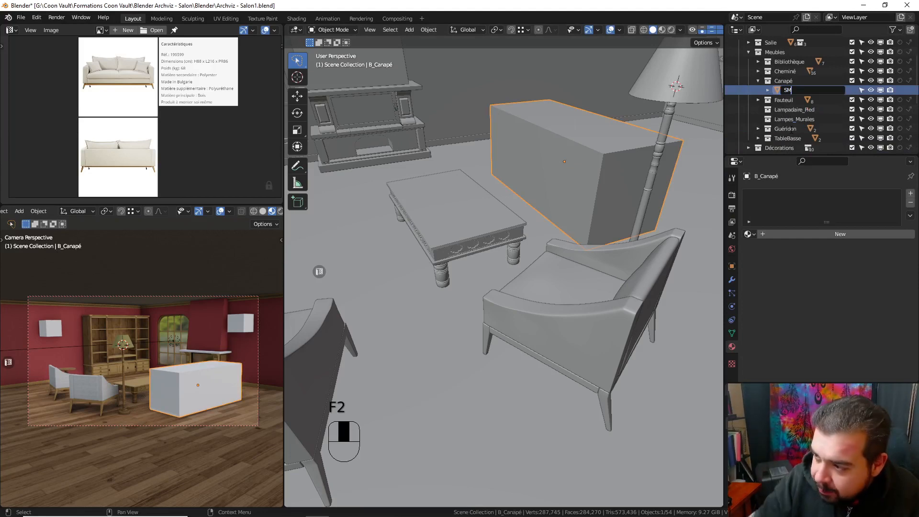
- Rename the sofa block as SM_Canapé and isolate it in local view
text(_Canapé)
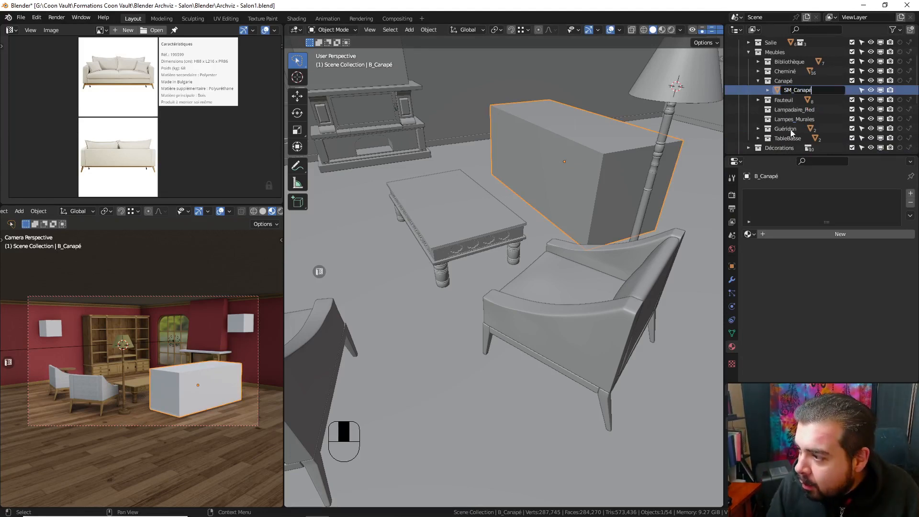
key(Return)
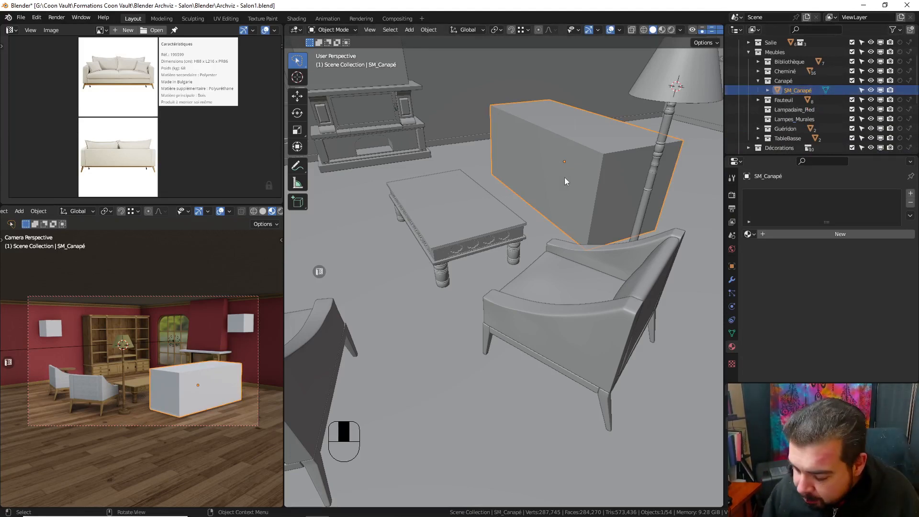
key(KP_Divide)
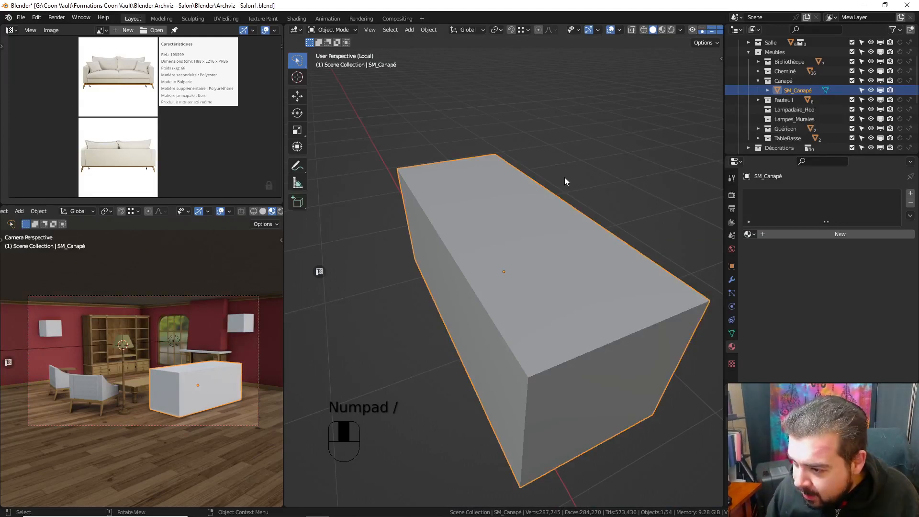
key(KP_1)
key(ctrl+KP_1)
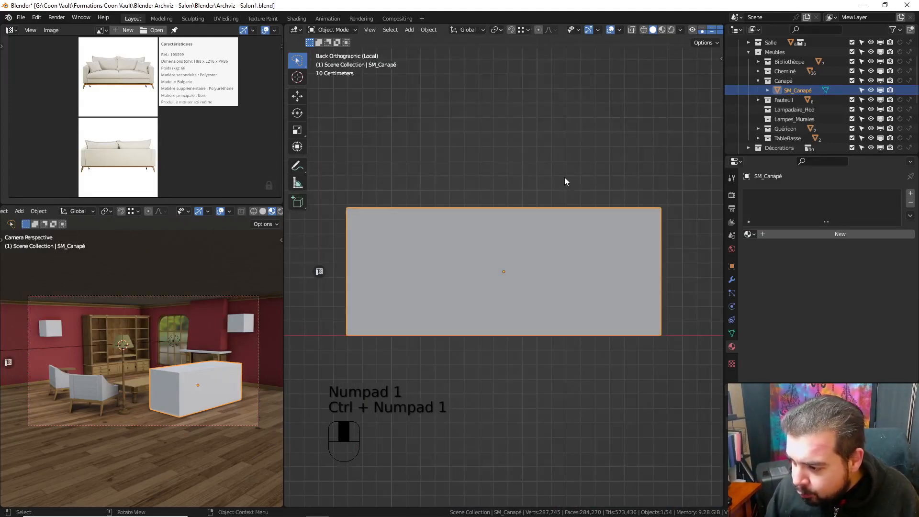
middle_drag(565, 178, 557, 236)
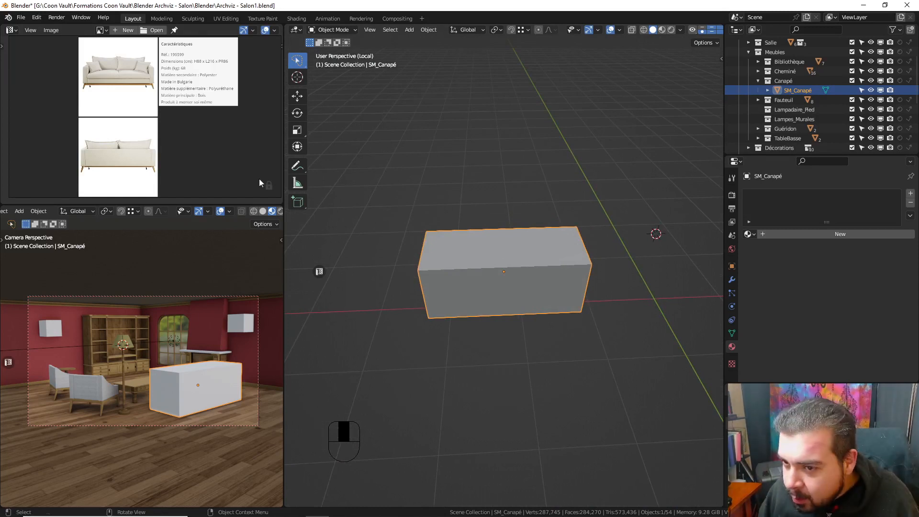
- Examine the sofa reference images up close, especially the wooden base rail and the legs in front and back views
scroll(119, 95, up, 5)
middle_drag(138, 82, 129, 123)
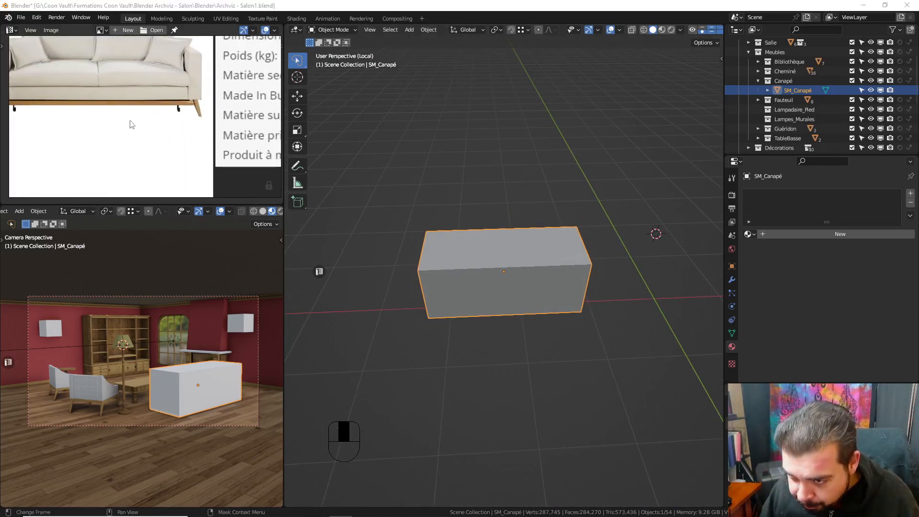
middle_drag(196, 119, 187, 125)
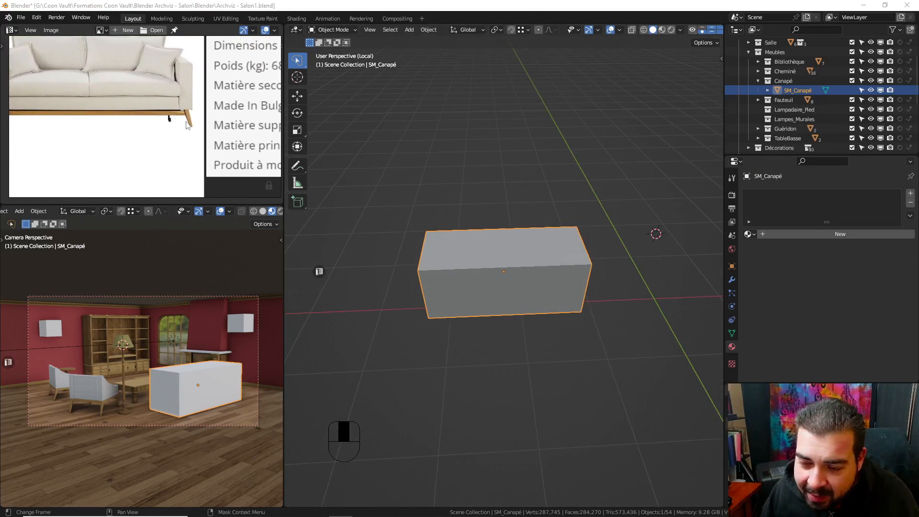
scroll(172, 118, up, 1)
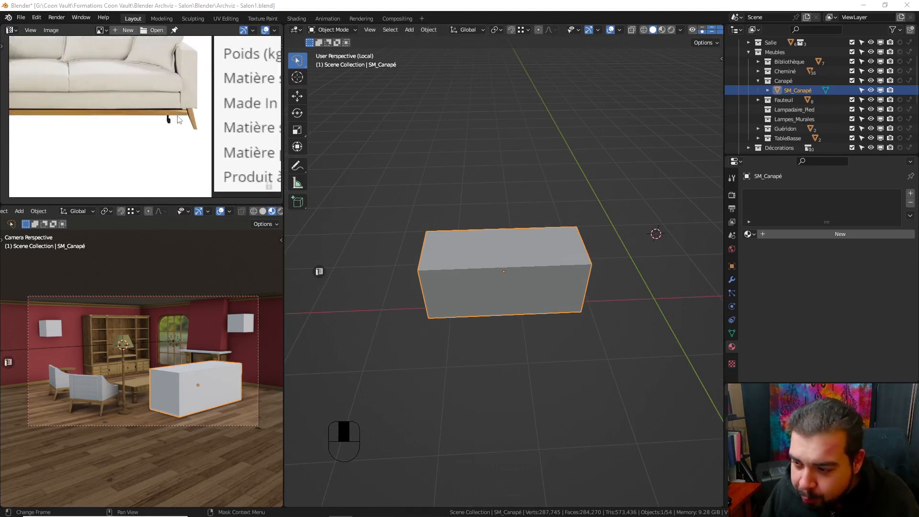
middle_drag(192, 115, 176, 80)
mouse_move(163, 144)
middle_down()
mouse_move(181, 96)
mouse_move(205, 77)
middle_up()
middle_drag(190, 137, 201, 74)
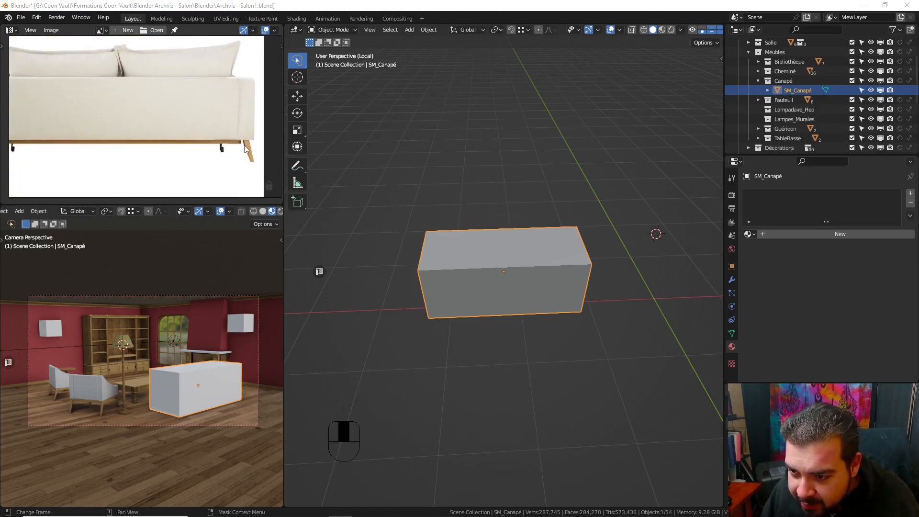
scroll(245, 146, up, 2)
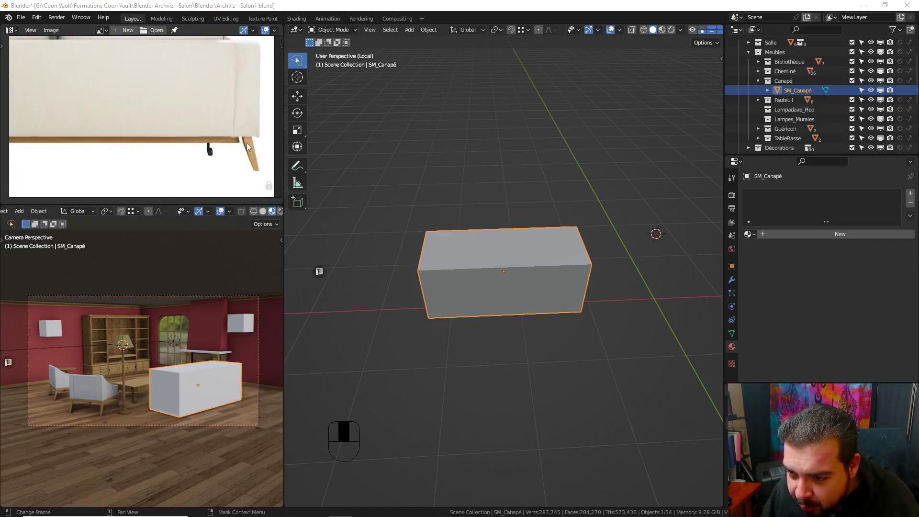
- In edit mode, add a horizontal edge loop around the sofa block 0.15 m above its bottom edge
middle_drag(525, 272, 530, 229)
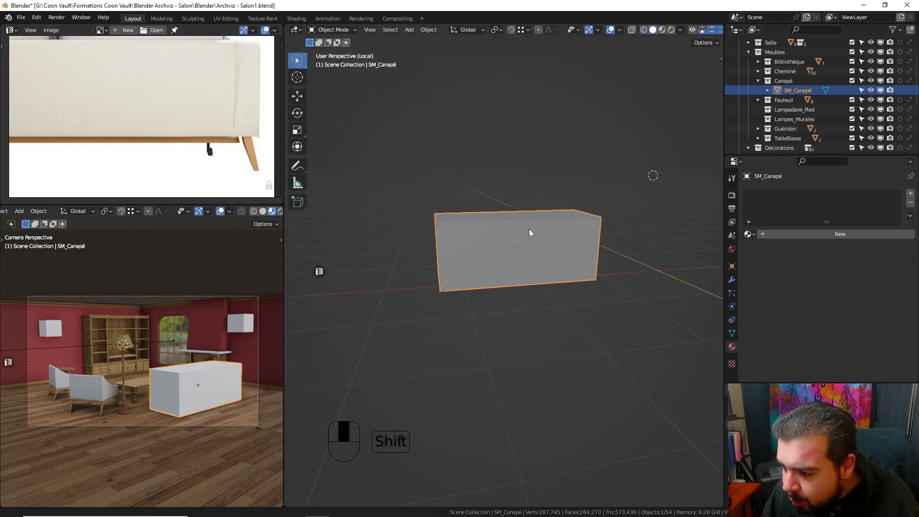
scroll(519, 234, up, 3)
key(Tab)
key(a)
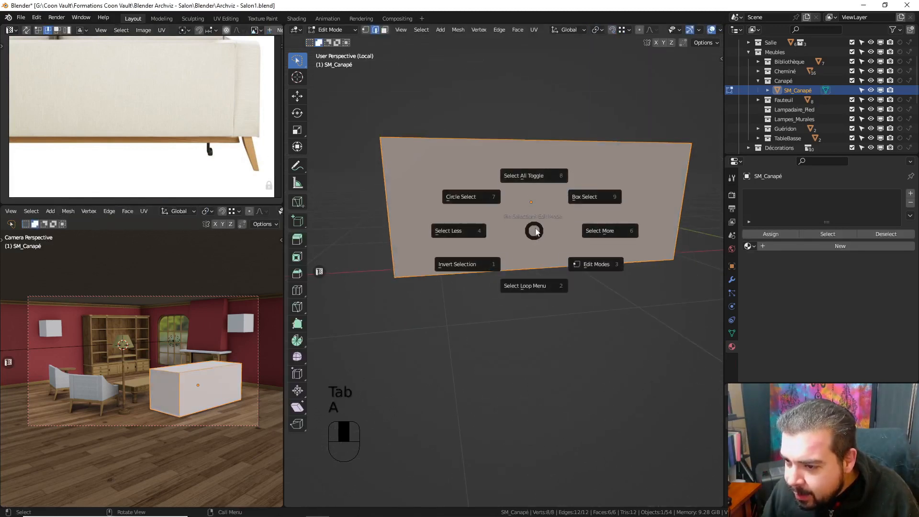
click(531, 174)
key(a)
key(a)
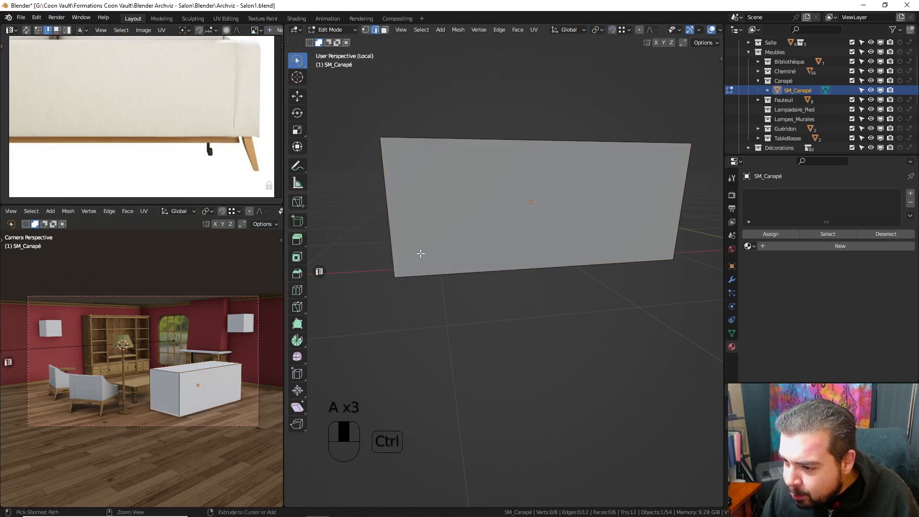
key(ctrl+r)
click(400, 247)
click(409, 337)
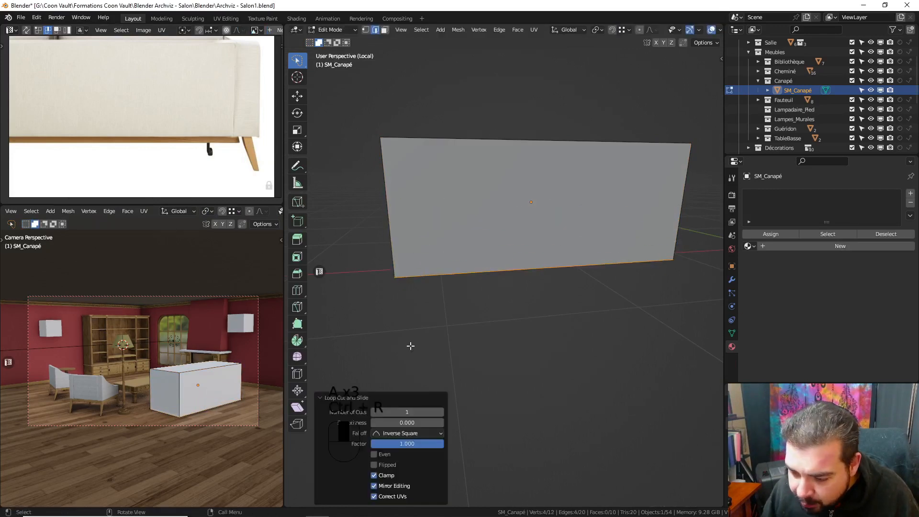
text(gz.1)
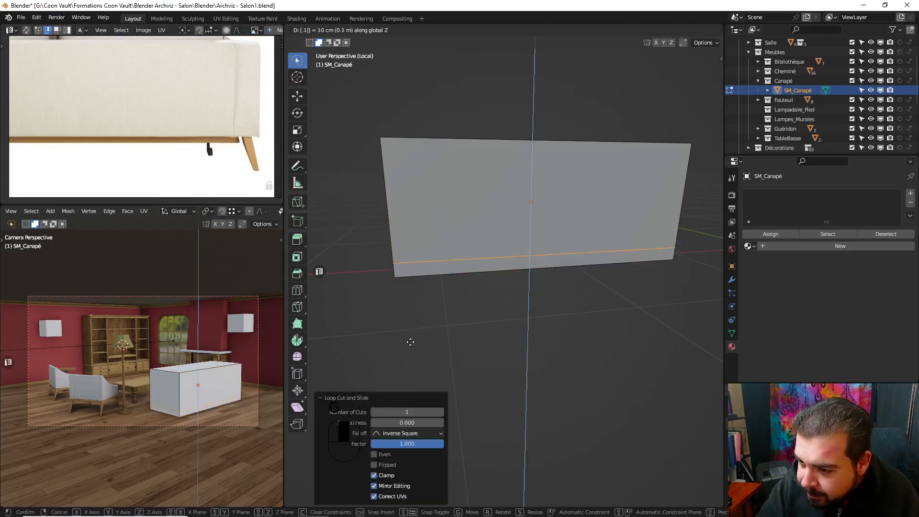
key(BackSpace)
key(BackSpace)
text(.15)
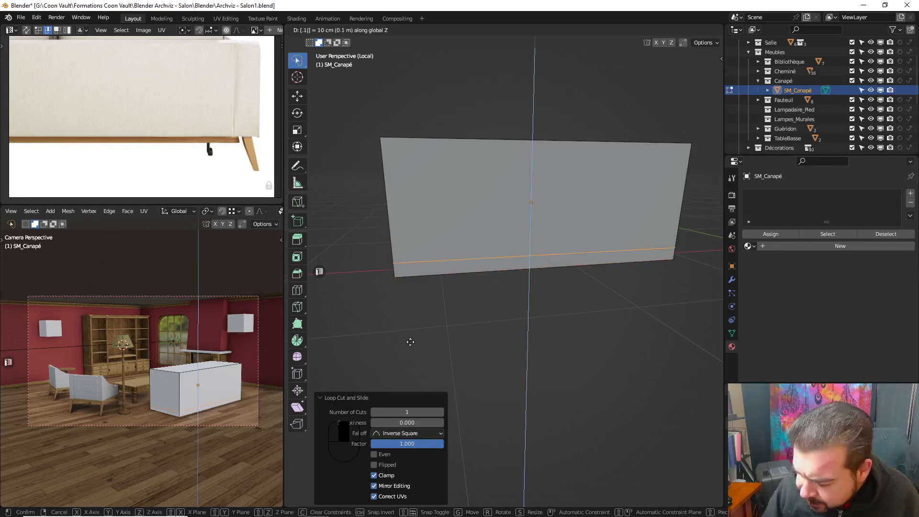
key(Return)
- Add a second horizontal edge loop around the block, 0.05 m above the first one
middle_drag(474, 238, 517, 237)
shift+middle_drag(495, 245, 536, 212)
scroll(527, 222, up, 3)
key(ctrl+r)
click(507, 180)
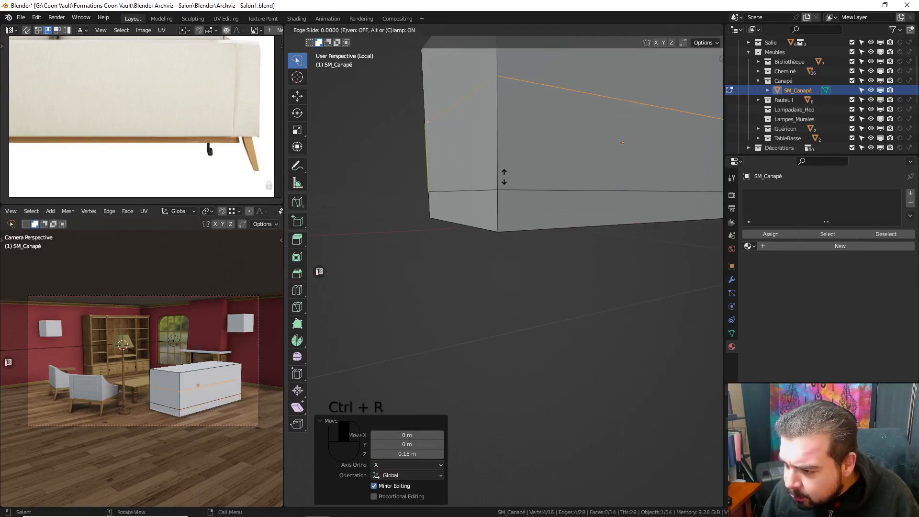
click(528, 371)
text(gz)
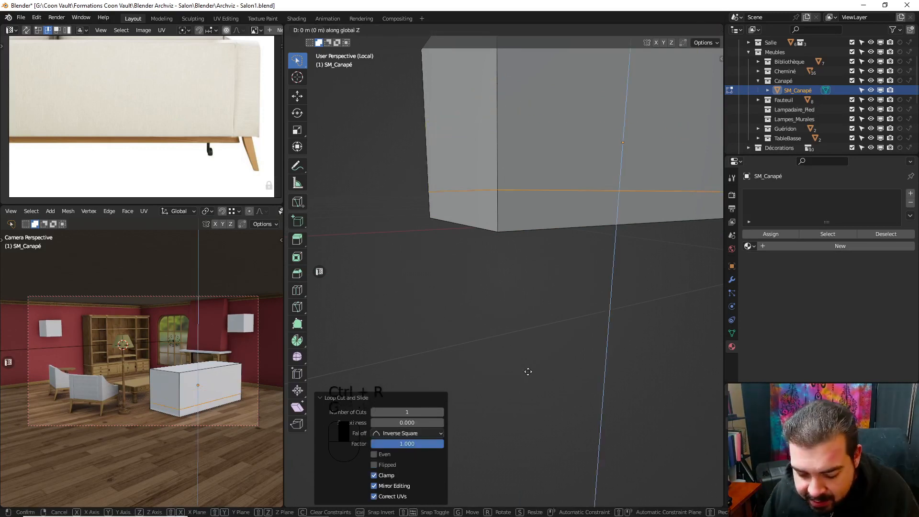
text(0.05)
key(Return)
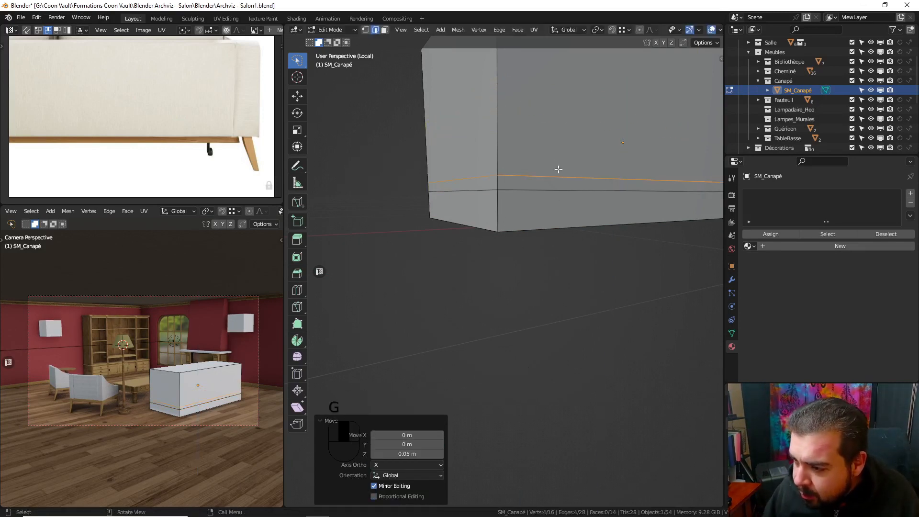
- Add a vertical edge loop across the block's length, 0.05 m inward along X from one short end
middle_drag(558, 169, 464, 189)
key(ctrl+r)
click(478, 185)
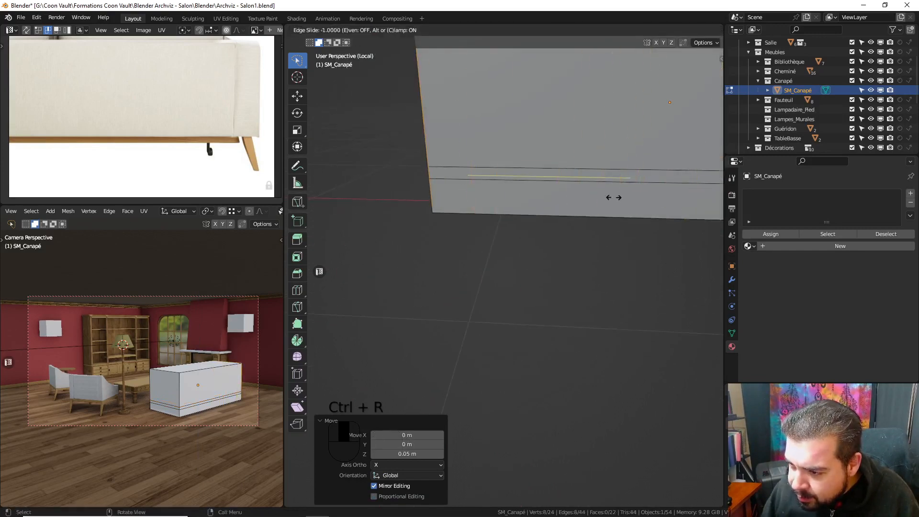
click(605, 172)
text(gx)
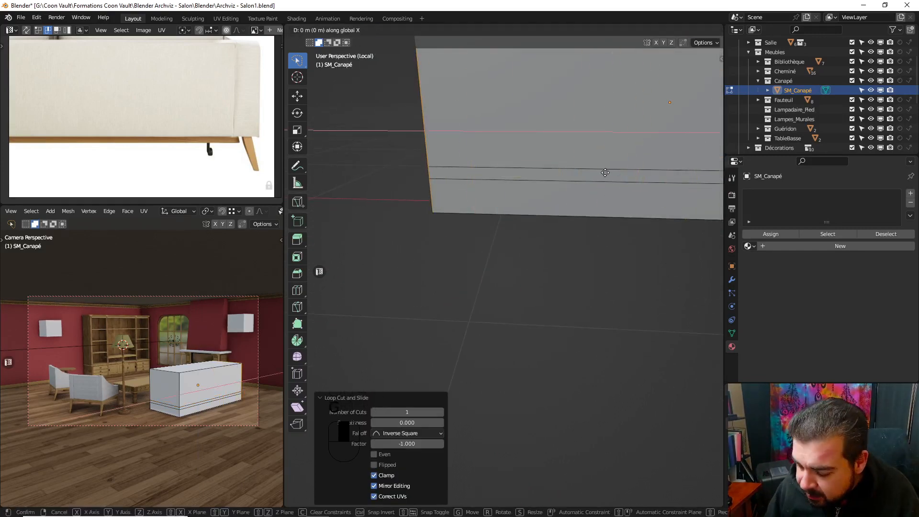
text(-0.05)
key(minus)
key(Return)
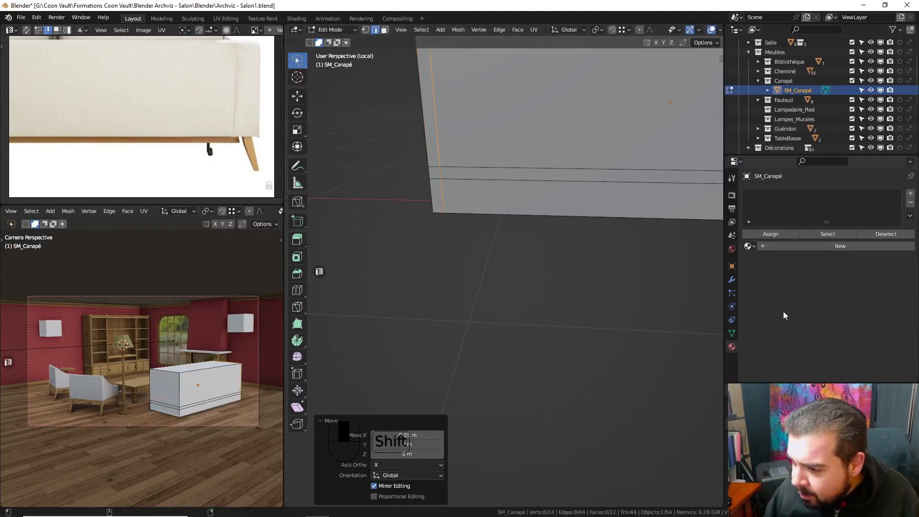
- Add a matching vertical edge loop 0.05 m inward along X from the opposite short end
scroll(666, 175, down, 4)
shift+middle_drag(677, 180, 453, 152)
key(ctrl+t)
key(ctrl+r)
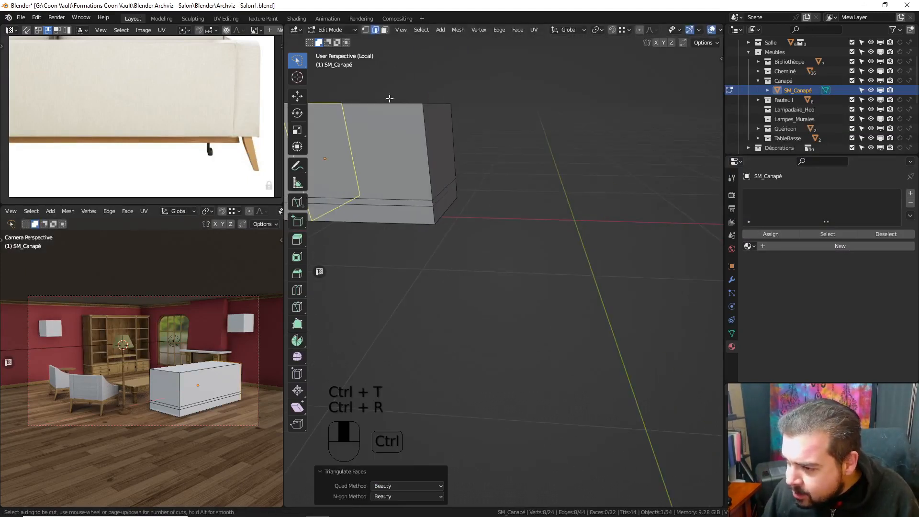
click(390, 98)
click(602, 155)
text(g)
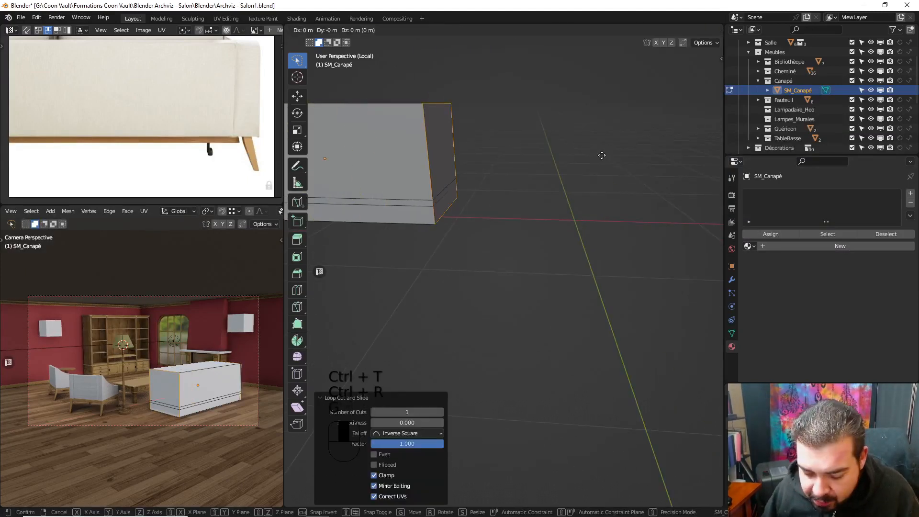
text(x0.05)
key(Return)
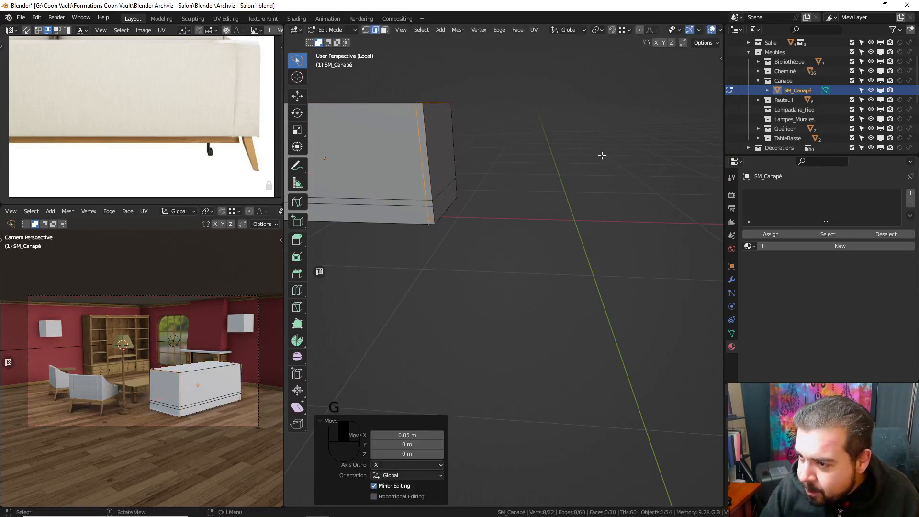
- Add a lengthwise edge loop around the block, 0.05 m inward along Y from one long side
shift+click(384, 29)
middle_drag(466, 209, 518, 177)
click(514, 175)
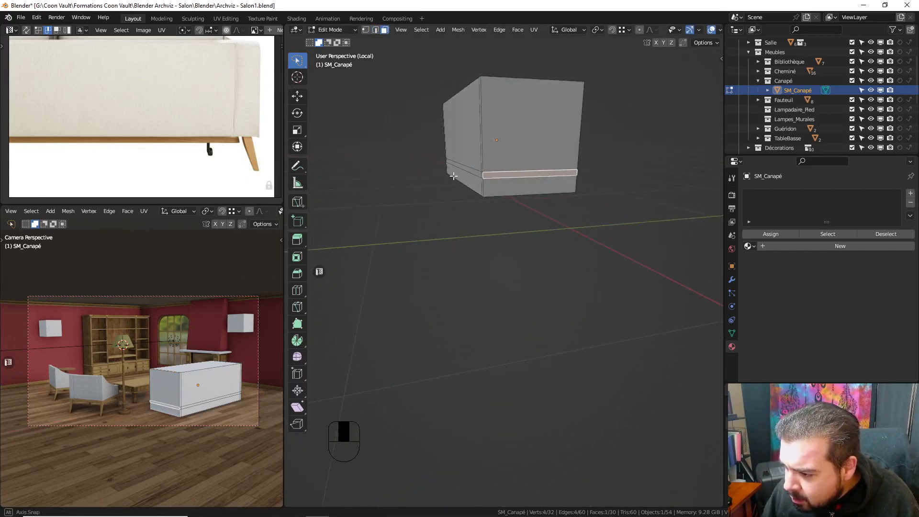
key(ctrl+r)
click(500, 183)
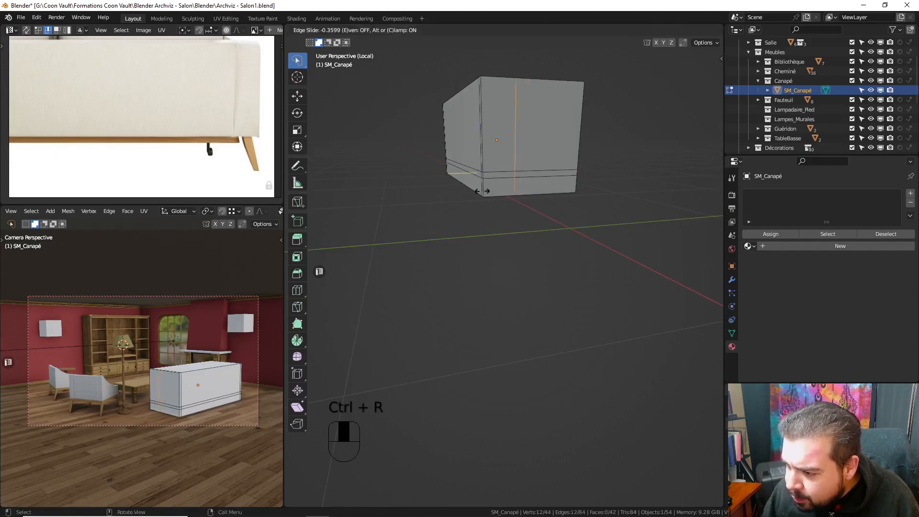
click(440, 203)
key(g)
key(y)
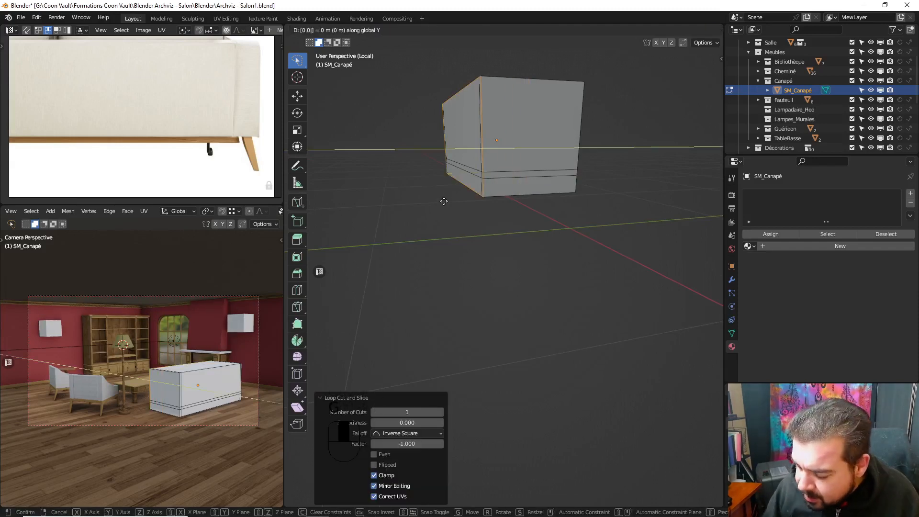
ctrl+click(443, 200)
- Add a matching lengthwise edge loop 0.05 m inward along Y from the opposite long side
key(ctrl+r)
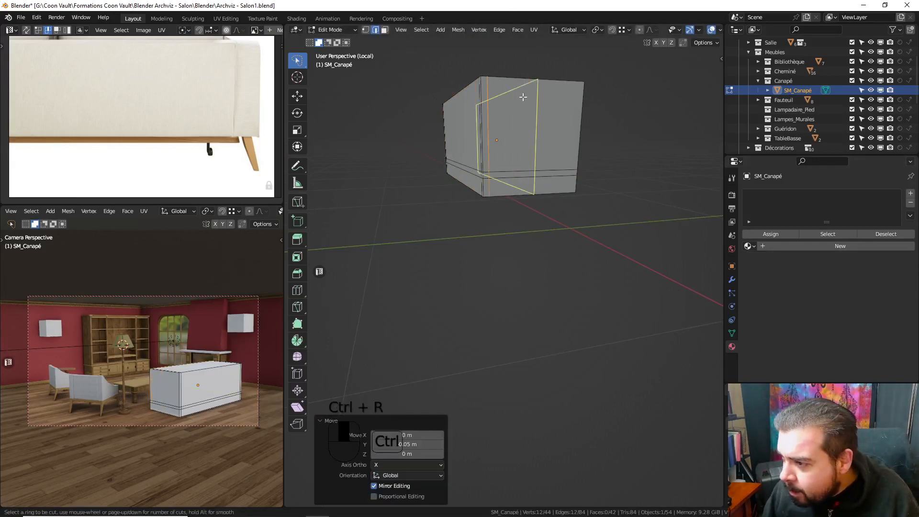
click(524, 97)
click(597, 87)
key(g)
key(y)
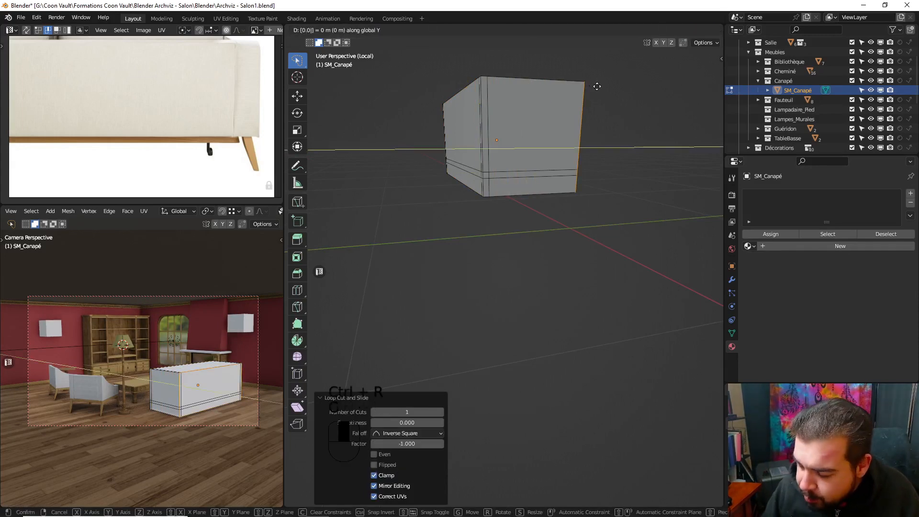
click(597, 87)
- Separate the four strip faces between the two horizontal loops, excluding the corner faces, into their own object
scroll(505, 129, up, 5)
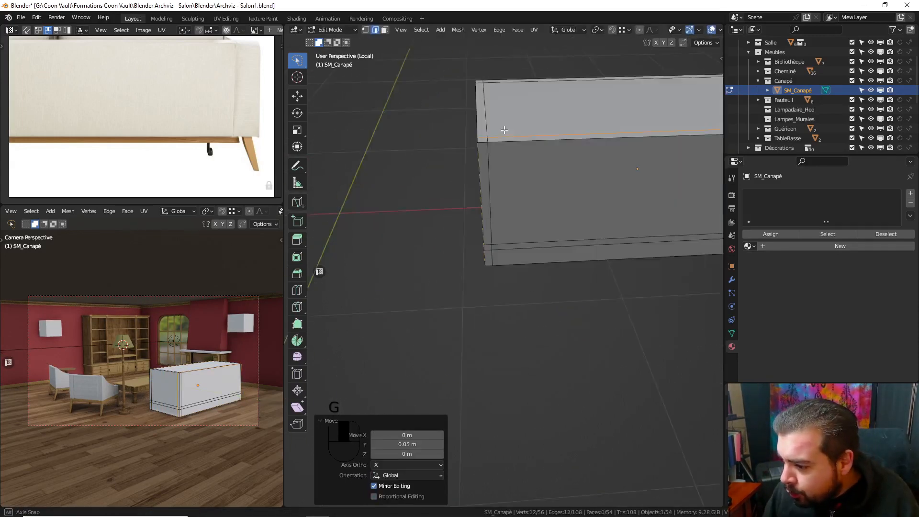
middle_drag(505, 129, 404, 4)
click(386, 31)
click(494, 200)
scroll(494, 203, down, 3)
middle_drag(491, 230, 516, 252)
shift+click(458, 261)
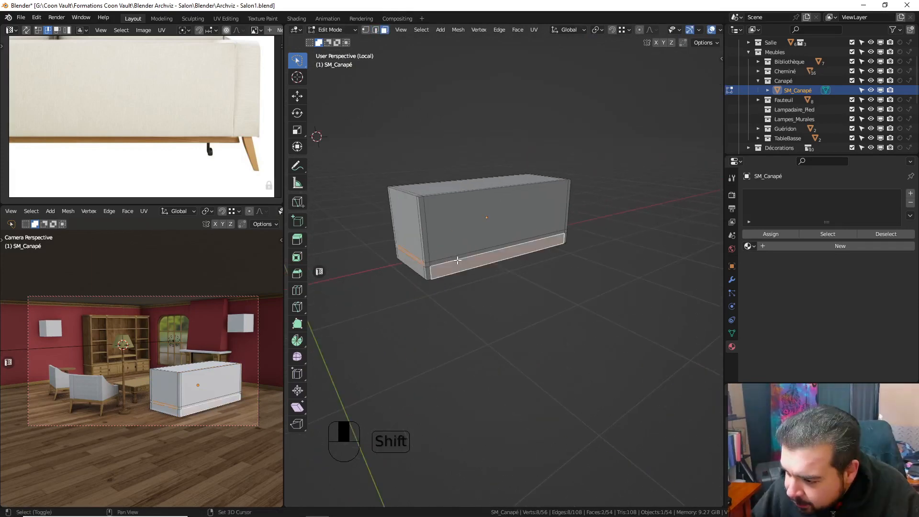
key(ctrl+z)
shift+click(454, 258)
middle_drag(454, 259, 507, 254)
shift+click(597, 240)
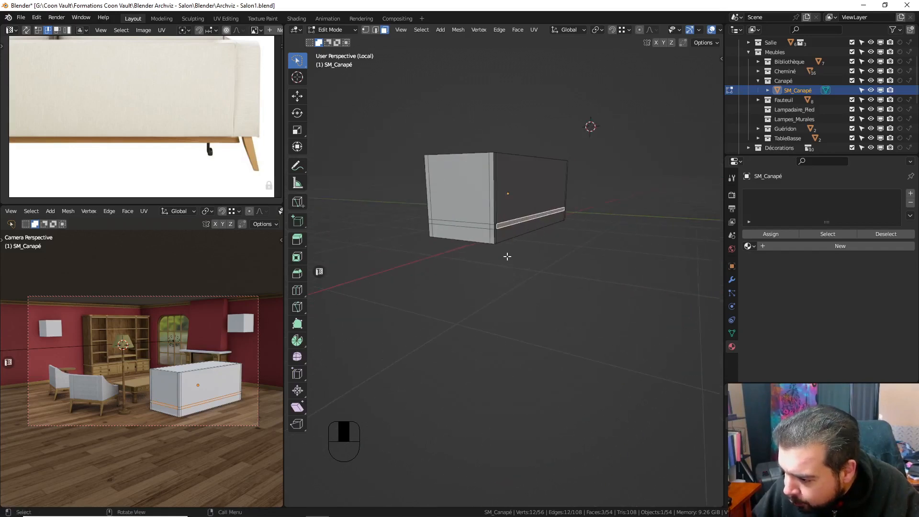
shift+click(468, 223)
key(p)
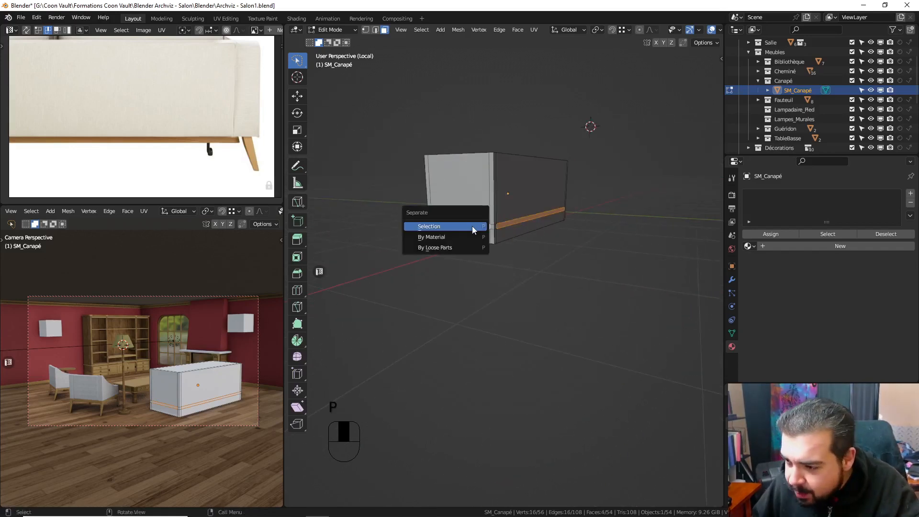
key(Return)
- Separate the eight leg faces, two at each bottom corner of the block between rail level and floor, into their own object
scroll(496, 230, up, 3)
click(487, 185)
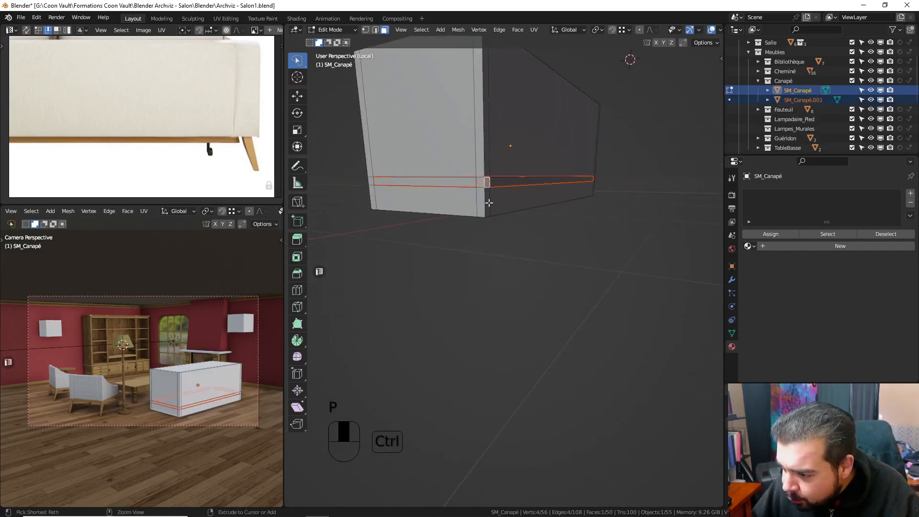
ctrl+click(489, 201)
middle_drag(589, 206, 433, 211)
shift+click(585, 189)
ctrl+click(583, 206)
middle_drag(555, 211, 578, 193)
shift+click(428, 191)
ctrl+click(429, 211)
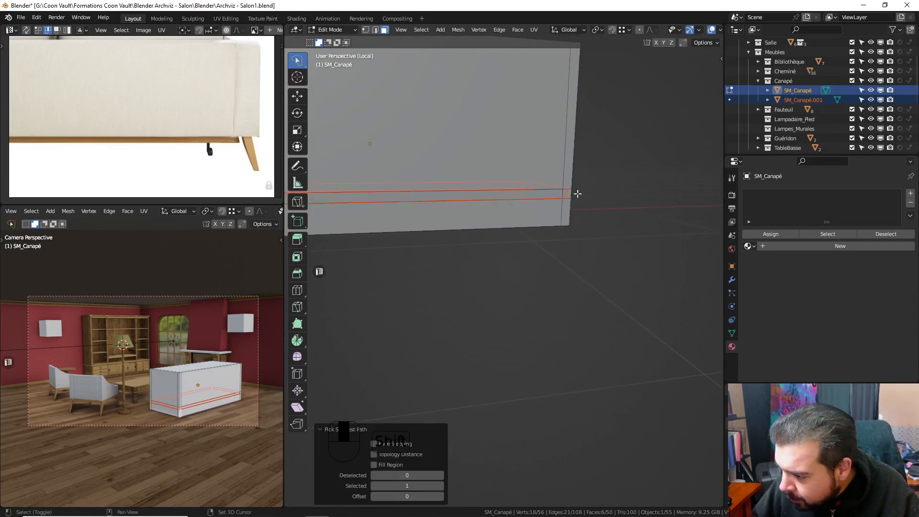
shift+click(577, 194)
ctrl+click(577, 206)
key(p)
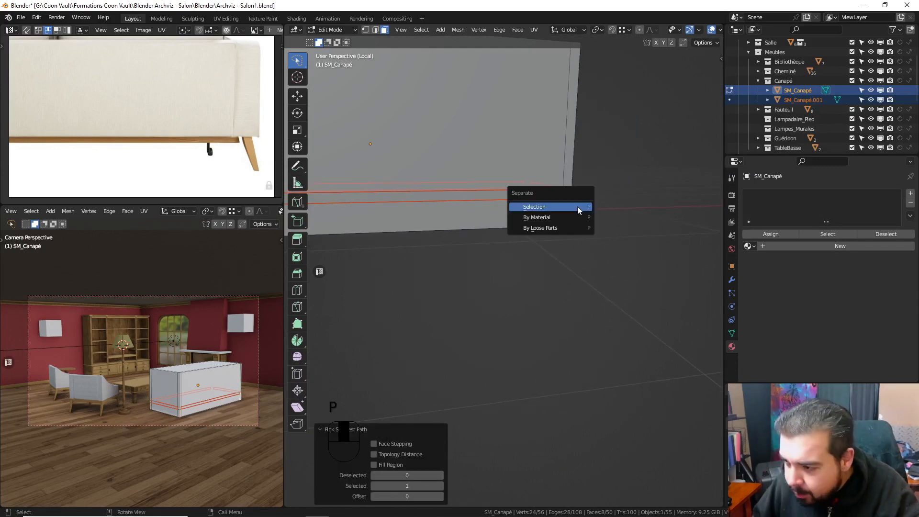
click(578, 208)
key(Tab)
shift+middle_drag(539, 213, 526, 196)
key(Tab)
key(a)
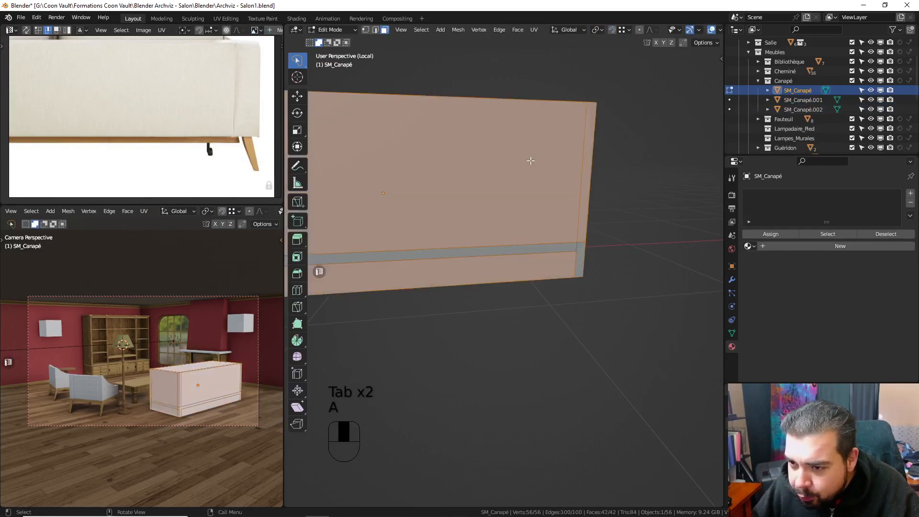
key(a)
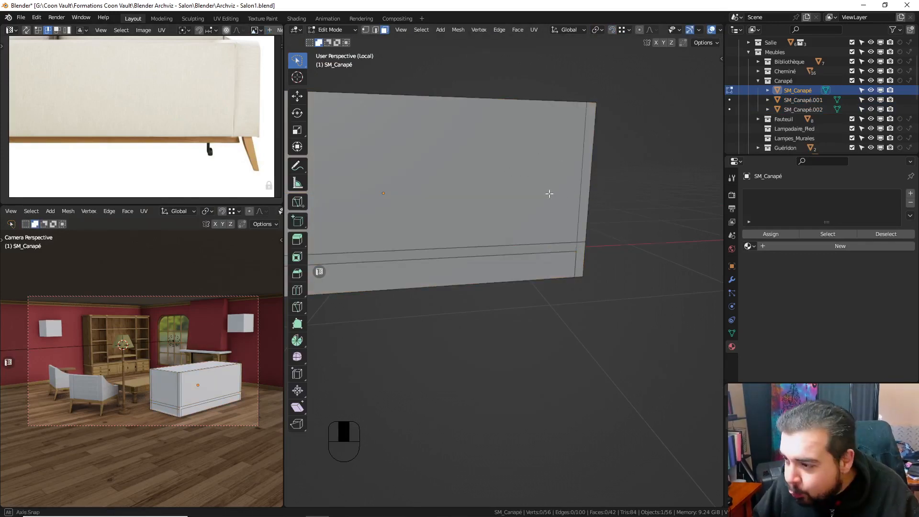
middle_drag(548, 193, 540, 175)
shift+middle_drag(551, 136, 548, 156)
key(ctrl+r)
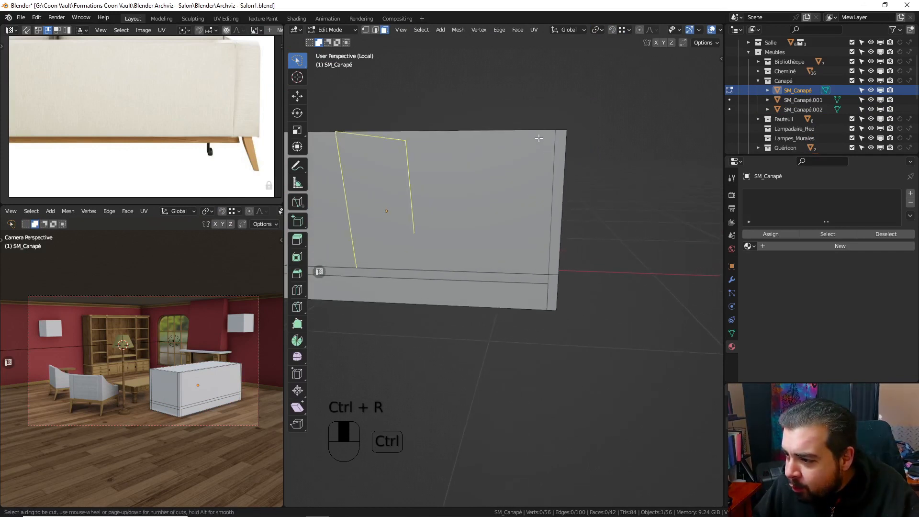
click(541, 139)
right_click(562, 84)
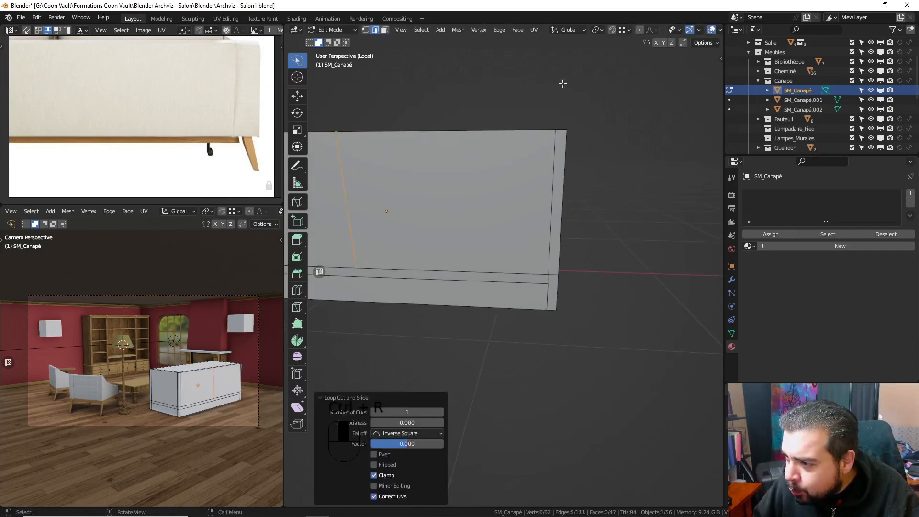
key(ctrl+z)
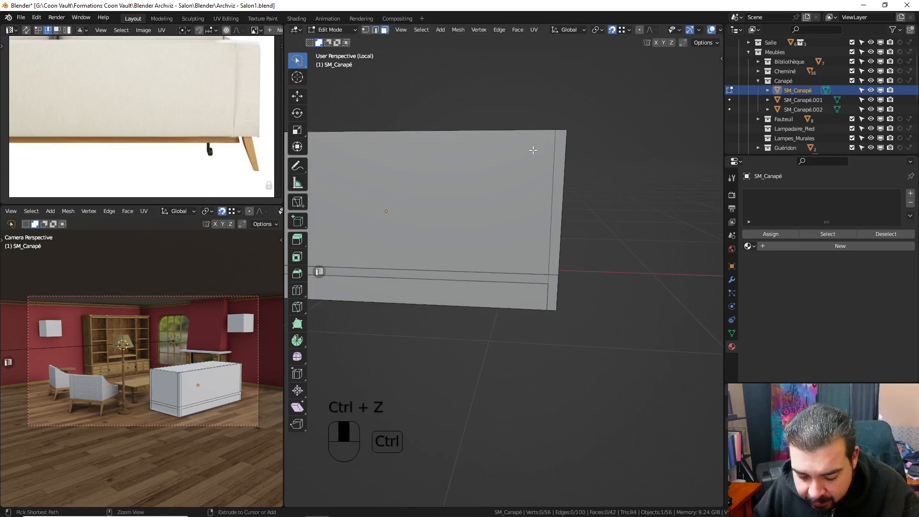
- Add a vertical edge loop above the rail at one short end, offset -0.1 m along X from the existing corner loop
key(ctrl+r)
click(530, 150)
click(558, 129)
text(g)
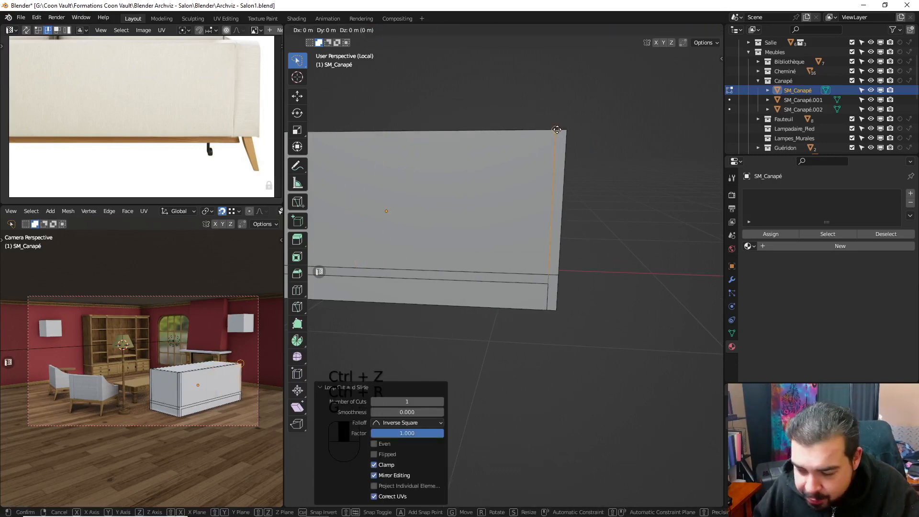
text(x0.1-)
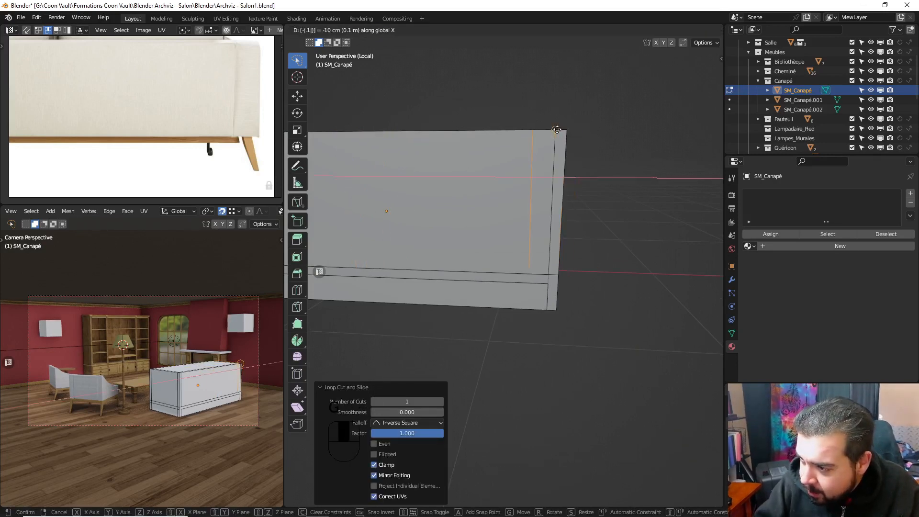
key(Return)
- Add a matching vertical edge loop at the opposite short end, offset 0.1 m along X from its corner loop
shift+middle_drag(501, 134, 710, 135)
key(ctrl+r)
click(457, 132)
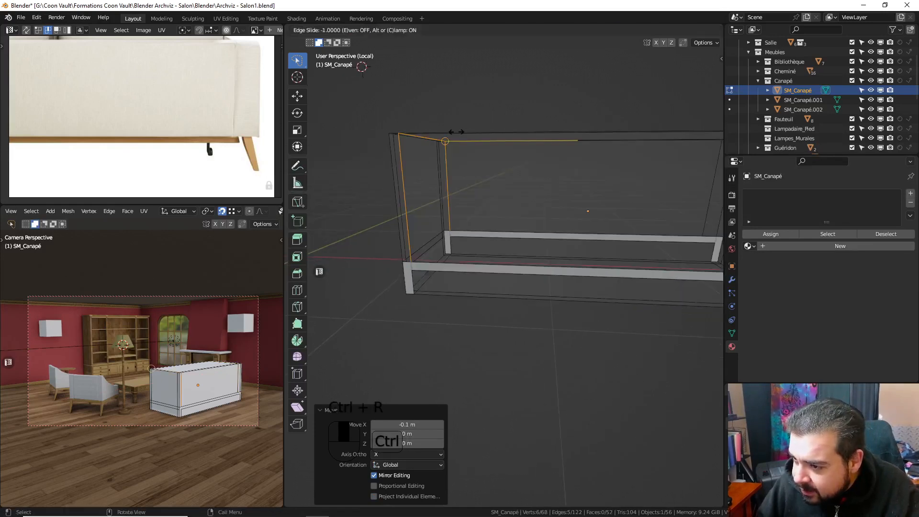
click(401, 131)
text(gx0.1)
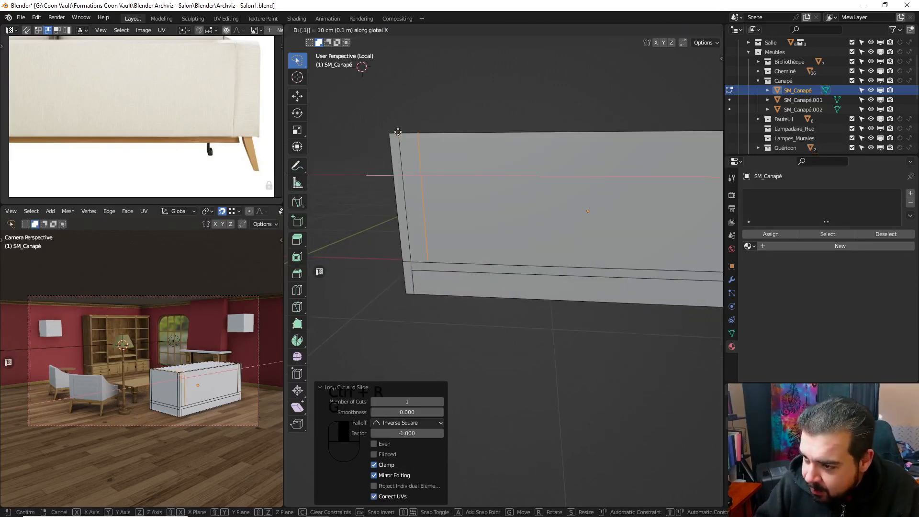
key(Return)
- Cut two evenly spaced horizontal edge loops around the block's body above the rail
scroll(208, 116, down, 3)
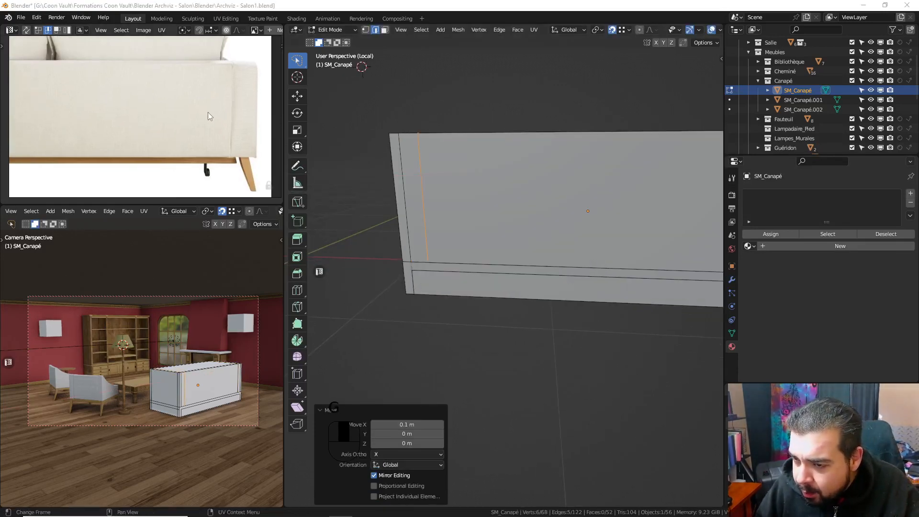
middle_drag(498, 160, 407, 166)
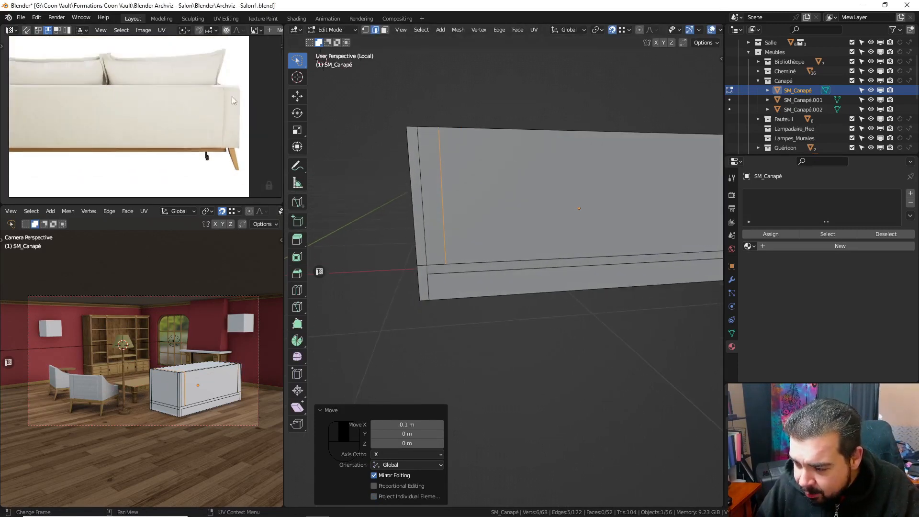
middle_drag(399, 144, 613, 147)
shift+middle_drag(507, 134, 487, 139)
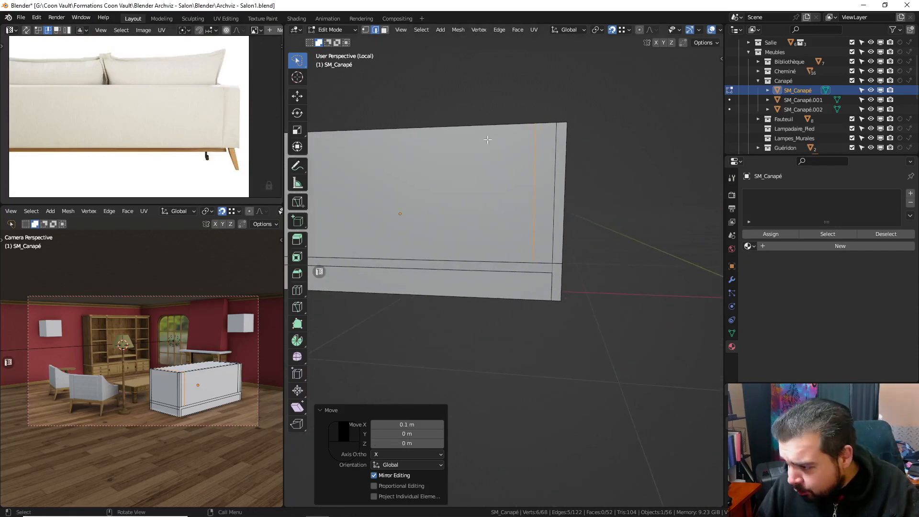
key(ctrl+r)
scroll(564, 172, up, 1)
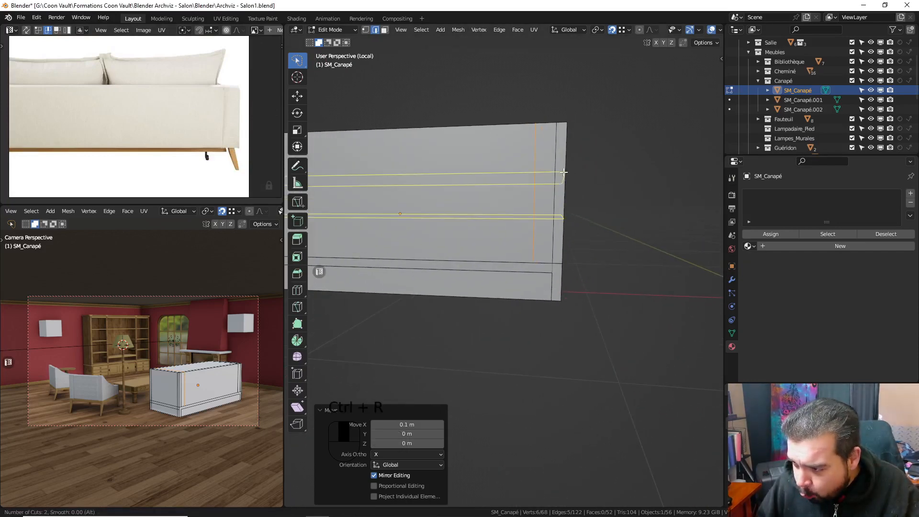
click(564, 172)
right_click(571, 175)
- Dissolve the lower of the two horizontal edge loops around the body
alt+shift+click(541, 215)
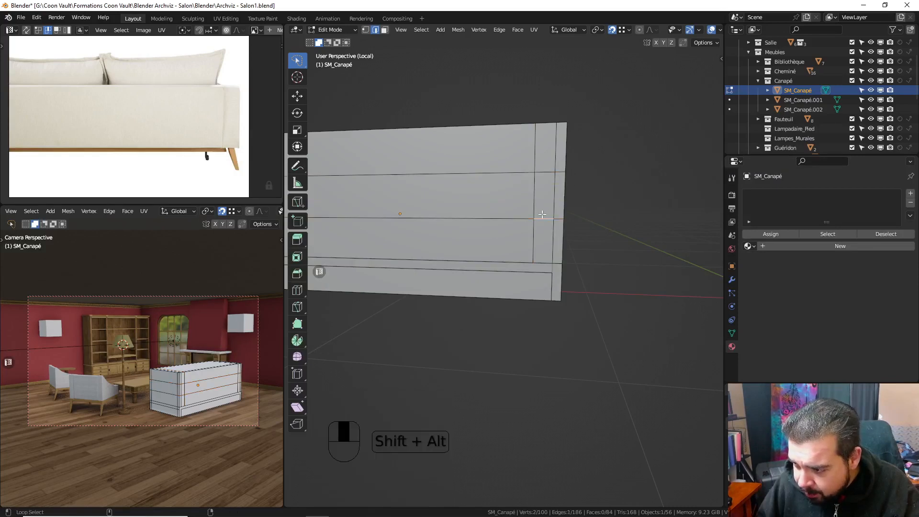
key(x)
click(550, 254)
- Delete the block's top faces together with the band of side faces above the remaining horizontal loop
middle_drag(550, 253, 358, 28)
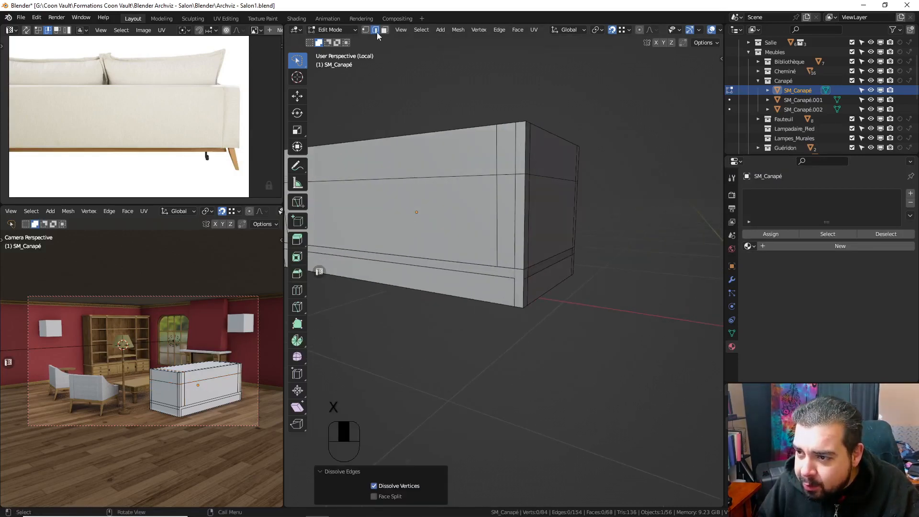
click(385, 29)
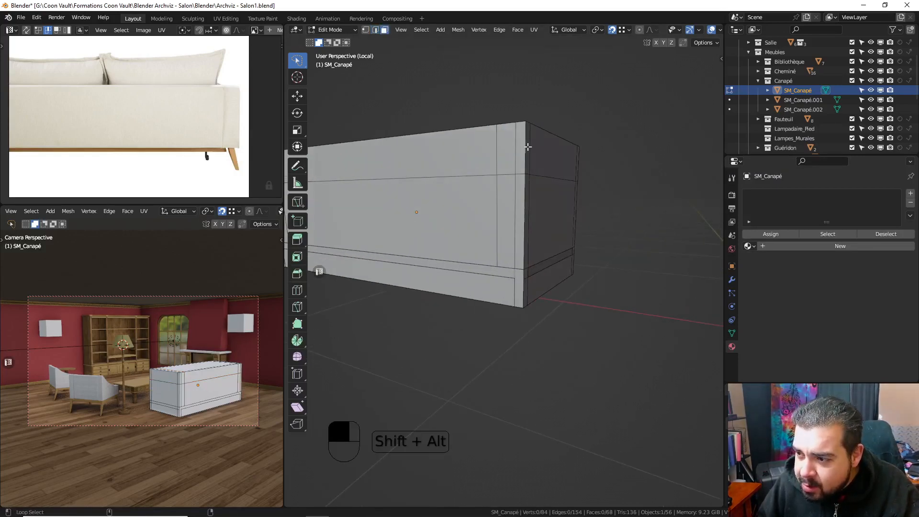
alt+shift+click(528, 123)
middle_drag(528, 124, 525, 177)
shift+click(525, 177)
middle_drag(440, 133, 564, 158)
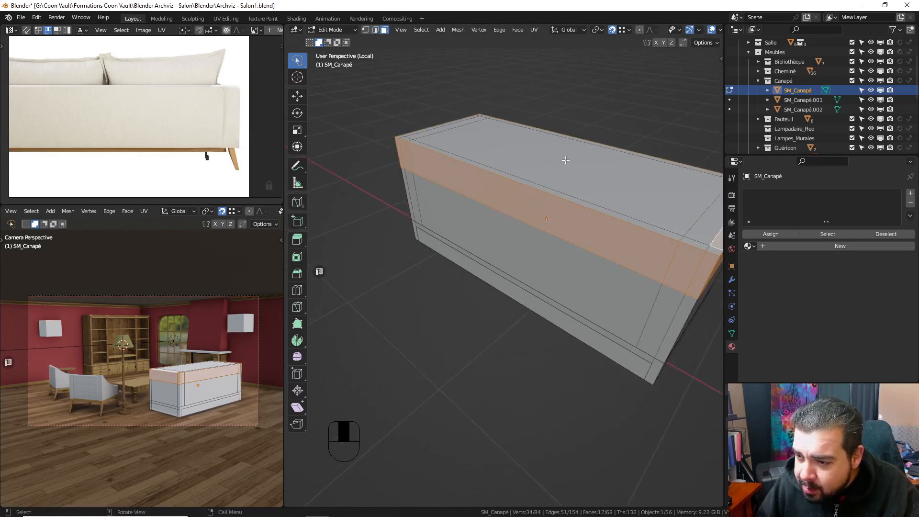
ctrl+click(424, 128)
middle_drag(424, 129, 325, 216)
shift+click(538, 191)
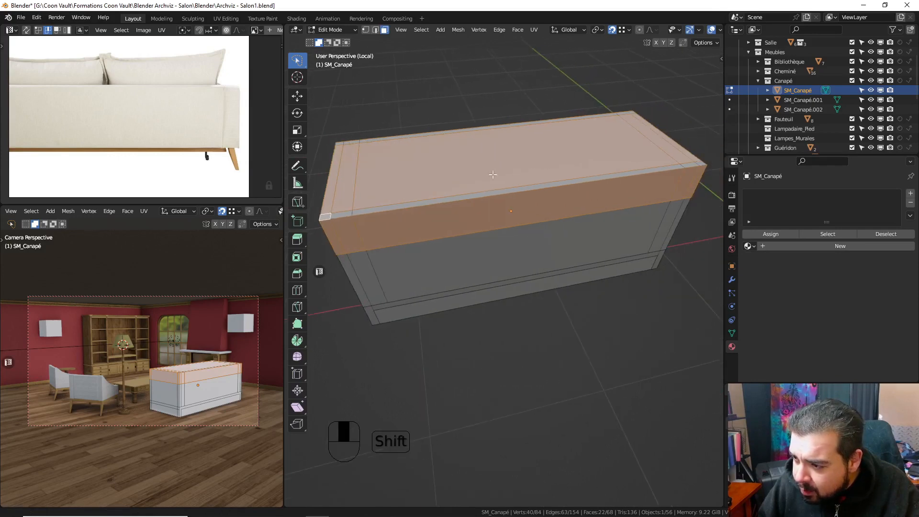
ctrl+click(702, 164)
middle_drag(508, 116, 561, 143)
shift+click(478, 196)
key(x)
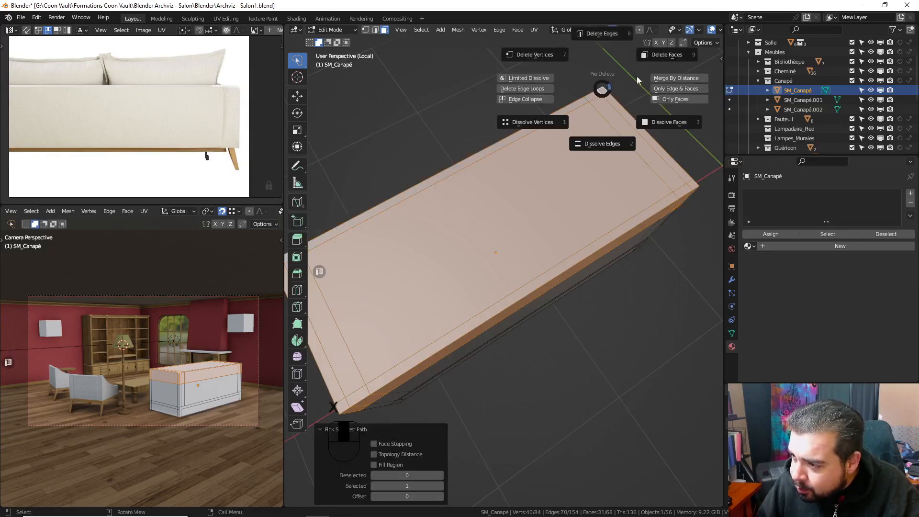
click(666, 56)
middle_drag(665, 56, 546, 124)
key(Tab)
shift+middle_drag(523, 160, 572, 139)
key(Tab)
key(a)
click(533, 111)
key(a)
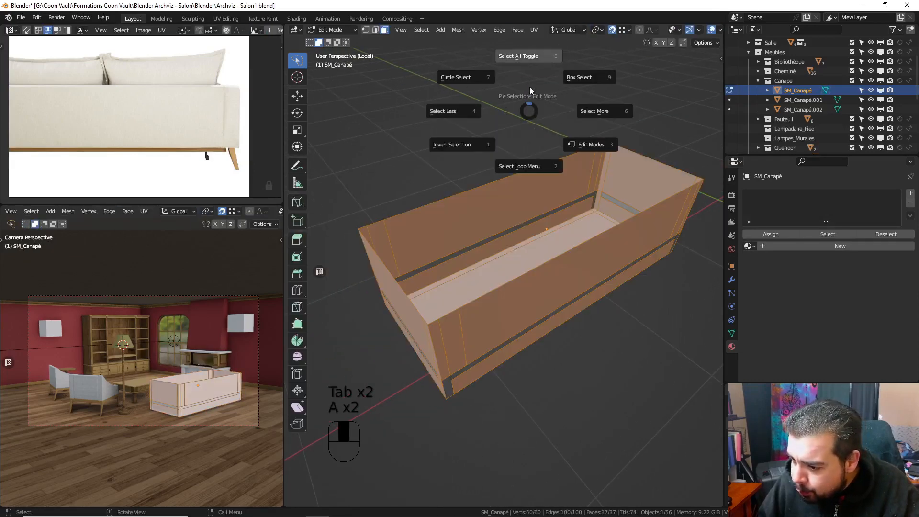
- Dissolve the eight vertical edges nearest the four corners of the open body above the rail
click(386, 74)
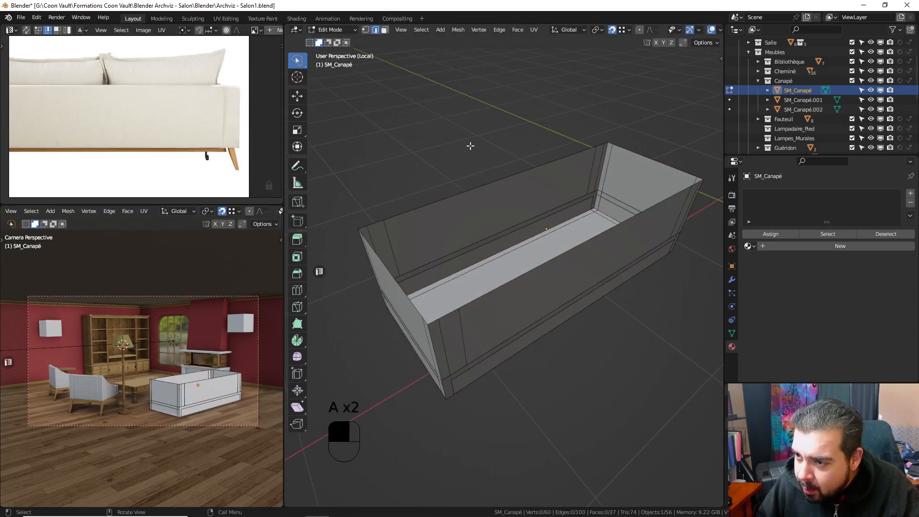
middle_drag(470, 145, 427, 196)
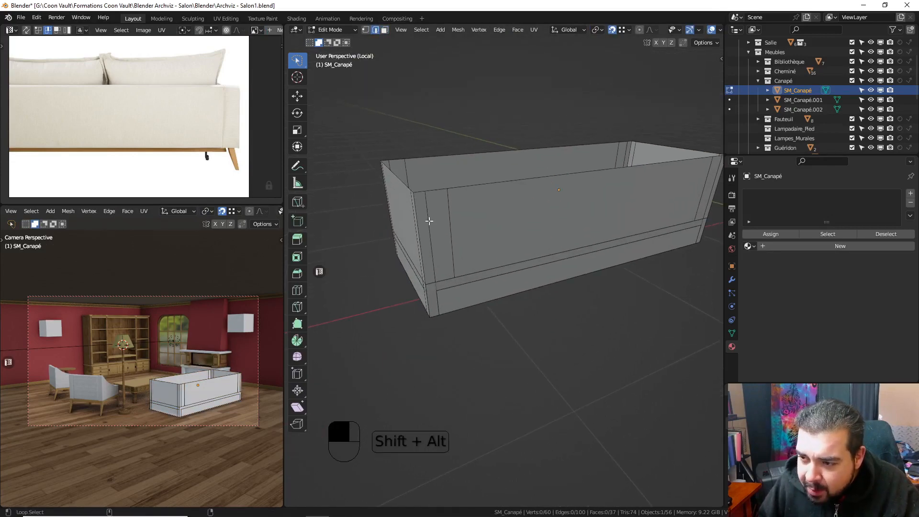
alt+shift+click(388, 164)
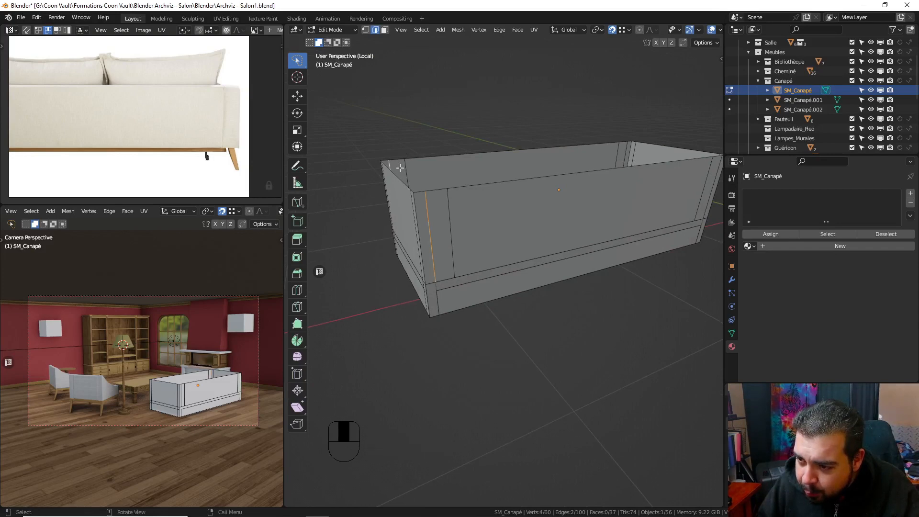
middle_drag(391, 165, 461, 171)
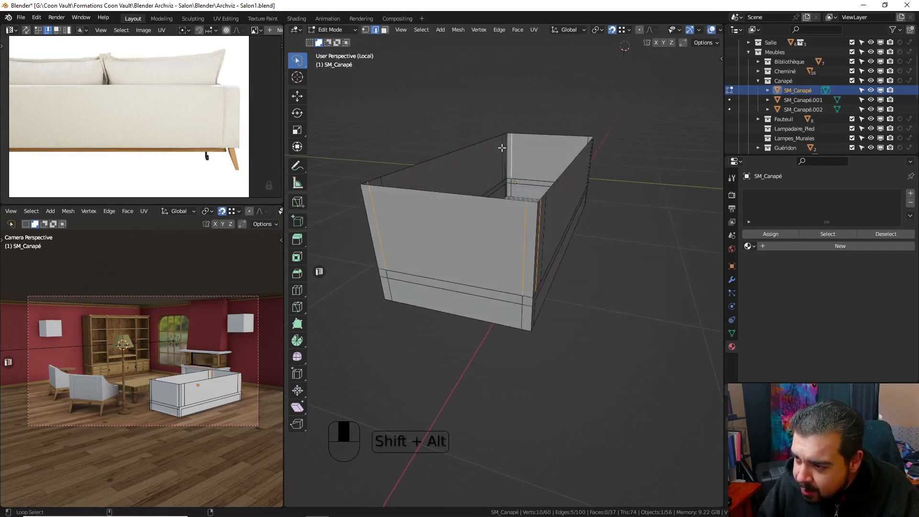
middle_drag(501, 148, 392, 174)
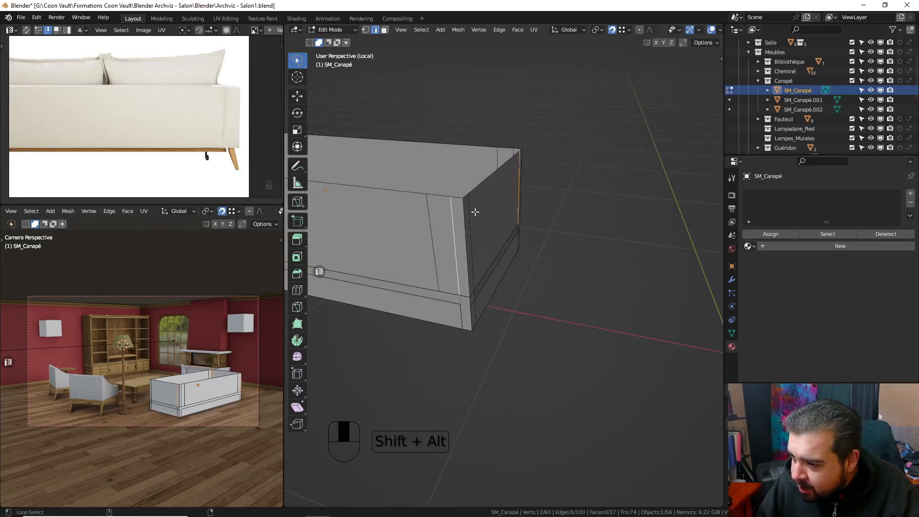
alt+shift+click(508, 153)
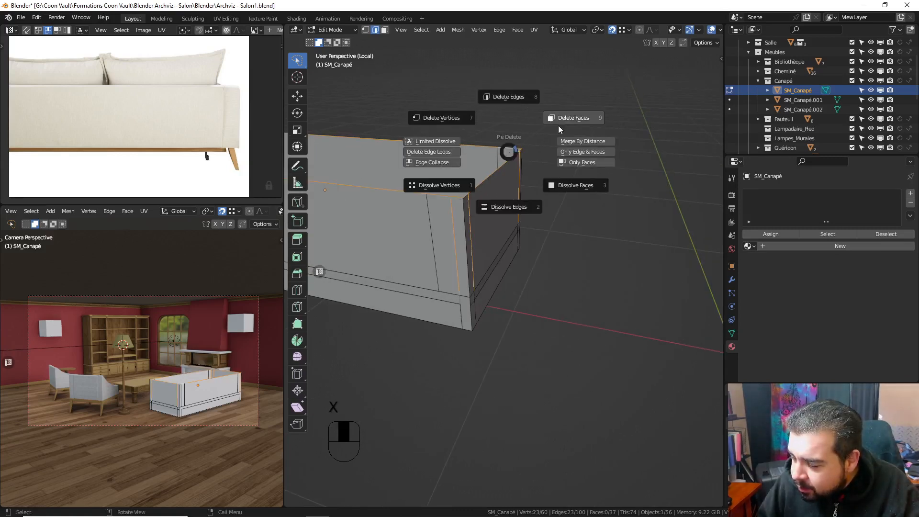
key(ctrl+z)
middle_drag(540, 125, 568, 138)
alt+shift+click(507, 160)
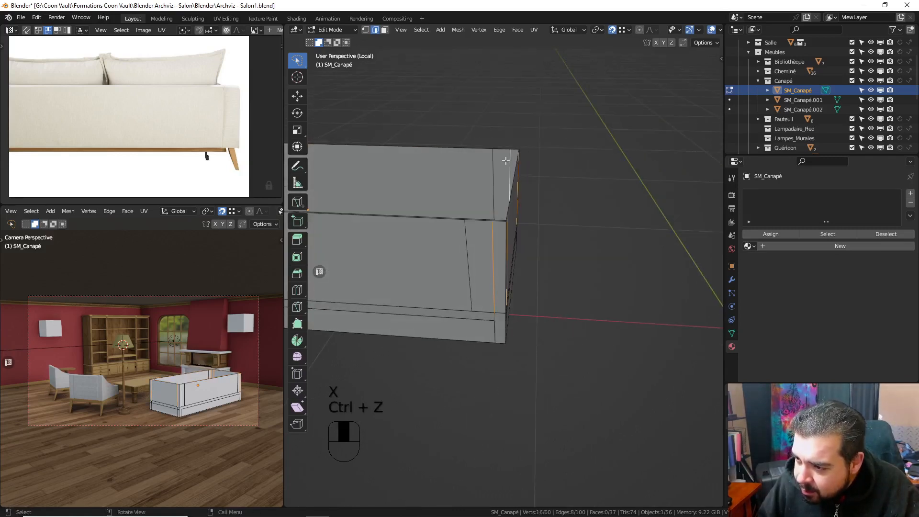
key(x)
click(512, 202)
mouse_move(581, 191)
middle_down()
mouse_move(499, 184)
mouse_move(589, 183)
middle_up()
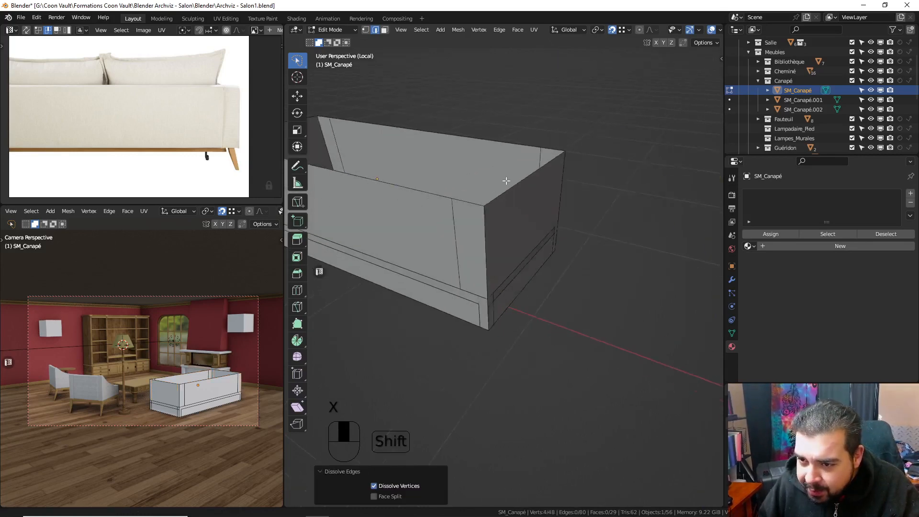
- Cut a horizontal edge loop across the body's front at the rail line and raise it 0.15 m along Z
key(Tab)
shift+middle_drag(500, 187, 562, 169)
key(Tab)
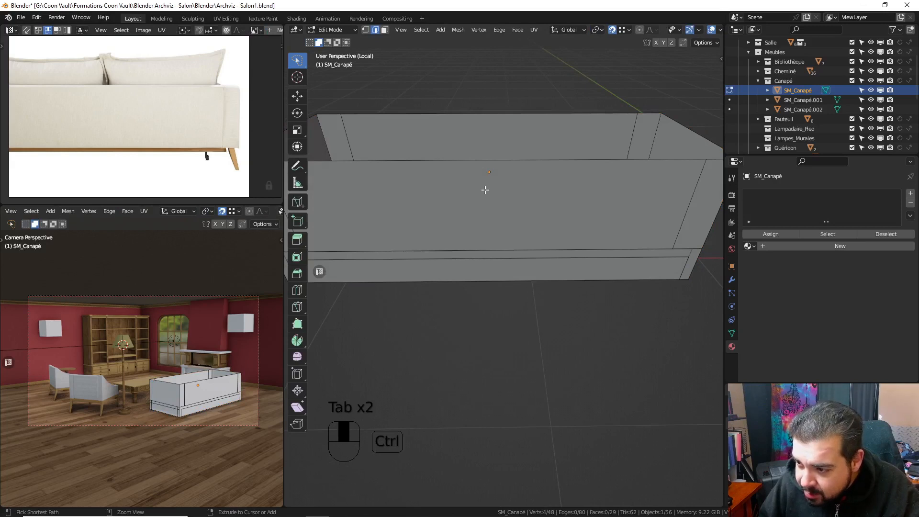
ctrl+middle_drag(485, 190, 566, 184)
key(ctrl+r)
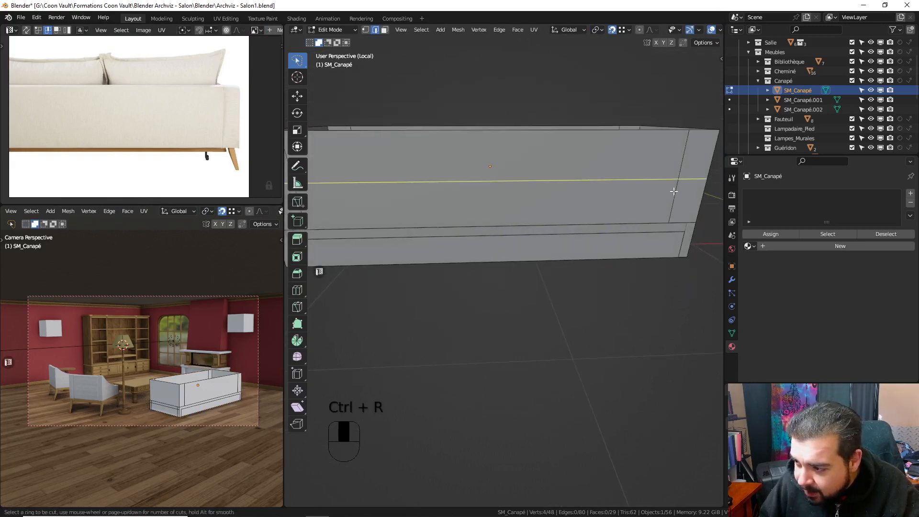
click(674, 191)
click(672, 223)
text(g)
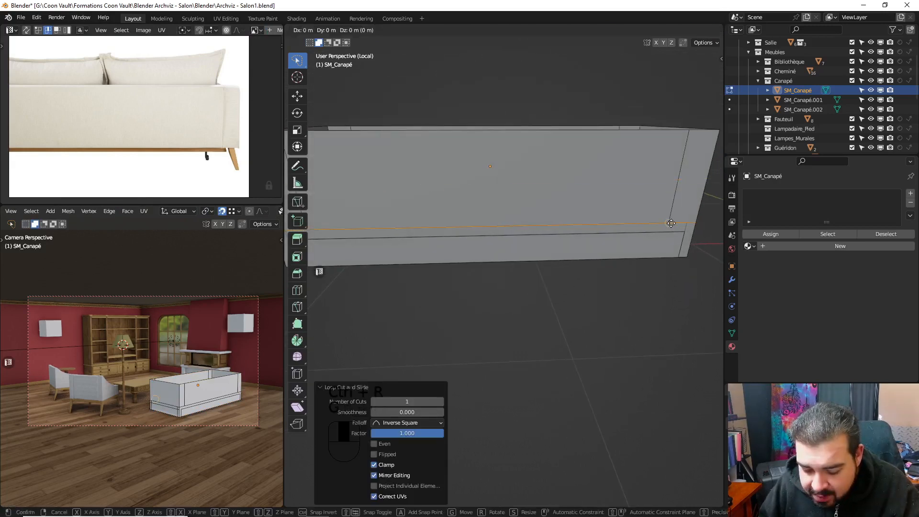
text(z.1)
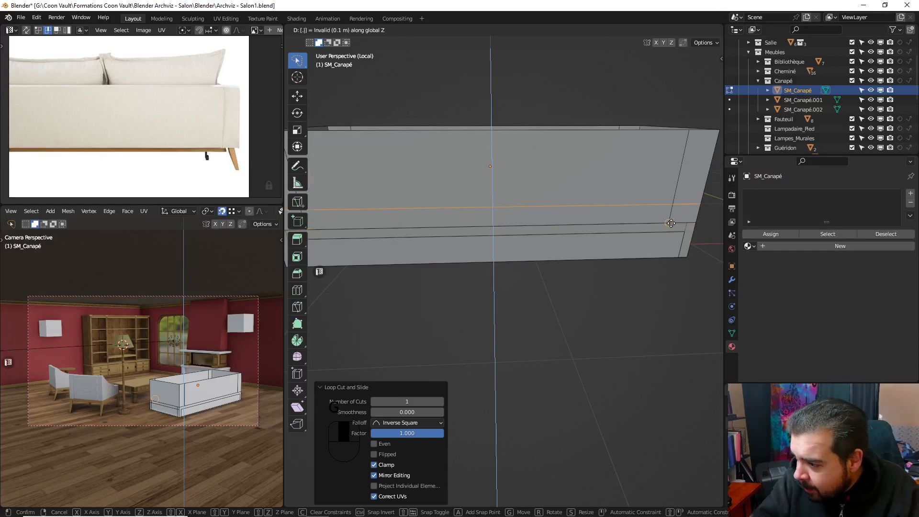
key(BackSpace)
key(BackSpace)
text(.15)
key(Return)
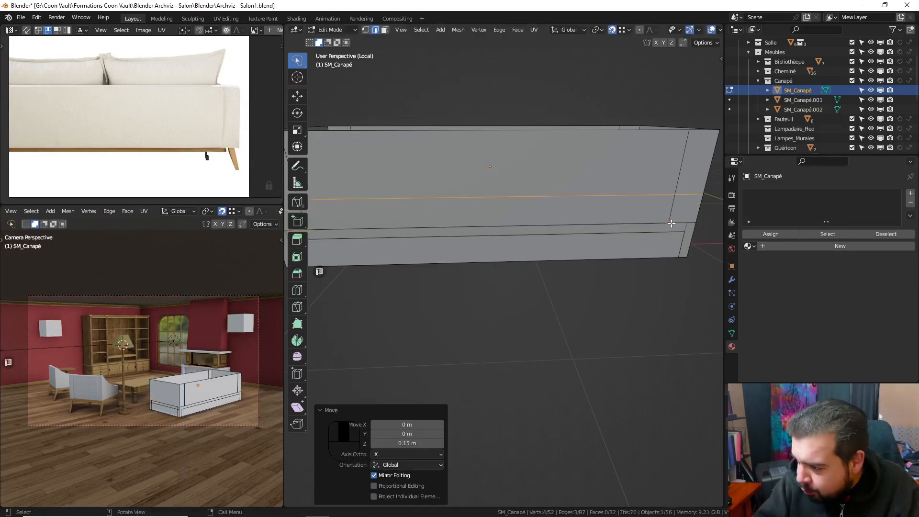
- Cut a second horizontal edge loop level with the 0.15 m one and raise it 0.1 m along Z
key(ctrl+r)
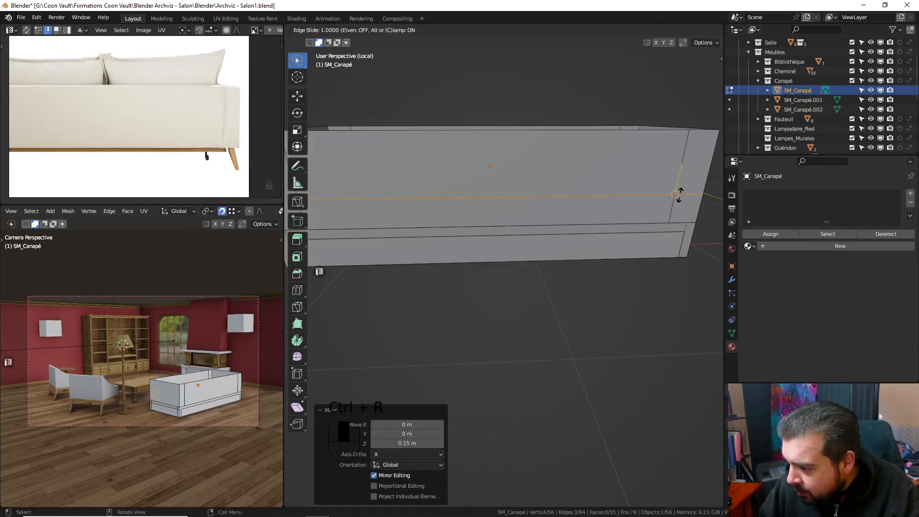
click(679, 195)
click(680, 195)
text(gz.1)
key(Return)
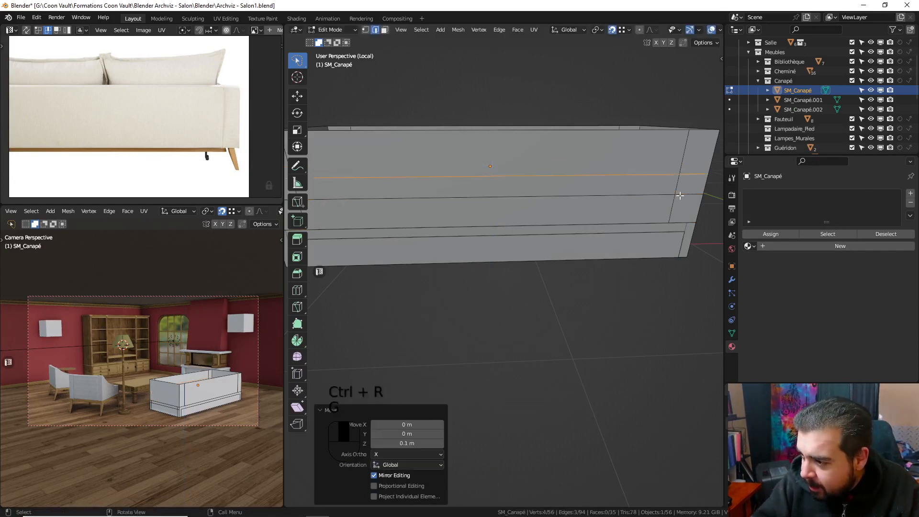
- Dissolve both horizontal edge loops across the front of the body after comparing with the front reference image
shift+middle_drag(685, 159, 652, 165)
scroll(168, 120, down, 5)
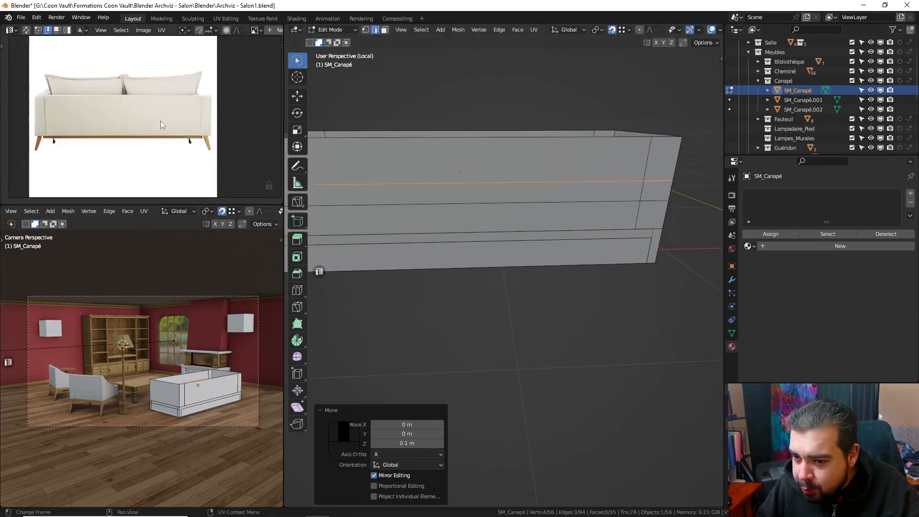
middle_drag(172, 85, 171, 165)
scroll(174, 149, up, 2)
scroll(196, 99, up, 3)
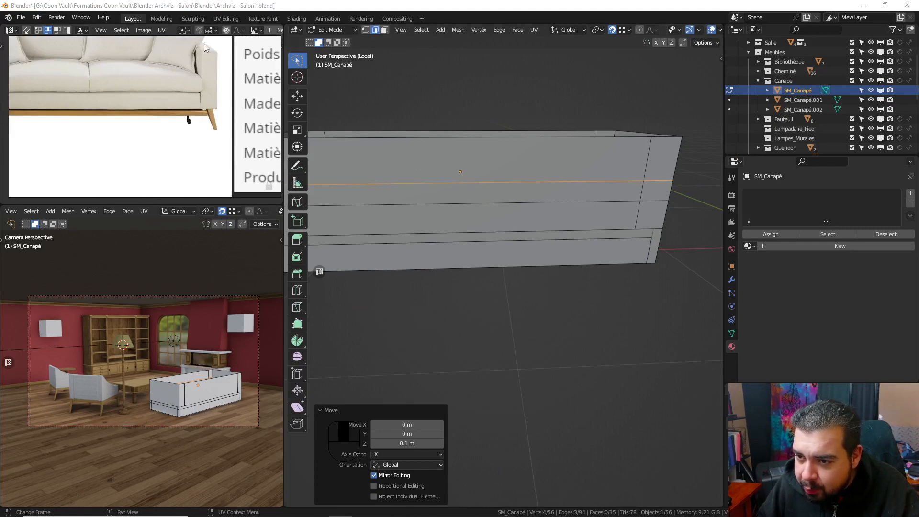
middle_drag(548, 211, 540, 205)
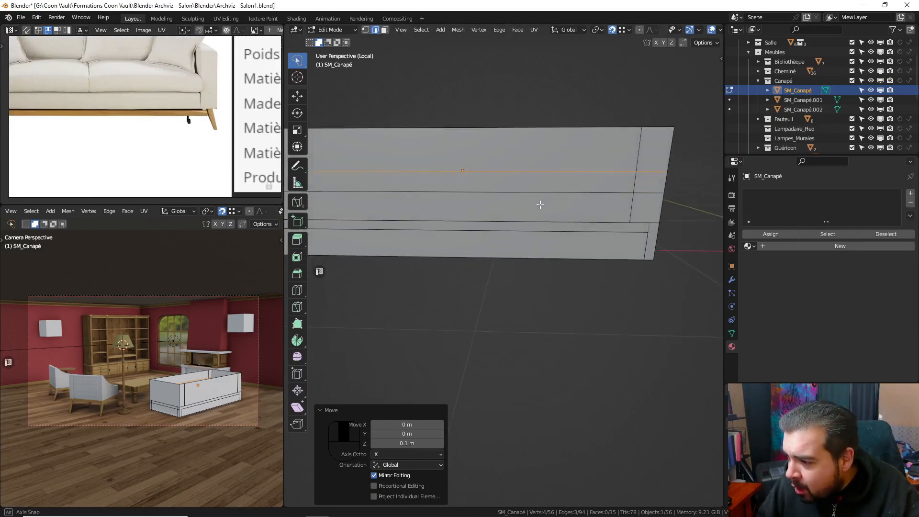
alt+shift+click(575, 195)
alt+shift+click(575, 196)
alt+shift+click(575, 196)
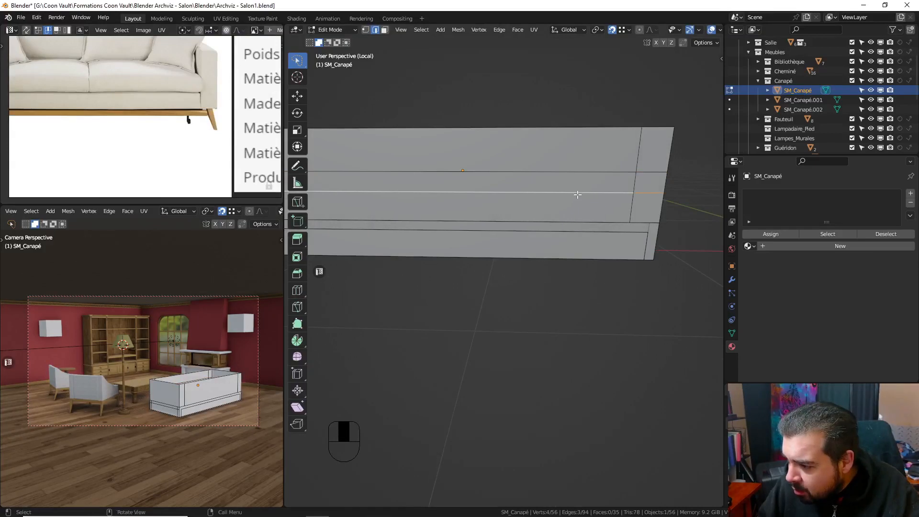
click(583, 177)
alt+click(584, 176)
click(581, 218)
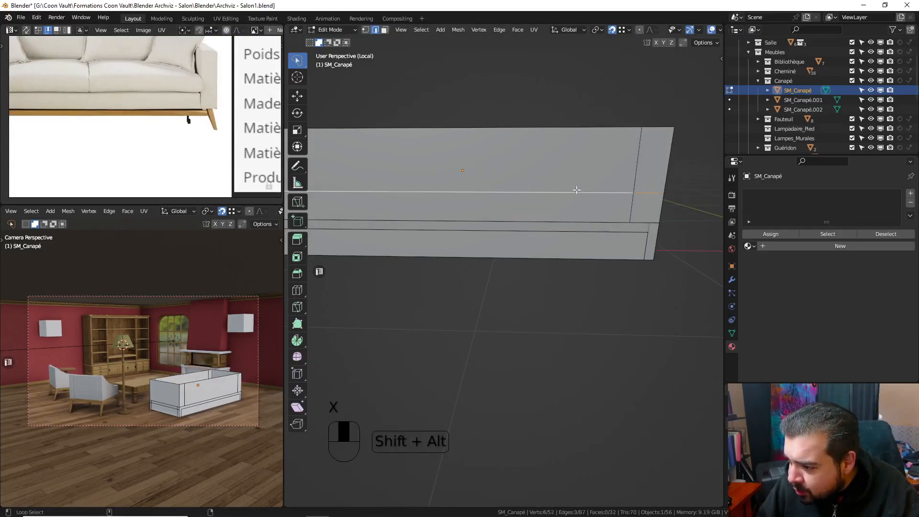
key(x)
click(578, 234)
key(ctrl+r)
click(629, 206)
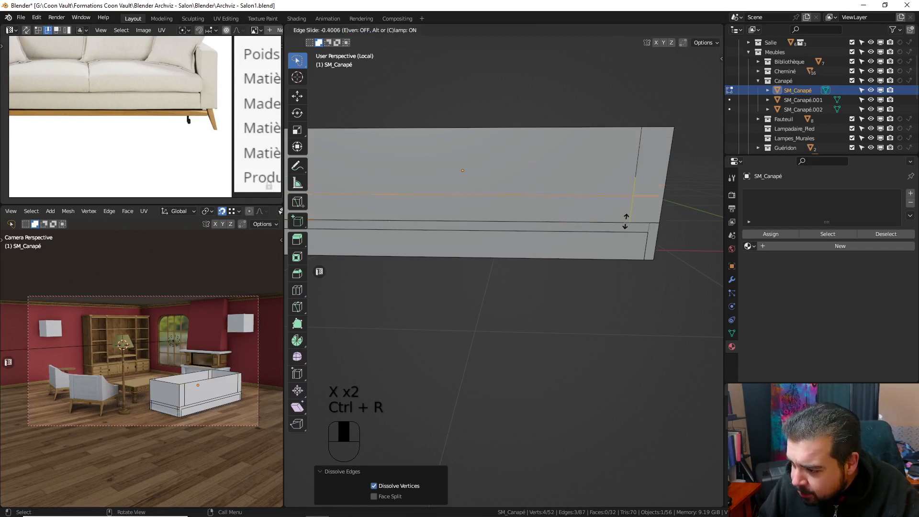
click(626, 219)
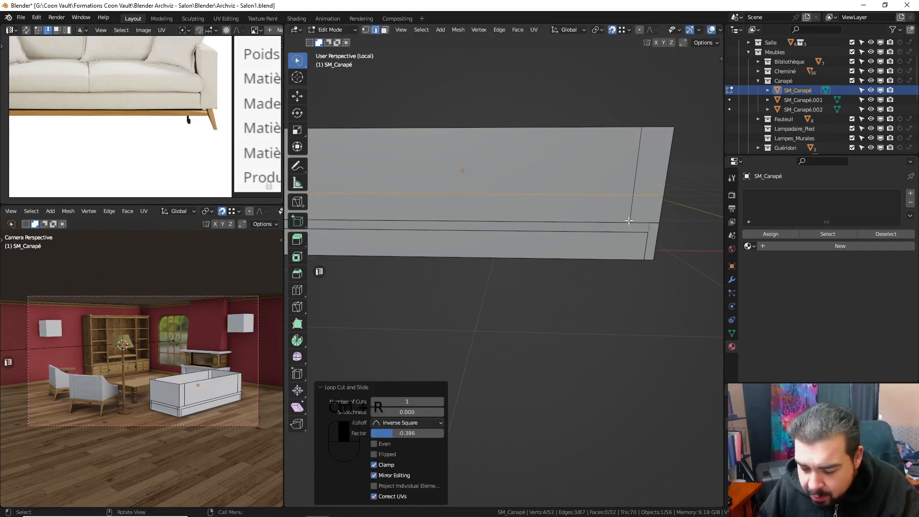
key(ctrl+z)
- Cut a horizontal edge loop across the body's front, slide it down to the rail line and raise it 0.1 m along Z
key(ctrl+r)
click(630, 208)
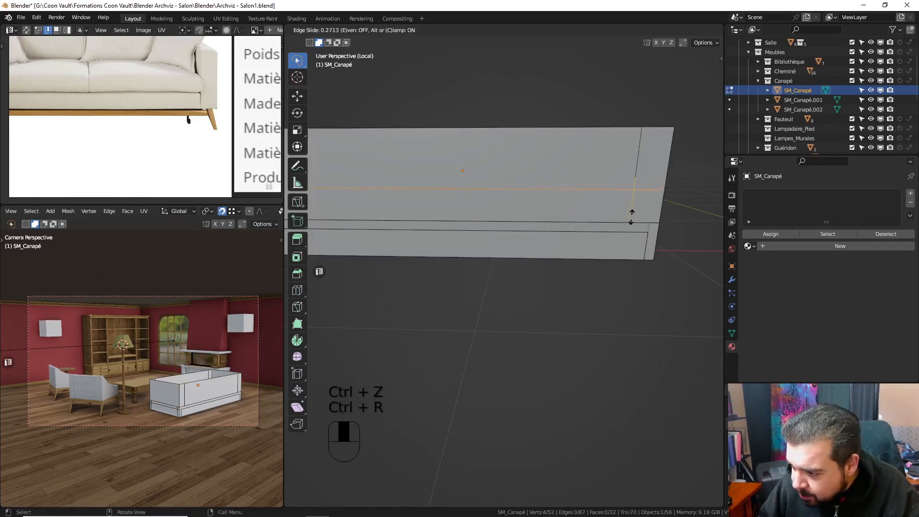
click(627, 231)
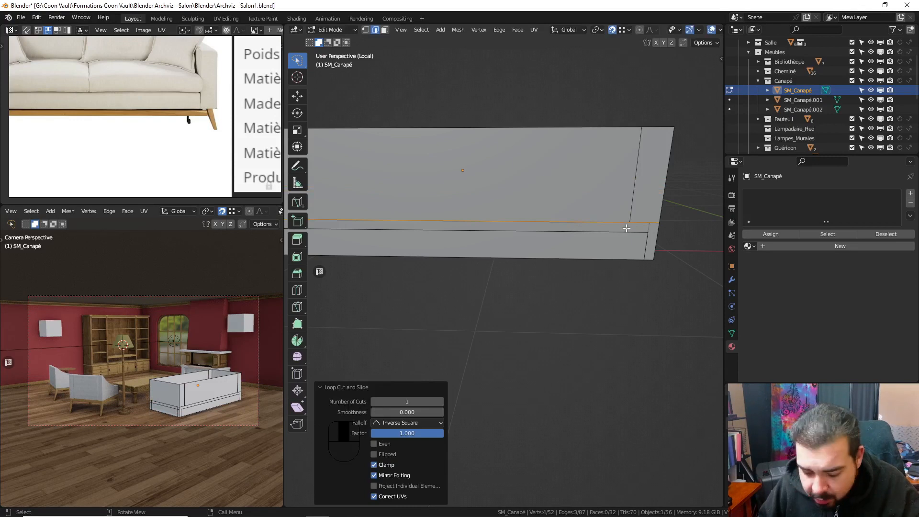
text(gz.1)
key(Return)
- Add another horizontal front loop, slide it down onto the lower loop and raise it 0.1 m along Z
key(ctrl+r)
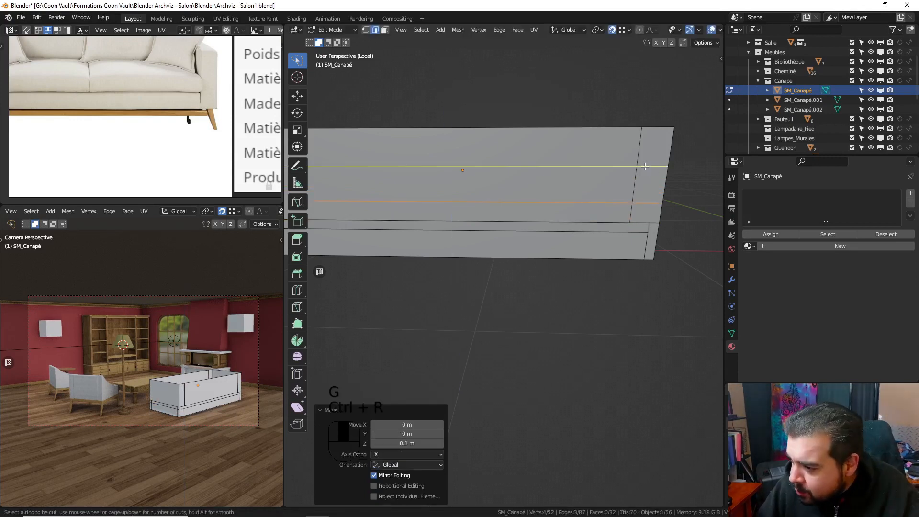
click(646, 166)
click(634, 201)
text(gz.1)
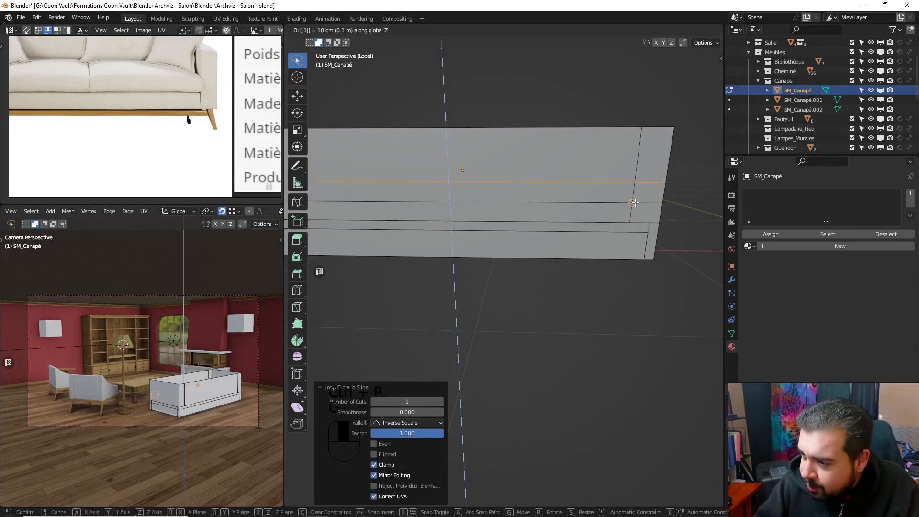
key(Return)
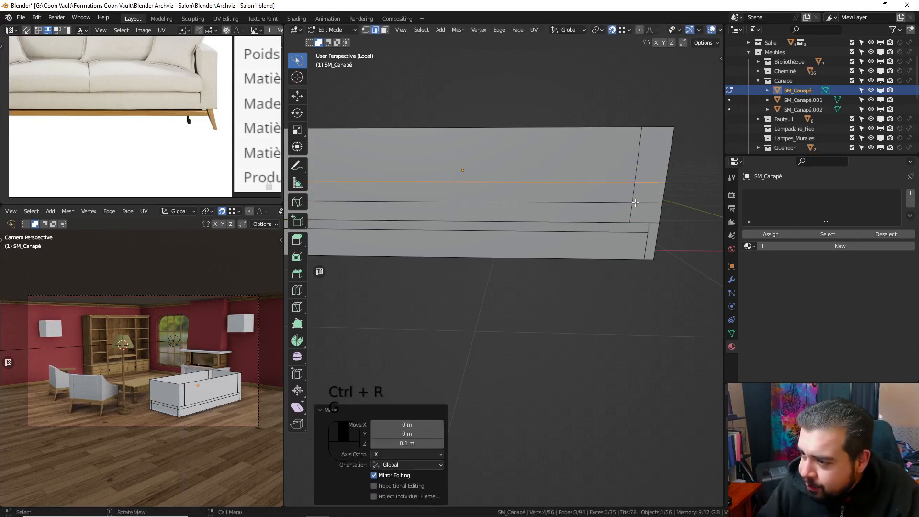
- Cut a vertical edge loop down the middle of the body's front, between the two armrest strips
click(384, 30)
mouse_move(503, 164)
shift+middle_down()
mouse_move(501, 139)
mouse_move(552, 165)
mouse_move(502, 170)
shift+middle_up()
key(ctrl+r)
click(512, 130)
key(a)
click(501, 170)
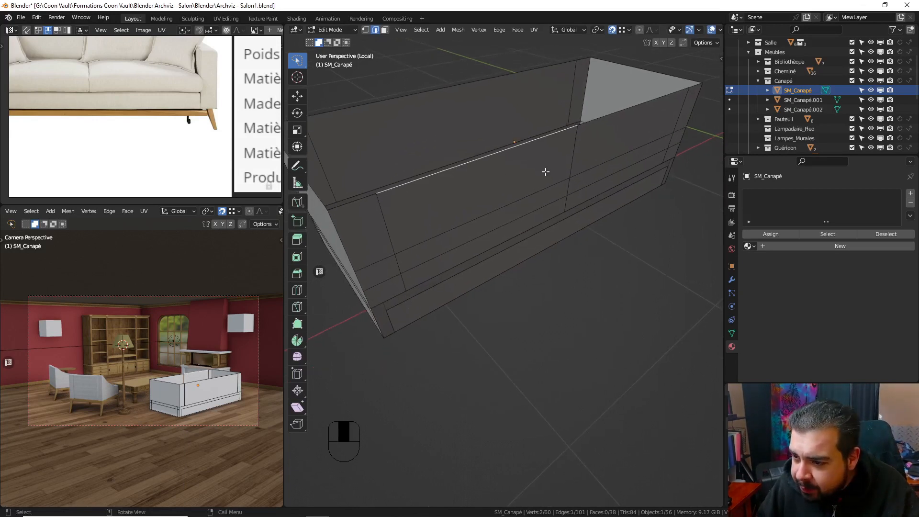
- Delete the two large front faces above the upper horizontal loop to open the seat between the armrests
click(384, 30)
click(487, 193)
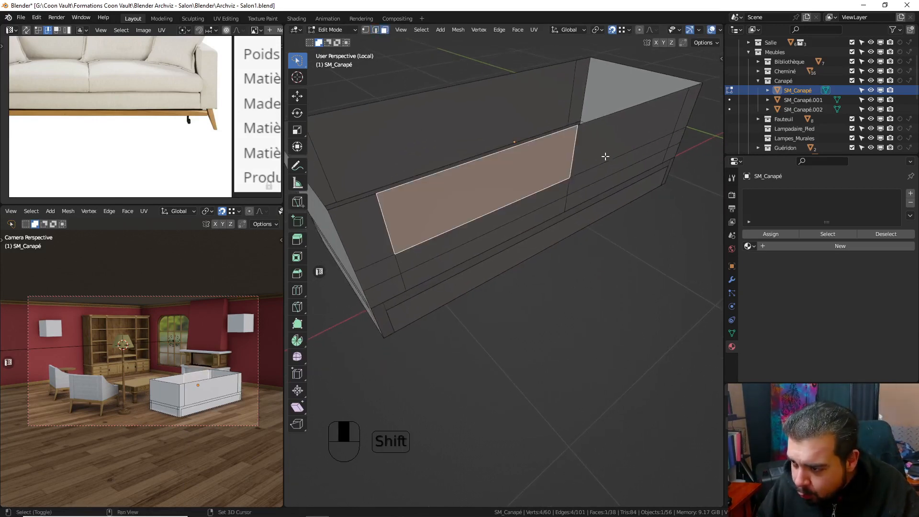
shift+click(609, 137)
key(x)
click(662, 106)
- Separate the outer side faces of both armrests, with their narrow front and back corner strips, into one new object
middle_drag(433, 161, 488, 144)
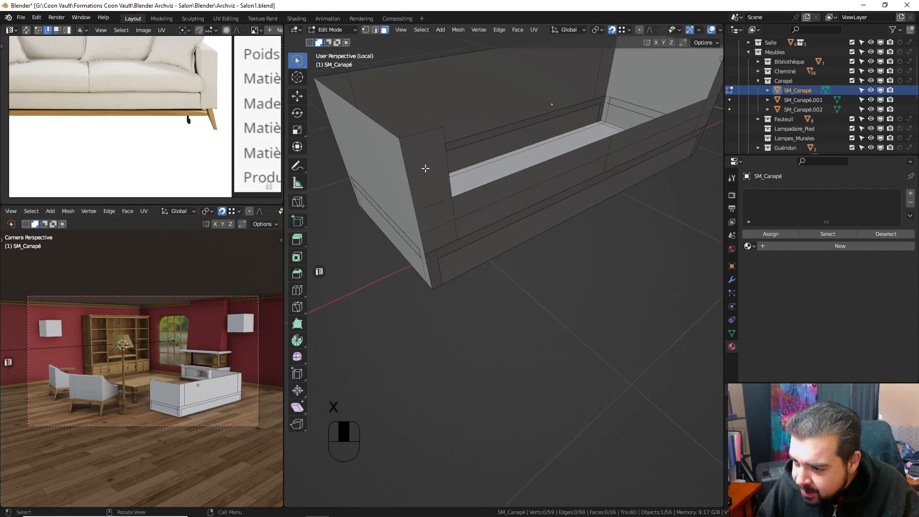
click(425, 168)
ctrl+click(440, 237)
middle_drag(440, 237, 548, 216)
shift+click(558, 213)
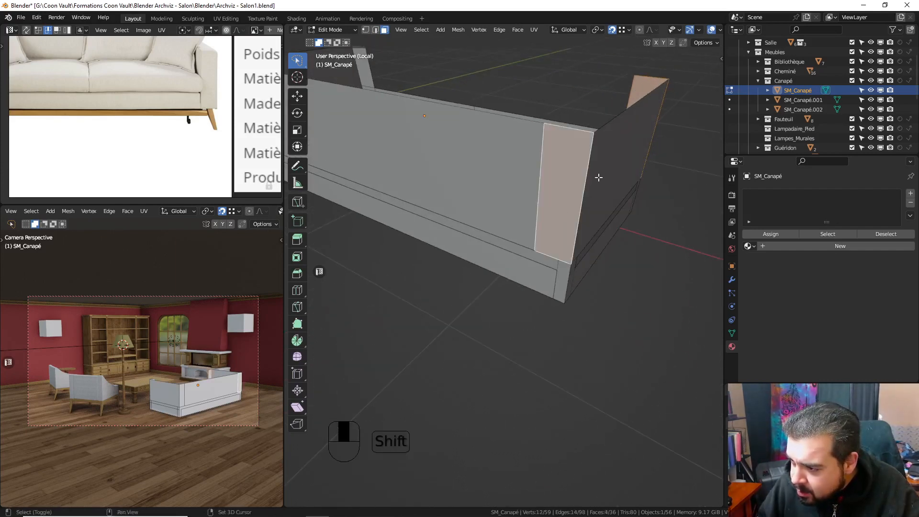
shift+click(597, 176)
middle_drag(597, 177, 480, 164)
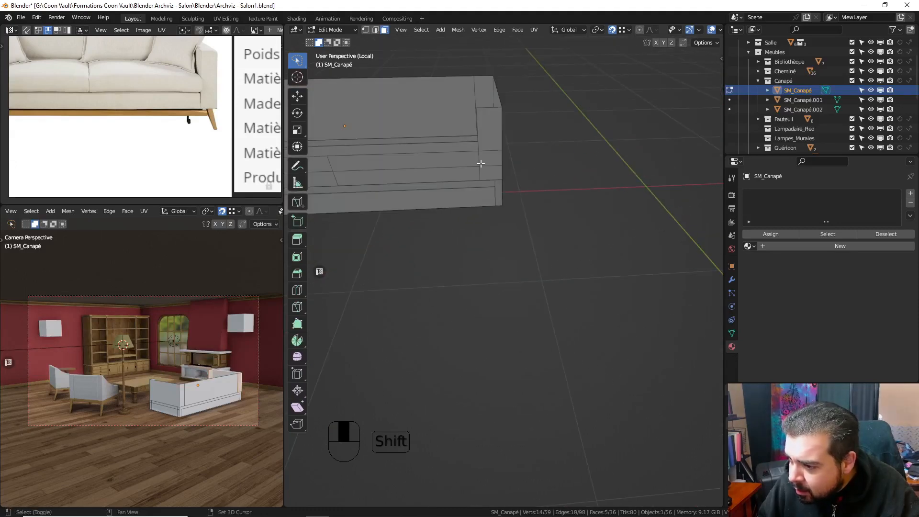
shift+click(486, 171)
ctrl+click(488, 123)
middle_drag(488, 123, 479, 153)
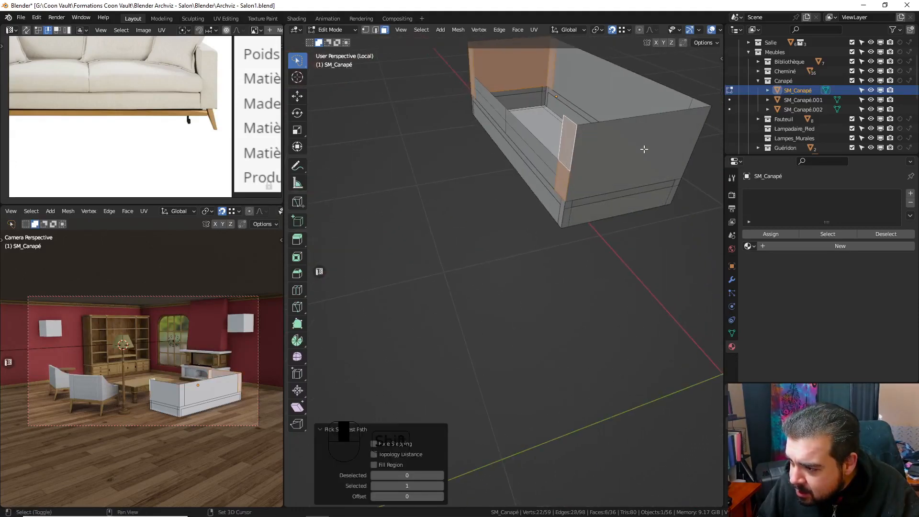
shift+click(644, 150)
middle_drag(644, 150, 555, 169)
shift+click(554, 169)
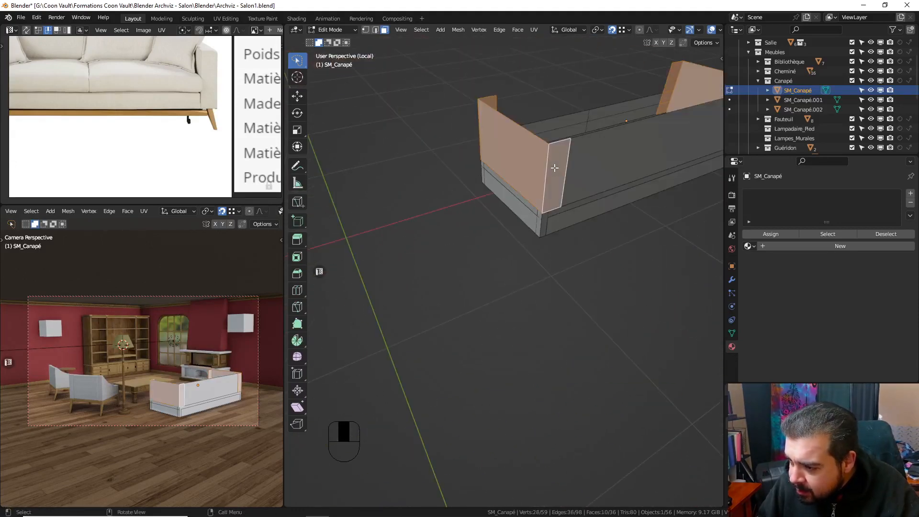
key(p)
click(555, 168)
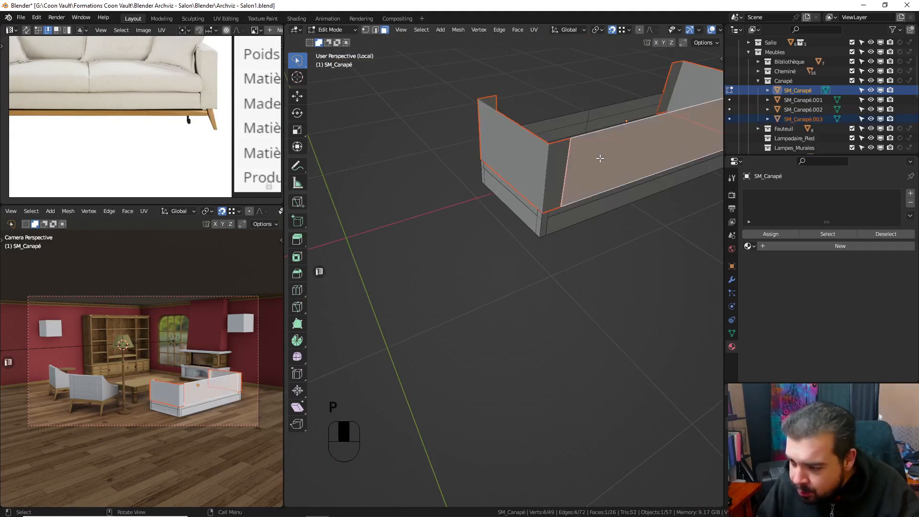
- Separate the large back panel and the two faces of the lowest front band into two new objects
key(p)
click(601, 159)
middle_drag(505, 177, 611, 171)
middle_drag(316, 186, 399, 135)
click(488, 160)
ctrl+middle_drag(488, 160, 471, 164)
shift+middle_drag(472, 164, 718, 192)
ctrl+click(525, 237)
key(p)
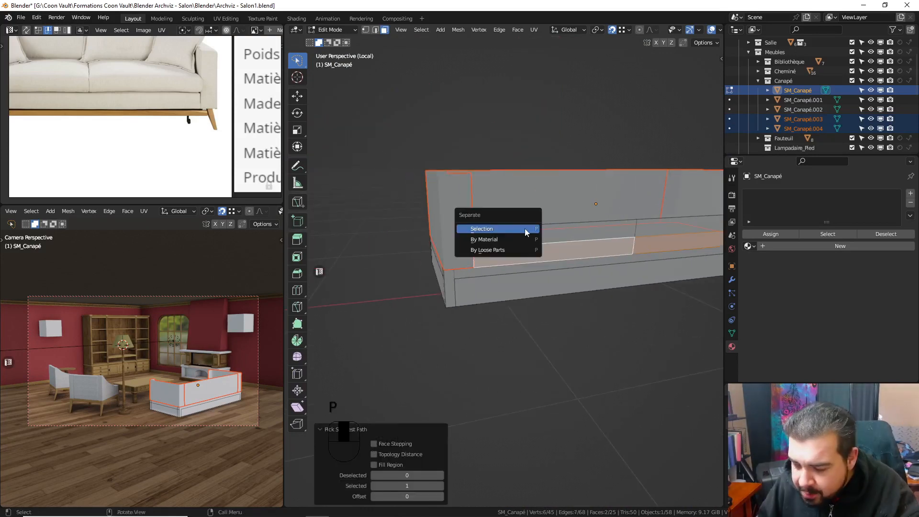
click(525, 229)
- Separate each half of the upper front band into its own object for the two seat cushions
click(588, 234)
key(p)
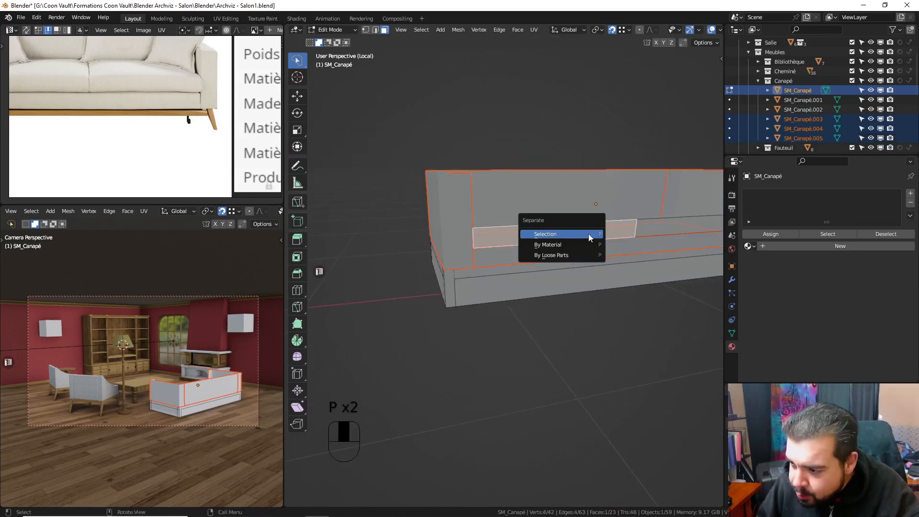
click(588, 233)
click(644, 226)
key(p)
click(642, 227)
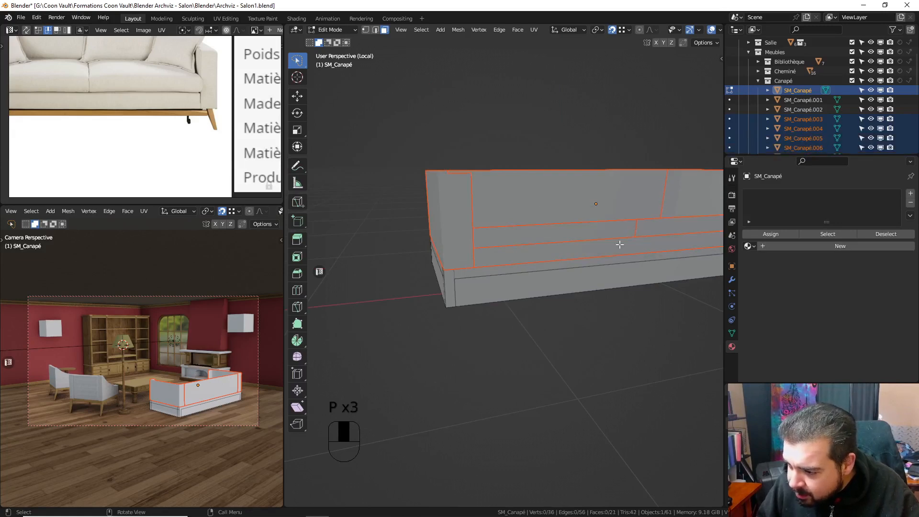
- Return to Object Mode and delete the leftover SM_Canapé block
key(Tab)
key(x)
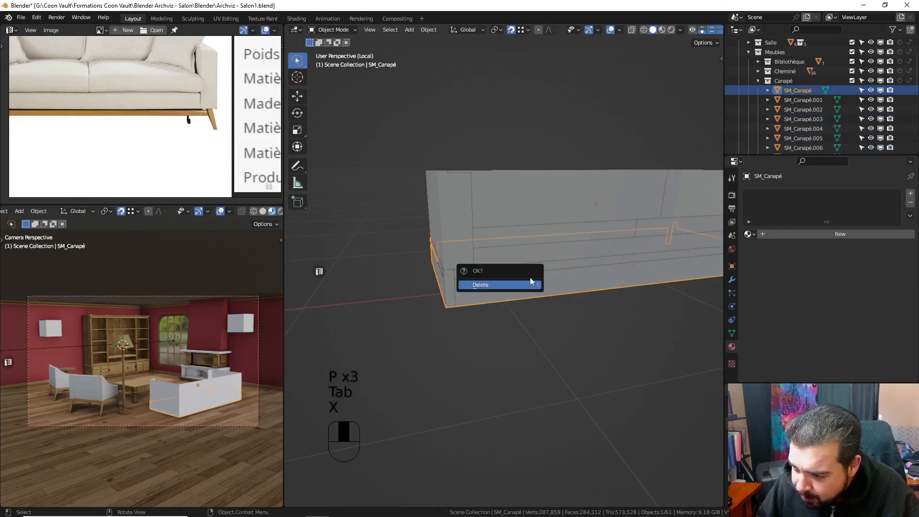
click(528, 283)
- Isolate the separated armrest panels in Edit Mode and run Limited Dissolve on all their faces
middle_drag(502, 232, 482, 237)
click(469, 213)
key(KP_Divide)
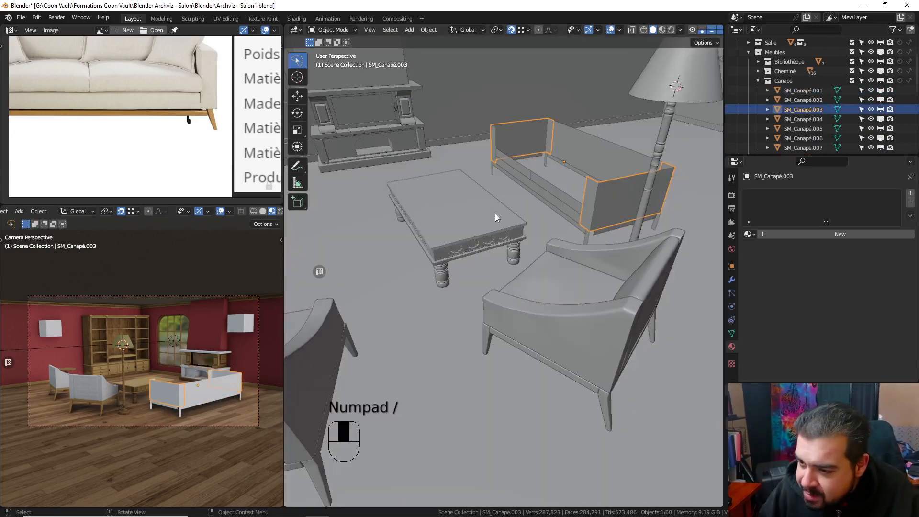
key(Tab)
key(KP_Multiply)
key(KP_Divide)
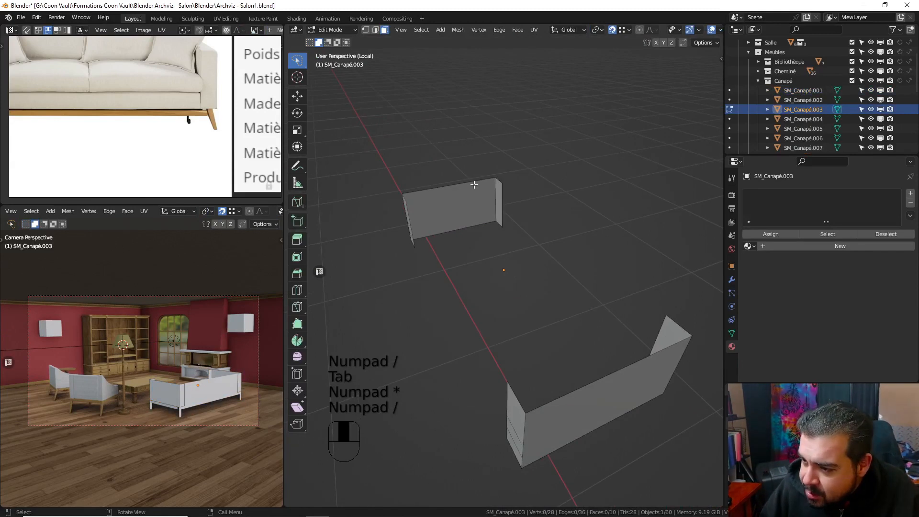
key(a)
key(q)
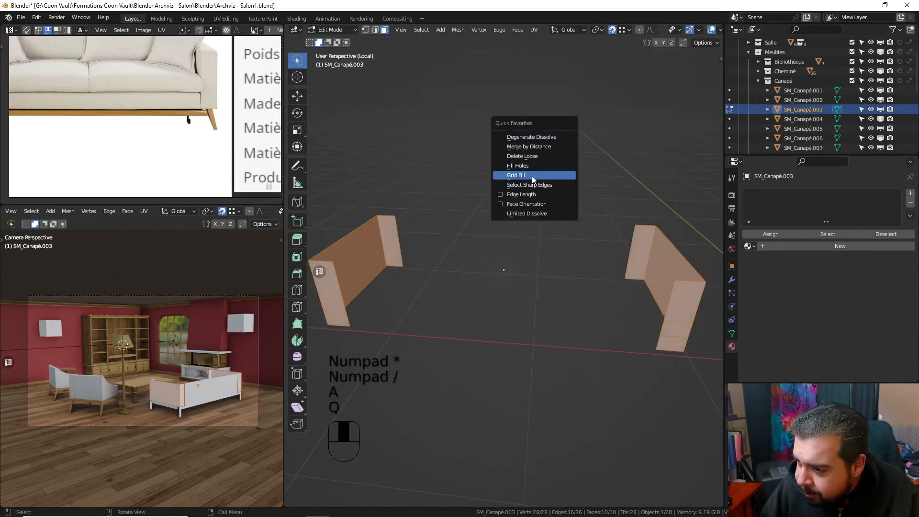
click(532, 213)
shift+middle_drag(446, 186, 475, 183)
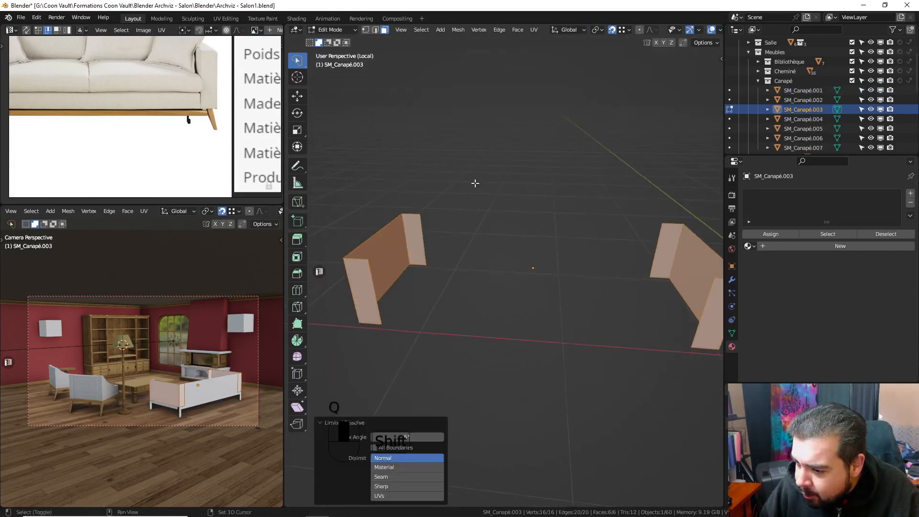
- Fill the missing top and inner side faces of the first armrest between its two end panels, working in edge selection
click(377, 31)
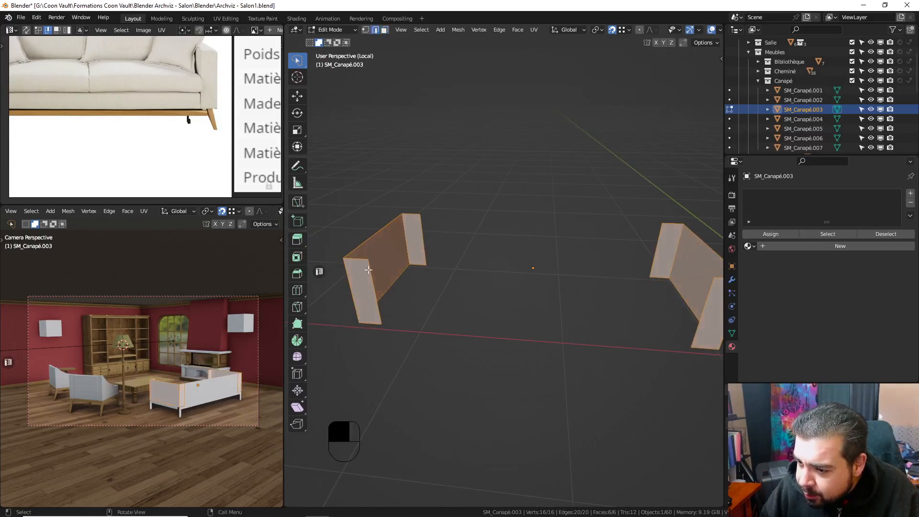
click(369, 270)
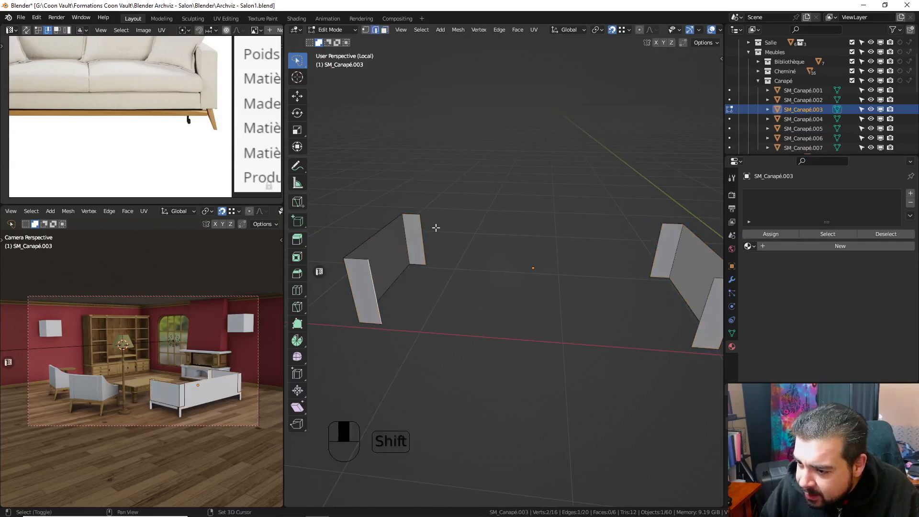
shift+click(432, 230)
key(f)
click(408, 228)
key(f)
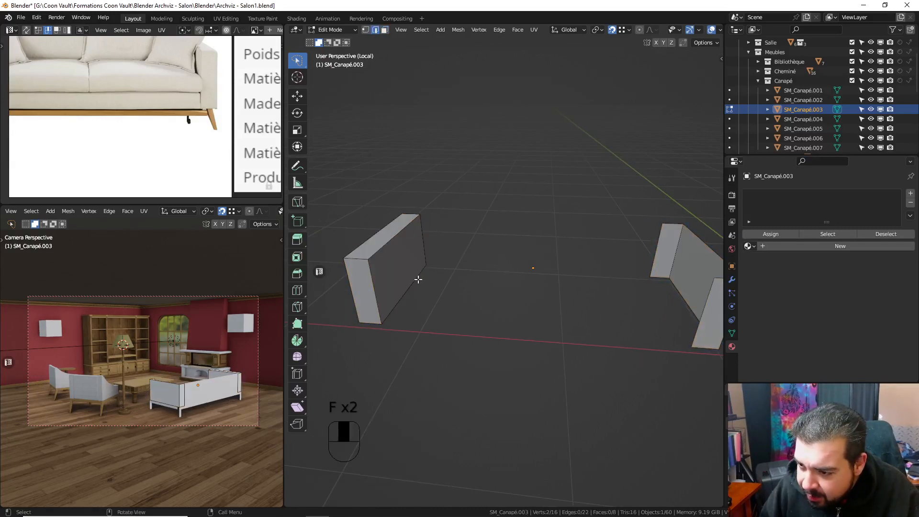
- Fill the remaining open faces of the armrest panels so both armrests become closed boxes
middle_drag(540, 288, 562, 258)
click(634, 267)
shift+middle_drag(619, 272, 558, 274)
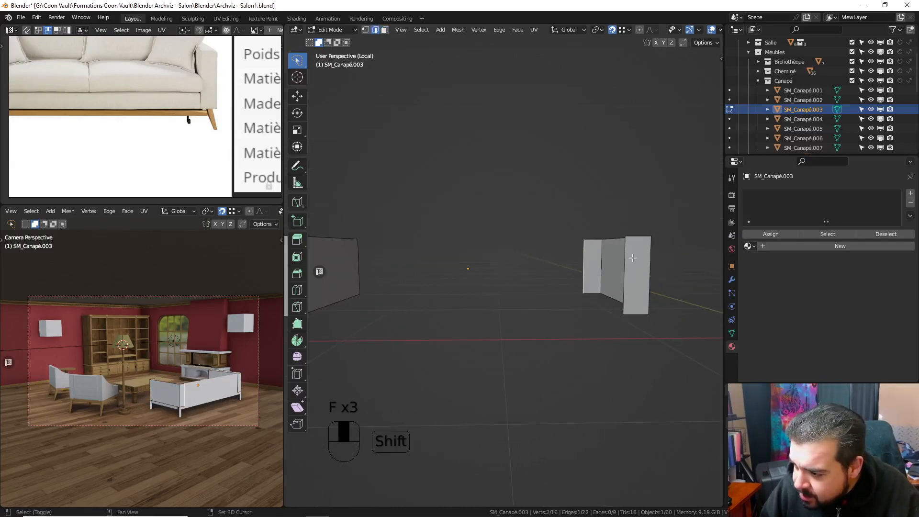
shift+click(633, 258)
key(f)
key(f)
middle_drag(633, 258, 593, 276)
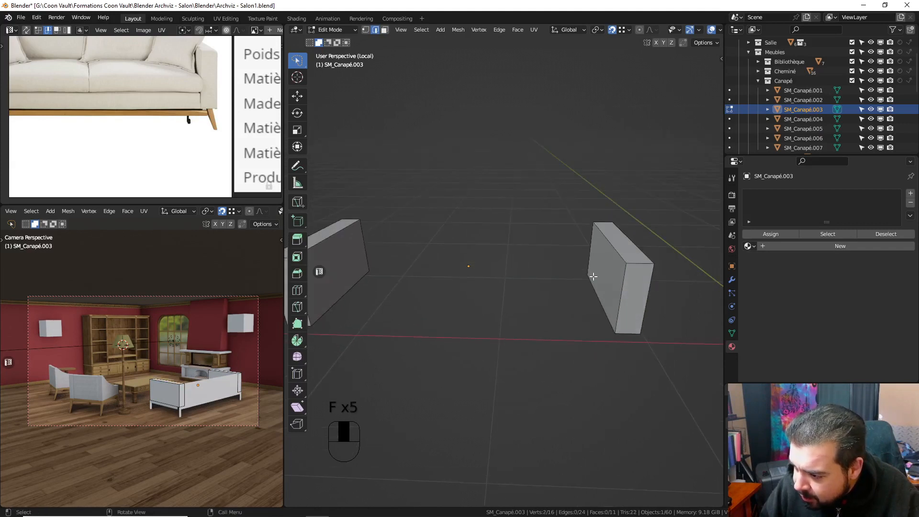
key(f)
- Return to Object Mode, apply the armrests' rotation and scale, and set their origin to geometry
key(Tab)
key(q)
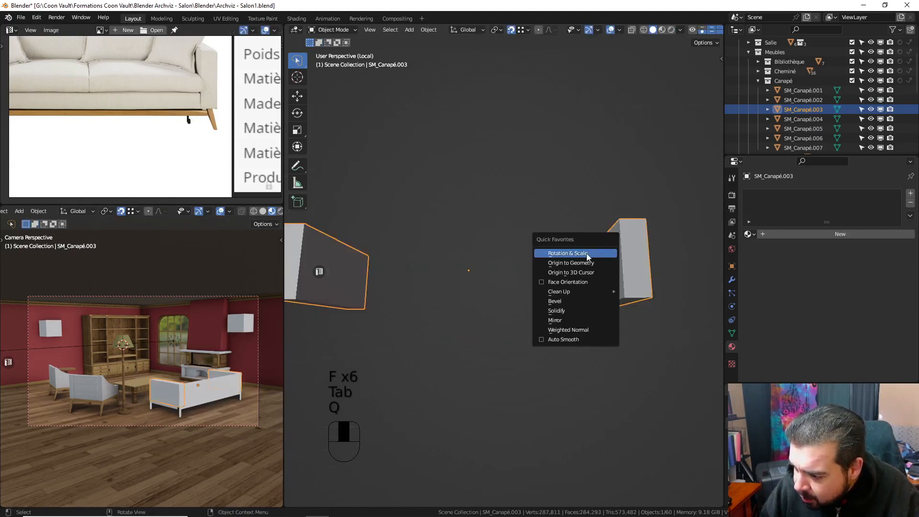
click(578, 257)
key(q)
click(579, 262)
- Add a Subdivision Surface modifier to the armrests with viewport level 2
click(732, 280)
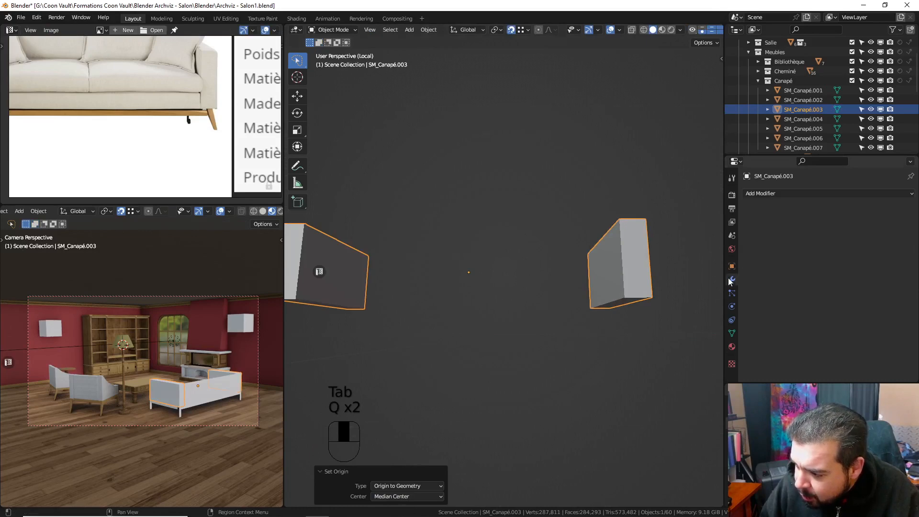
click(788, 194)
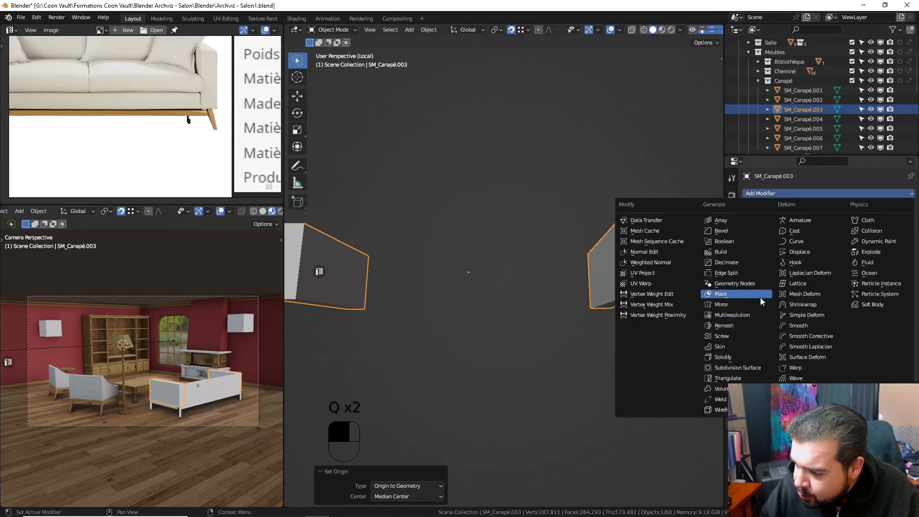
click(738, 367)
key(ctrl+2)
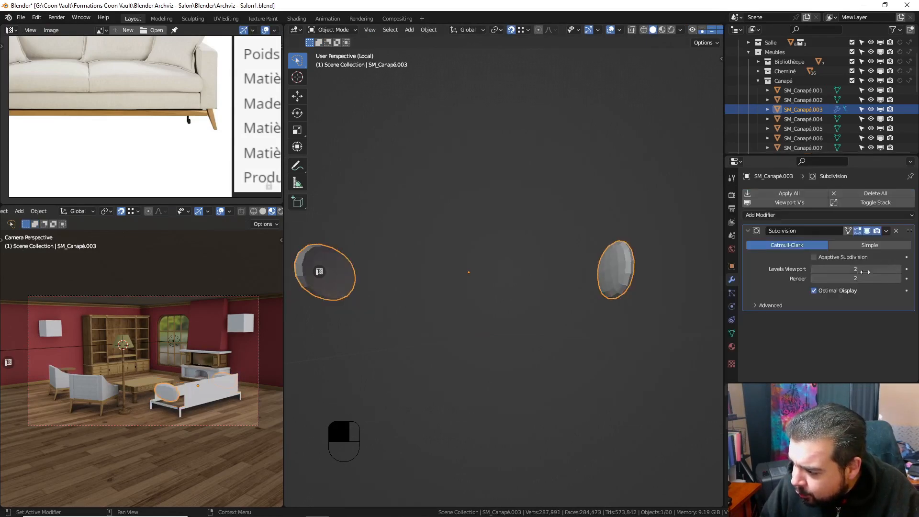
- Enter Edit Mode and cut one centred vertical and one centred horizontal edge loop around the nearer armrest
middle_drag(646, 250, 622, 263)
key(ctrl+e)
key(ctrl+r)
key(Tab)
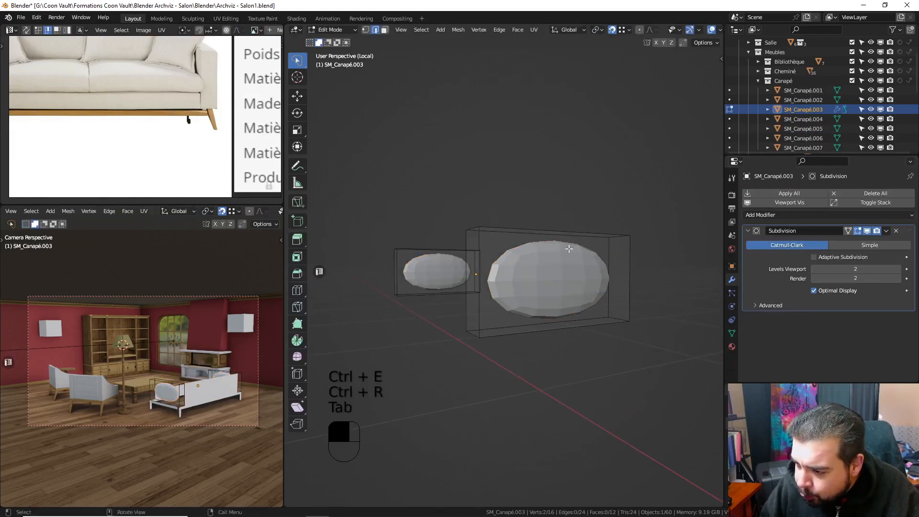
key(ctrl+r)
double_click(552, 233)
key(ctrl+r)
double_click(511, 262)
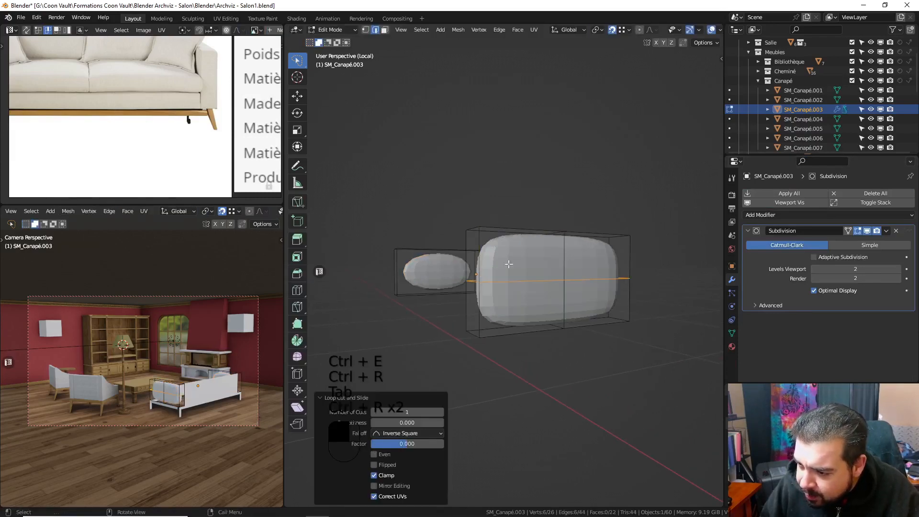
- Add a centred vertical loop cut in each half of the nearer armrest
key(ctrl+r)
click(528, 235)
click(528, 236)
key(ctrl+r)
double_click(602, 237)
shift+middle_drag(460, 240, 517, 246)
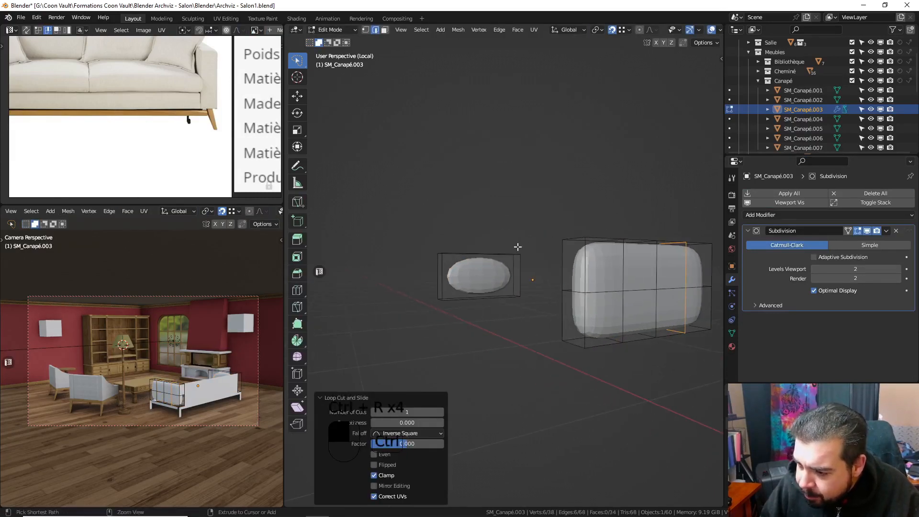
- Give the farther armrest the same loop cuts: centred vertical, centred horizontal, and one vertical in each half
key(ctrl+r)
click(489, 260)
click(488, 260)
key(ctrl+r)
double_click(522, 272)
key(ctrl+r)
double_click(508, 255)
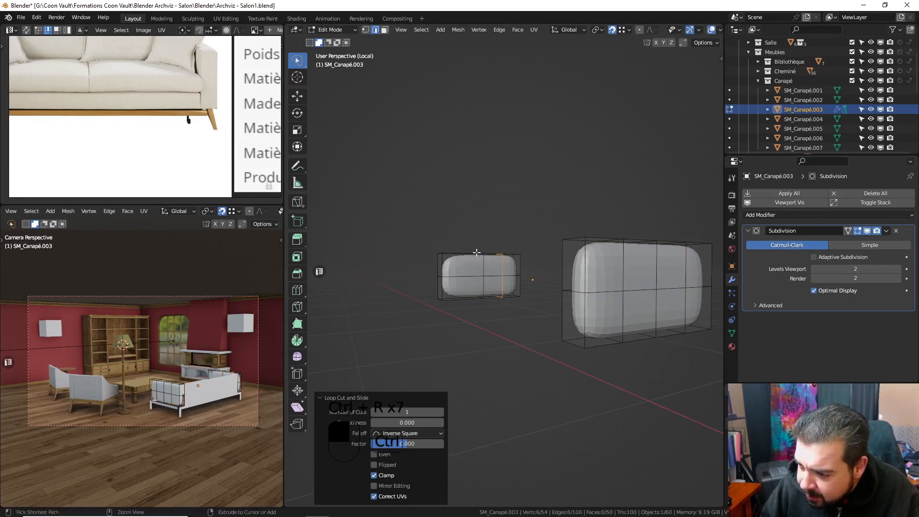
key(ctrl+r)
double_click(457, 248)
middle_drag(456, 248, 532, 238)
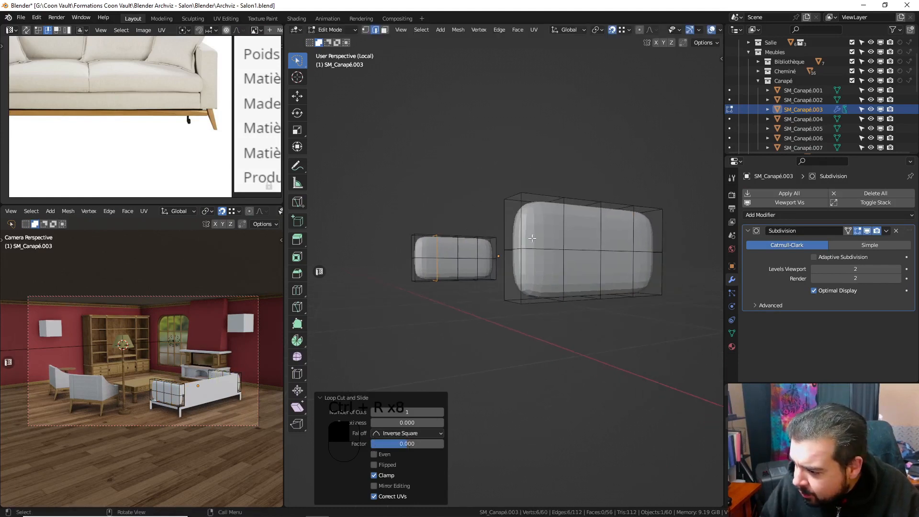
- Halve the nearer armrest's segments again with two more horizontal and four more vertical centred loop cuts
key(ctrl+r)
double_click(570, 229)
key(ctrl+r)
double_click(574, 273)
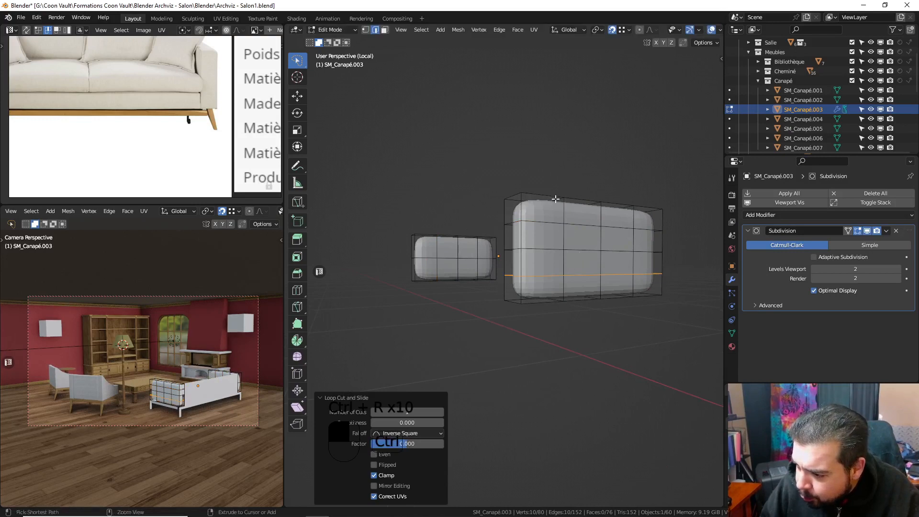
key(ctrl+r)
double_click(555, 198)
key(ctrl+r)
double_click(579, 198)
key(ctrl+r)
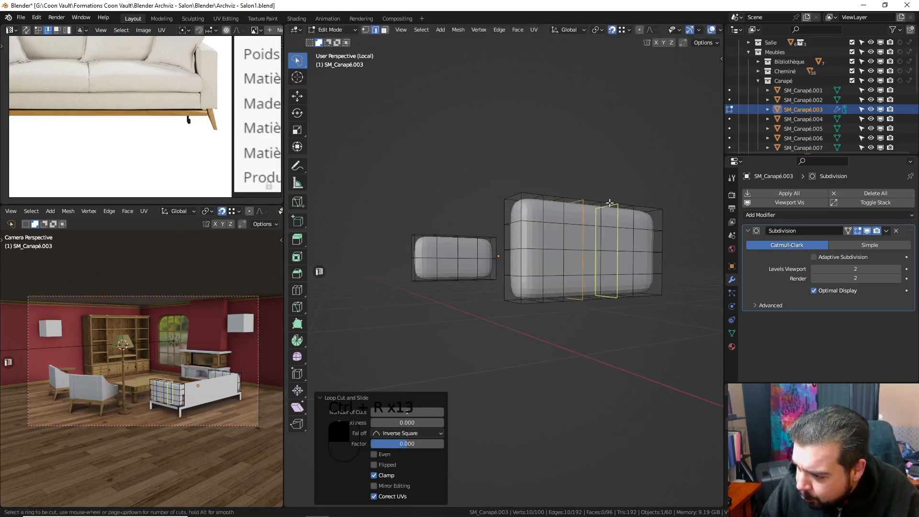
key(ctrl+r)
double_click(646, 205)
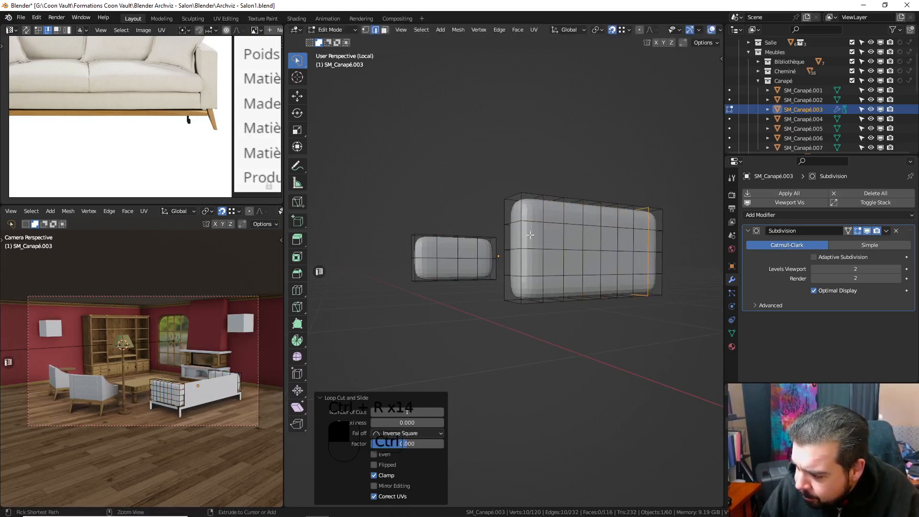
- Add two more centred horizontal loop cuts to the farther armrest, one above and one below the middle
key(ctrl+r)
double_click(497, 249)
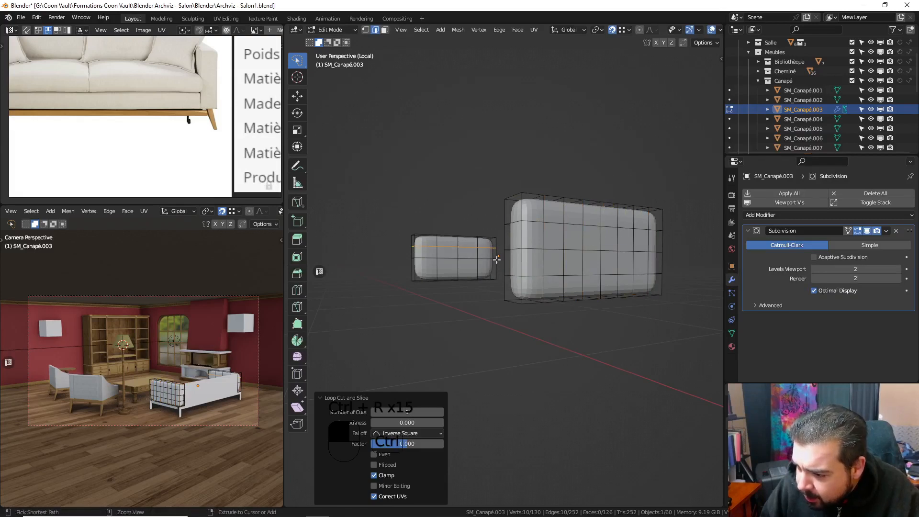
key(ctrl+r)
click(497, 266)
right_click(497, 266)
- Halve the farther armrest's lengthwise segments with four more centred vertical loop cuts
key(ctrl+r)
click(491, 231)
right_click(490, 231)
key(ctrl+r)
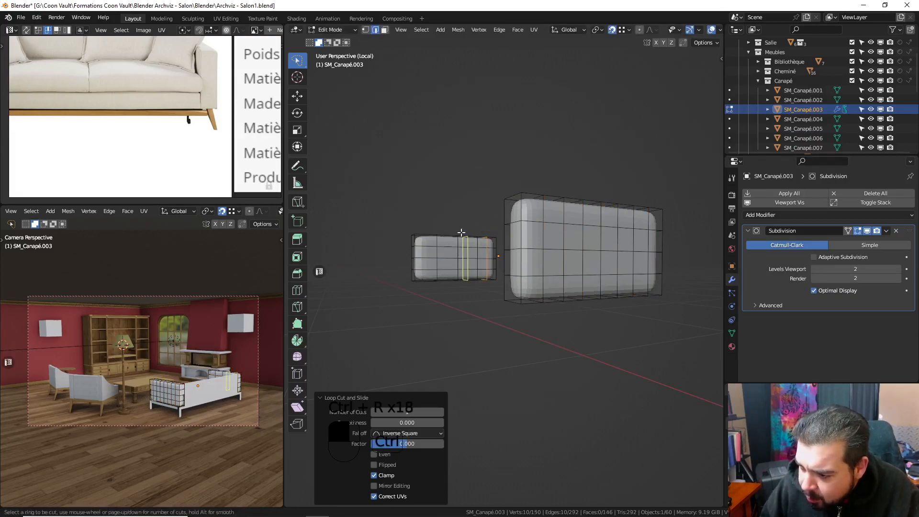
click(462, 233)
right_click(462, 233)
key(ctrl+r)
double_click(441, 231)
key(ctrl+r)
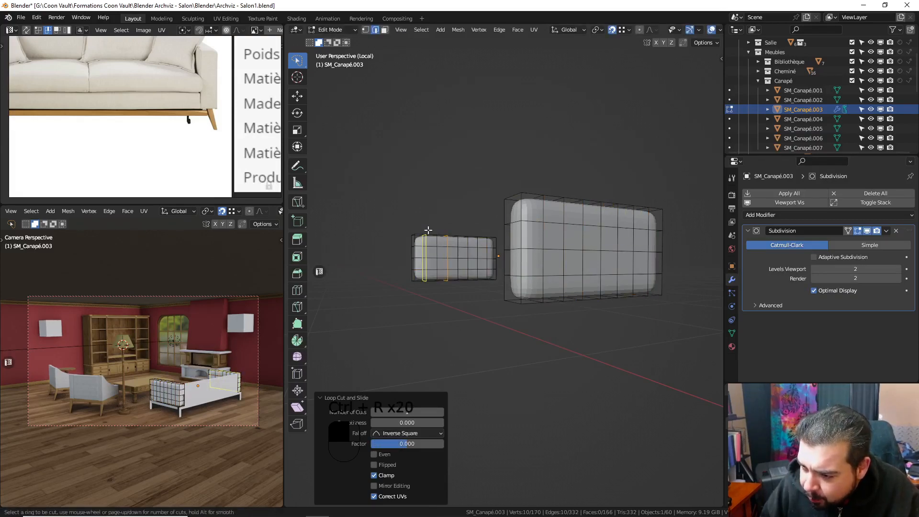
double_click(434, 230)
middle_drag(544, 213, 532, 218)
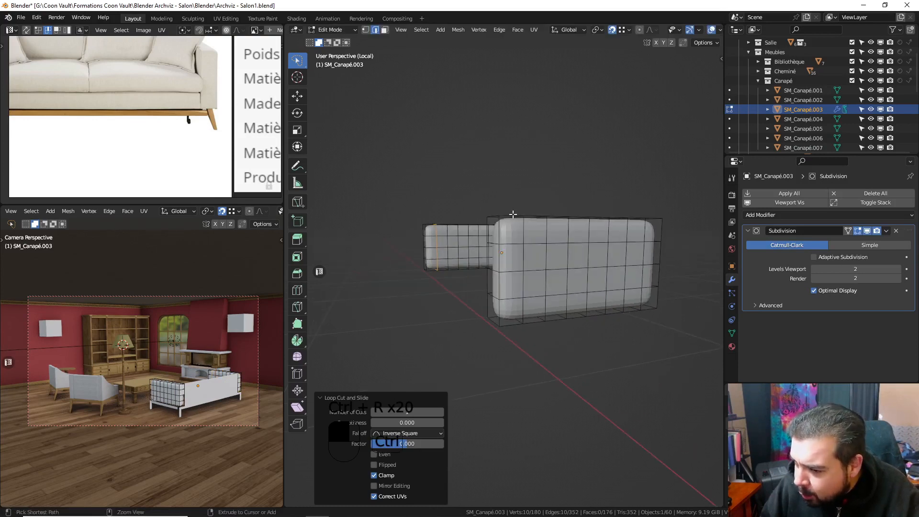
- Tighten both ends of the nearer armrest with vertical loop cuts slid outward by factors -0.7 and 0.7
key(ctrl+r)
click(513, 214)
text(.7)
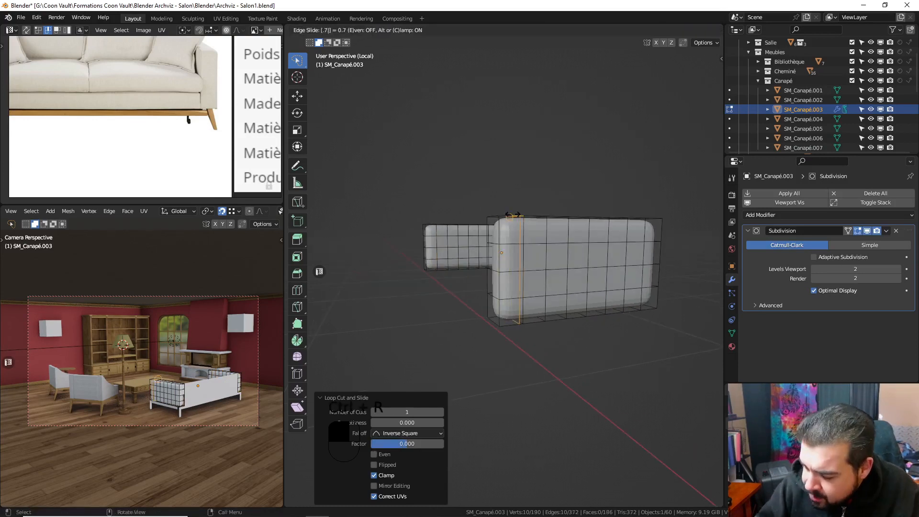
key(Return)
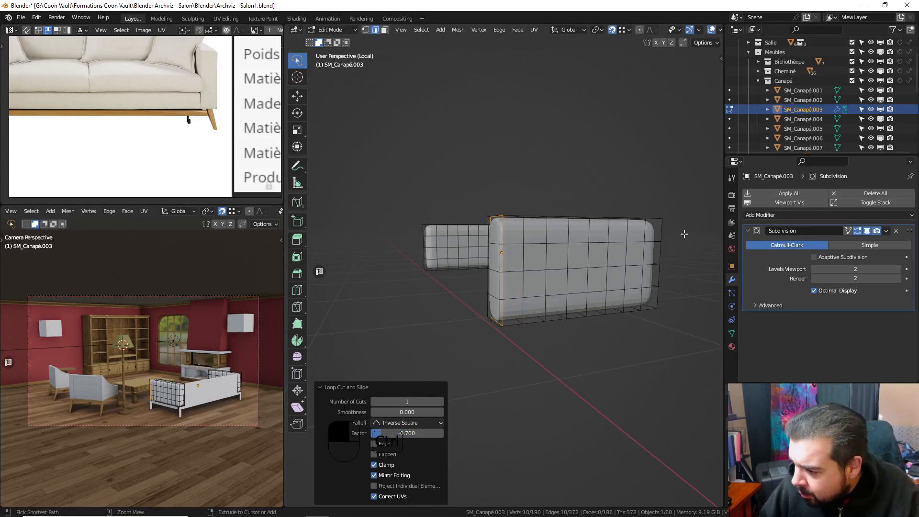
key(ctrl+r)
click(657, 214)
text(-.7)
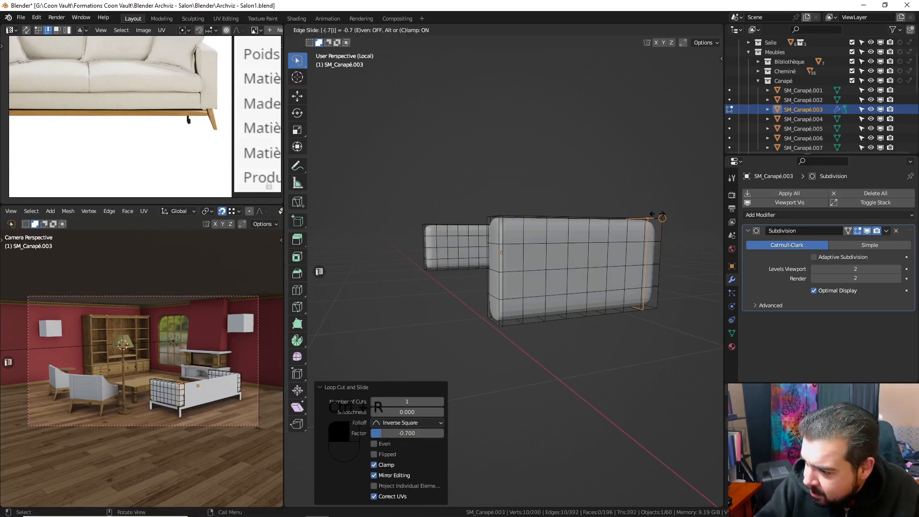
key(Return)
- Add horizontal support loops to the nearer armrest, near the bottom at factor -0.9 and near the top at 0.7
key(ctrl+r)
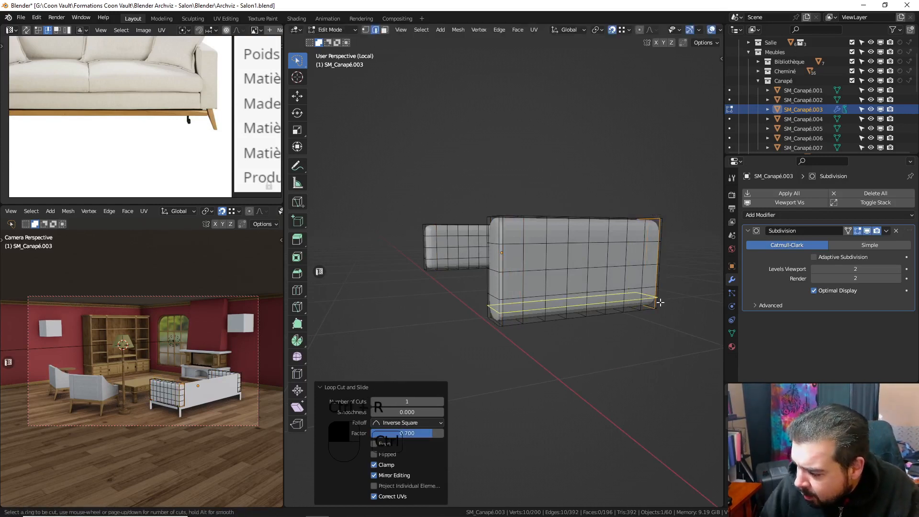
click(657, 304)
text(-.9)
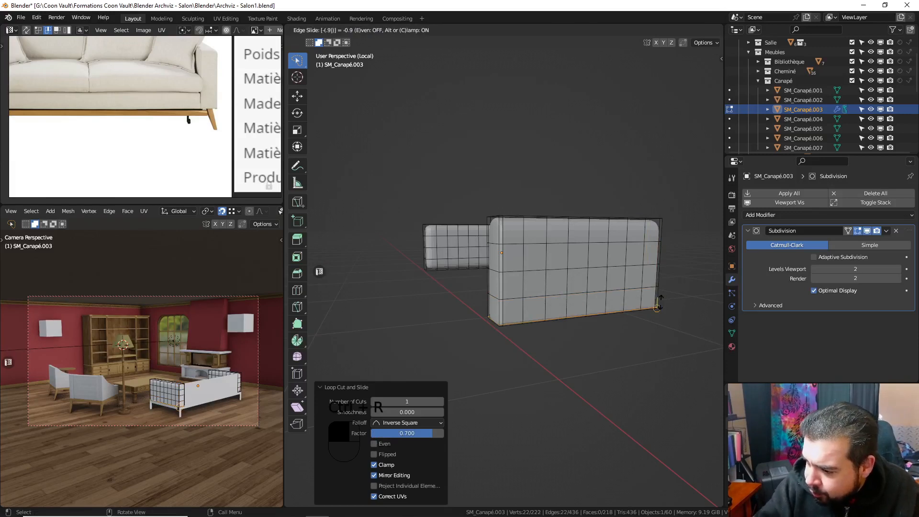
key(Return)
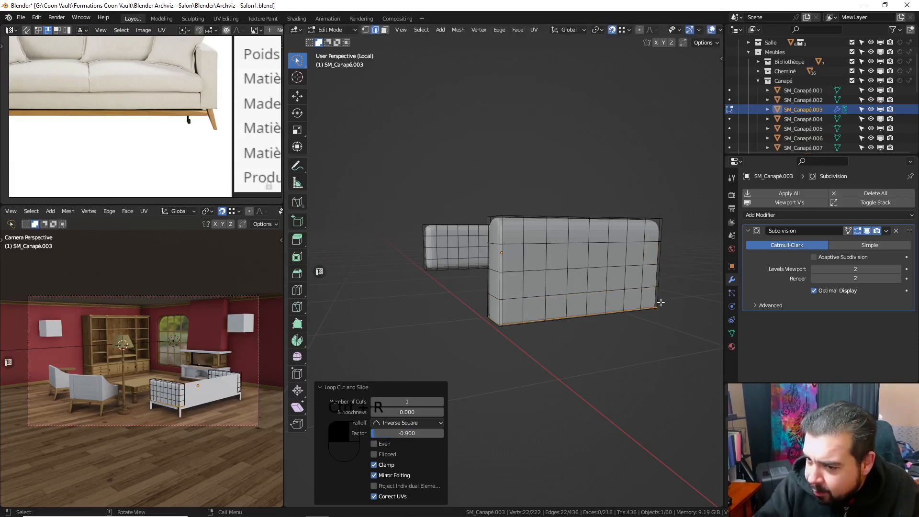
key(ctrl+r)
click(664, 224)
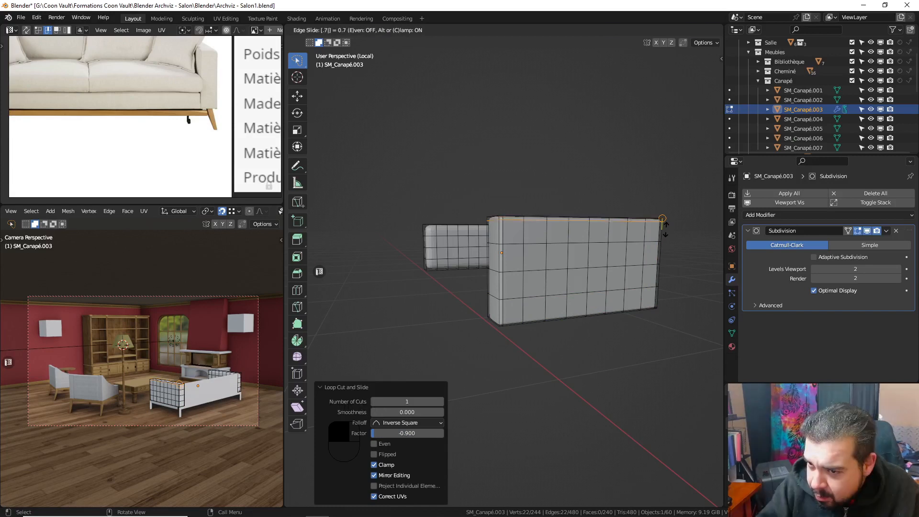
key(Return)
middle_drag(554, 235, 604, 250)
shift+middle_drag(474, 241, 605, 250)
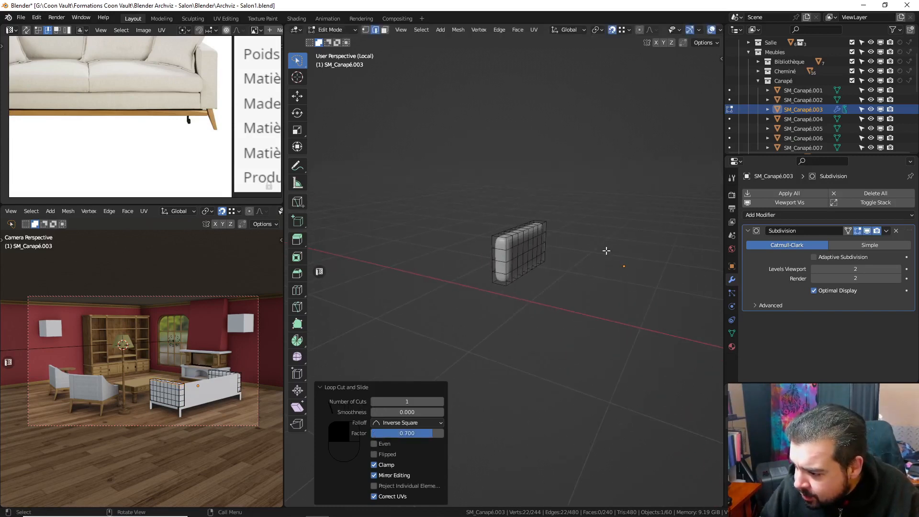
scroll(605, 250, up, 4)
key(ctrl+r)
click(502, 222)
click(498, 221)
key(ctrl+z)
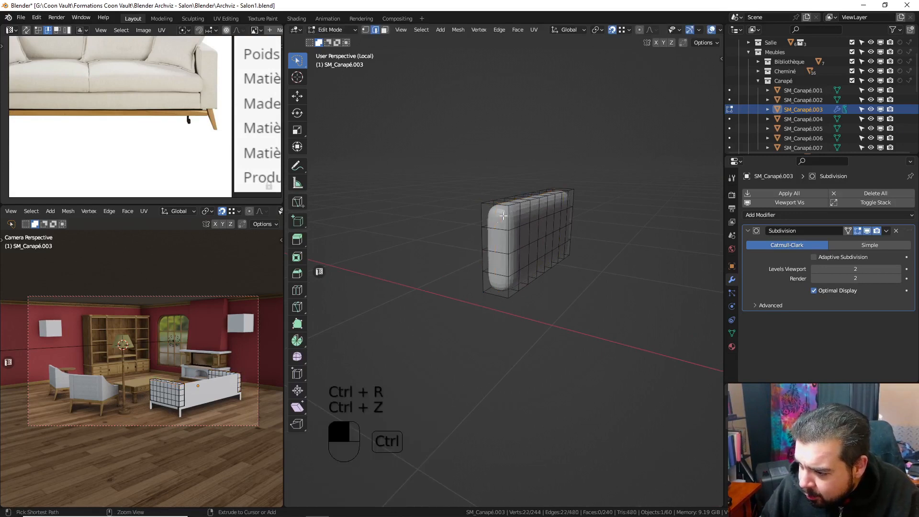
- Add a vertical support loop near the facing end of the other armrest, slid by factor 0.7
key(ctrl+r)
click(515, 205)
text(.7)
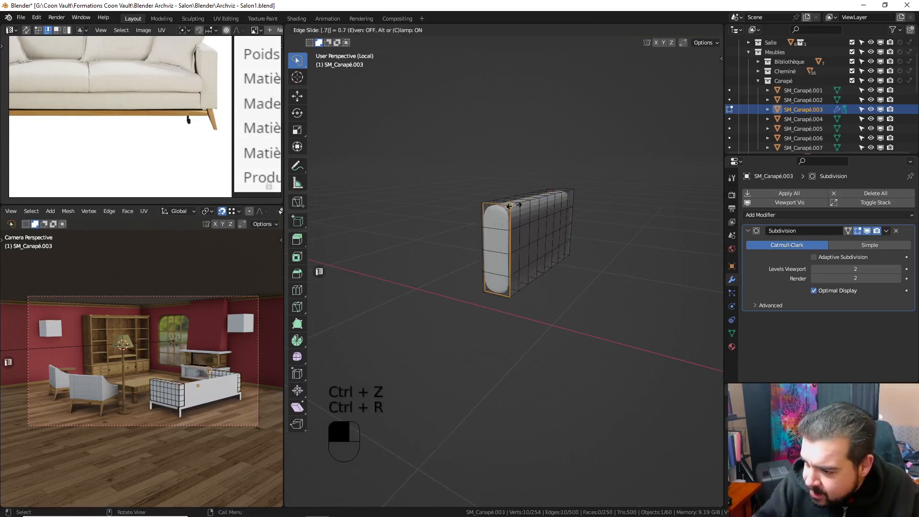
key(Return)
- Add horizontal support loops to this armrest, near the top at factor 0.7 and near the bottom at factor 0.9
middle_drag(514, 205, 444, 210)
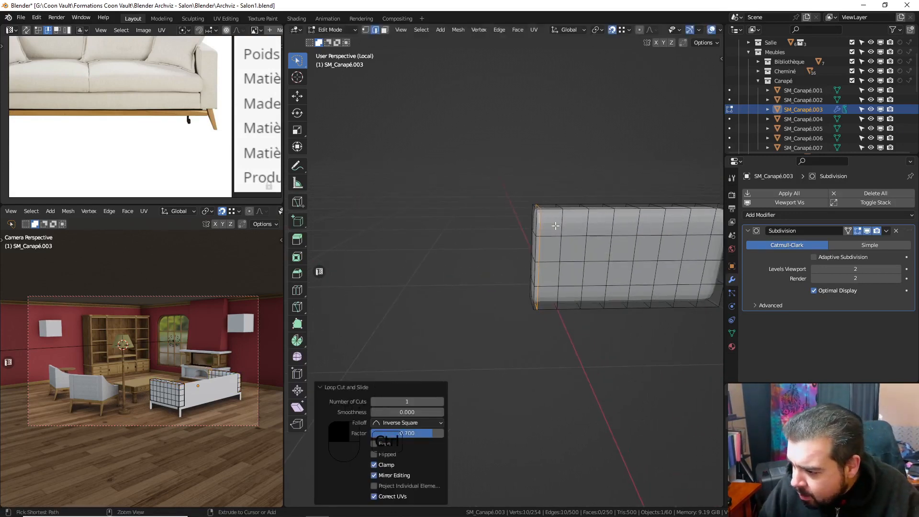
key(ctrl+r)
click(552, 226)
text(.7)
key(Return)
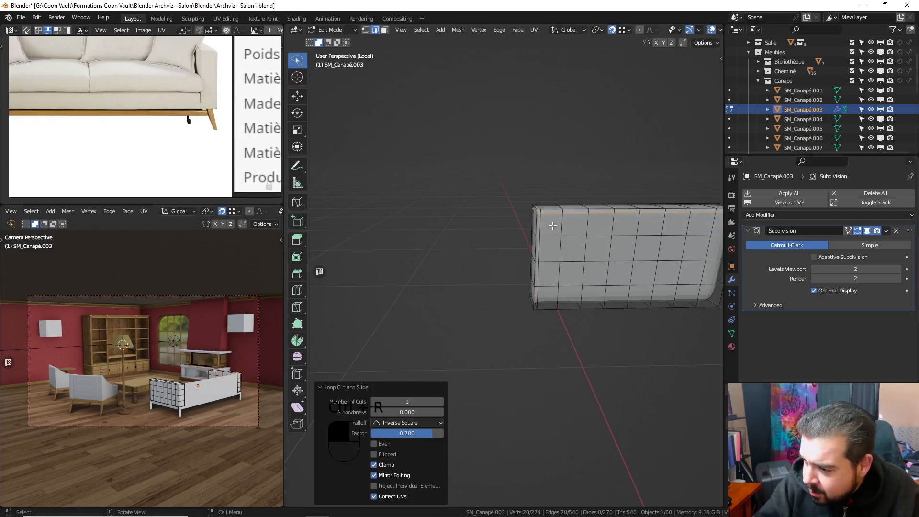
key(ctrl+r)
click(535, 297)
text(.9)
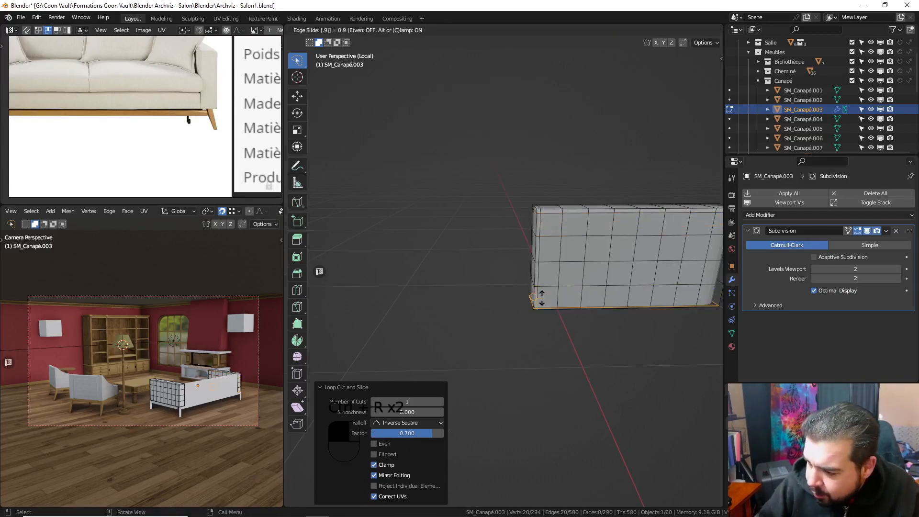
key(Return)
- Add a vertical support loop near the armrest's remaining unsupported end, slid by factor -0.7
middle_drag(535, 297, 369, 246)
key(ctrl+r)
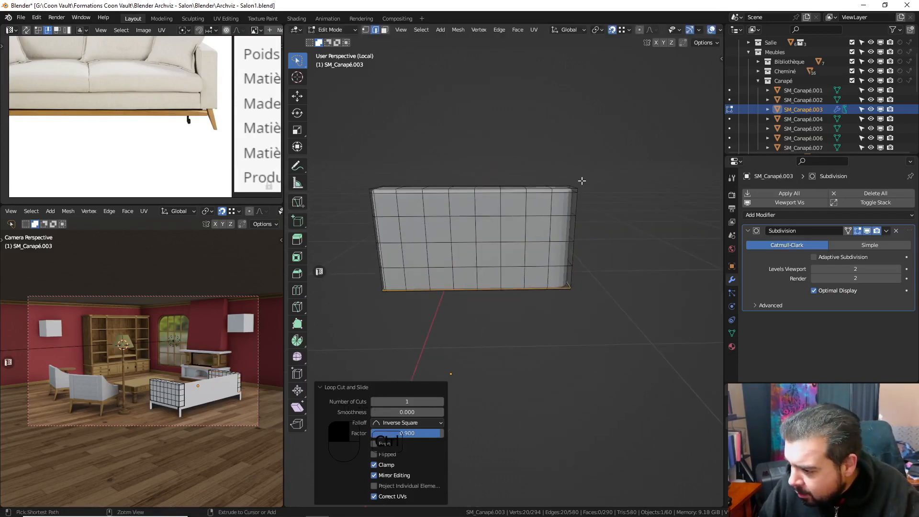
click(570, 191)
text(.7)
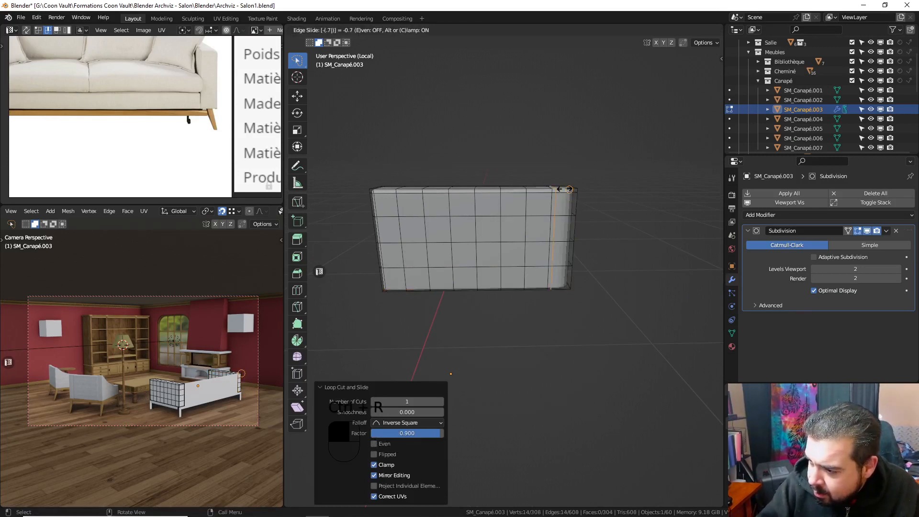
key(Return)
- Apply rotation and scale to the armrests in Object Mode and set their origin to geometry
key(Tab)
key(q)
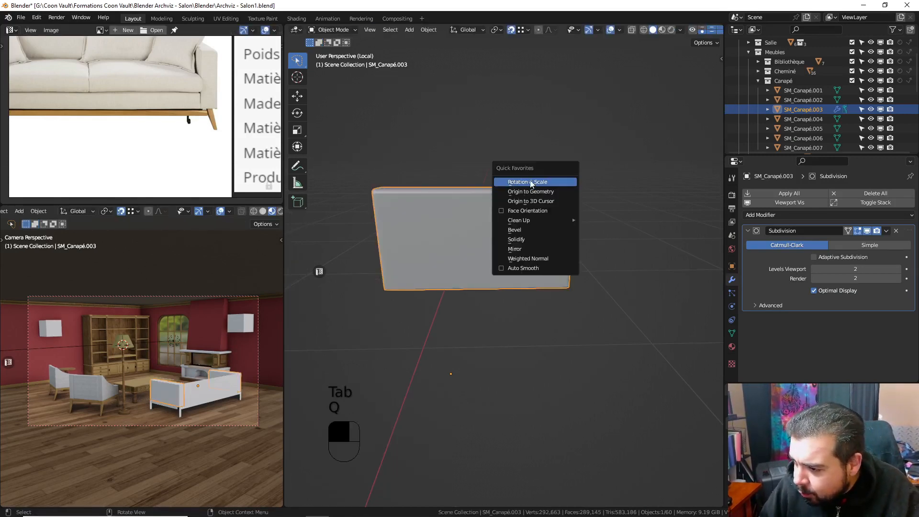
click(522, 183)
key(q)
click(512, 191)
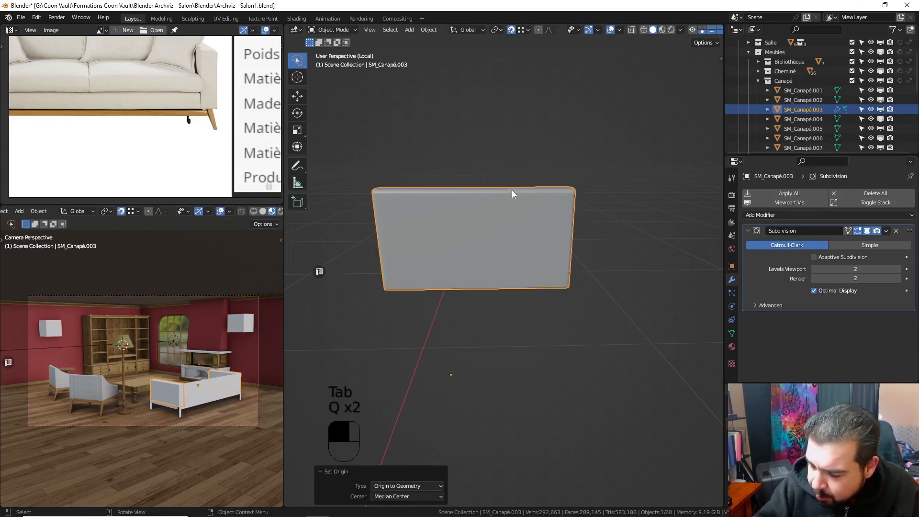
- Return to the full scene and add a Solidify modifier with 0.05 m thickness to the sofa's base frame
key(KP_Divide)
shift+middle_drag(572, 219, 622, 185)
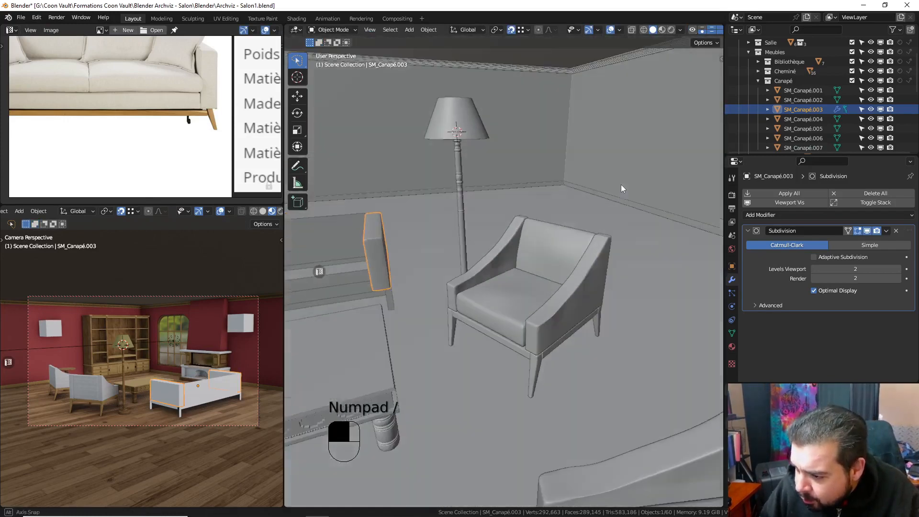
shift+middle_drag(488, 222, 573, 184)
shift+middle_drag(367, 257, 571, 199)
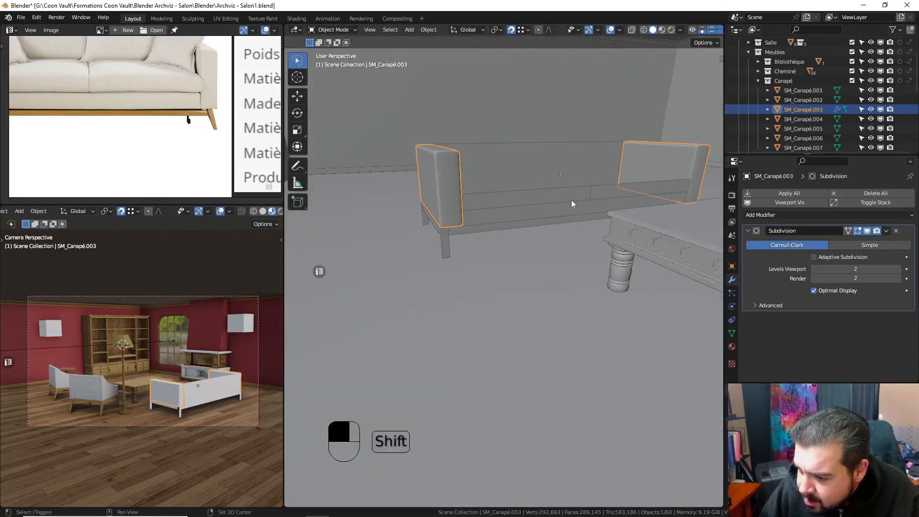
click(491, 227)
click(795, 194)
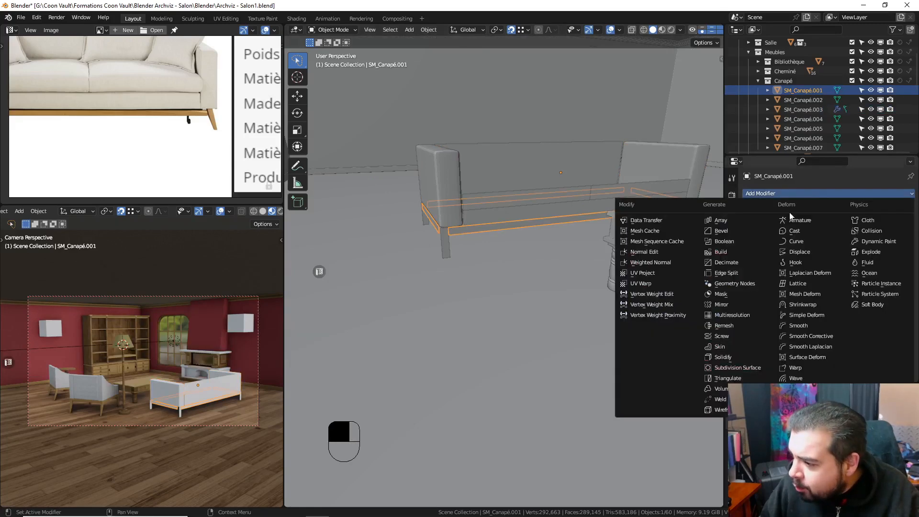
click(723, 357)
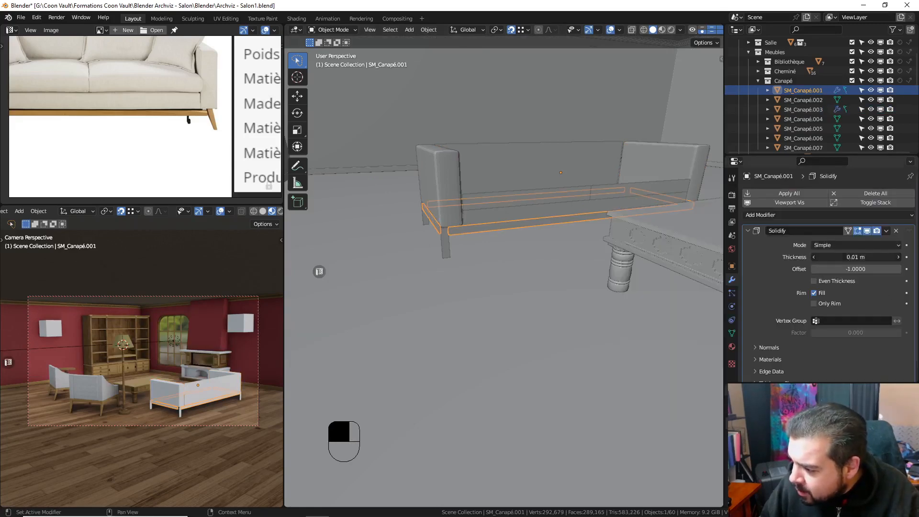
click(849, 257)
text(0)
key(Return)
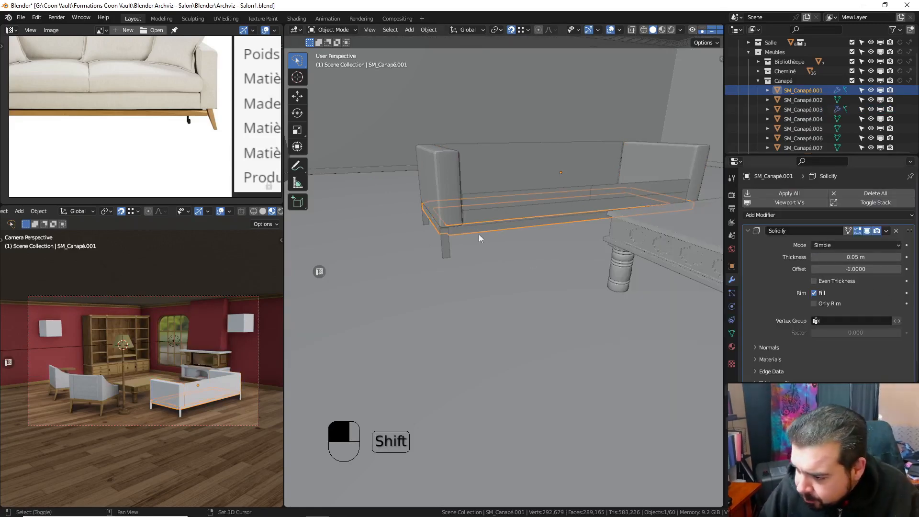
- Join the sofa legs SM_Canapé.002 into the base frame SM_Canapé.001
shift+middle_drag(479, 234, 558, 247)
mouse_move(558, 246)
middle_down()
mouse_move(579, 269)
mouse_move(570, 254)
middle_up()
scroll(550, 282, up, 2)
shift+click(571, 250)
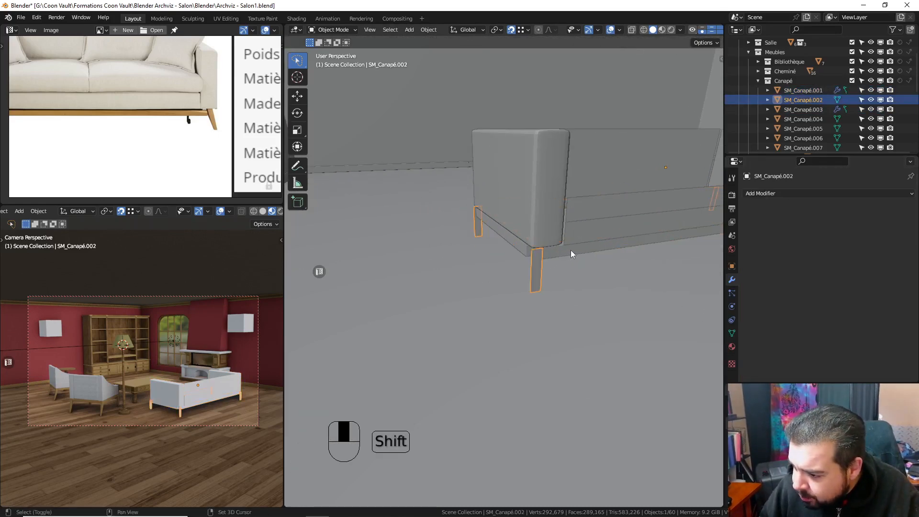
shift+click(571, 250)
key(ctrl+j)
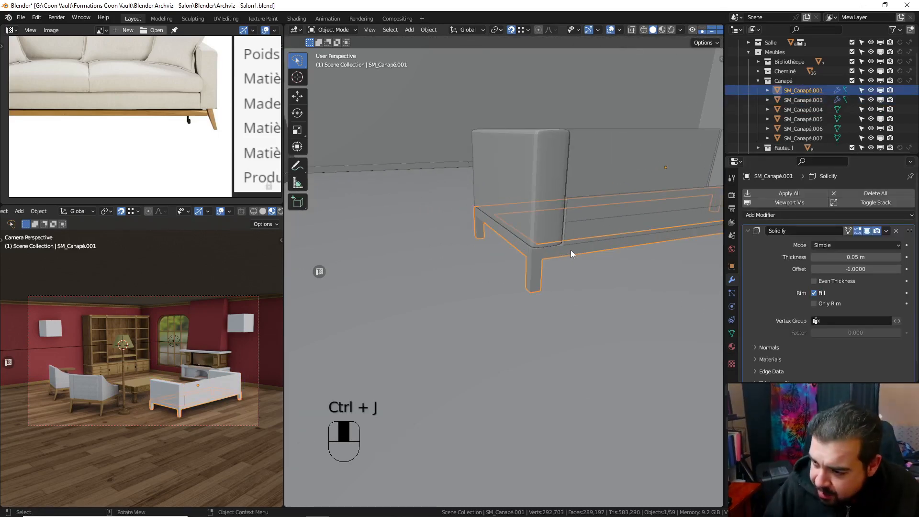
- Apply rotation and scale to the joined base and set its origin to geometry
key(q)
click(544, 239)
key(q)
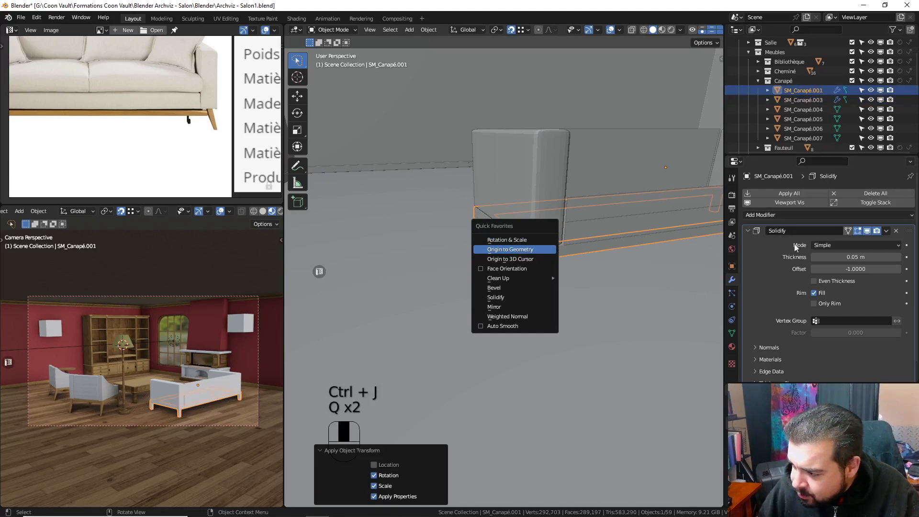
click(529, 249)
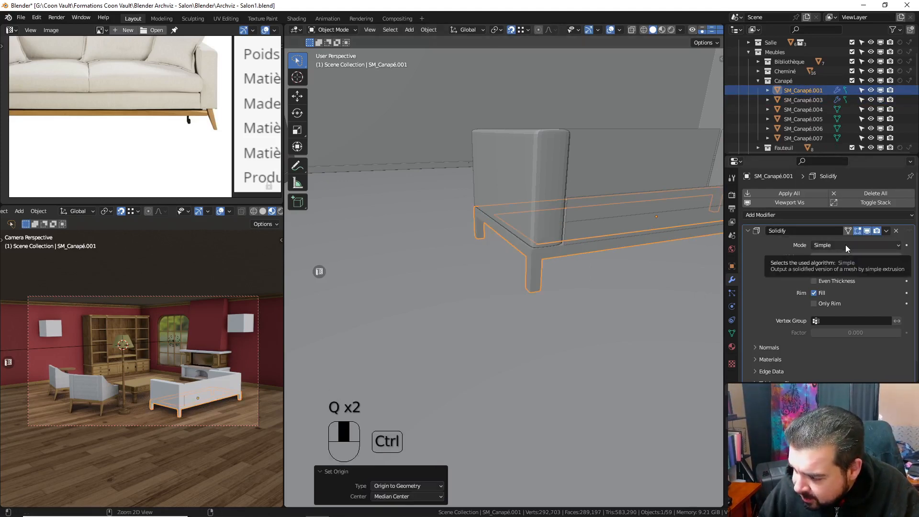
- Apply the Solidify modifier on the sofa base
key(ctrl+a)
key(ctrl+z)
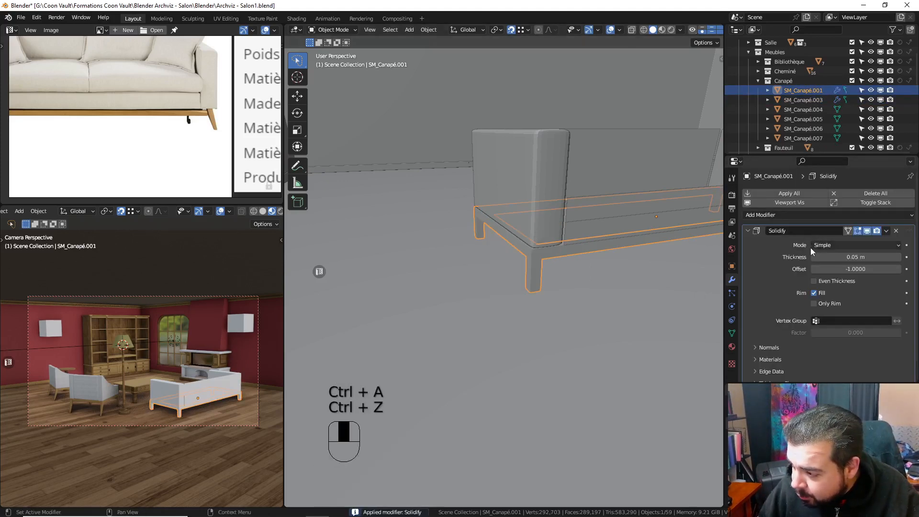
key(ctrl+a)
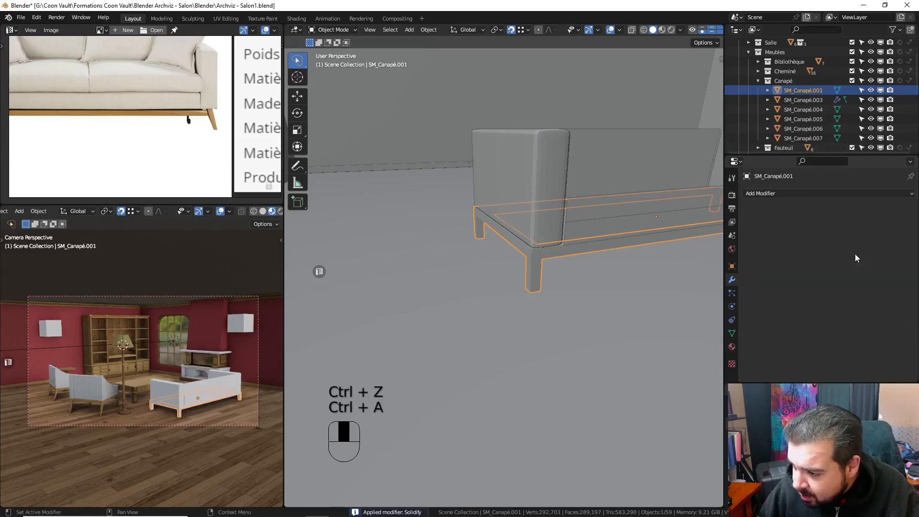
- Add a Bevel modifier to the sofa base with an amount of 0.05/8 m
click(795, 194)
click(749, 229)
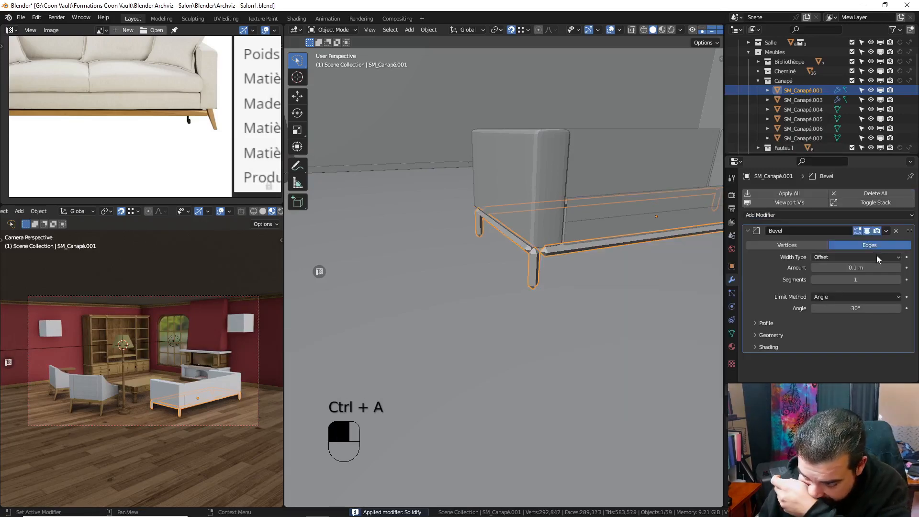
click(858, 268)
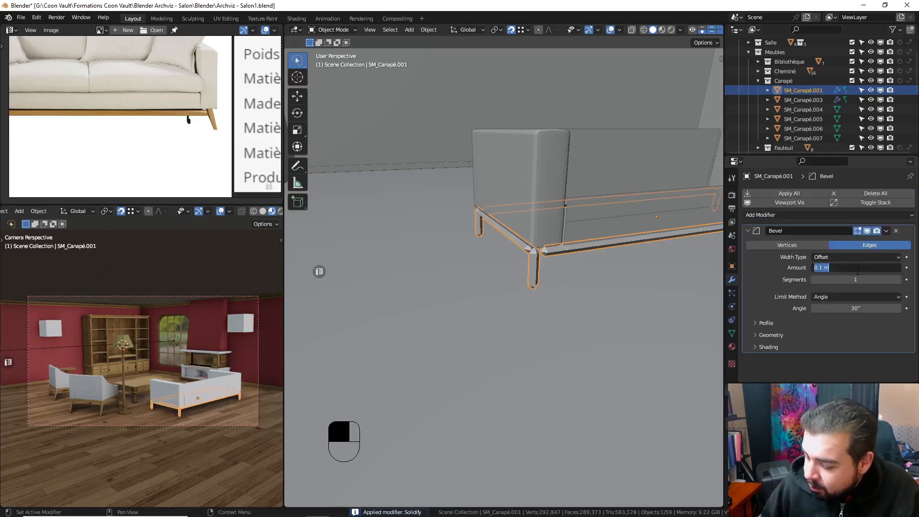
text(0.05/8)
key(Return)
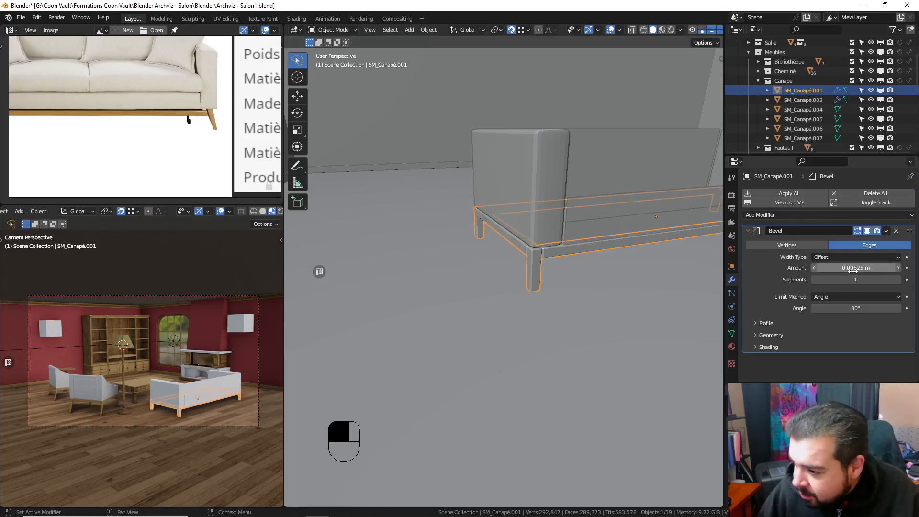
- Set the bevel amount to 0.05/16 m and the segments to 2
click(856, 268)
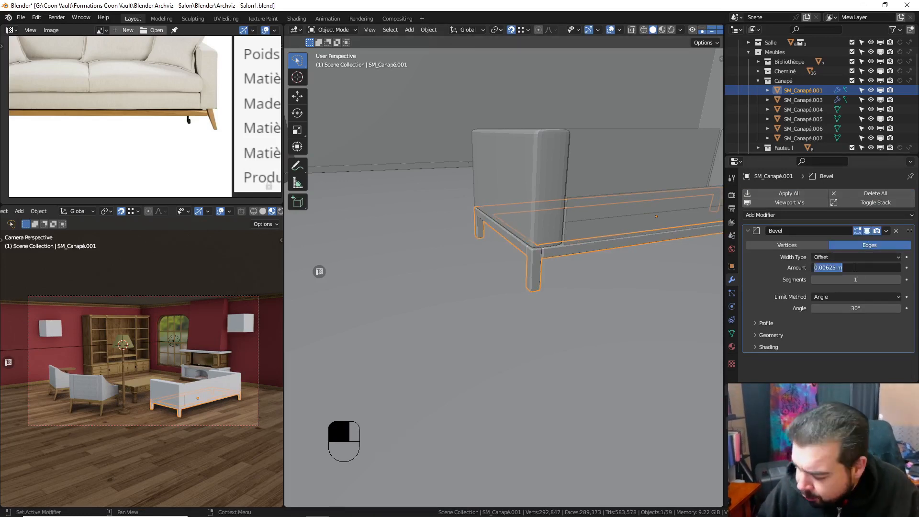
text(..05)
key(BackSpace)
key(BackSpace)
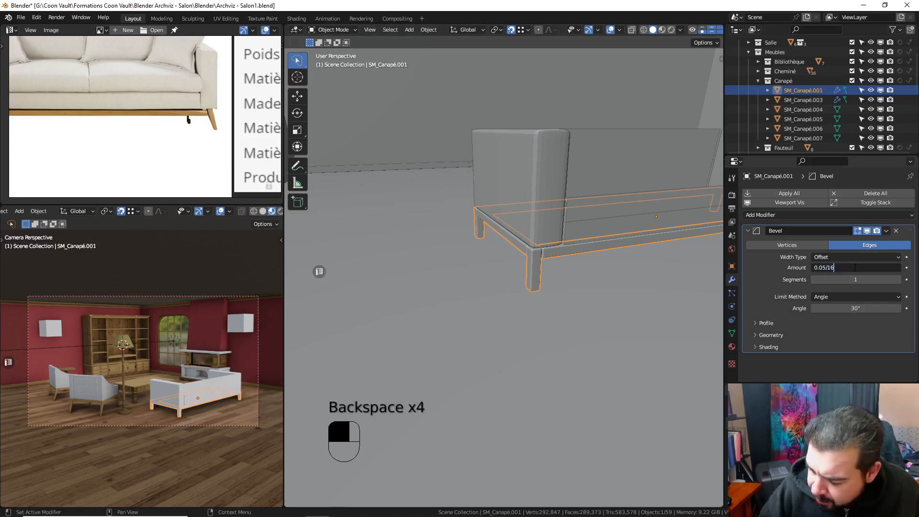
text(0.05/16)
key(Return)
click(897, 279)
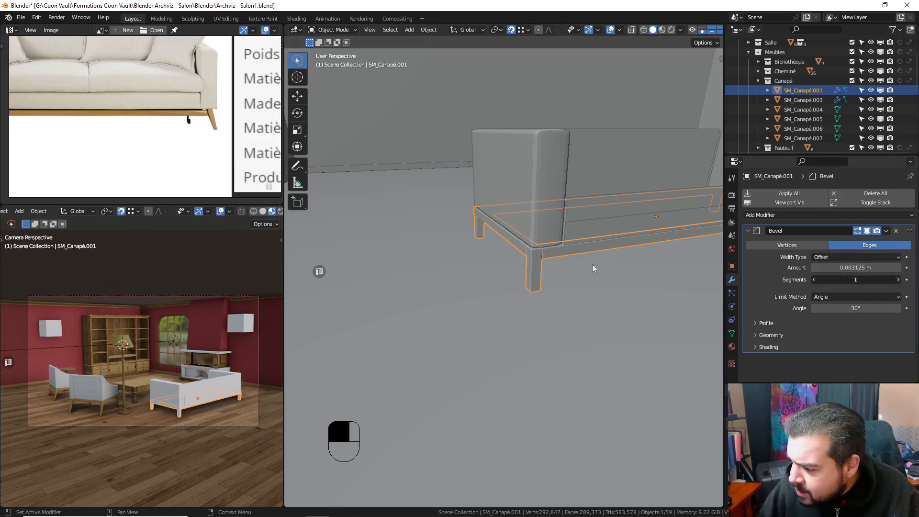
- Enable Auto Smooth on the sofa base and add a Weighted Normal modifier
key(q)
key(q)
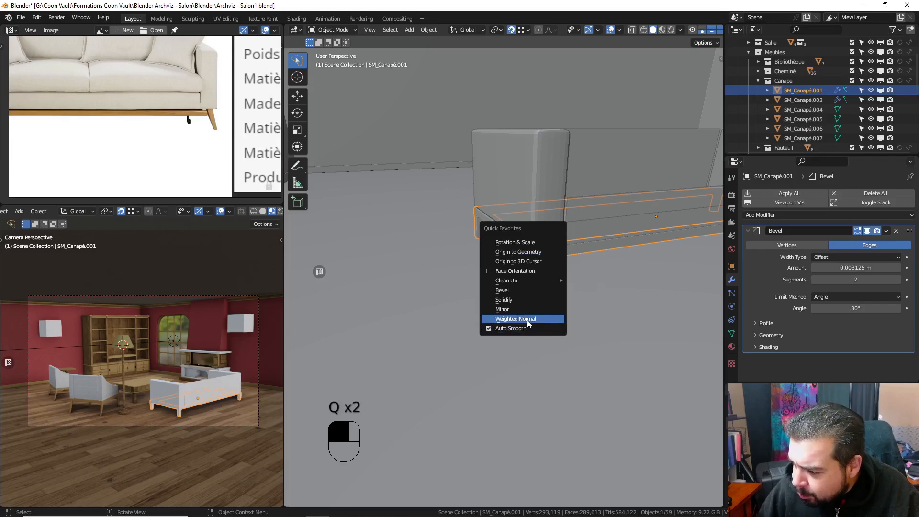
click(527, 319)
scroll(872, 338, down, 3)
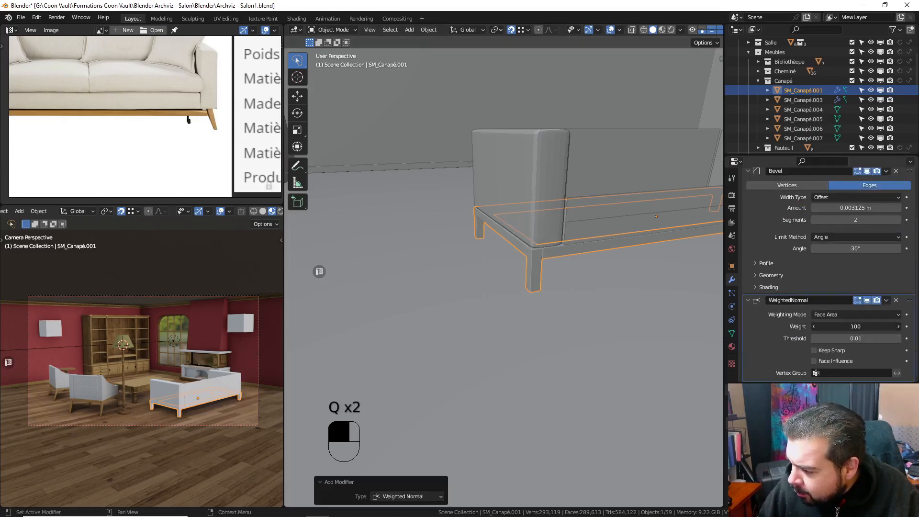
- Isolate the sofa base and taper its four legs by scaling their bottom faces to 0.5 on X and Y about individual origins
key(KP_Divide)
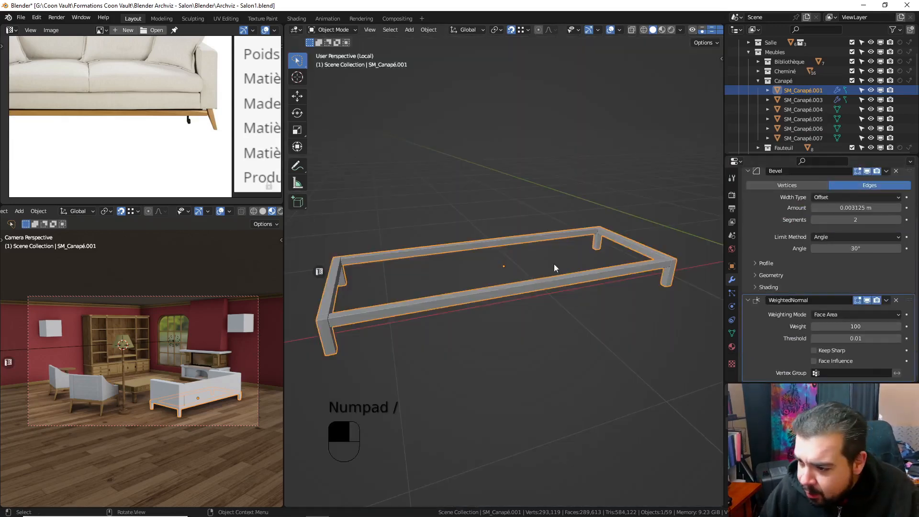
middle_drag(554, 264, 287, 239)
key(Tab)
shift+middle_drag(463, 203, 510, 201)
click(384, 31)
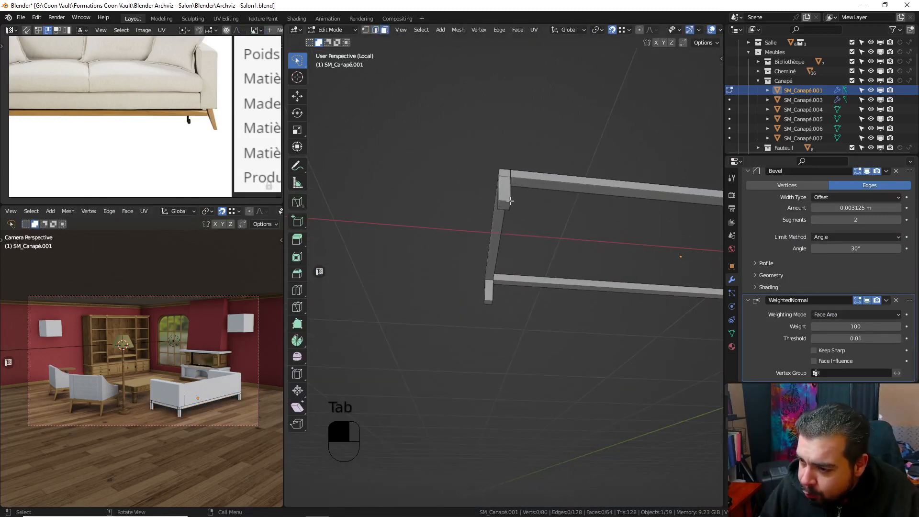
shift+click(497, 303)
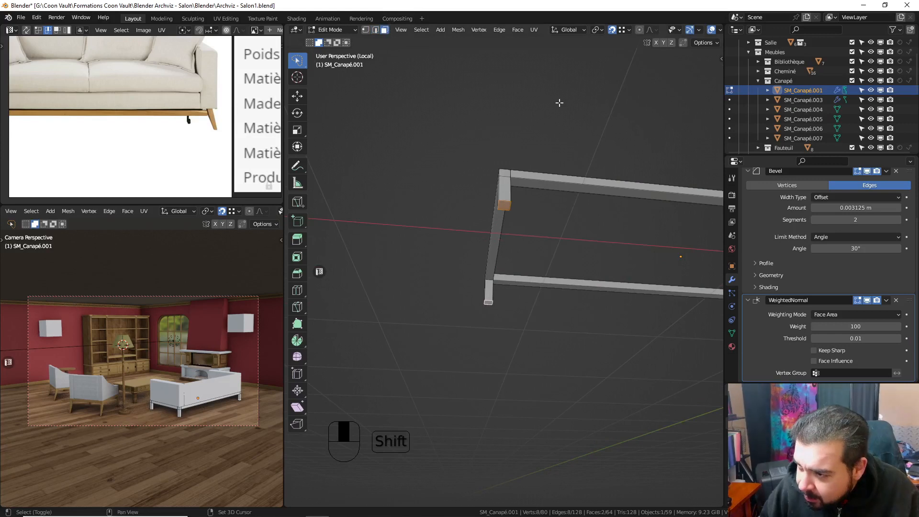
click(597, 29)
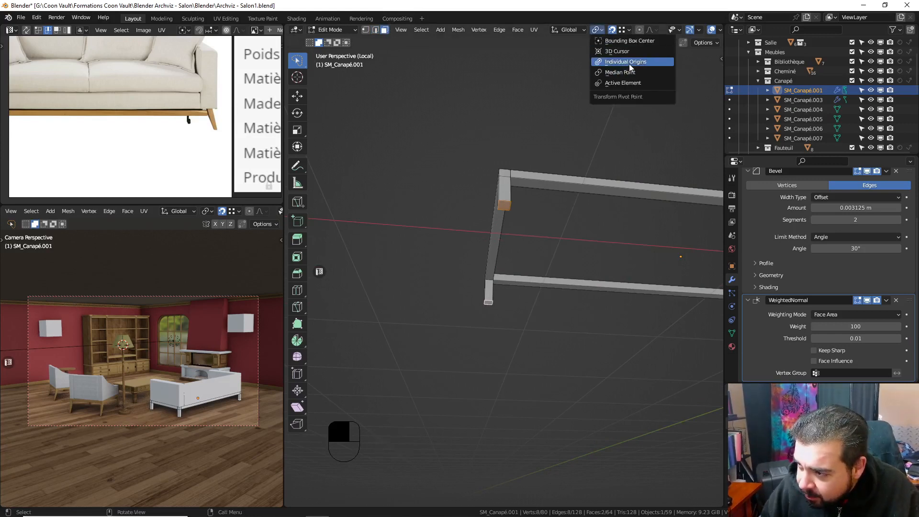
click(628, 62)
shift+middle_drag(666, 235, 610, 232)
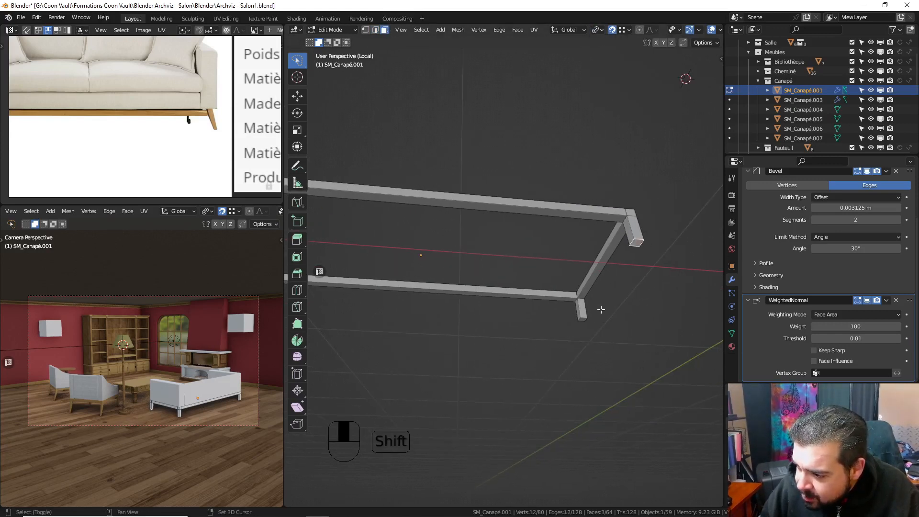
shift+click(584, 321)
key(s)
key(shift+z)
text(.5)
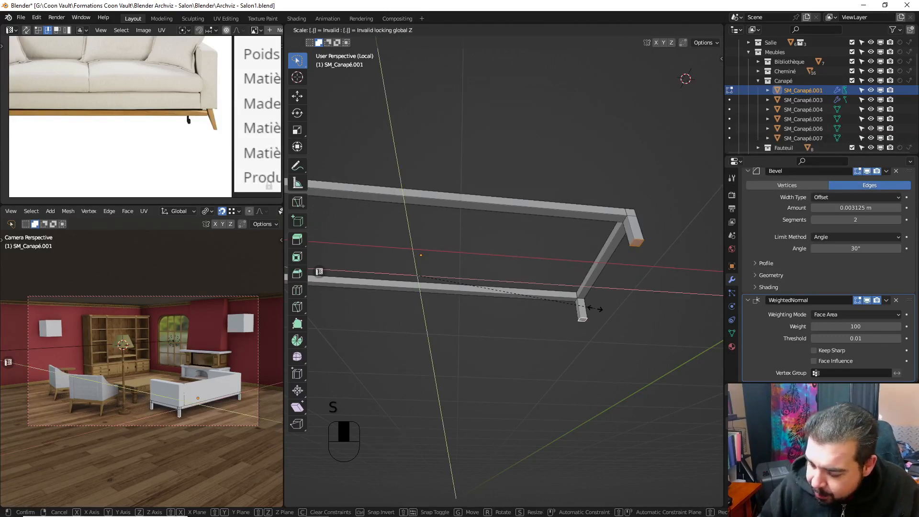
key(Return)
- Slant the legs by moving their four bottom faces 0.05 m along the X axis
shift+middle_drag(422, 230, 622, 230)
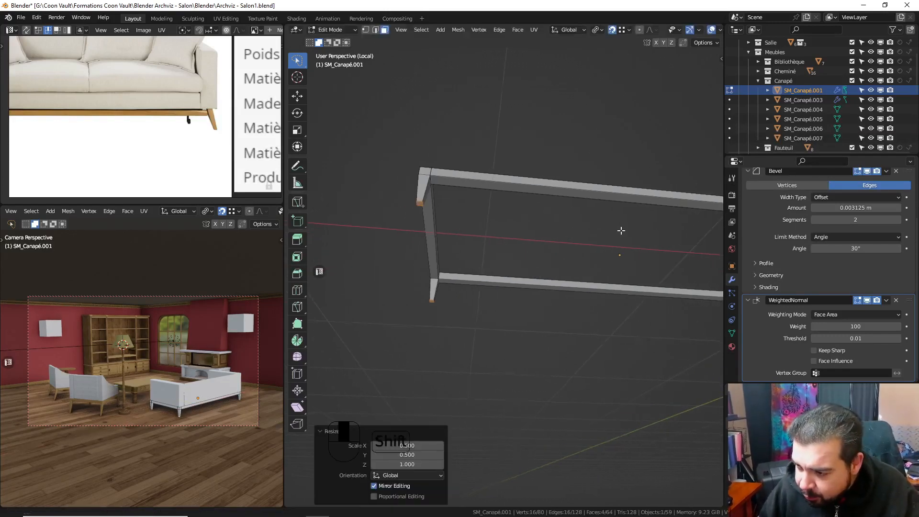
click(418, 210)
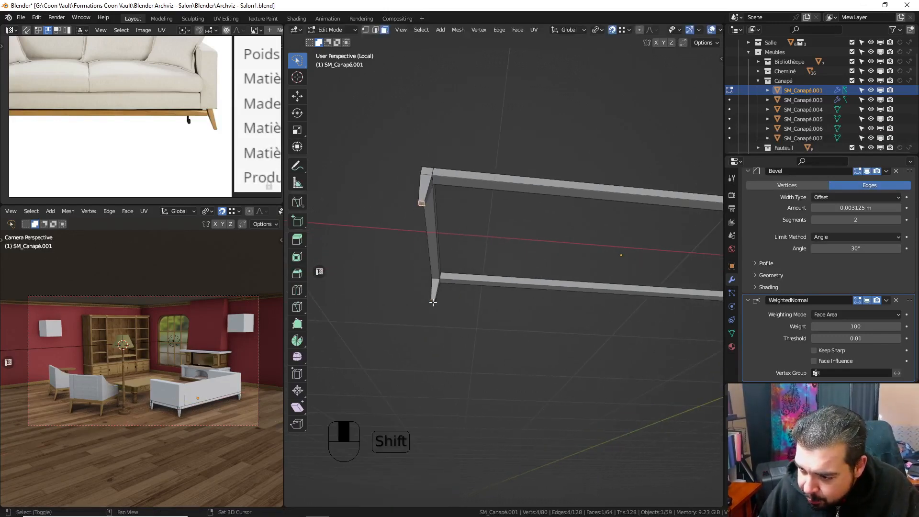
key(ctrl+z)
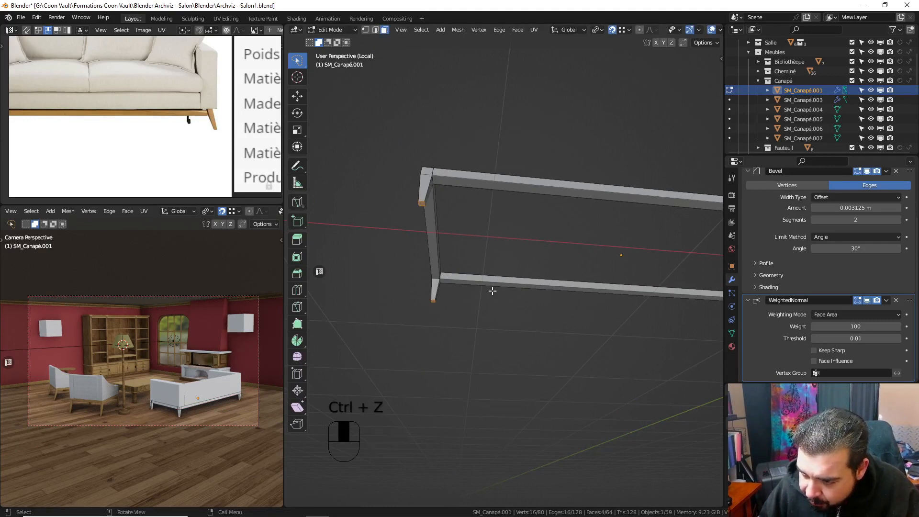
text(gx)
text(0.)
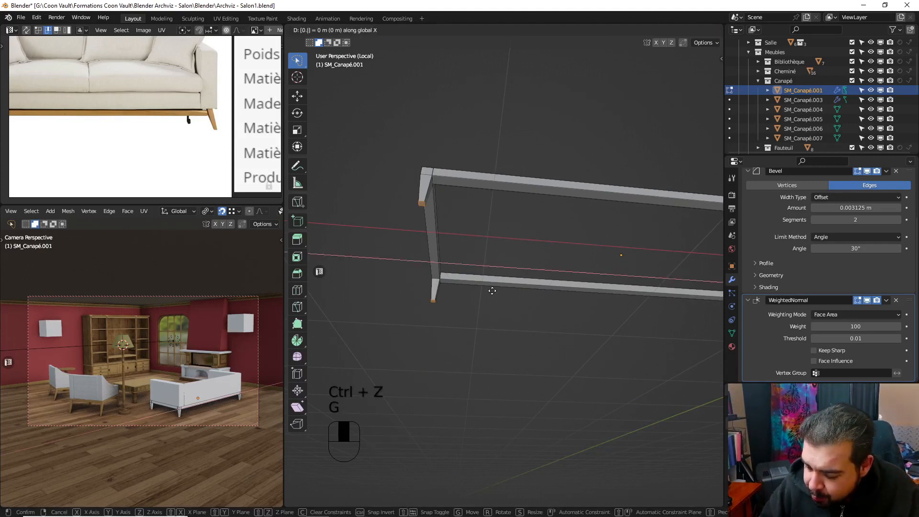
text(05)
key(Return)
- Slant the two legs at the sofa base's other end outward by moving their bottom faces -0.1 m along X, and exit the base's isolation
middle_drag(479, 273, 789, 170)
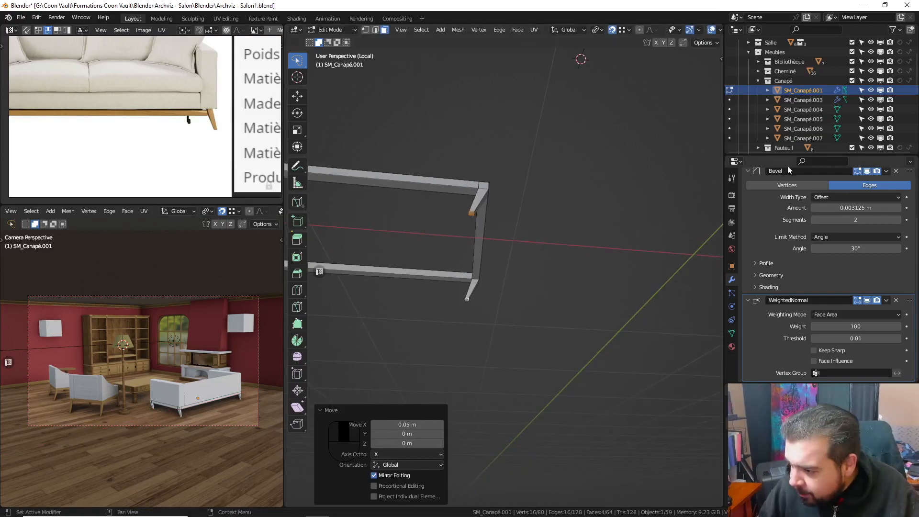
click(472, 290)
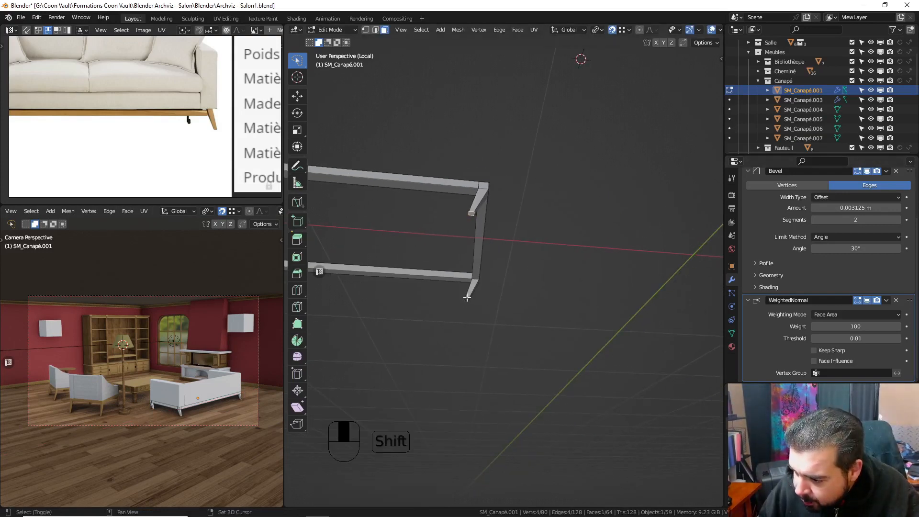
shift+click(467, 298)
text(gx)
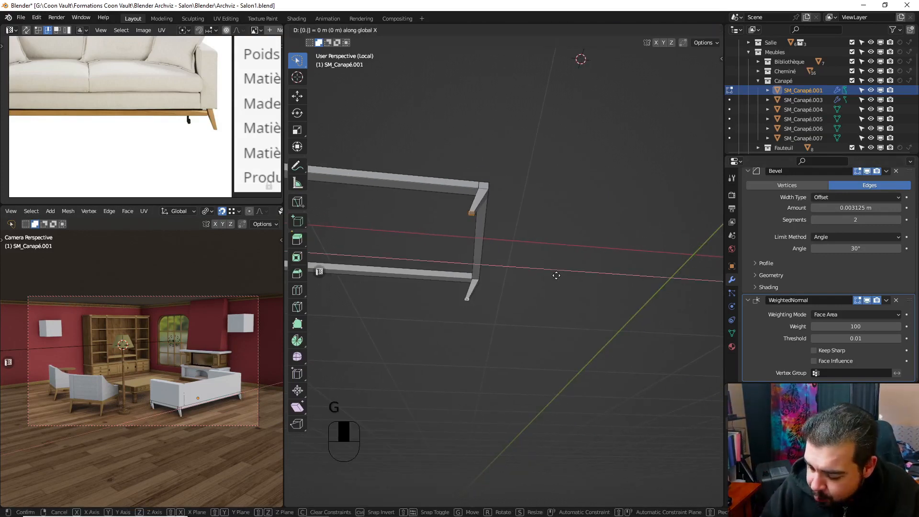
text(-0.1)
key(Return)
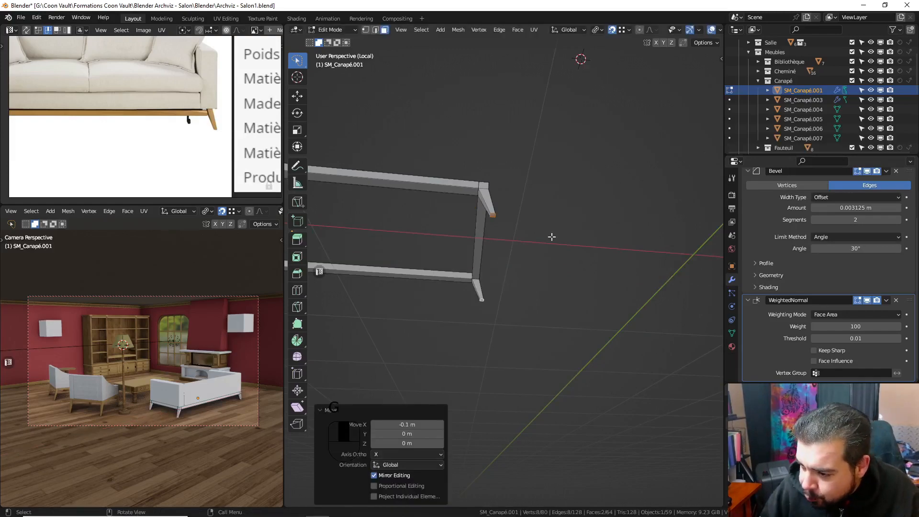
key(KP_1)
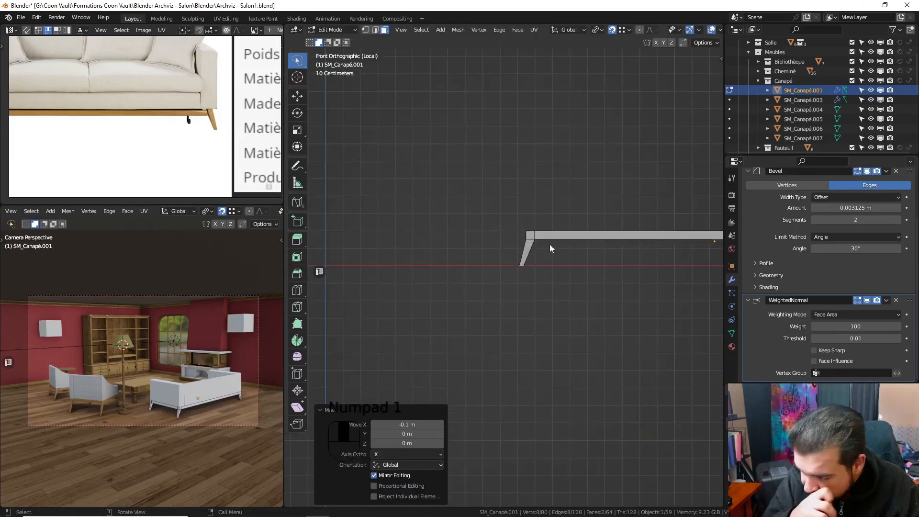
key(Tab)
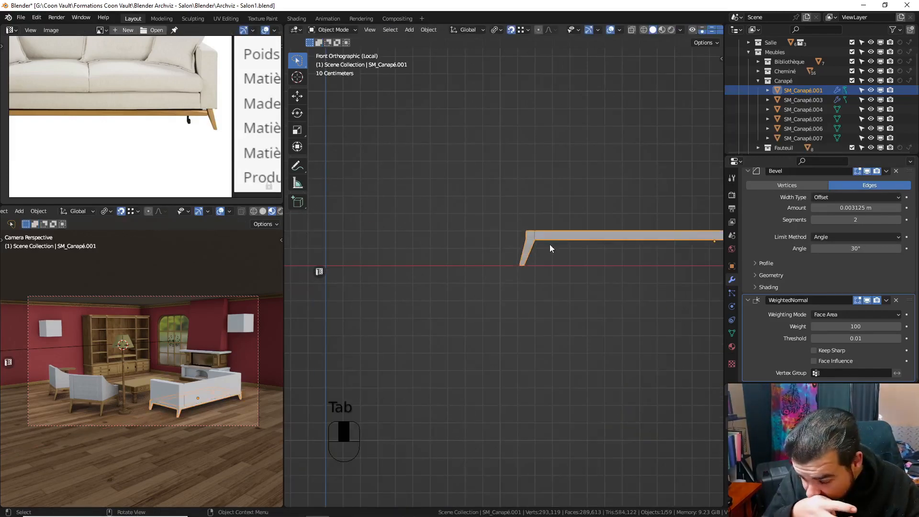
key(KP_Divide)
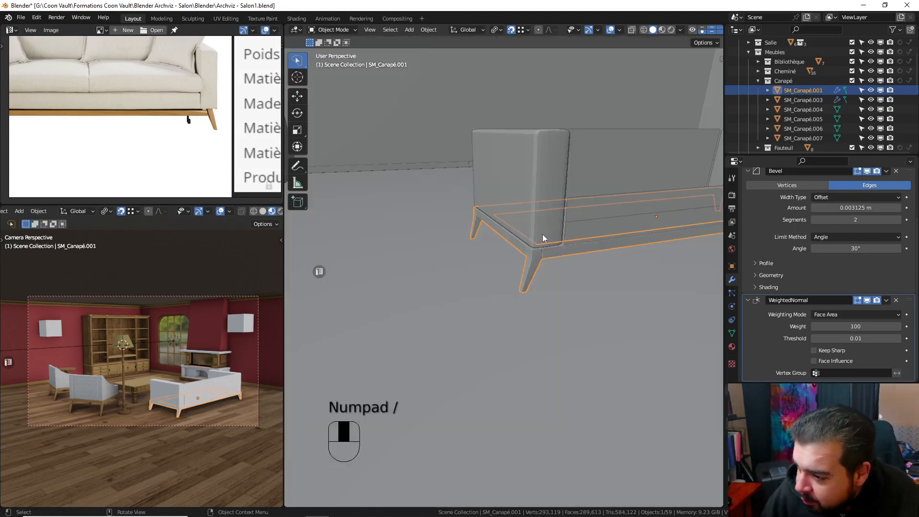
- Add a Weighted Normal modifier with a weight of 100 to the sofa armrests, SM_Canapé.003
click(490, 159)
key(q)
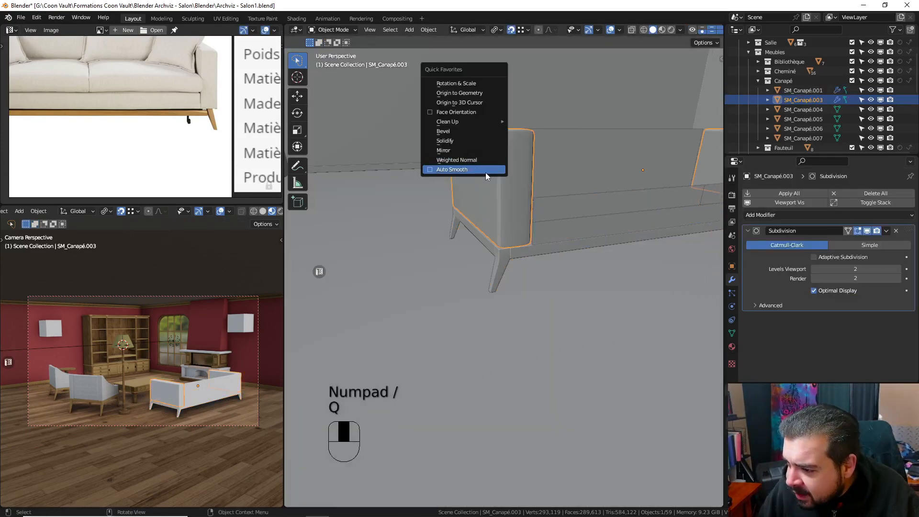
key(q)
click(440, 157)
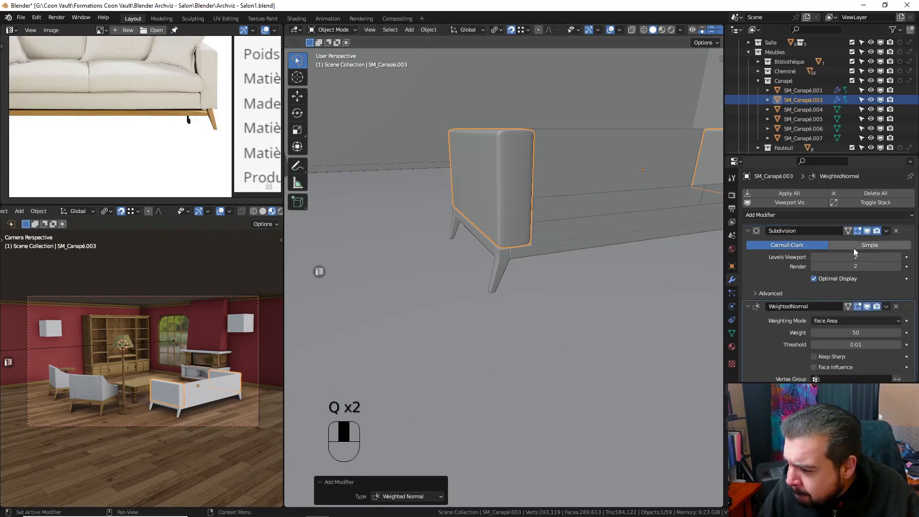
scroll(859, 331, down, 1)
drag(852, 326, 843, 288)
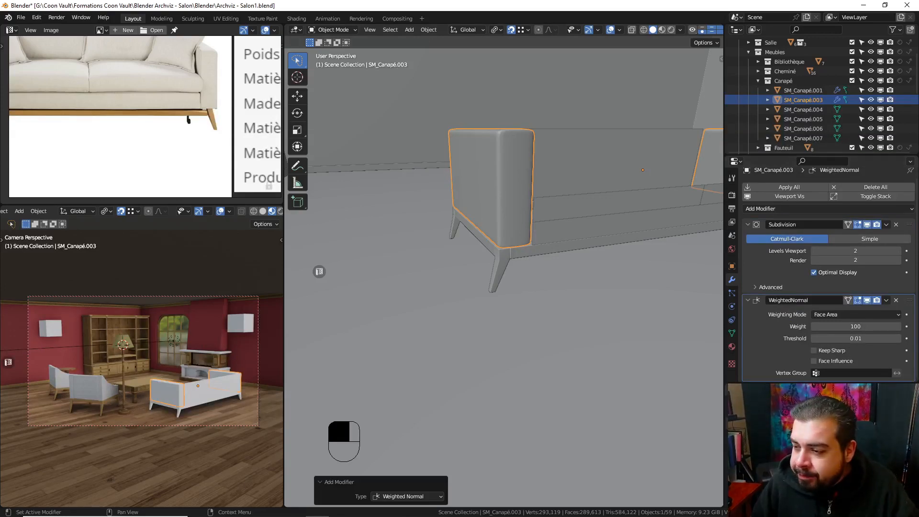
- Thicken the sofa's back panel SM_Canapé.004 with a Solidify modifier of 0.1 m thickness and apply it
middle_drag(535, 168, 588, 177)
click(555, 92)
shift+middle_drag(531, 158, 535, 254)
scroll(536, 254, down, 3)
shift+middle_drag(478, 198, 815, 226)
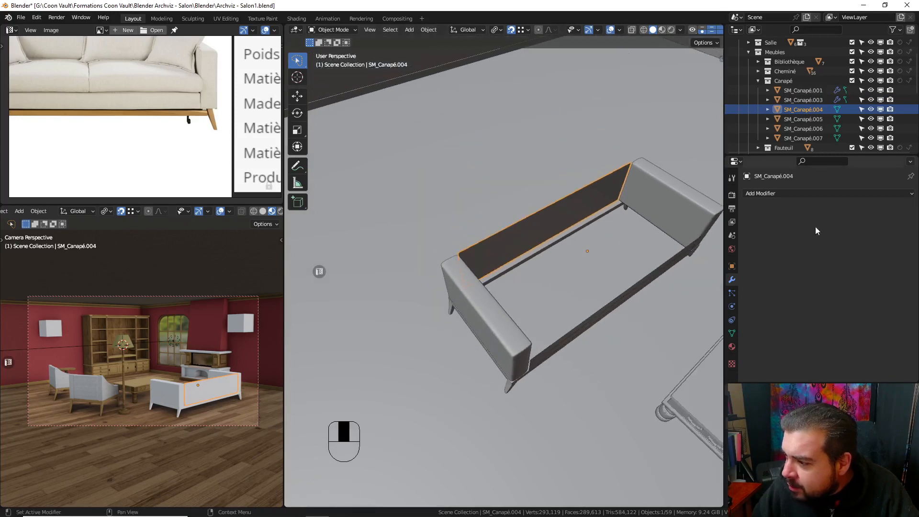
click(777, 193)
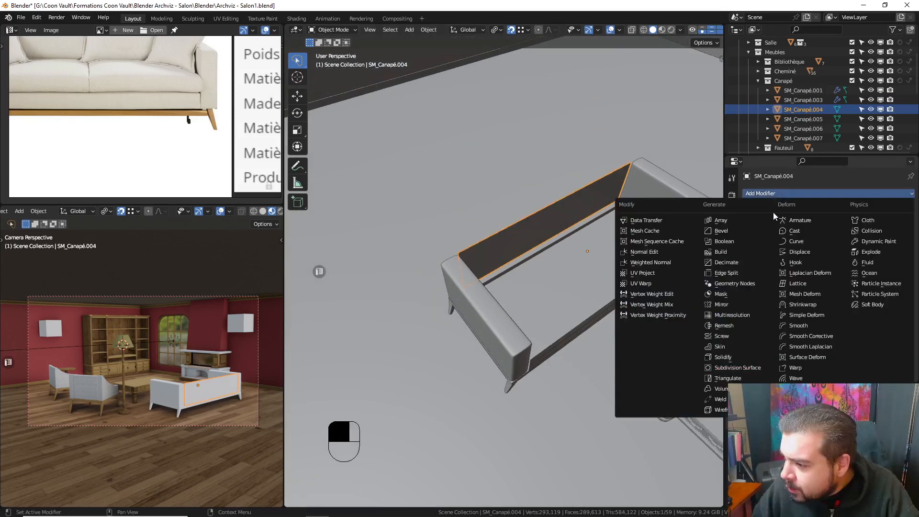
click(734, 356)
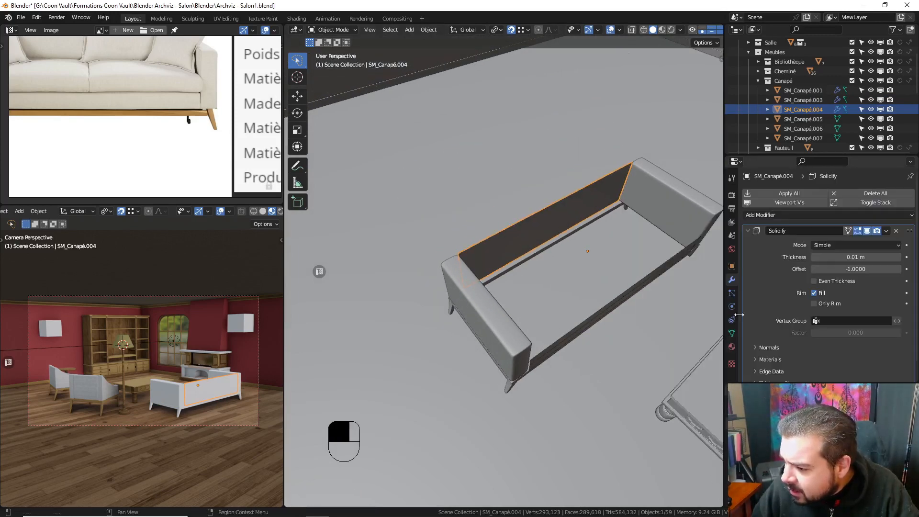
click(869, 256)
text(0.0)
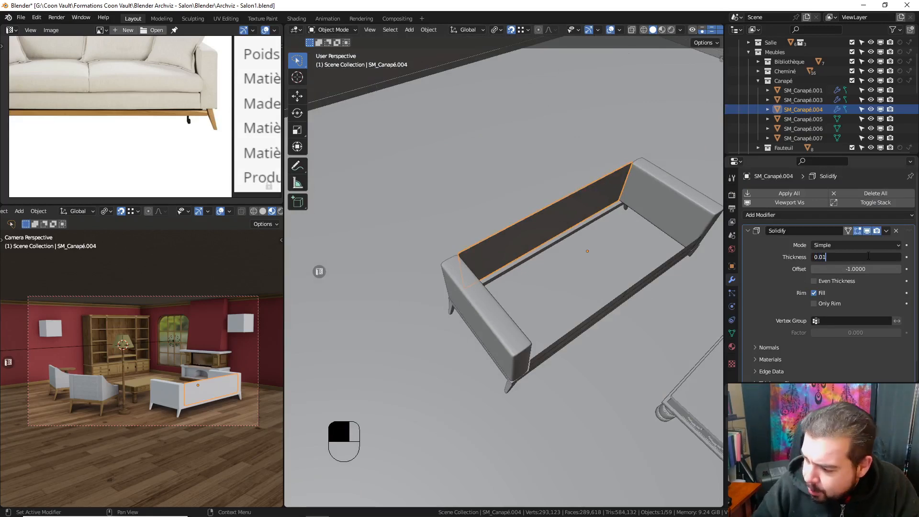
key(BackSpace)
key(BackSpace)
key(Return)
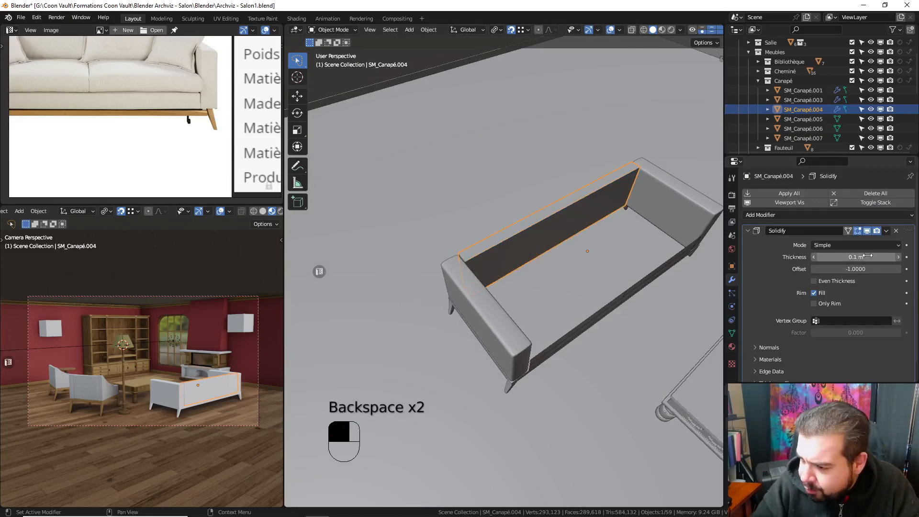
key(ctrl+a)
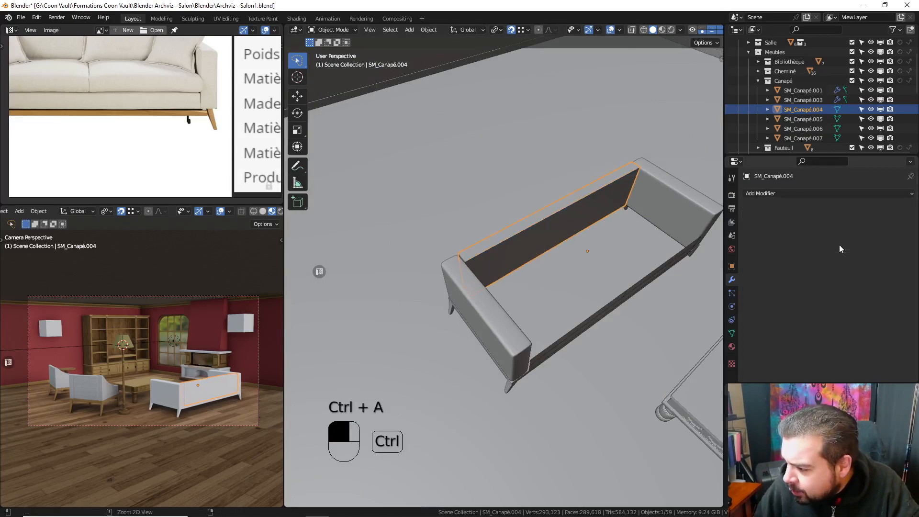
- Add a Subdivision Surface modifier with viewport level 2 to the back panel and isolate it in front view
click(786, 194)
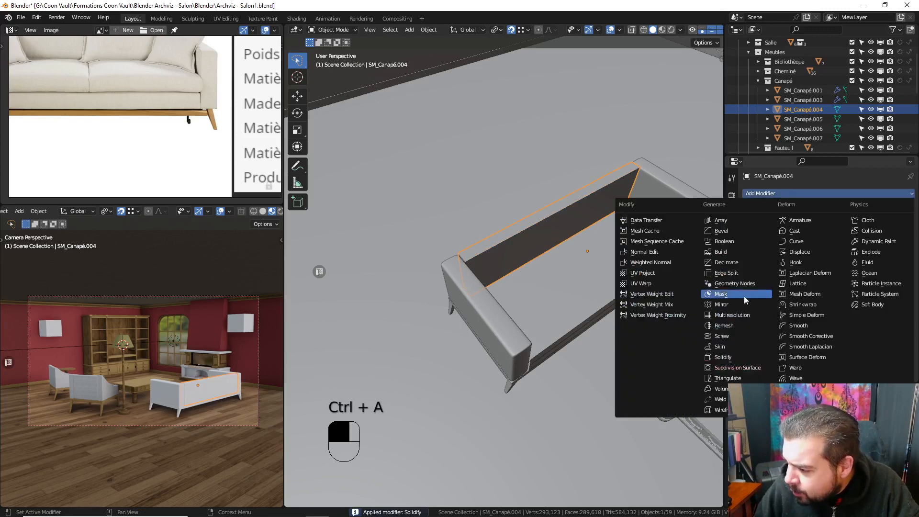
click(738, 367)
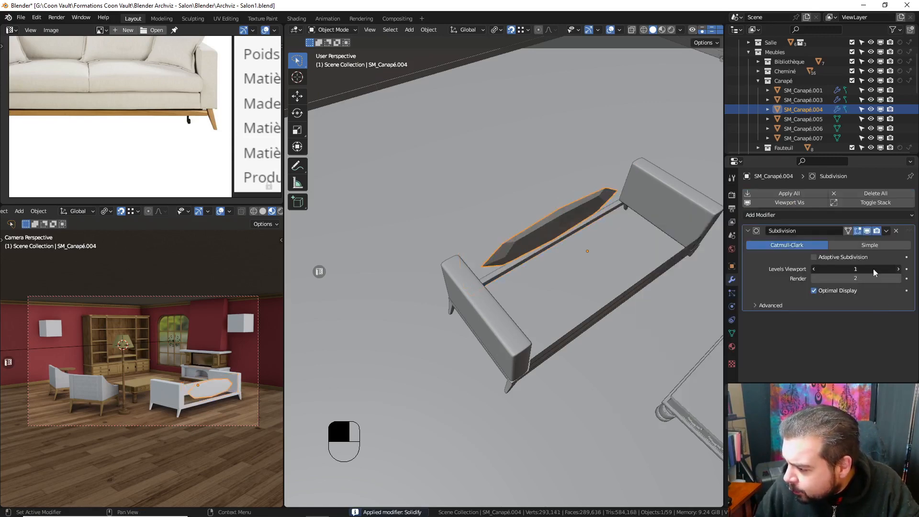
middle_drag(623, 239, 564, 215)
key(KP_Divide)
key(KP_1)
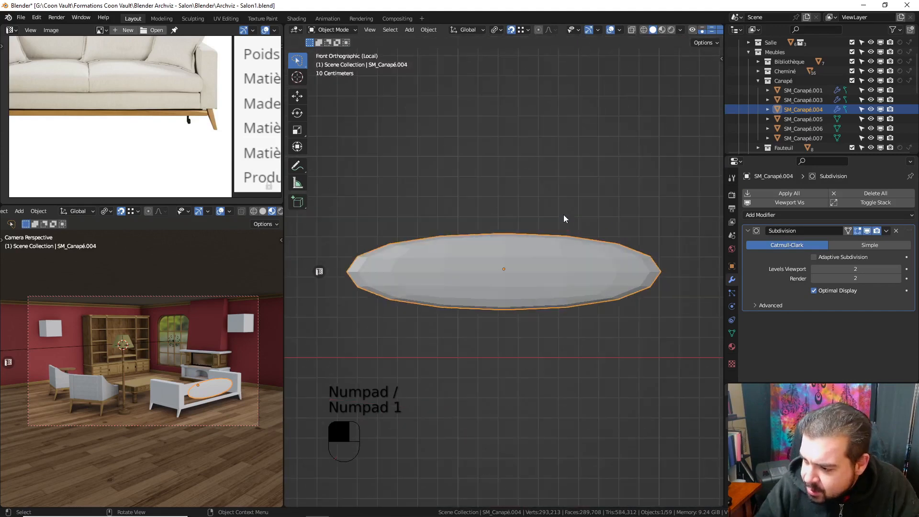
- Cut centred vertical and horizontal edge loops into the back panel, plus one vertical loop midway through each half
key(Tab)
key(ctrl+r)
double_click(521, 223)
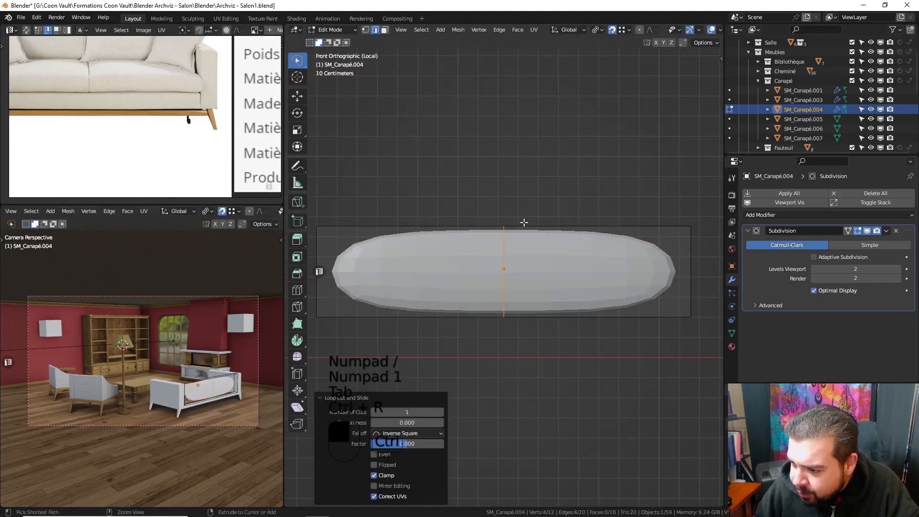
click(705, 271)
click(706, 271)
key(ctrl+r)
double_click(613, 225)
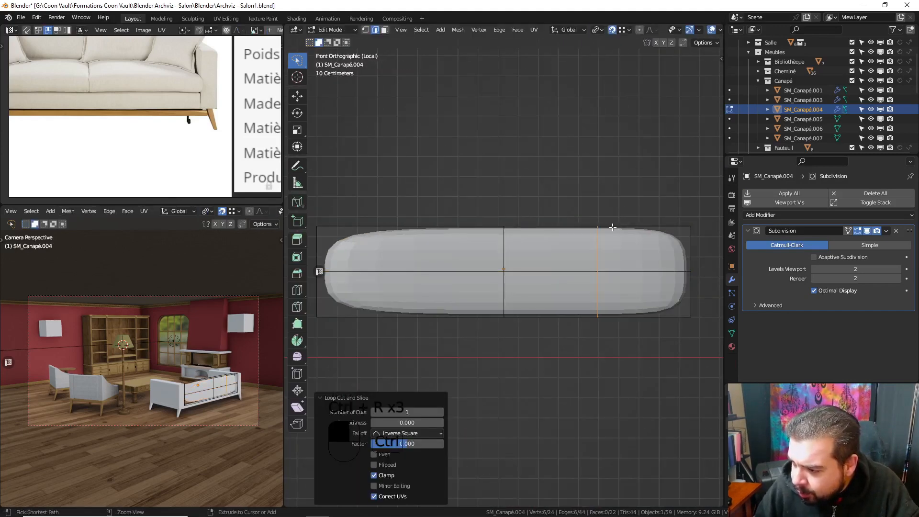
key(ctrl+r)
double_click(409, 216)
shift+middle_drag(408, 213, 480, 193)
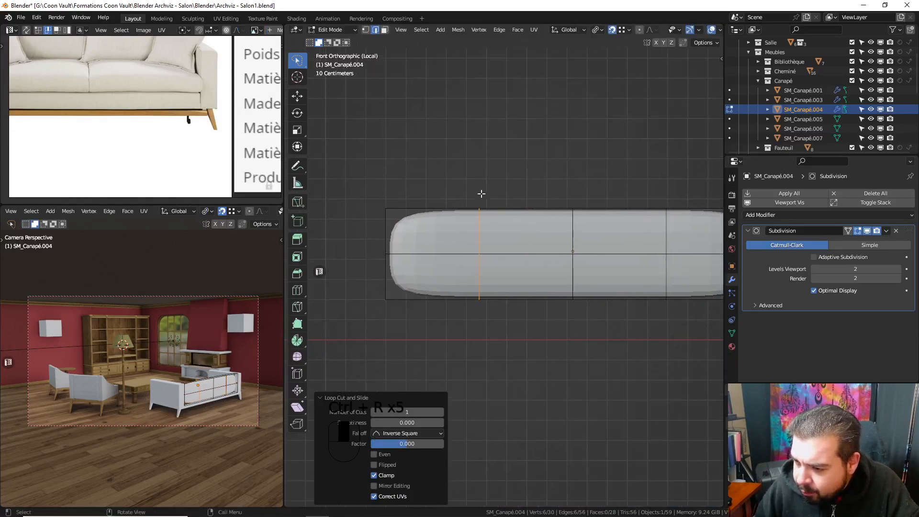
- Add four more vertical edge loops to the back panel, one centred in each remaining wide section
key(ctrl+r)
double_click(441, 206)
key(ctrl+r)
double_click(535, 205)
shift+middle_drag(535, 201, 466, 191)
key(ctrl+r)
double_click(551, 197)
key(ctrl+r)
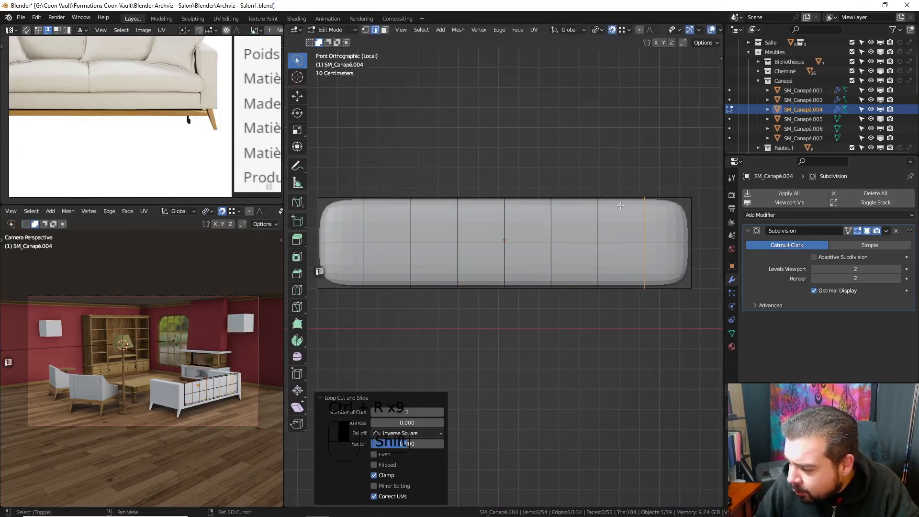
- Add a supporting edge loop near the back panel's positive-X end with a slide factor of 0.7
middle_drag(620, 205, 583, 206)
shift+middle_drag(656, 199, 608, 200)
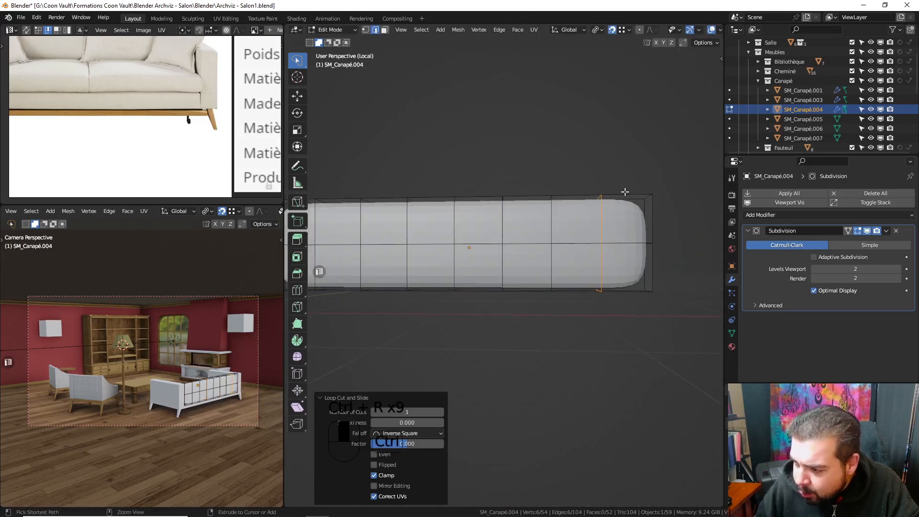
key(ctrl+r)
click(625, 192)
click(625, 192)
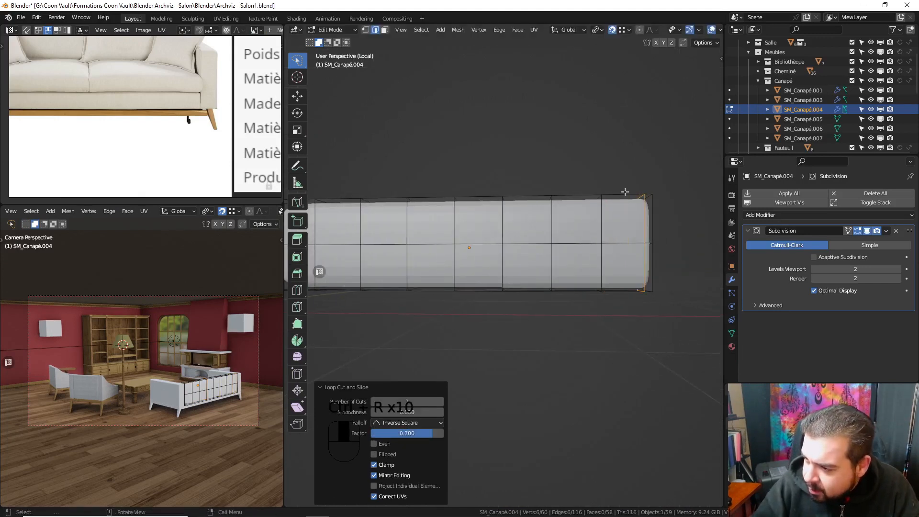
- Add supporting edge loops near the back panel's lower and upper edges, each with a slide factor of -0.7
key(ctrl+r)
click(656, 273)
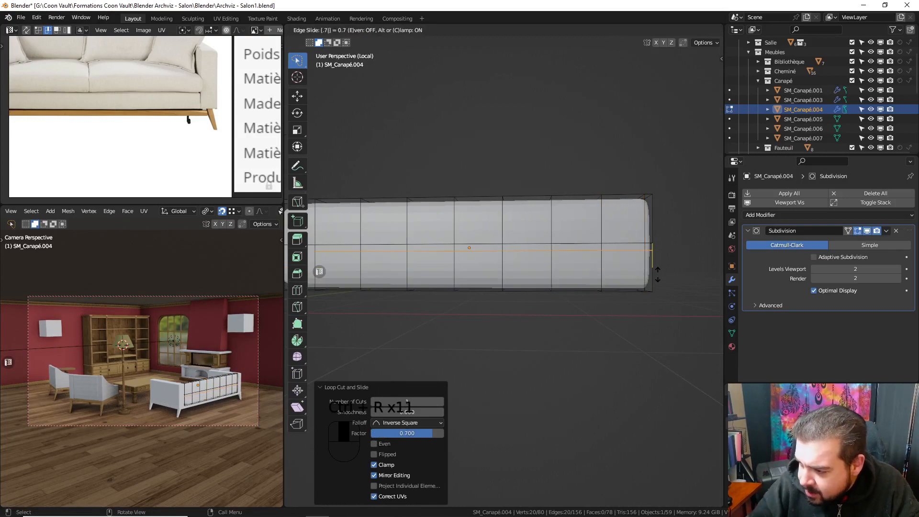
click(658, 274)
key(ctrl+r)
click(655, 210)
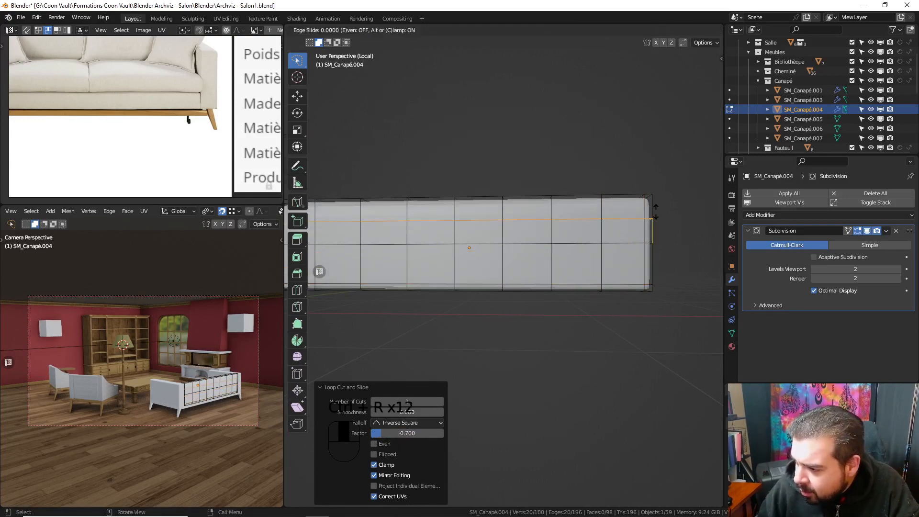
click(656, 212)
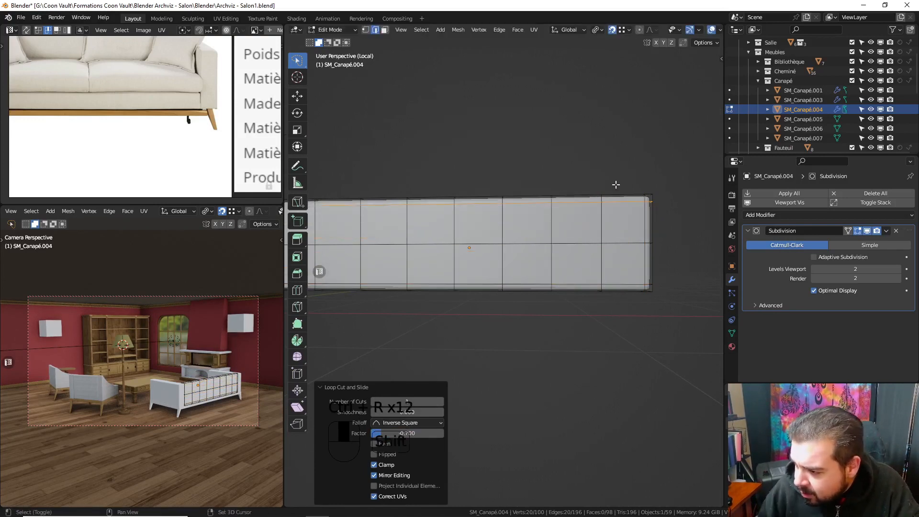
- Add a supporting edge loop near the back panel's opposite end with a slide factor of -0.7
shift+middle_drag(616, 185, 776, 170)
key(ctrl+r)
click(497, 186)
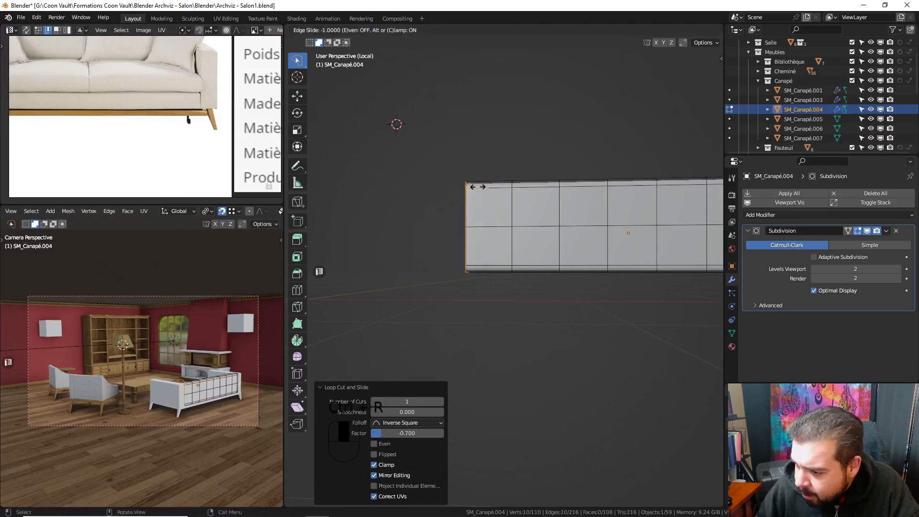
click(568, 184)
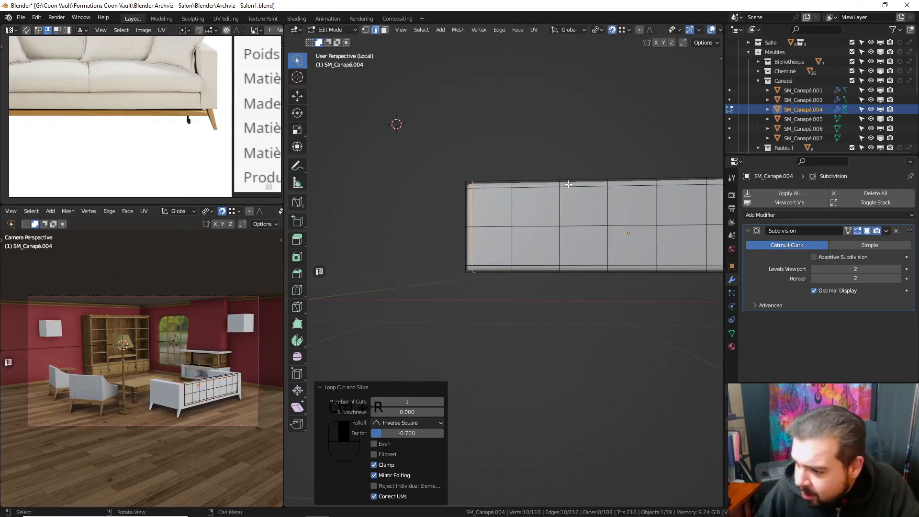
- Leave Edit Mode, apply the back panel's rotation and scale, and set its origin to its geometry
key(Tab)
middle_drag(560, 148, 589, 225)
key(q)
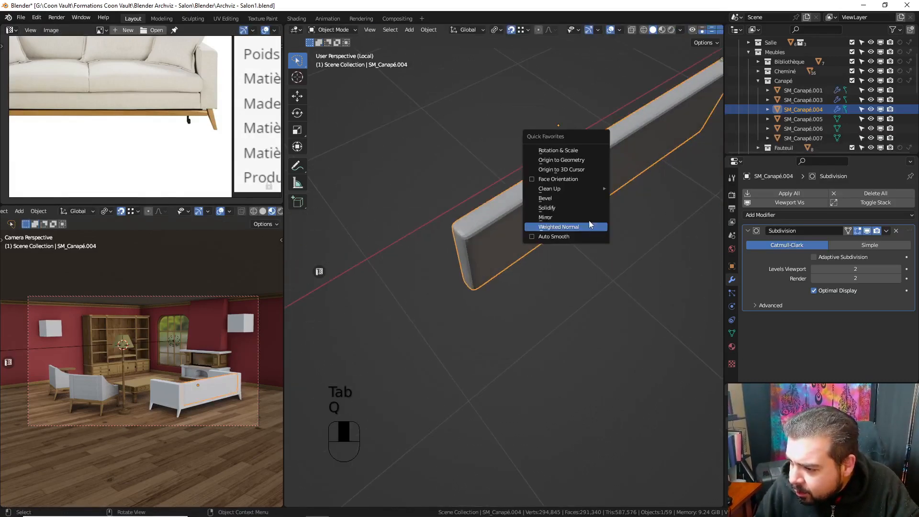
click(556, 150)
key(q)
click(547, 159)
- Add a Weighted Normal modifier with a weight of 100 to the back panel and exit its isolation
key(q)
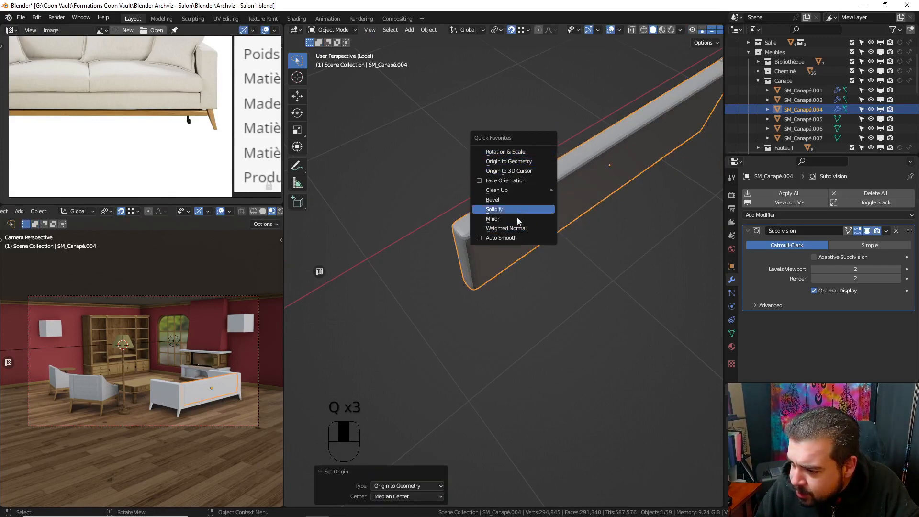
key(q)
click(495, 226)
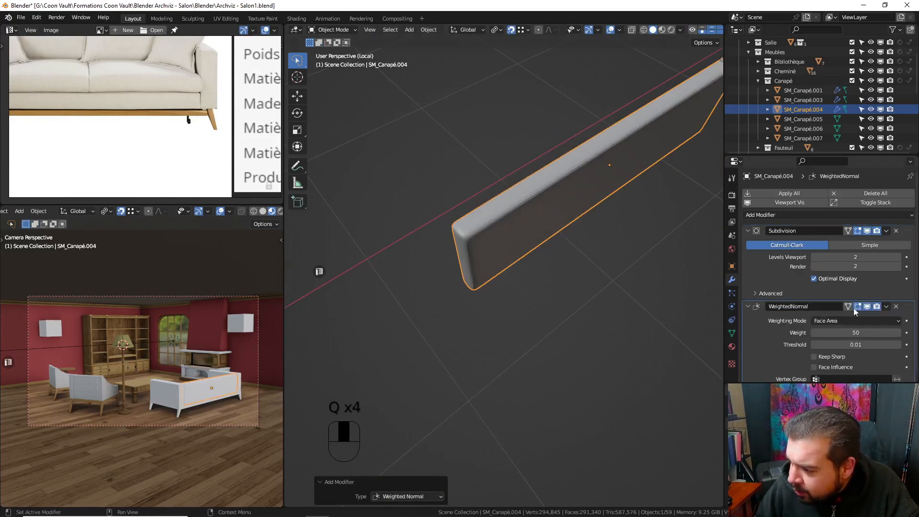
key(KP_Divide)
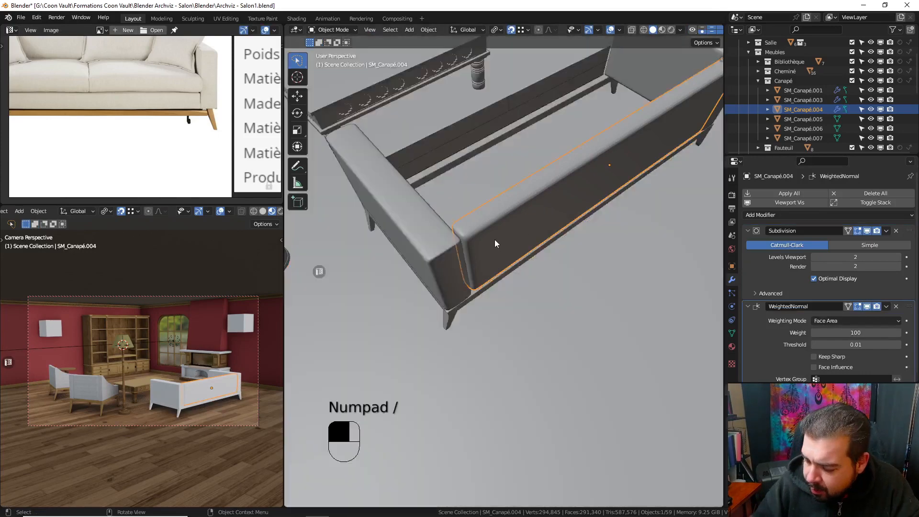
- Thicken the sofa's lower front panel into a seat base with a 0.76 m Solidify modifier and apply the modifier
key(a)
click(494, 185)
shift+middle_drag(567, 314, 514, 302)
click(515, 377)
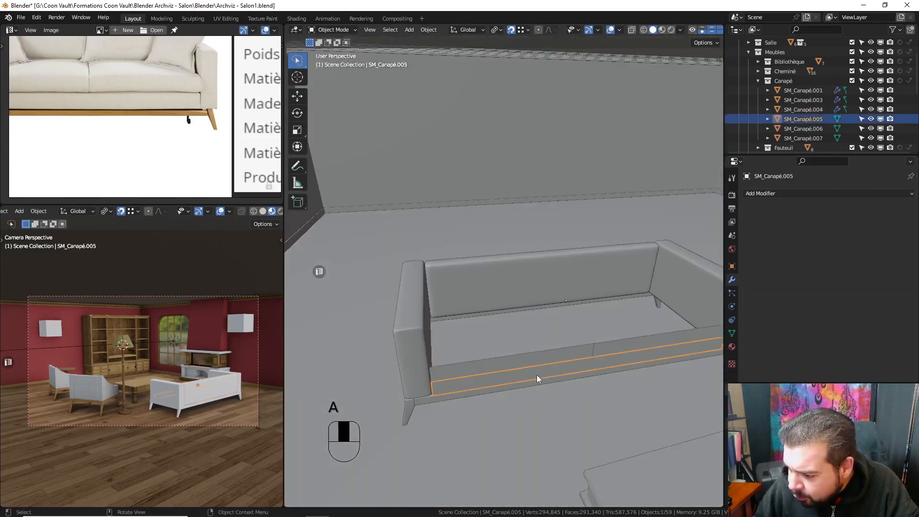
click(809, 192)
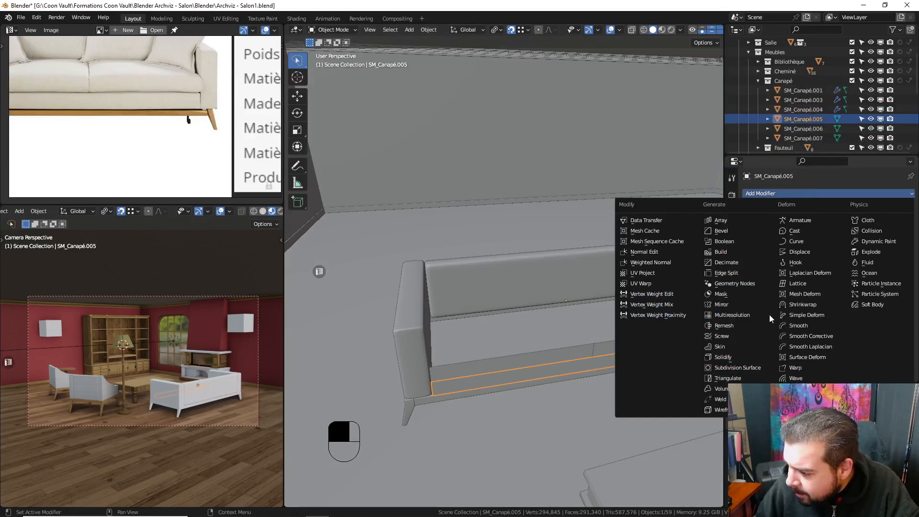
click(722, 357)
drag(850, 257, 895, 257)
middle_drag(510, 272, 604, 316)
scroll(598, 283, up, 3)
shift+middle_drag(458, 256, 514, 295)
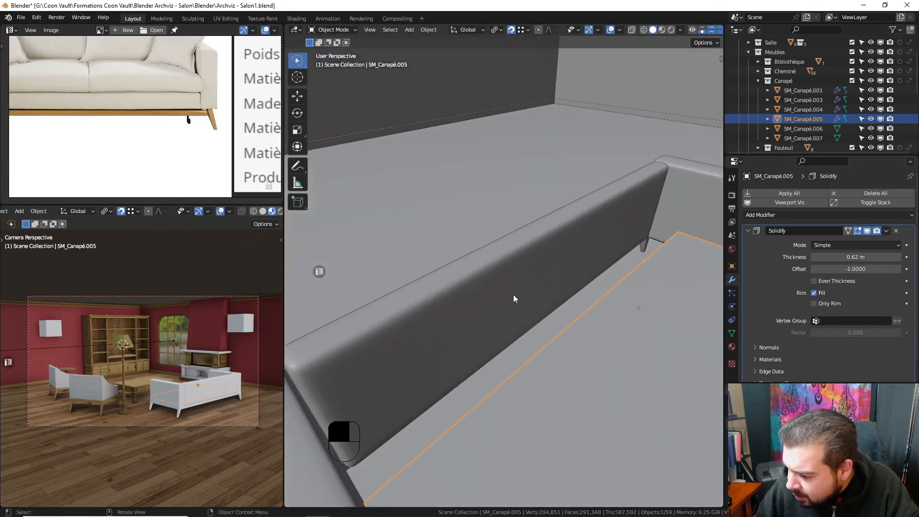
drag(834, 257, 846, 258)
middle_drag(547, 275, 531, 234)
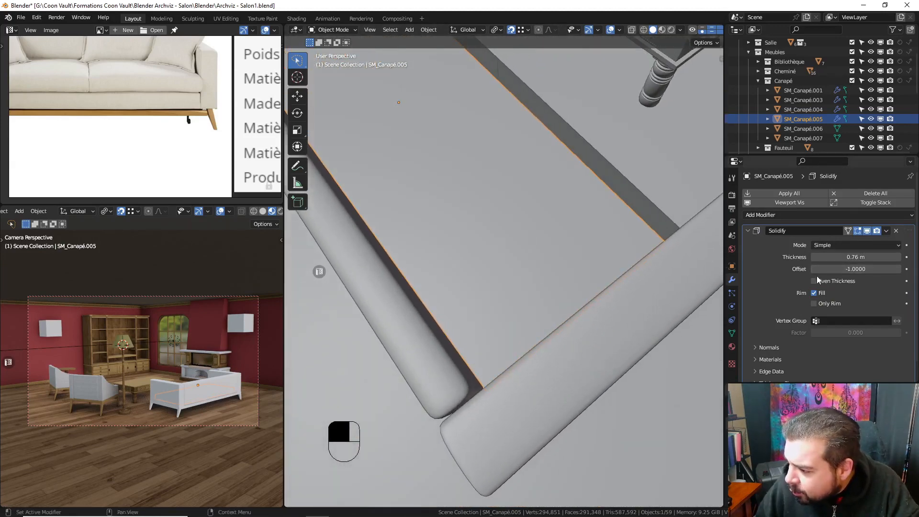
key(ctrl+a)
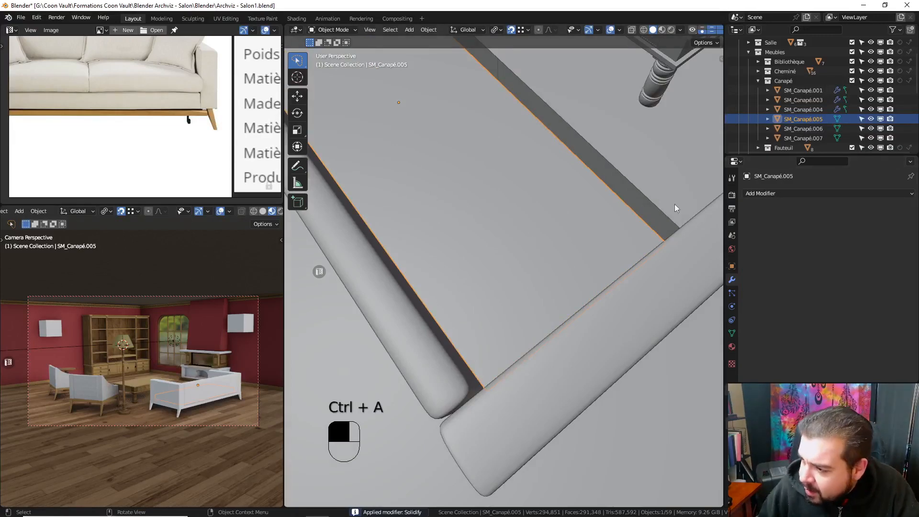
- Add a level 2 Subdivision modifier to the seat base and cut a centred crosswise edge loop in each half
key(ctrl+2)
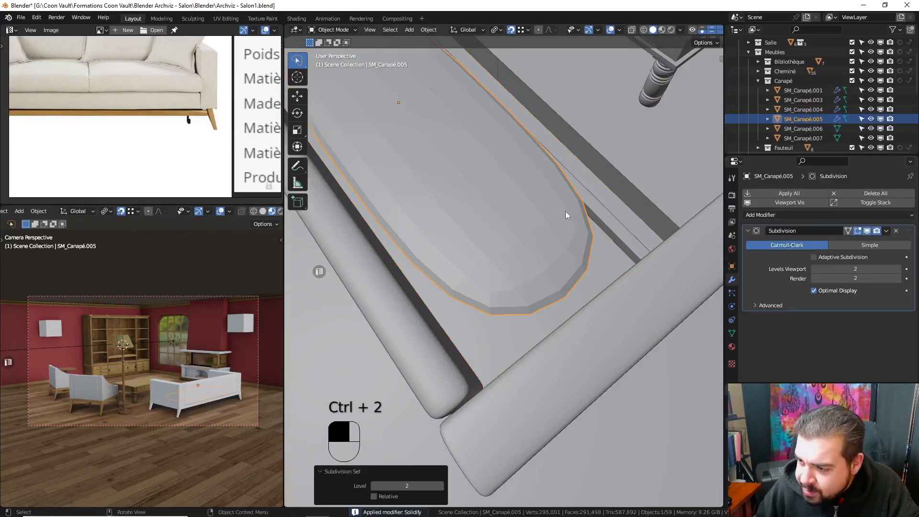
key(Tab)
scroll(618, 189, down, 3)
middle_drag(618, 189, 689, 191)
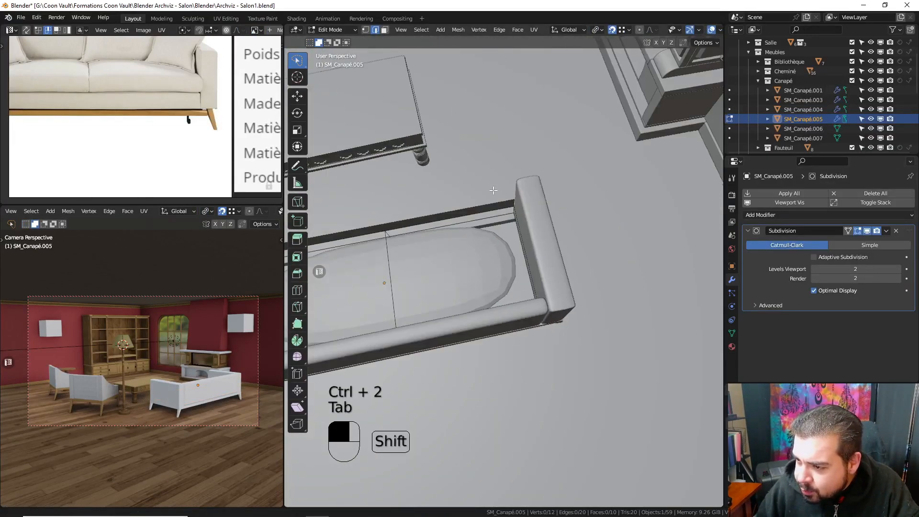
shift+middle_drag(493, 191, 530, 222)
scroll(528, 229, up, 2)
key(ctrl+r)
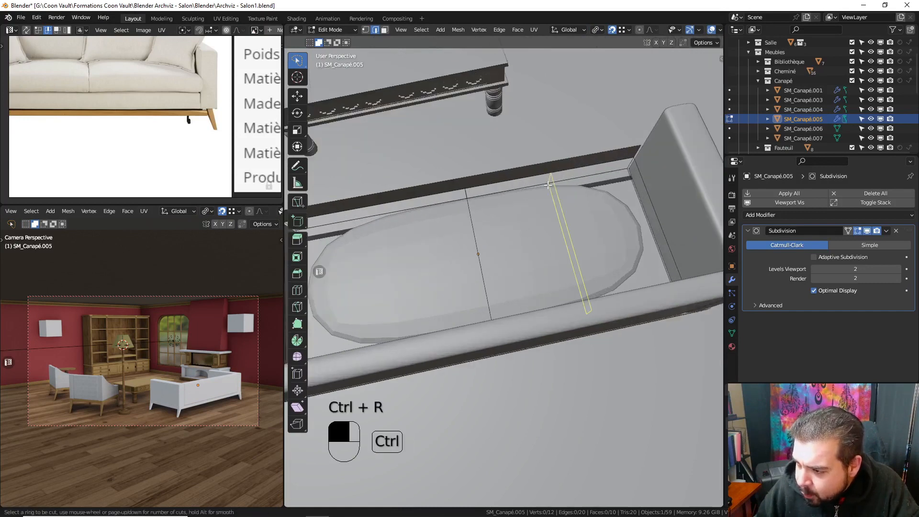
click(548, 185)
right_click(548, 185)
key(ctrl+r)
double_click(387, 195)
shift+middle_drag(421, 215, 485, 197)
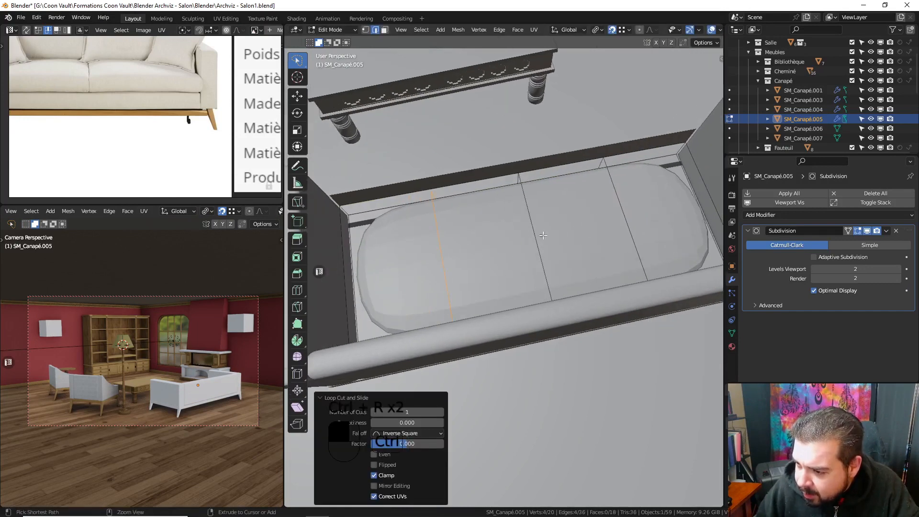
- Cut a centred lengthwise edge loop in the seat base and a centred crosswise loop in each of its four sections
key(ctrl+r)
double_click(550, 250)
key(ctrl+r)
double_click(360, 197)
key(ctrl+r)
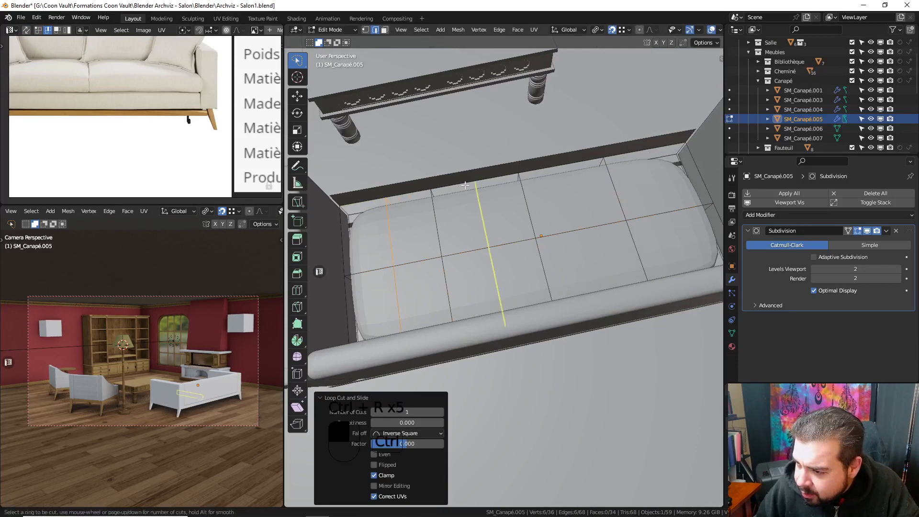
double_click(476, 186)
key(ctrl+r)
click(567, 171)
click(571, 172)
key(ctrl+r)
double_click(647, 156)
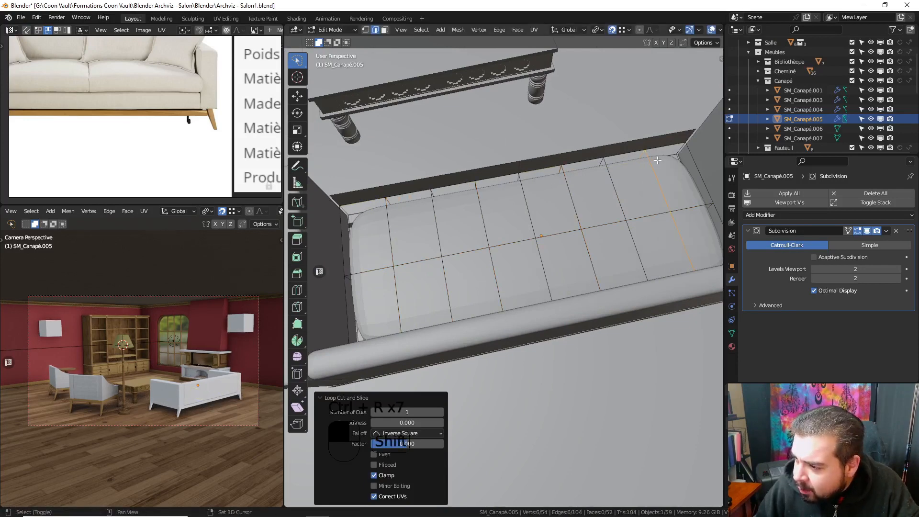
- Add supporting edge loops near one end of the seat base and along its back edge, each with a slide factor of -0.9
shift+middle_drag(651, 158, 609, 163)
key(ctrl+r)
click(629, 153)
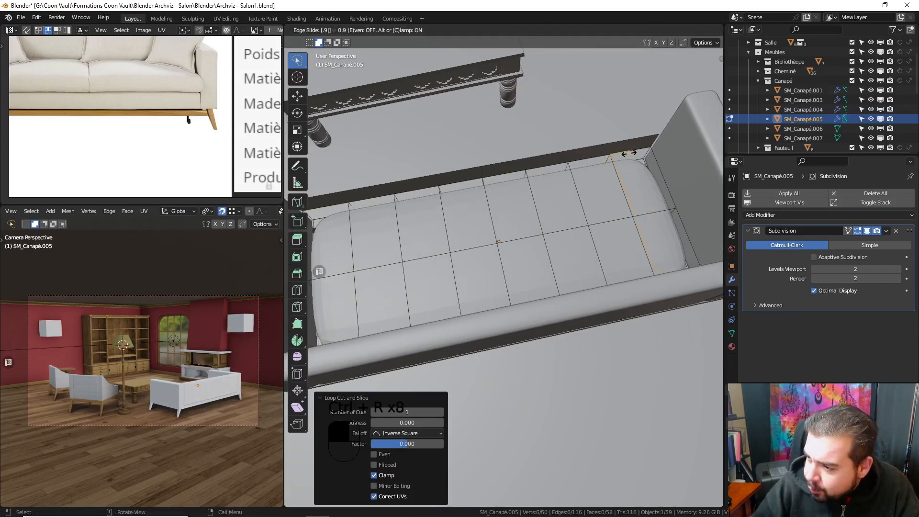
click(629, 154)
key(ctrl+r)
click(695, 254)
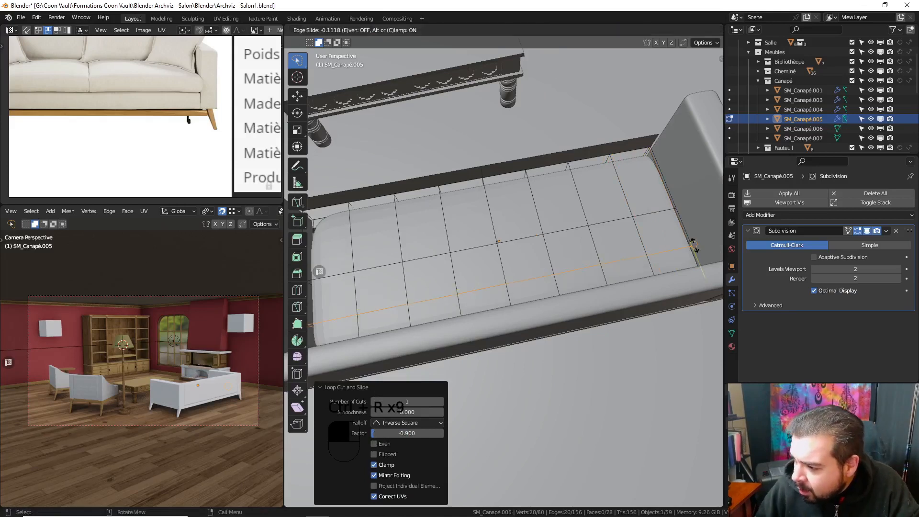
click(695, 246)
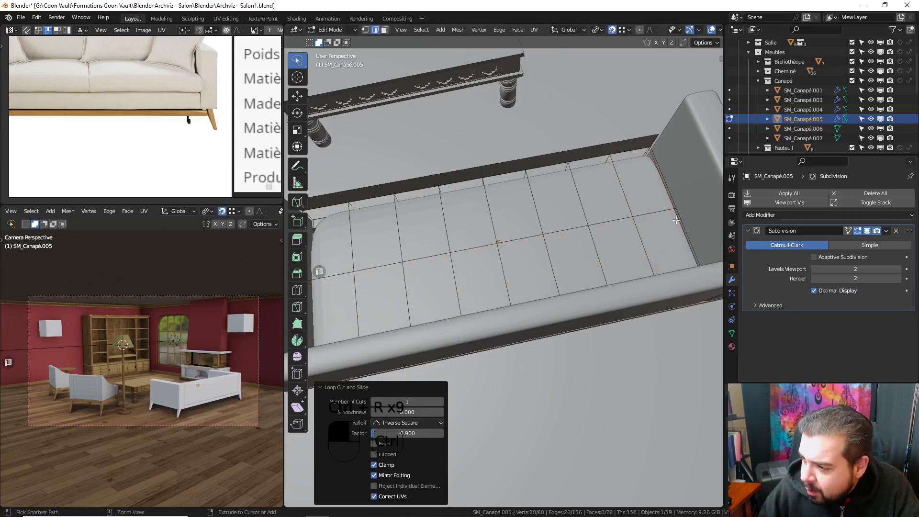
key(ctrl+r)
click(647, 180)
click(647, 179)
key(BackSpace)
key(BackSpace)
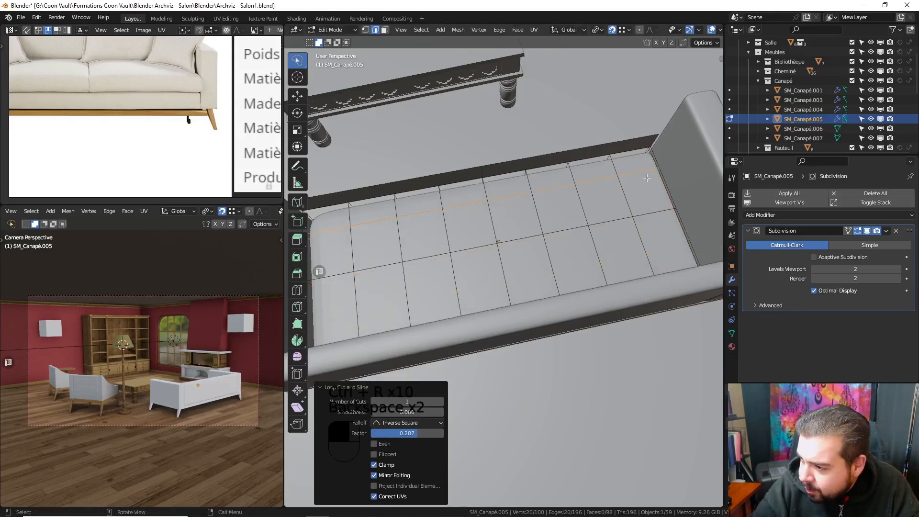
key(KP_Decimal)
key(KP_9)
middle_drag(608, 185, 623, 165)
key(ctrl+z)
key(ctrl+r)
click(617, 158)
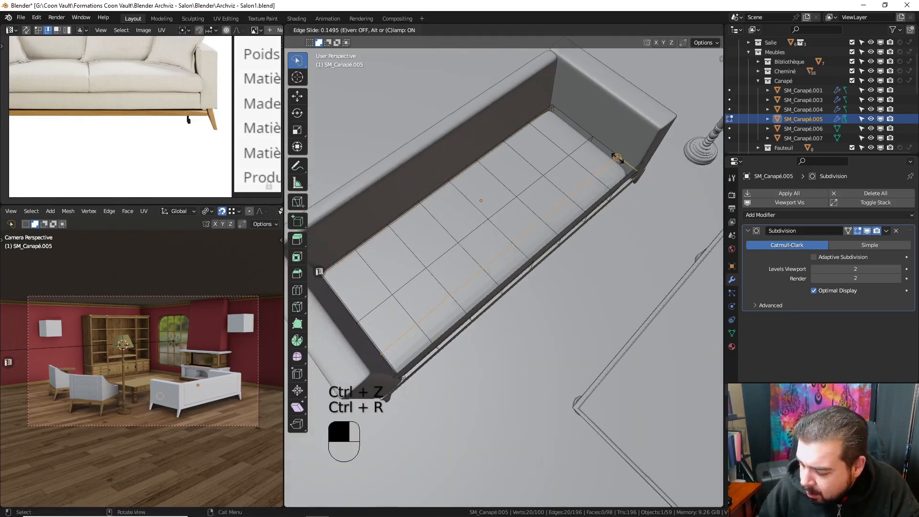
click(618, 158)
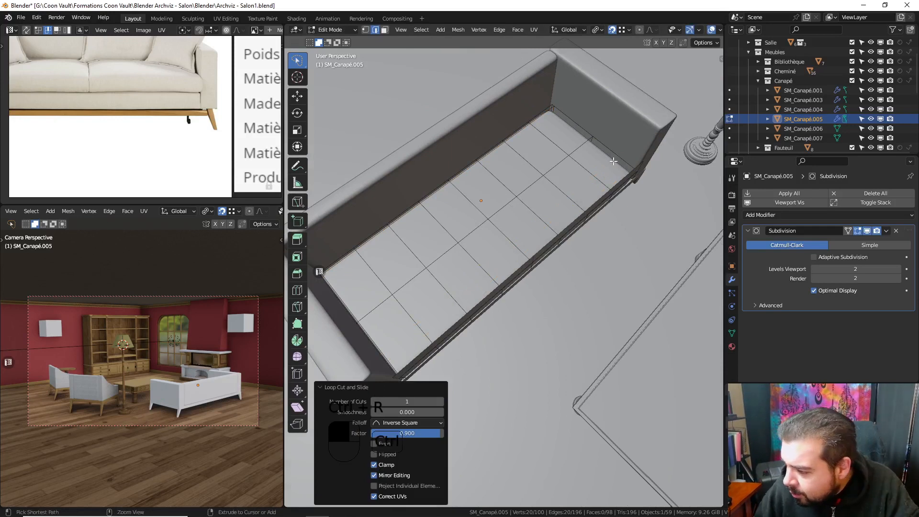
key(ctrl+z)
- Add supporting edge loops along the seat base's front edge and near its remaining end, each slid 0.9 toward the edge, and leave Edit Mode
key(ctrl+r)
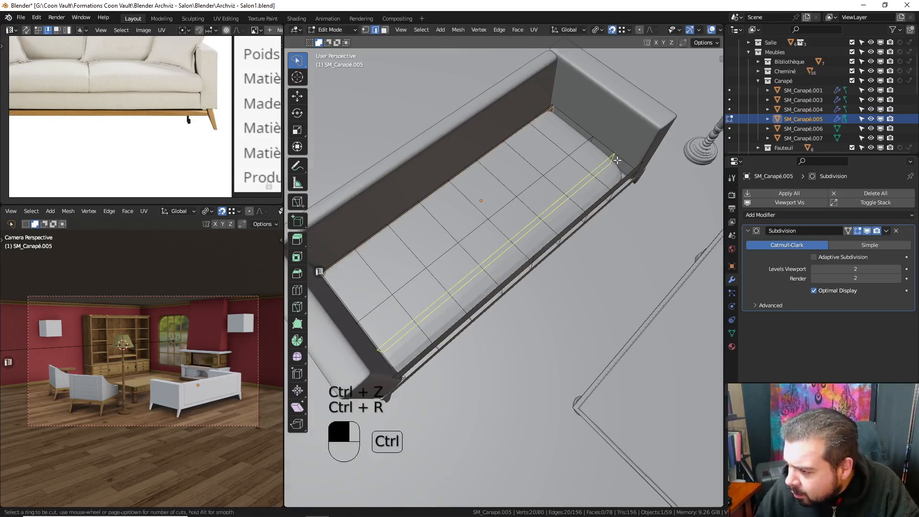
click(617, 161)
click(618, 161)
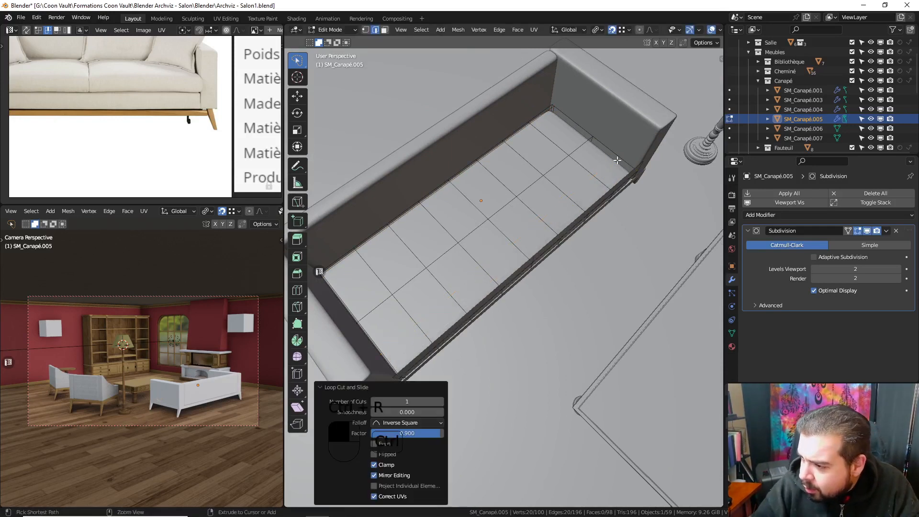
key(ctrl+r)
click(629, 177)
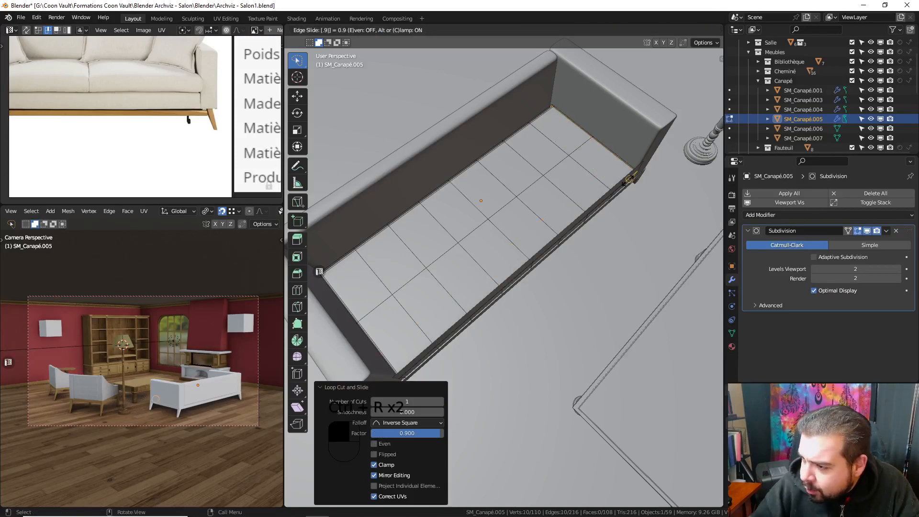
click(627, 181)
key(Tab)
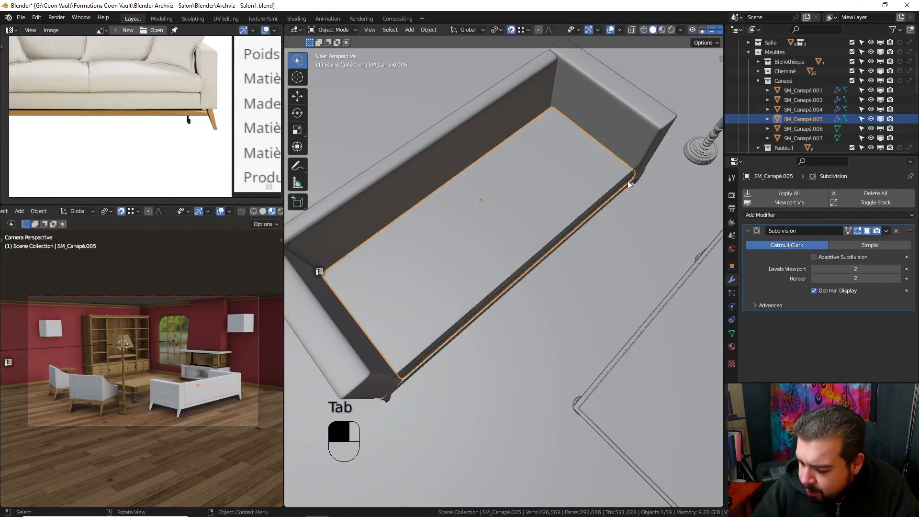
- Isolate the seat base, apply its rotation and scale, and set its origin to its geometry
key(KP_Divide)
middle_drag(628, 180, 589, 253)
key(q)
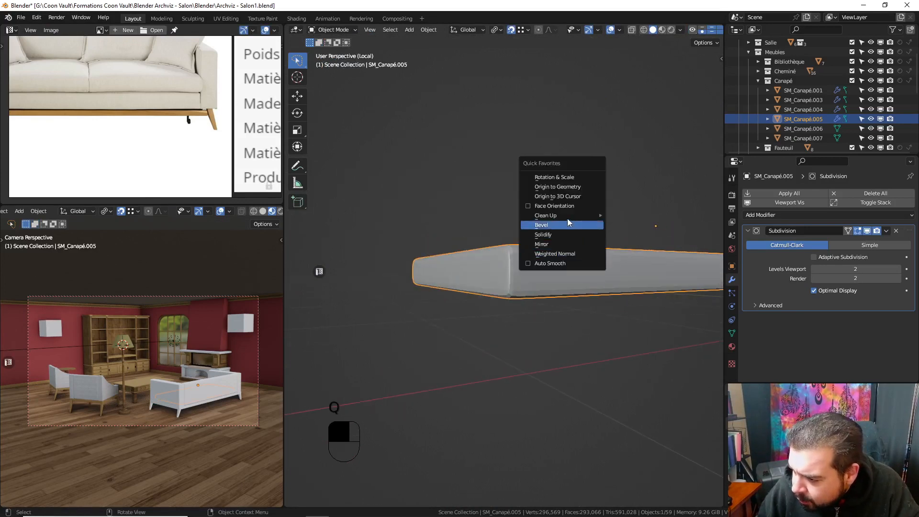
click(555, 177)
key(q)
click(512, 187)
- Add a Weighted Normal modifier with a weight of 100 to the seat base and exit its isolation
key(q)
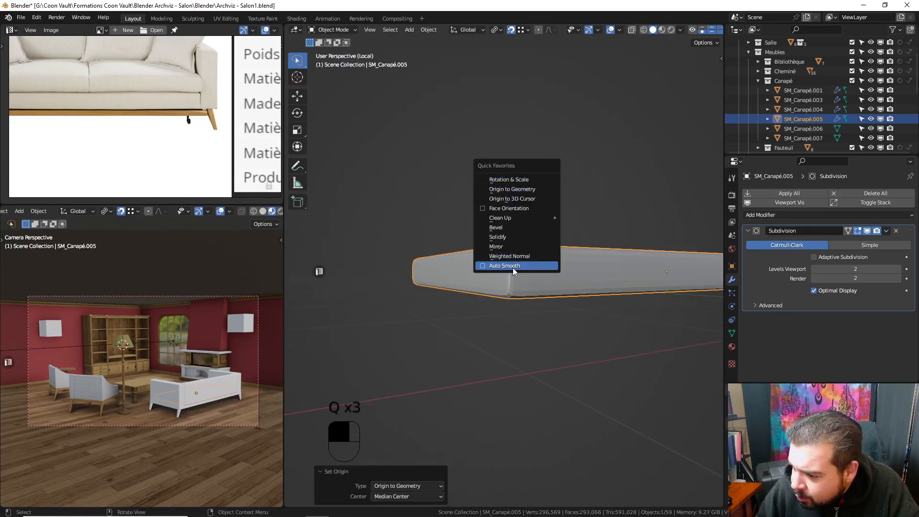
key(q)
click(503, 251)
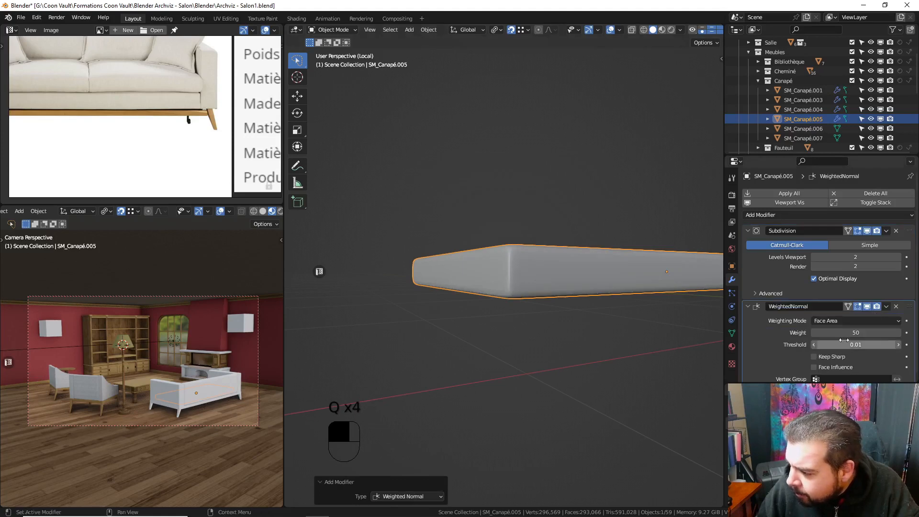
click(843, 333)
text(100)
key(Return)
key(KP_Divide)
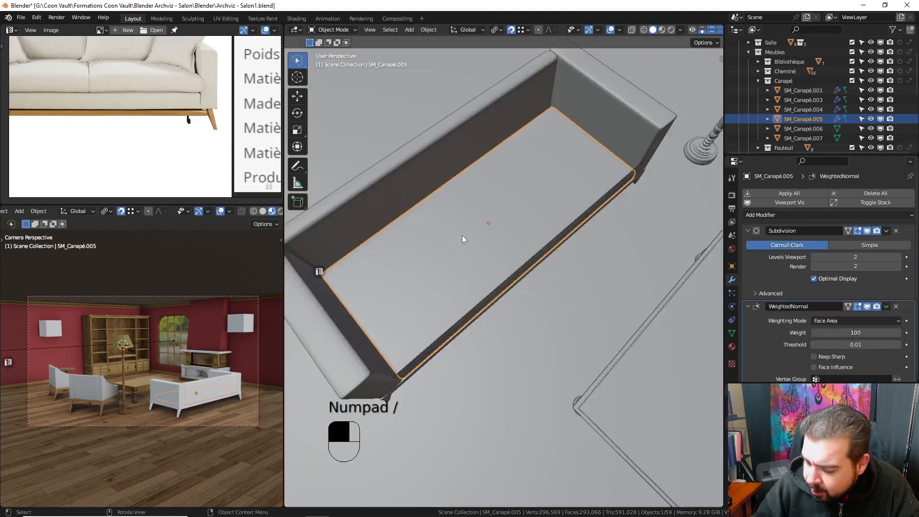
- Add a Solidify modifier with a thickness of 0.76 m to the left seat cushion's front panel, SM_Canapé.006
key(a)
click(511, 183)
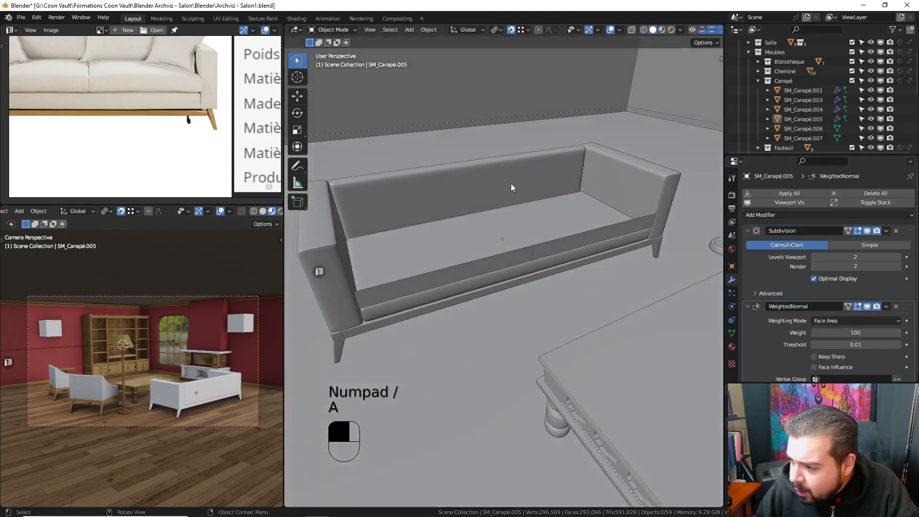
click(519, 258)
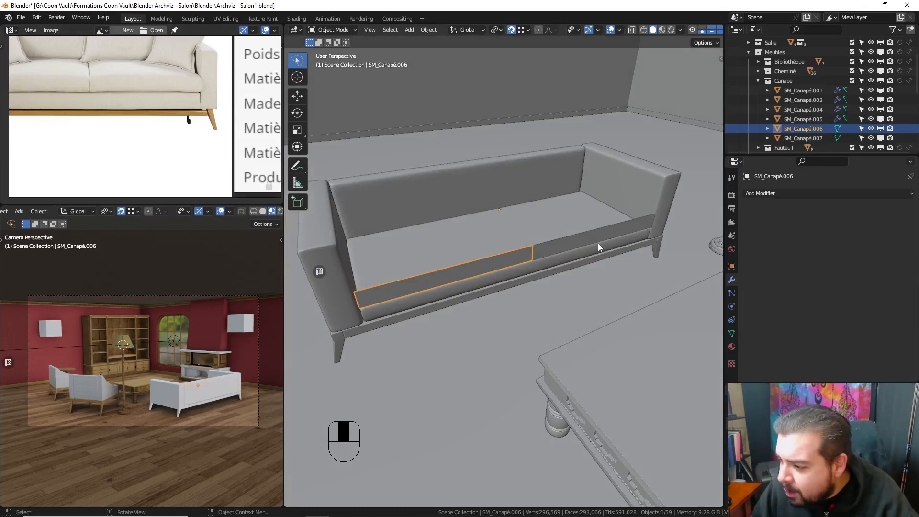
click(810, 194)
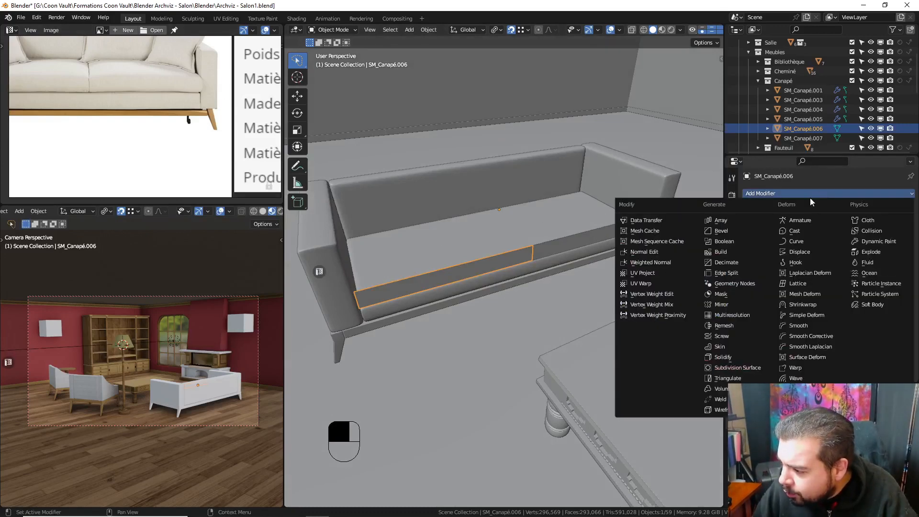
click(733, 356)
drag(839, 260, 862, 260)
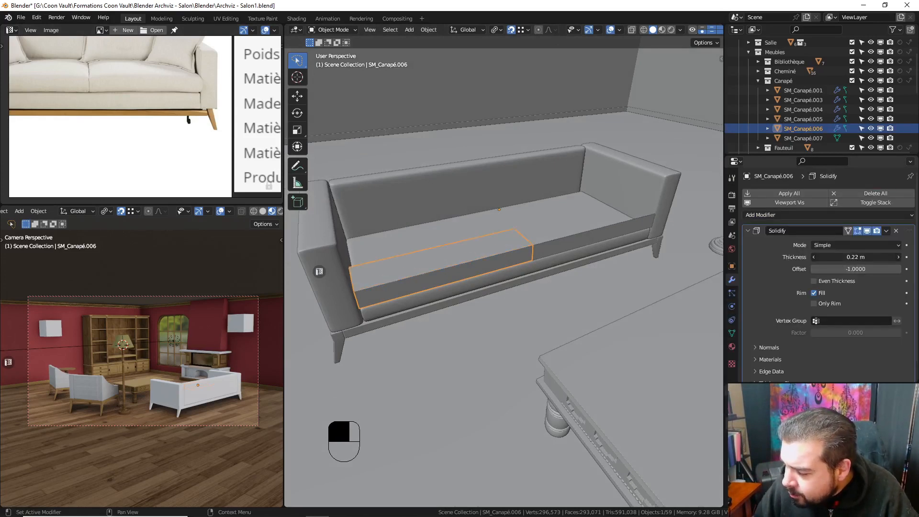
key(BackSpace)
text(.7)
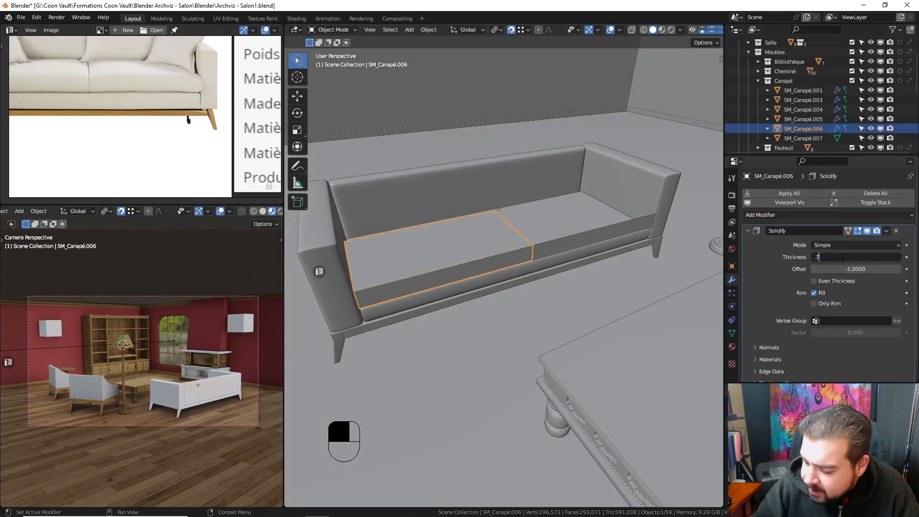
text(6)
key(Return)
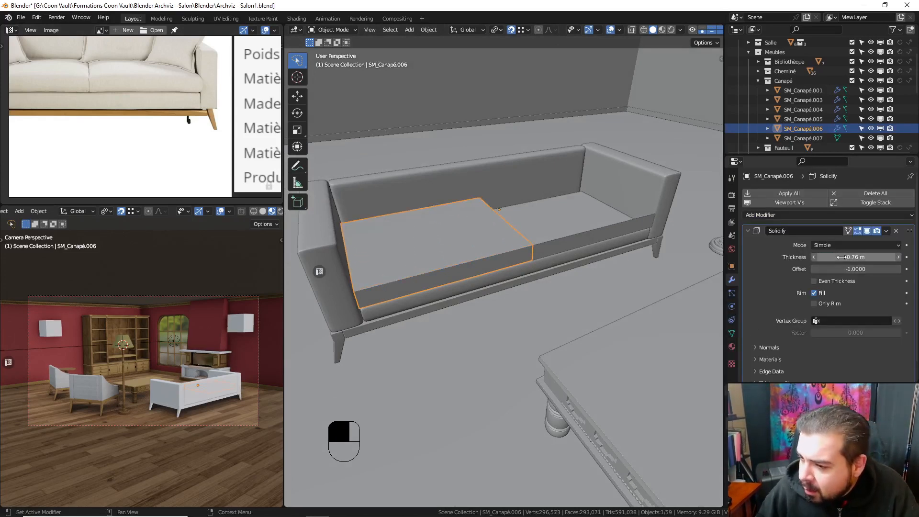
- Join the right cushion panel into SM_Canapé.006 and open the joined object for mesh editing with a level 2 Subdivision modifier
shift+click(566, 241)
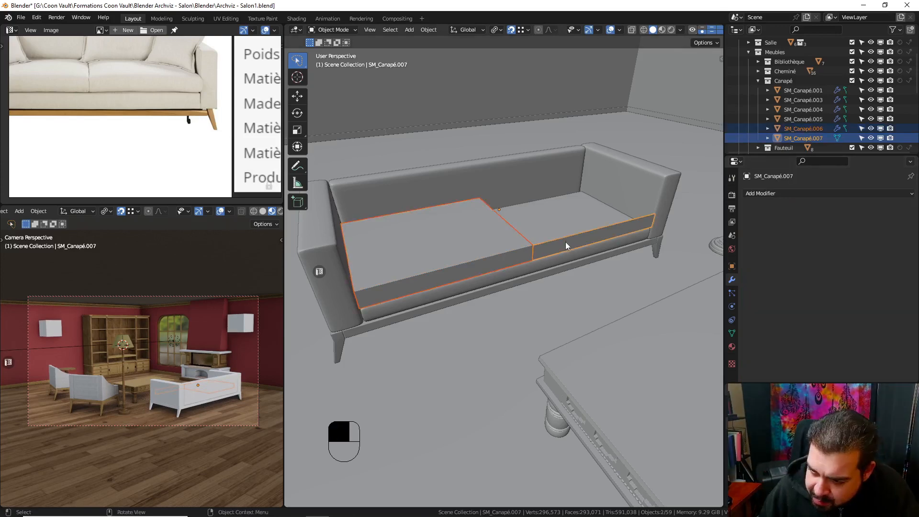
click(565, 242)
shift+click(482, 231)
click(557, 246)
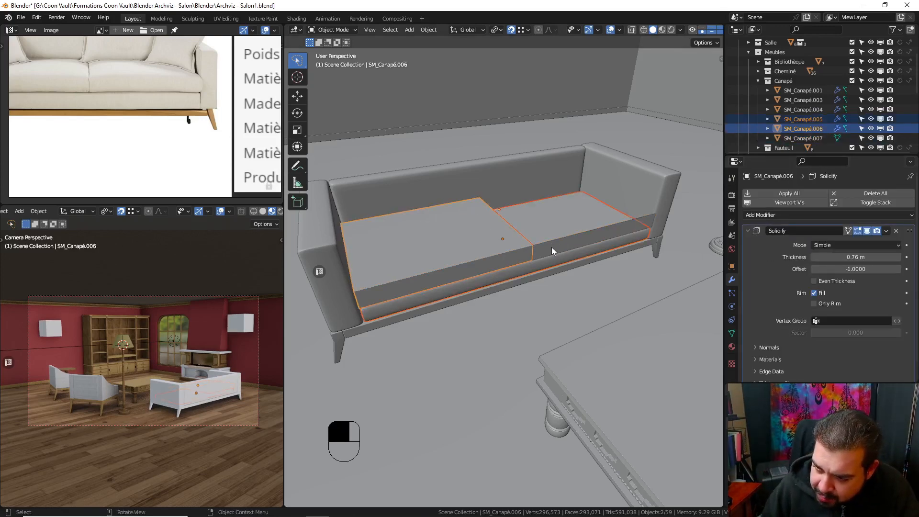
shift+click(486, 247)
key(ctrl+j)
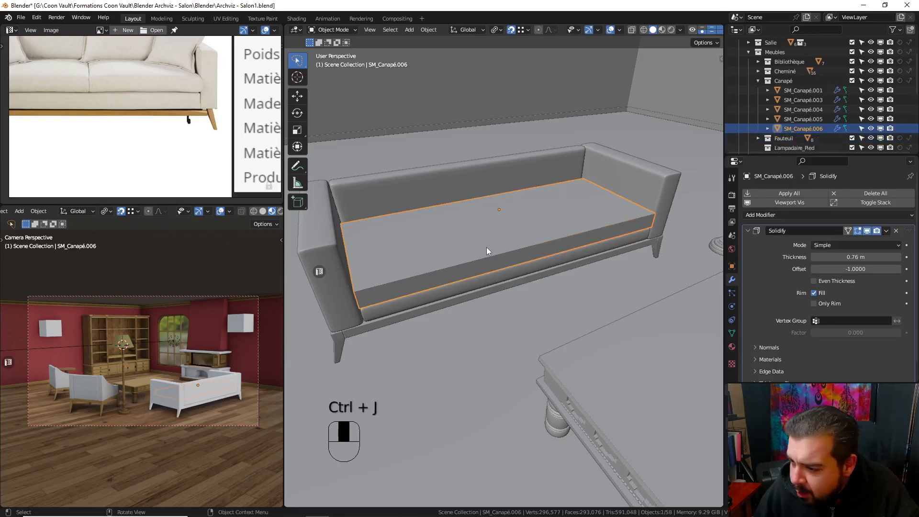
key(ctrl+2)
key(Tab)
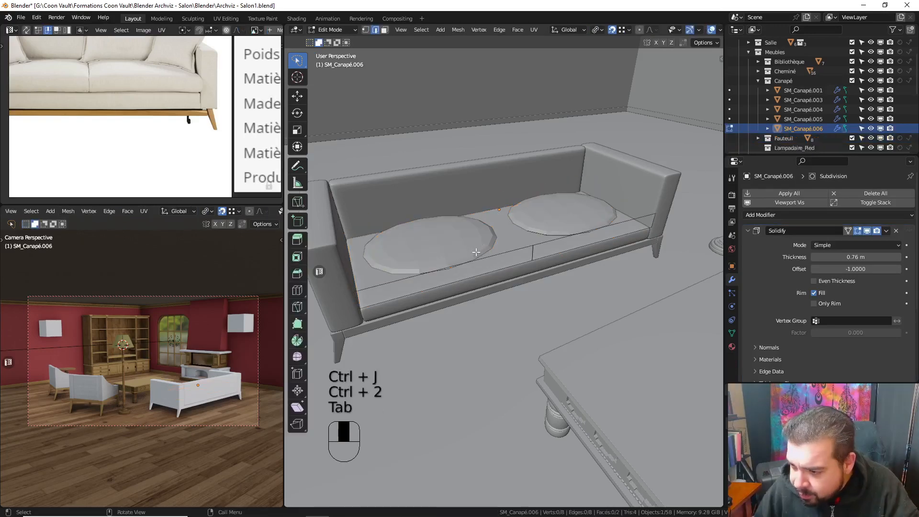
- Add a centred vertical loop cut to each of the two seat cushion panels
key(ctrl+r)
click(460, 261)
right_click(461, 261)
middle_drag(496, 259, 579, 263)
key(ctrl+r)
click(578, 262)
right_click(579, 263)
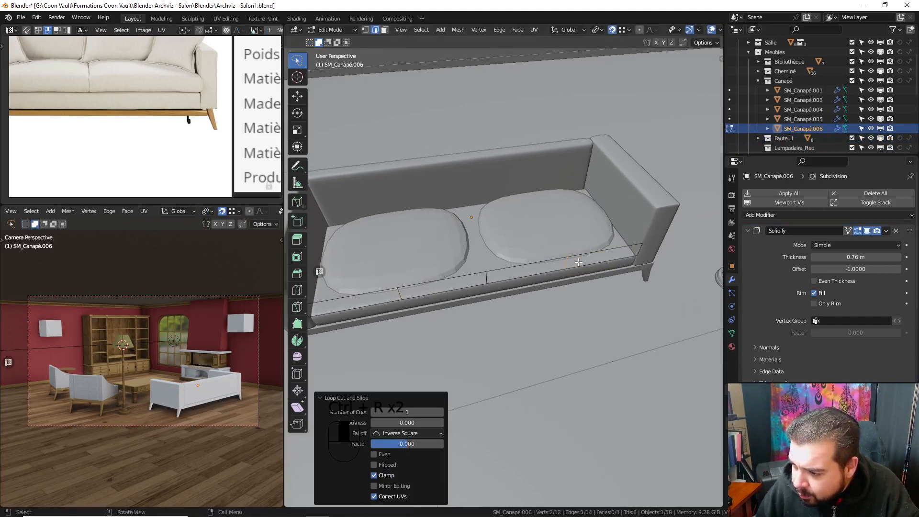
- Apply the Solidify modifier on the seat cushions and return to mesh editing
key(Tab)
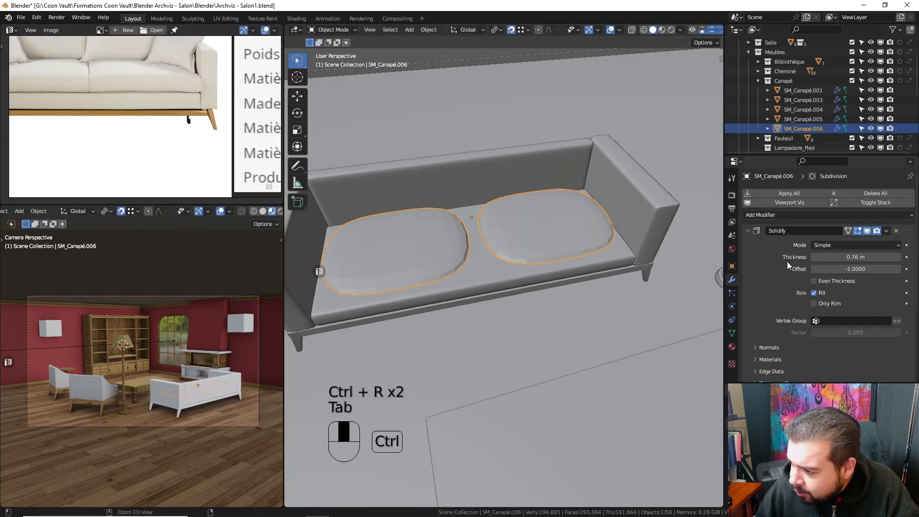
key(ctrl+a)
key(Tab)
- Add a centred lengthwise loop cut around each seat cushion, halfway along its depth
key(ctrl+r)
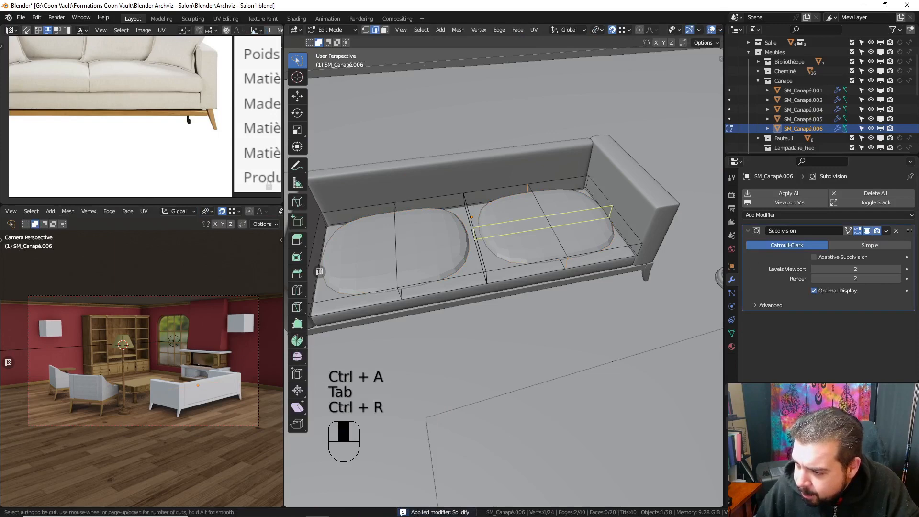
click(554, 221)
right_click(554, 222)
key(ctrl+r)
click(407, 235)
right_click(407, 235)
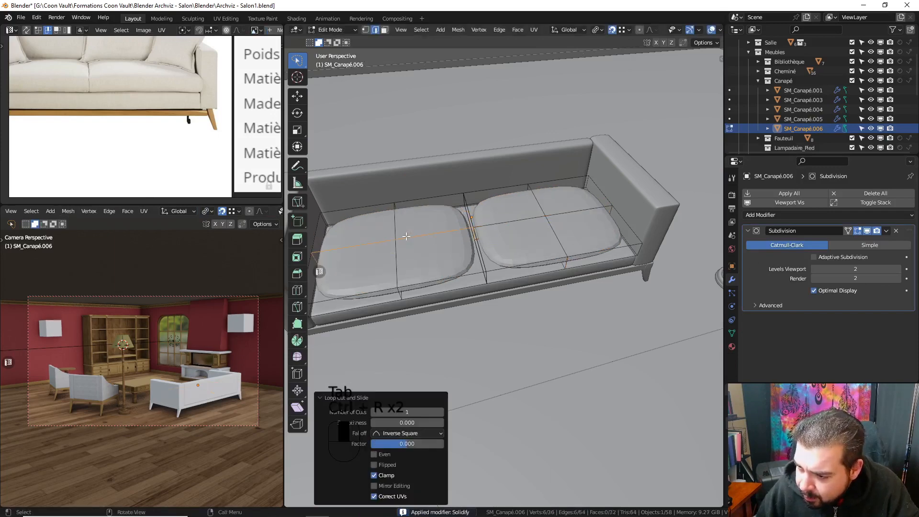
- Add centred crosswise loop cuts in both halves of the left cushion and a lengthwise one in its front half
shift+middle_drag(407, 236, 503, 237)
key(ctrl+r)
click(433, 203)
right_click(433, 204)
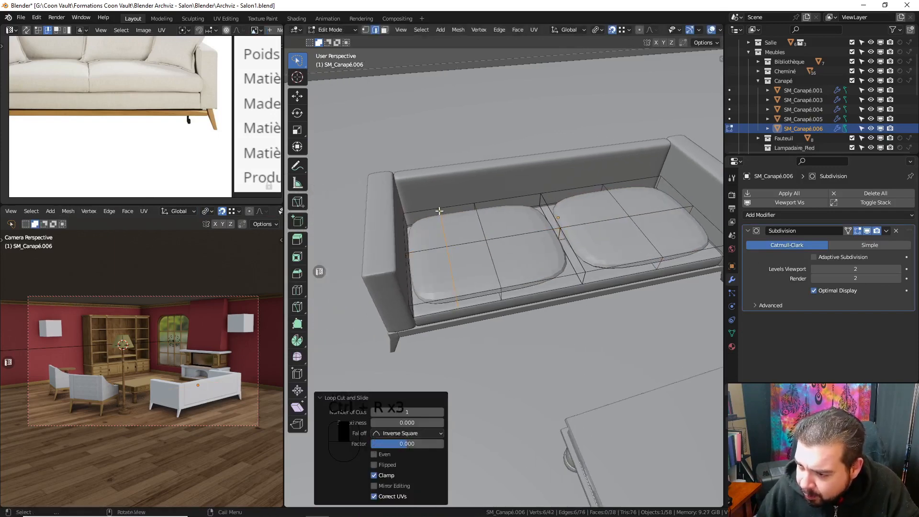
key(ctrl+r)
click(528, 227)
right_click(527, 227)
key(ctrl+r)
click(561, 251)
right_click(561, 251)
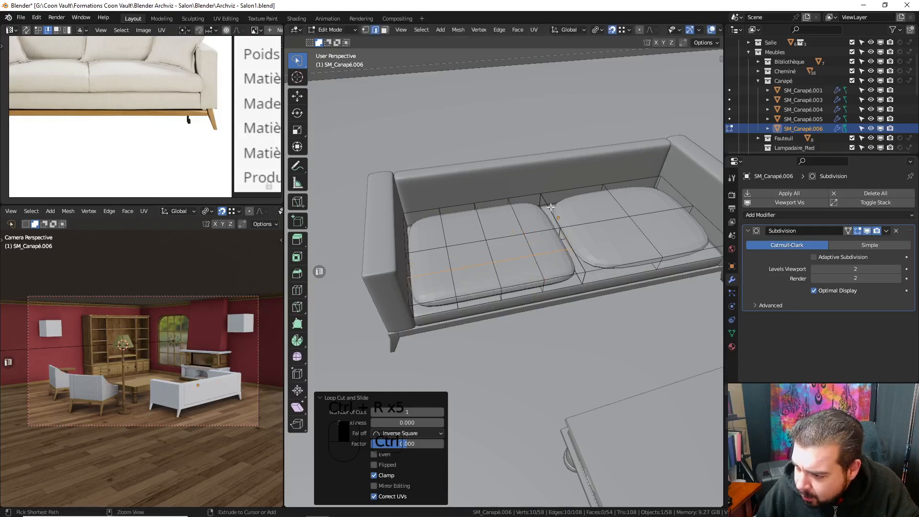
- Add centred lengthwise loop cuts in the right cushion's rear and front halves, plus crosswise cuts in both of its side halves
key(ctrl+r)
click(556, 217)
right_click(557, 209)
key(ctrl+r)
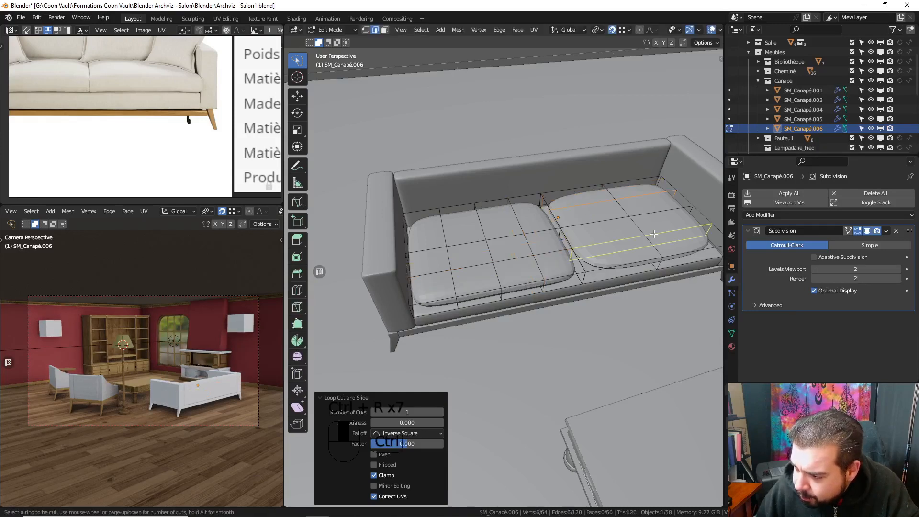
click(654, 234)
right_click(655, 234)
key(ctrl+r)
click(604, 217)
right_click(604, 218)
key(ctrl+r)
click(594, 211)
right_click(594, 210)
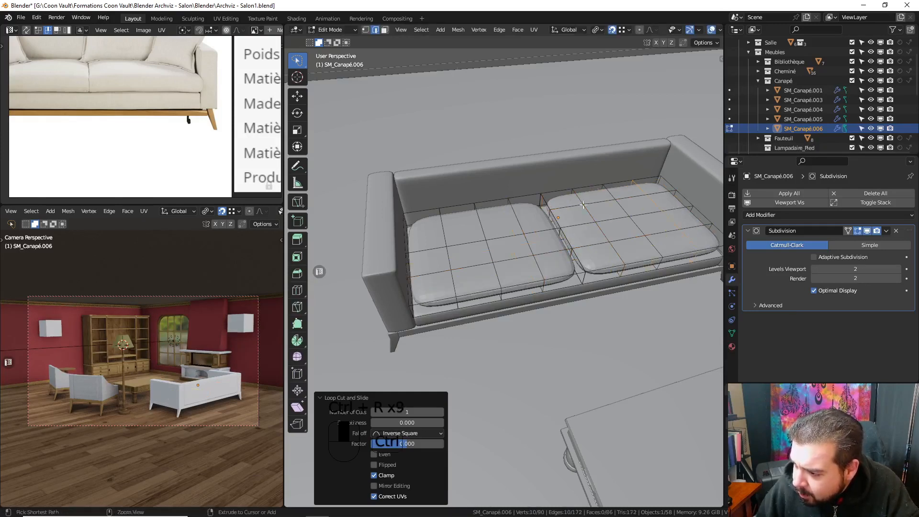
- Add a centred lengthwise loop cut in the left cushion's rear half and clear the selection
key(ctrl+r)
click(536, 210)
right_click(536, 211)
middle_drag(536, 211, 536, 235)
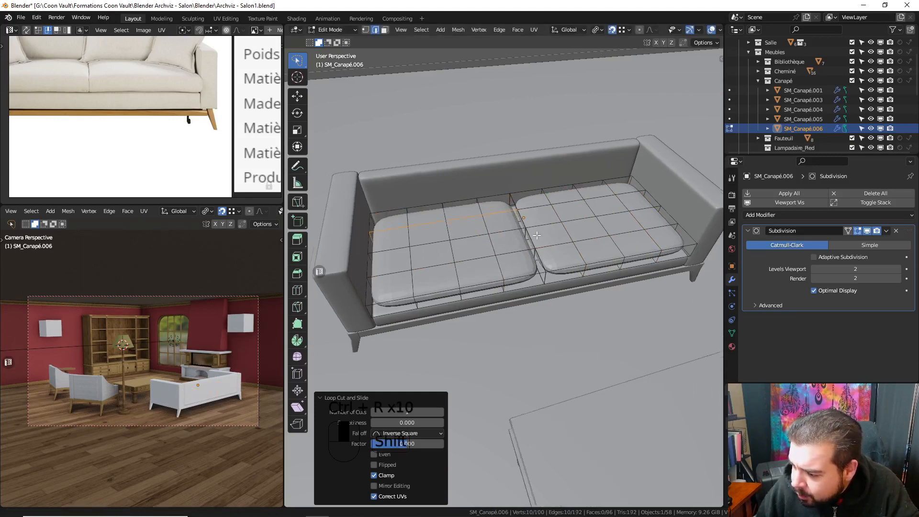
key(a)
click(538, 184)
middle_drag(539, 184, 577, 182)
- Try a centred horizontal loop cut around the left cushion's thickness
key(ctrl+r)
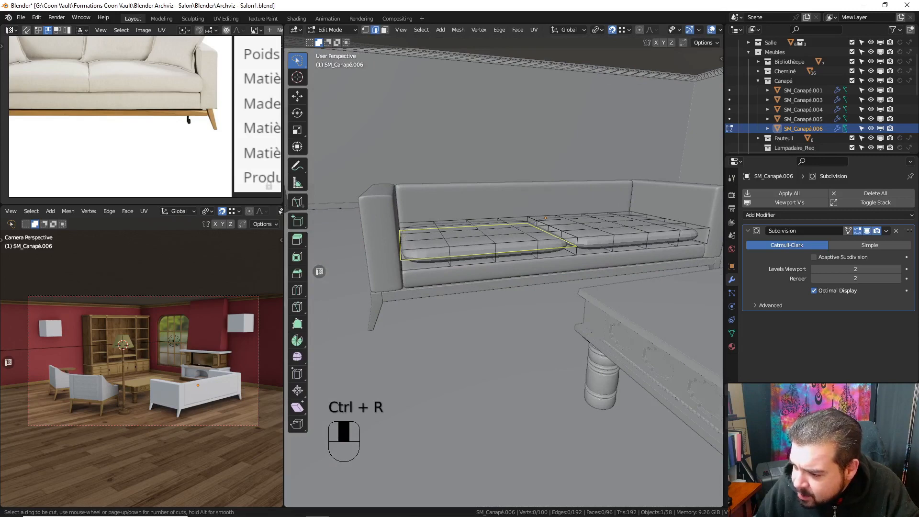
click(540, 250)
right_click(540, 250)
middle_drag(601, 237, 517, 250)
key(ctrl+z)
- Add a horizontal loop cut around the left cushion, slid by a factor of 0.8 toward its bottom edge
key(ctrl+r)
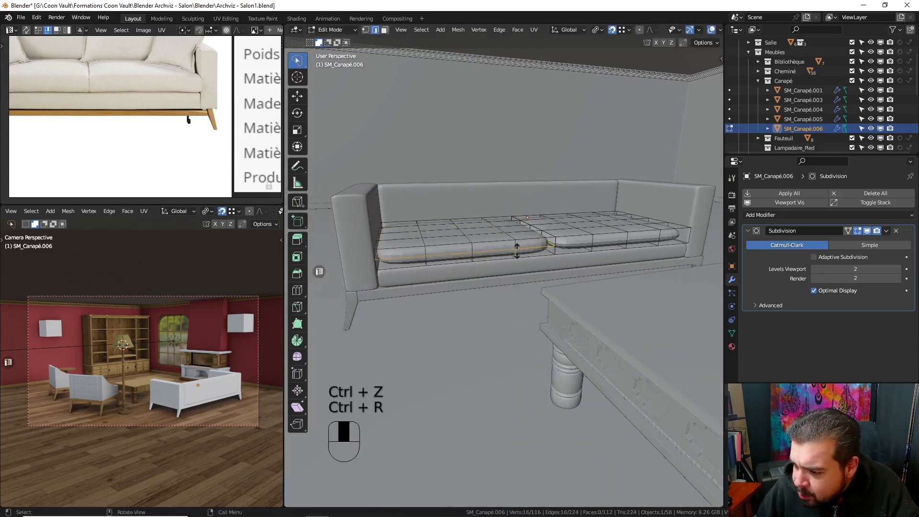
click(517, 250)
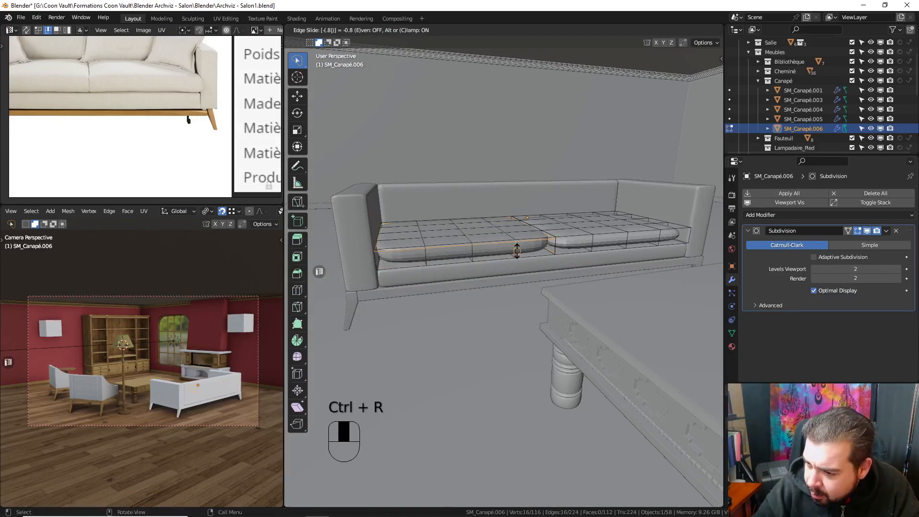
click(517, 250)
- Try a second horizontal loop cut around the left cushion, close to its top edge
click(517, 251)
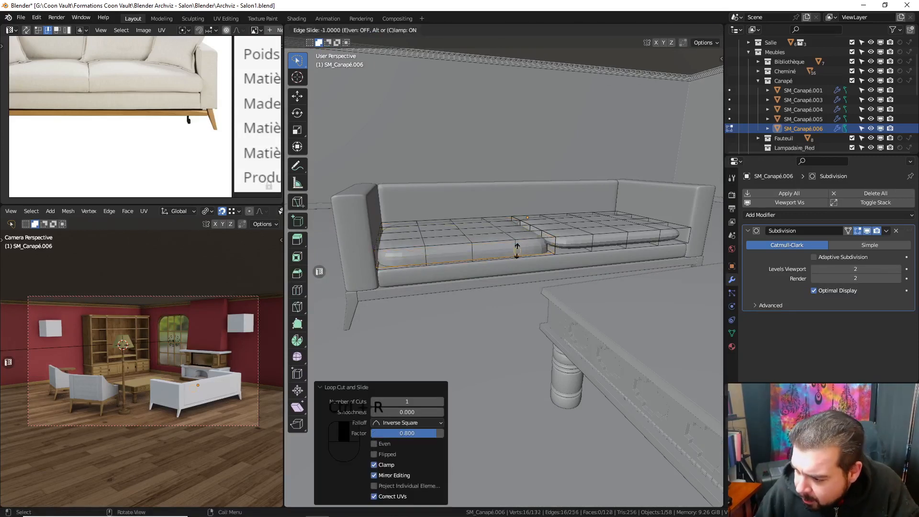
right_click(517, 251)
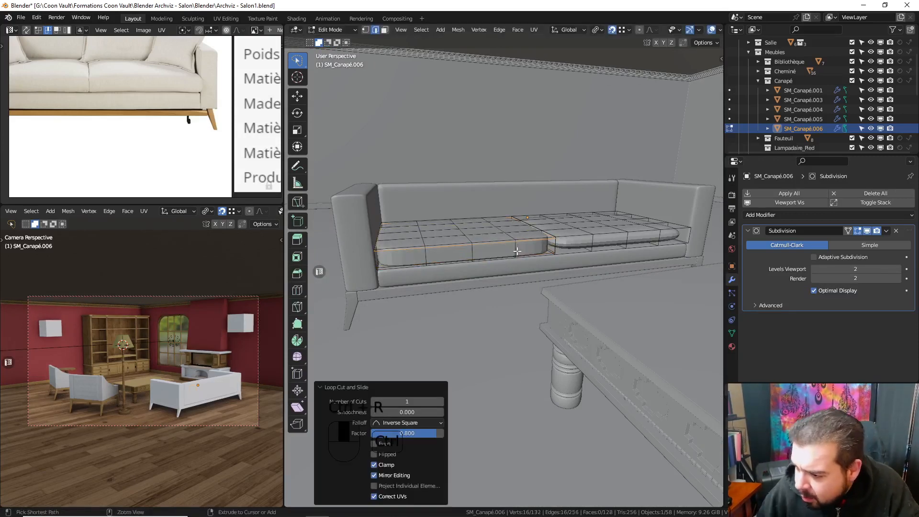
key(ctrl+z)
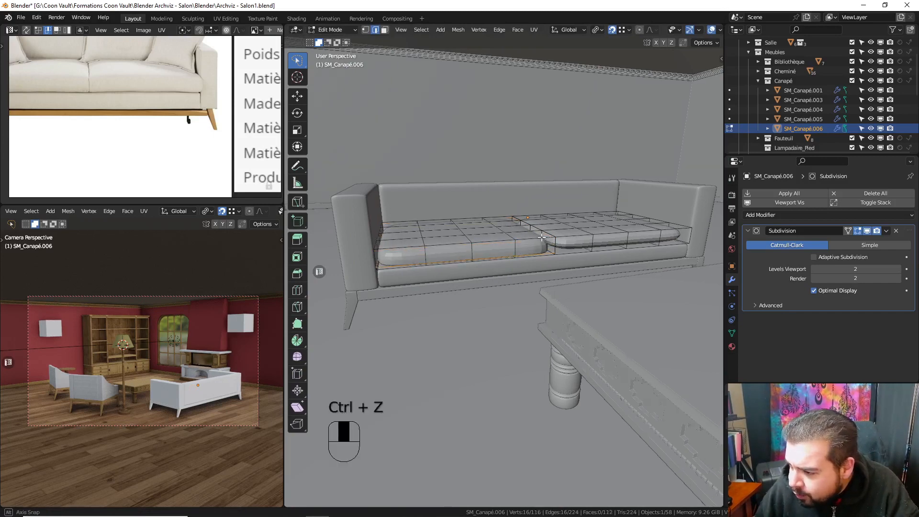
- Add a crosswise loop cut near each end of the left cushion, slid by a factor of 0.7 toward that end
ctrl+middle_drag(554, 238, 528, 236)
key(ctrl+r)
click(526, 225)
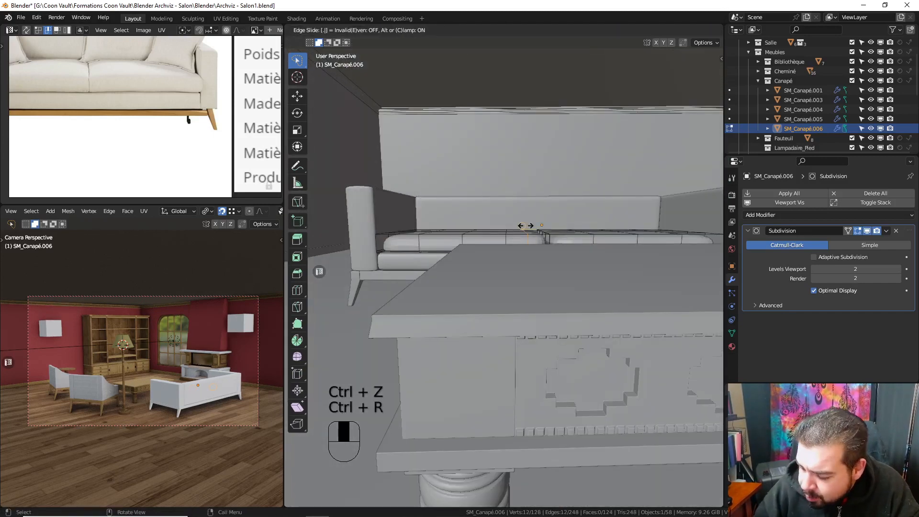
click(526, 225)
key(ctrl+r)
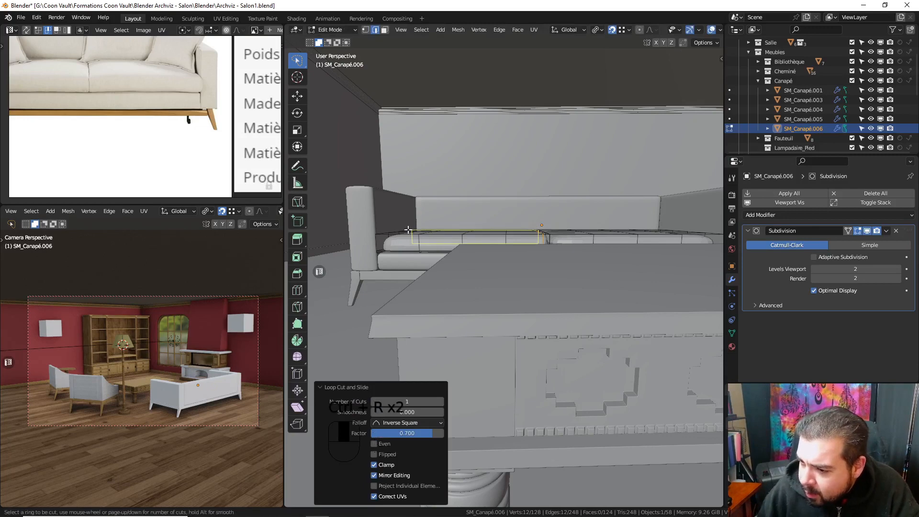
click(401, 238)
text(.7-)
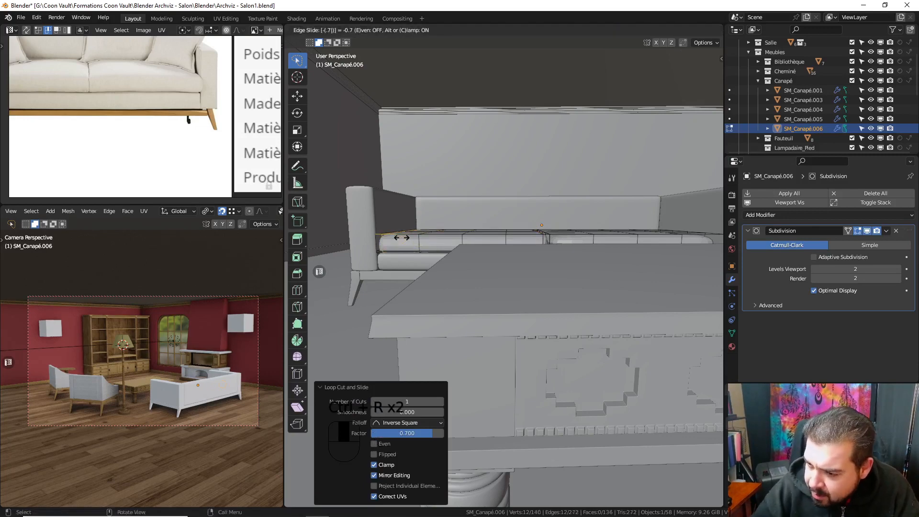
key(Return)
- Add a horizontal loop cut around the right cushion with a slide factor of -0.8, close to its bottom edge
middle_drag(535, 184, 539, 227)
shift+middle_drag(539, 227, 433, 234)
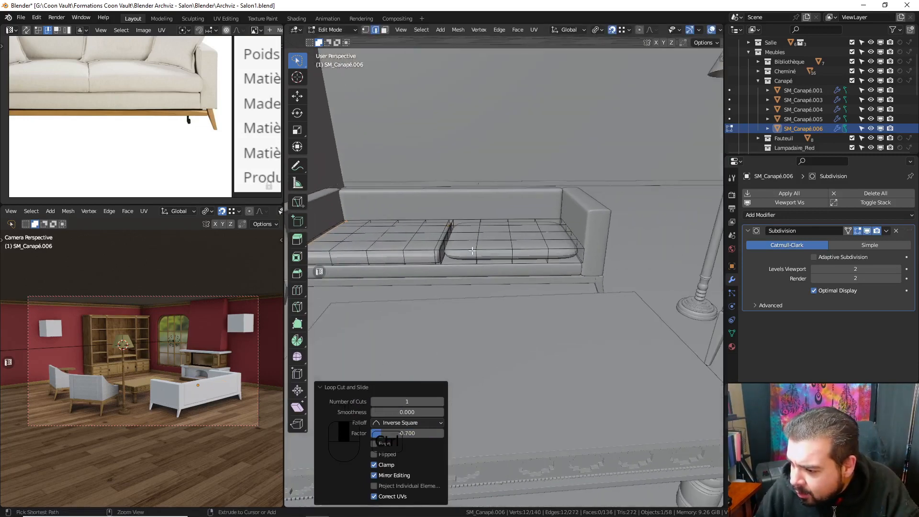
key(ctrl+r)
click(477, 253)
text(.8-)
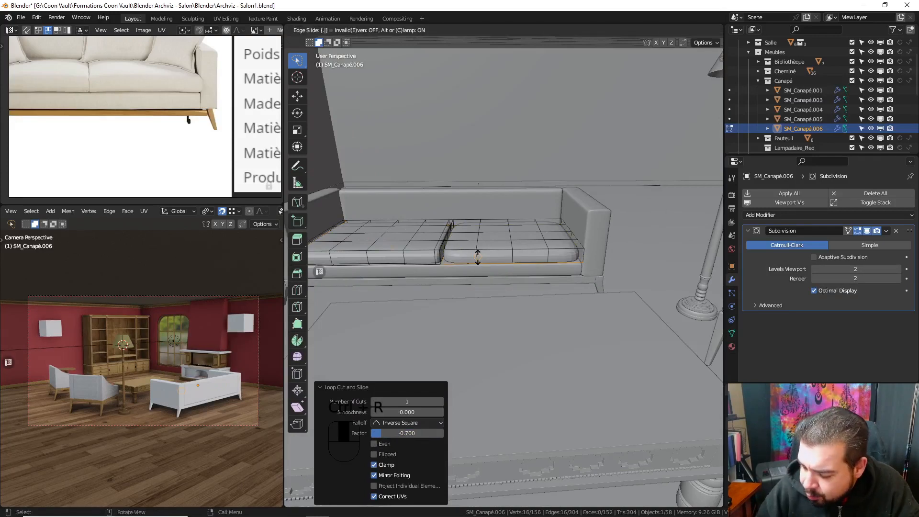
key(Return)
- Add a crosswise loop cut near each end of the right cushion, slid by a factor of 0.7 toward that end
key(ctrl+r)
click(469, 256)
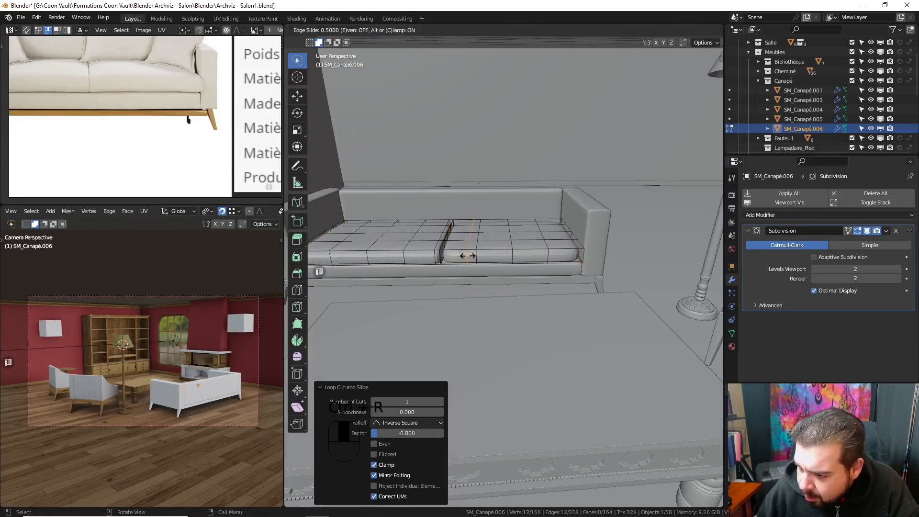
text(.7-)
key(Return)
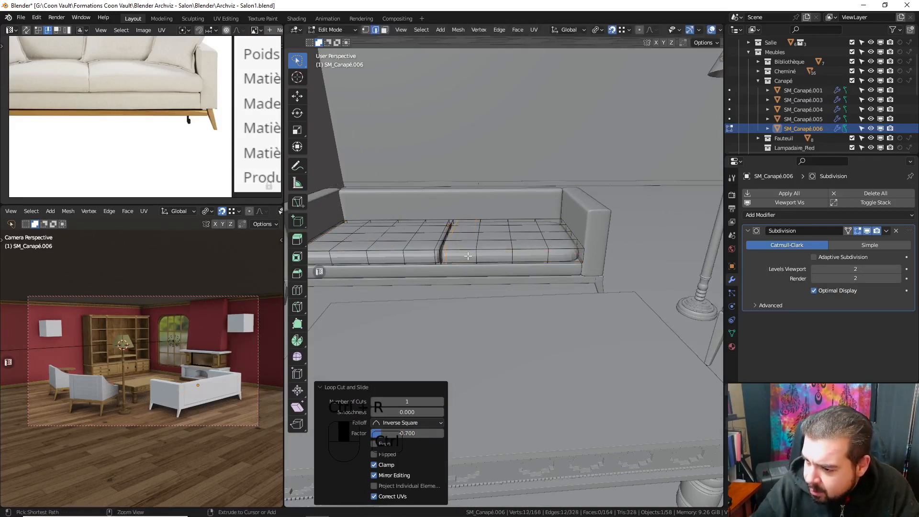
key(ctrl+r)
click(556, 242)
text(.7-)
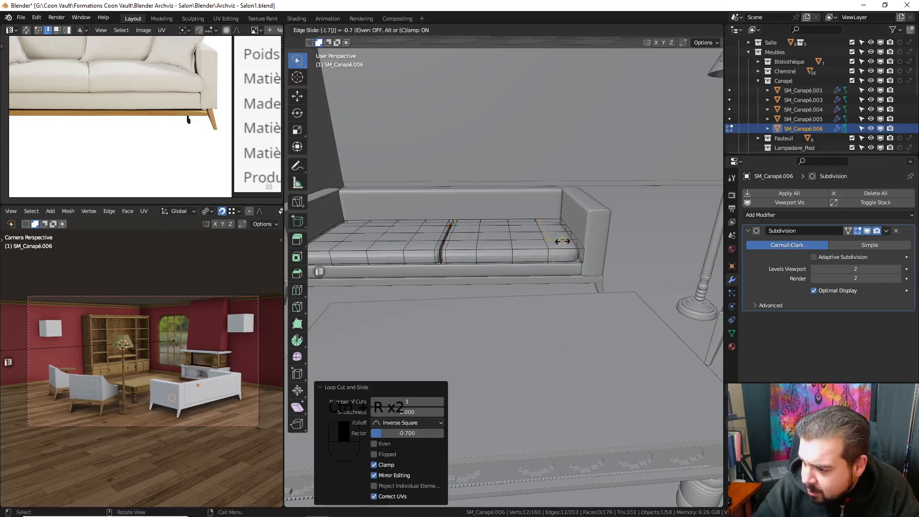
key(Return)
- Check the cushions' smoothed shape outside mesh editing, resume editing and isolate them from the scene
middle_drag(563, 241, 518, 199)
key(Tab)
middle_drag(586, 226, 500, 219)
key(Tab)
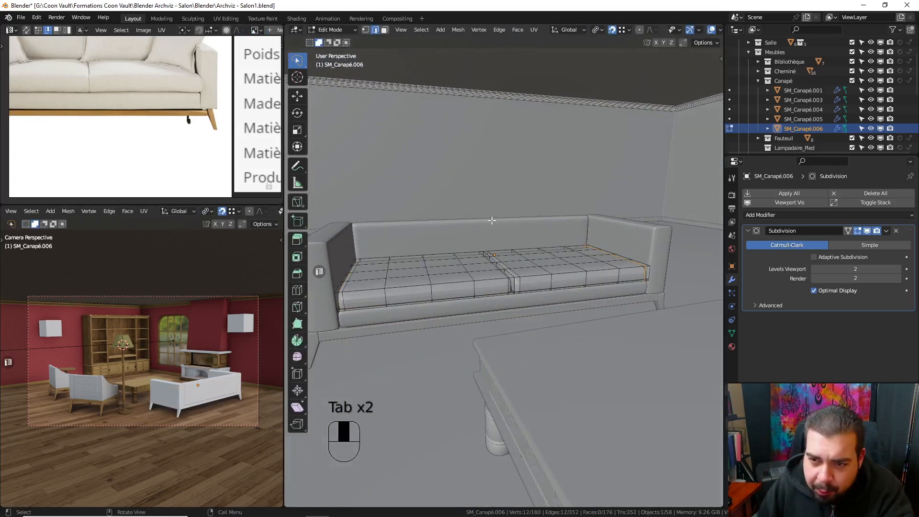
middle_drag(482, 212, 474, 282)
key(KP_7)
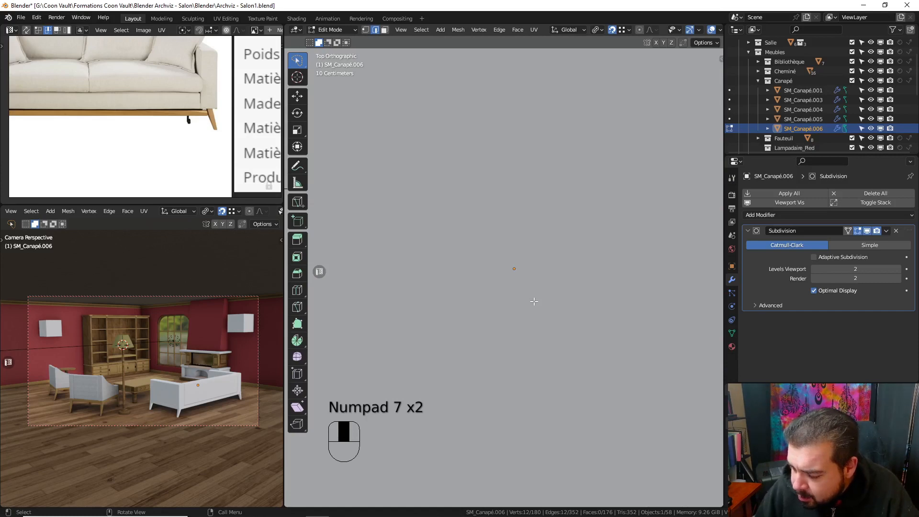
key(KP_Divide)
middle_drag(515, 288, 494, 297)
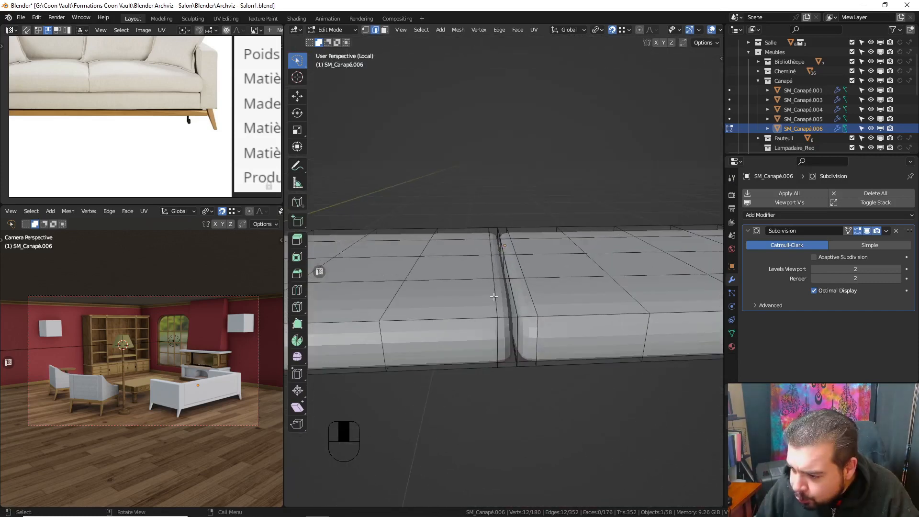
- Select the top edge path along the gap between the two cushions and enable proportional editing
click(494, 297)
alt+shift+click(494, 297)
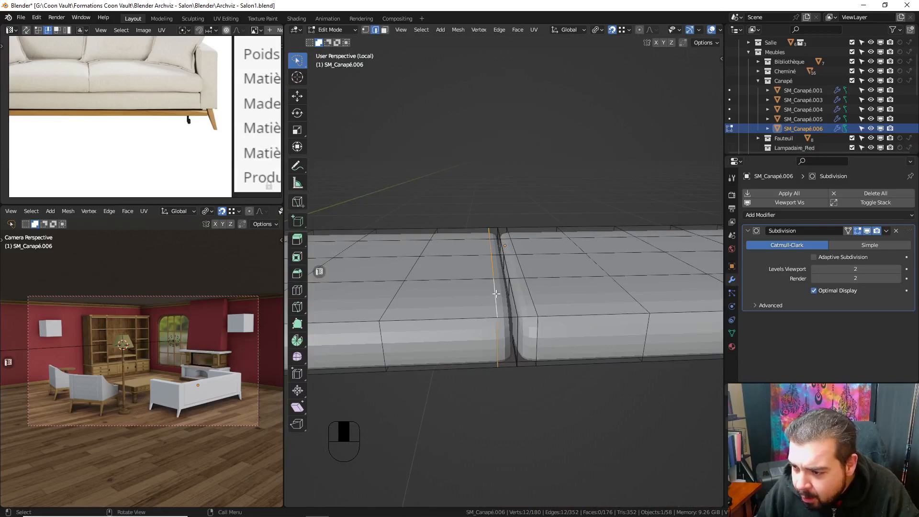
middle_drag(495, 261, 487, 312)
click(486, 370)
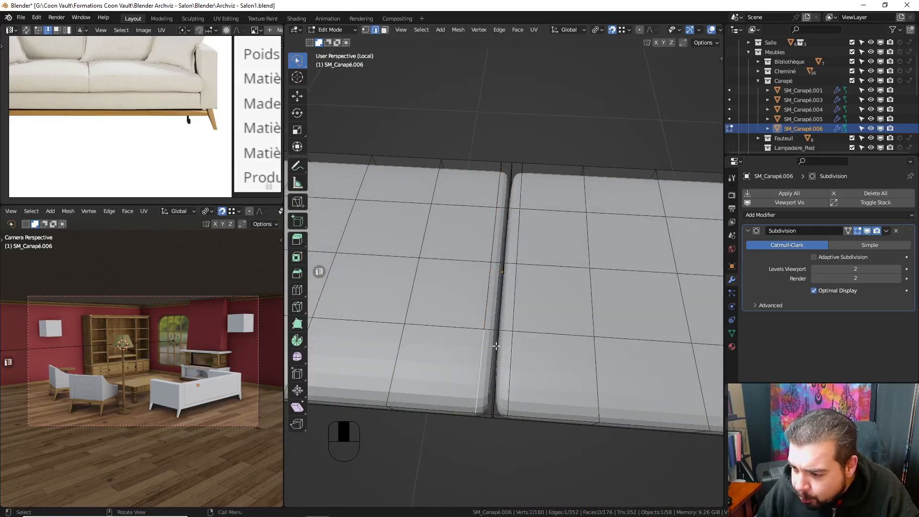
ctrl+click(496, 383)
middle_drag(506, 367, 513, 335)
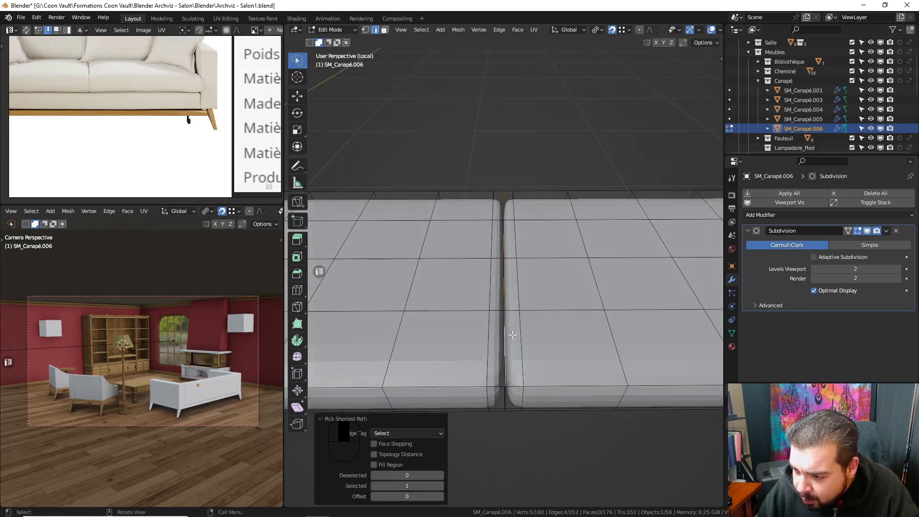
click(639, 30)
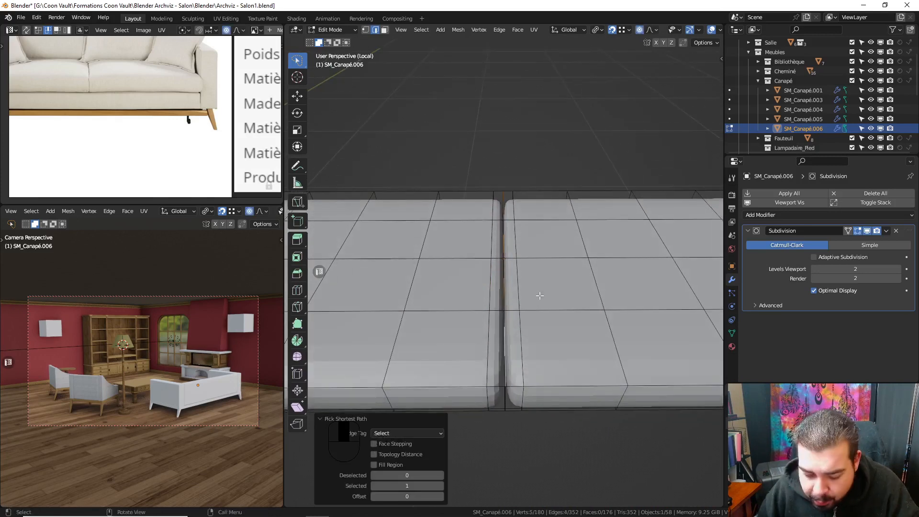
- Try raising the selected edges along Z with smooth proportional falloff, reducing its size to about 0.22 m
key(g)
key(z)
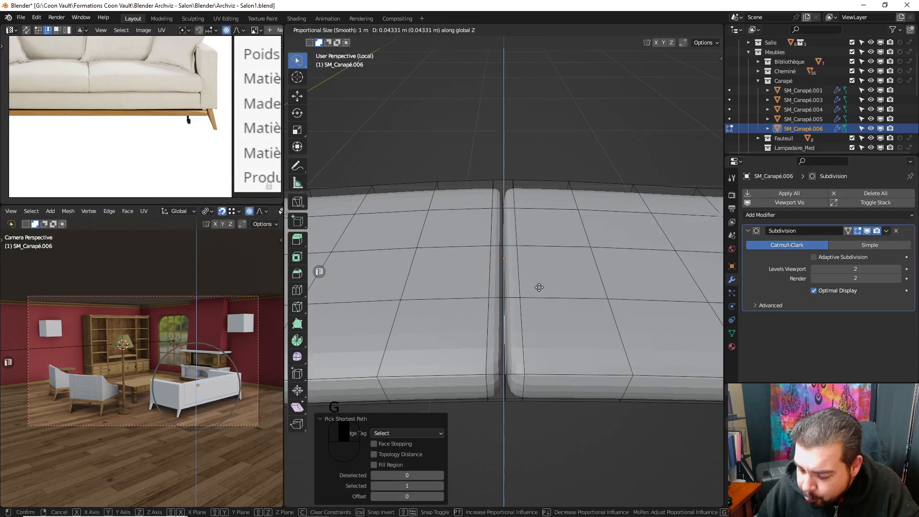
click(535, 287)
key(KP_1)
key(g)
key(z)
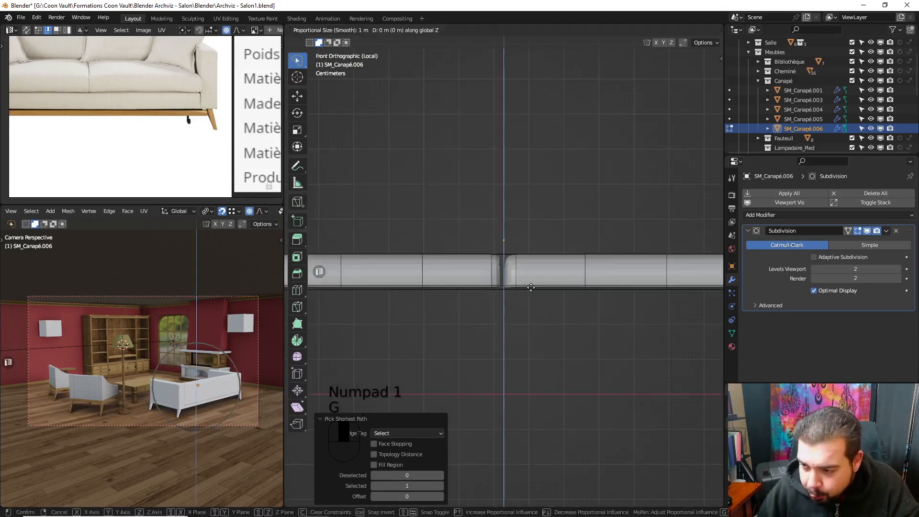
scroll(531, 287, down, 3)
scroll(531, 287, up, 3)
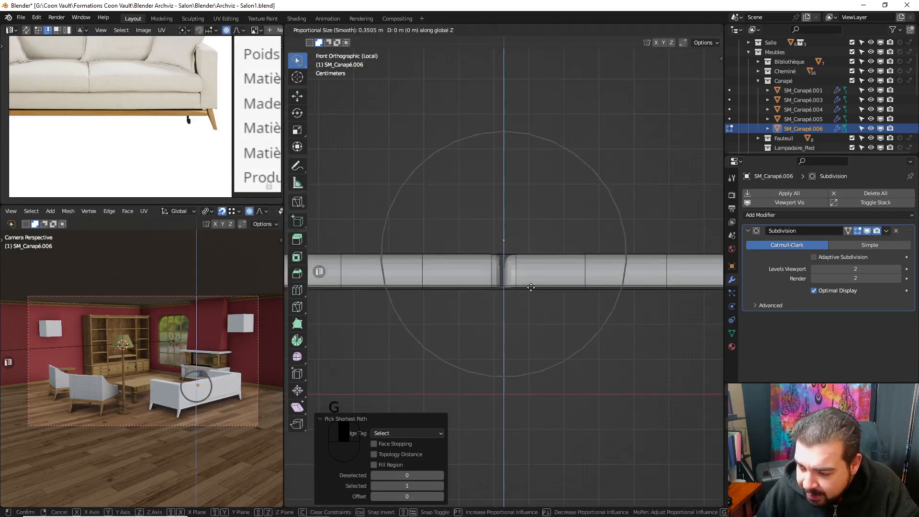
scroll(531, 287, down, 6)
scroll(531, 287, up, 5)
scroll(531, 287, up, 5)
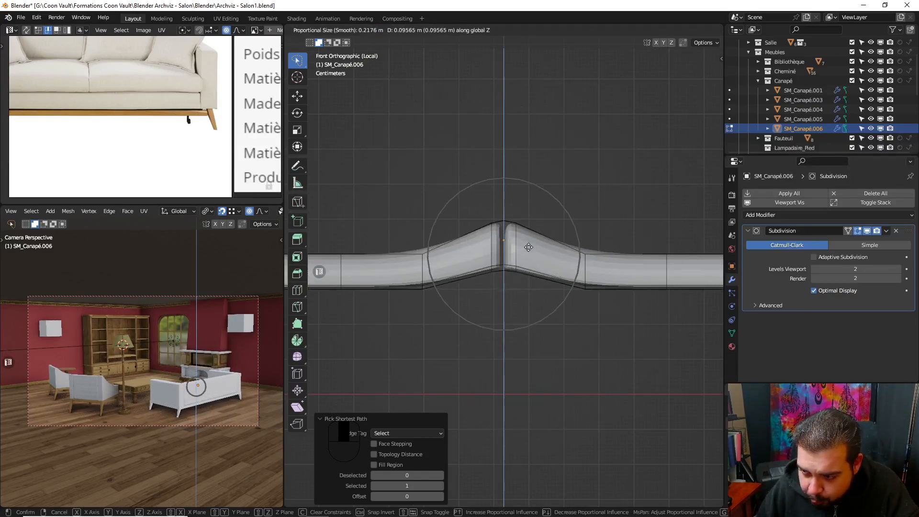
key(Escape)
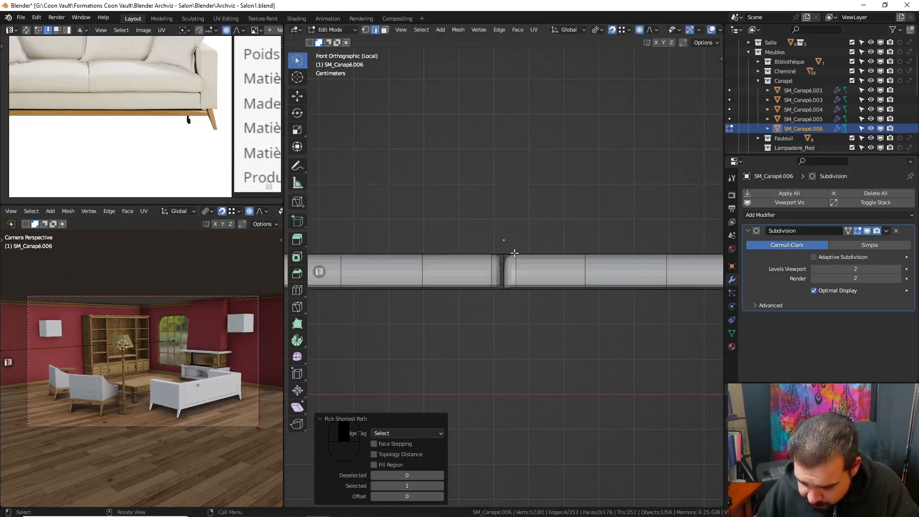
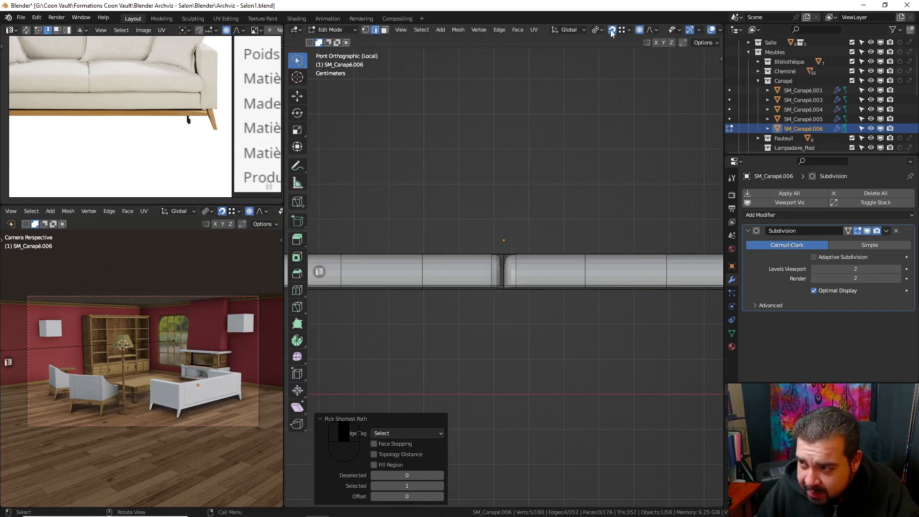
- Limit proportional editing to connected geometry and raise the left cushion's gap edges 0.1 m along Z, with a proportional size of about 0.076 m
click(653, 30)
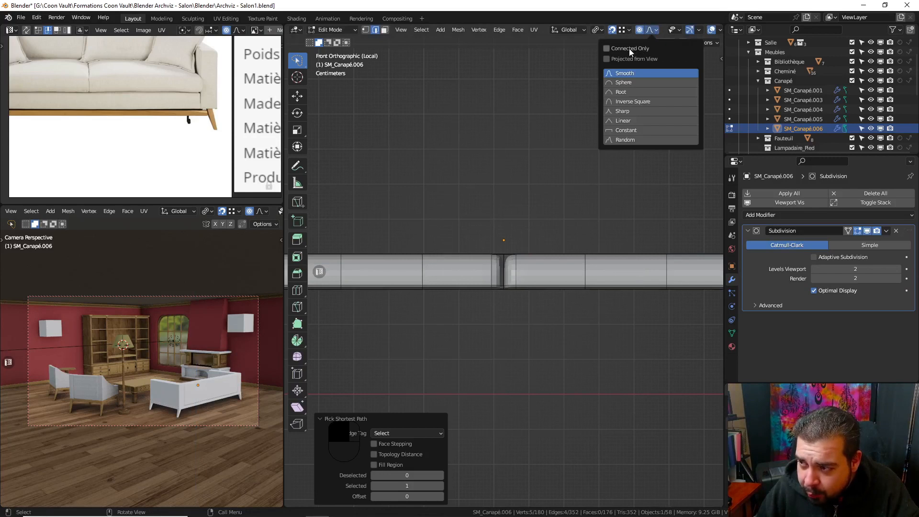
key(g)
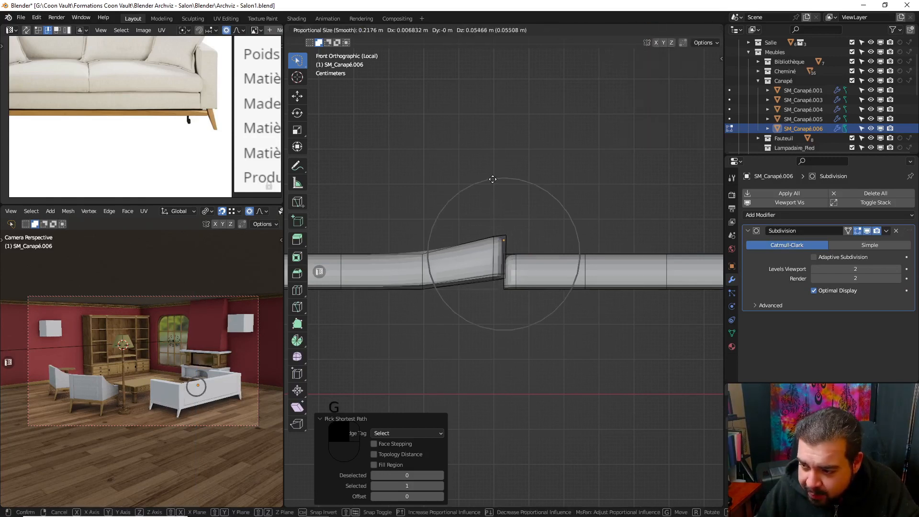
scroll(486, 187, up, 6)
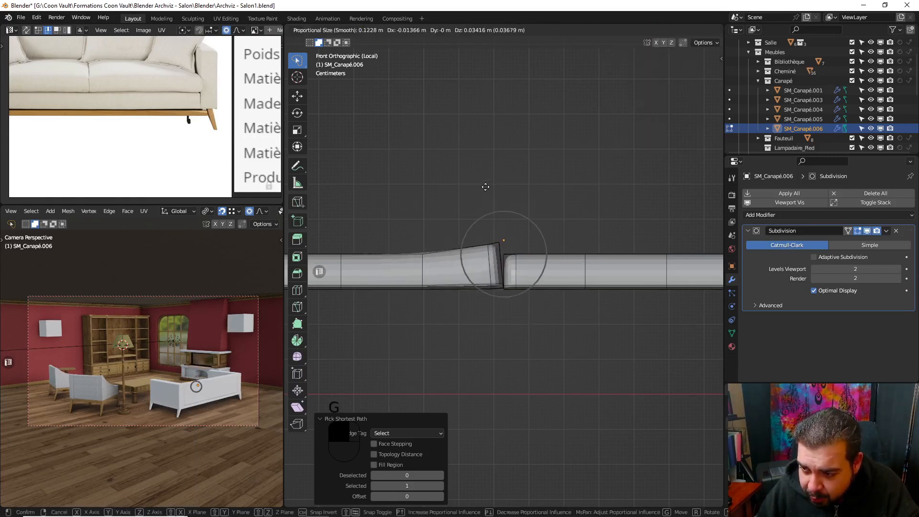
scroll(485, 185, up, 2)
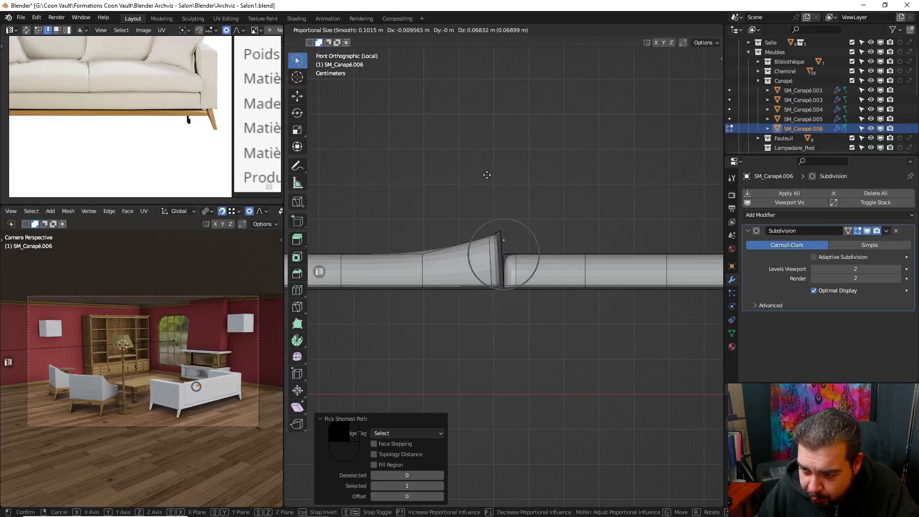
scroll(487, 175, up, 3)
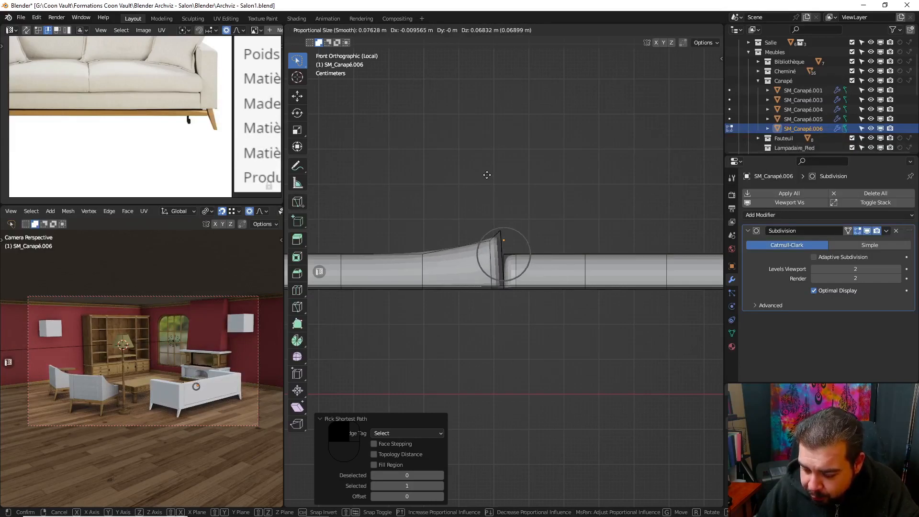
text(.1)
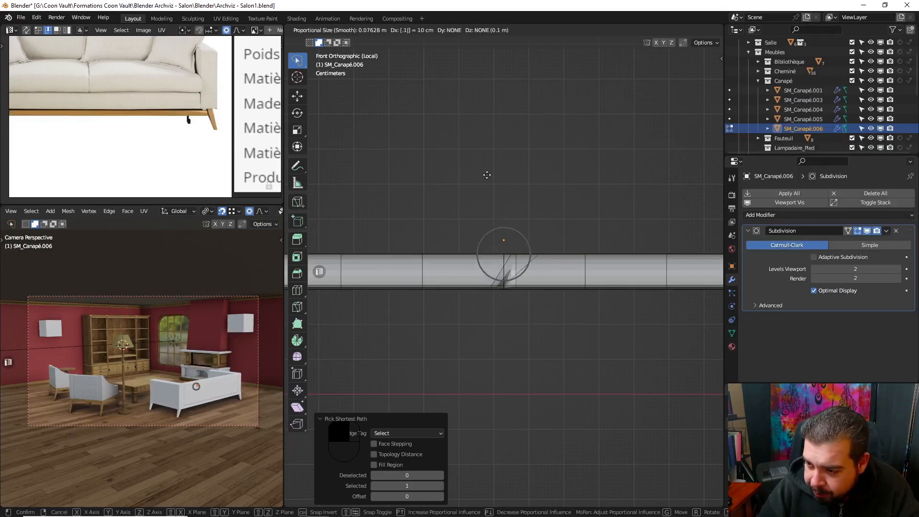
text(z)
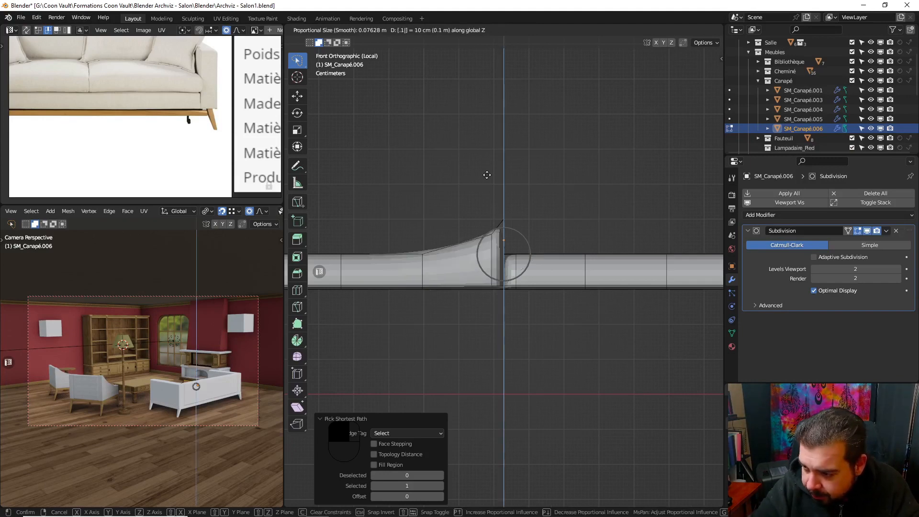
key(Return)
- Select the right cushion's top edge path along the gap and raise it 0.1 m along Z
middle_drag(524, 211, 496, 280)
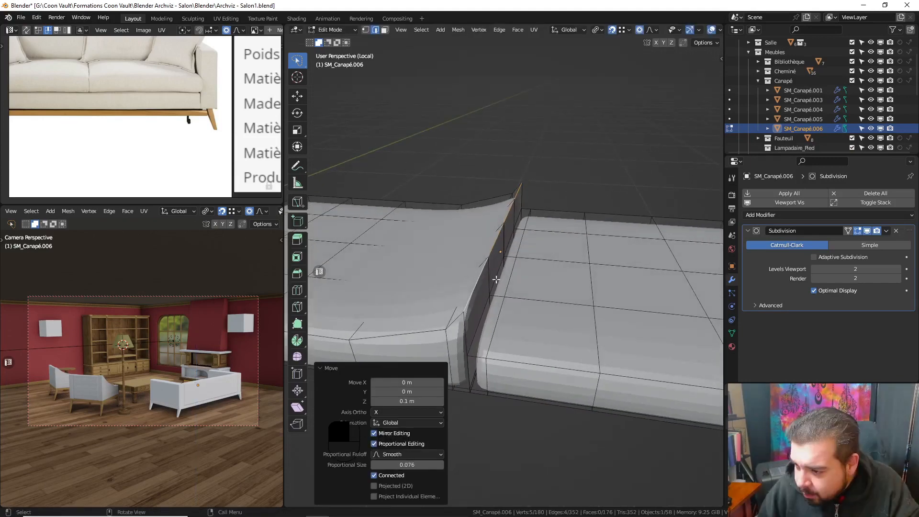
ctrl+click(528, 214)
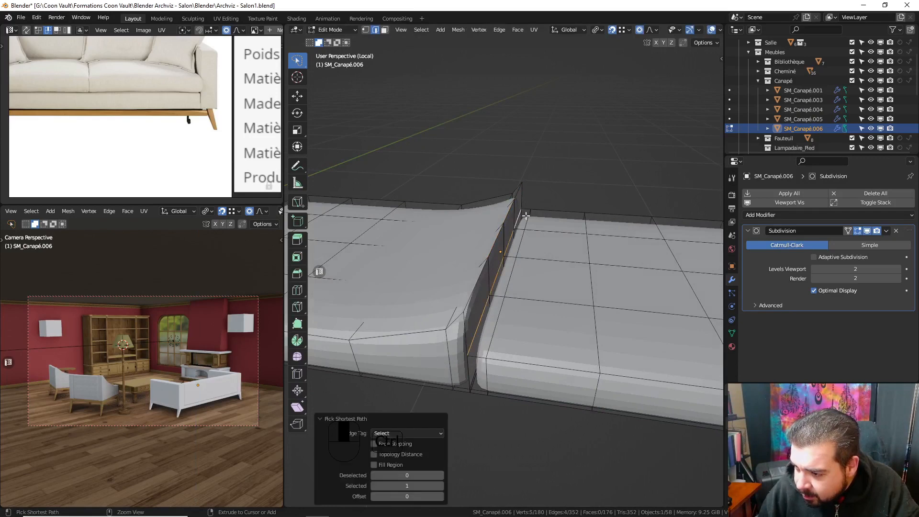
key(g)
key(z)
key(period)
key(1)
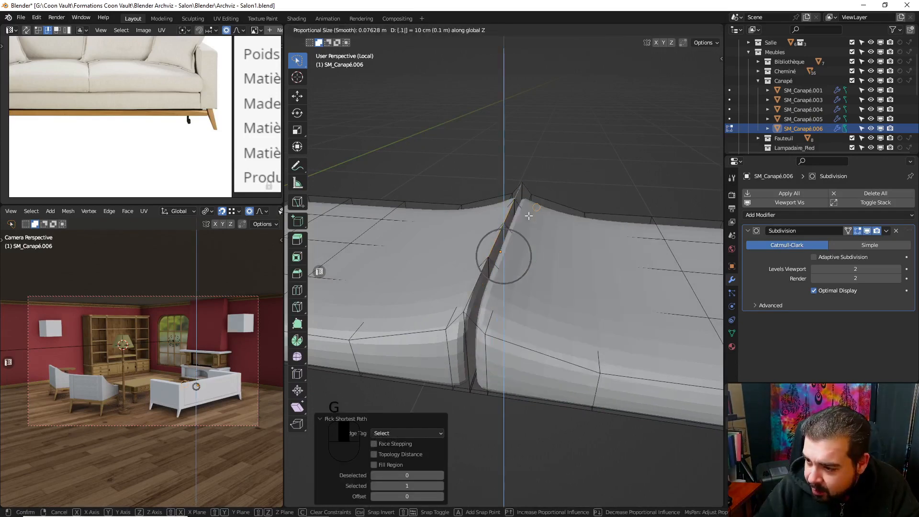
key(Return)
- Select the left cushion's next crosswise top edge path away from the gap and raise it 0.05 m along Z
middle_drag(529, 216, 521, 248)
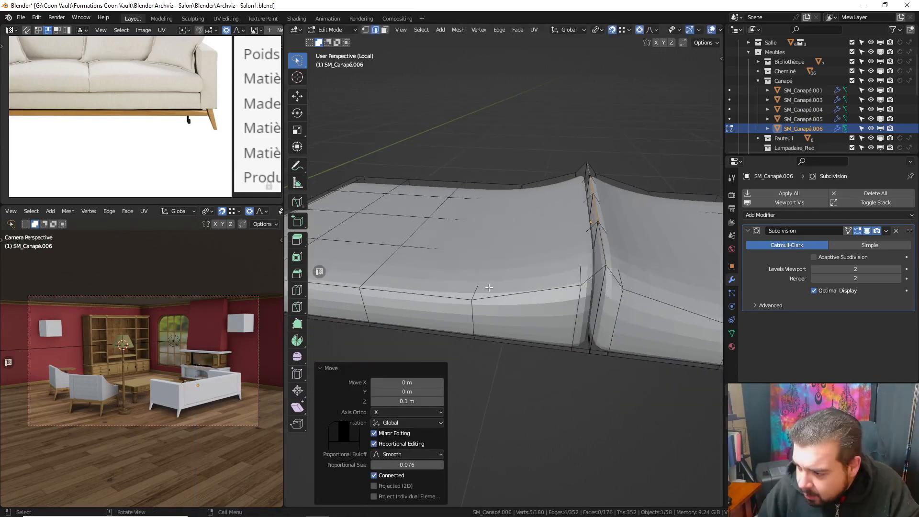
click(474, 287)
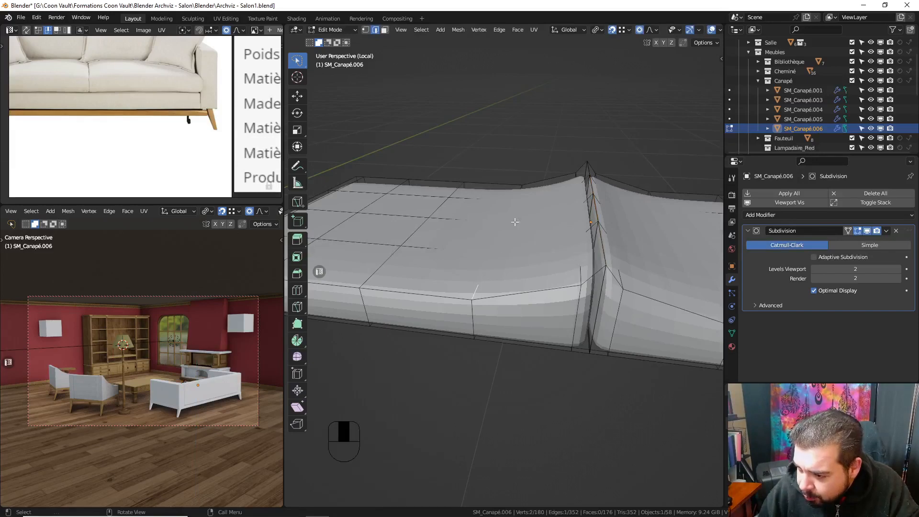
ctrl+click(520, 186)
key(ctrl+z)
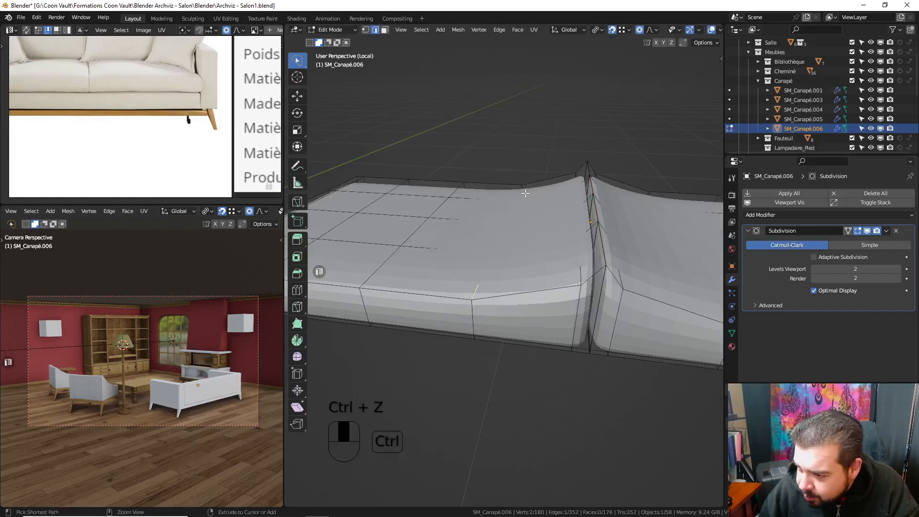
ctrl+click(521, 189)
key(KP_1)
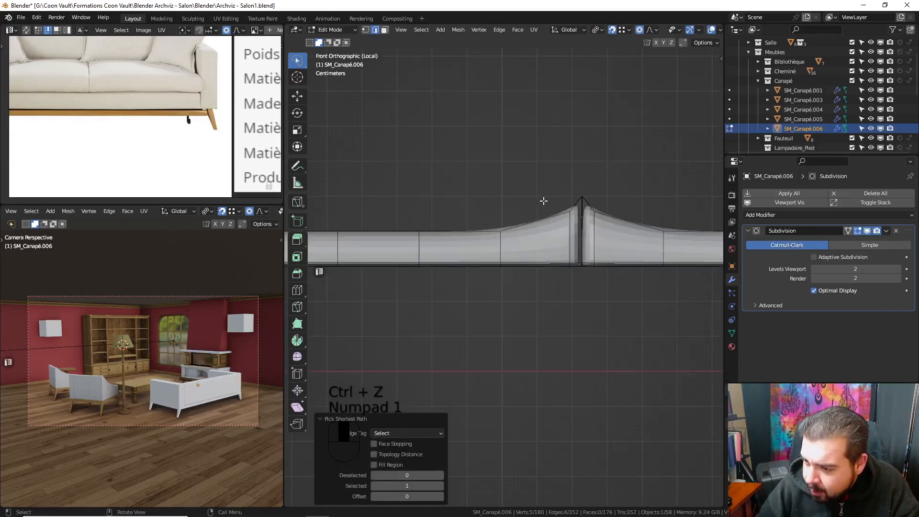
key(g)
key(z)
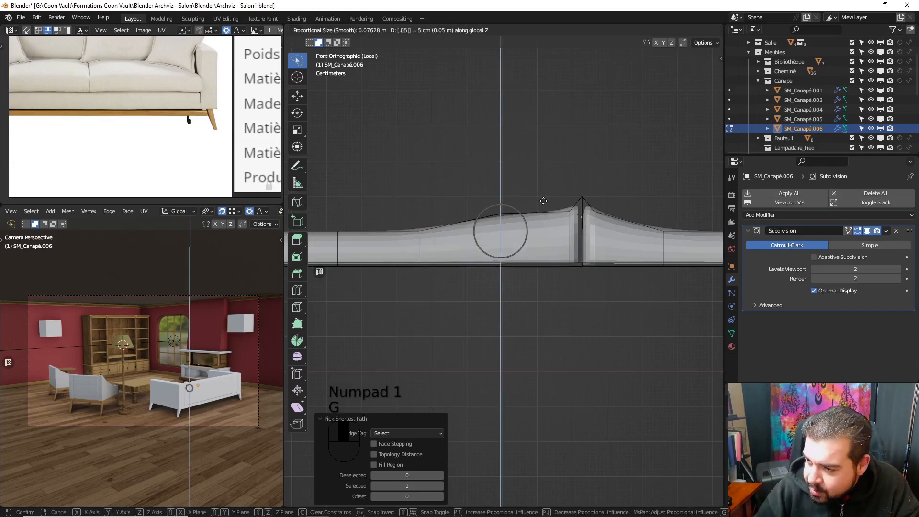
click(544, 200)
- Select the right cushion's next crosswise top edge path away from the gap and raise it 0.05 m along Z
shift+middle_drag(552, 223, 451, 284)
click(580, 311)
ctrl+click(578, 207)
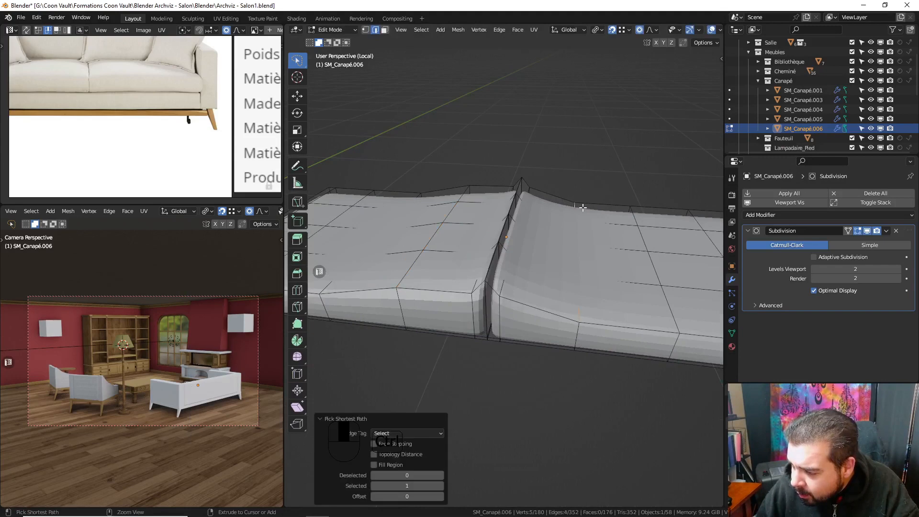
key(g)
key(z)
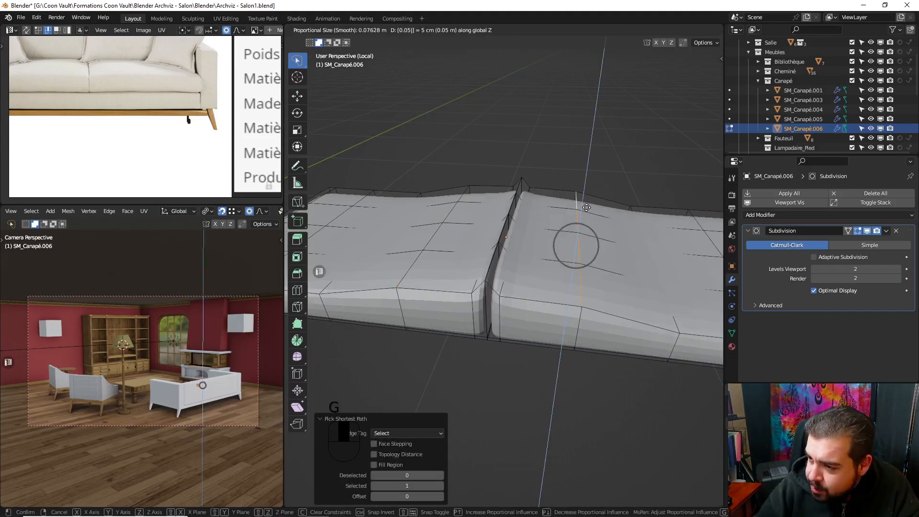
click(586, 203)
- Select the right cushion's following crosswise top edge path, one row farther from the gap
middle_drag(581, 213, 539, 229)
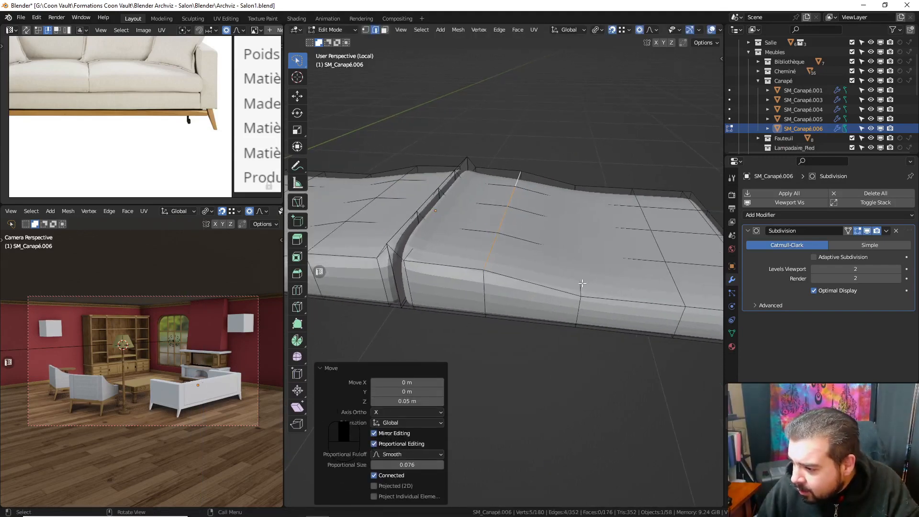
click(588, 237)
ctrl+click(580, 187)
key(ctrl+z)
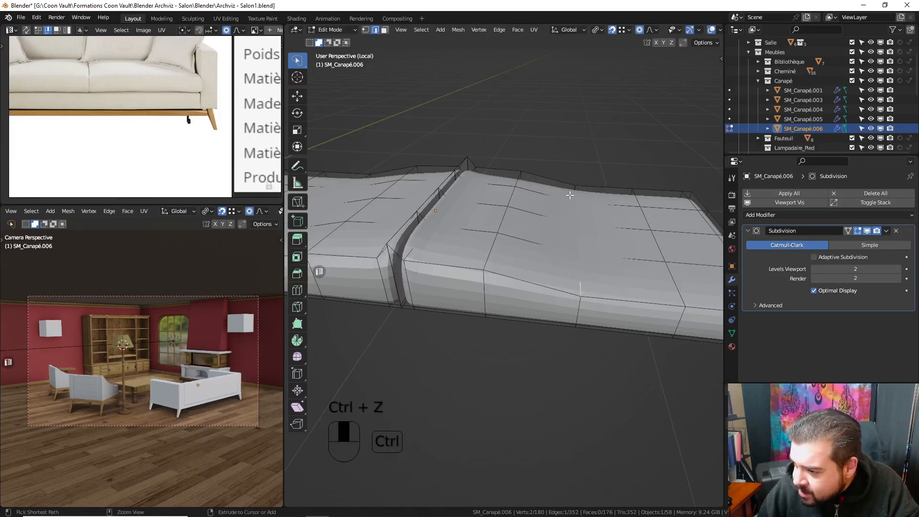
ctrl+click(572, 192)
key(f)
key(g)
right_click(523, 196)
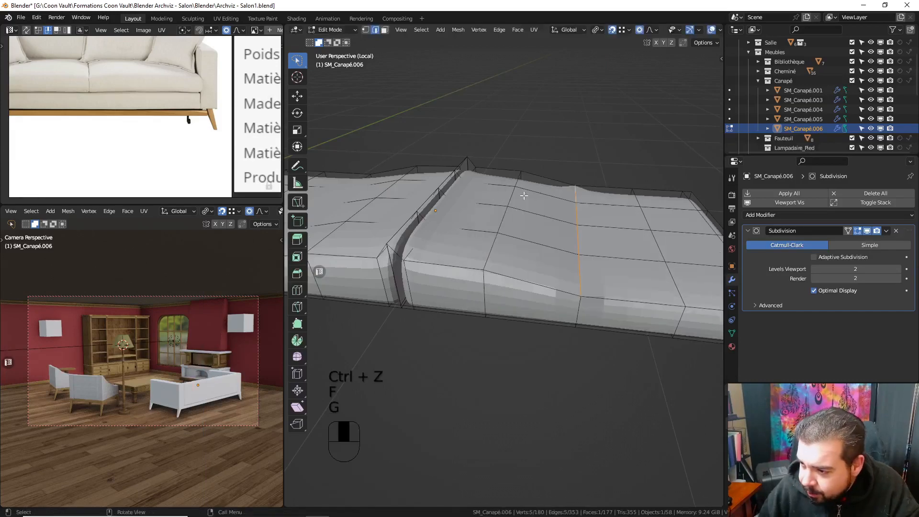
key(g)
key(z)
click(524, 196)
key(ctrl+z)
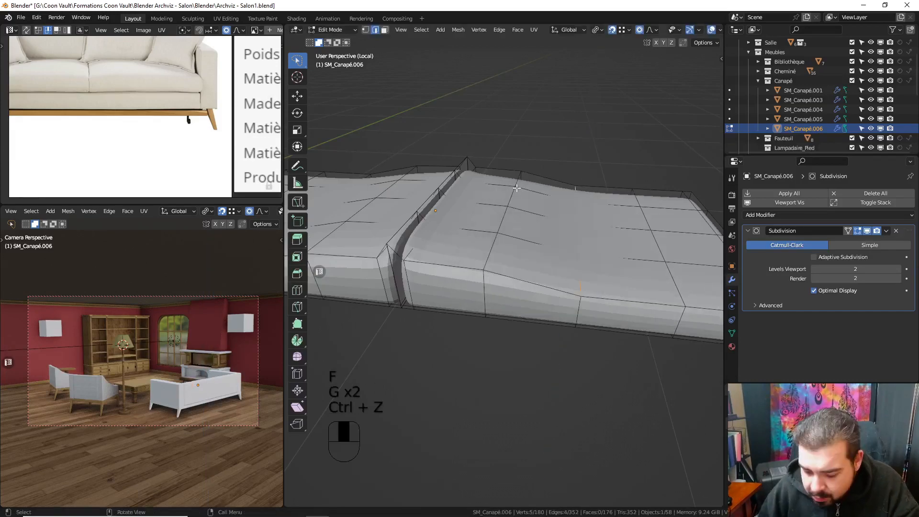
- Raise the sunken middle row of top edges on the right and left seat cushions by 0.025 m along Z
text(gz0.025)
key(Return)
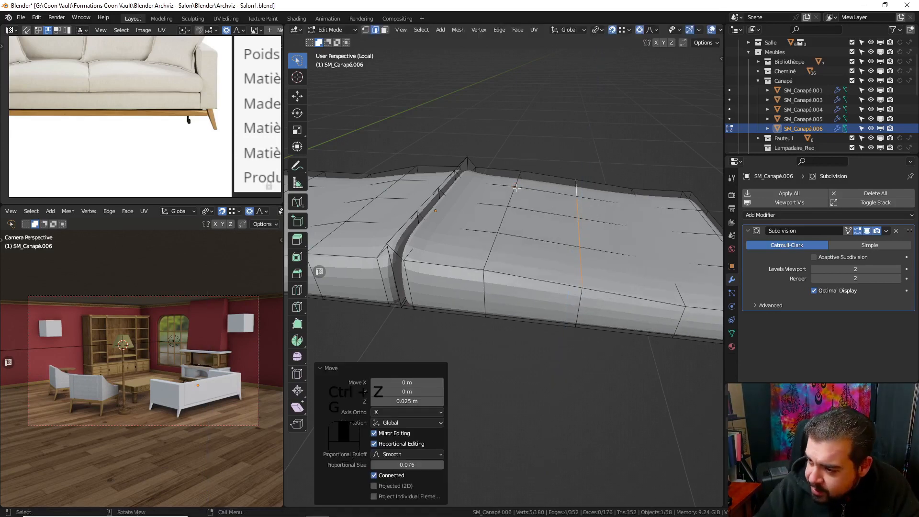
middle_drag(517, 187, 487, 232)
ctrl+click(507, 185)
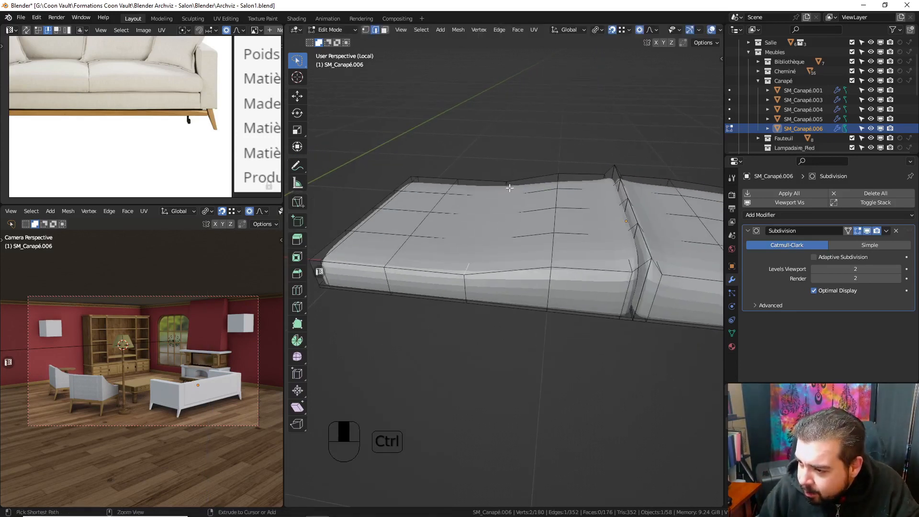
text(gz0.25)
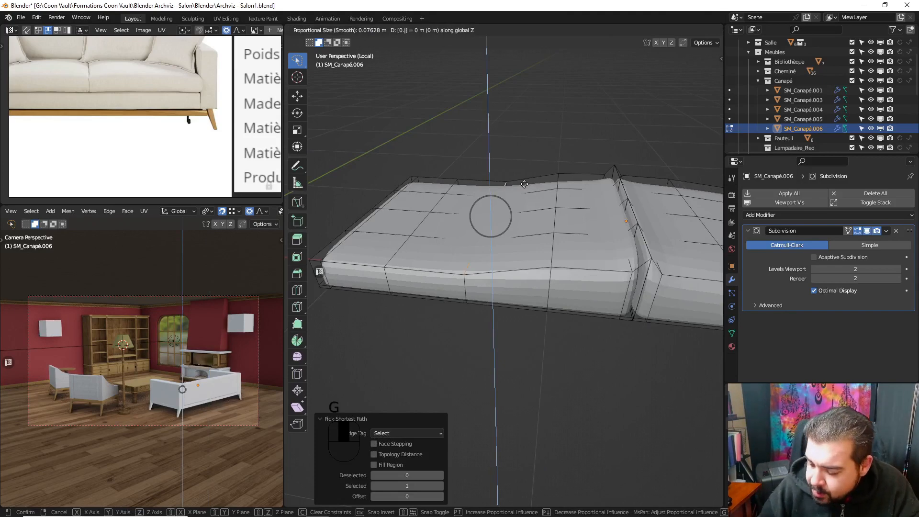
key(BackSpace)
key(BackSpace)
key(BackSpace)
key(BackSpace)
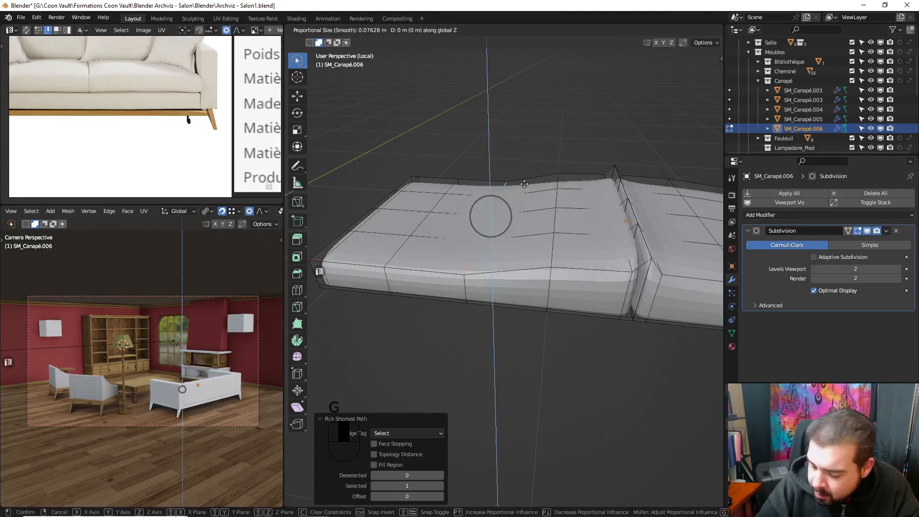
text(0.025)
key(Return)
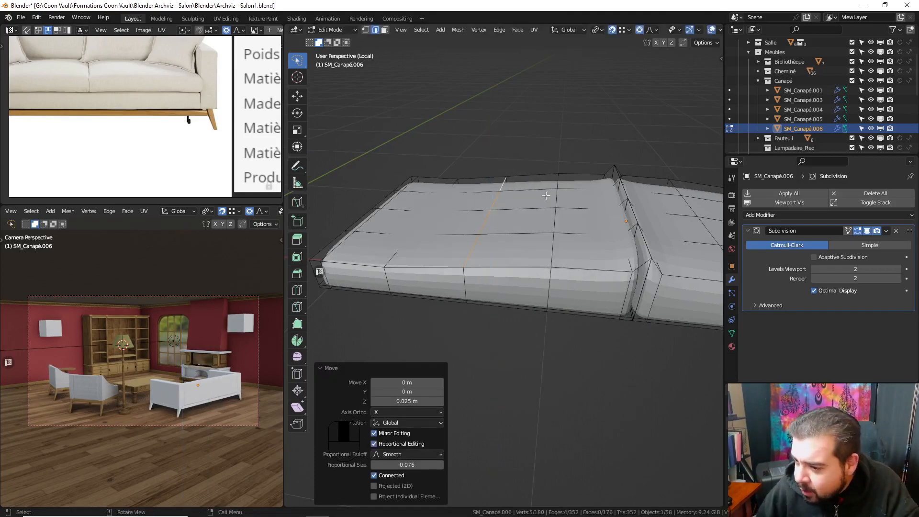
- Lower the left cushion's raised row of edges beside the central gap along Z to level it with the cushion top
key(Tab)
middle_drag(546, 196, 548, 229)
key(Tab)
click(513, 237)
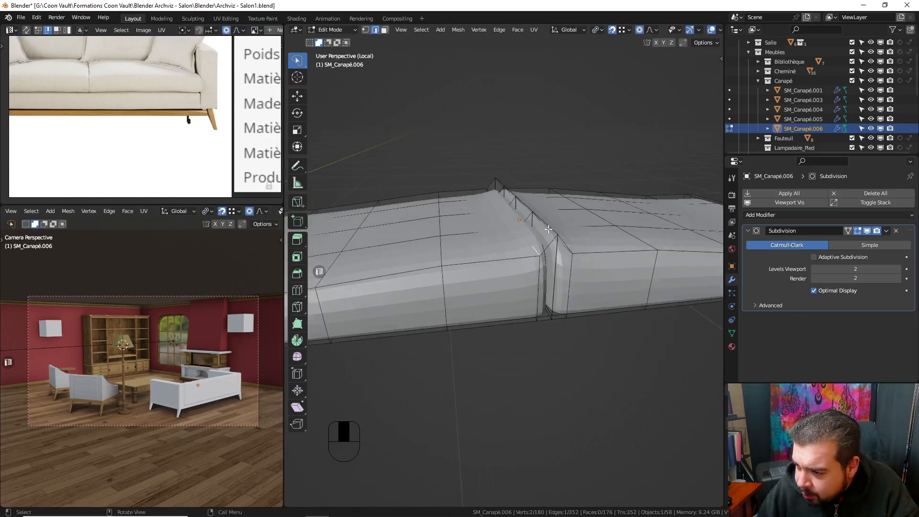
ctrl+click(502, 183)
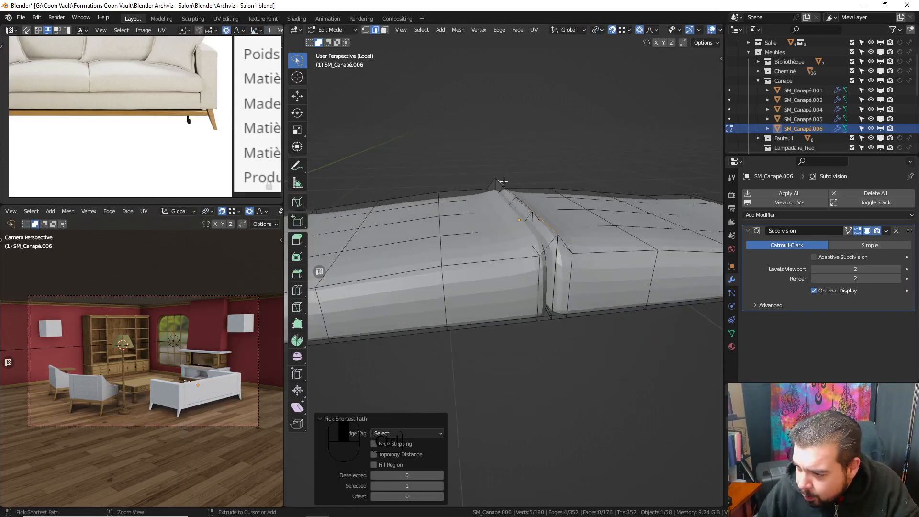
key(g)
key(z)
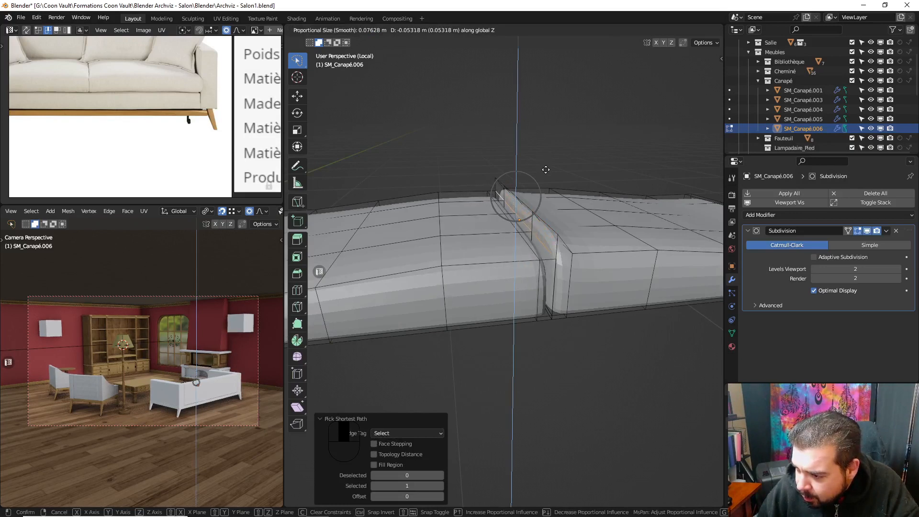
click(557, 133)
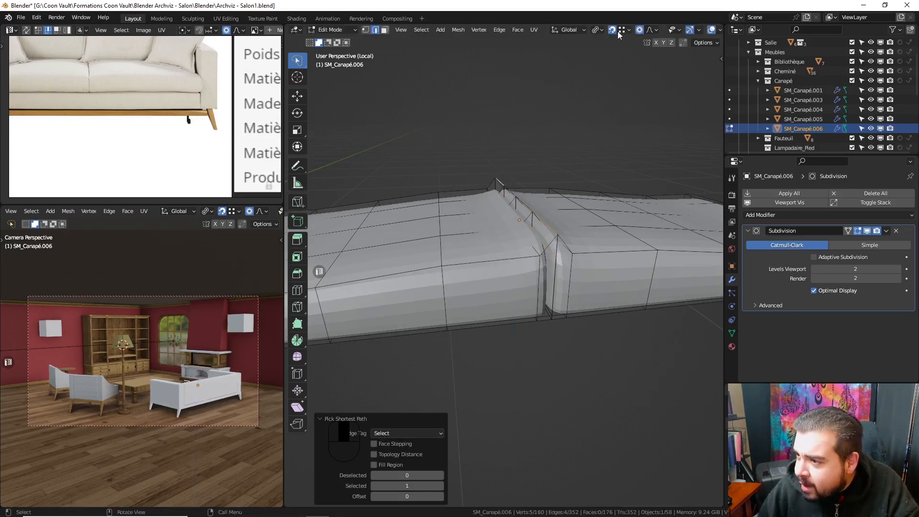
key(g)
key(z)
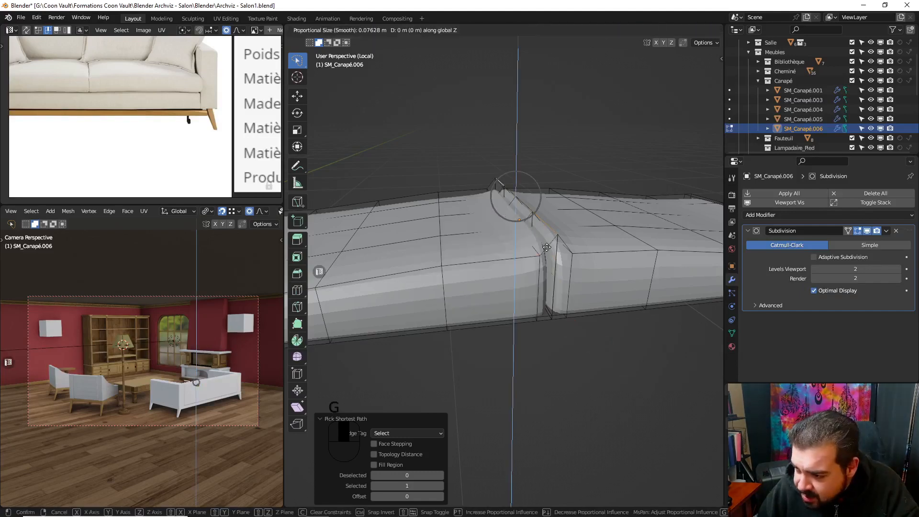
click(549, 245)
- Lower the right cushion's row of edges beside the central gap by about 0.053 m along Z and return to Object Mode
click(522, 186)
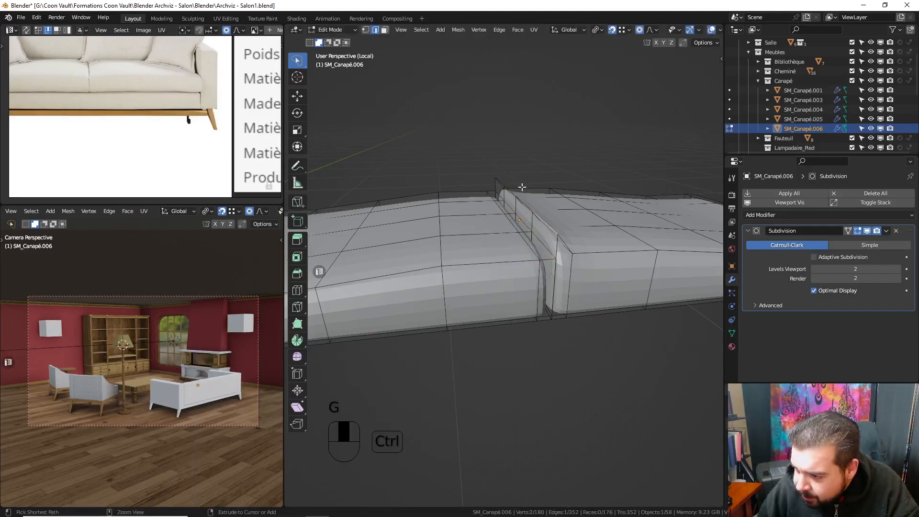
ctrl+click(501, 183)
key(g)
key(z)
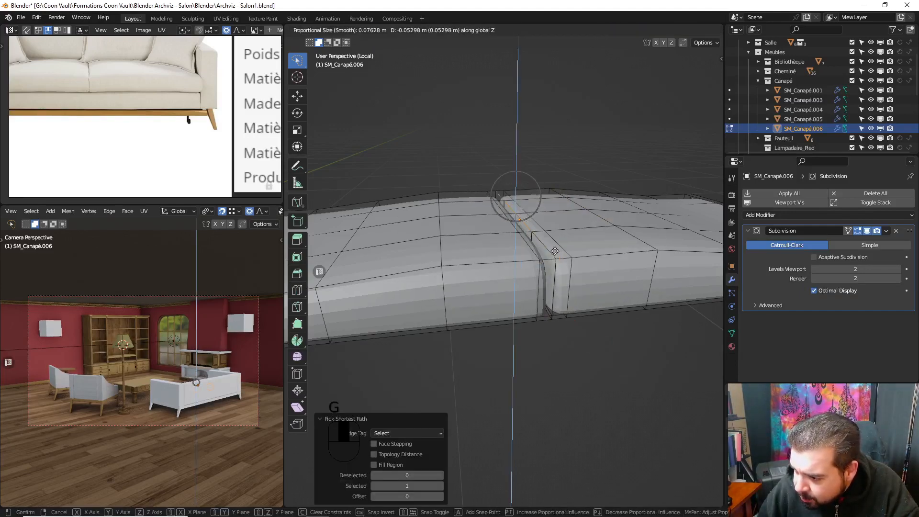
click(554, 253)
key(Tab)
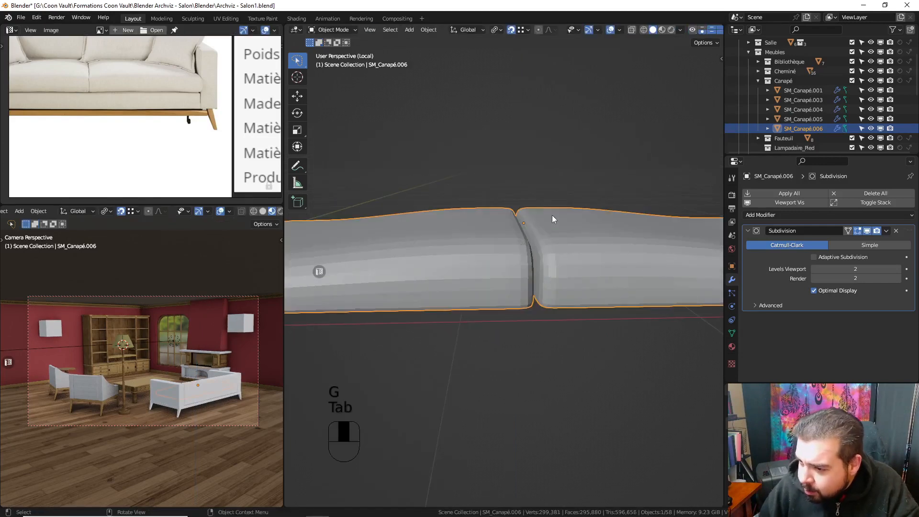
- Leave local view and raise the left cushion's top edge row nearest the armrest by about 0.018 m along Z
key(KP_Divide)
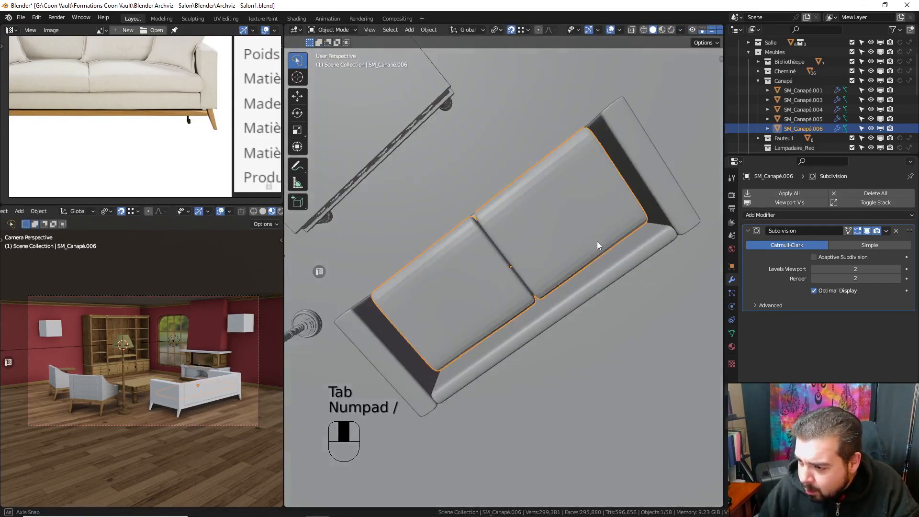
middle_drag(597, 249, 450, 171)
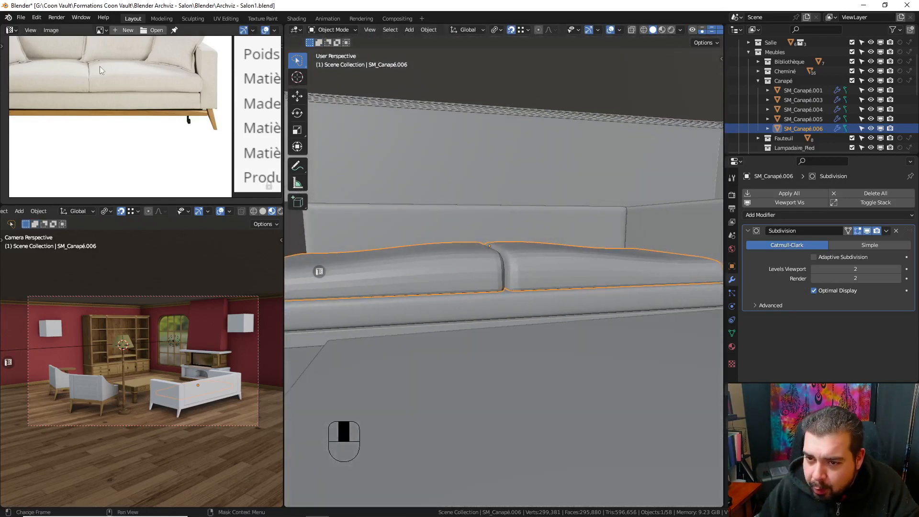
shift+middle_drag(487, 245, 536, 249)
key(Tab)
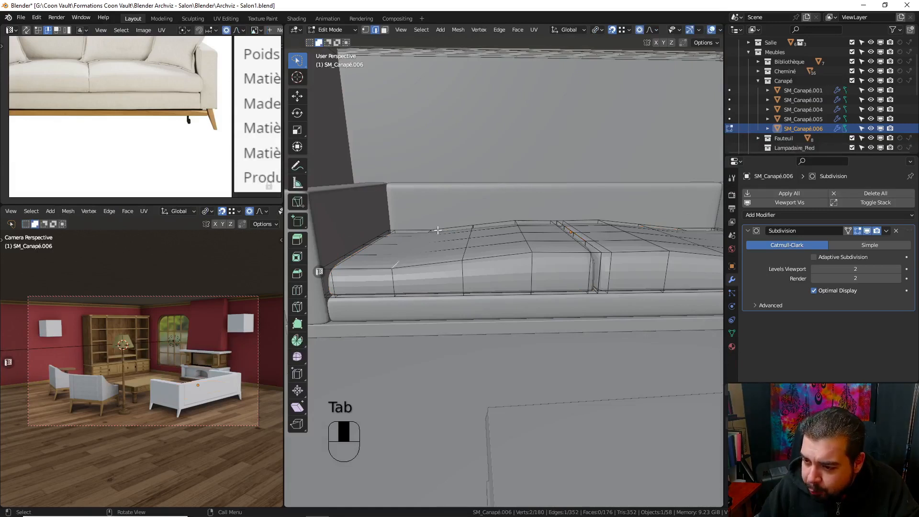
key(ctrl)
ctrl+click(427, 231)
key(ctrl+z)
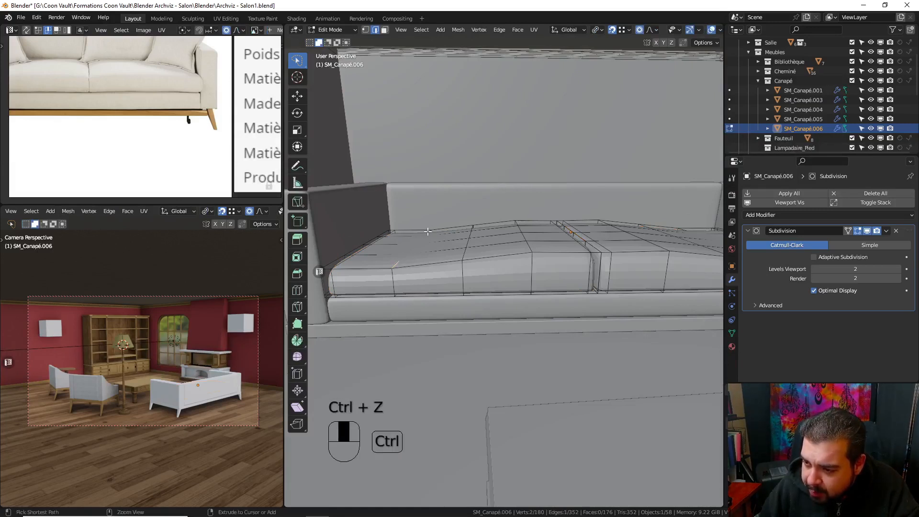
ctrl+click(433, 227)
key(g)
key(z)
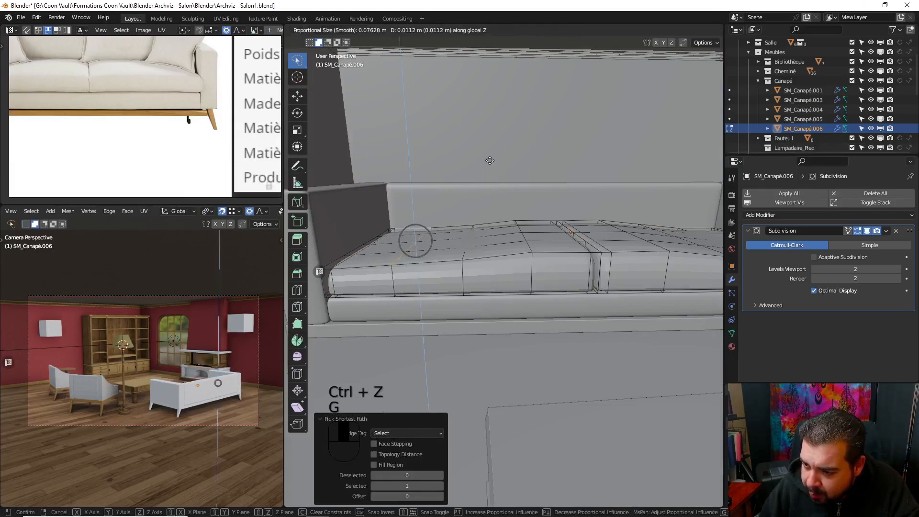
click(490, 160)
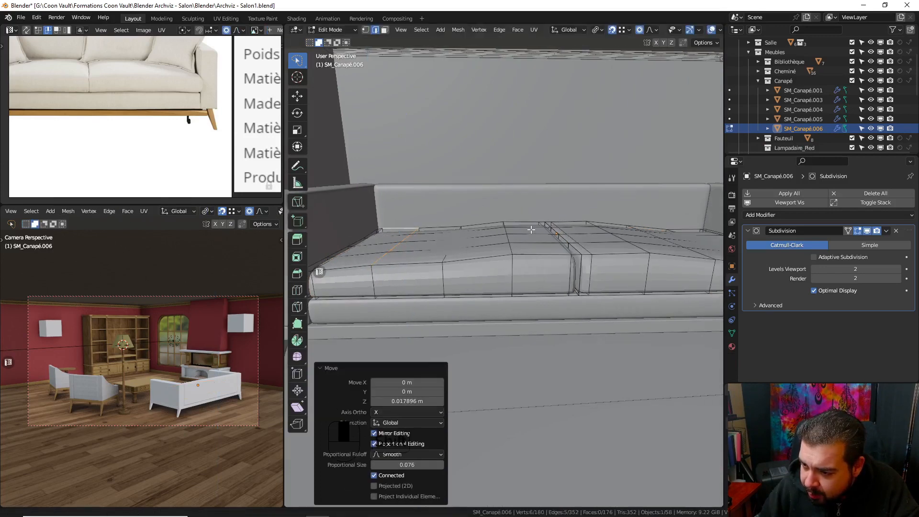
- Raise the right cushion's top edge row nearest the armrest slightly along Z and return to Object Mode
middle_drag(531, 230, 623, 260)
click(650, 267)
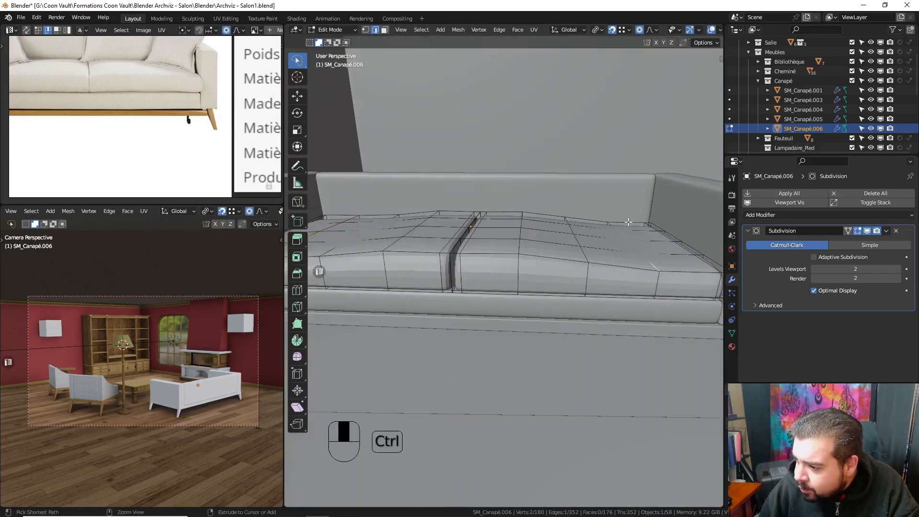
ctrl+click(612, 226)
key(g)
key(z)
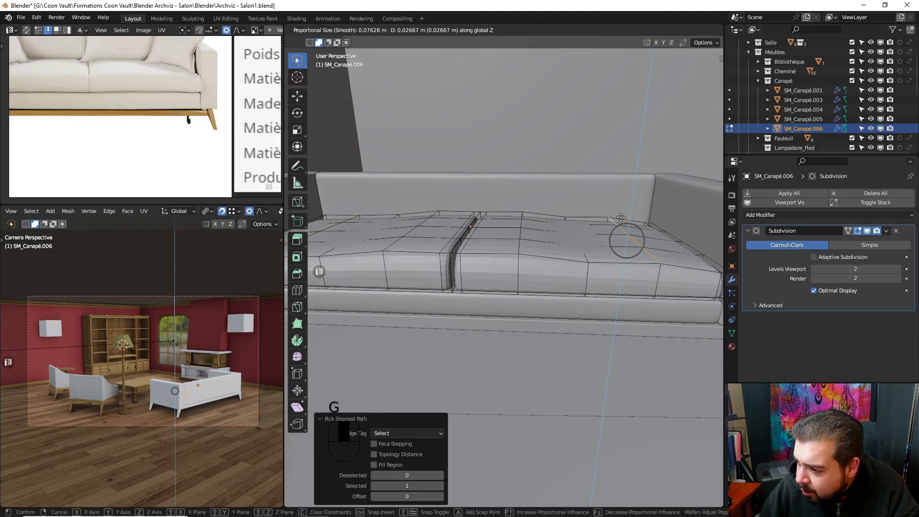
key(g)
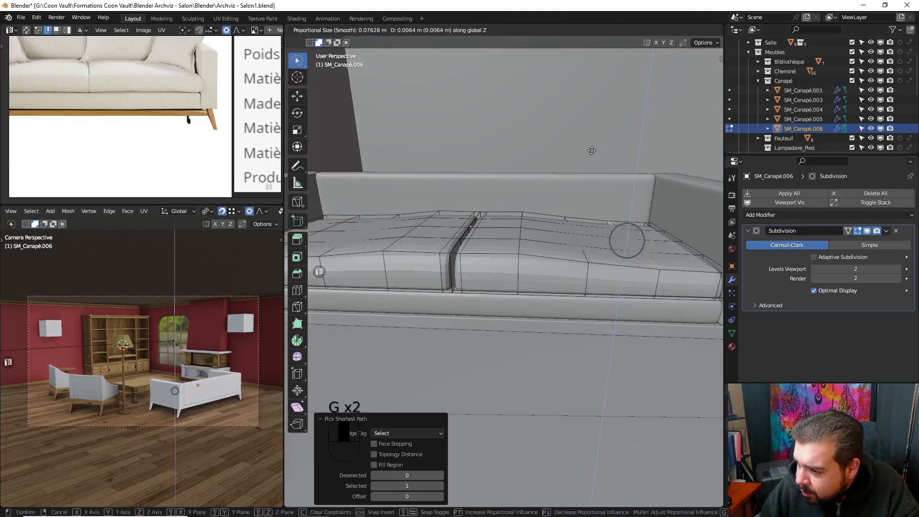
click(594, 151)
key(Tab)
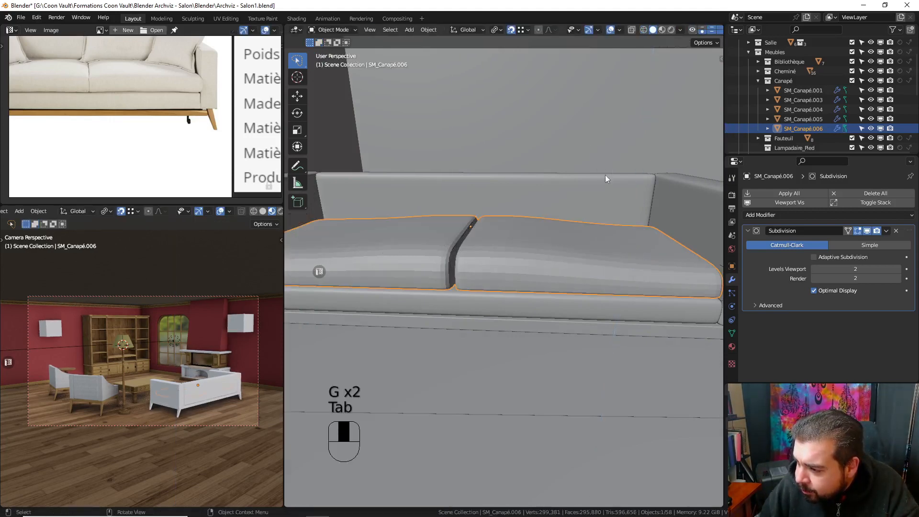
- Apply the seat cushions' rotation and scale, and set their origin to geometry
key(q)
click(541, 168)
key(q)
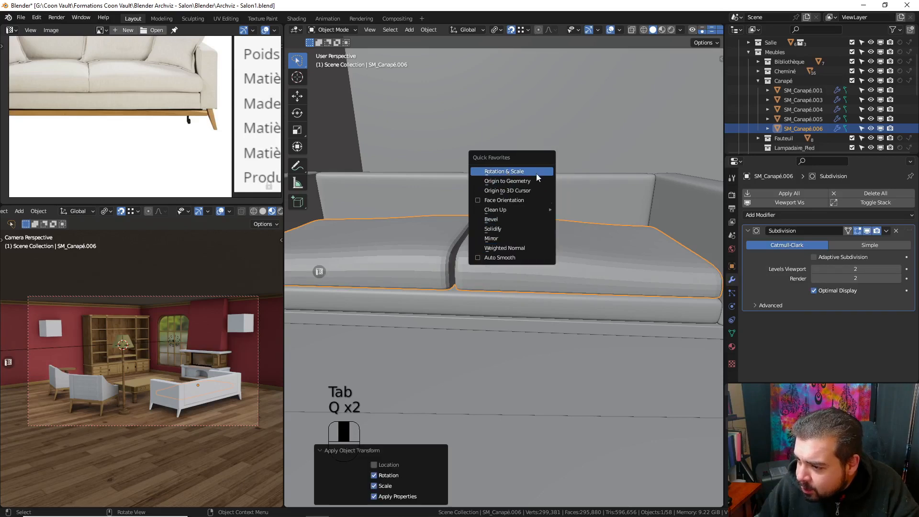
click(529, 182)
- Enable Auto Smooth on the seat cushions and add a Weighted Normal modifier
key(q)
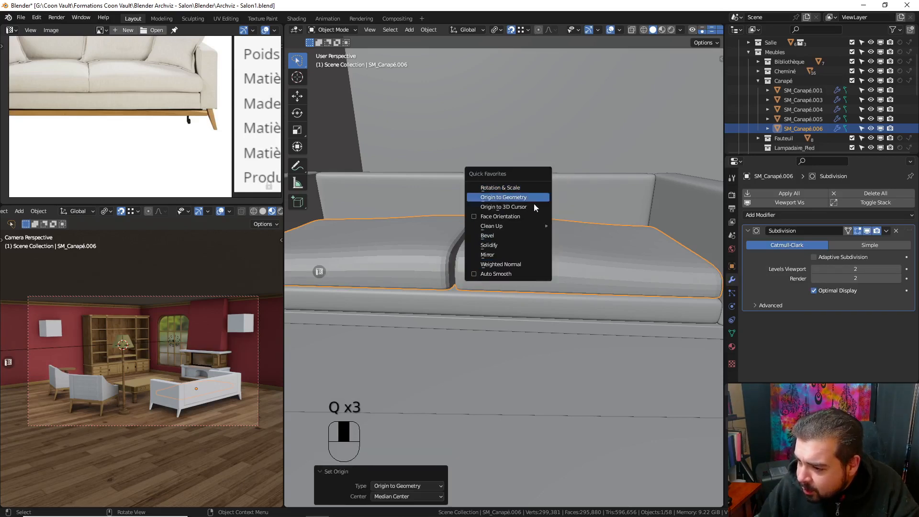
click(498, 271)
key(q)
click(467, 261)
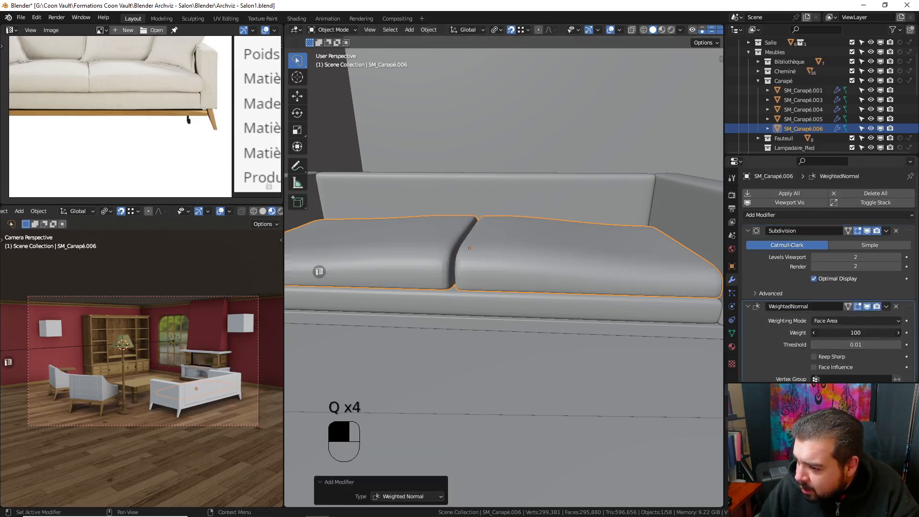
- Switch the seat cushions to Sculpt Mode and pull the left cushion's outer front corner slightly down with the Grab brush
middle_drag(474, 240, 489, 256)
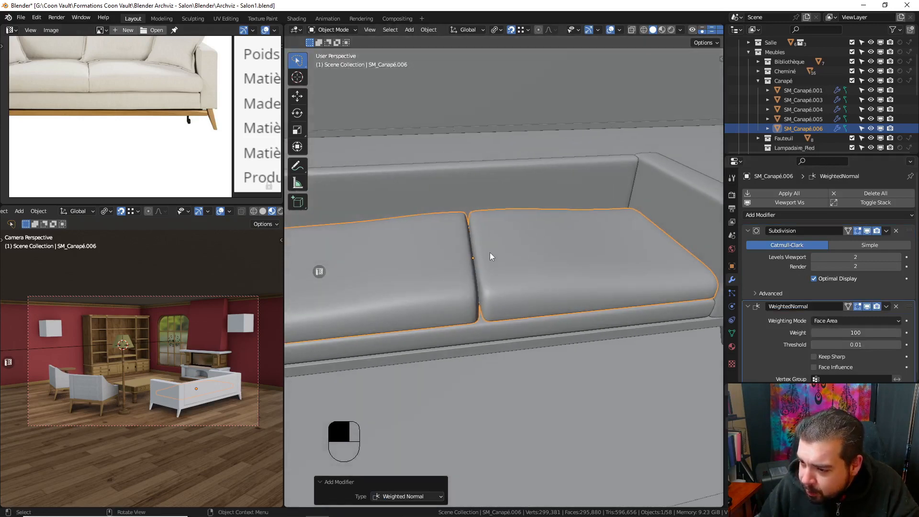
mouse_move(498, 205)
shift+middle_down()
mouse_move(526, 205)
mouse_move(493, 196)
shift+middle_up()
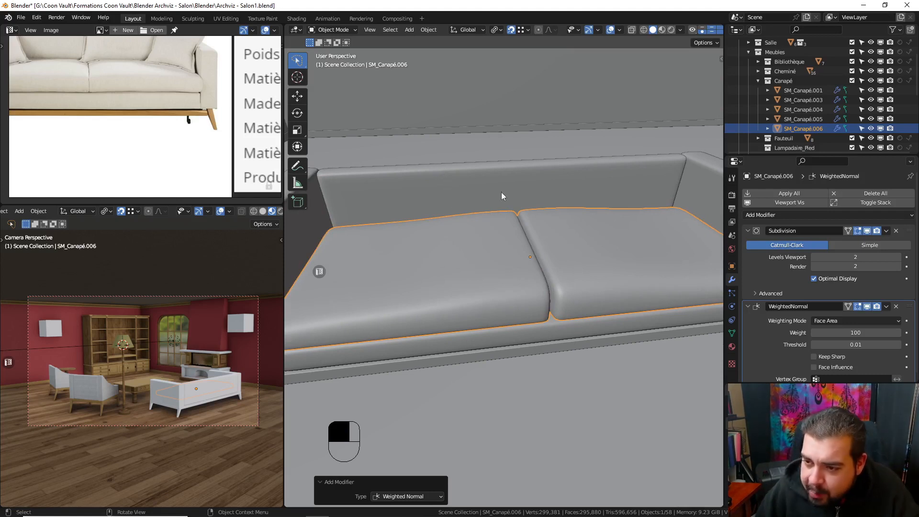
shift+middle_drag(461, 205, 517, 188)
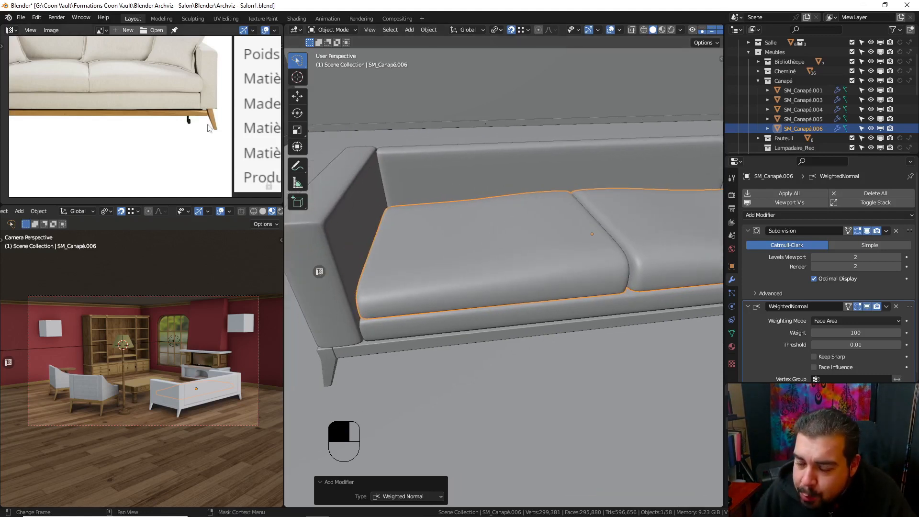
middle_drag(397, 160, 431, 148)
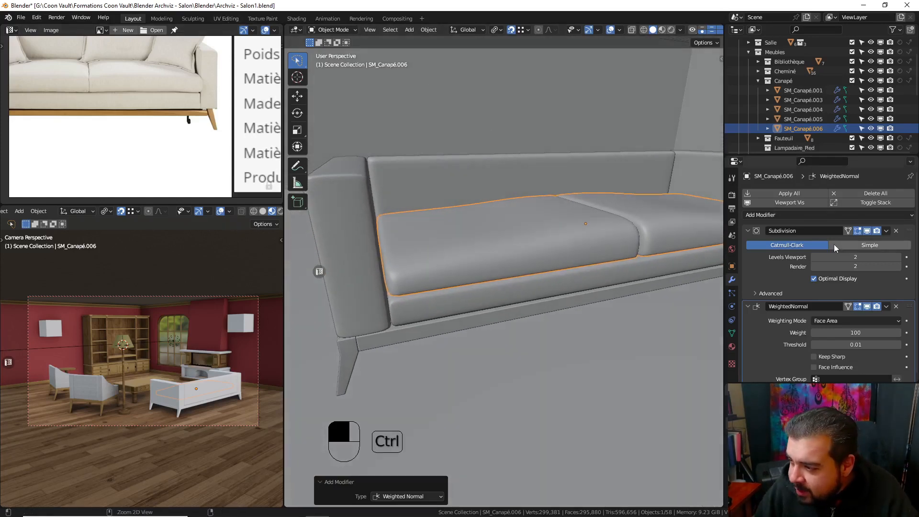
click(328, 29)
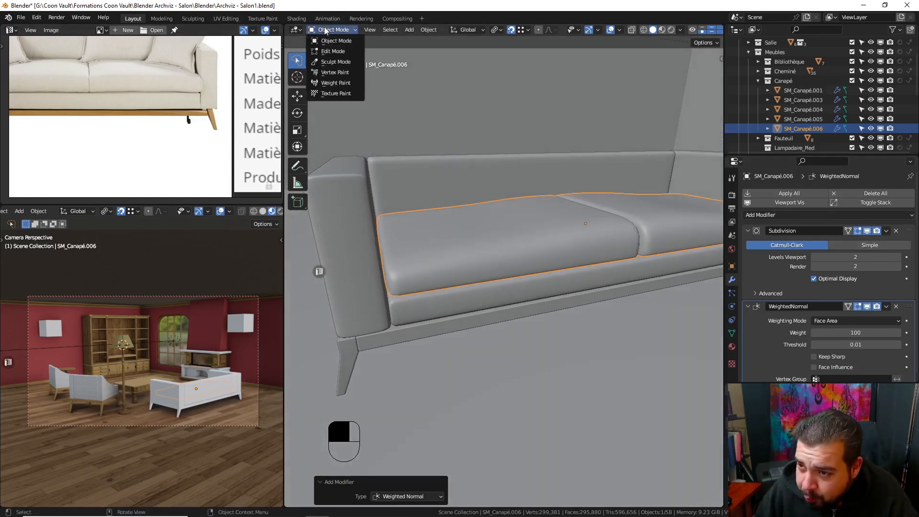
click(336, 62)
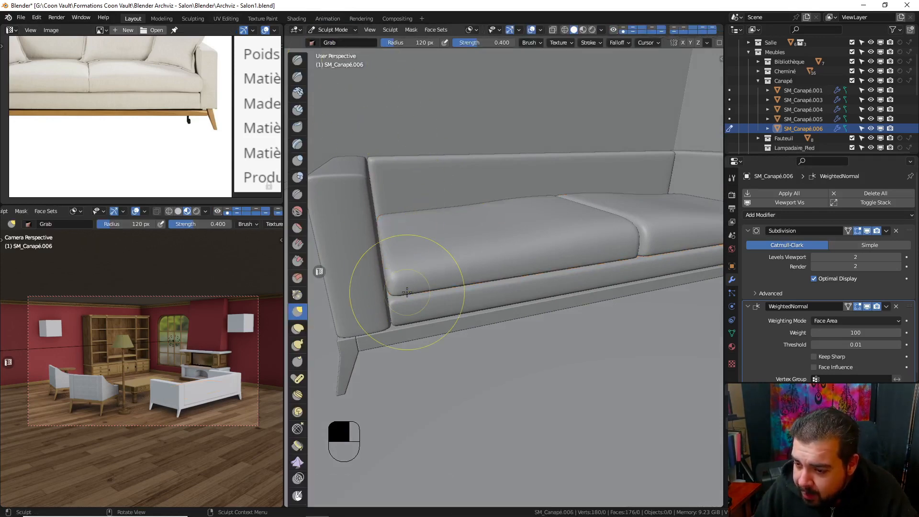
drag(389, 277, 389, 288)
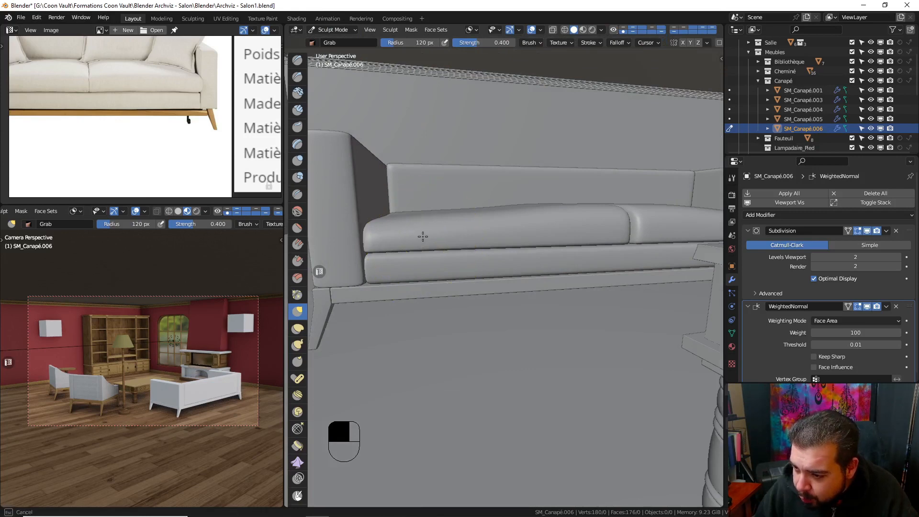
- Pull the left cushion's inner front side toward the right cushion with the Grab brush to narrow the gap
middle_drag(637, 198, 599, 234)
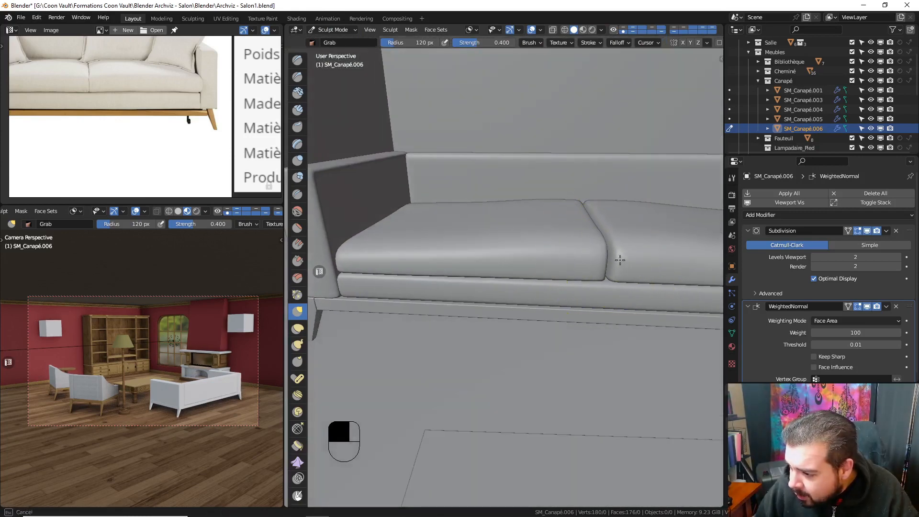
drag(595, 259, 615, 256)
mouse_move(610, 253)
middle_down()
mouse_move(581, 248)
mouse_move(579, 271)
middle_up()
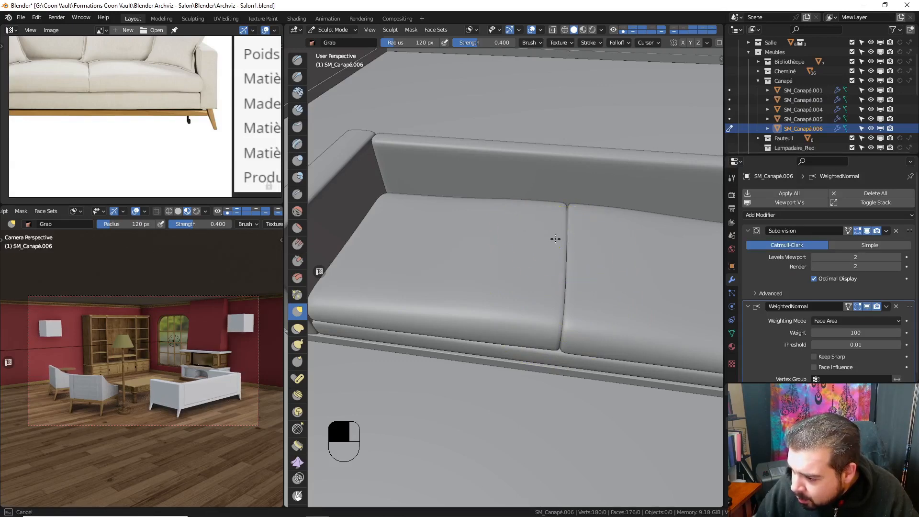
- Check the sculpted seat cushions from the front and above, and return them to Object Mode
middle_drag(587, 273, 585, 239)
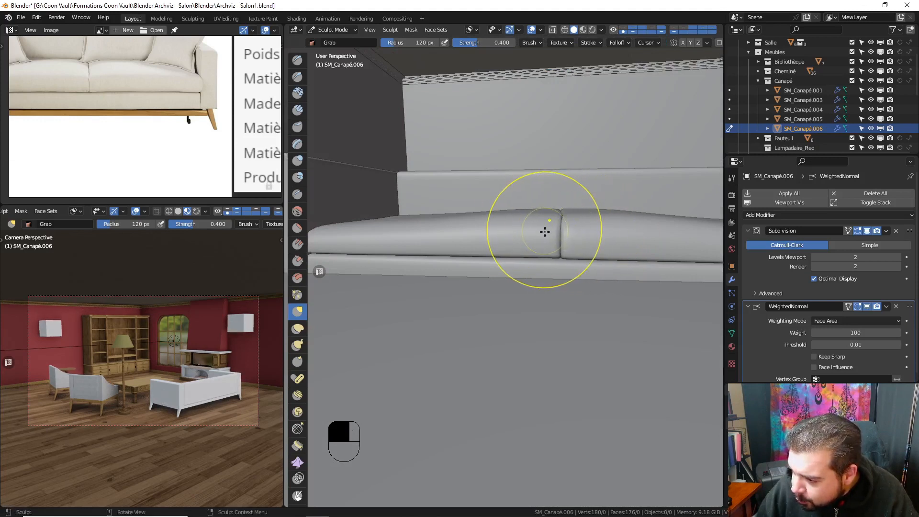
shift+middle_drag(651, 246, 537, 241)
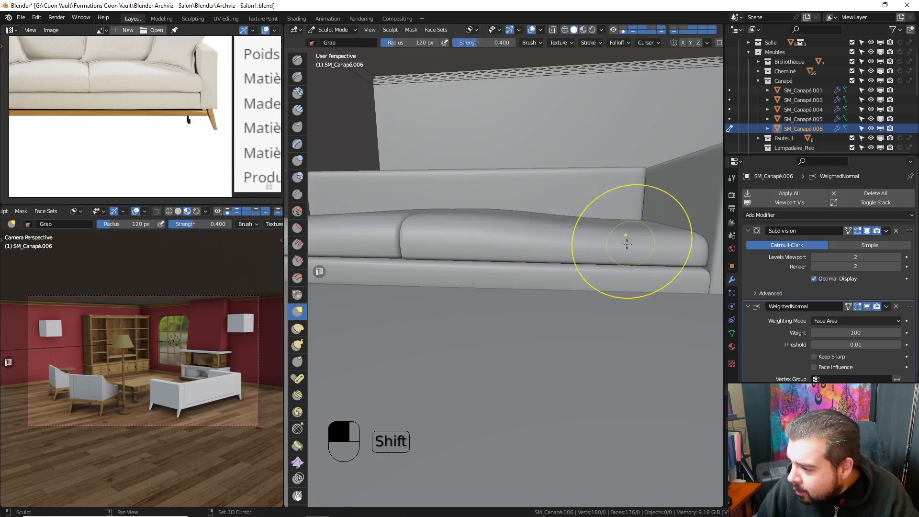
mouse_move(626, 240)
shift+middle_down()
mouse_move(589, 242)
mouse_move(601, 252)
mouse_move(593, 247)
mouse_move(591, 272)
shift+middle_up()
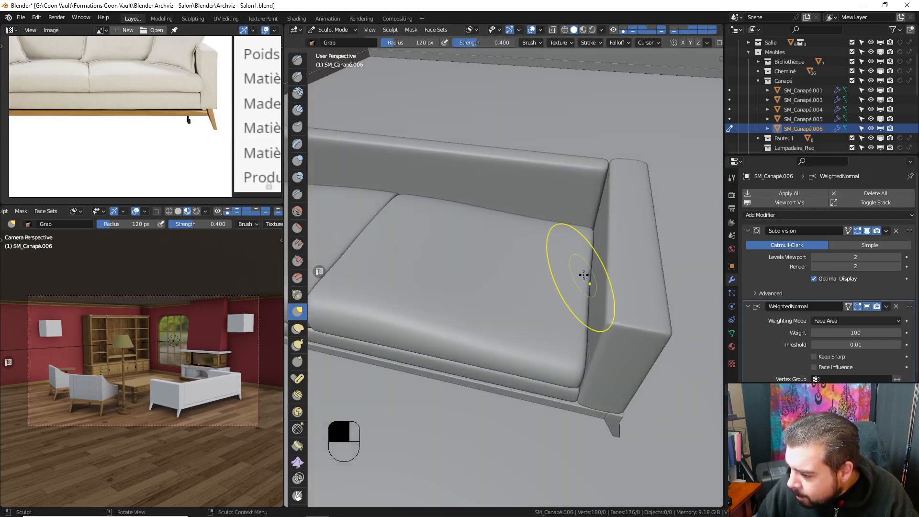
middle_drag(576, 234, 567, 213)
key(KP_1)
mouse_move(484, 222)
middle_down()
mouse_move(489, 249)
mouse_move(499, 248)
middle_up()
shift+middle_drag(499, 248, 528, 231)
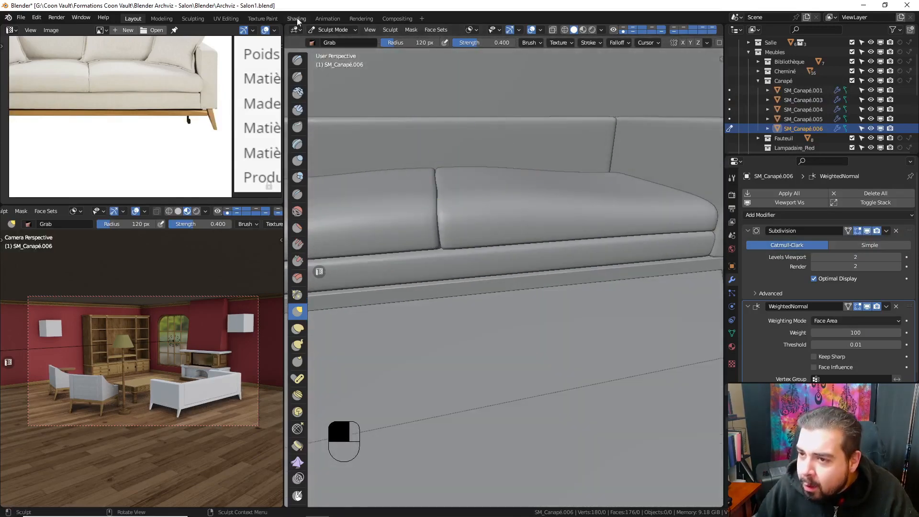
click(337, 33)
click(354, 44)
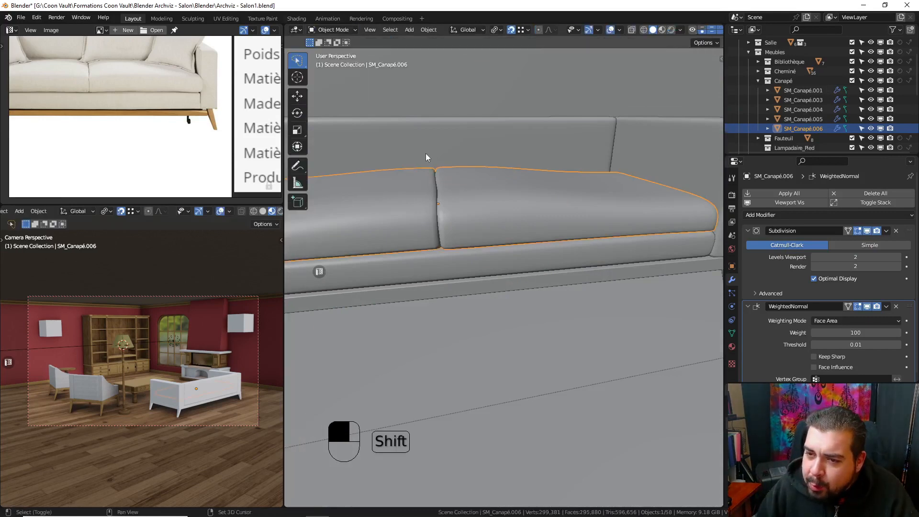
- Select the seat cushions, sofa base, frame with legs, armrests and backrest together and isolate them in Local View
mouse_move(426, 153)
shift+middle_down()
mouse_move(504, 174)
mouse_move(484, 193)
mouse_move(540, 204)
mouse_move(505, 199)
mouse_move(490, 226)
mouse_move(487, 202)
shift+middle_up()
scroll(463, 178, down, 5)
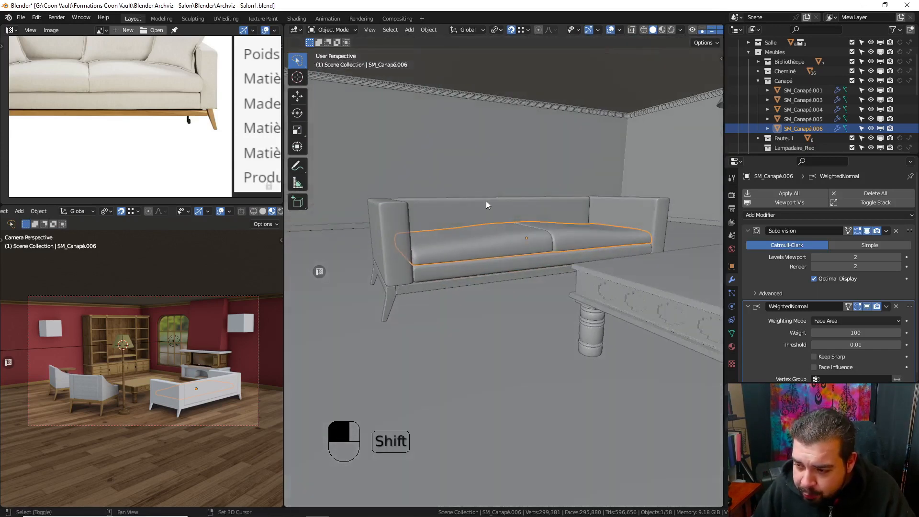
shift+click(474, 274)
shift+click(418, 283)
shift+click(423, 213)
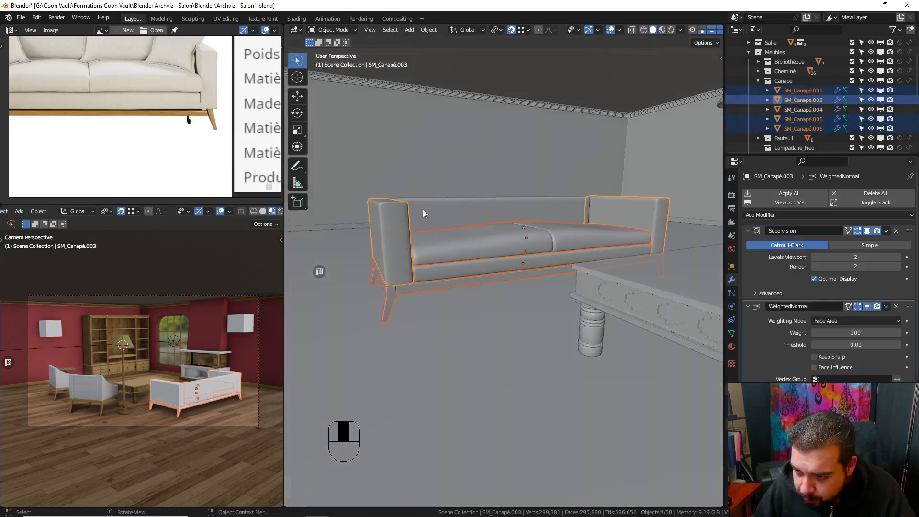
shift+click(458, 203)
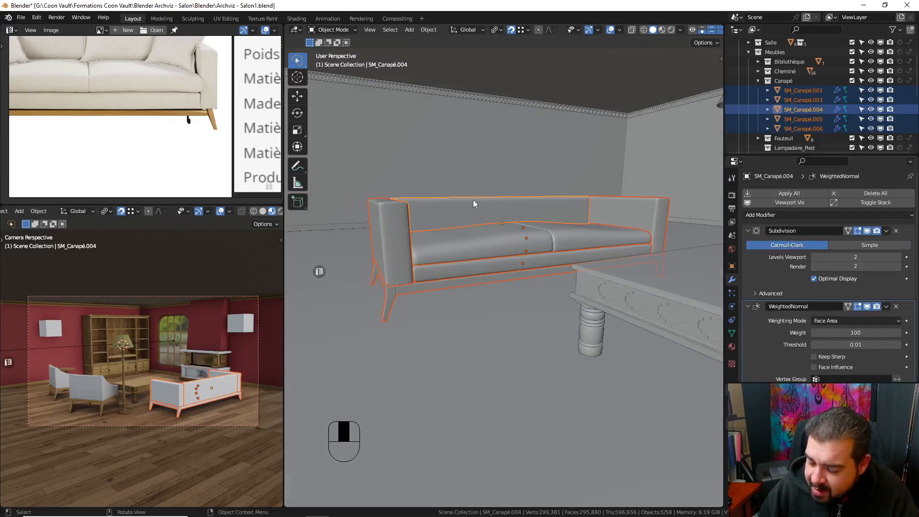
key(KP_Divide)
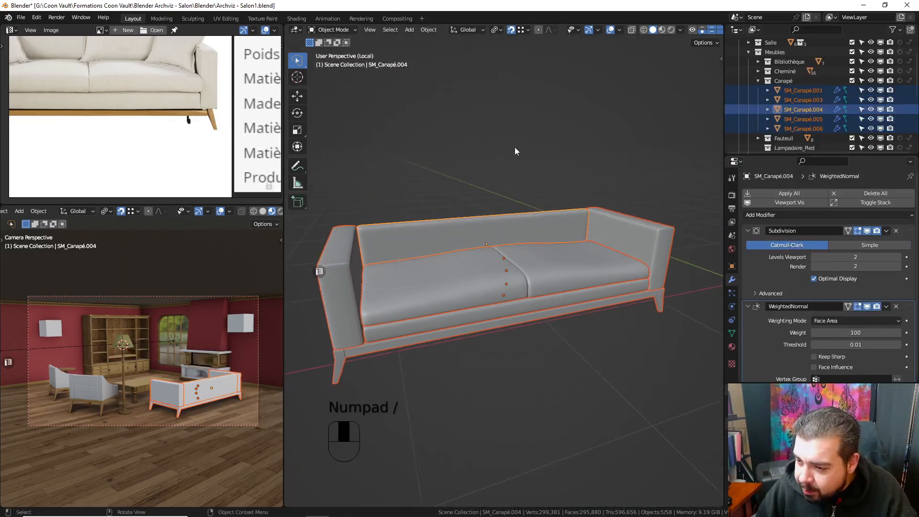
middle_drag(516, 148, 505, 153)
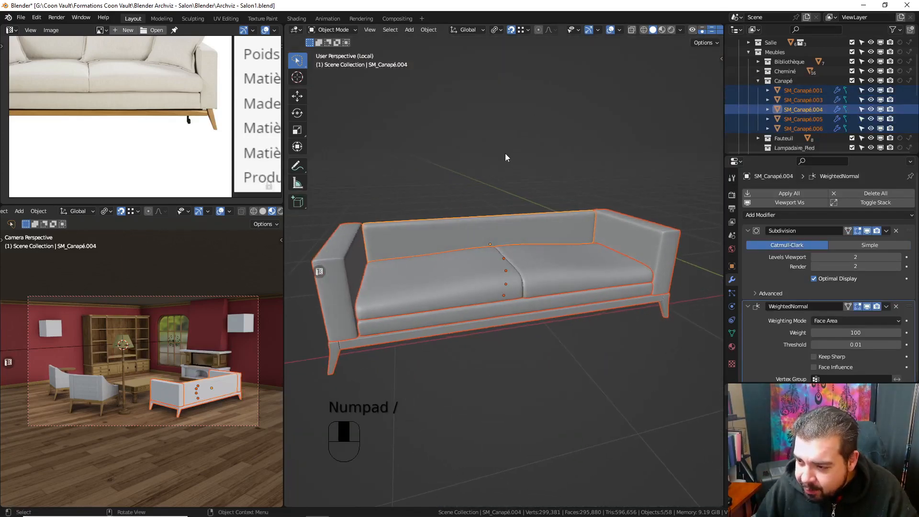
- Apply rotation and scale to all the sofa parts and set their origins to geometry
click(507, 233)
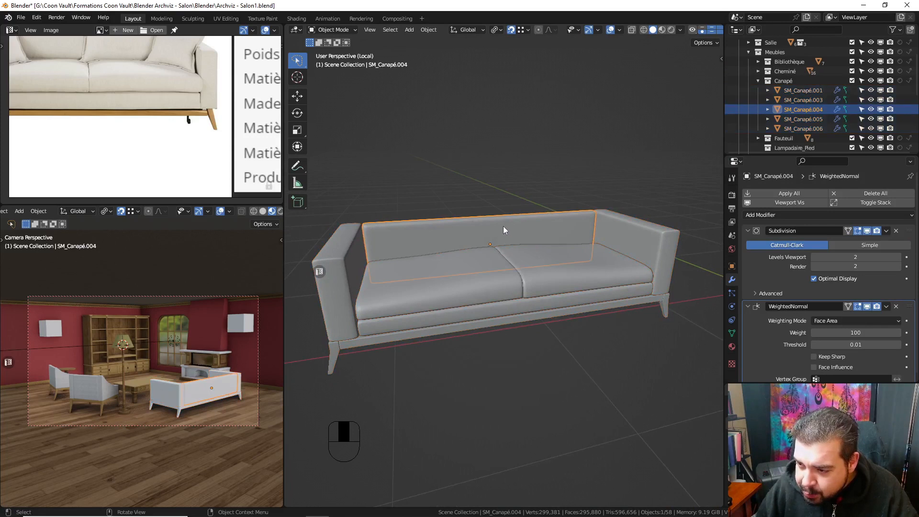
click(518, 258)
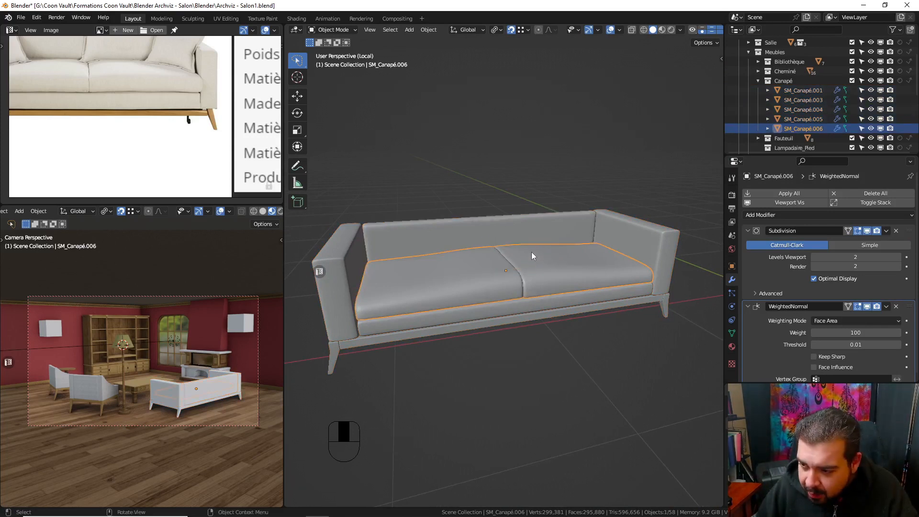
key(a)
key(a)
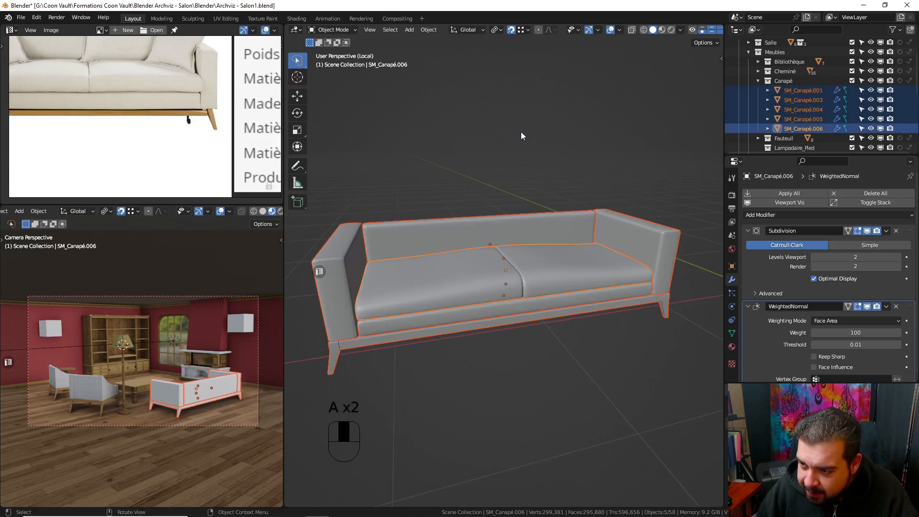
key(q)
click(492, 55)
key(q)
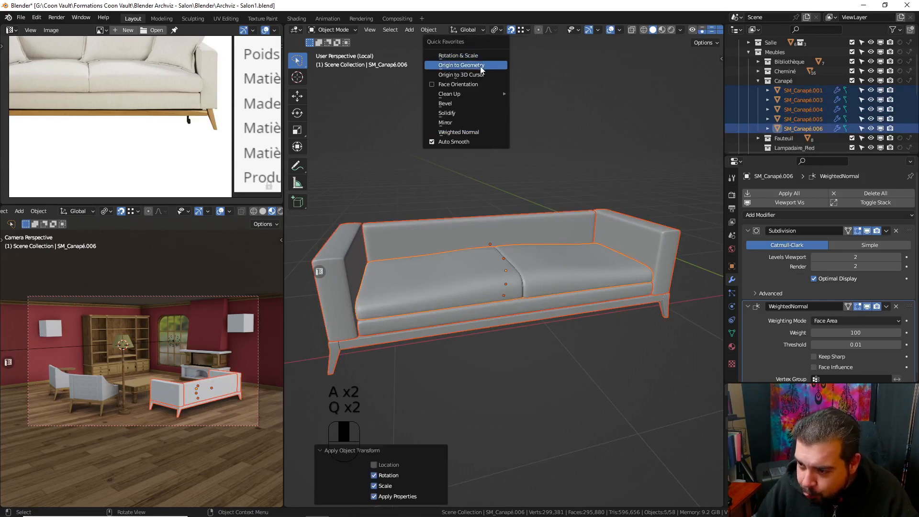
click(481, 66)
- Snap the 3D cursor to the seat cushions' origin and add a plane mesh there
click(537, 249)
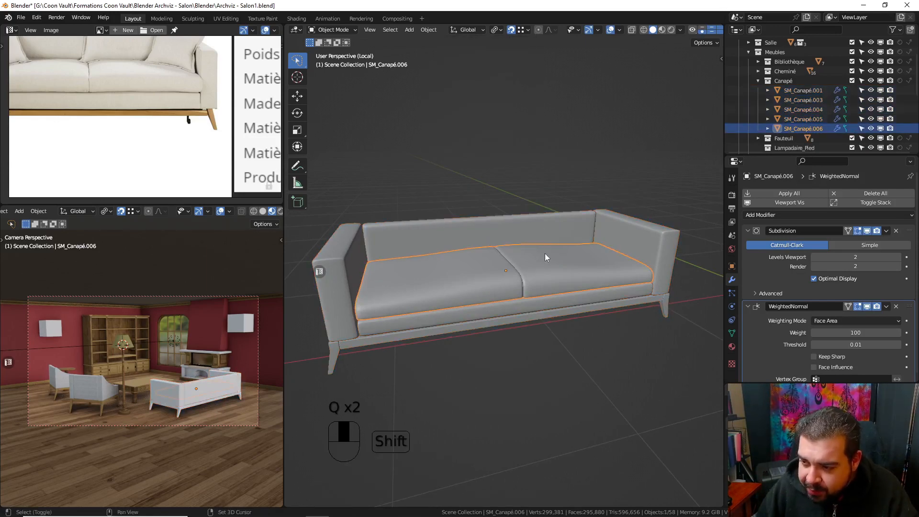
key(shift+s)
click(543, 309)
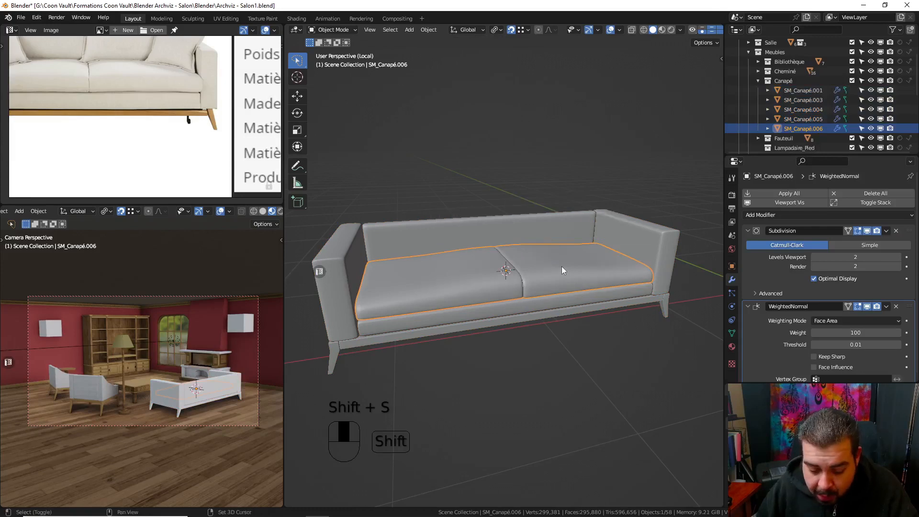
key(shift+a)
mouse_move(562, 266)
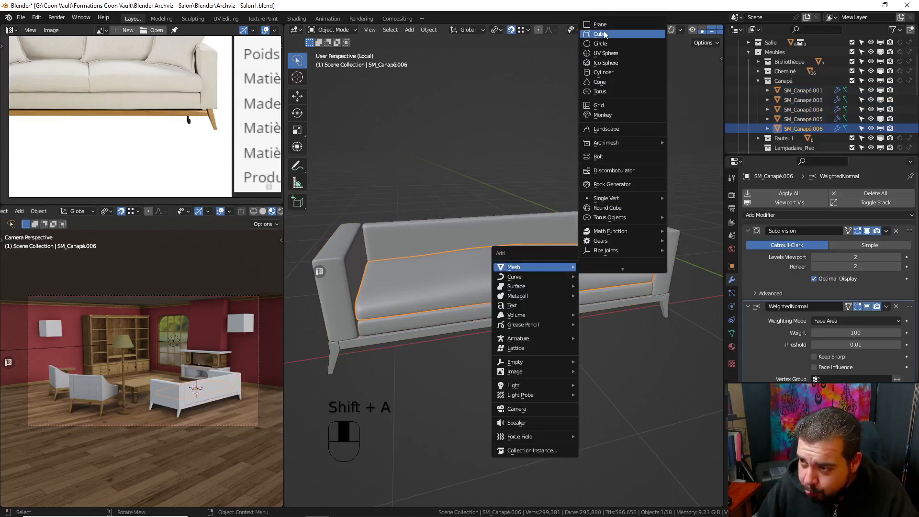
click(606, 27)
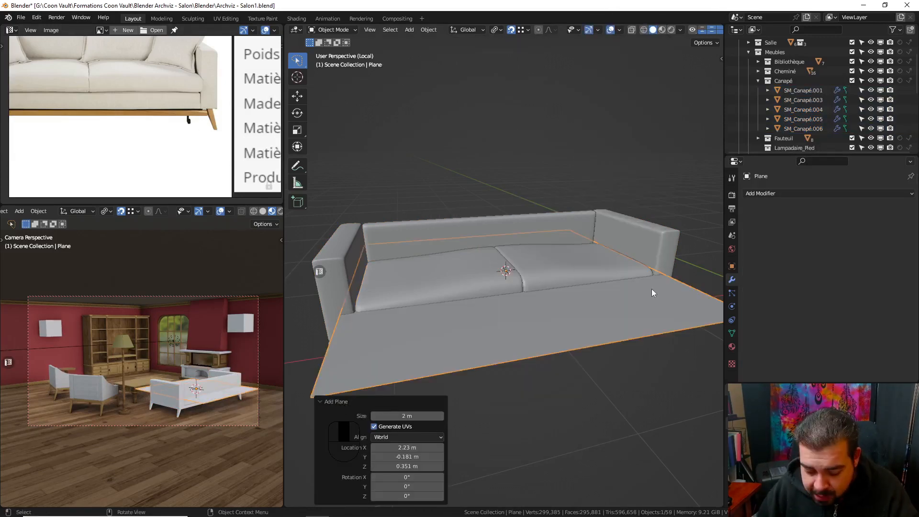
- Rotate the plane 90° around the X axis and raise it about 1.17 m along Z
key(r)
key(x)
key(9)
key(0)
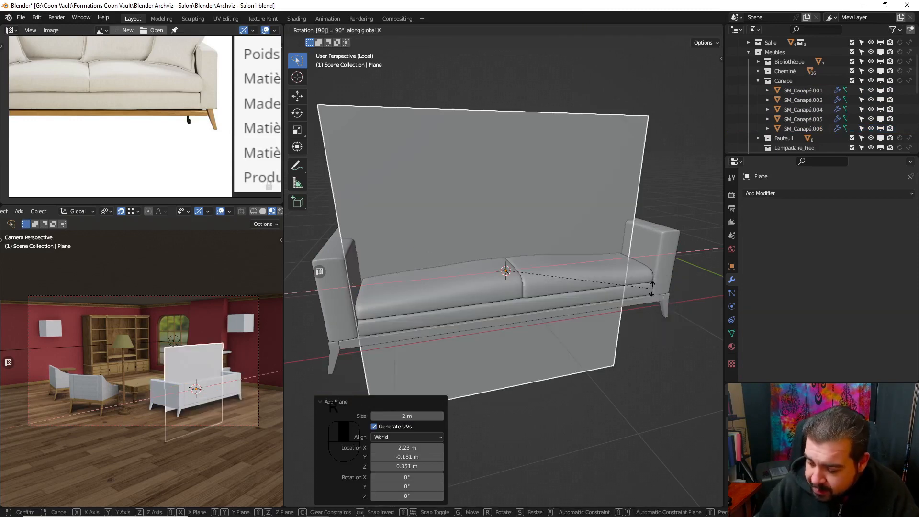
key(Return)
key(g)
key(z)
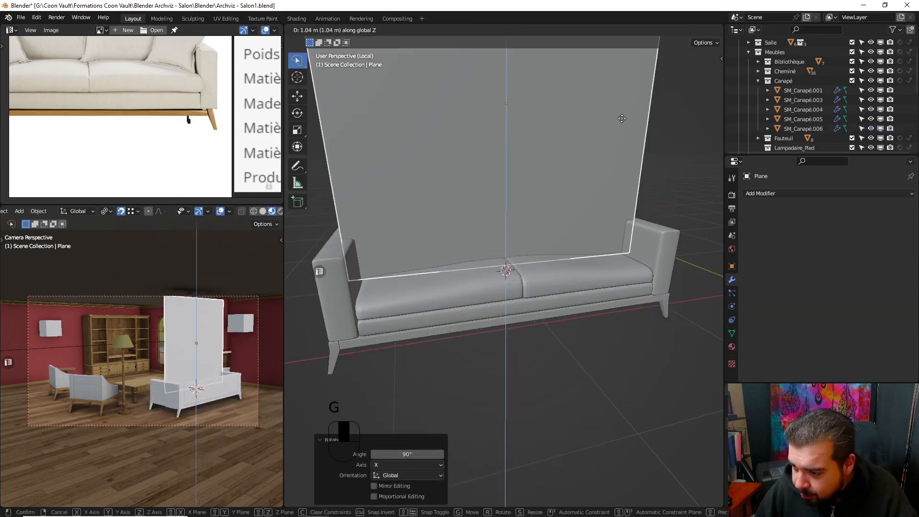
click(617, 96)
middle_drag(614, 137, 610, 150)
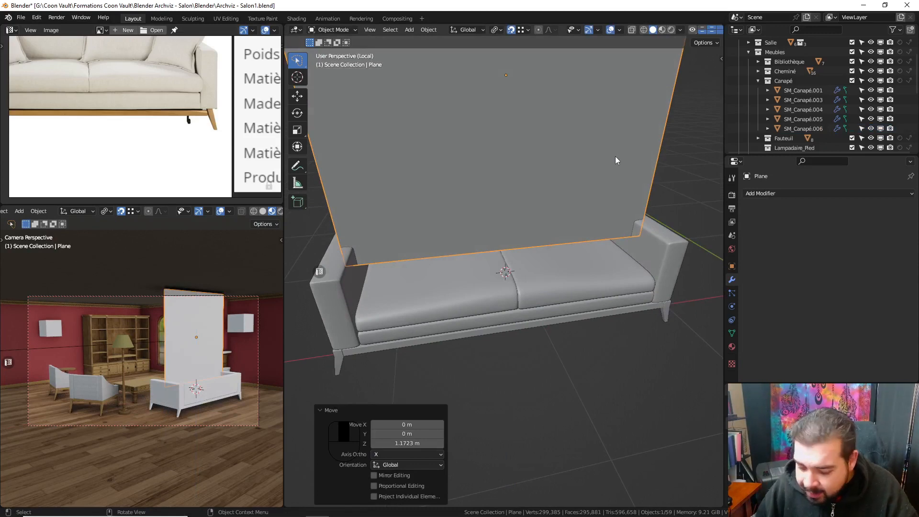
- Scale the upright plane down uniformly to about 0.37
key(s)
key(x)
key(s)
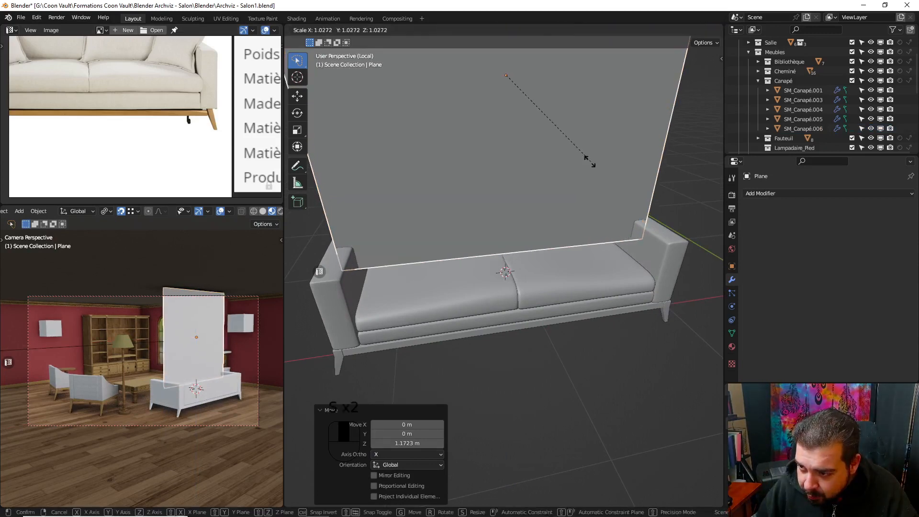
click(503, 120)
- Move the plane about 0.73 m along X toward the left armrest and lower it about 0.53 m along Z
key(g)
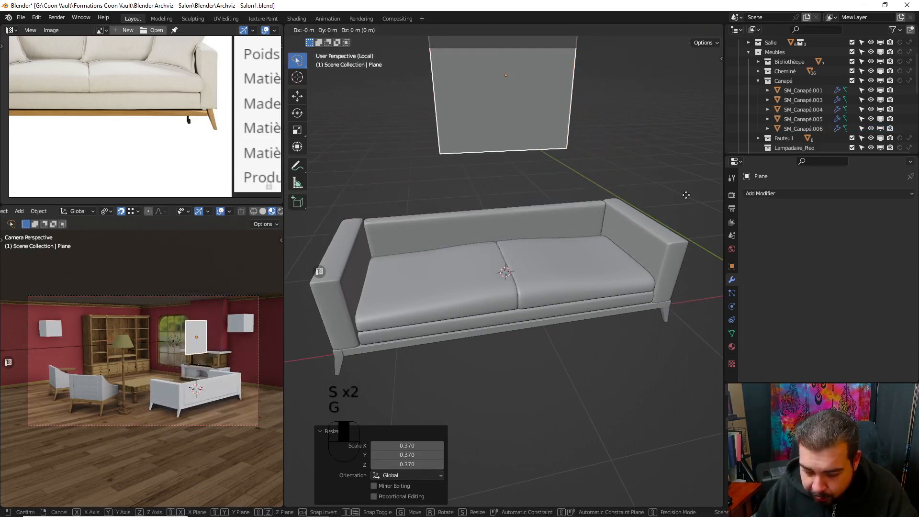
key(x)
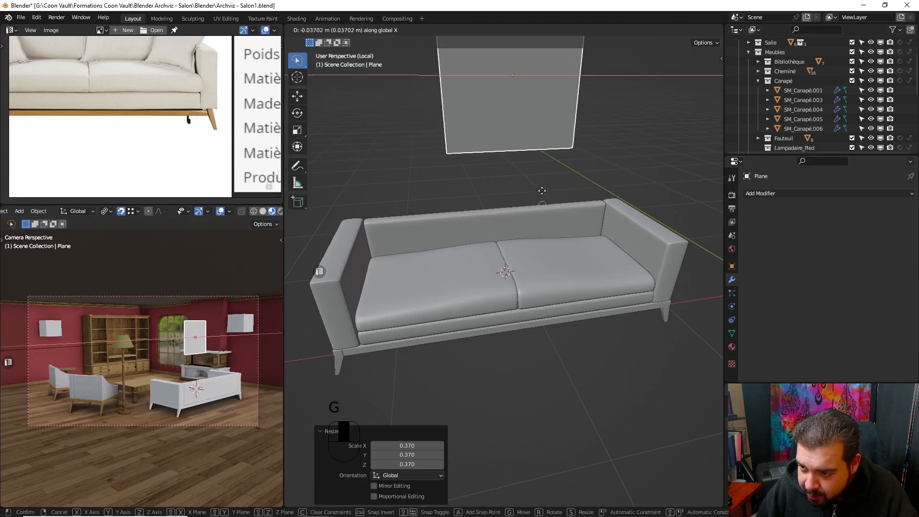
click(645, 125)
key(g)
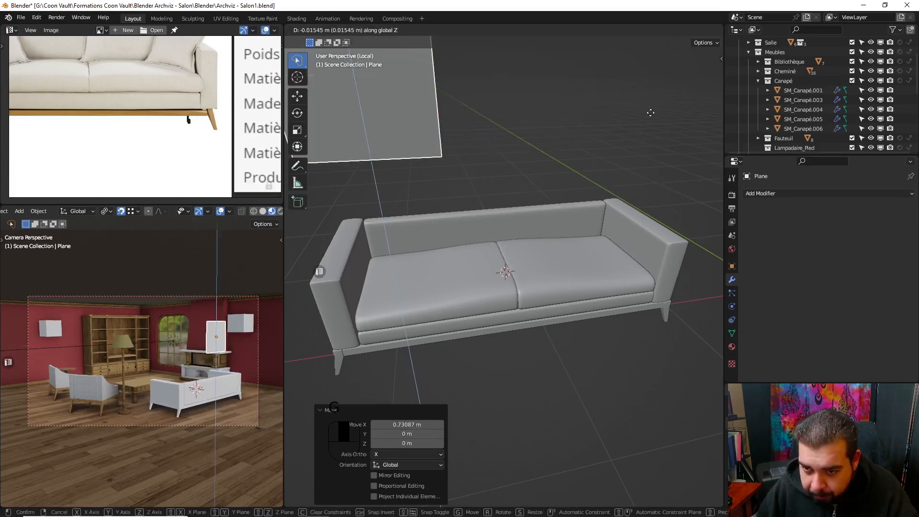
key(z)
click(637, 248)
middle_drag(550, 267, 537, 191)
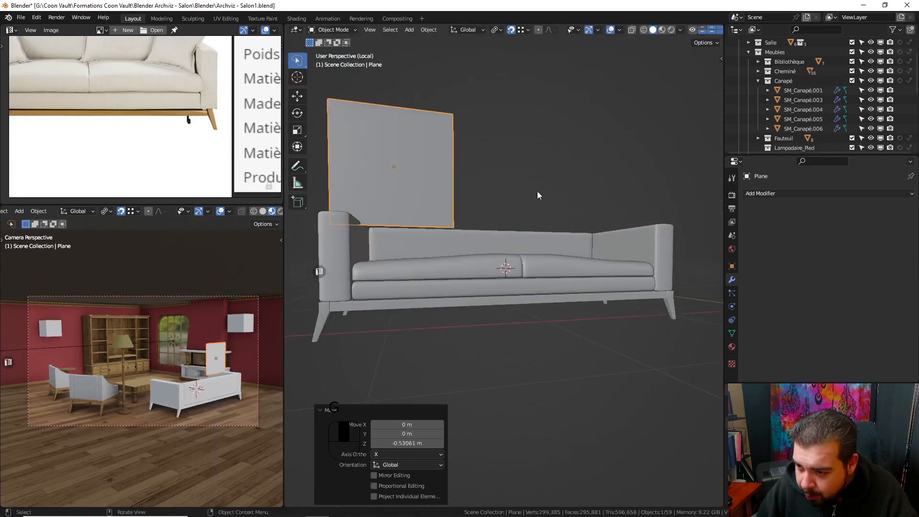
- Lower the plane about 0.2 m onto the left seat cushion and shift it about -0.29 m along X, clear of the armrest
key(g)
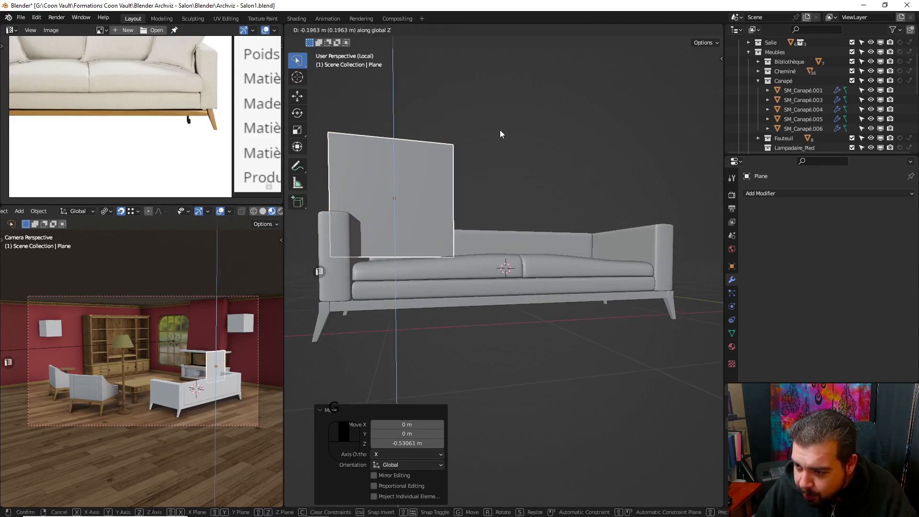
key(x)
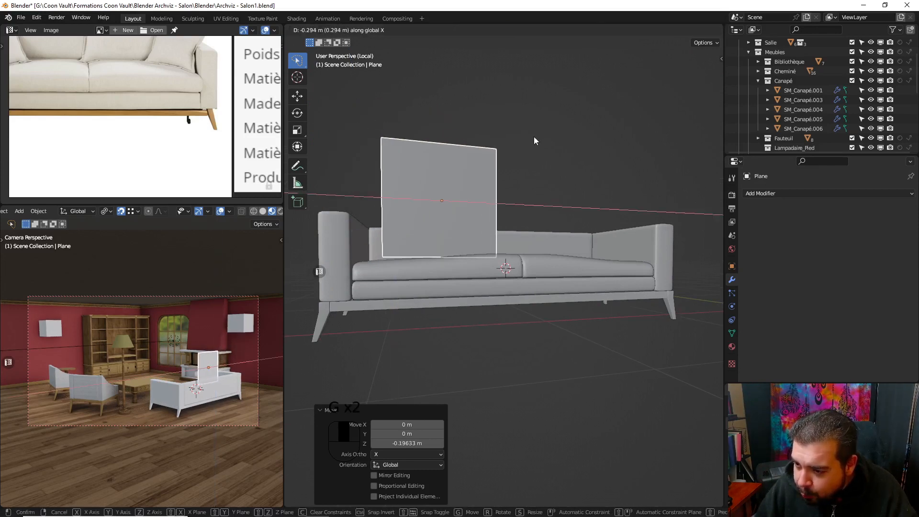
click(533, 137)
- Scale the plane by about 1.23 along X and about 0.76 along Z to proportion it as a back cushion
middle_drag(534, 137, 521, 176)
key(s)
key(x)
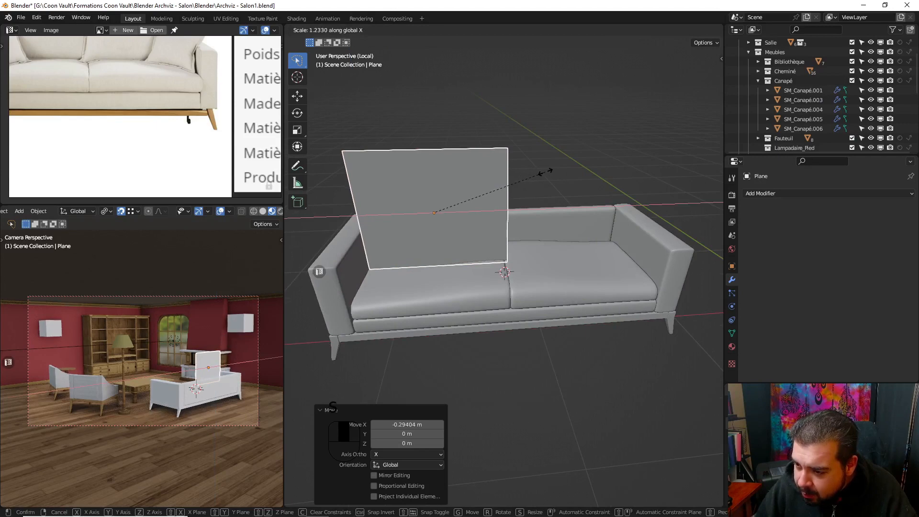
click(537, 145)
key(s)
key(z)
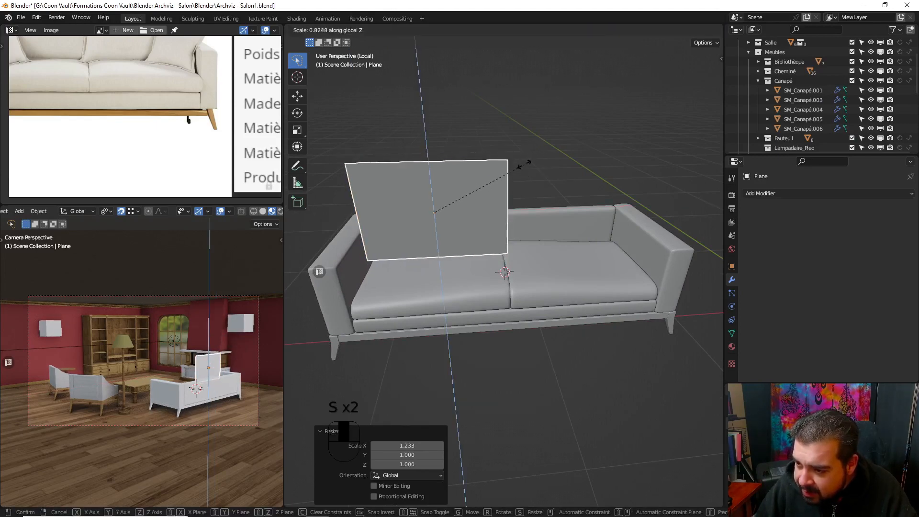
click(522, 171)
- Apply the plane's rotation and scale, and set its origin to geometry
middle_drag(528, 171, 588, 163)
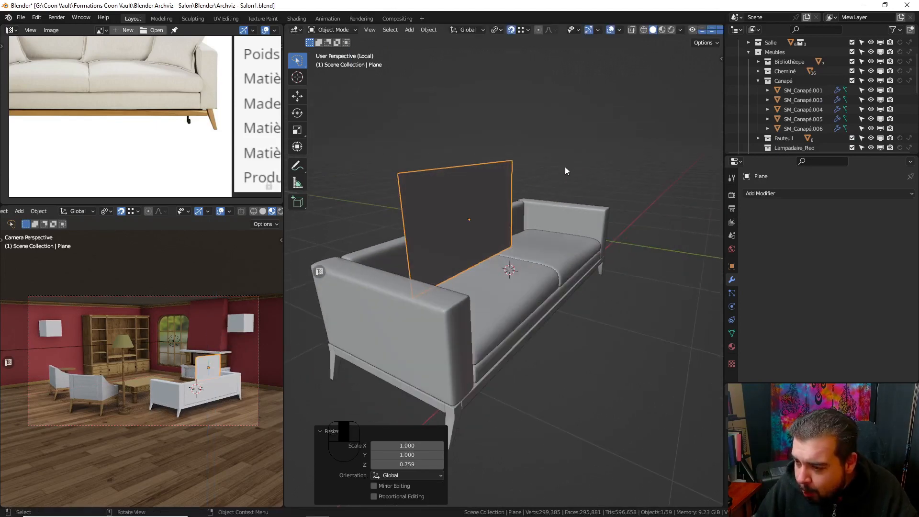
key(q)
click(540, 158)
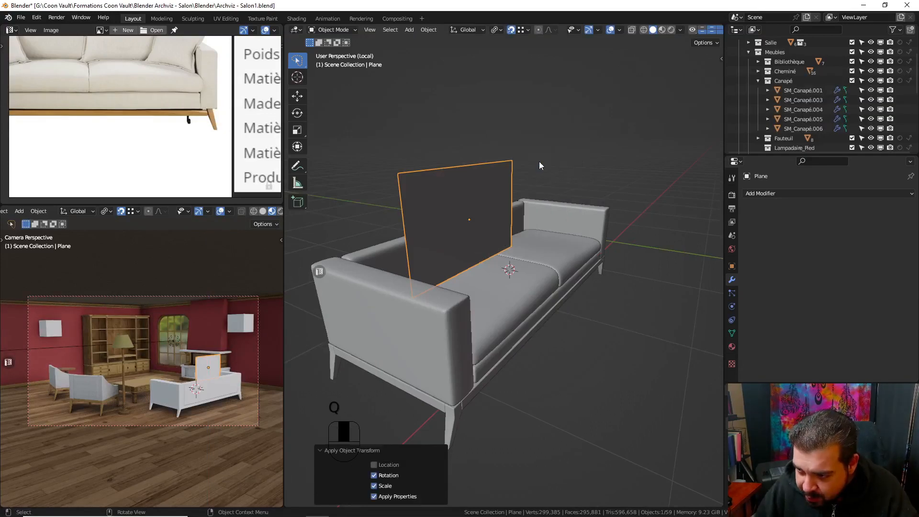
key(q)
click(511, 167)
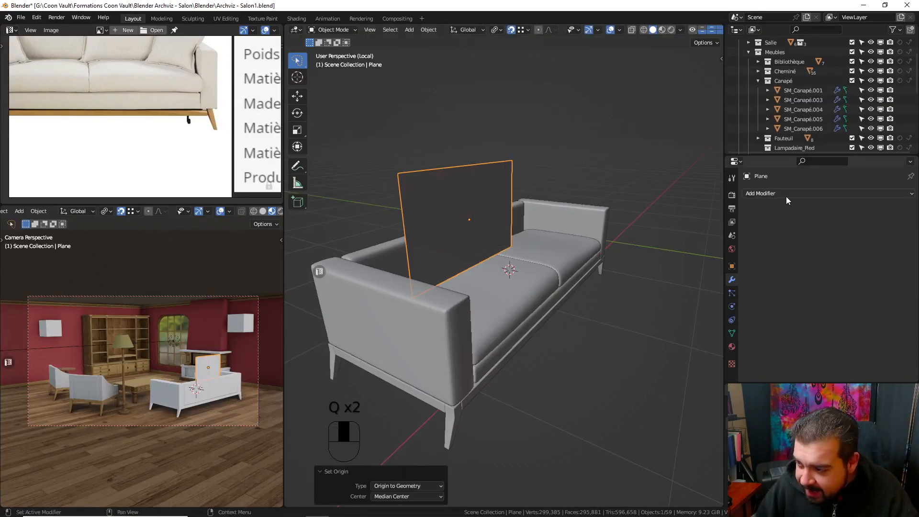
- Add a Solidify modifier to the plane
click(786, 194)
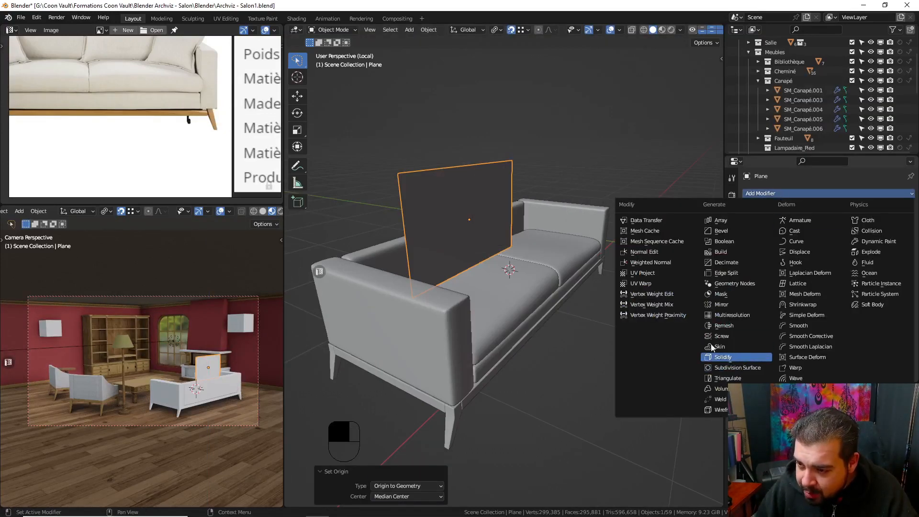
click(739, 358)
middle_drag(478, 179, 514, 193)
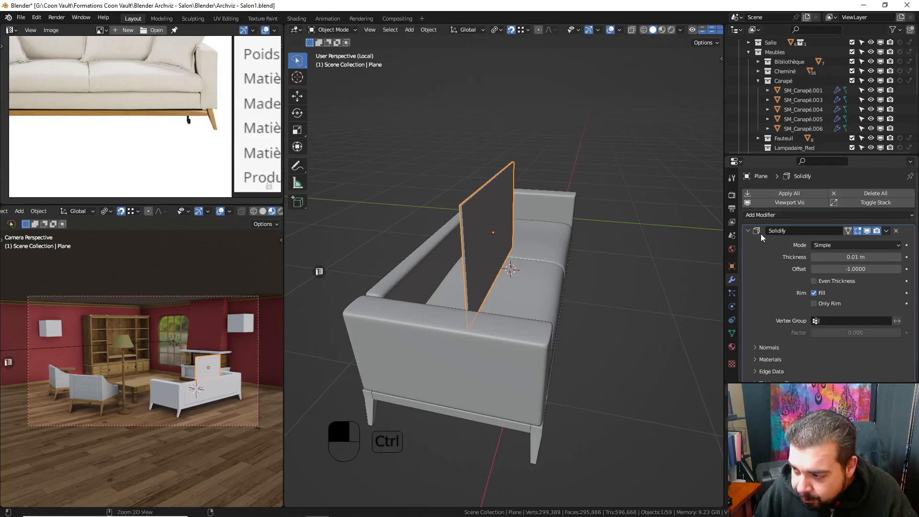
- Apply the Solidify modifier on the plane and give the plane Cloth physics
key(ctrl+a)
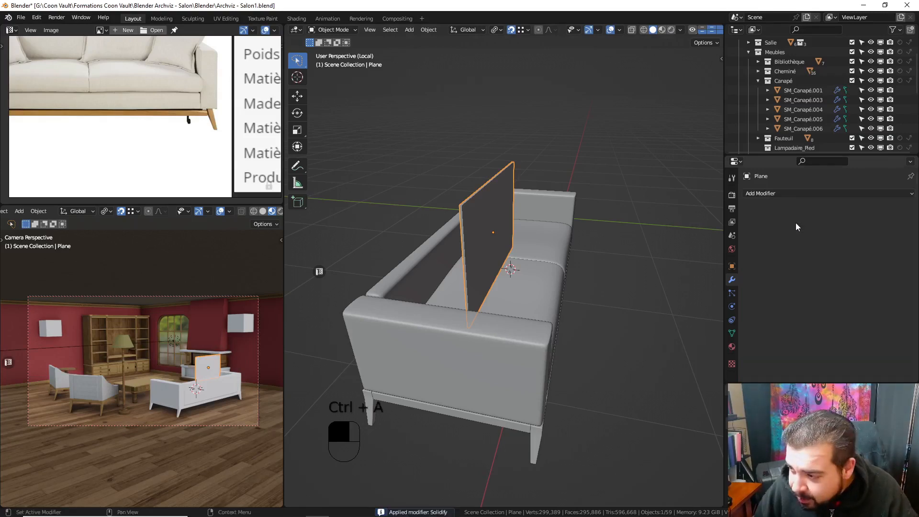
click(732, 307)
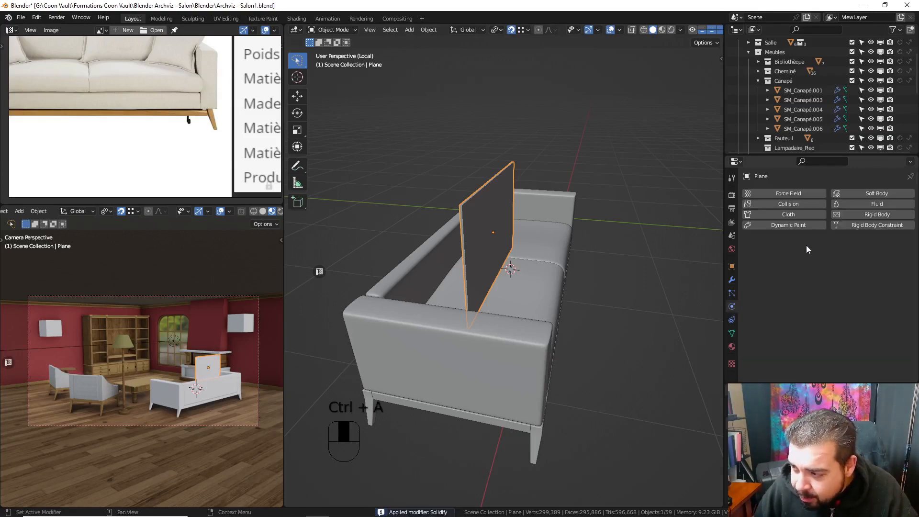
click(732, 280)
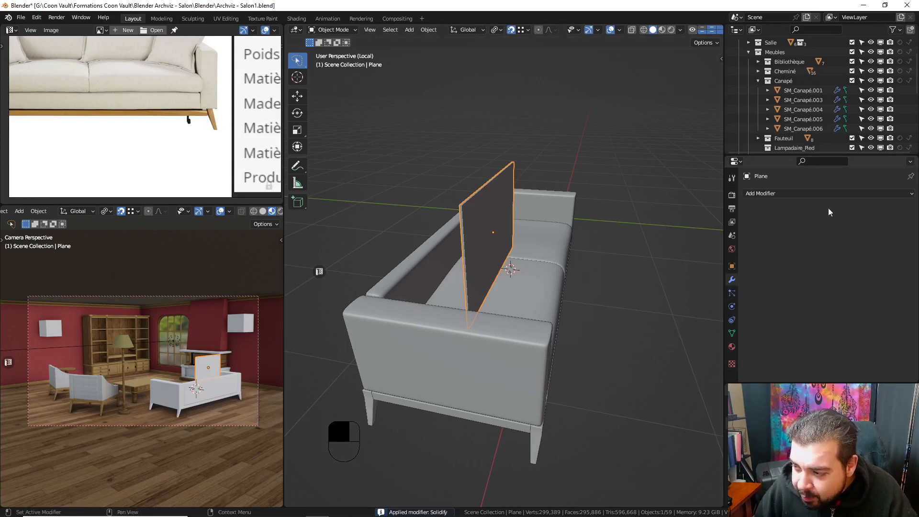
click(804, 194)
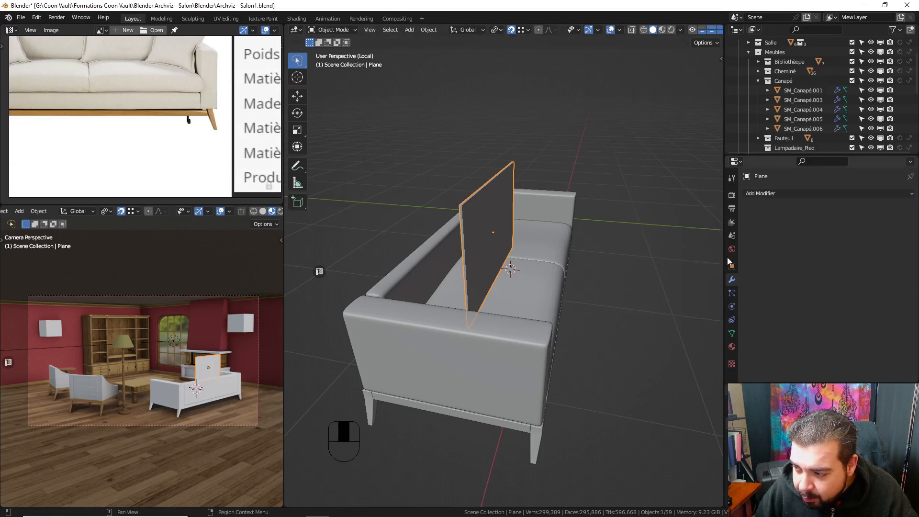
click(733, 305)
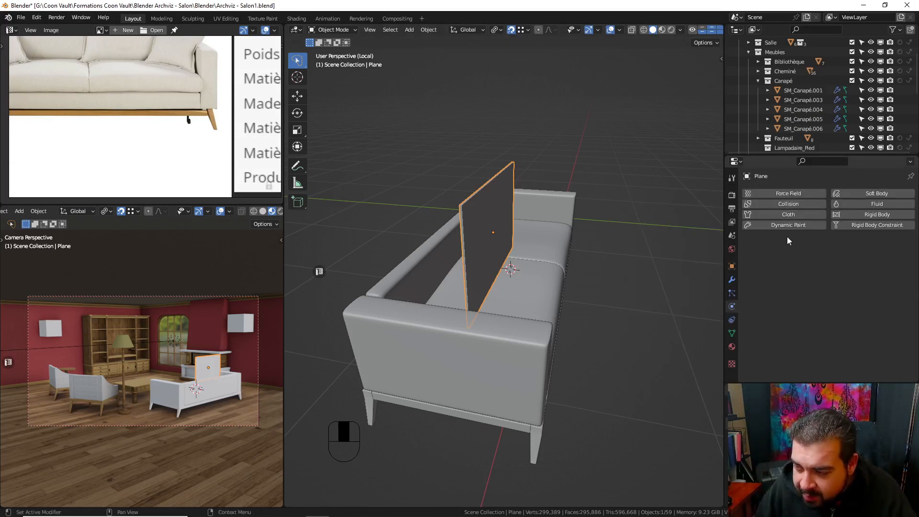
click(789, 214)
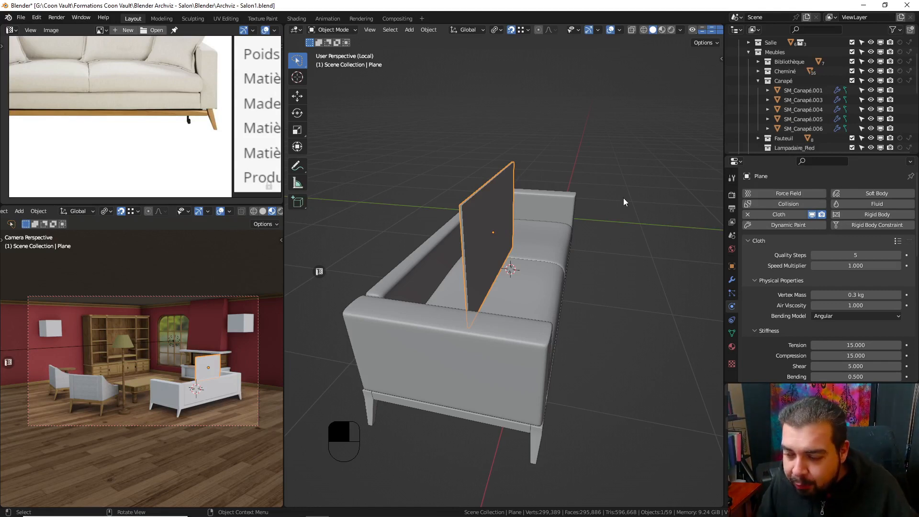
- Check the scene's gravity settings
middle_drag(656, 165, 735, 180)
click(733, 235)
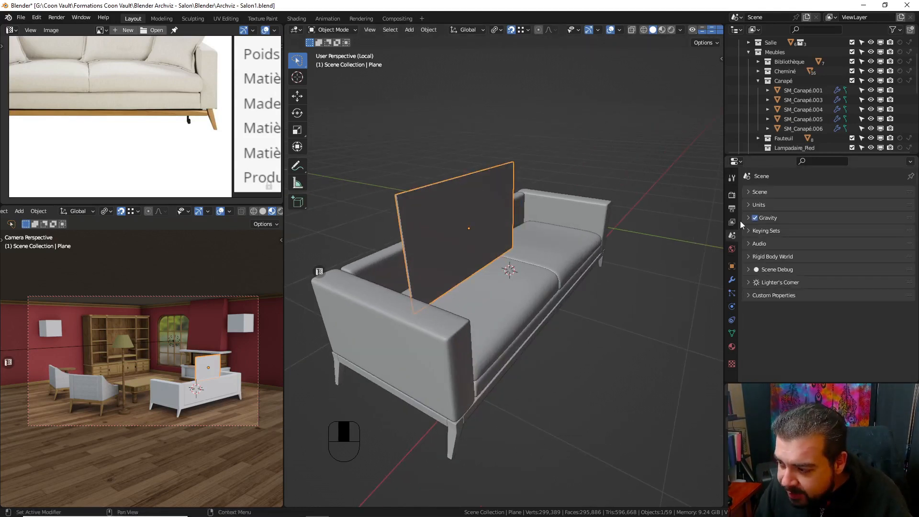
click(748, 218)
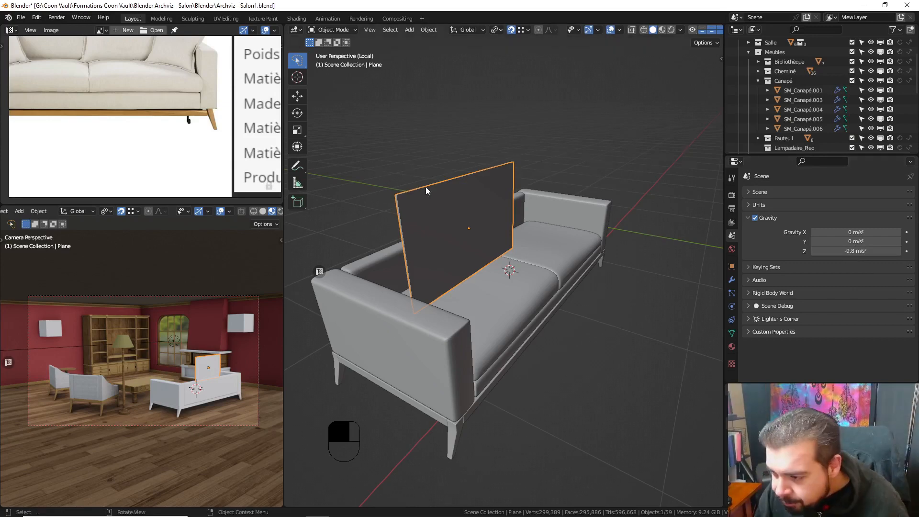
- Split off a strip beneath the main 3D viewport and turn it into a Timeline editor
middle_drag(426, 187, 497, 190)
scroll(498, 189, up, 3)
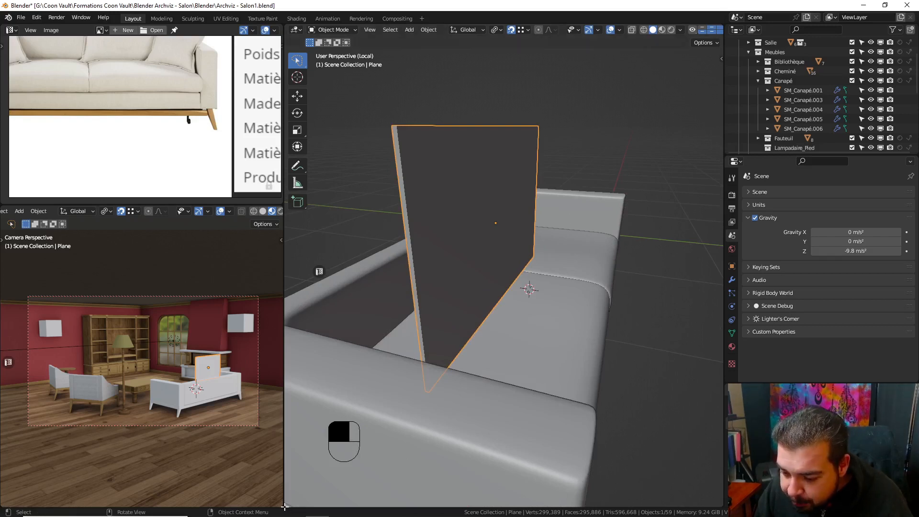
drag(285, 507, 293, 445)
click(294, 449)
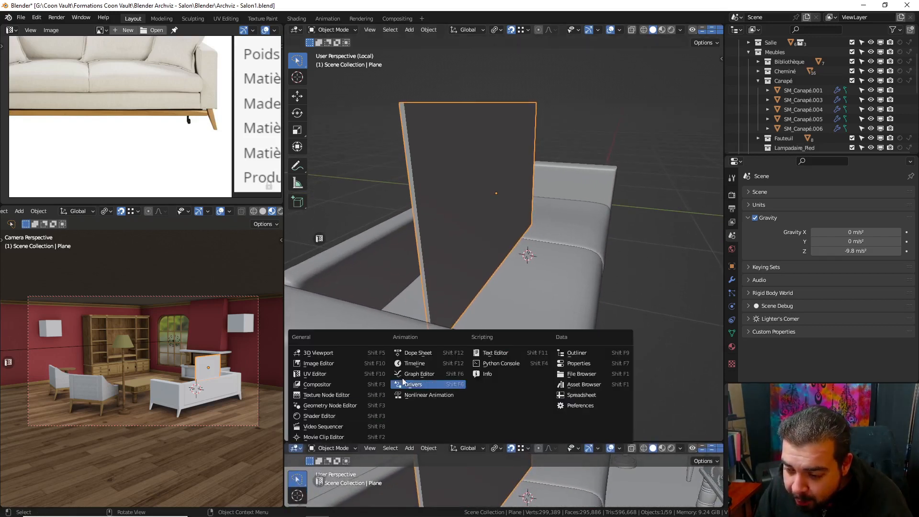
click(453, 362)
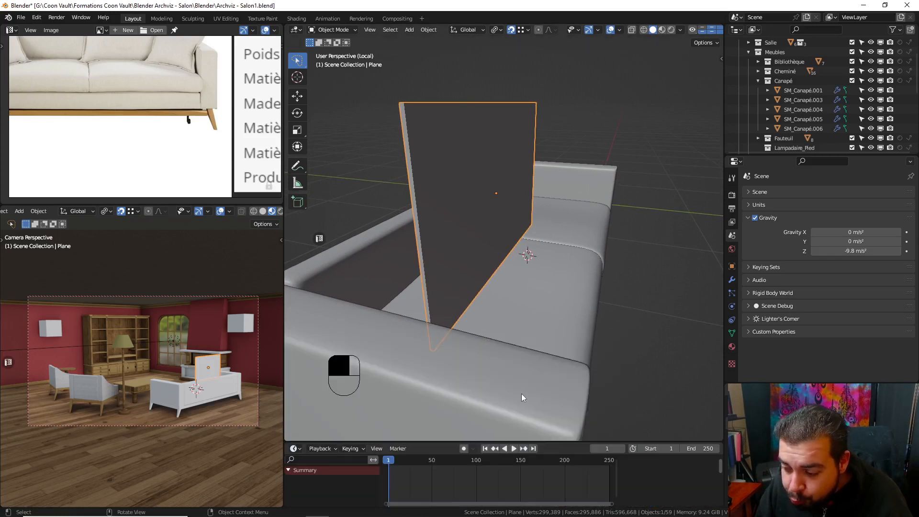
- Play the plane's cloth simulation briefly and return to the first frame
click(514, 448)
click(513, 449)
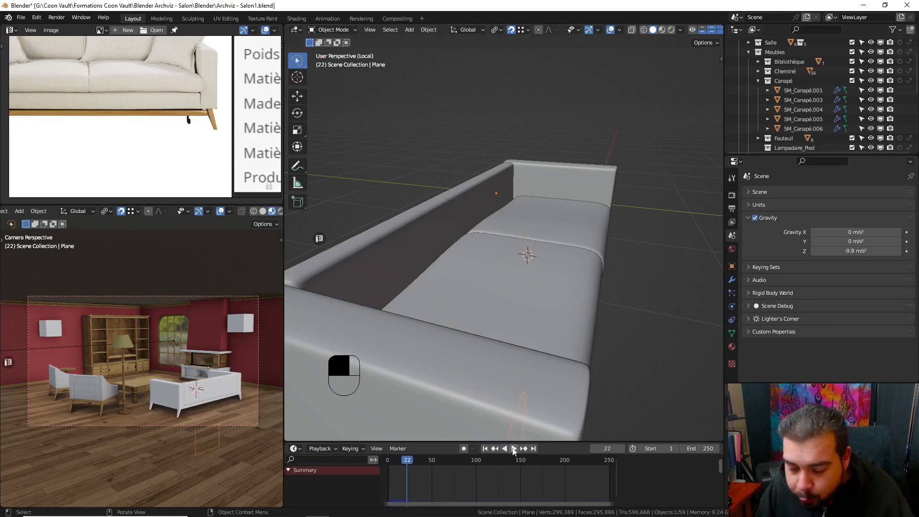
click(485, 449)
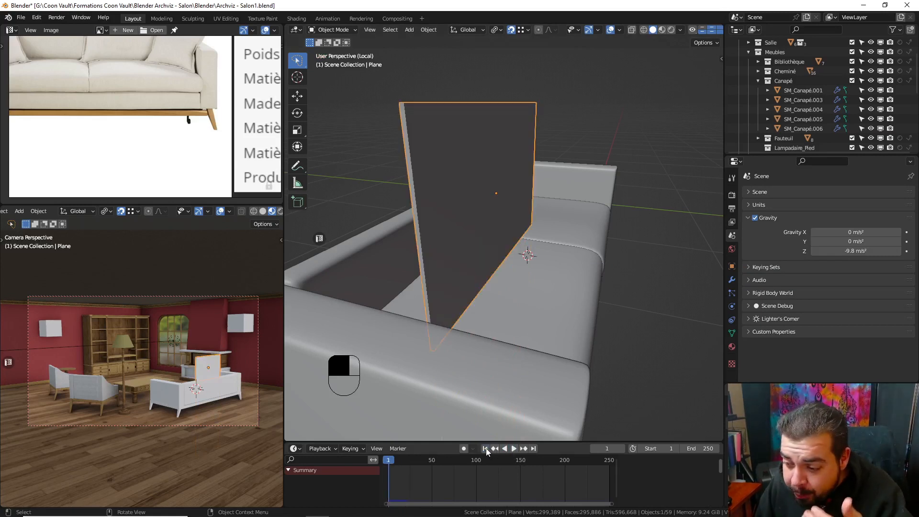
- Add Collision physics to the sofa's seat cushions, SM_Canapé.006
middle_drag(501, 418, 474, 256)
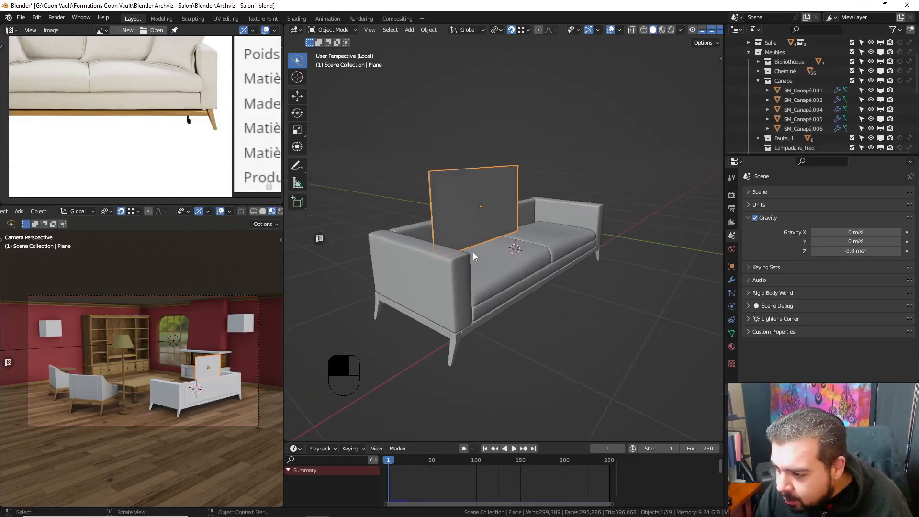
middle_drag(462, 215, 478, 246)
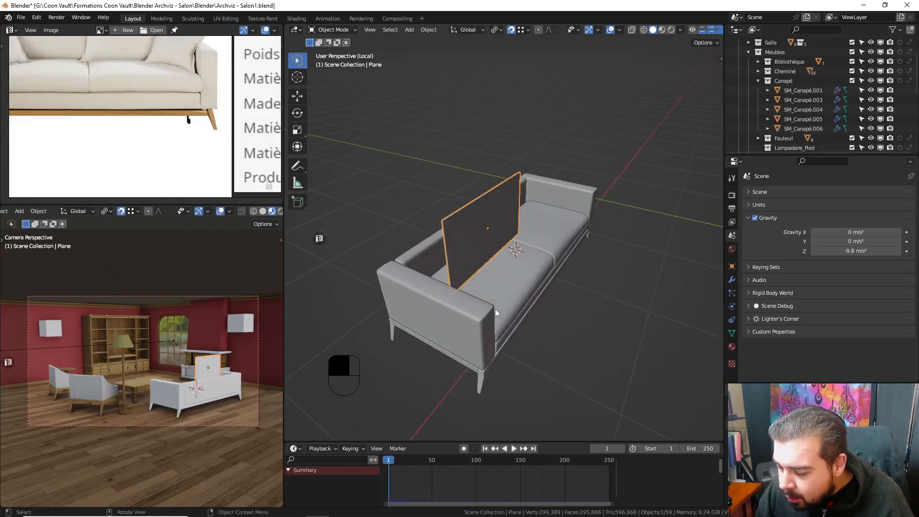
middle_drag(499, 303, 474, 258)
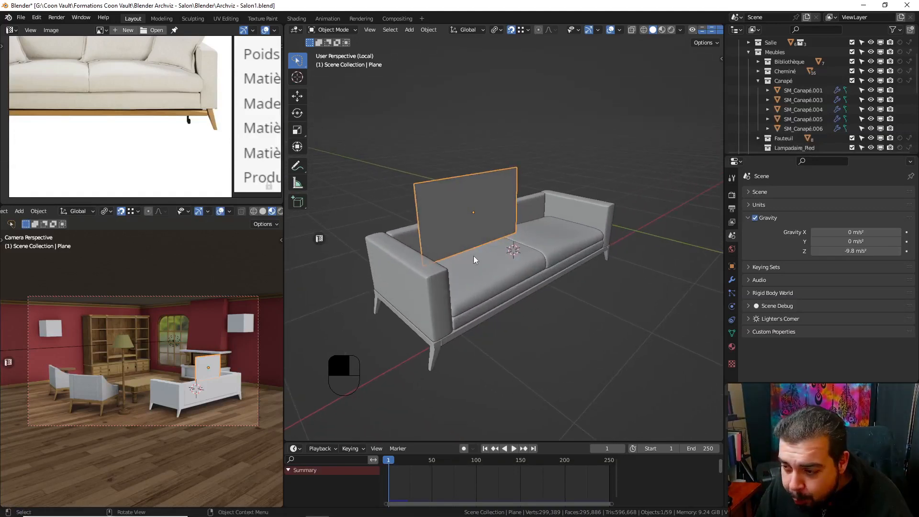
click(503, 266)
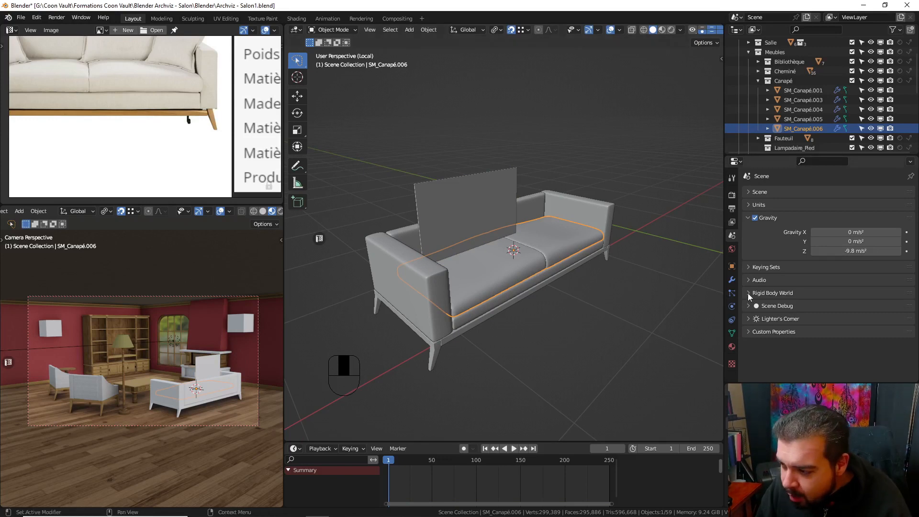
click(733, 307)
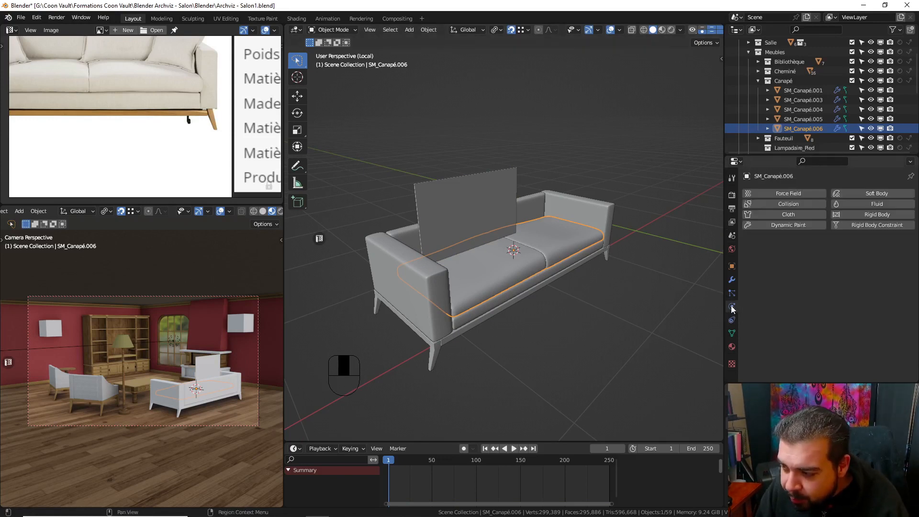
click(816, 203)
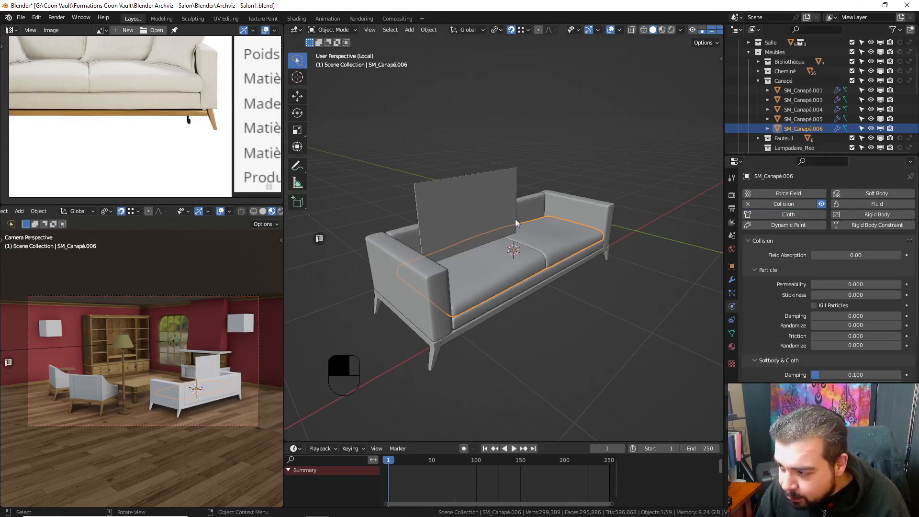
- Add Collision physics to the sofa's backrest (SM_Canapé.004) and armrests (SM_Canapé.003)
middle_drag(491, 280, 504, 274)
click(450, 260)
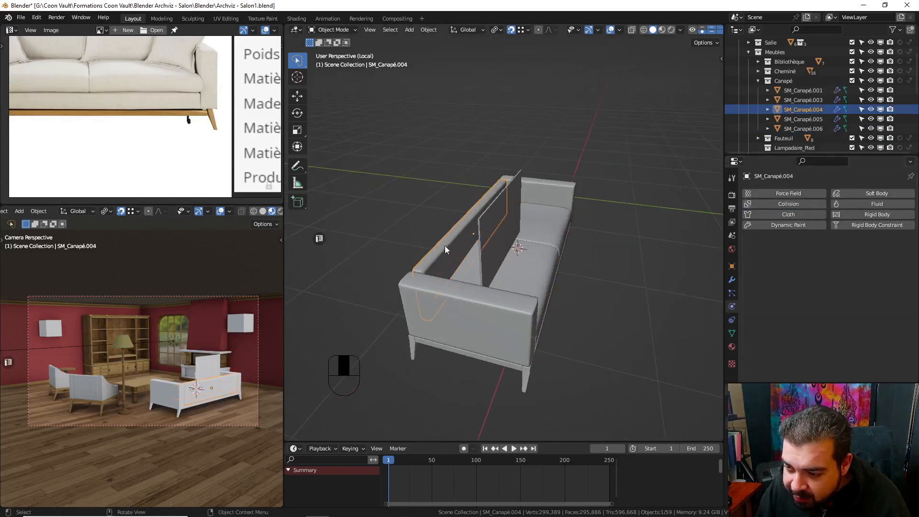
click(796, 206)
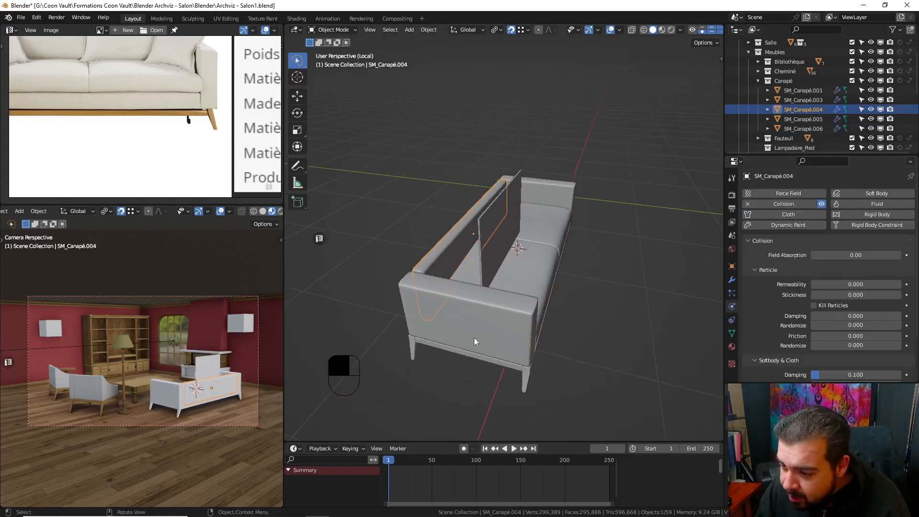
click(521, 311)
click(795, 205)
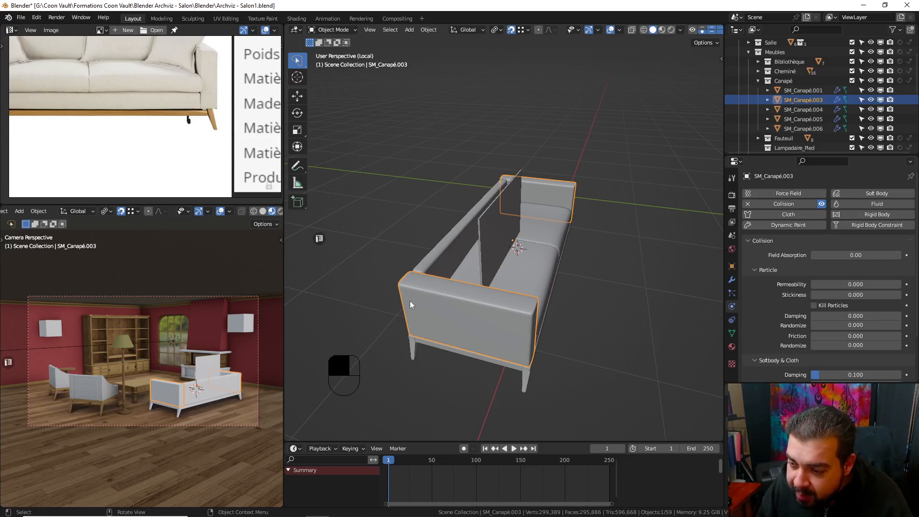
- Play the plane's cloth simulation, inspect its contact with the seat cushion up close, and return to the first frame
middle_drag(410, 301, 510, 181)
click(497, 191)
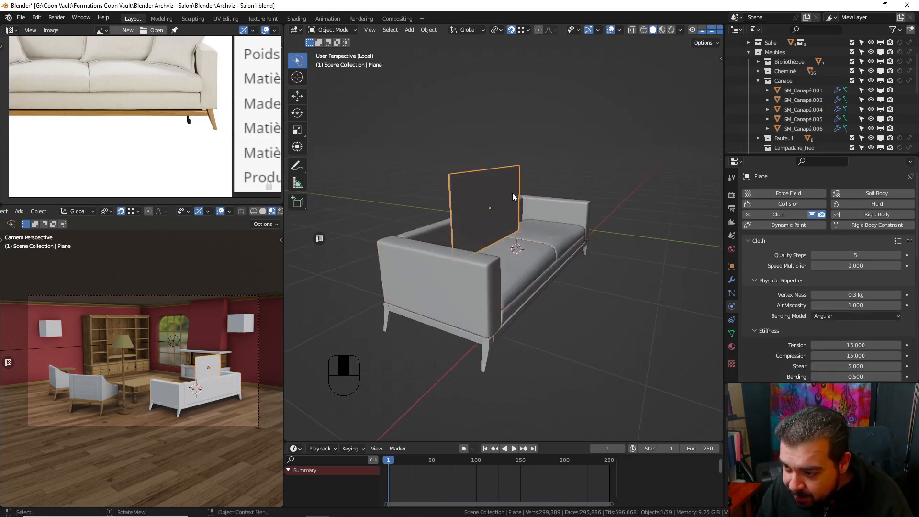
key(space)
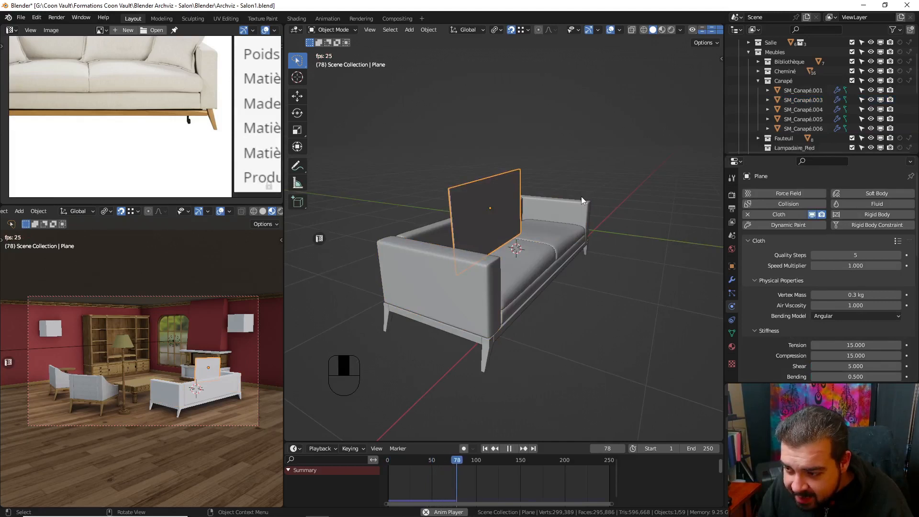
key(space)
middle_drag(588, 260, 541, 249)
scroll(540, 245, up, 3)
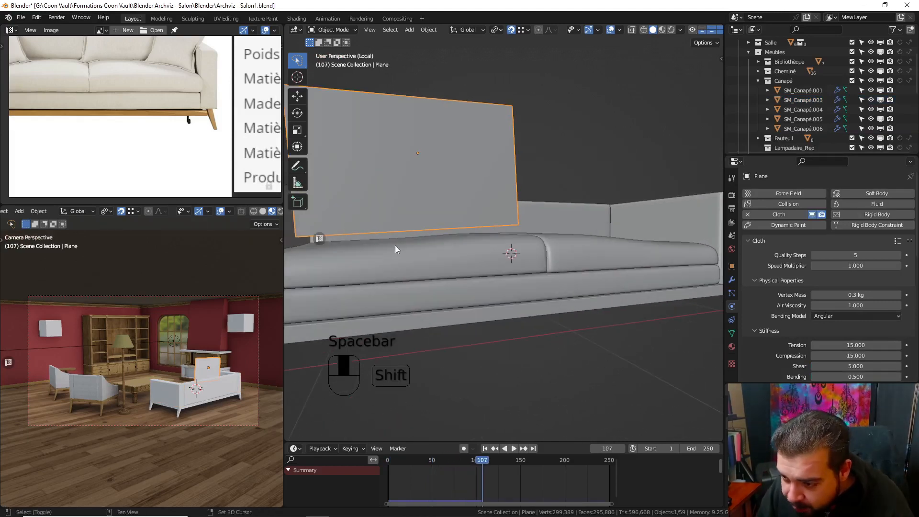
shift+middle_drag(395, 245, 456, 251)
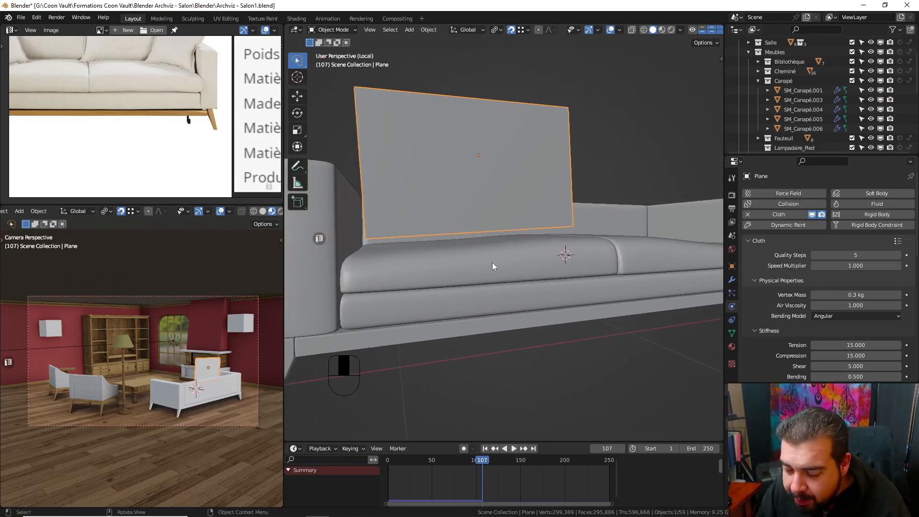
click(486, 448)
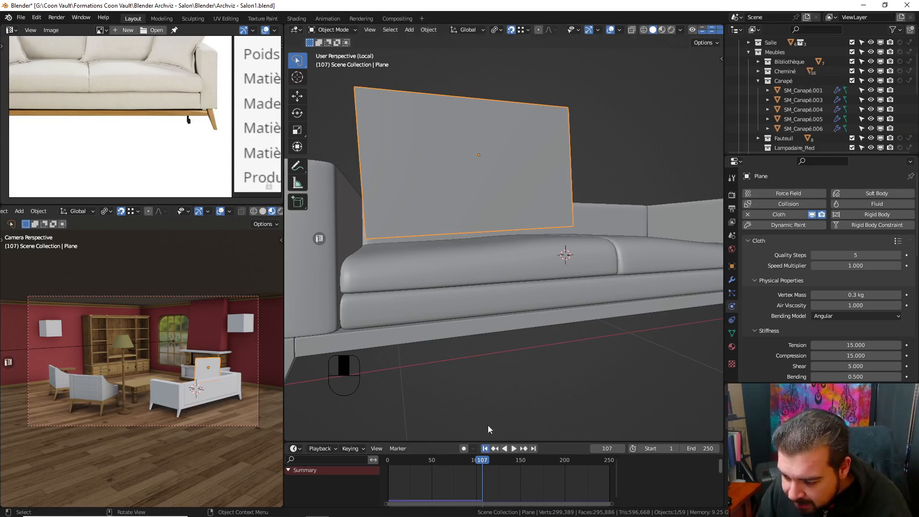
- On the seat cushions' Softbody & Cloth collision settings, set damping and friction to 0 and both outer and inner thickness to 0.001
click(470, 252)
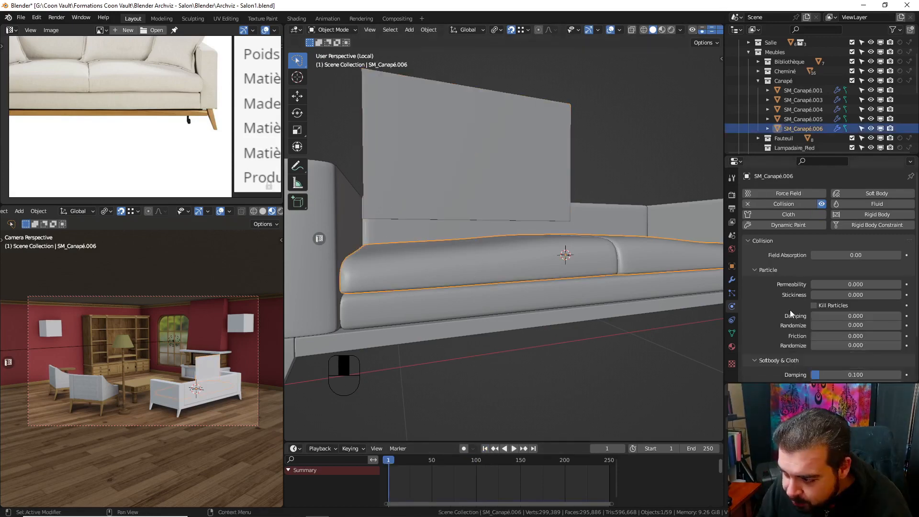
scroll(864, 321, down, 3)
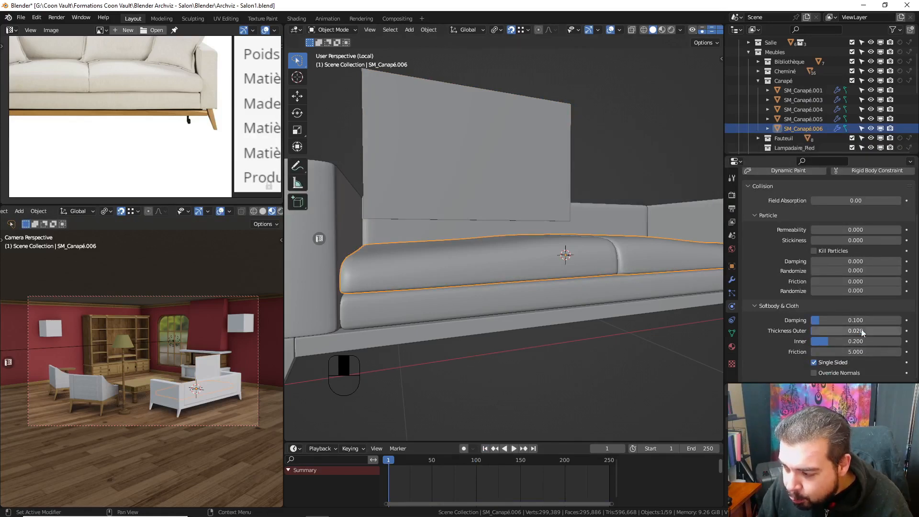
drag(868, 318, 857, 351)
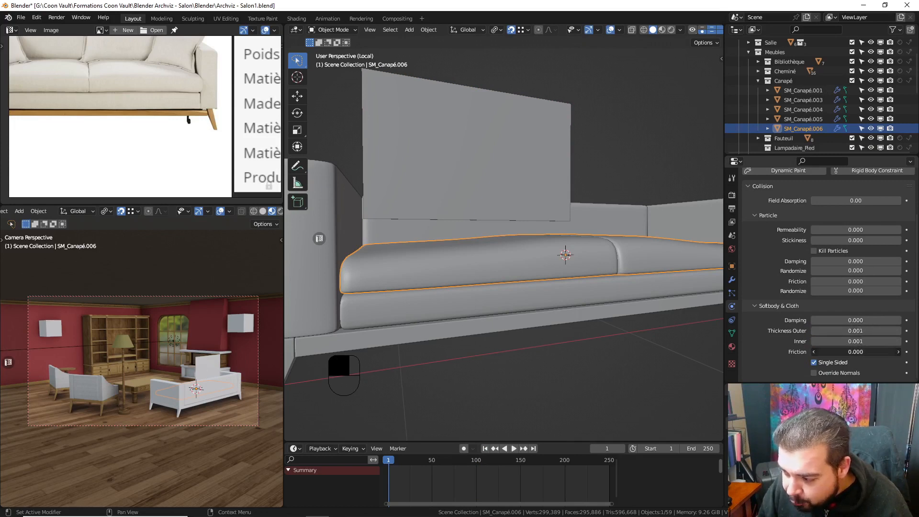
- Replay the cloth simulation several times to examine how the plane behaves on the seat cushions, and return to the first frame
key(space)
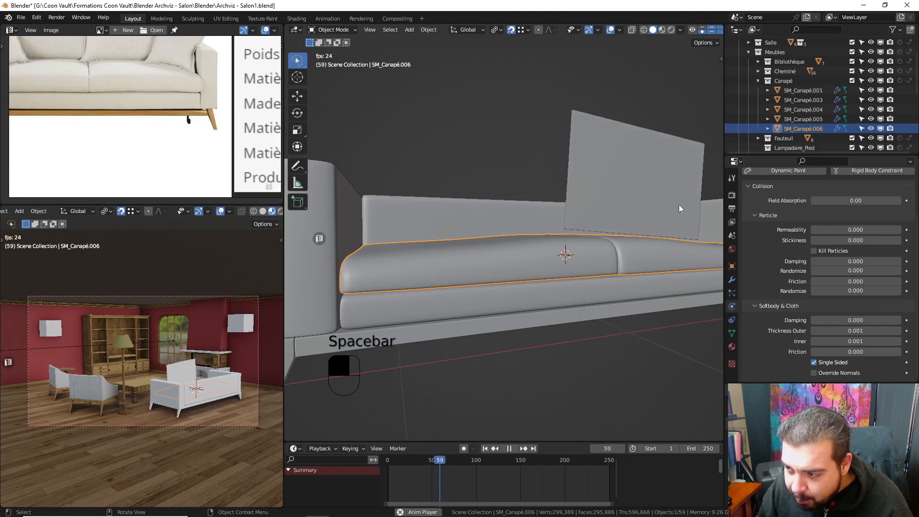
key(space)
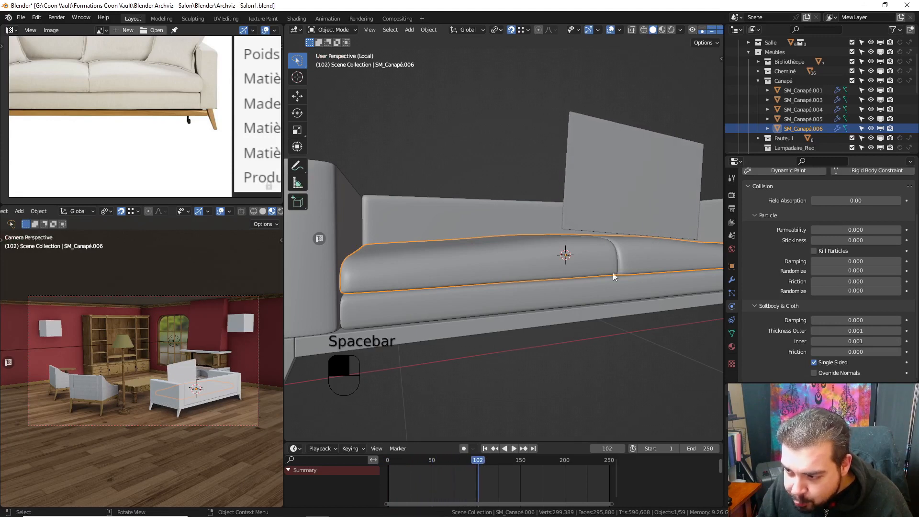
click(485, 449)
key(space)
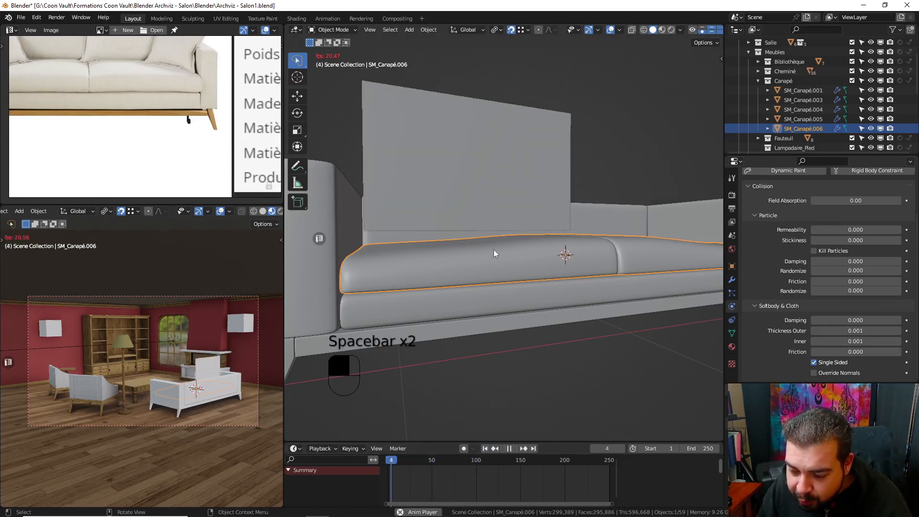
key(space)
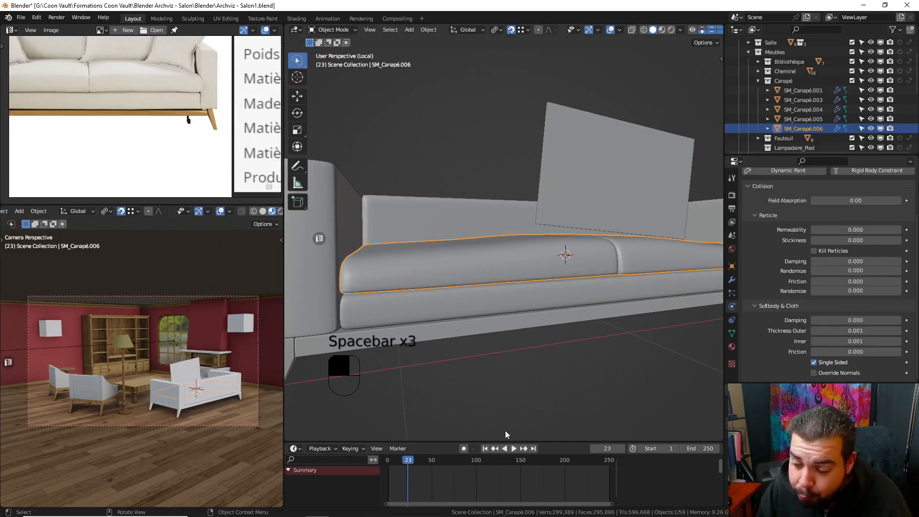
key(space)
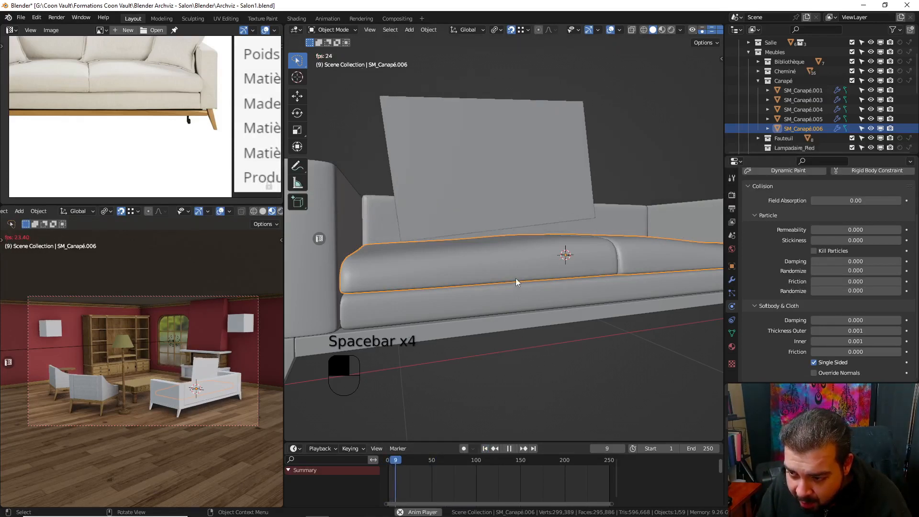
key(space)
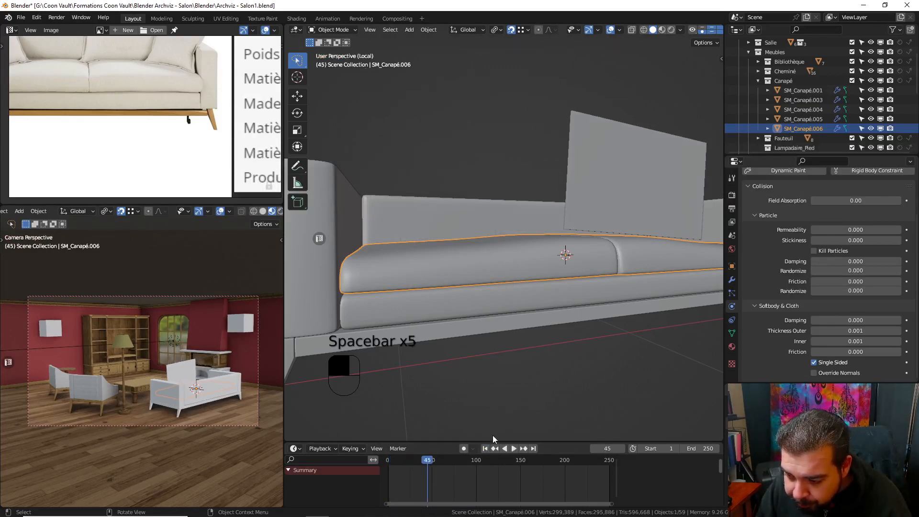
click(485, 449)
- On the backrest's Softbody & Cloth collision settings, set damping and friction to 0 and both outer and inner thickness to 0.001
middle_drag(522, 236, 376, 222)
click(378, 220)
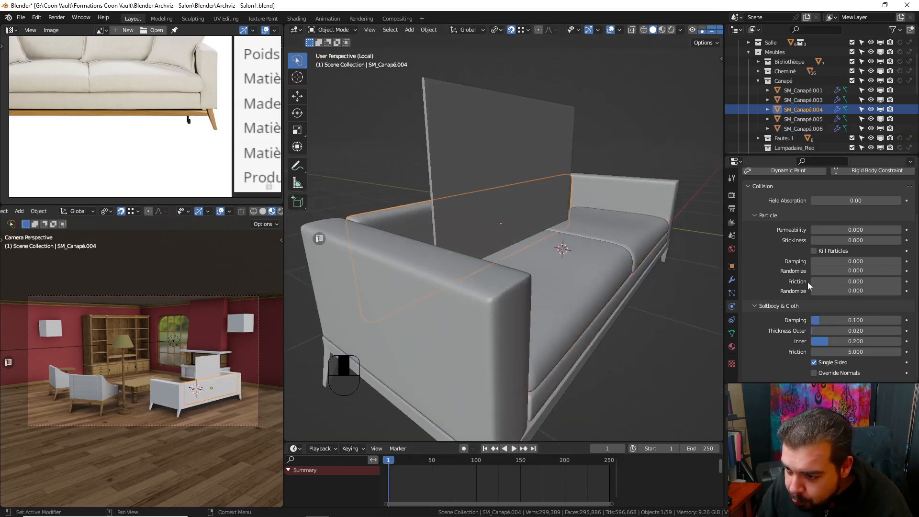
drag(855, 322, 811, 341)
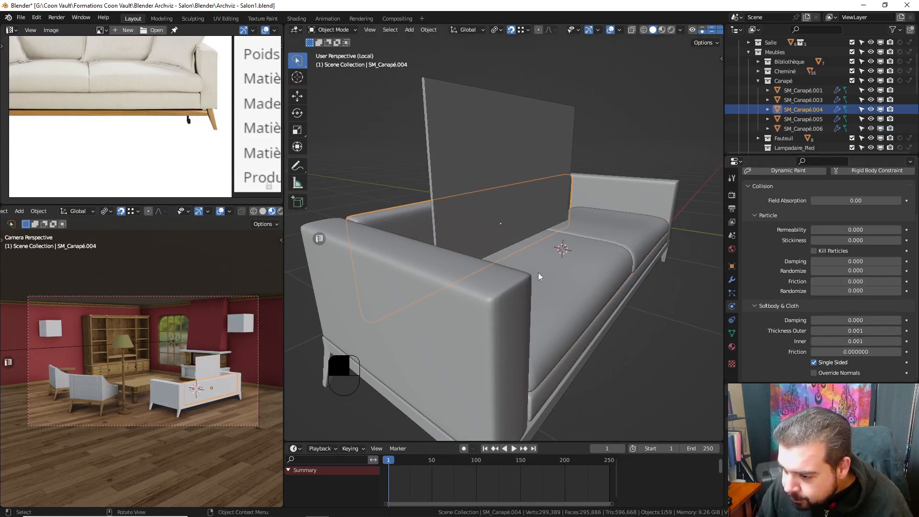
- On the armrests' Softbody & Cloth collision settings, set damping and friction to 0 and both outer and inner thickness to 0.001
click(663, 208)
drag(832, 320, 818, 320)
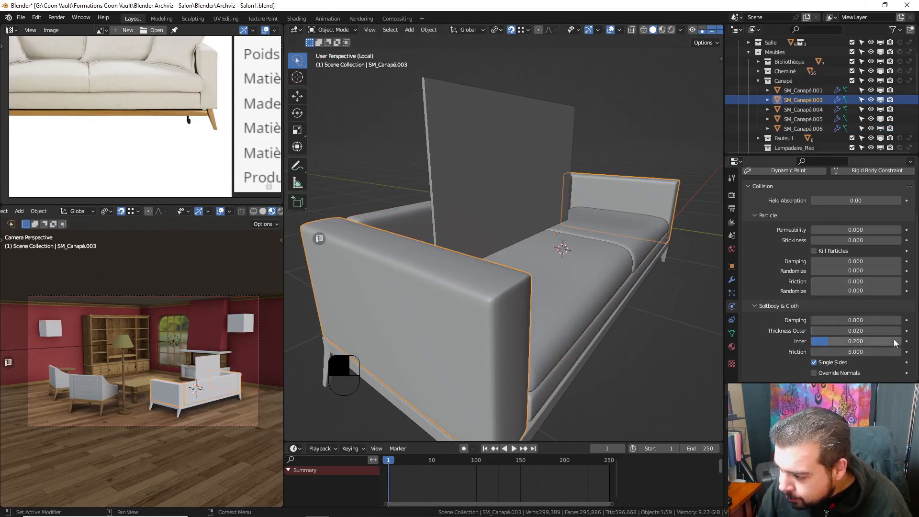
drag(894, 339, 886, 330)
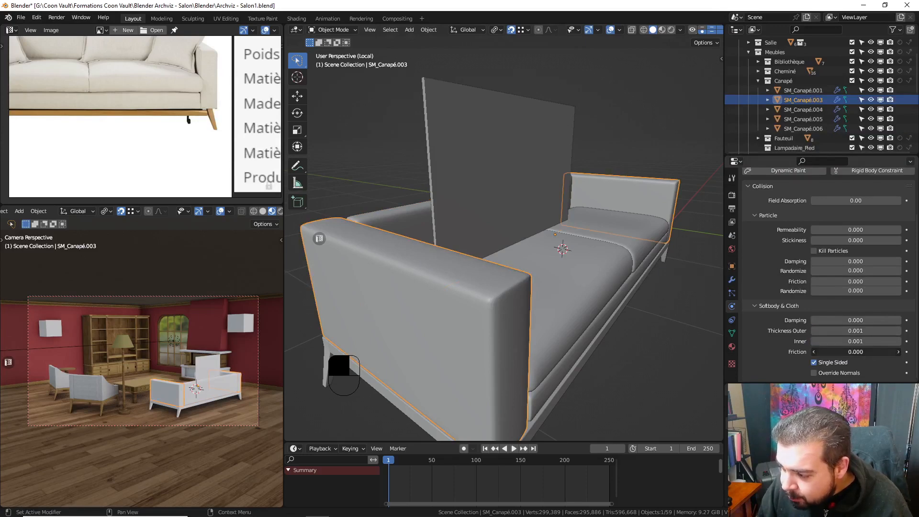
- Play the plane's cloth simulation against the updated sofa collisions, and undo back to the first frame
middle_drag(636, 230, 473, 179)
click(474, 153)
key(space)
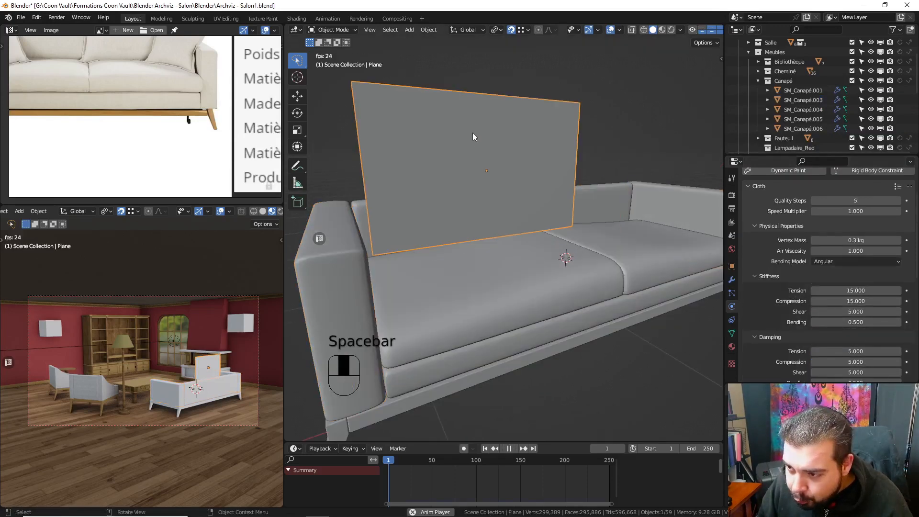
key(space)
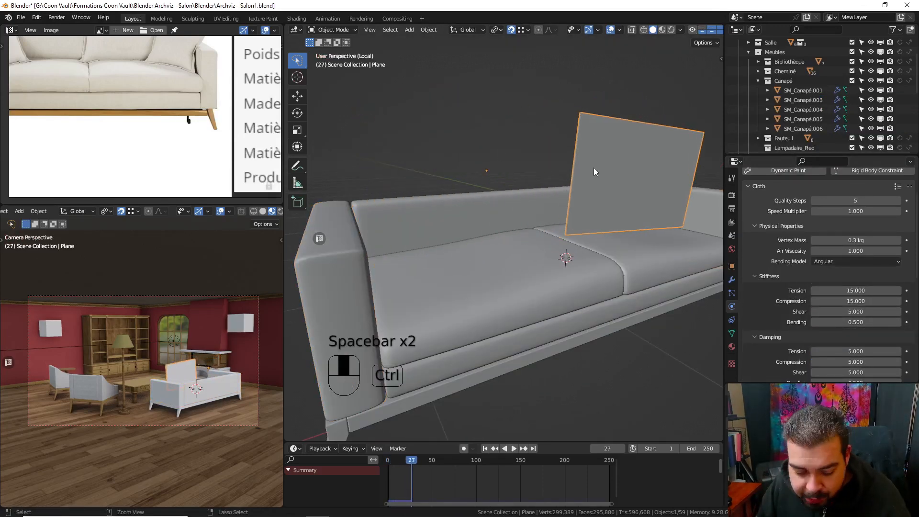
key(ctrl+z)
- Edit the plane's mesh and add one vertical and one horizontal loop cut through its centre
key(Tab)
middle_drag(464, 135, 501, 148)
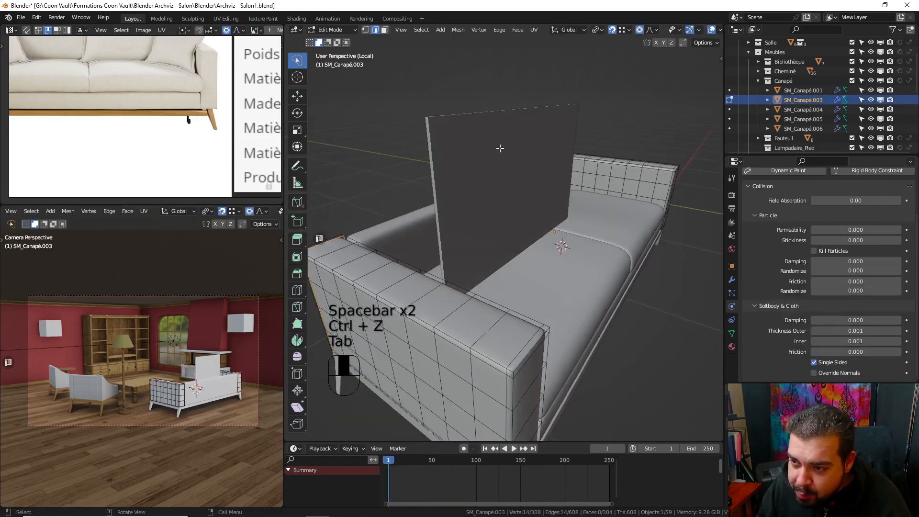
key(Tab)
click(450, 136)
key(Tab)
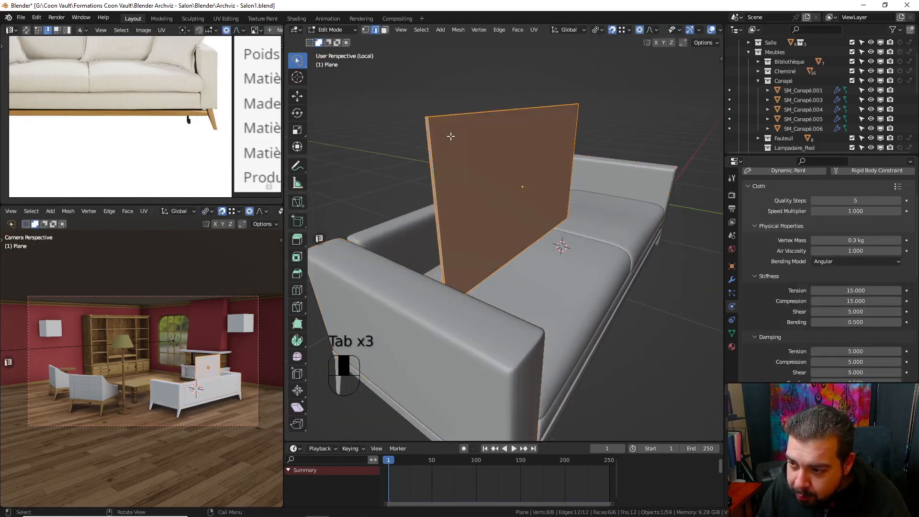
click(435, 118)
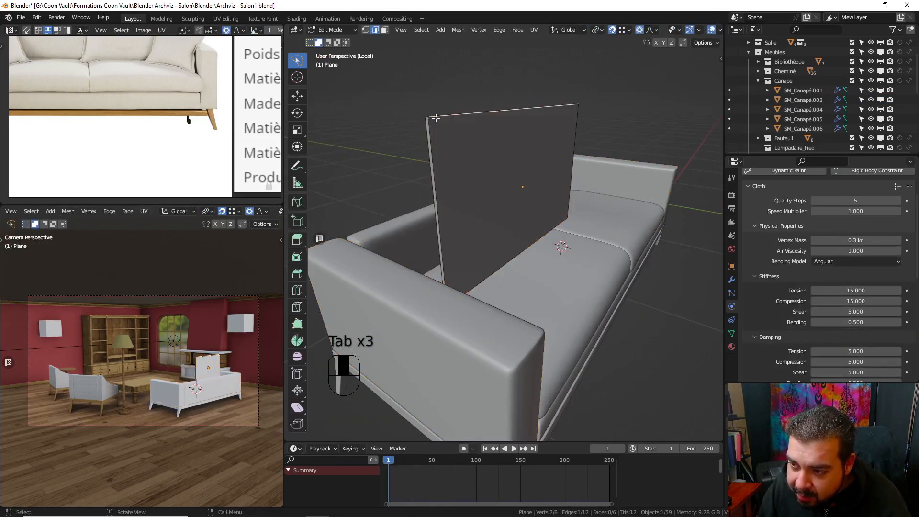
mouse_move(474, 125)
middle_down()
mouse_move(468, 146)
mouse_move(474, 133)
middle_up()
key(ctrl+r)
click(474, 127)
right_click(474, 128)
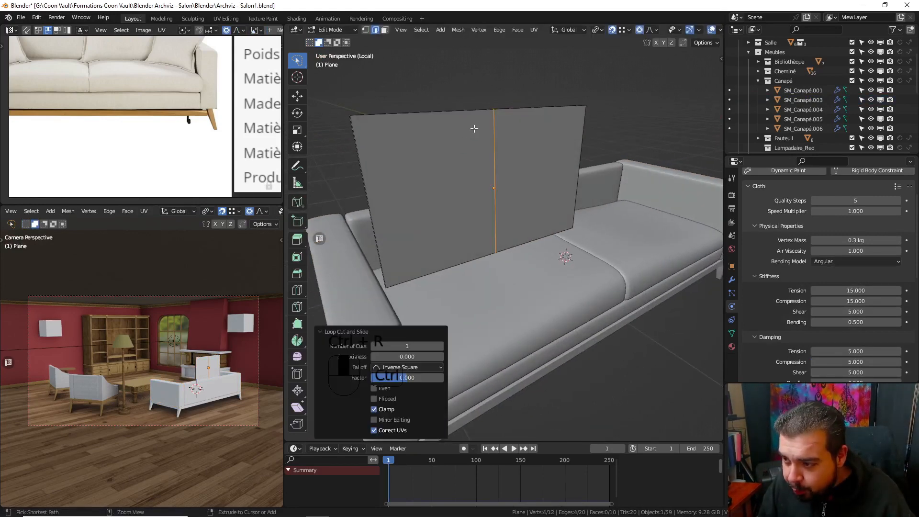
key(ctrl+r)
click(454, 168)
right_click(454, 168)
- Add centred vertical loop cuts in both side halves of the plane and centred horizontal ones in its upper and lower halves
key(ctrl+r)
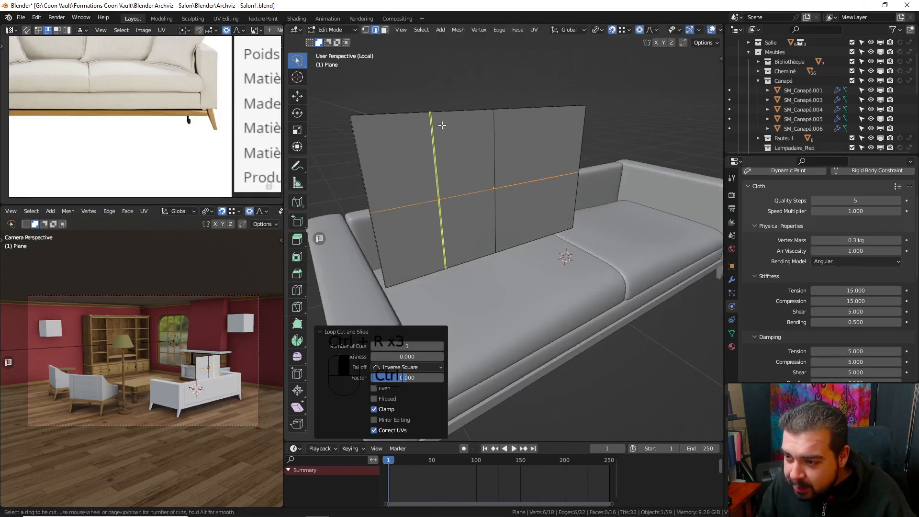
click(445, 121)
right_click(445, 121)
key(ctrl+r)
click(546, 113)
right_click(556, 143)
key(ctrl+r)
click(559, 148)
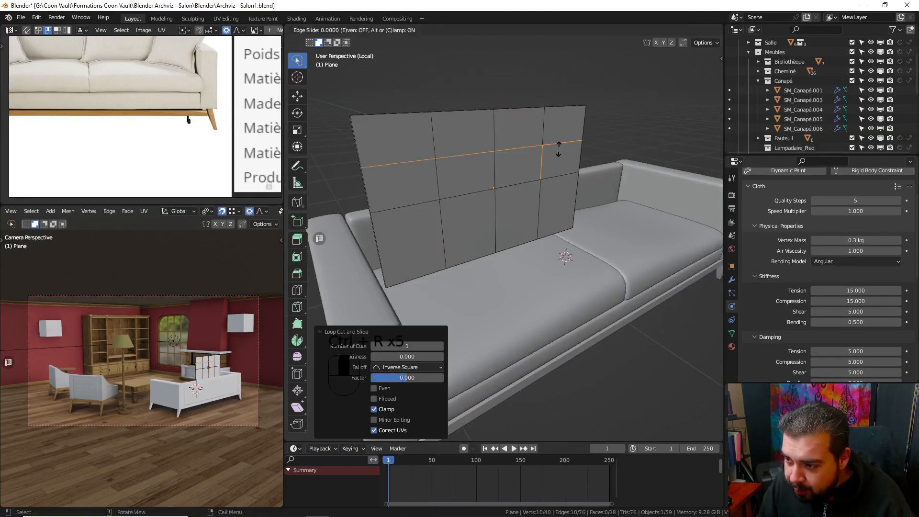
right_click(560, 147)
key(ctrl+r)
click(547, 202)
right_click(548, 201)
- Add a centred vertical loop cut in each of the plane's four columns, dividing it into eight
key(ctrl+r)
click(527, 165)
right_click(526, 165)
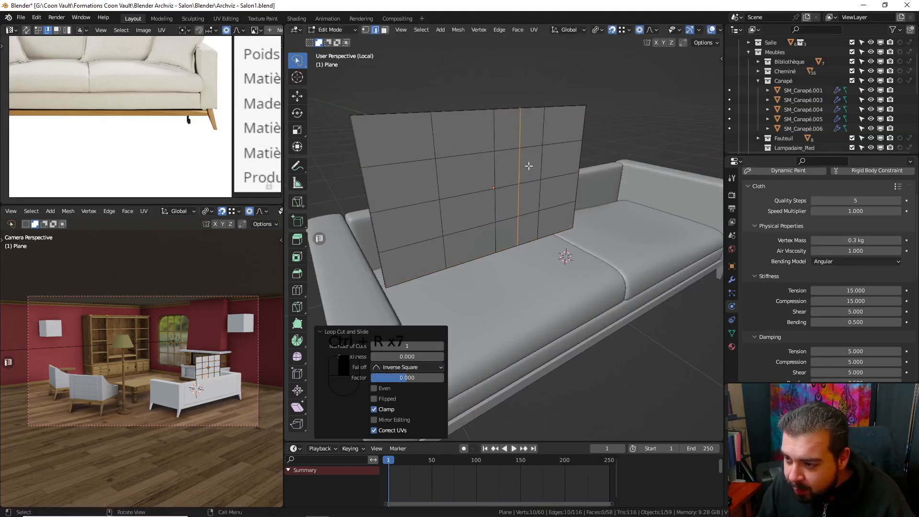
key(ctrl+r)
click(569, 117)
right_click(569, 117)
key(ctrl+r)
click(458, 119)
right_click(458, 120)
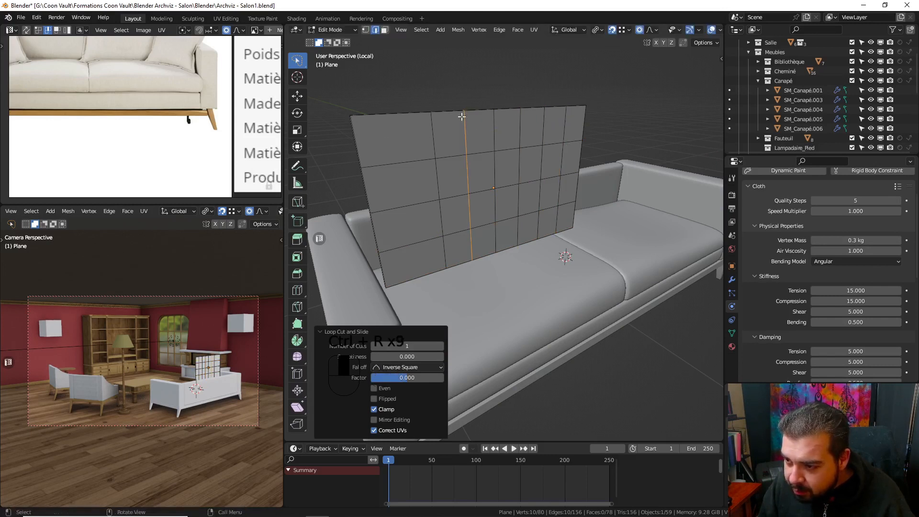
key(ctrl+r)
click(407, 118)
right_click(408, 117)
middle_drag(488, 161, 509, 163)
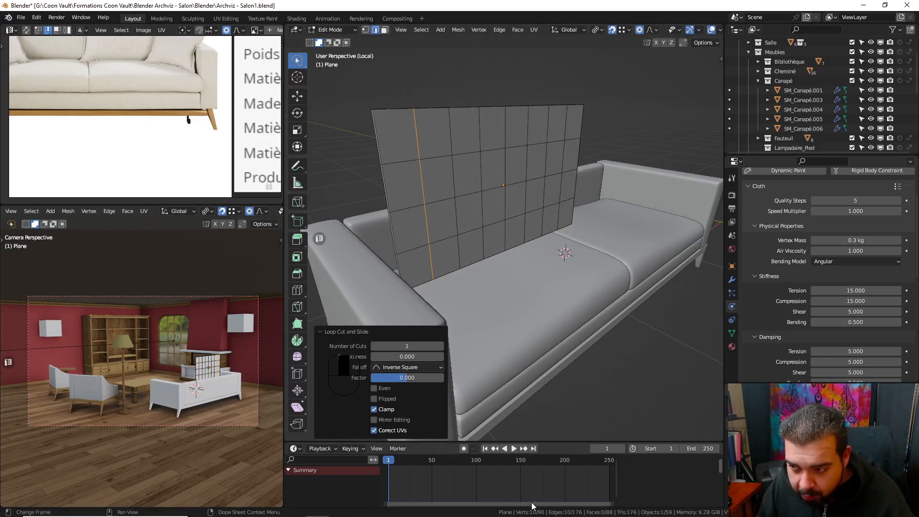
- Leave Edit Mode, replay the subdivided plane's cloth simulation to examine how it drapes on the sofa, and return to the first frame
key(space)
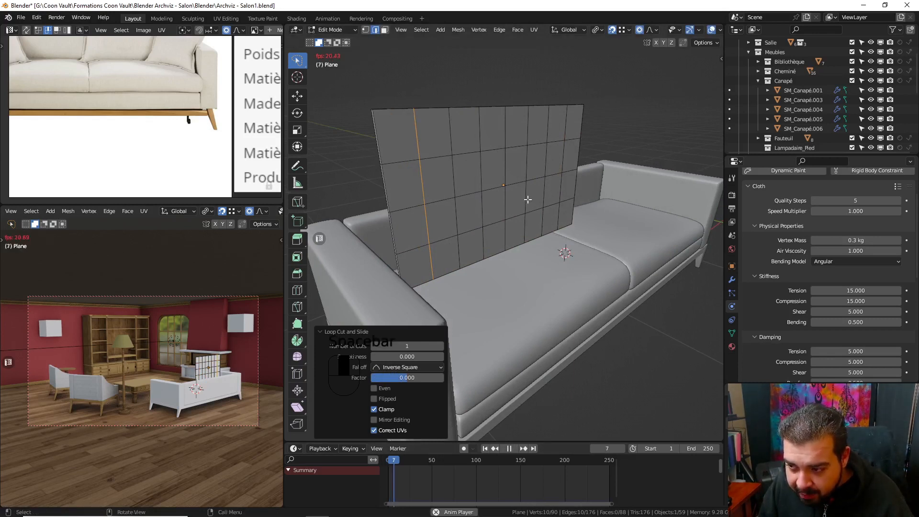
key(space)
key(Tab)
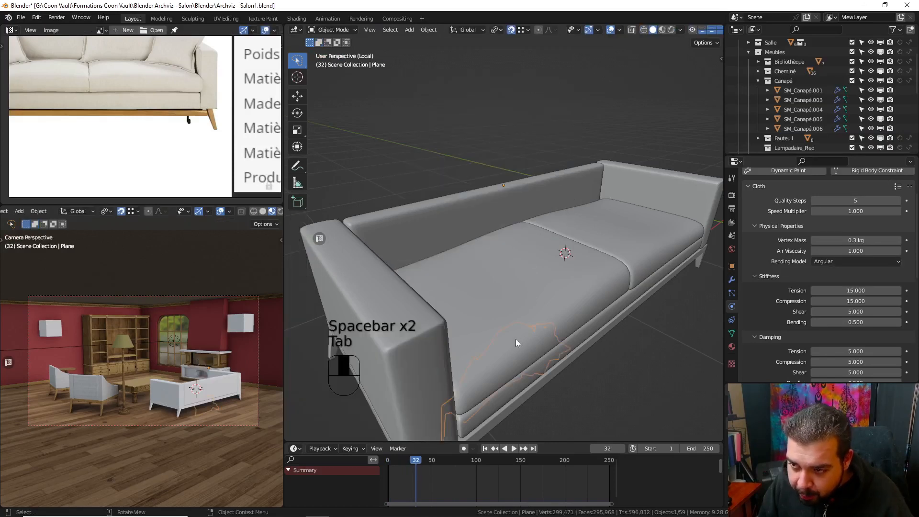
click(486, 449)
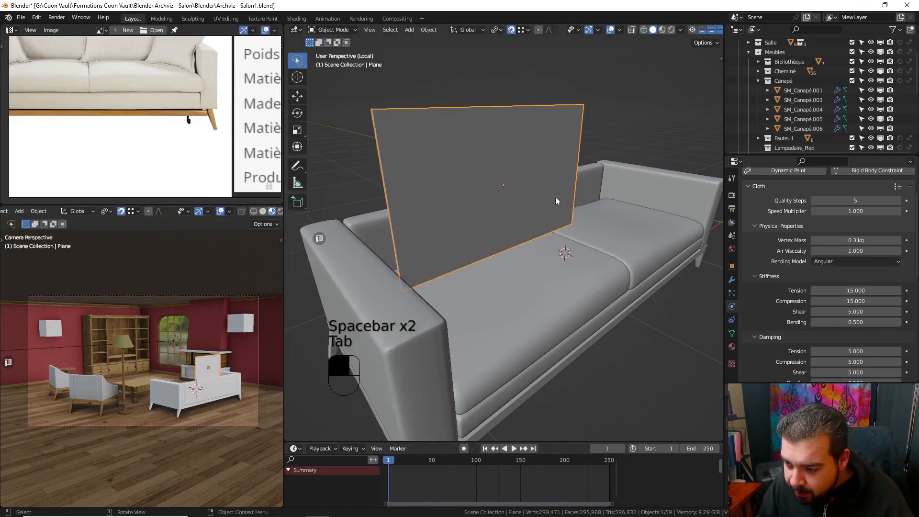
key(space)
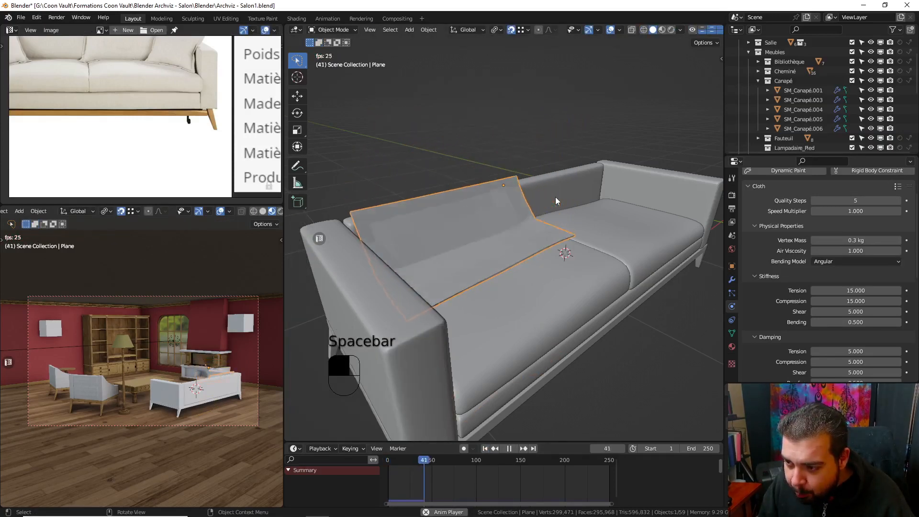
key(space)
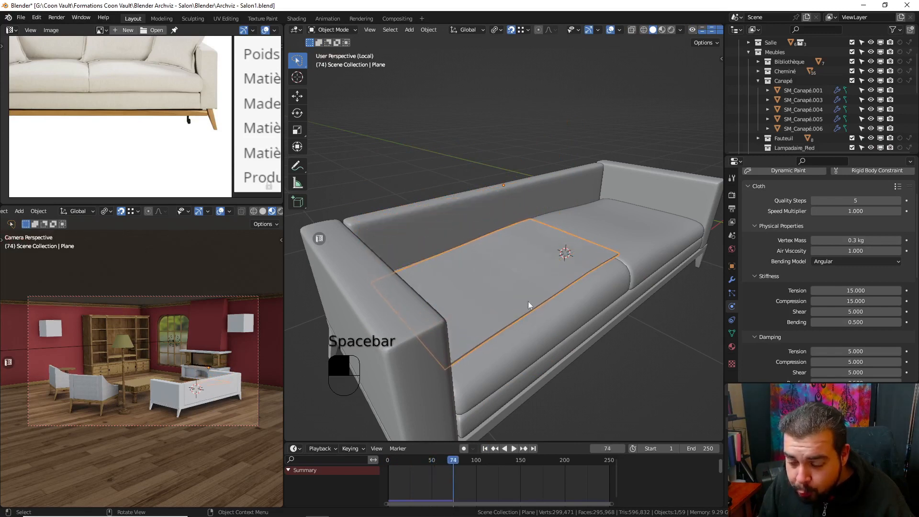
click(485, 450)
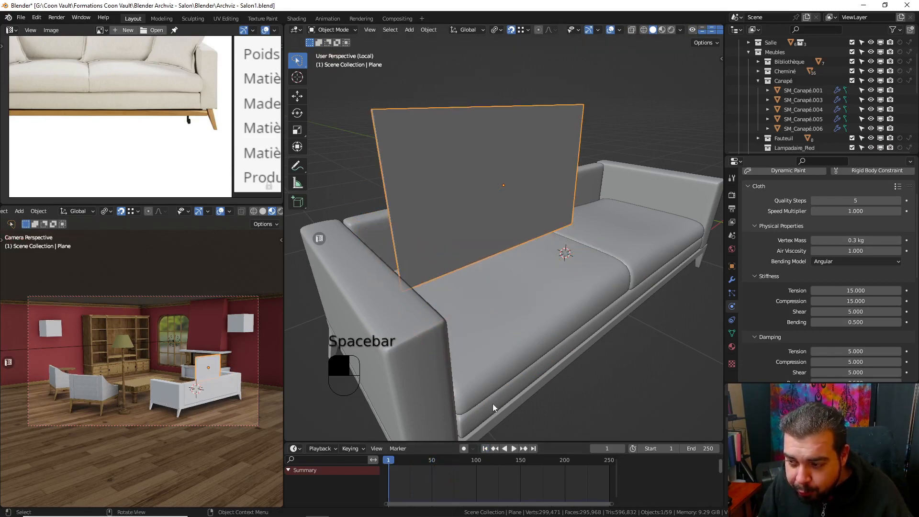
key(space)
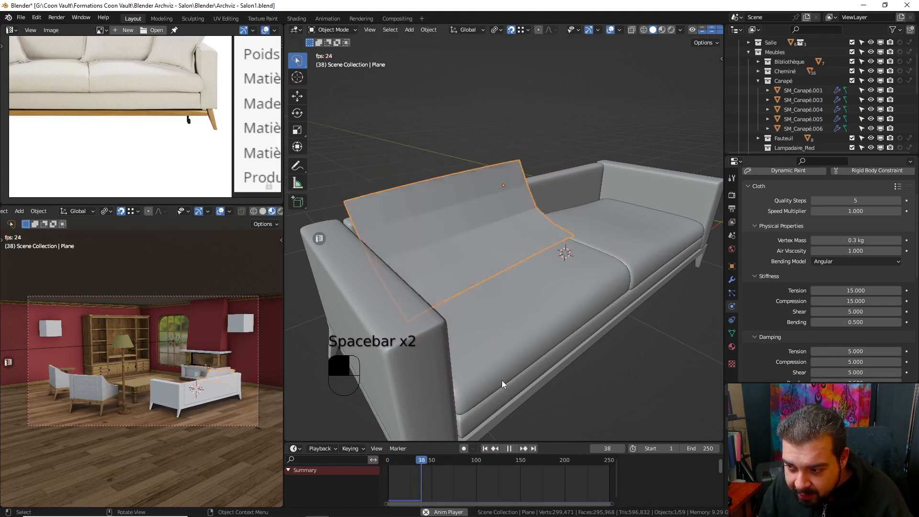
key(space)
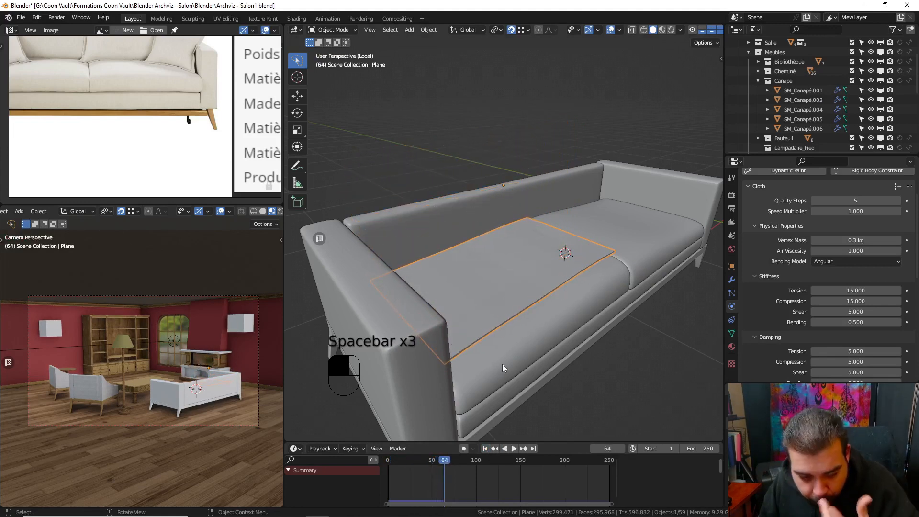
click(486, 449)
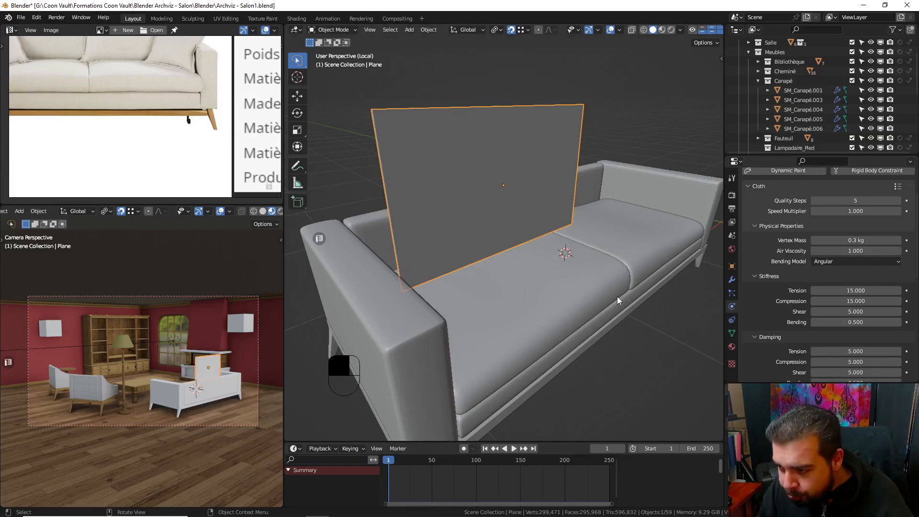
- Enter Edit Mode on the plane, select its whole mesh and examine its grid and thin side edge
key(Tab)
key(a)
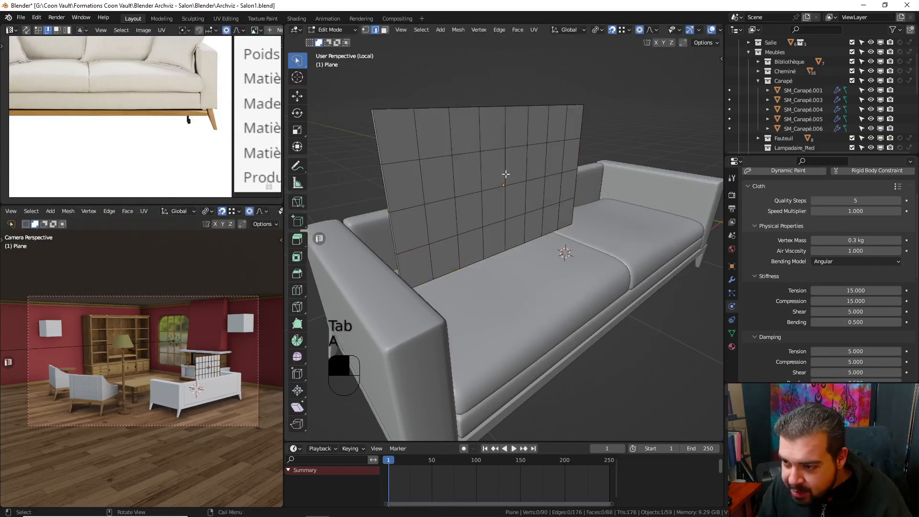
middle_drag(389, 123, 475, 166)
key(a)
click(424, 99)
scroll(463, 148, up, 4)
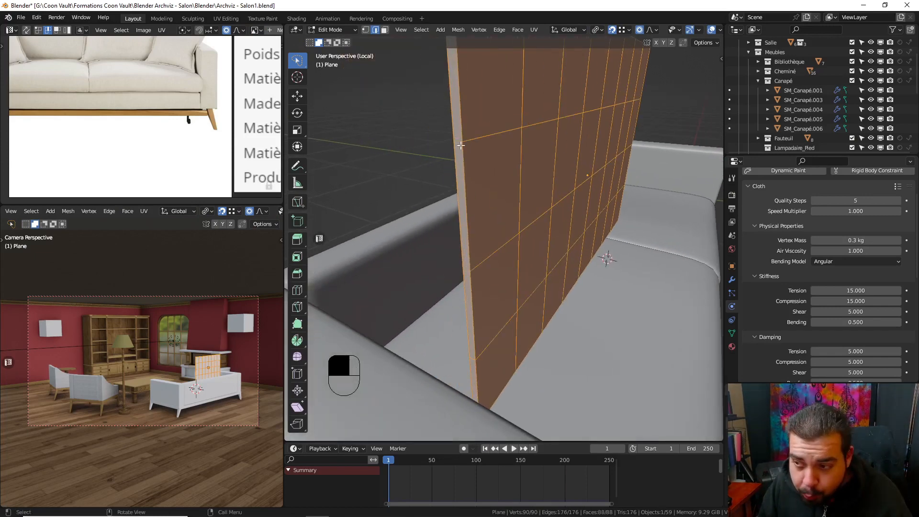
scroll(460, 145, down, 5)
middle_drag(461, 145, 431, 139)
- Add a centred vertical loop cut in each of the plane's eight columns, dividing it into sixteen
key(ctrl+r)
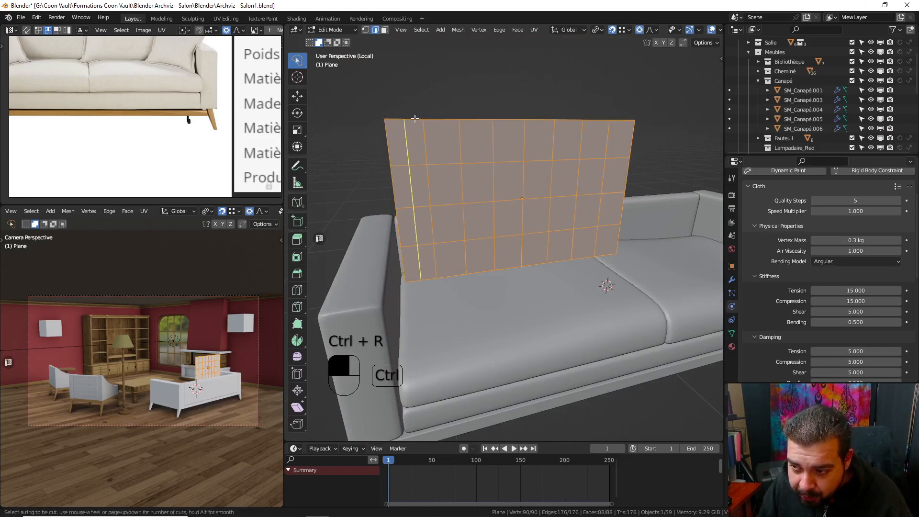
click(414, 118)
click(414, 118)
key(ctrl+r)
click(445, 122)
click(444, 122)
key(ctrl+r)
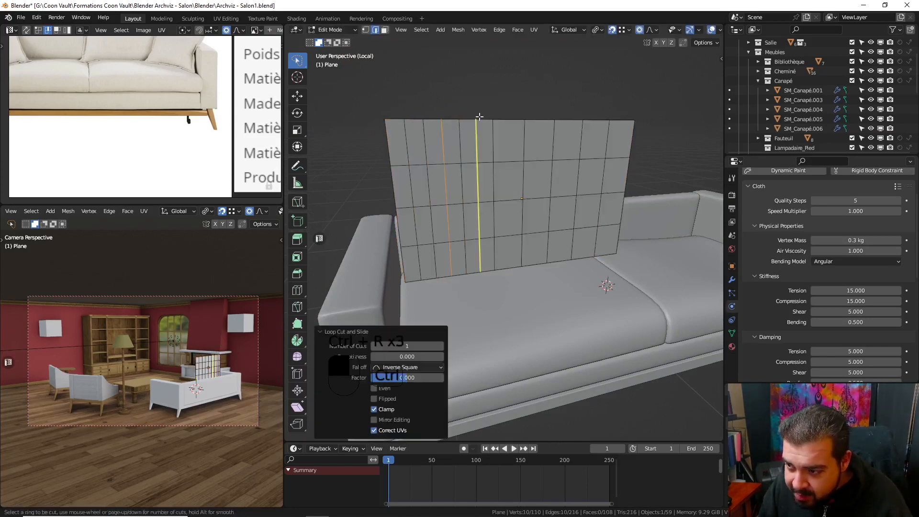
click(479, 117)
click(480, 116)
key(ctrl+r)
click(509, 118)
click(508, 118)
key(ctrl+r)
click(538, 118)
click(539, 118)
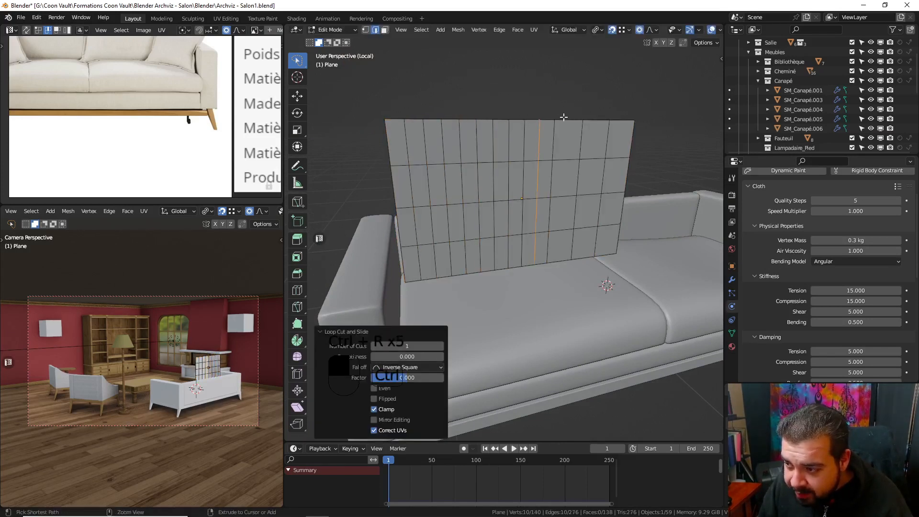
key(ctrl+r)
double_click(568, 116)
key(ctrl+r)
double_click(596, 117)
key(ctrl+r)
double_click(620, 118)
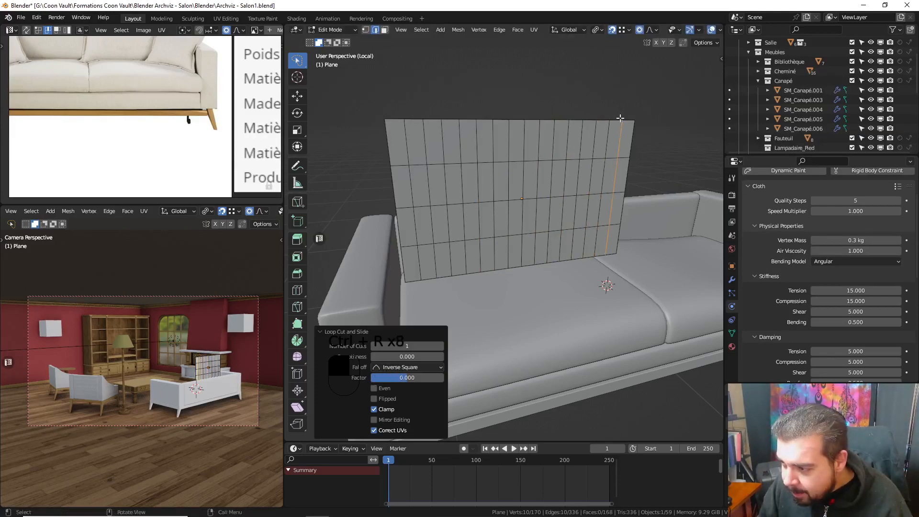
- Add a centred horizontal loop cut in each of the plane's four rows, dividing it into eight
key(ctrl+r)
click(631, 140)
click(631, 140)
key(ctrl+r)
click(632, 174)
click(632, 176)
key(ctrl+r)
click(632, 210)
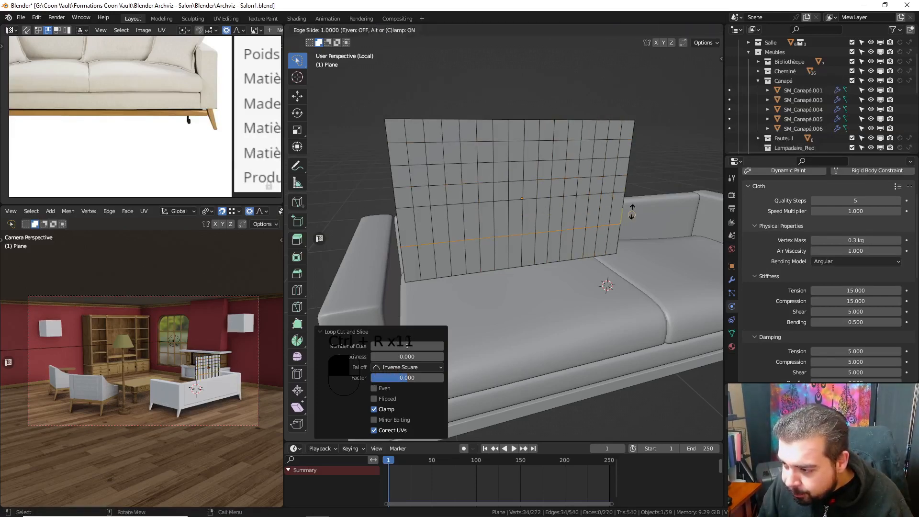
click(618, 233)
key(ctrl+r)
click(622, 238)
click(623, 239)
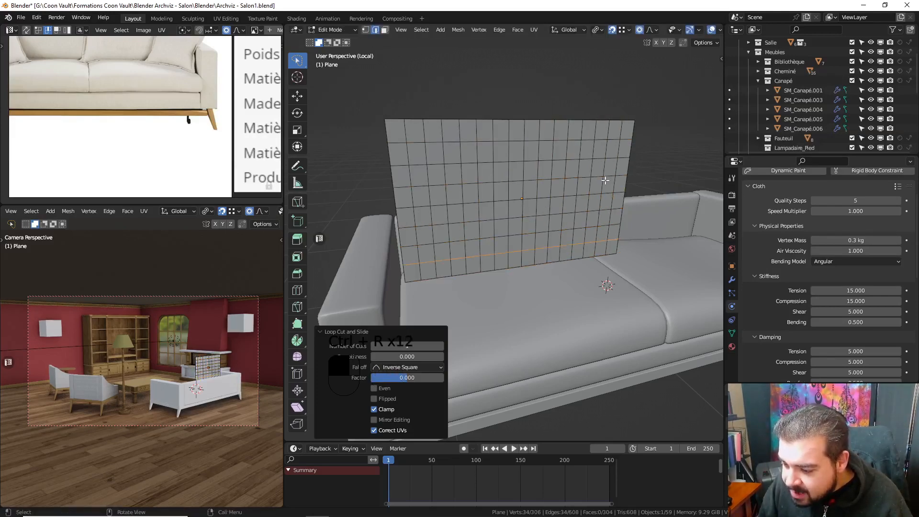
- Leave Edit Mode, replay the denser plane's cloth simulation to examine how it folds on the sofa, and return to the first frame
key(a)
key(Tab)
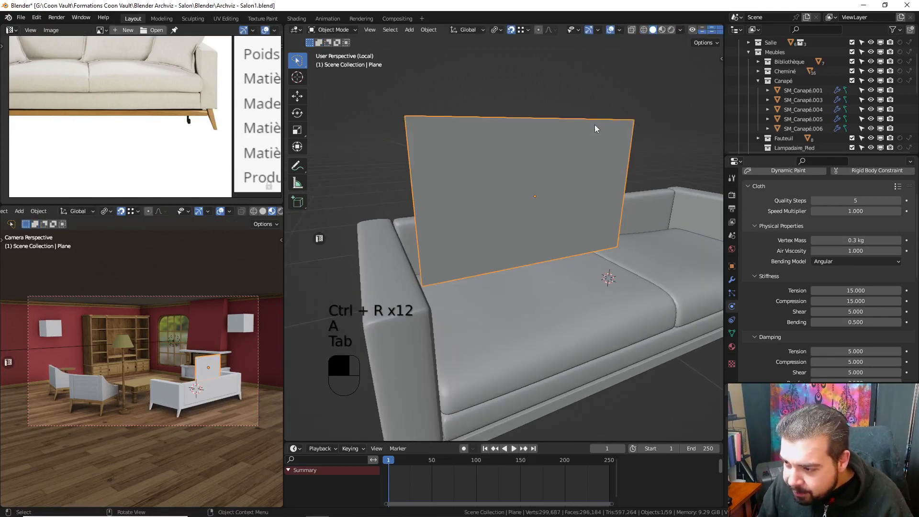
click(516, 447)
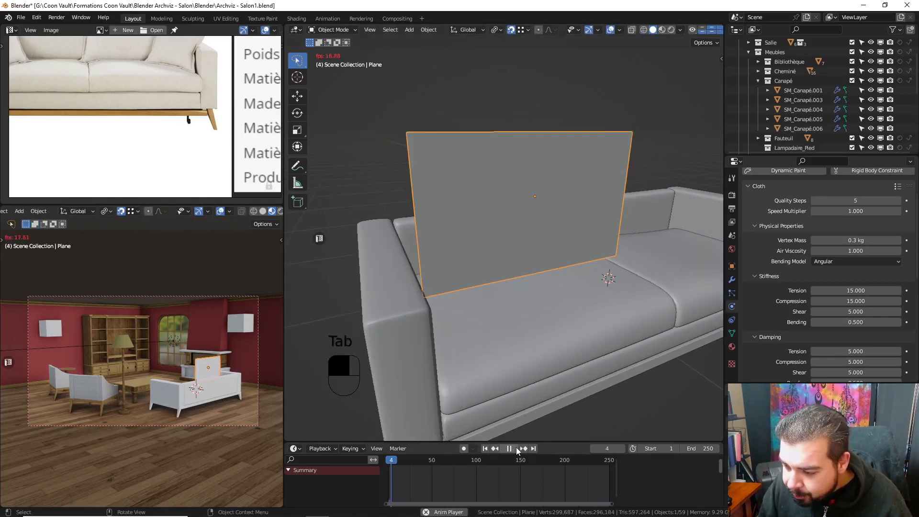
click(516, 447)
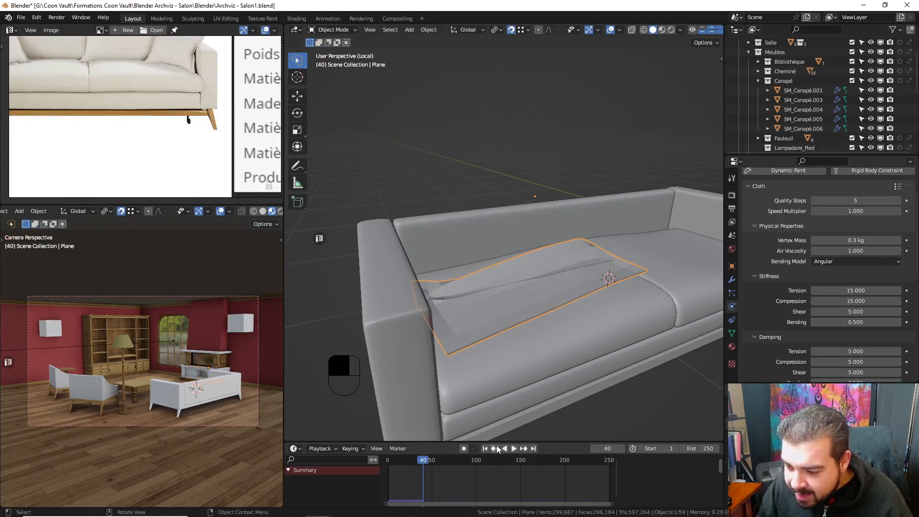
click(486, 447)
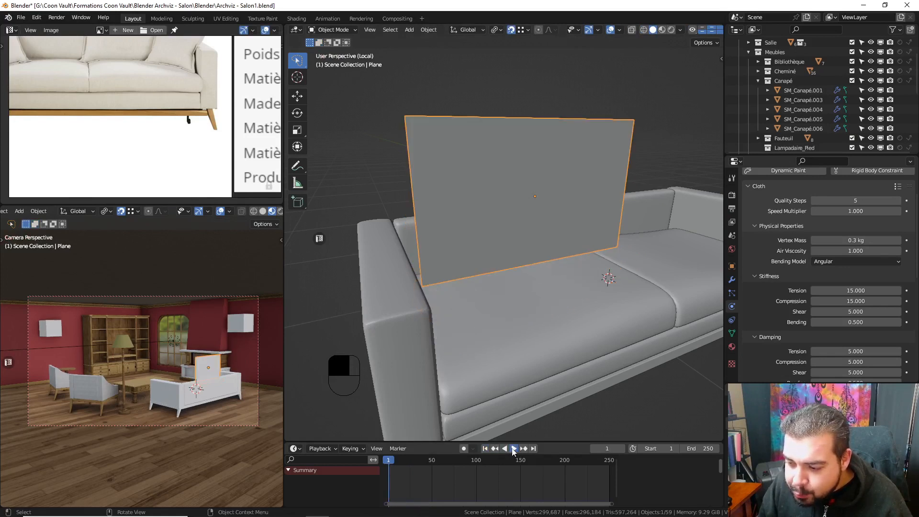
click(514, 449)
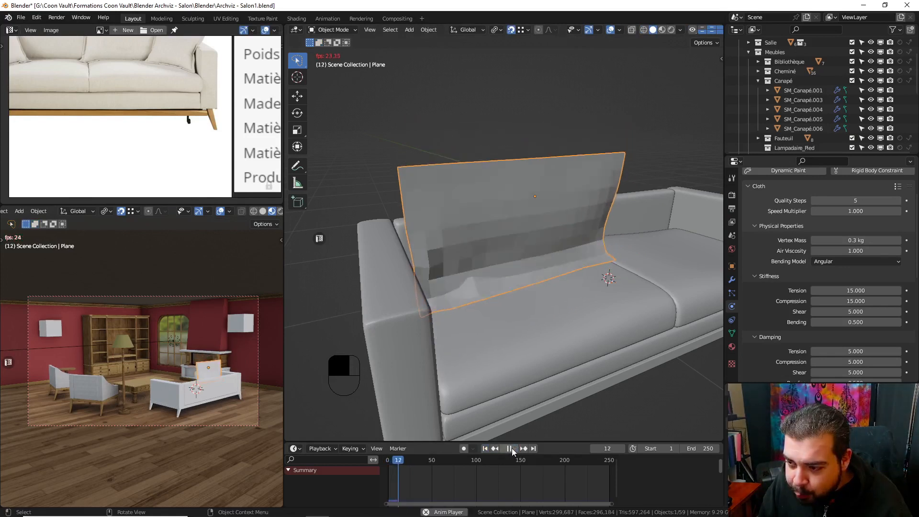
click(485, 448)
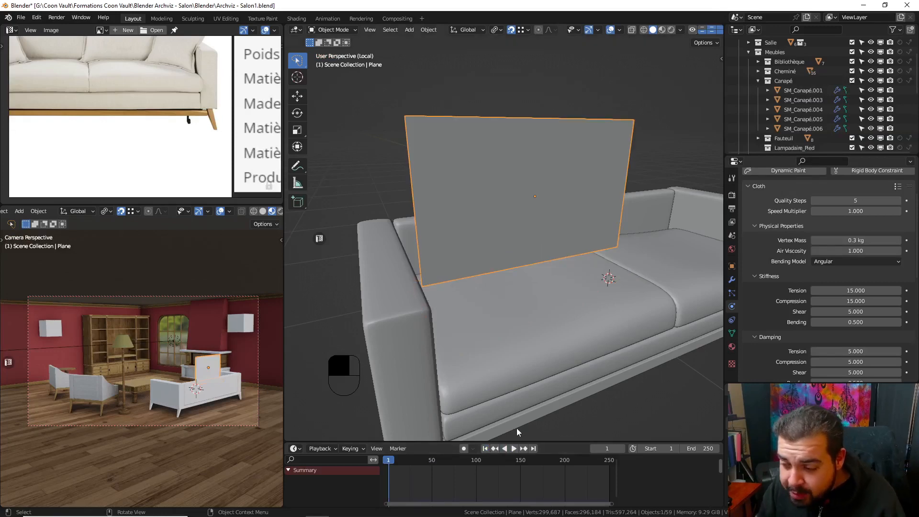
click(514, 449)
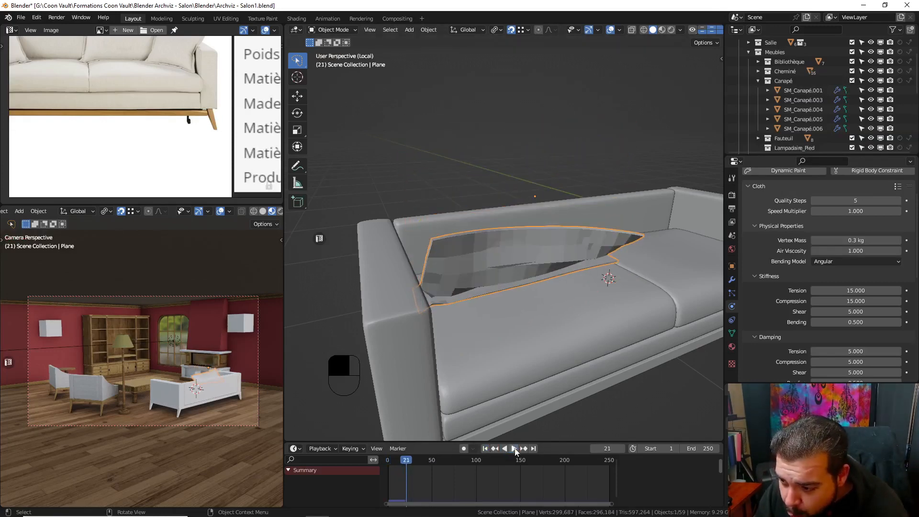
click(515, 448)
mouse_move(524, 326)
middle_down()
mouse_move(533, 291)
mouse_move(550, 315)
mouse_move(524, 328)
middle_up()
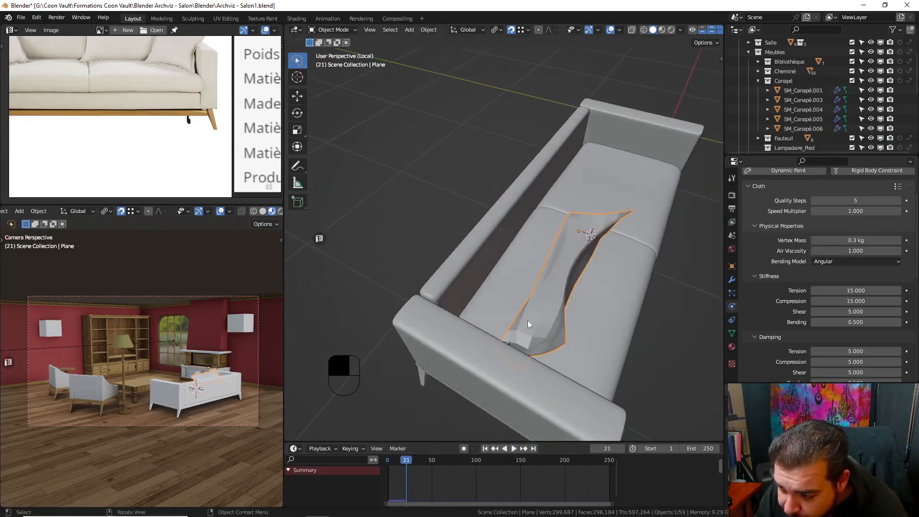
middle_drag(633, 239, 645, 207)
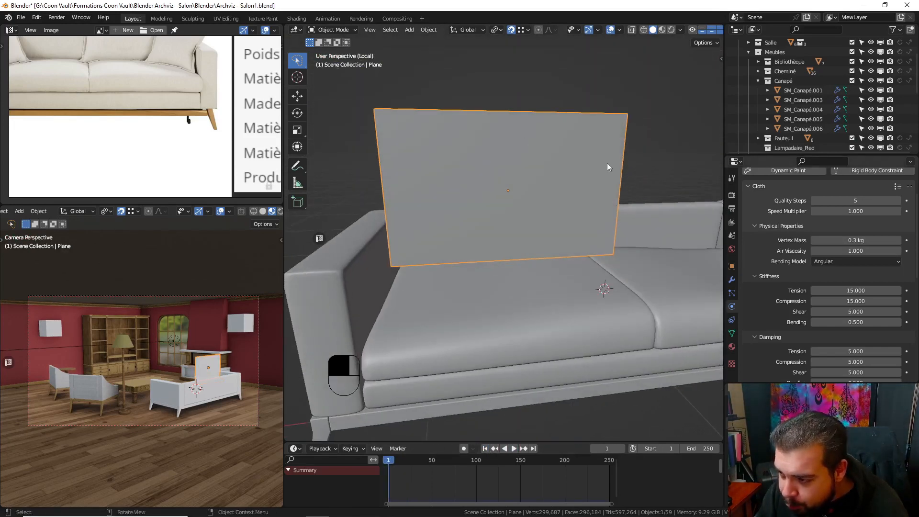
- Set the cloth's collision quality to 5 and its object collision distance to 0.001 m
scroll(816, 288, down, 8)
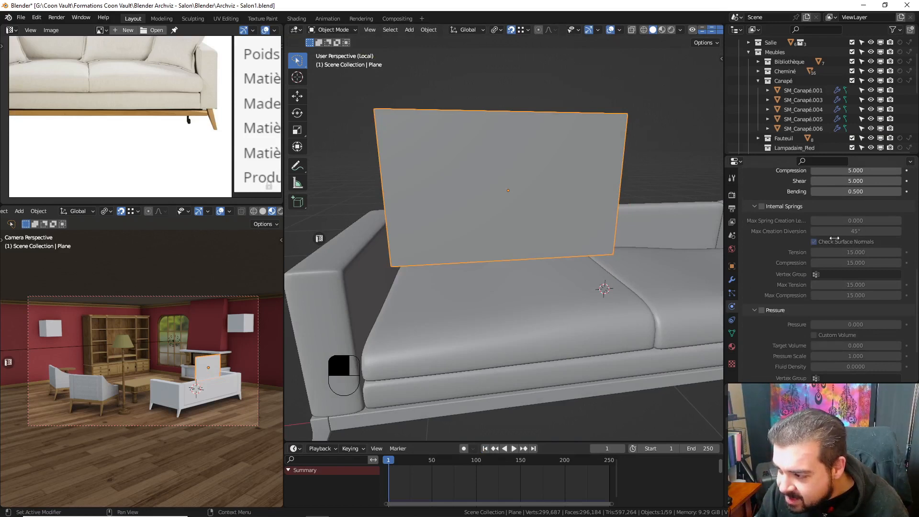
scroll(788, 313, down, 3)
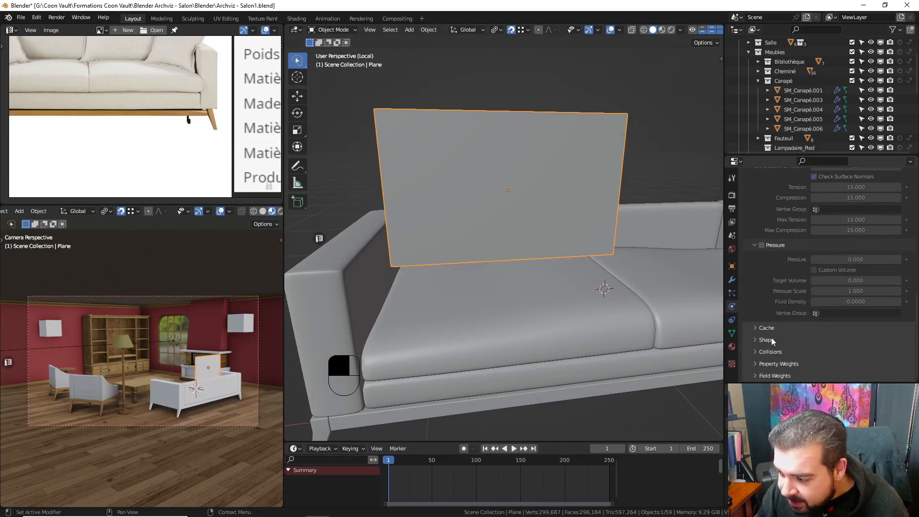
click(759, 355)
scroll(809, 349, down, 3)
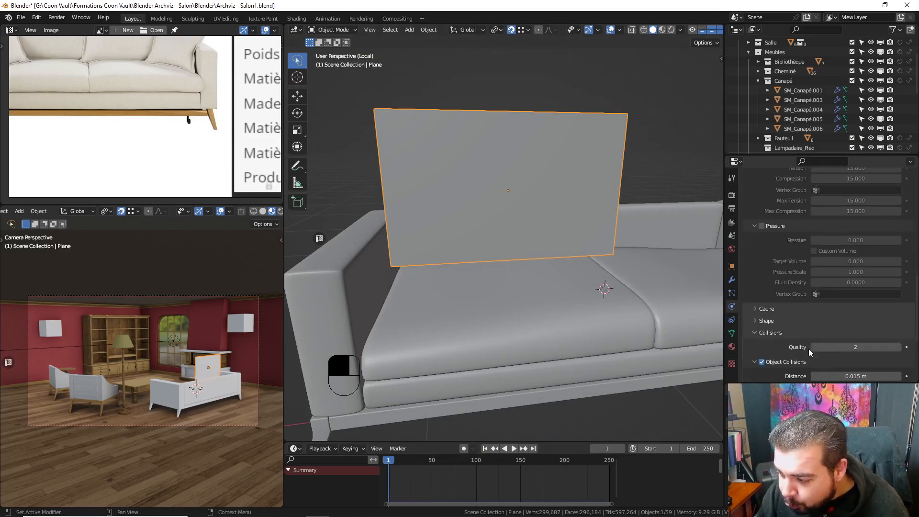
click(865, 309)
text(5)
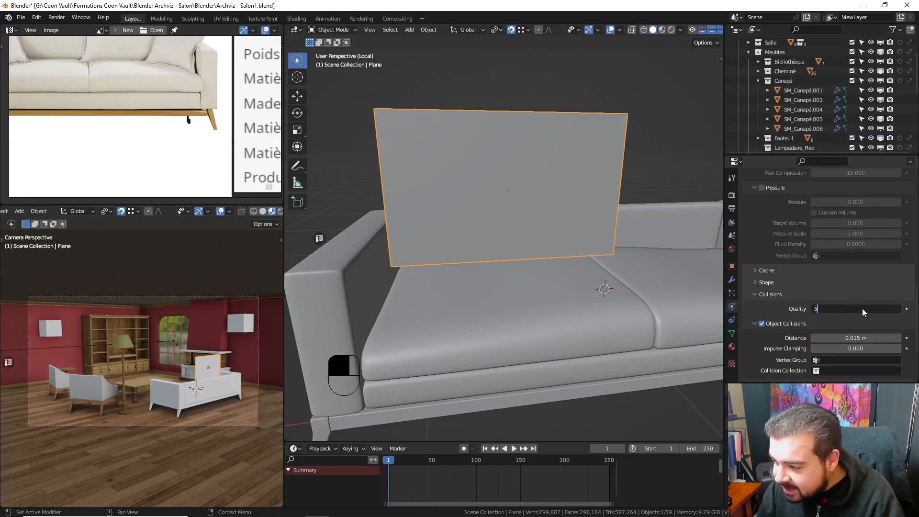
key(Return)
click(871, 338)
text(0.001)
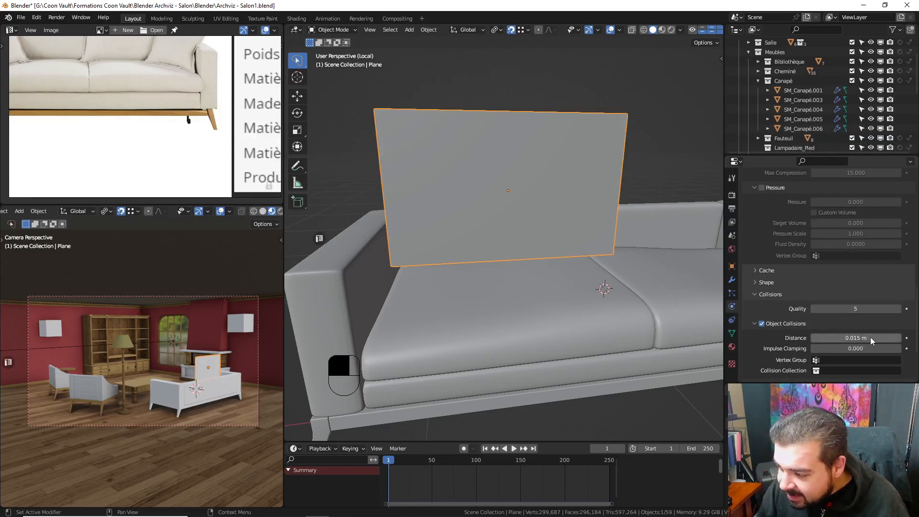
key(Return)
- Enable self collisions for the cloth, run the simulation to check the effect, and return to the first frame
scroll(833, 311, down, 2)
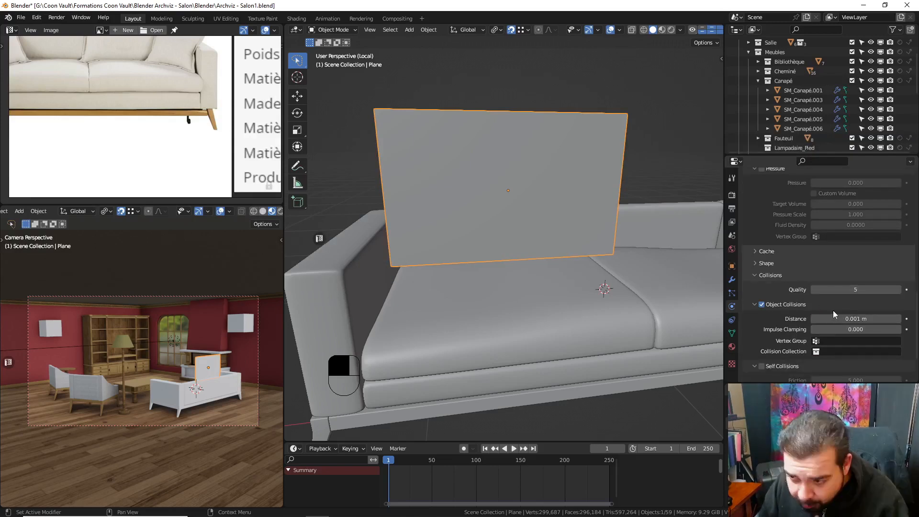
scroll(833, 315, down, 2)
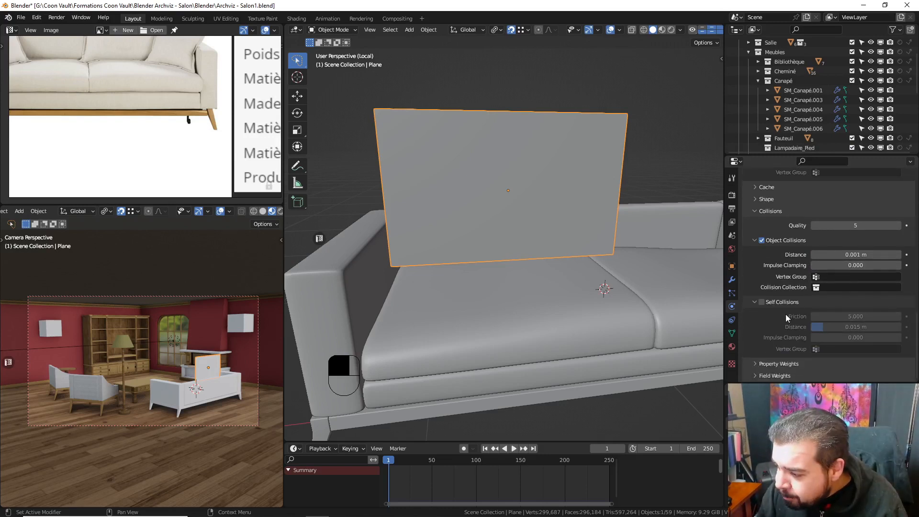
click(762, 303)
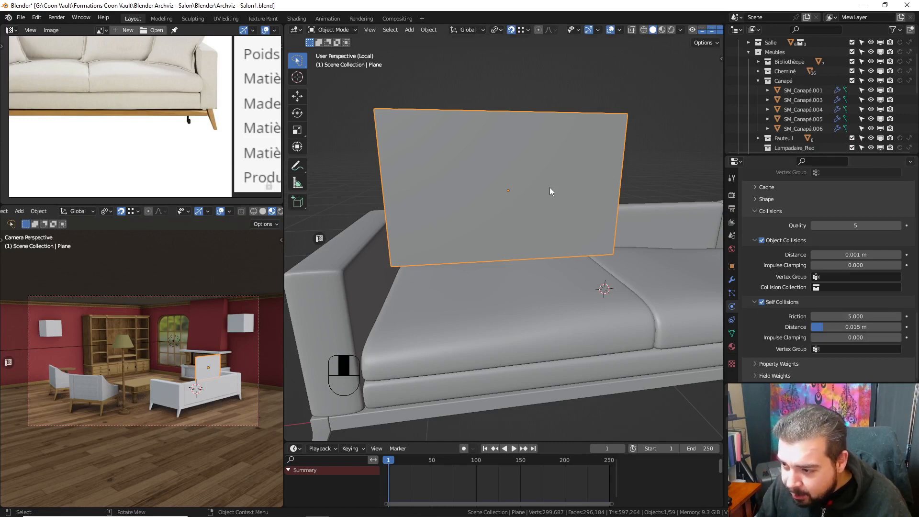
key(space)
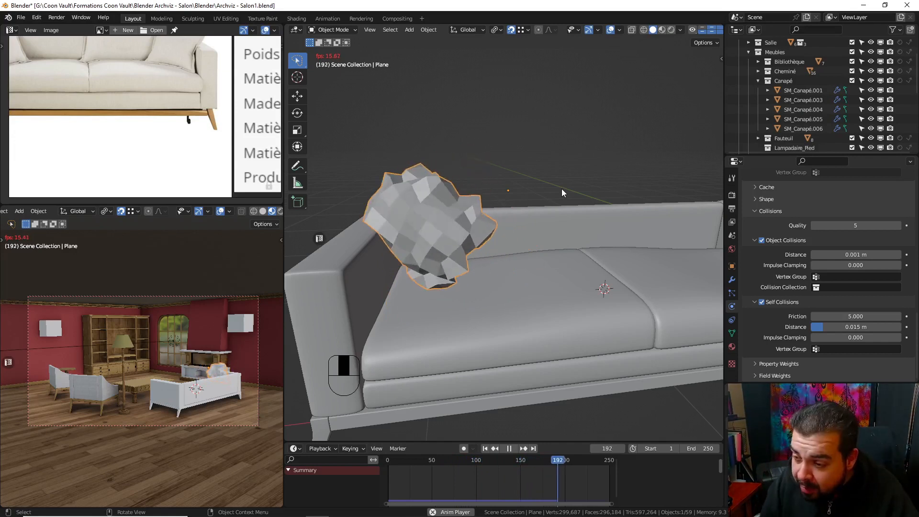
key(space)
click(485, 448)
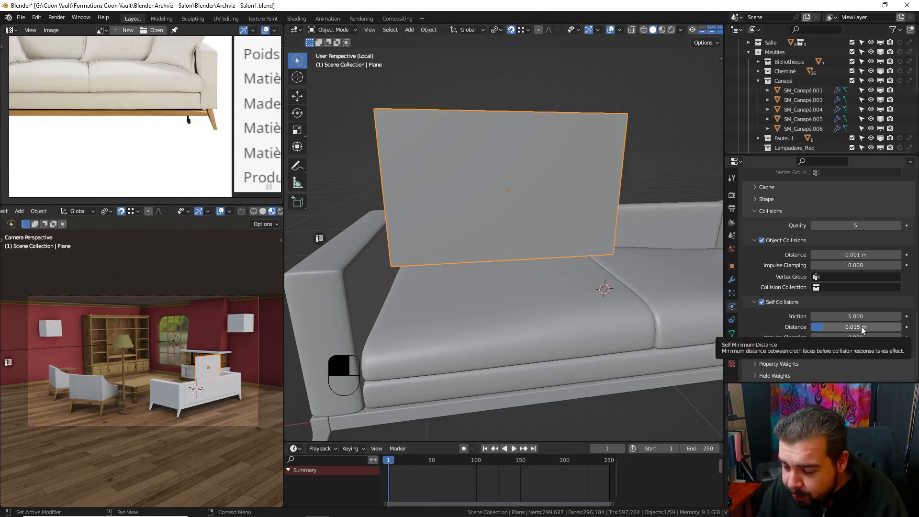
- Set the cloth's self collision distance to 0.001 m, replay the simulation, and return to the first frame
drag(860, 327, 833, 326)
key(space)
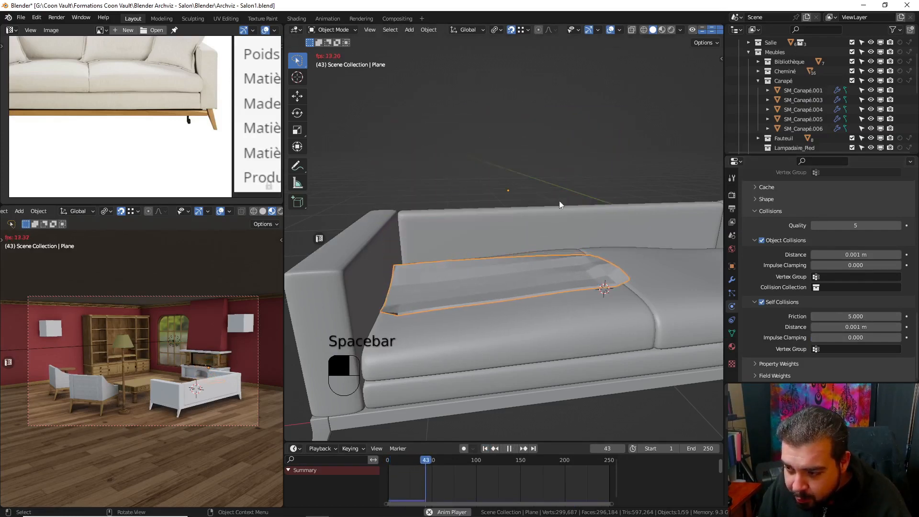
key(space)
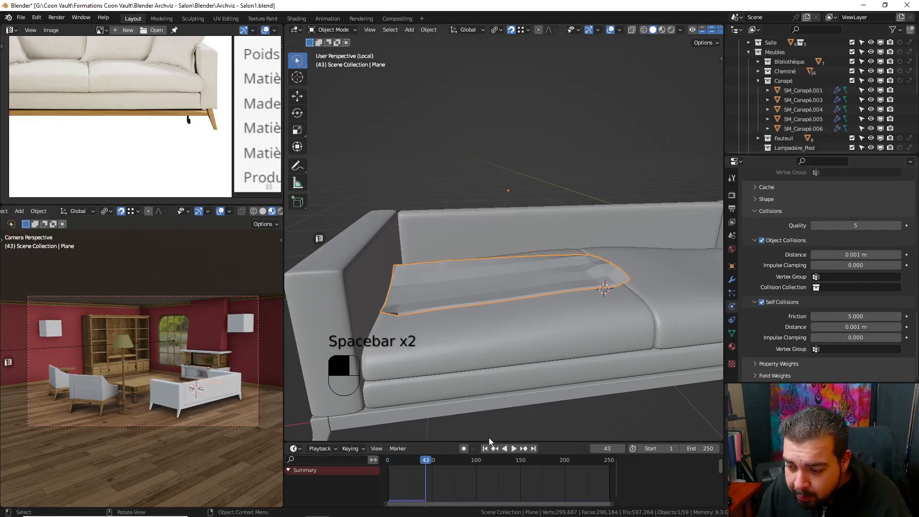
click(485, 448)
key(space)
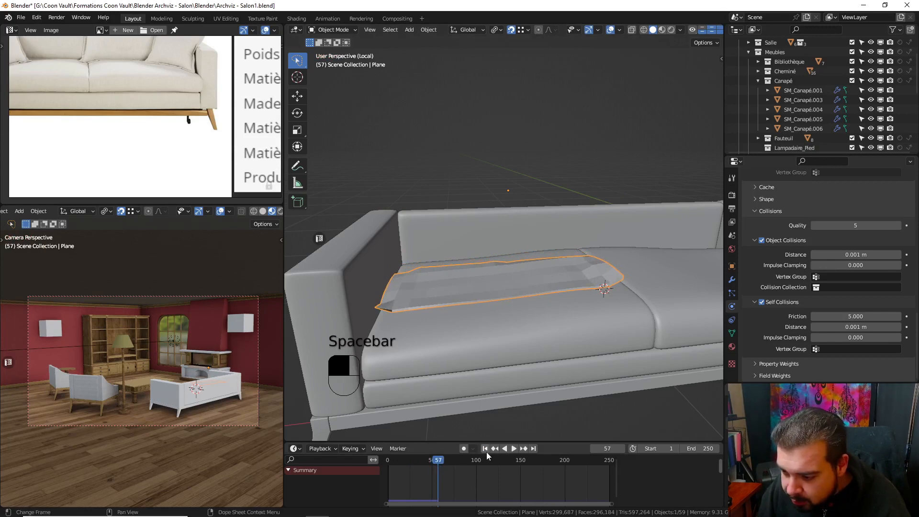
key(shift+Left)
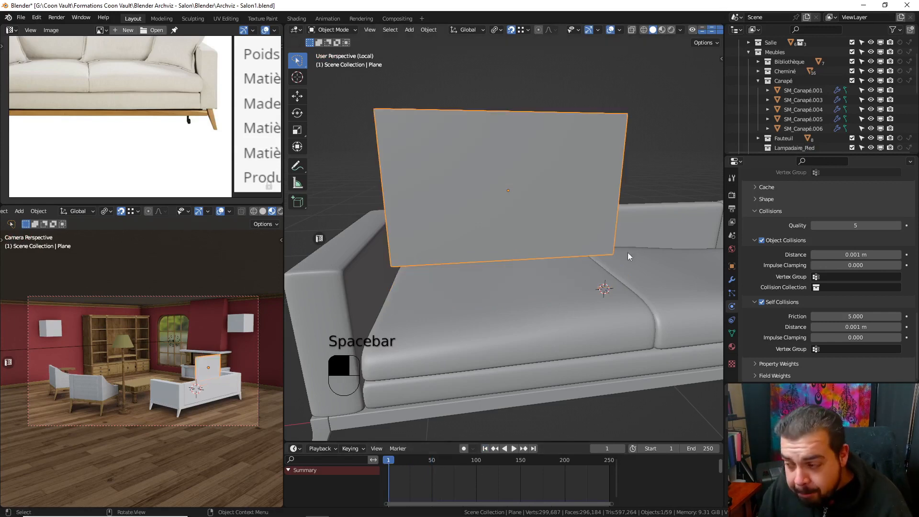
- Add a Catmull-Clark Subdivision modifier with 1 viewport level to the plane and apply it
click(732, 280)
click(773, 215)
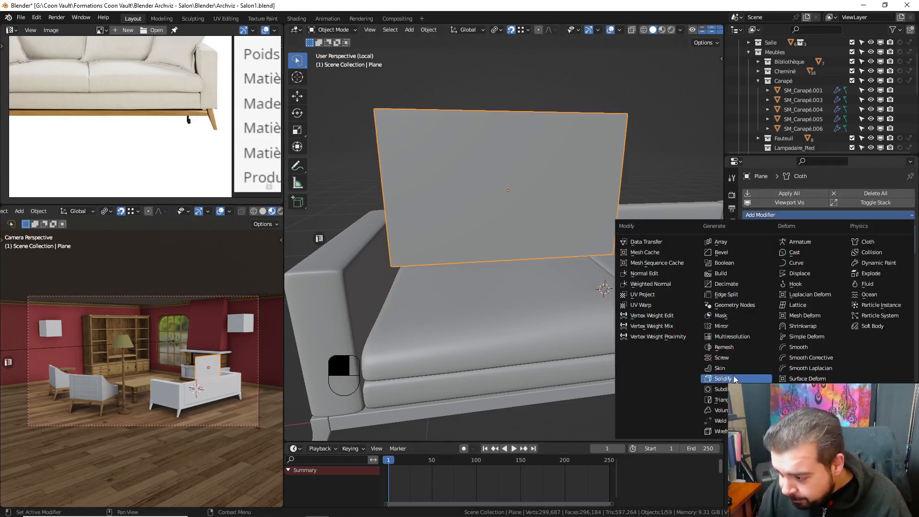
click(722, 389)
middle_drag(516, 194, 548, 158)
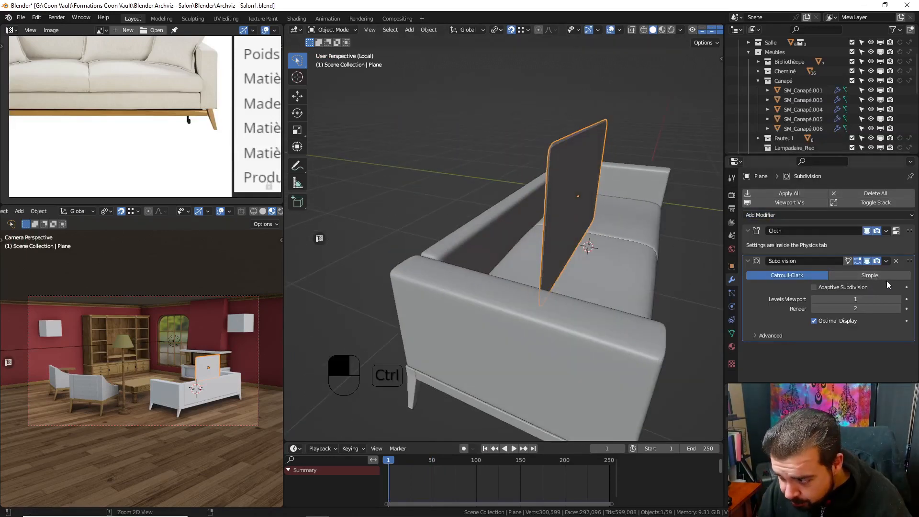
key(ctrl+a)
- Play the smoothed plane's cloth simulation to examine how it collapses on the seat, and return to the first frame
key(space)
middle_drag(616, 242, 561, 225)
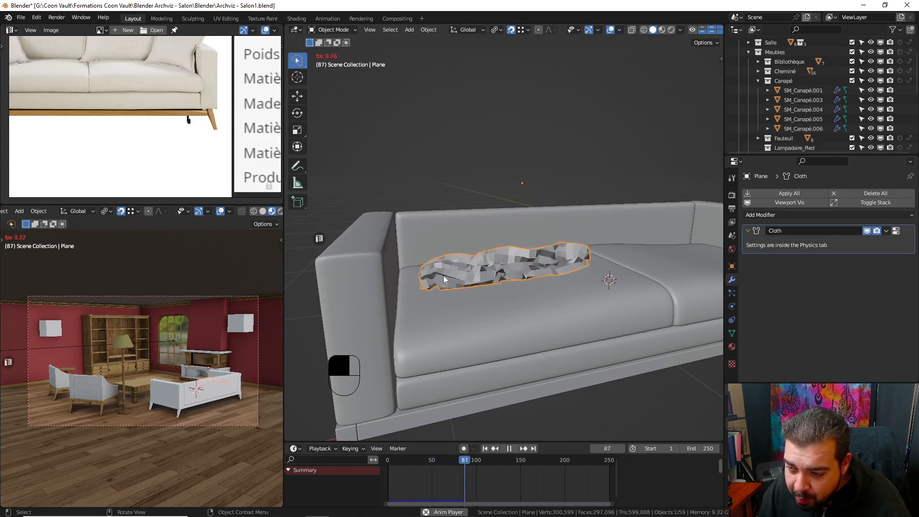
key(space)
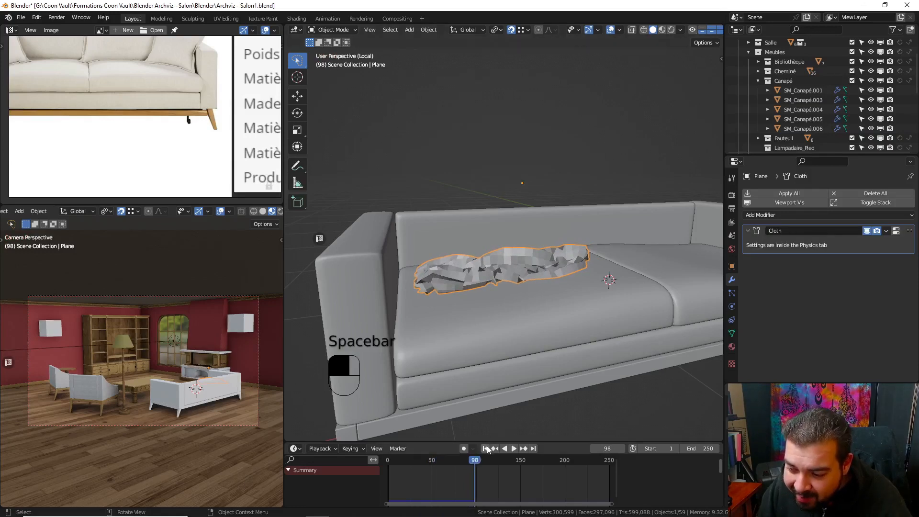
key(shift+Left)
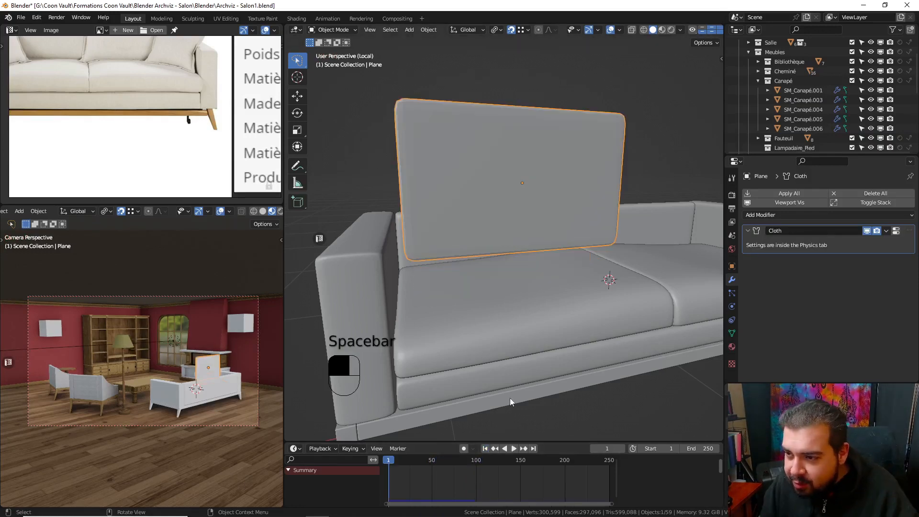
- Open the plane's physics properties and find the Pressure settings of its cloth simulation
click(733, 347)
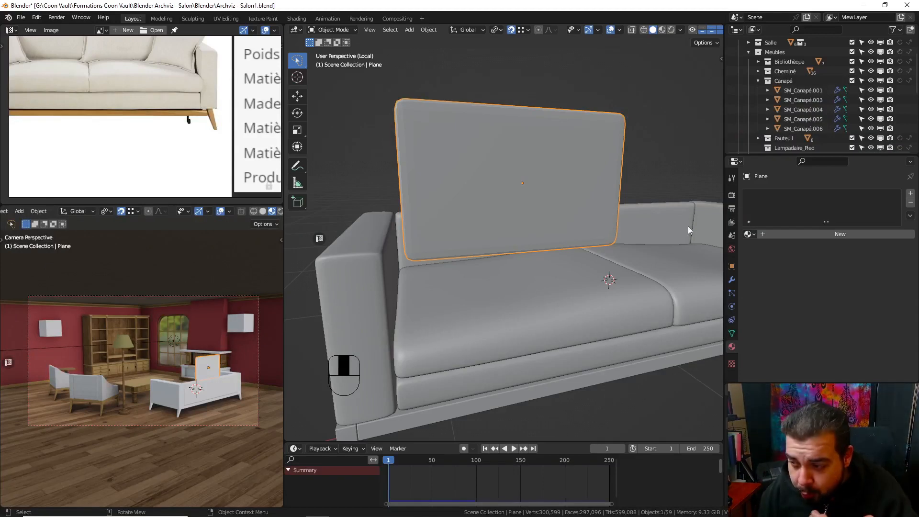
click(733, 321)
middle_drag(581, 214, 651, 246)
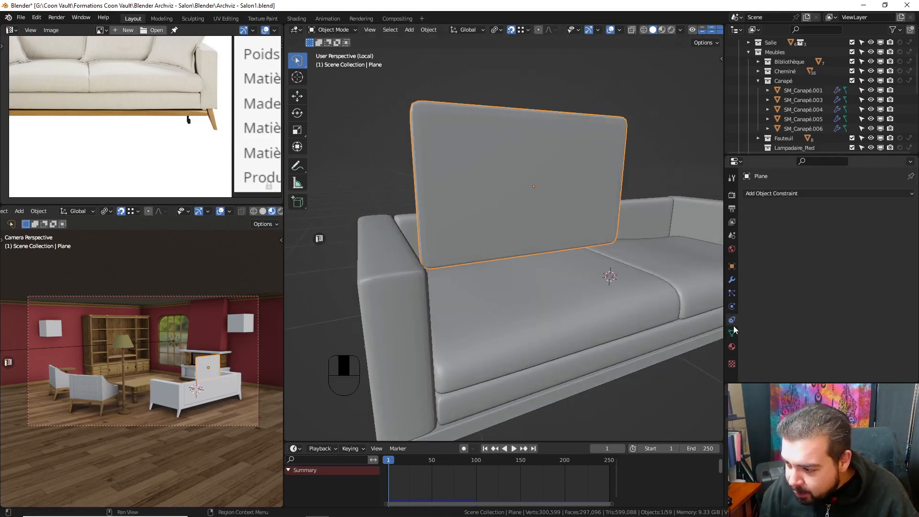
click(732, 307)
scroll(784, 278, down, 3)
scroll(785, 282, up, 3)
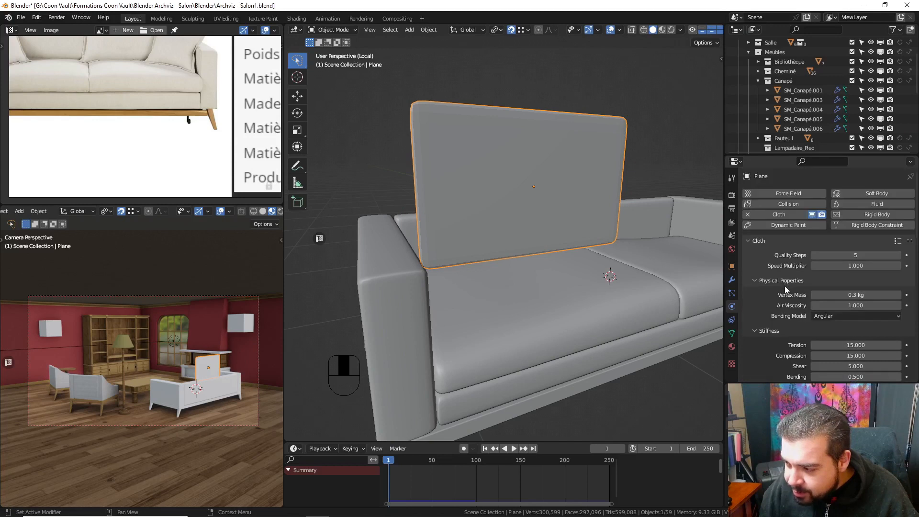
scroll(785, 286, down, 15)
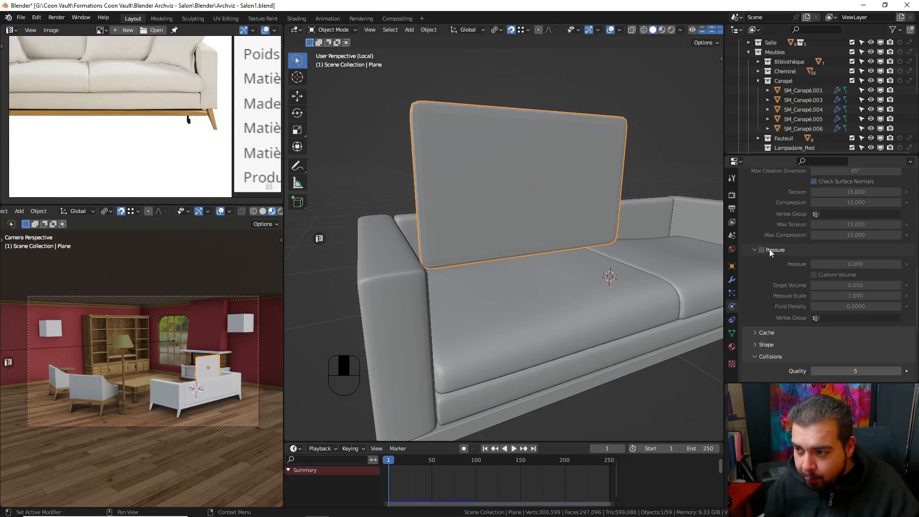
- Enable the Face Orientation overlay and check the plane's face directions from several angles
click(620, 30)
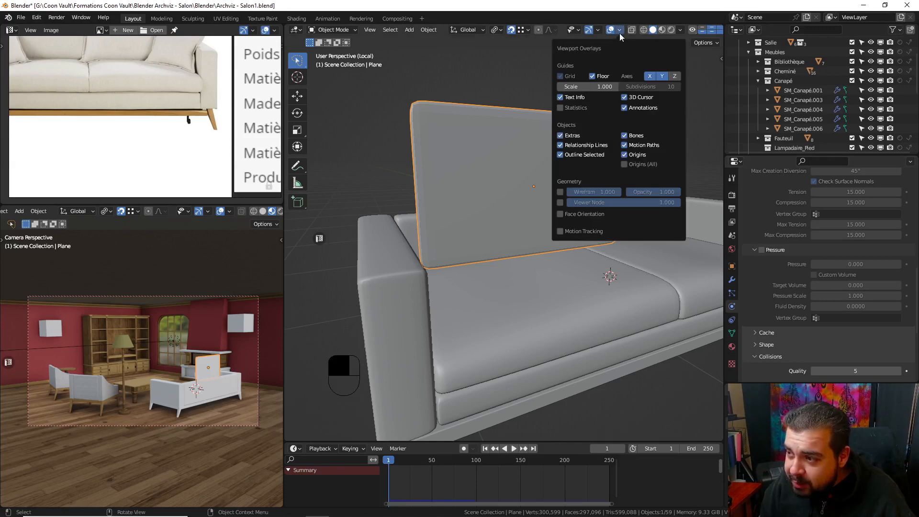
click(560, 214)
middle_drag(459, 168, 516, 153)
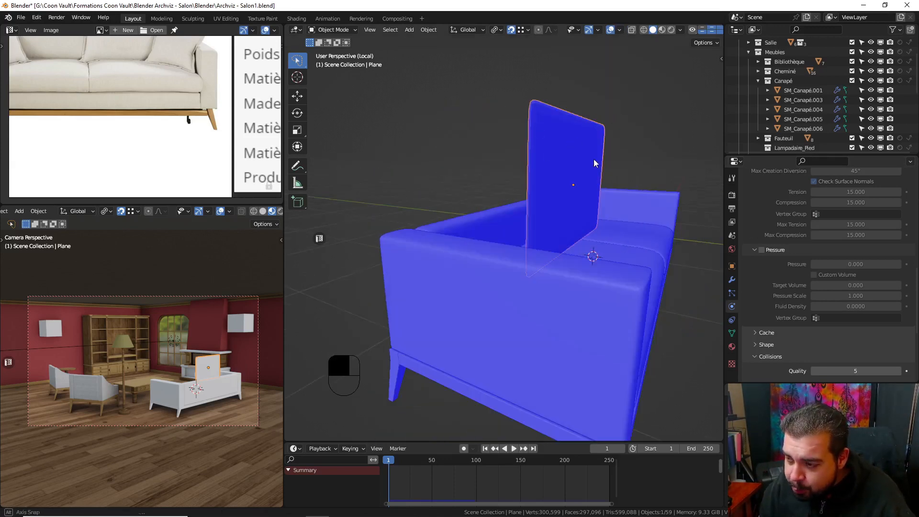
middle_drag(594, 159, 565, 133)
middle_drag(618, 153, 575, 189)
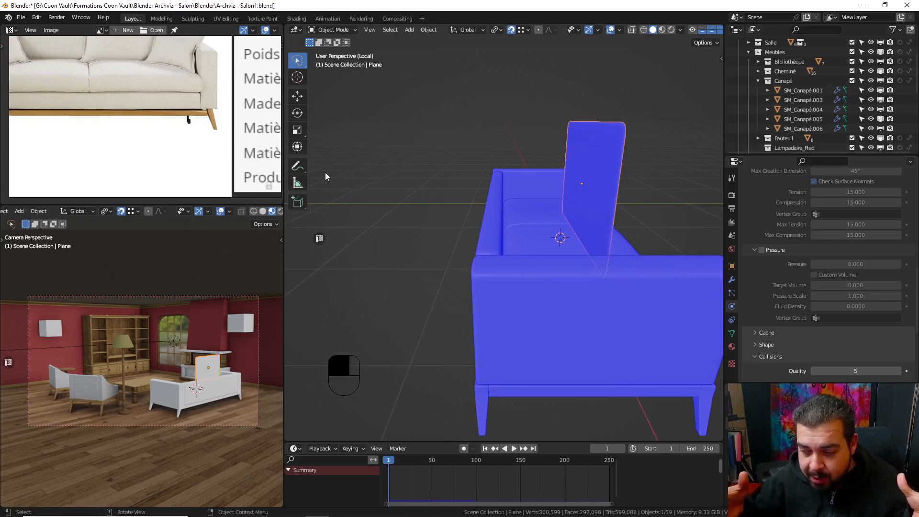
- Enable cloth pressure with a value of 1, play the simulation to check it, and return to the first frame
click(761, 250)
click(868, 265)
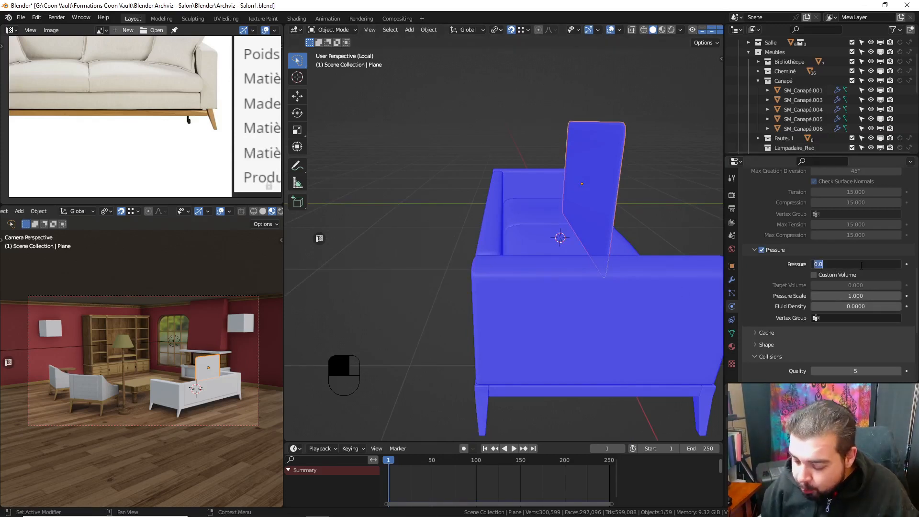
text(1)
key(Return)
middle_drag(708, 215, 638, 180)
key(space)
key(space)
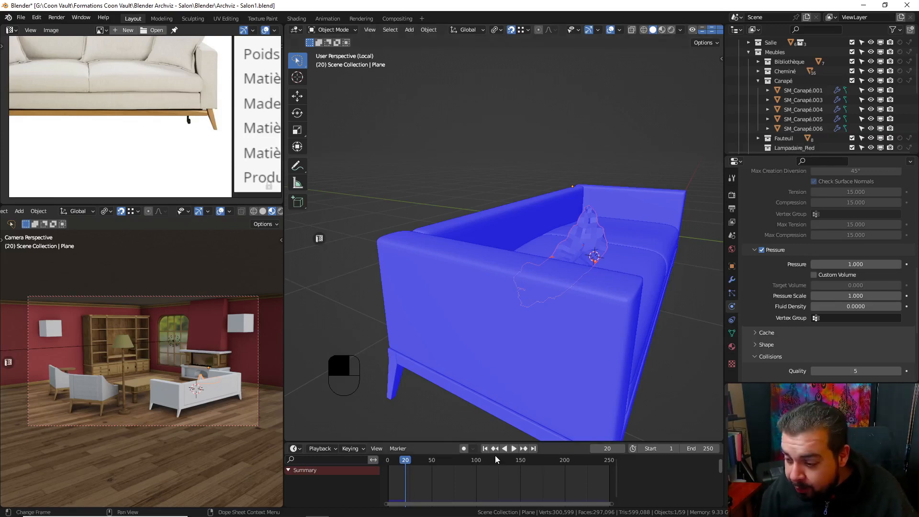
click(484, 449)
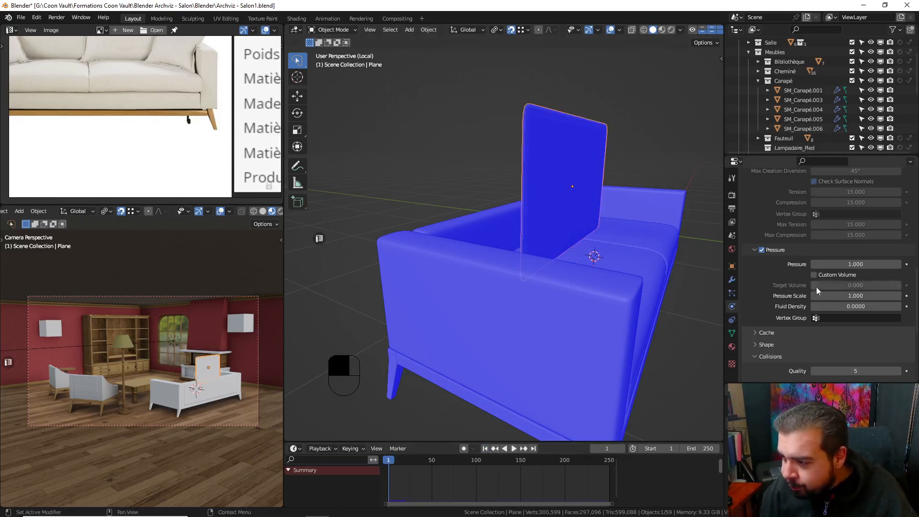
- Set the cloth pressure to 5, replay the simulation, and return to the first frame
click(845, 265)
key(Return)
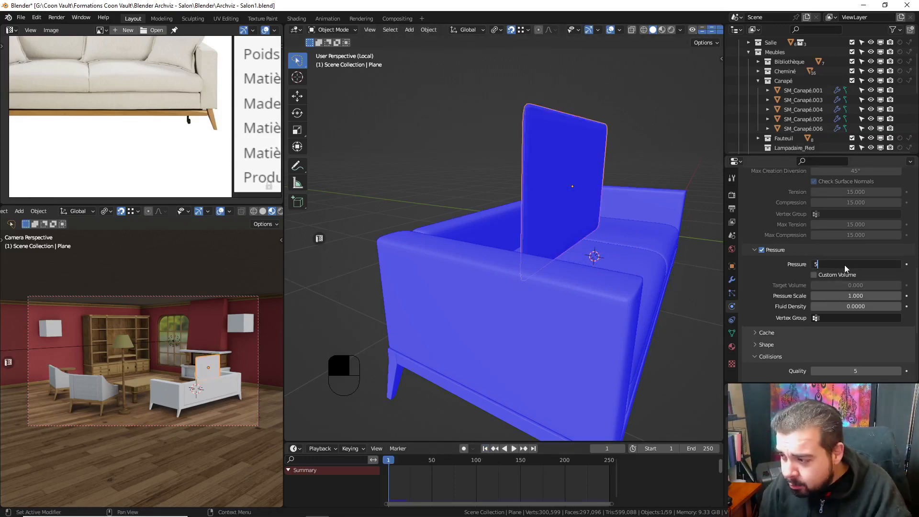
key(space)
key(space)
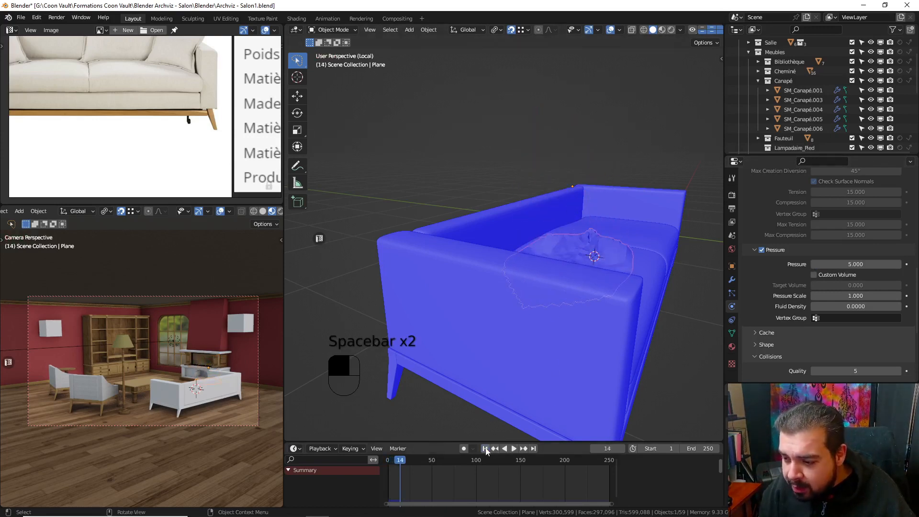
key(space)
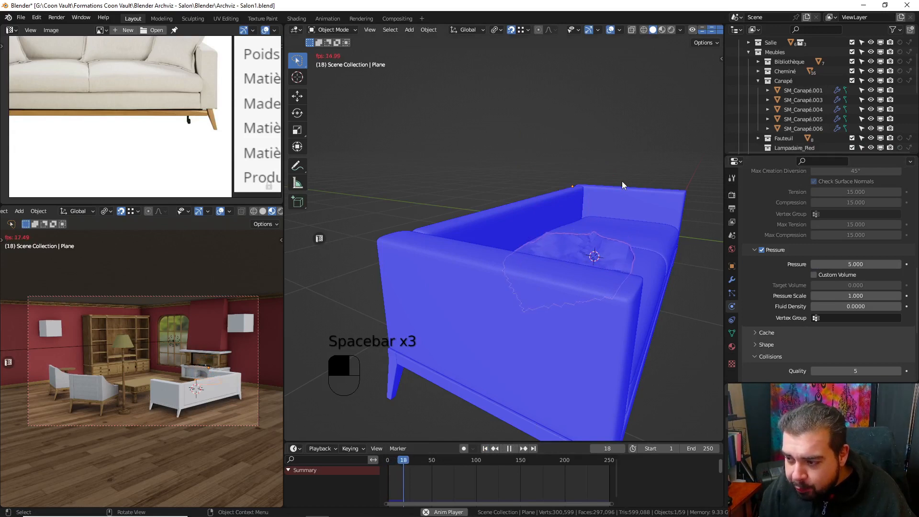
key(space)
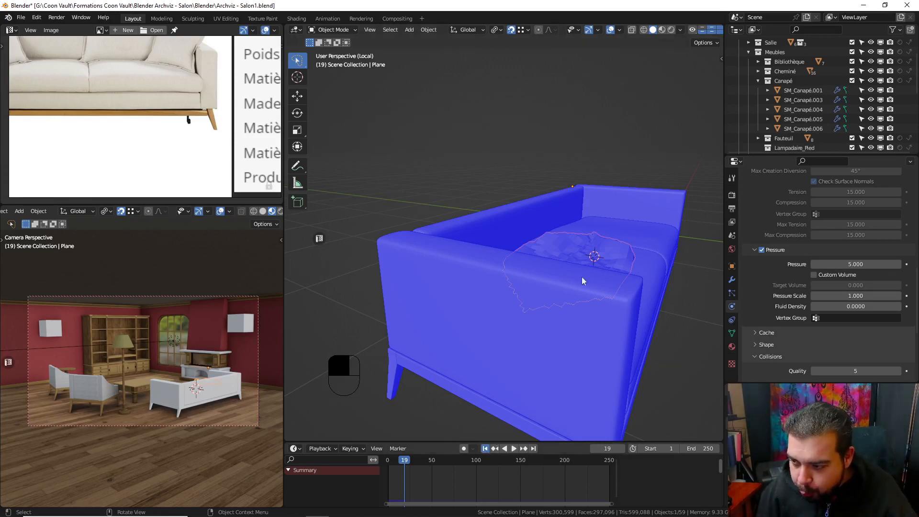
key(shift+Left)
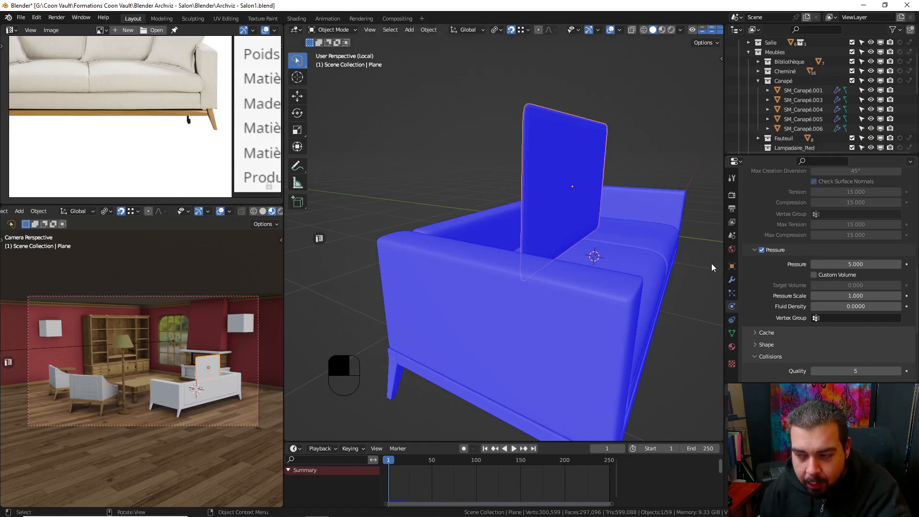
- Examine the plane's mesh vertices in Edit Mode, selecting one near an upper corner, and return to Object Mode
middle_drag(602, 158, 586, 158)
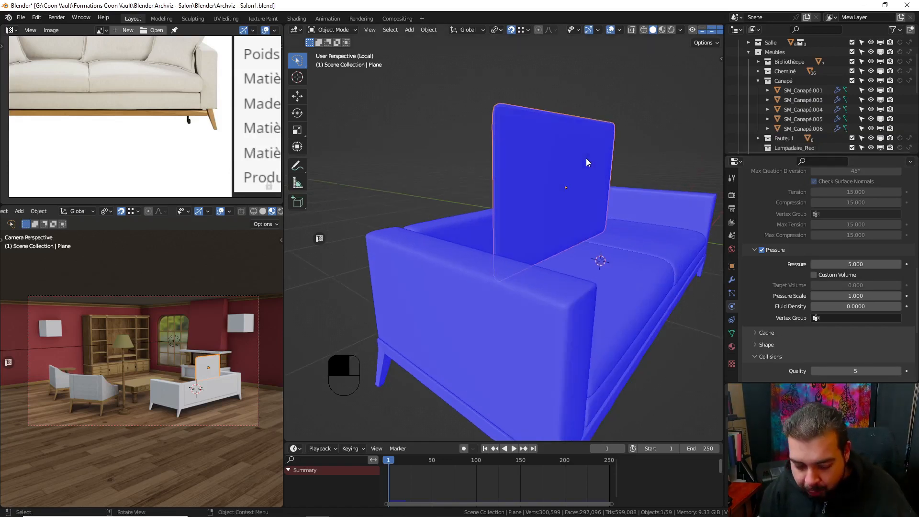
key(Tab)
click(365, 30)
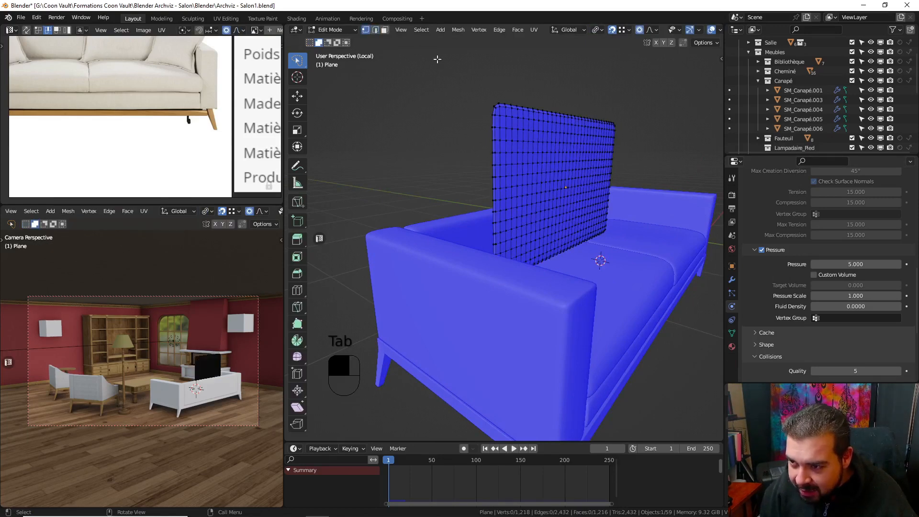
click(506, 116)
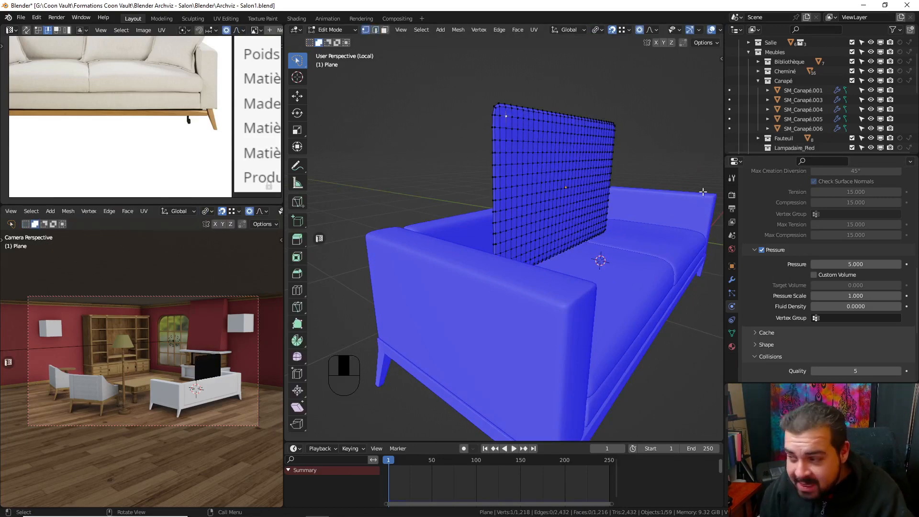
scroll(856, 264, up, 10)
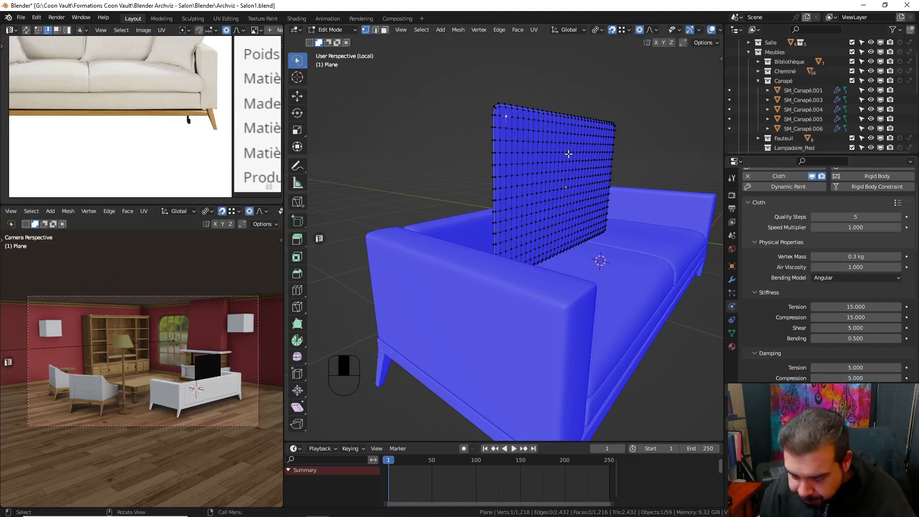
key(Tab)
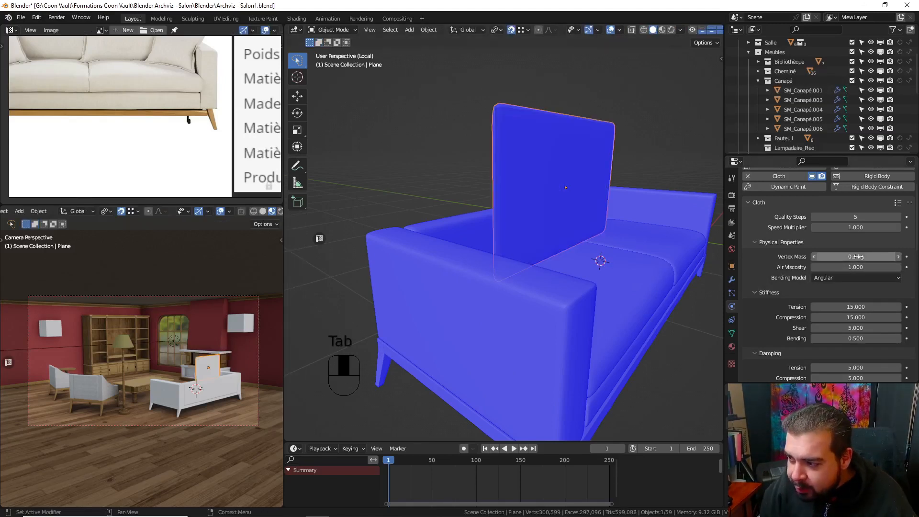
- Set the cloth's vertex mass to 0.01 kg
drag(857, 256, 829, 257)
click(855, 257)
text(0.0)
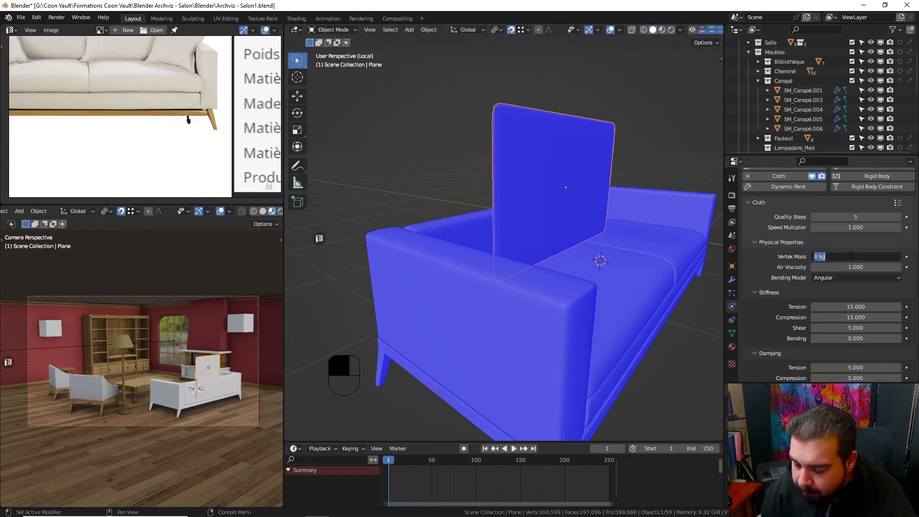
text(1)
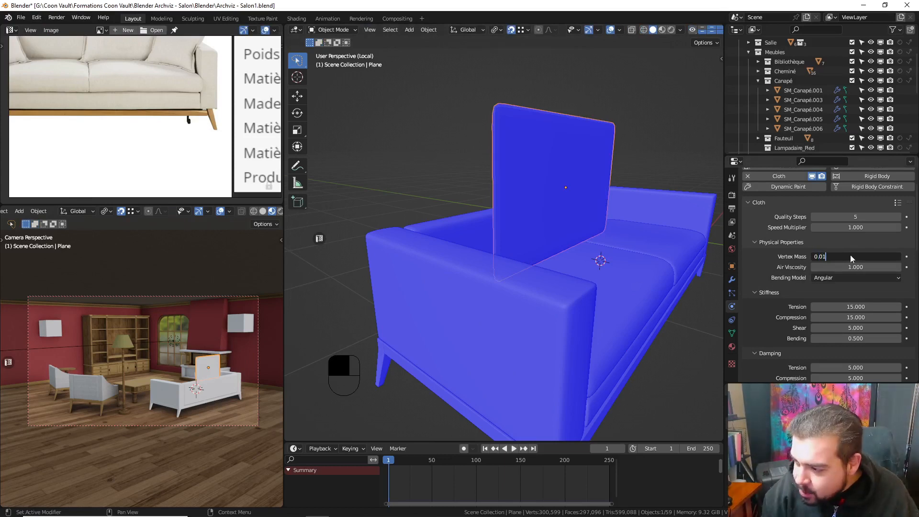
key(Return)
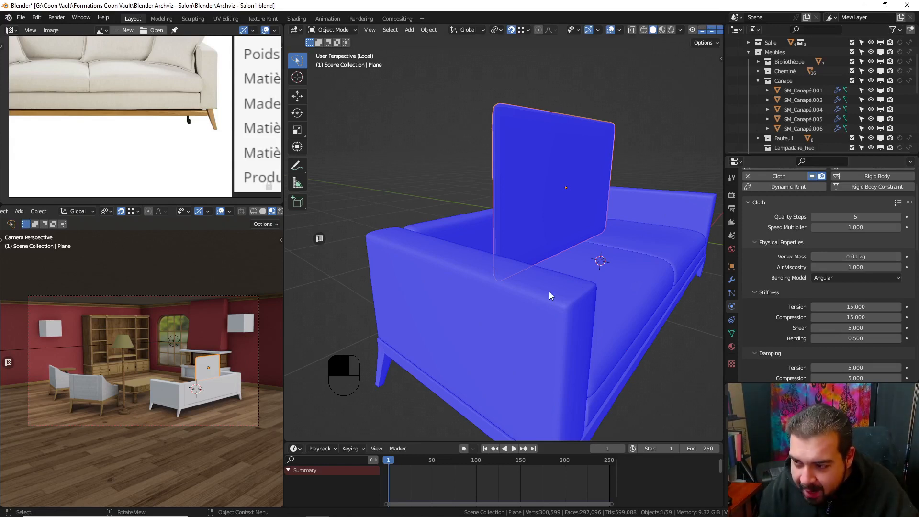
- Play the cloth simulation to about frame 68, examine the cushion's shape from the front and side, and return to the first frame
key(space)
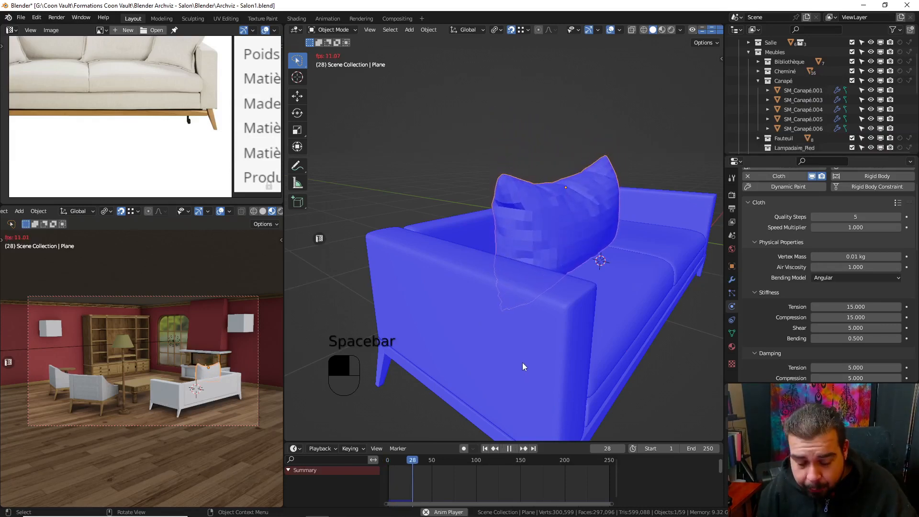
key(space)
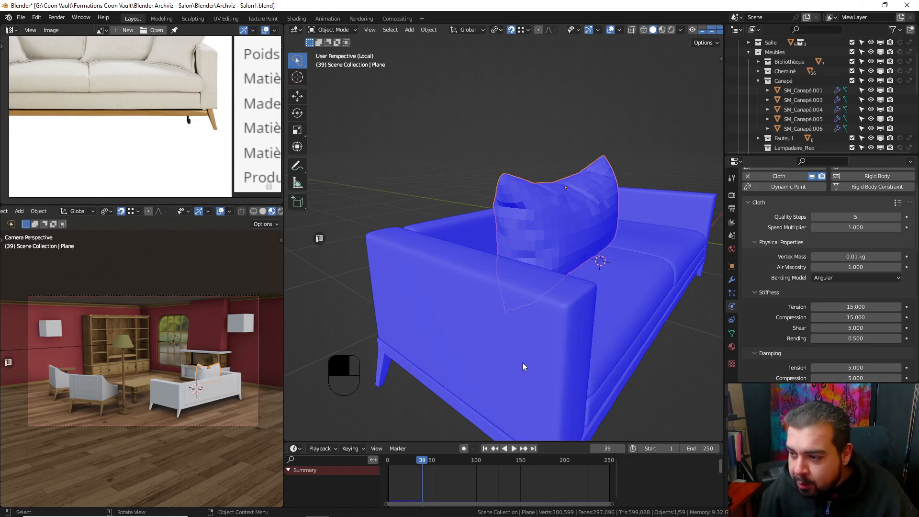
middle_drag(522, 364, 491, 350)
key(space)
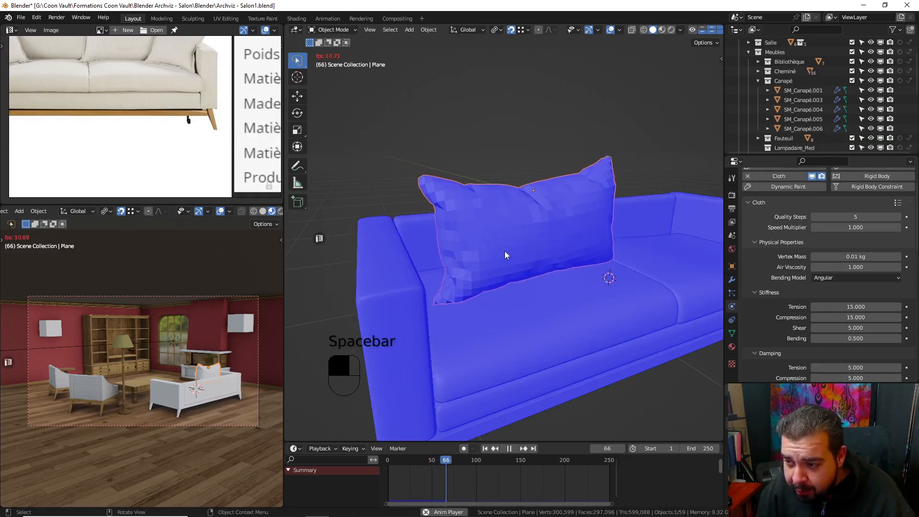
key(space)
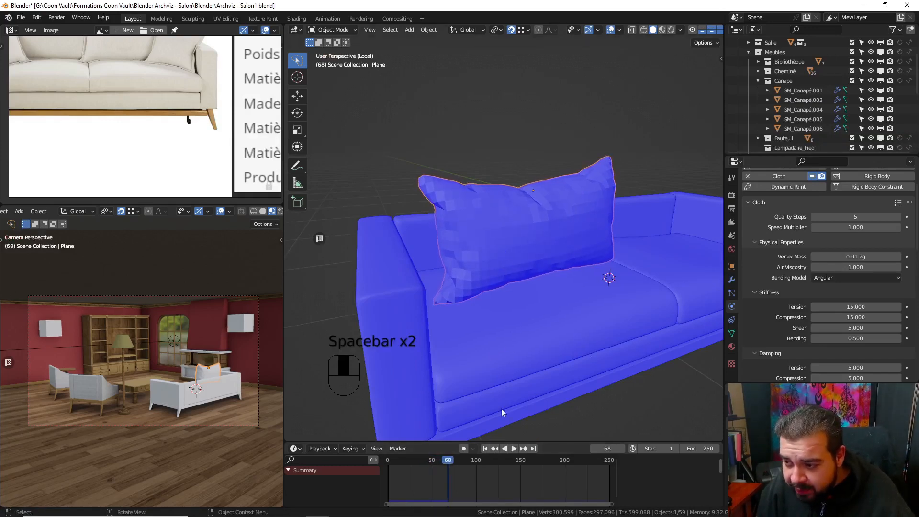
middle_drag(515, 297, 605, 245)
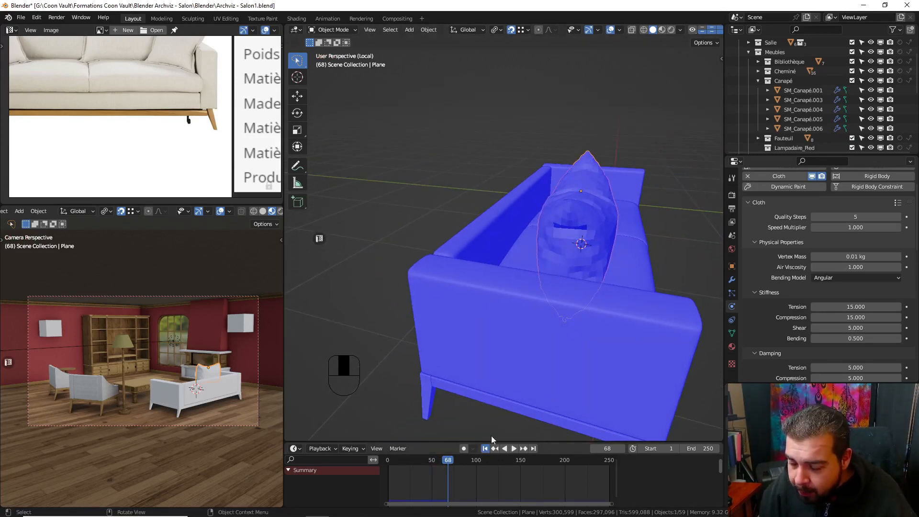
key(shift+Left)
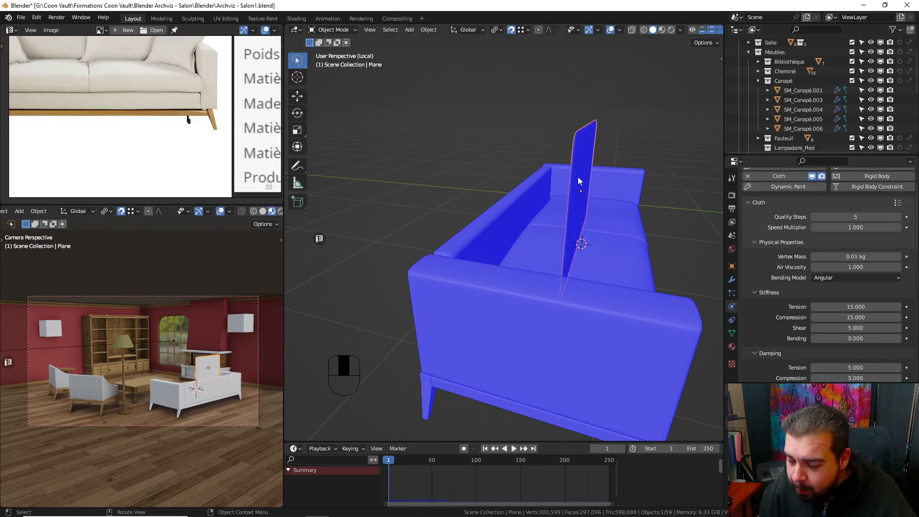
- Tilt the plane toward the sofa's backrest by rotating it about 20.2° around the global X axis
middle_drag(578, 177, 532, 194)
key(r)
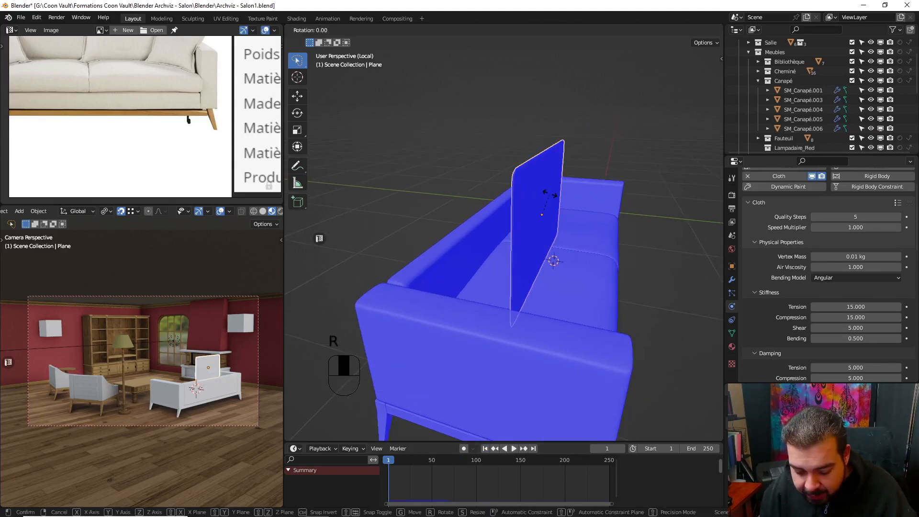
key(y)
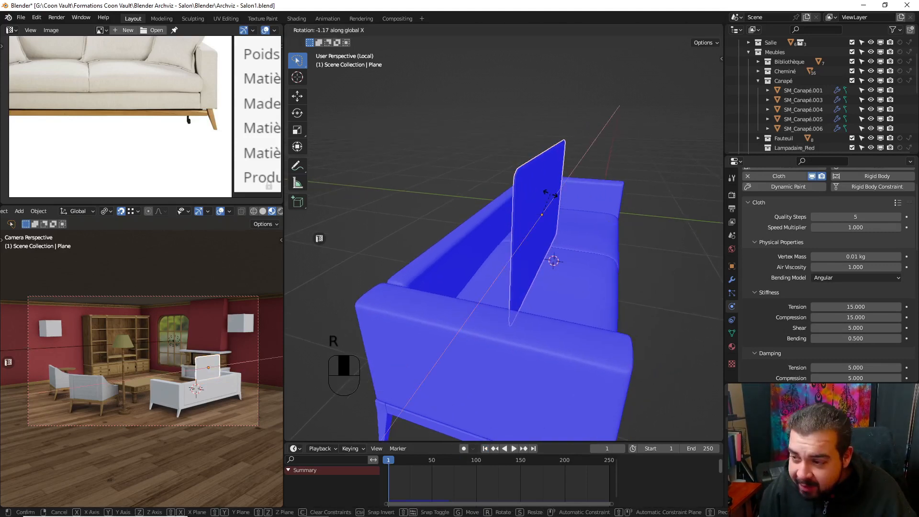
key(x)
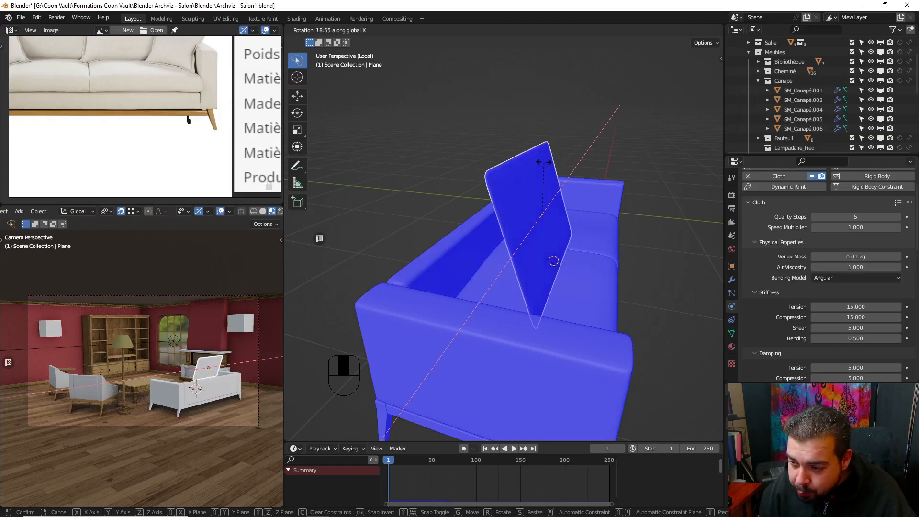
click(544, 159)
- Move the tilted plane toward the sofa's backrest along the global Y axis, by about -0.238 m and a further 0.034 m
key(g)
key(y)
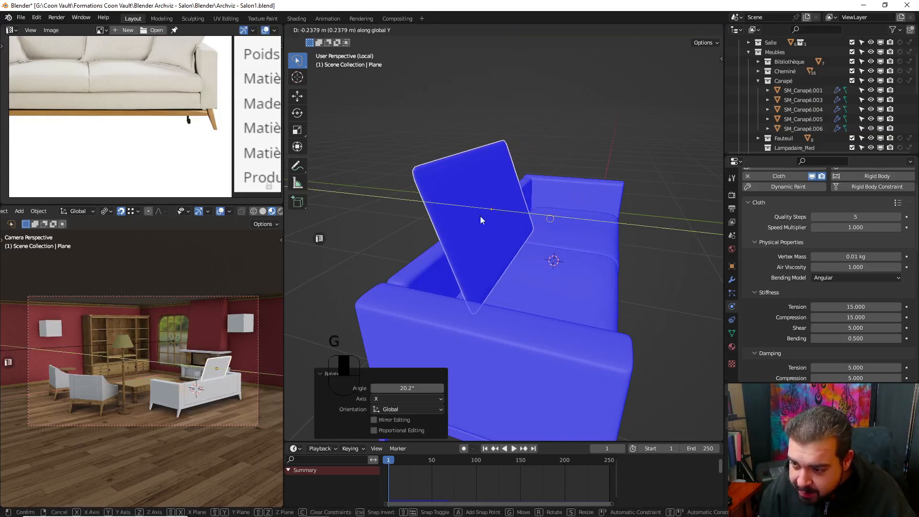
click(481, 216)
middle_drag(486, 231, 546, 242)
key(g)
key(y)
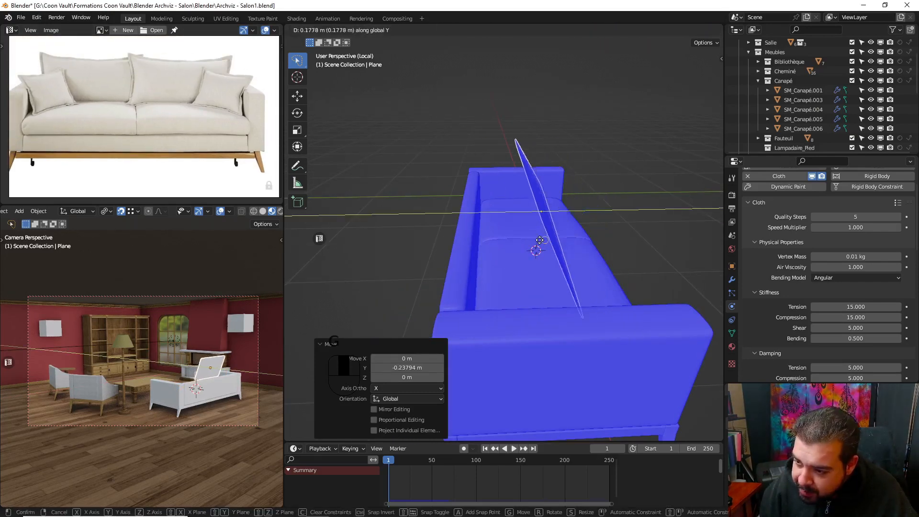
click(521, 243)
- Try raising the plane about 0.113 m along Z with the cloth simulation played to frame 66, and undo the raise
key(g)
key(z)
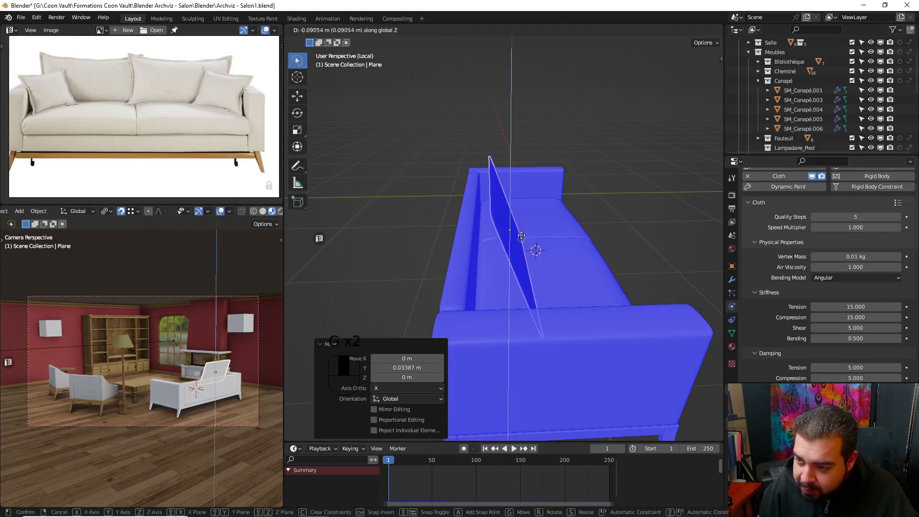
click(508, 169)
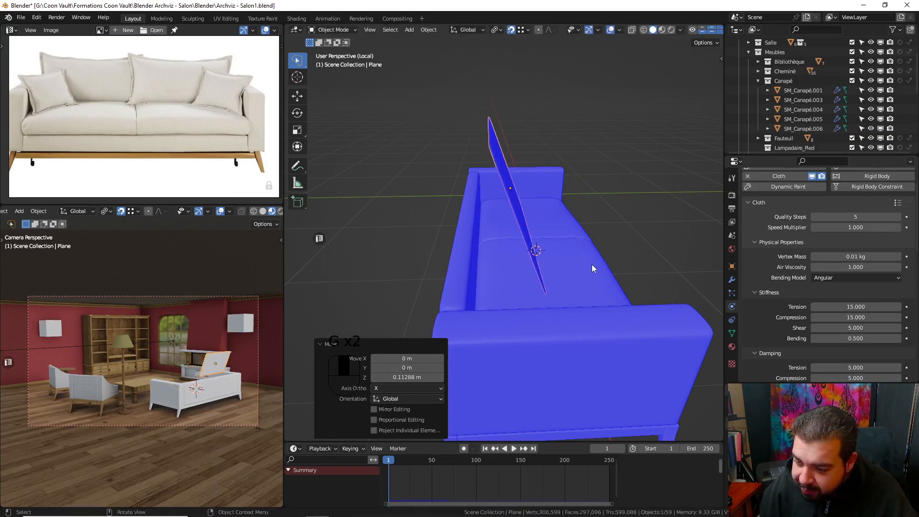
key(space)
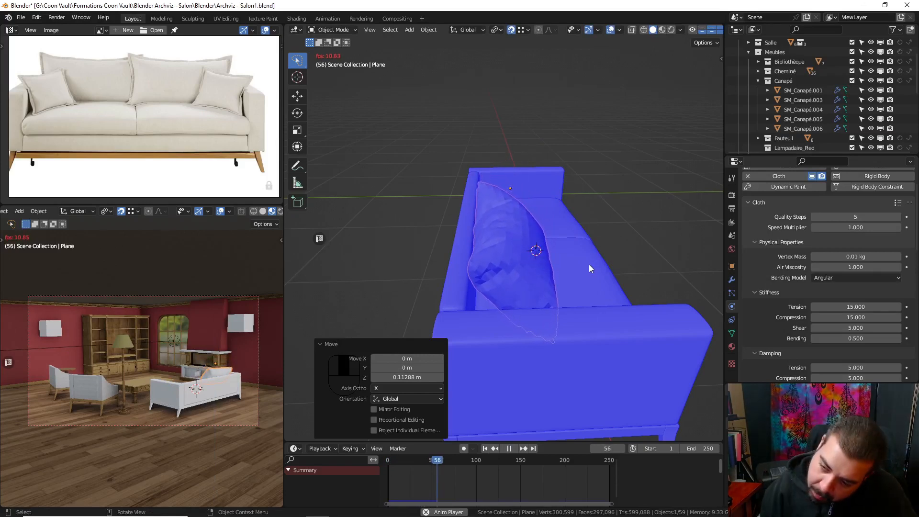
key(space)
middle_drag(587, 264, 526, 253)
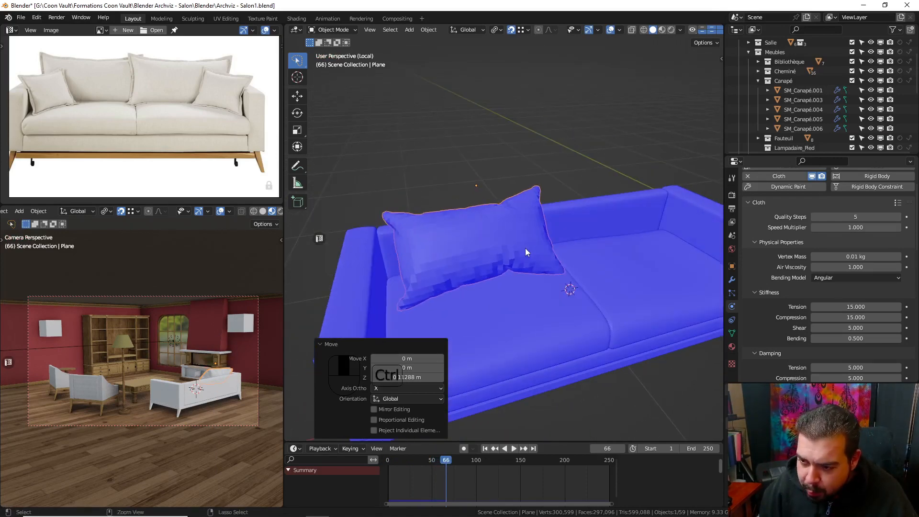
key(ctrl+z)
- Shift the plane about 0.017 m along the global X axis and play the cloth simulation to frame 37
key(g)
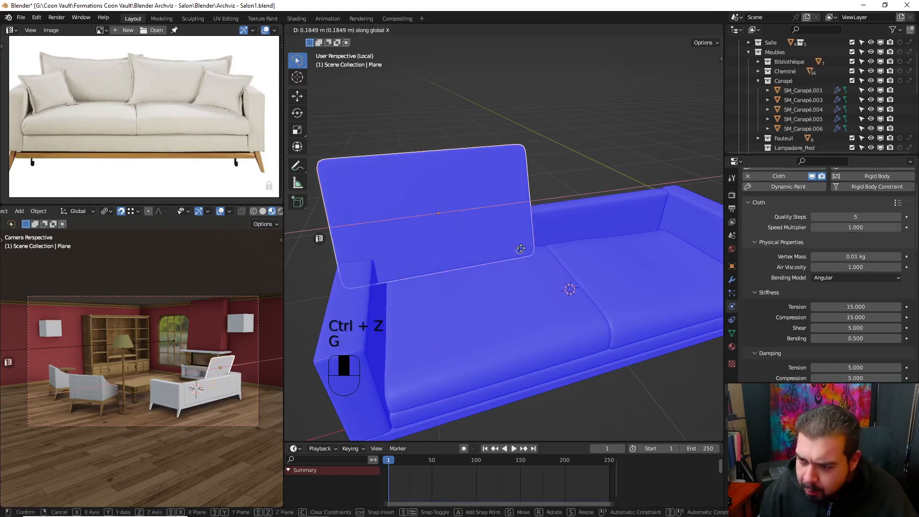
click(542, 243)
key(space)
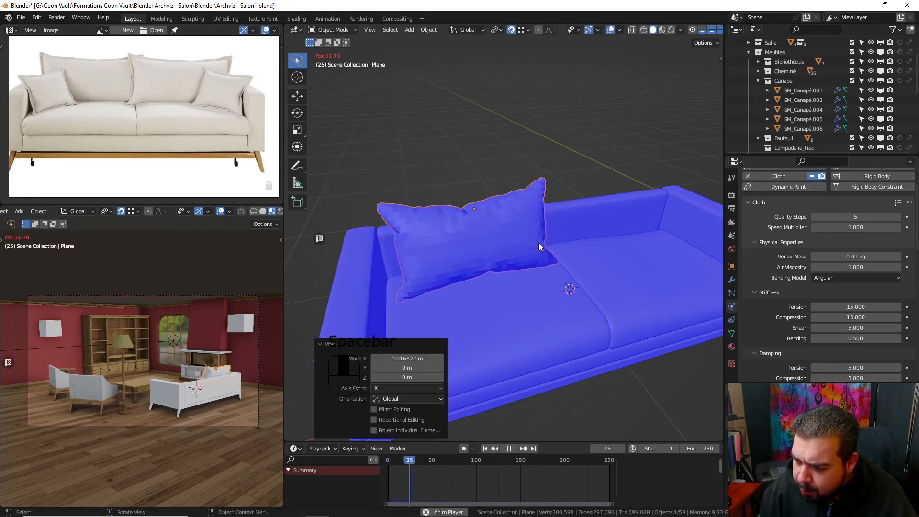
key(space)
middle_drag(553, 244, 481, 251)
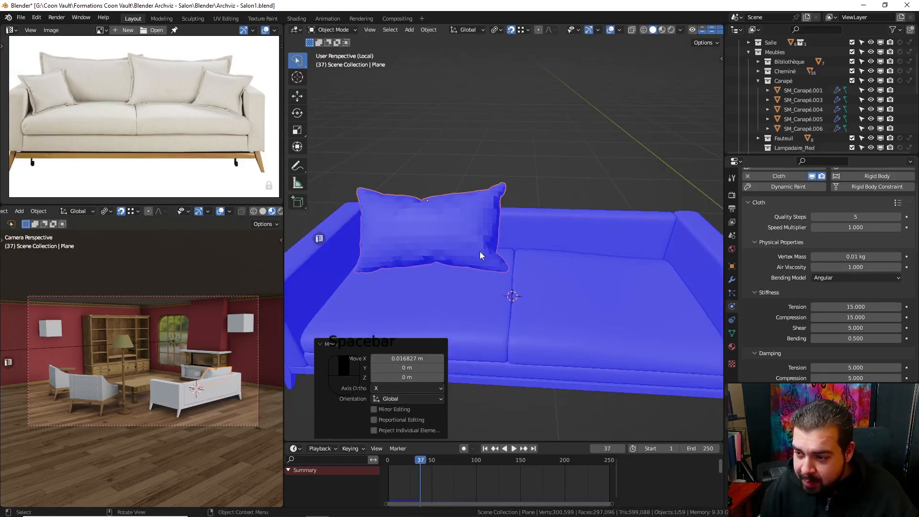
- Try duplicating the simulated cushion in place at frame 37, and undo the copy, returning to the first frame
key(shift+d)
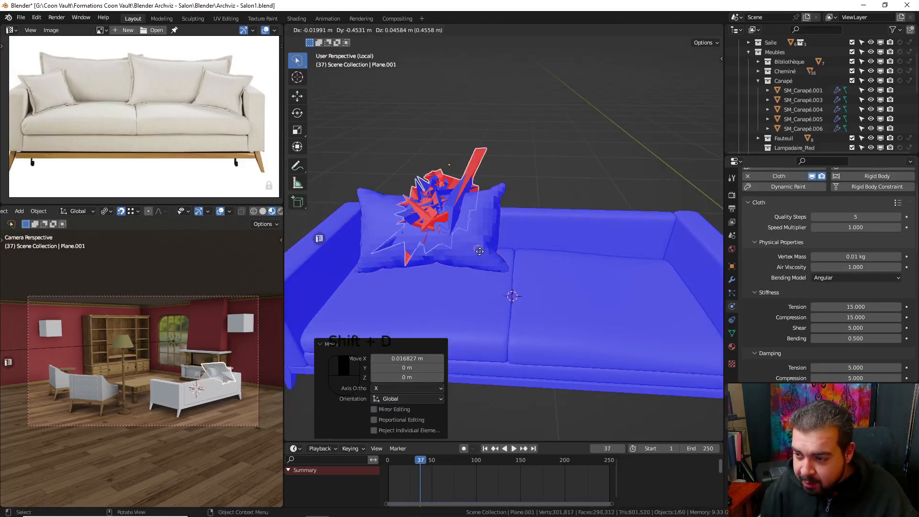
right_click(441, 209)
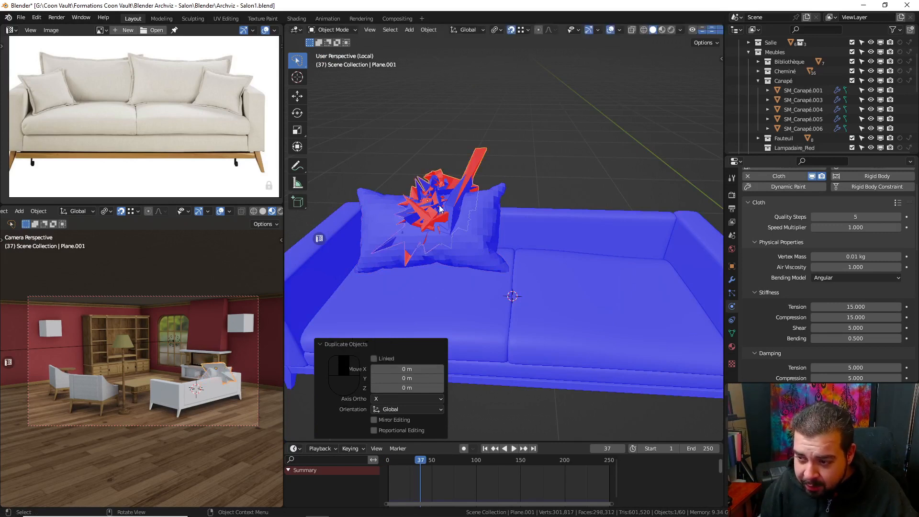
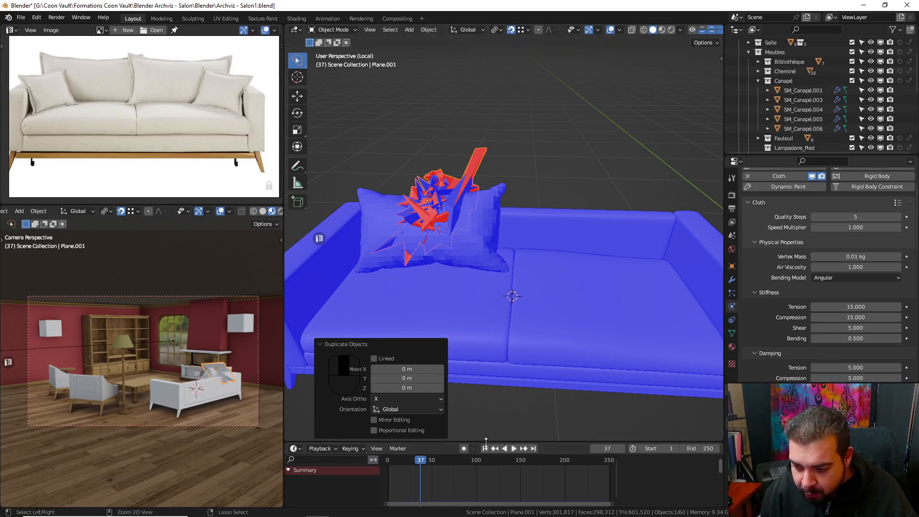
key(ctrl+z)
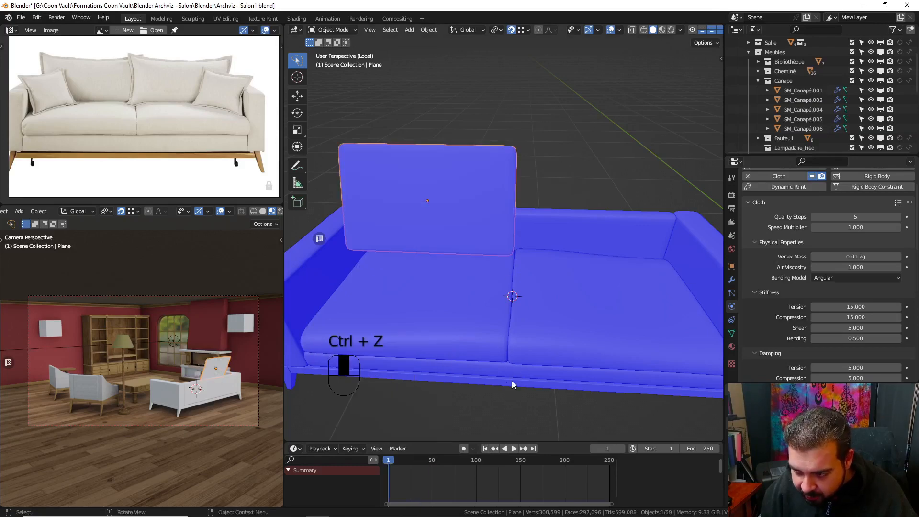
click(484, 449)
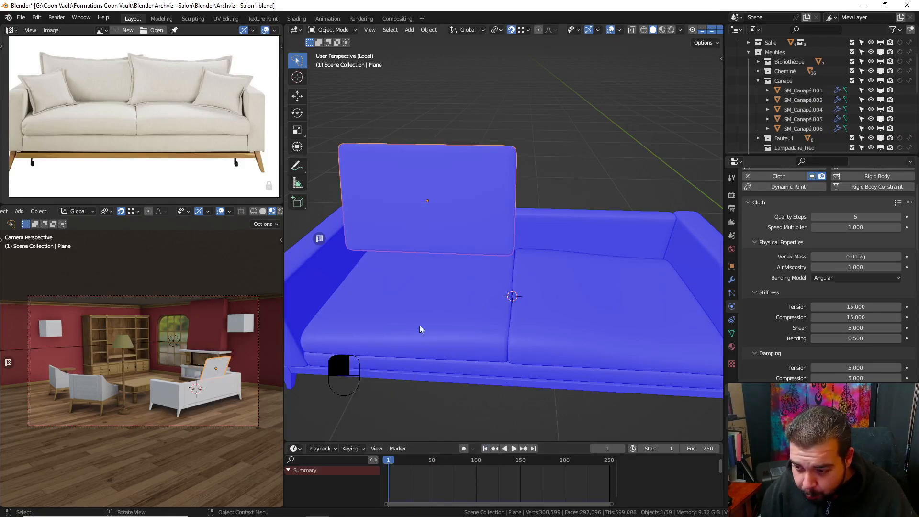
- Duplicate the flat cushion plane and place the copy about -0.871 m along the global X axis, over the other seat
middle_drag(423, 401, 466, 287)
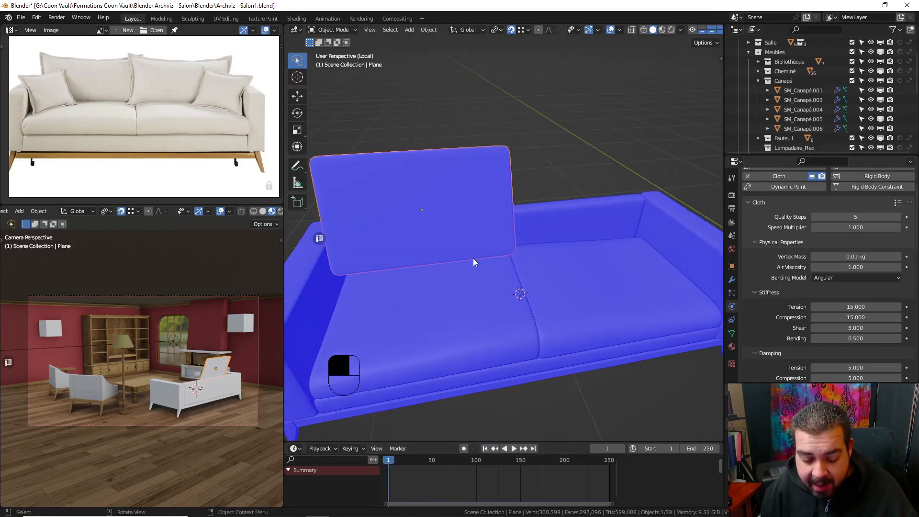
key(g)
click(498, 256)
key(shift+d)
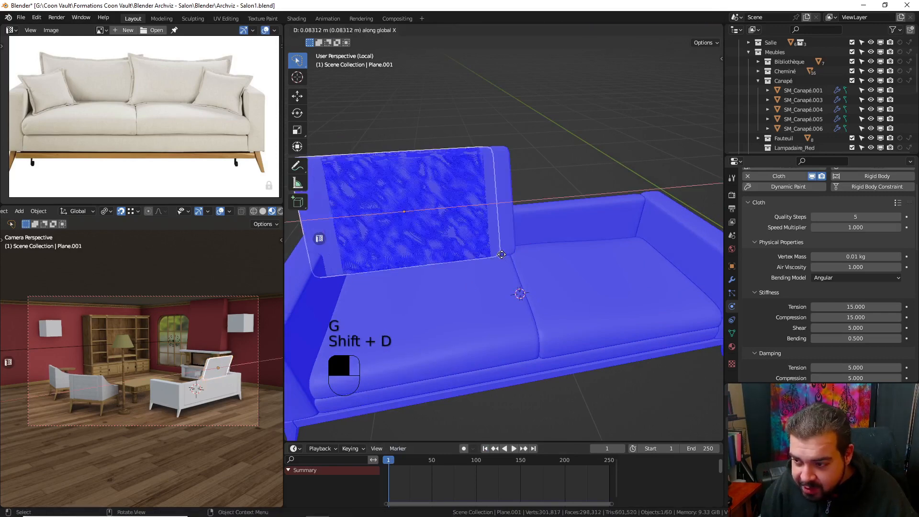
key(x)
click(626, 255)
click(658, 257)
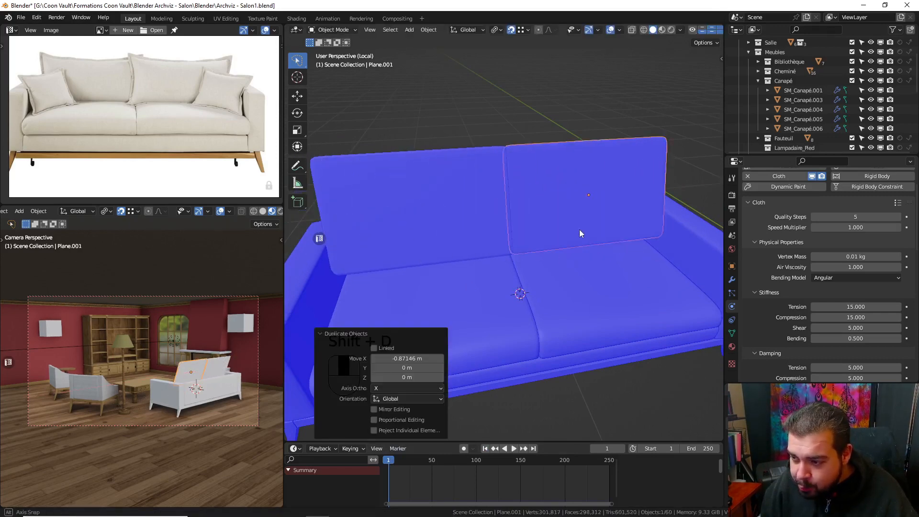
- Move the duplicated plane about 0.052 m along the global Y axis
middle_drag(580, 229, 591, 240)
key(g)
key(y)
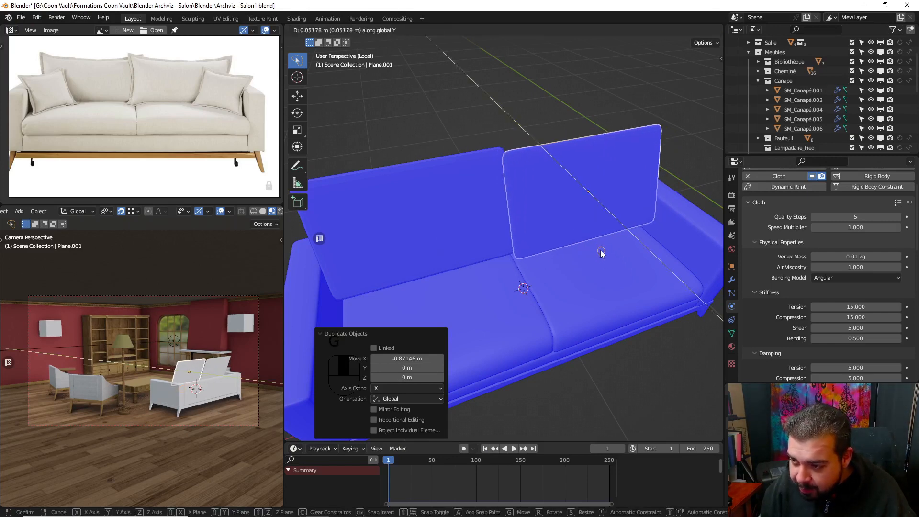
click(602, 254)
- Play the cloth simulation of both back cushions to frame 84
key(space)
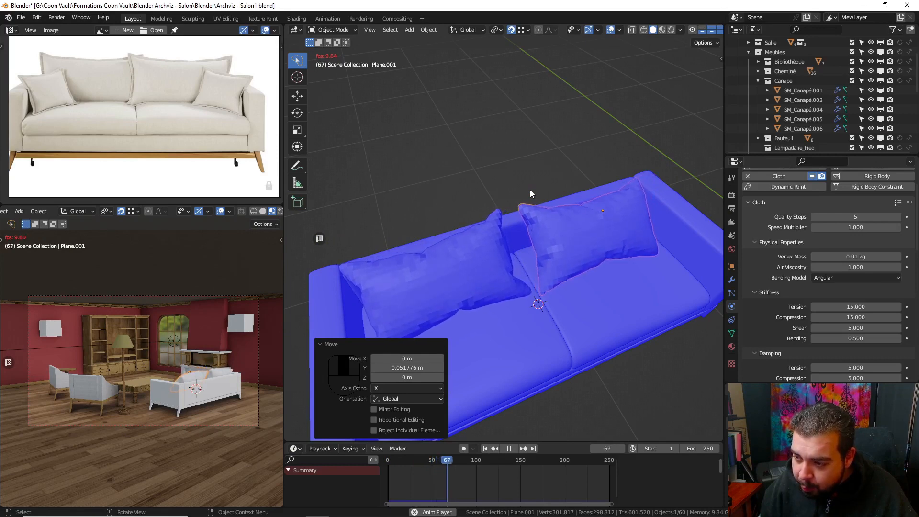
key(space)
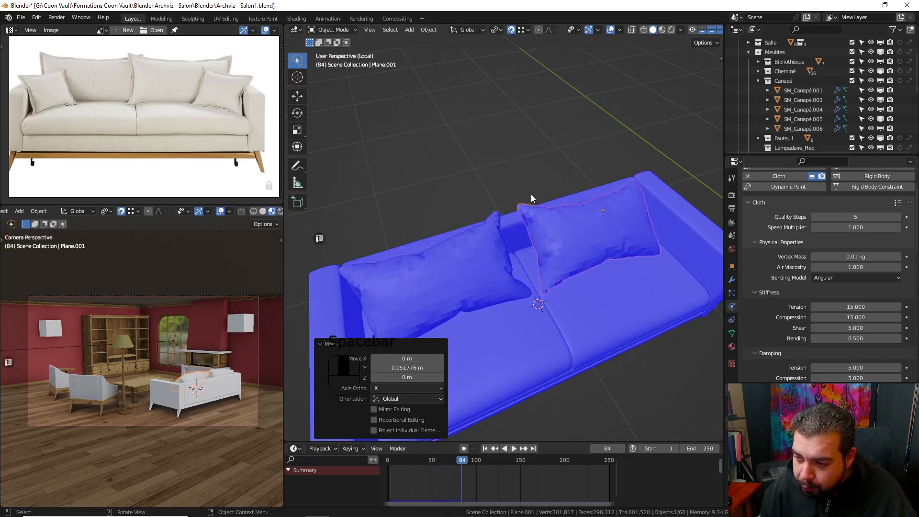
middle_drag(531, 194, 518, 185)
- Apply the cloth modifiers of both back cushions at frame 84 and return the timeline to the first frame
key(a)
mouse_move(551, 223)
middle_down()
mouse_move(478, 205)
mouse_move(569, 214)
mouse_move(548, 222)
middle_up()
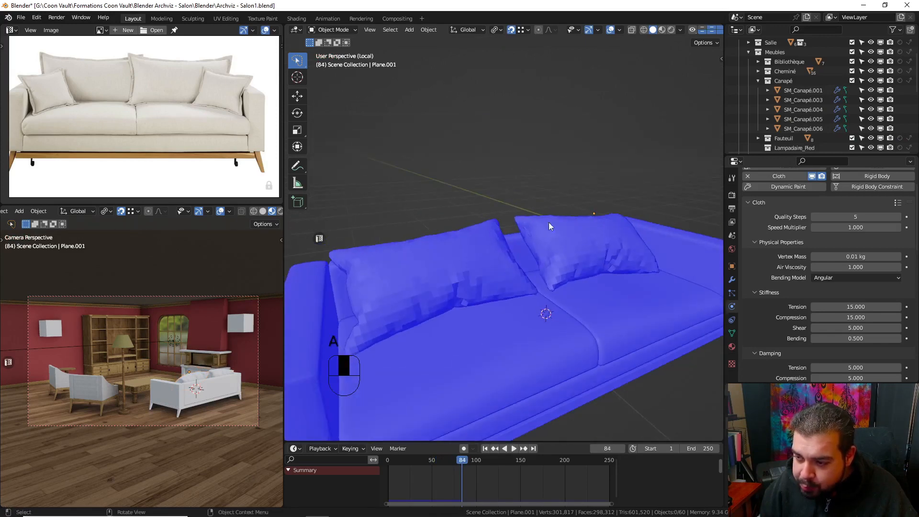
click(487, 267)
shift+click(576, 251)
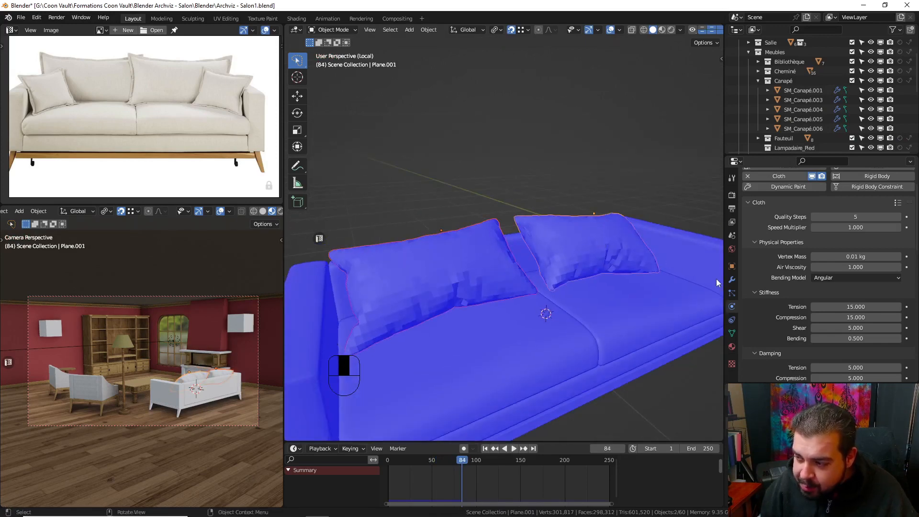
click(732, 280)
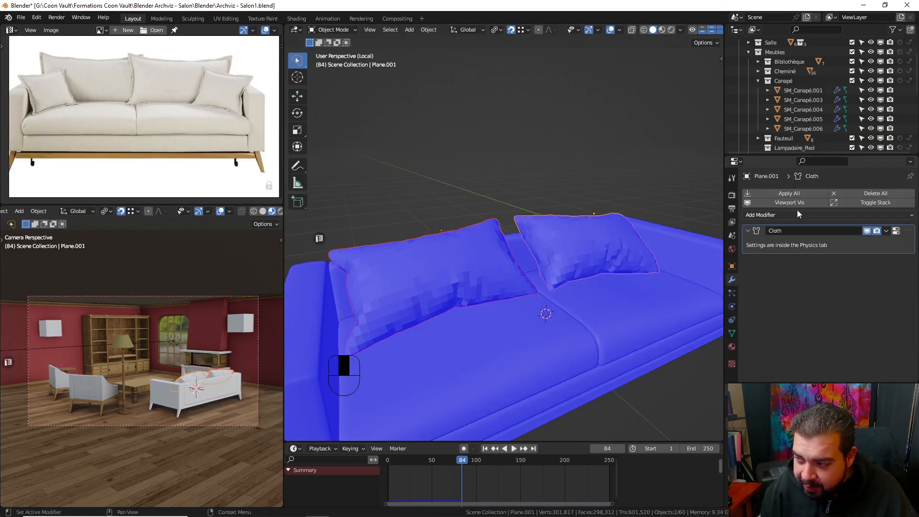
click(800, 194)
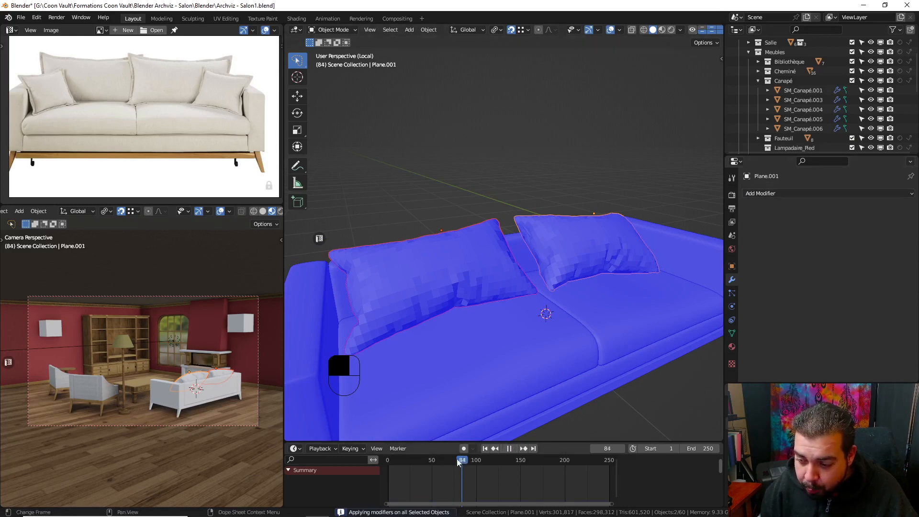
drag(402, 461, 460, 465)
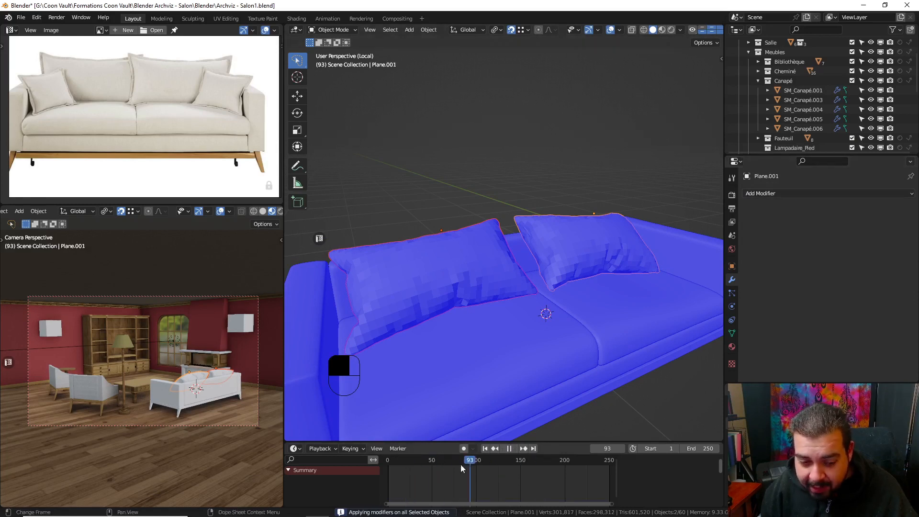
key(shift+Left)
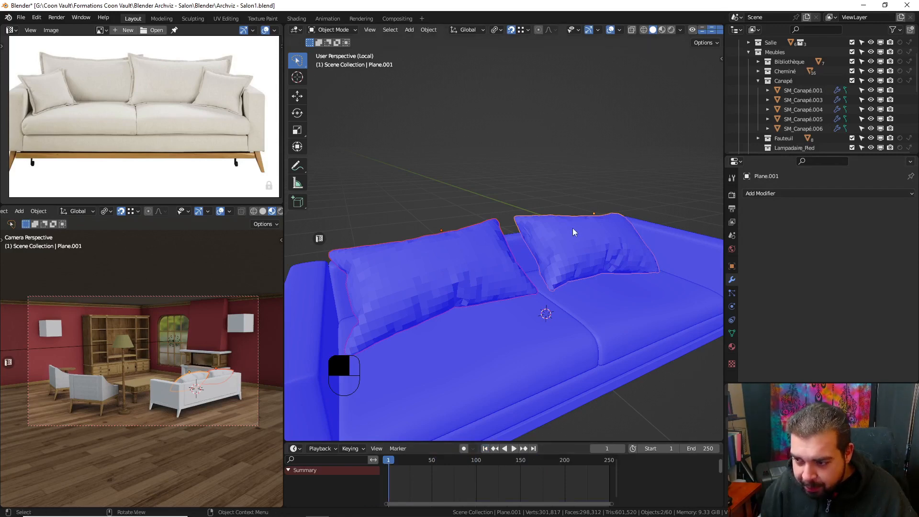
- Add a Subdivision Surface modifier with 1 viewport level and 2 render levels to each of the two back cushions
middle_drag(572, 228, 576, 252)
click(777, 196)
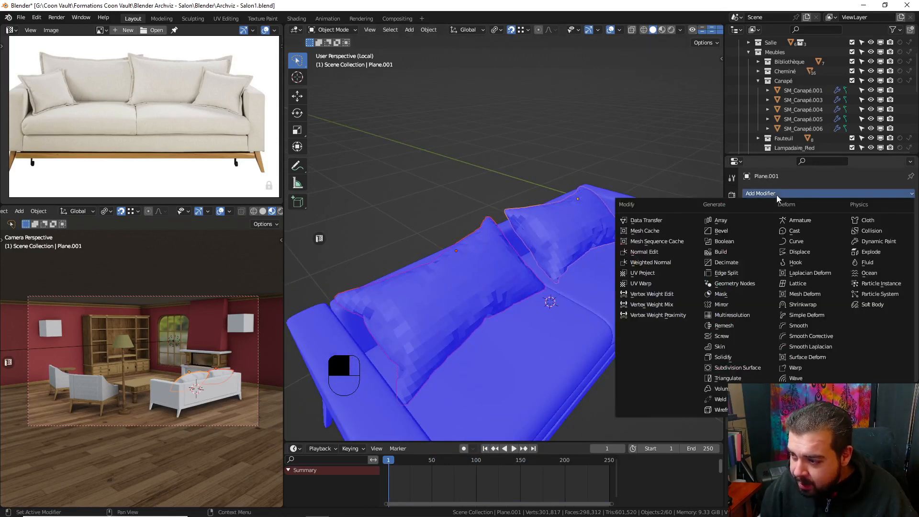
click(746, 369)
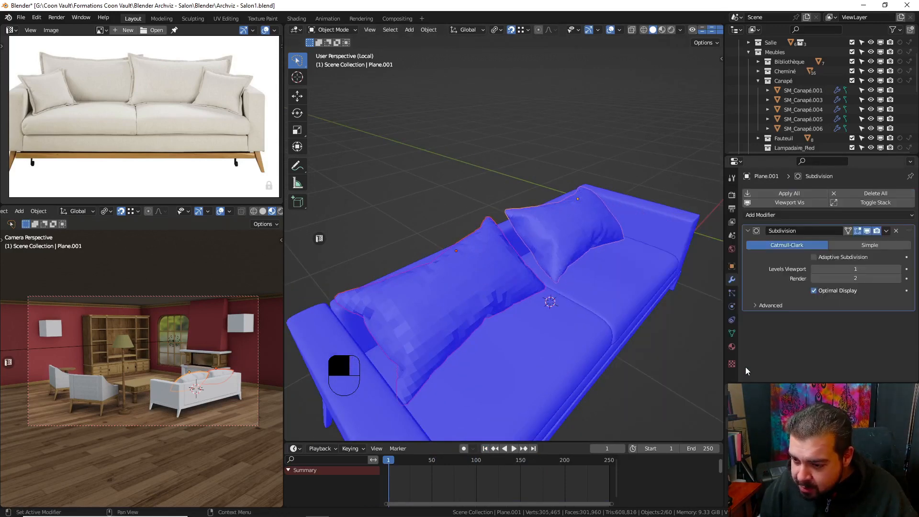
shift+middle_drag(640, 310, 633, 285)
click(490, 246)
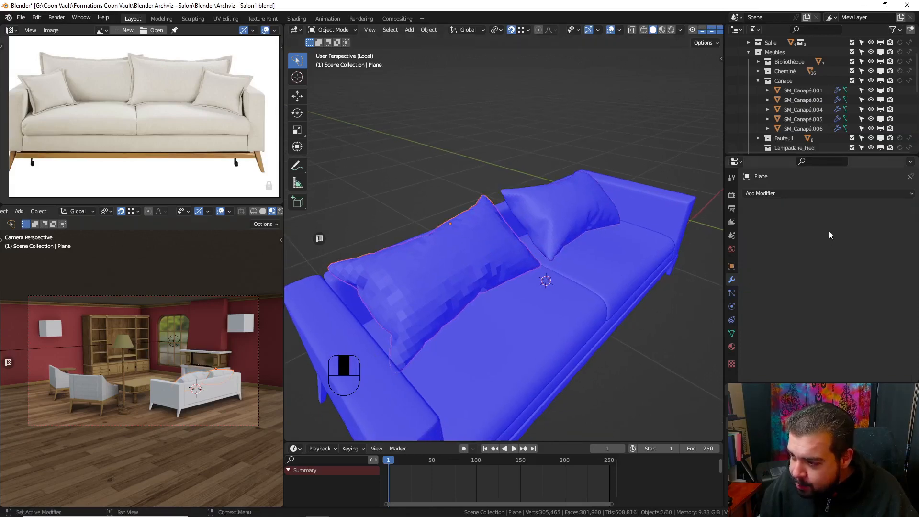
click(769, 194)
click(745, 369)
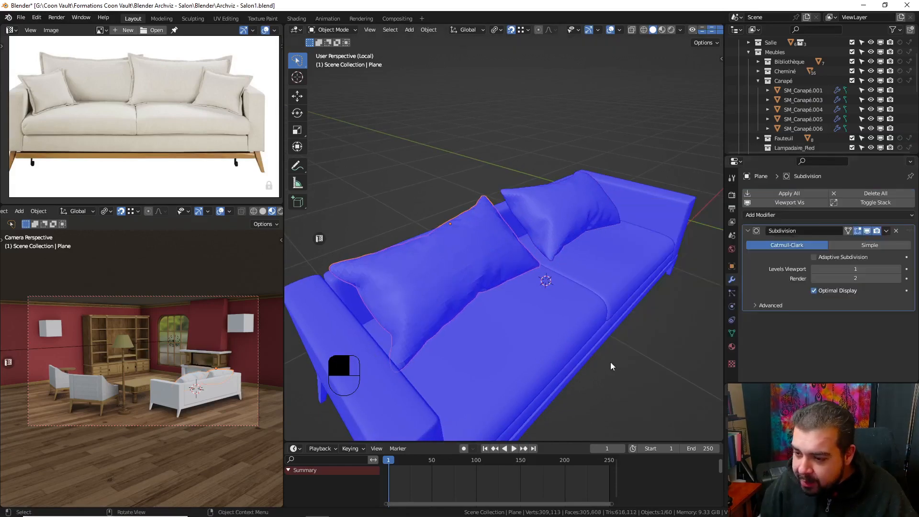
- Isolate both back cushions together in local view, without the sofa
shift+click(565, 226)
key(KP_Divide)
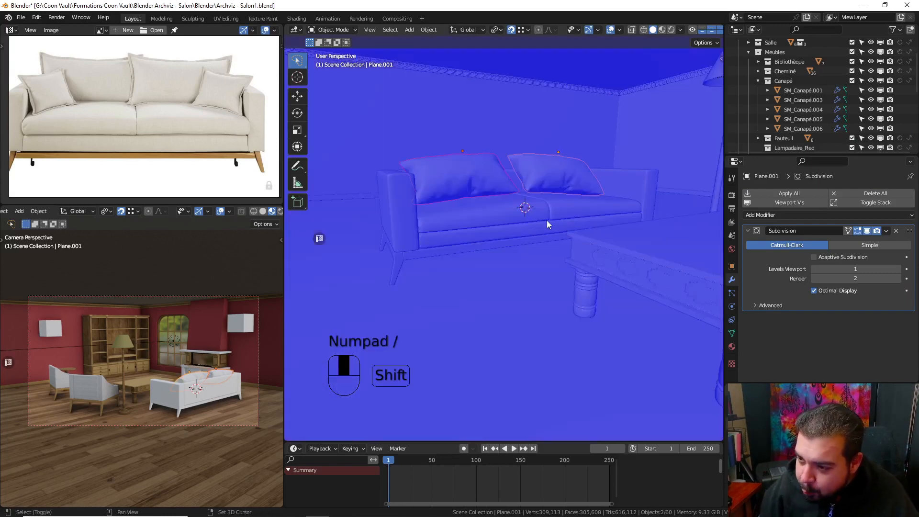
key(KP_Divide)
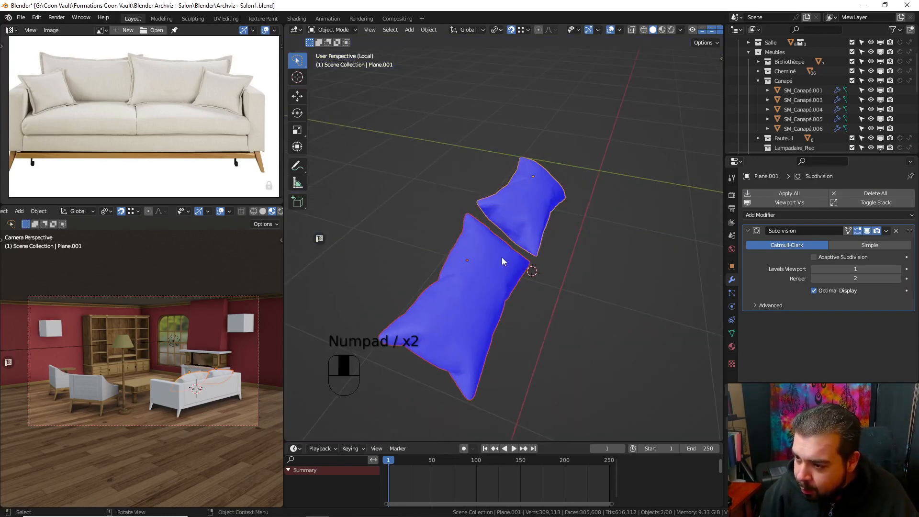
- Mark a seam along the full border edge loop of the smaller-looking far back cushion in edge edit mode
key(Tab)
scroll(445, 136, up, 3)
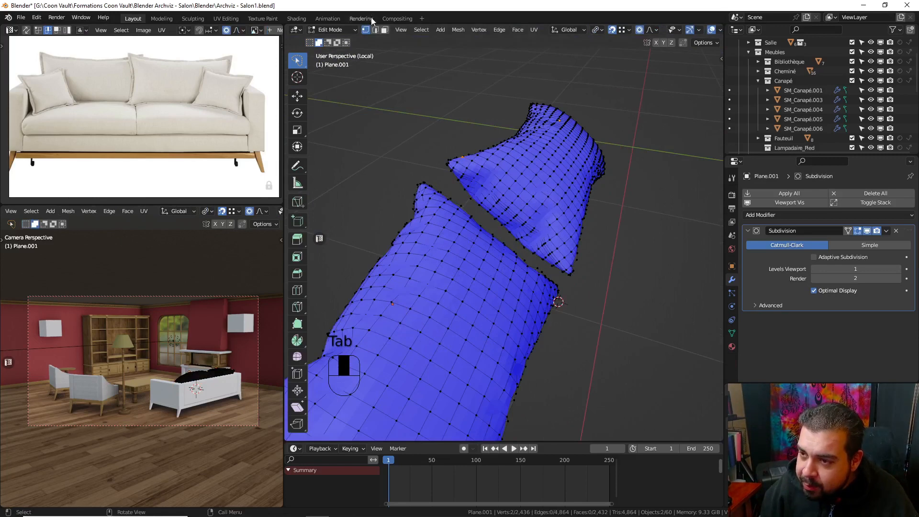
scroll(457, 187, up, 2)
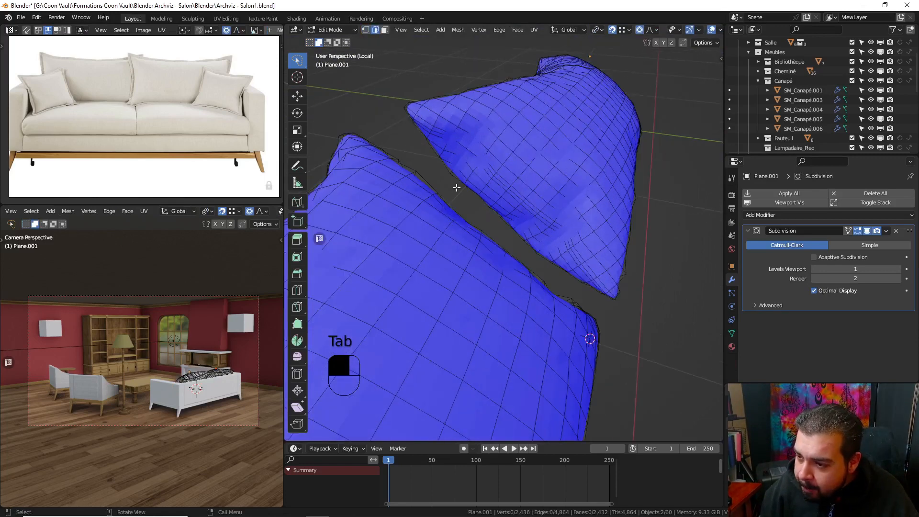
alt+shift+click(505, 182)
shift+middle_drag(551, 164, 549, 187)
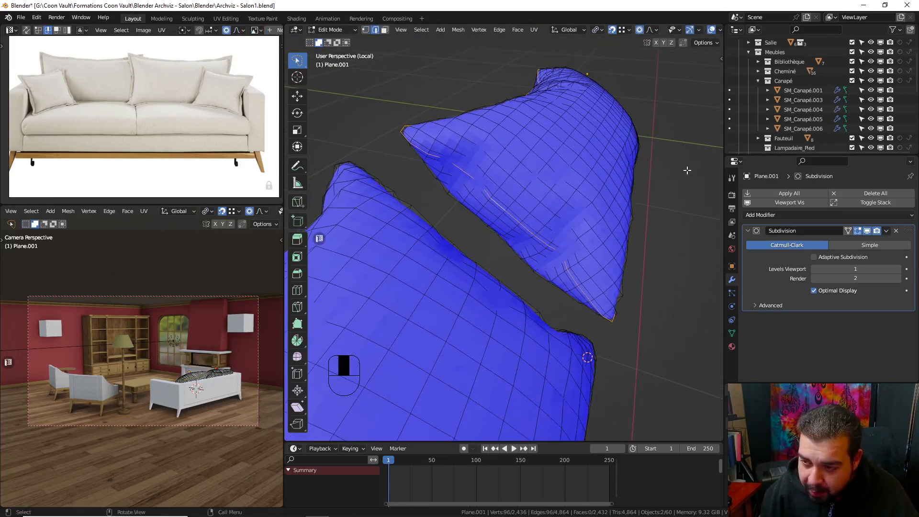
key(ctrl+e)
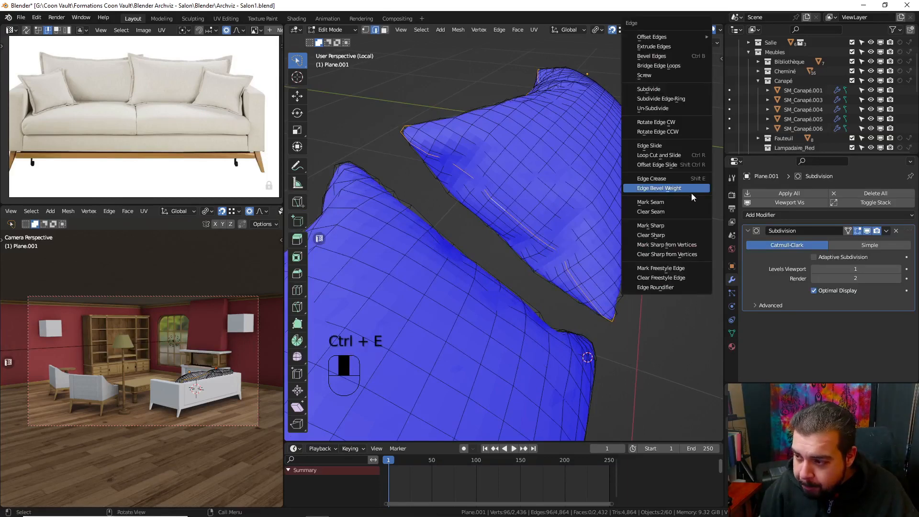
click(675, 203)
- Mark a seam along the full border edge loop of the near back cushion
shift+middle_drag(557, 276, 491, 243)
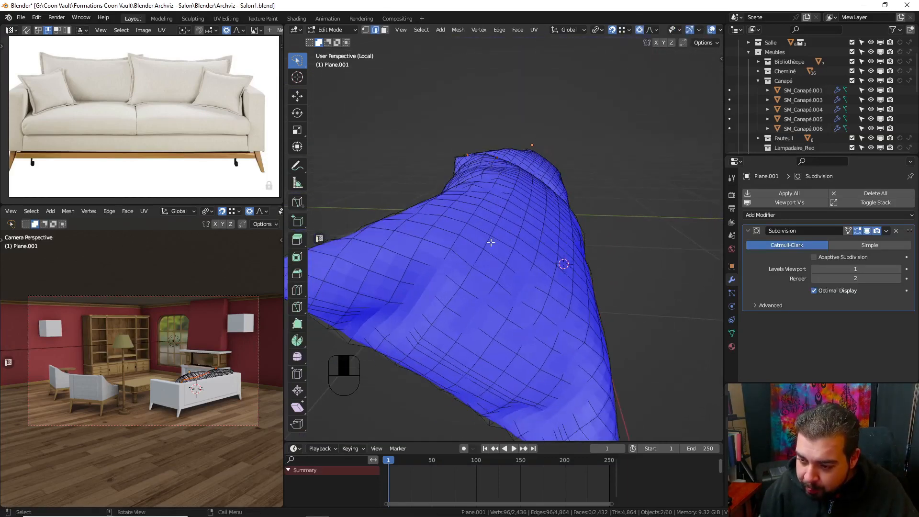
alt+shift+click(432, 356)
key(ctrl+e)
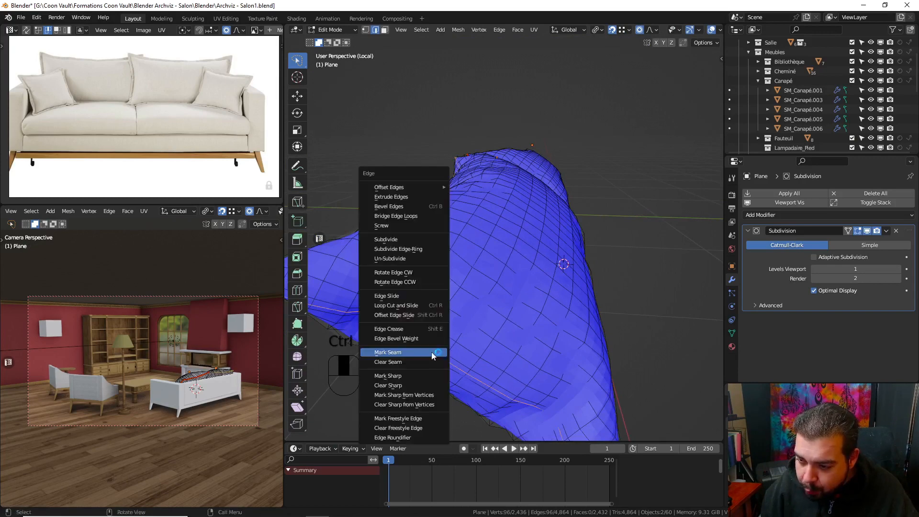
click(432, 352)
middle_drag(432, 352, 511, 226)
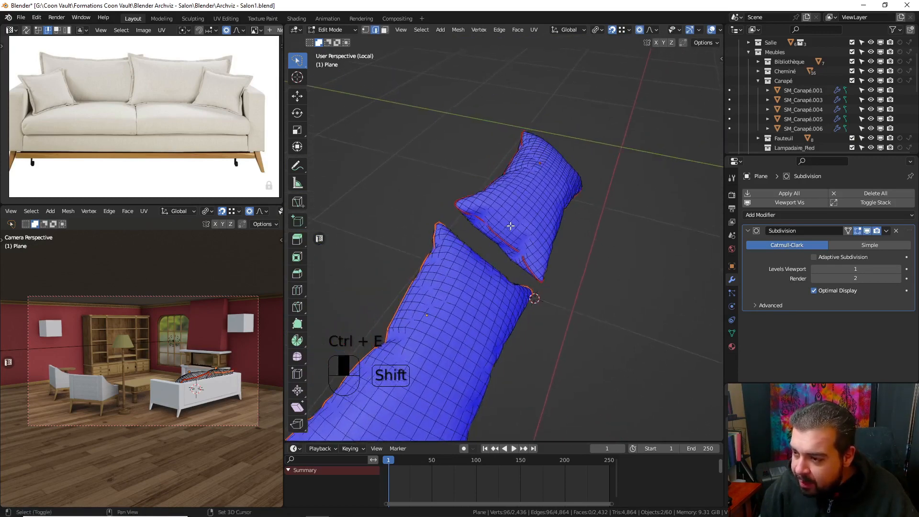
scroll(510, 226, up, 2)
alt+shift+click(494, 234)
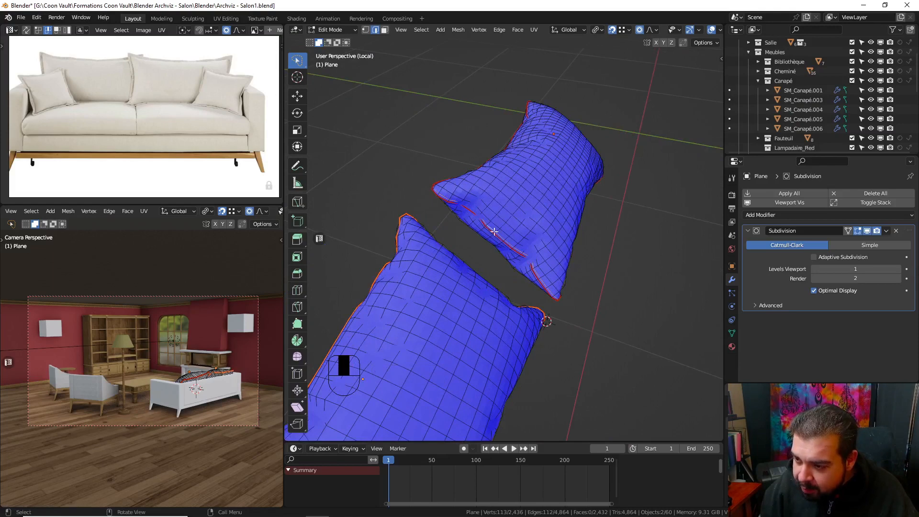
key(ctrl+z)
alt+shift+click(496, 231)
key(s)
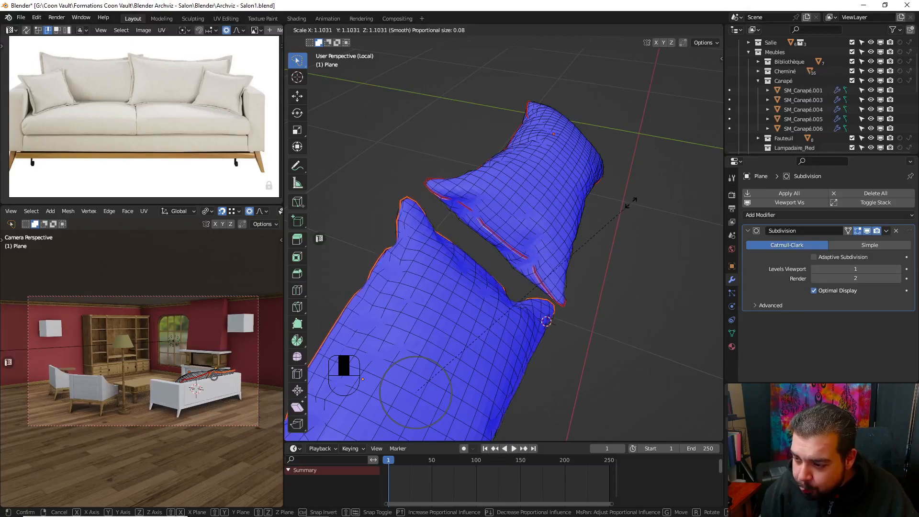
right_click(624, 186)
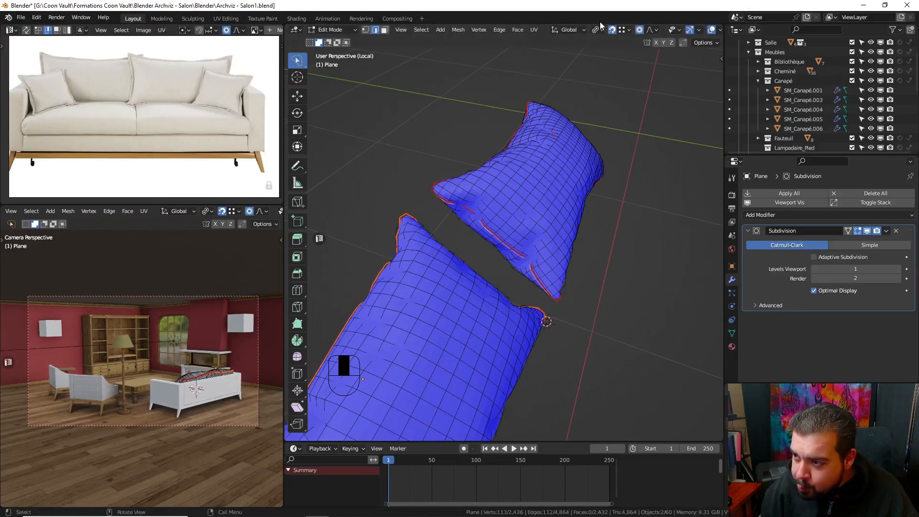
middle_drag(618, 165, 501, 158)
key(s)
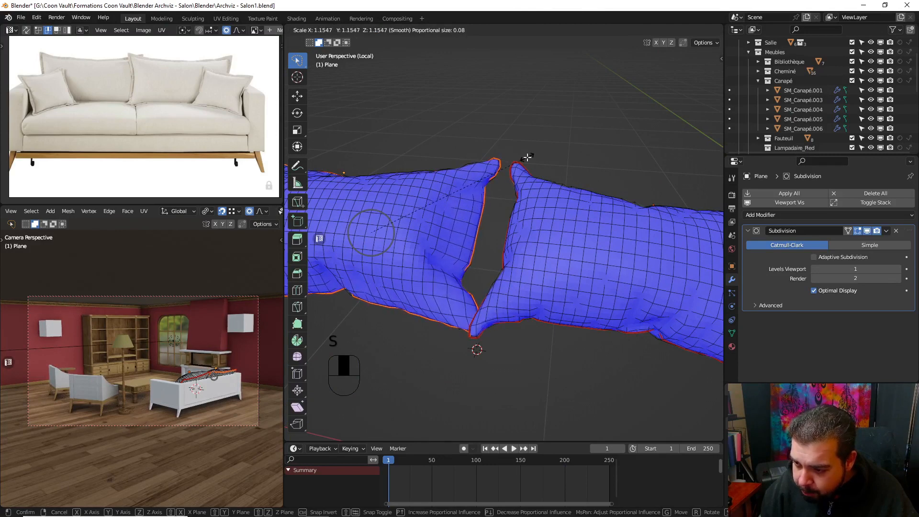
right_click(528, 157)
middle_drag(529, 158, 546, 216)
key(ctrl+z)
key(ctrl+z)
- Scale the border loops of both back cushions outward by about 1.054 with connected proportional editing, then return to object mode
key(s)
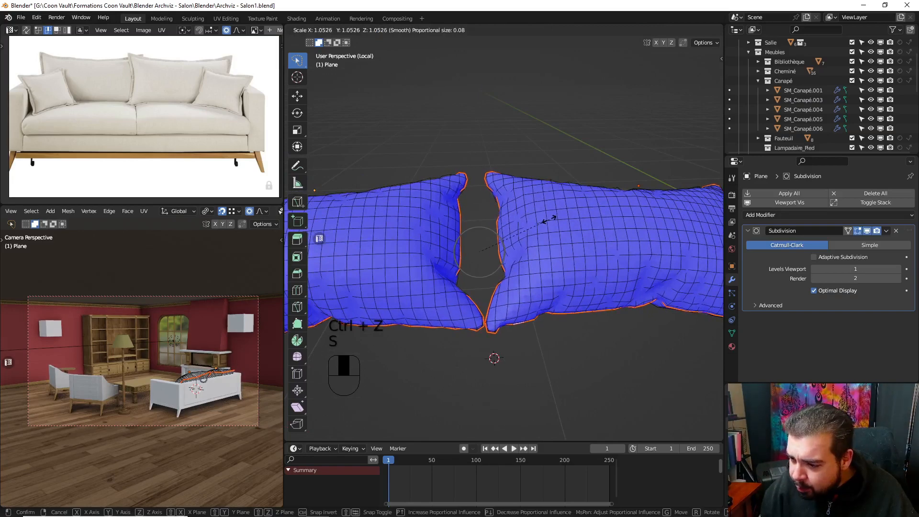
key(shift)
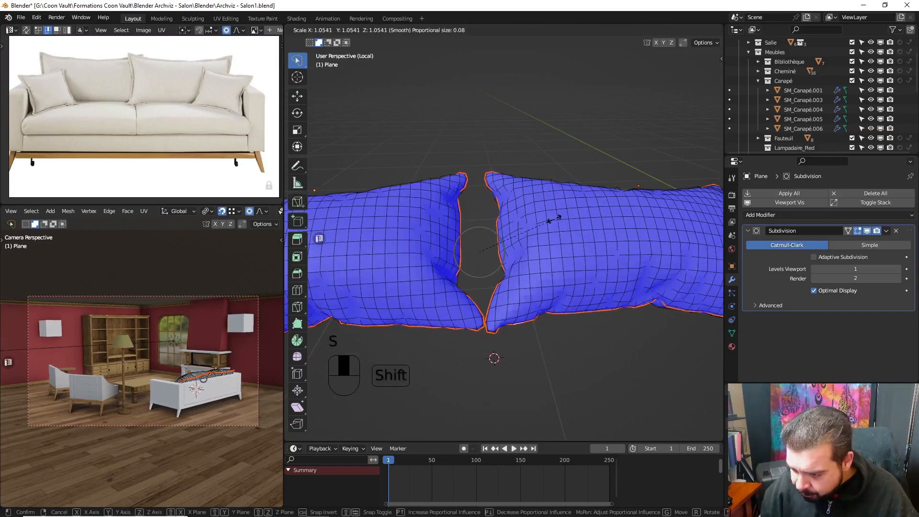
click(555, 217)
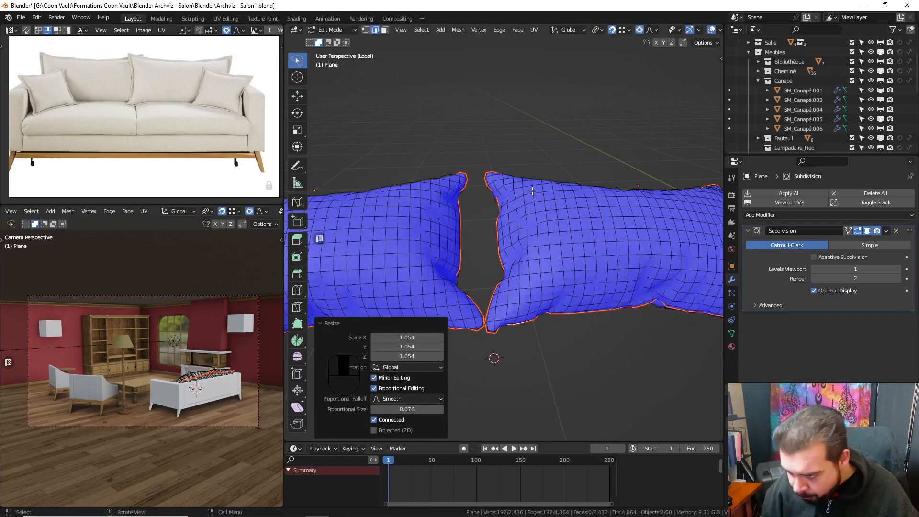
key(Tab)
- Enable Auto Smooth on the back cushions and add a Weighted Normal modifier to the active one
scroll(508, 206, down, 2)
middle_drag(551, 209, 564, 209)
key(q)
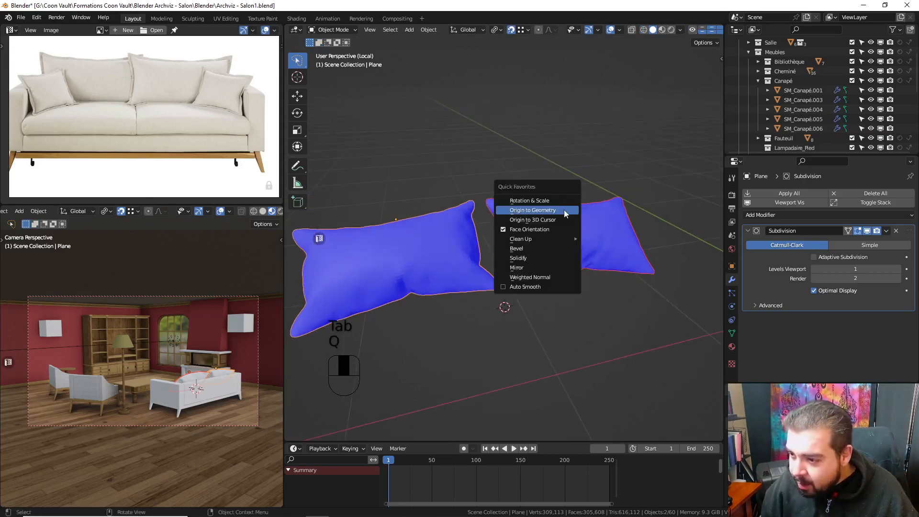
click(532, 287)
key(q)
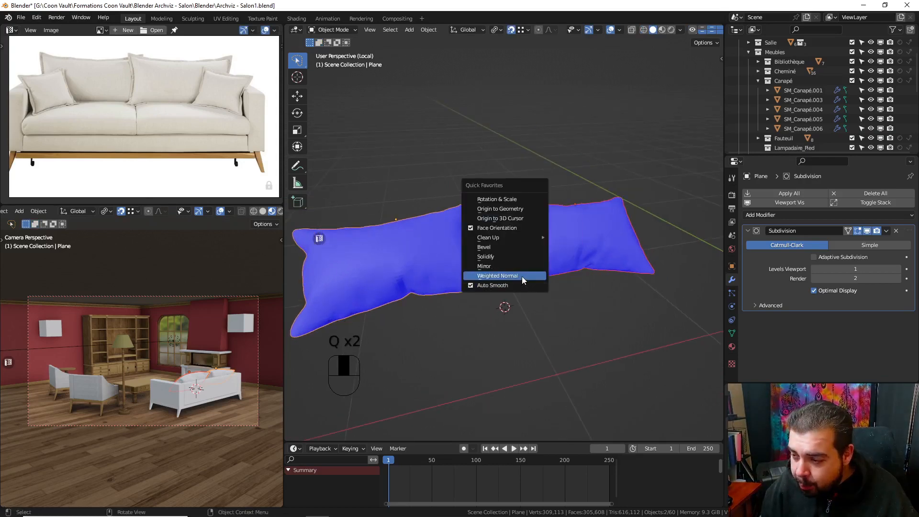
click(521, 277)
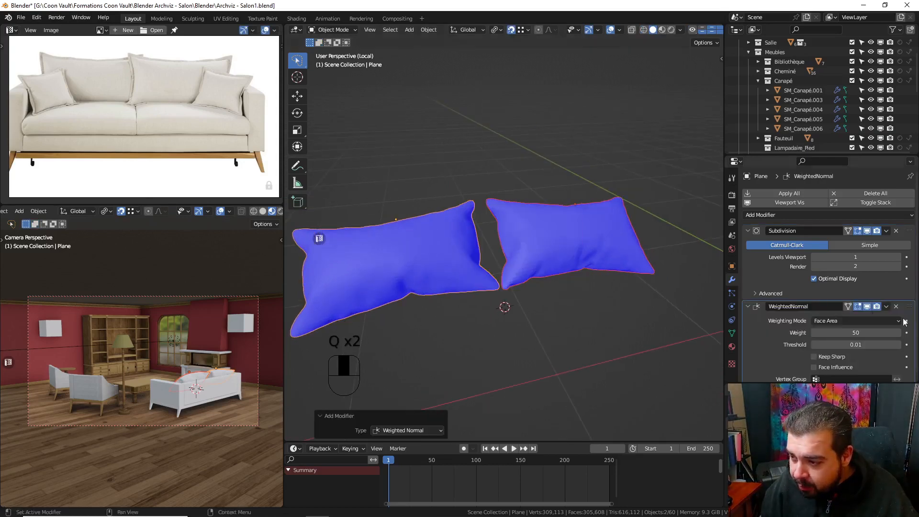
- Add a Weighted Normal modifier with weight 100 to the other back cushion, deselect everything and leave local view
click(555, 222)
key(q)
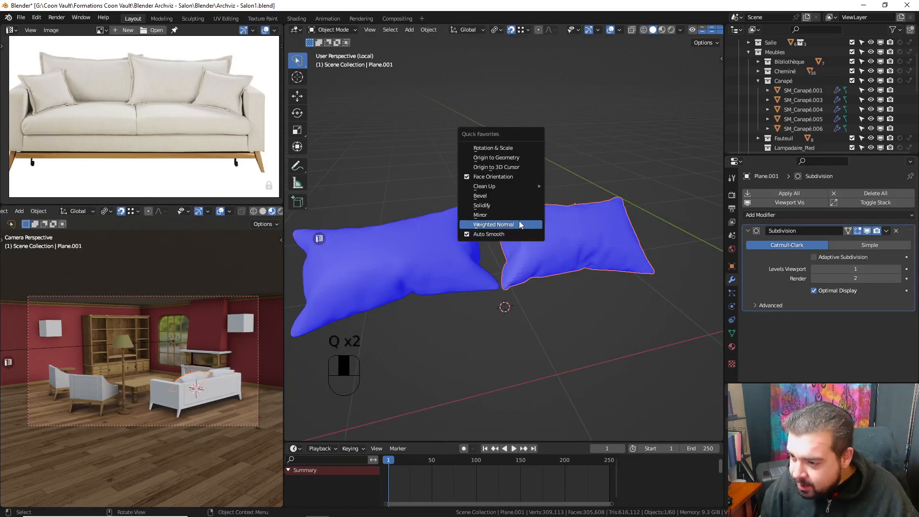
click(520, 222)
key(a)
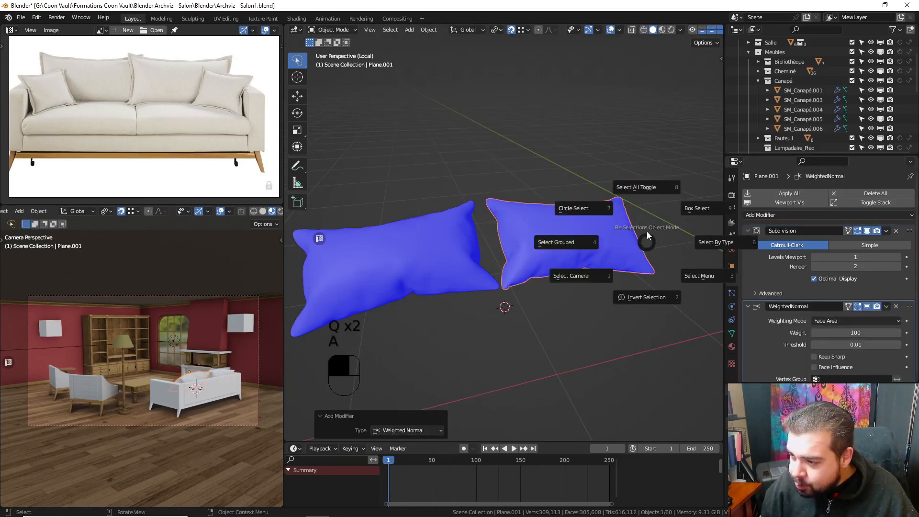
click(638, 197)
key(KP_Divide)
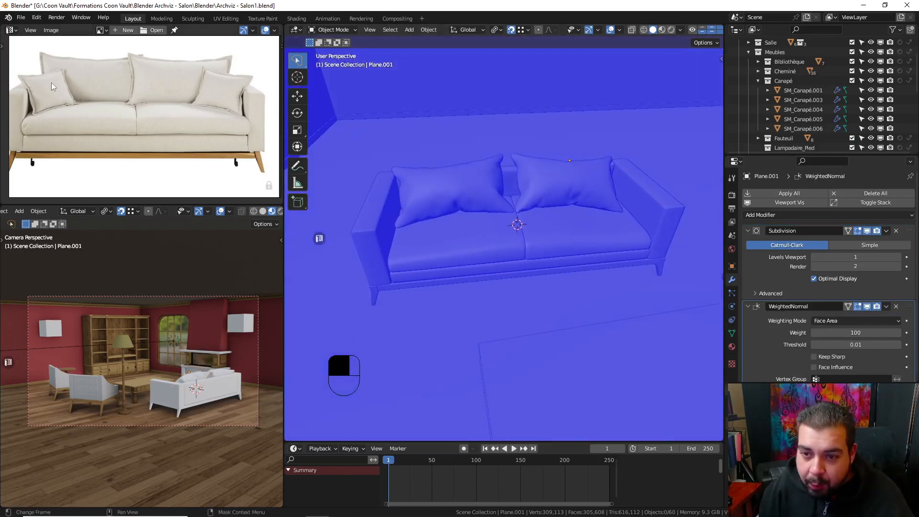
- Apply the rotation and scale of both back cushions and set their origins to geometry
shift+middle_drag(405, 180, 530, 184)
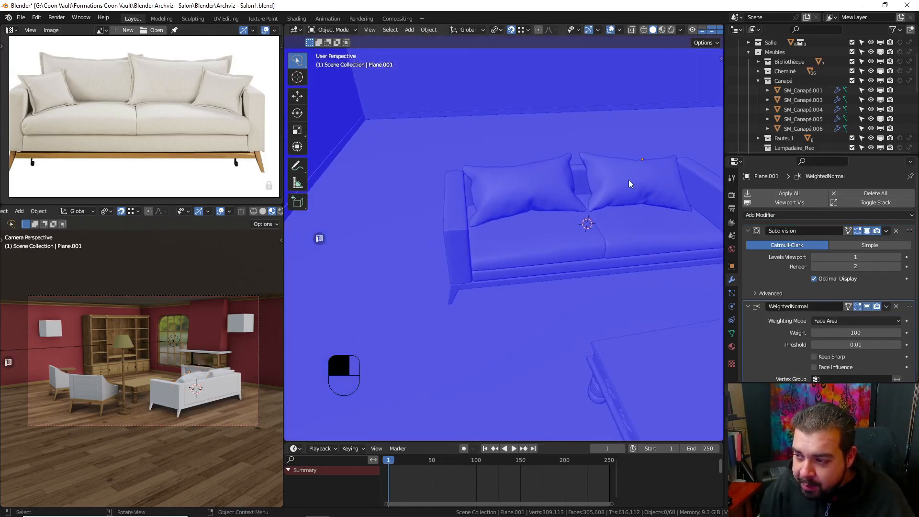
click(630, 183)
shift+click(538, 166)
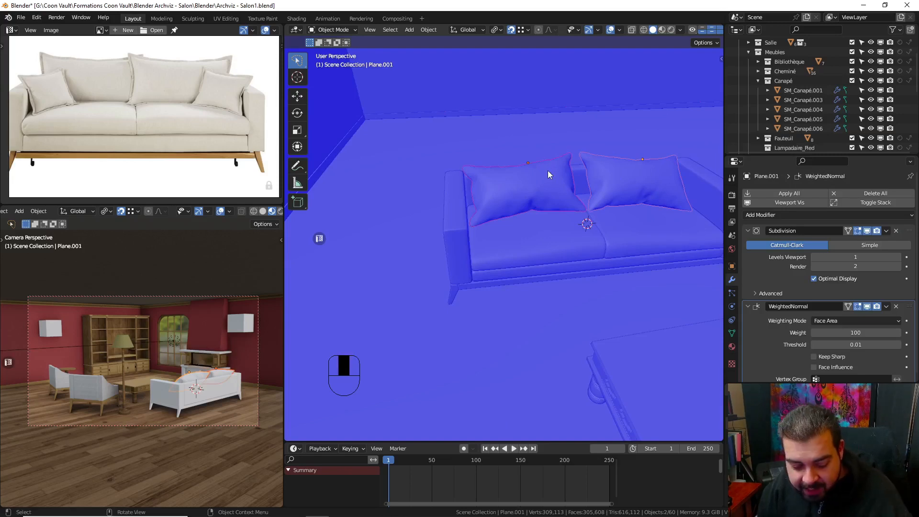
key(q)
click(526, 96)
key(q)
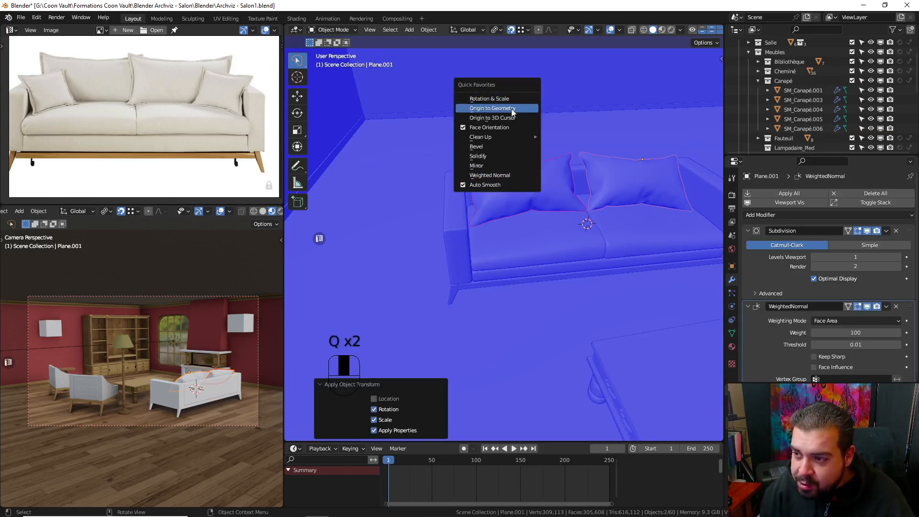
click(492, 109)
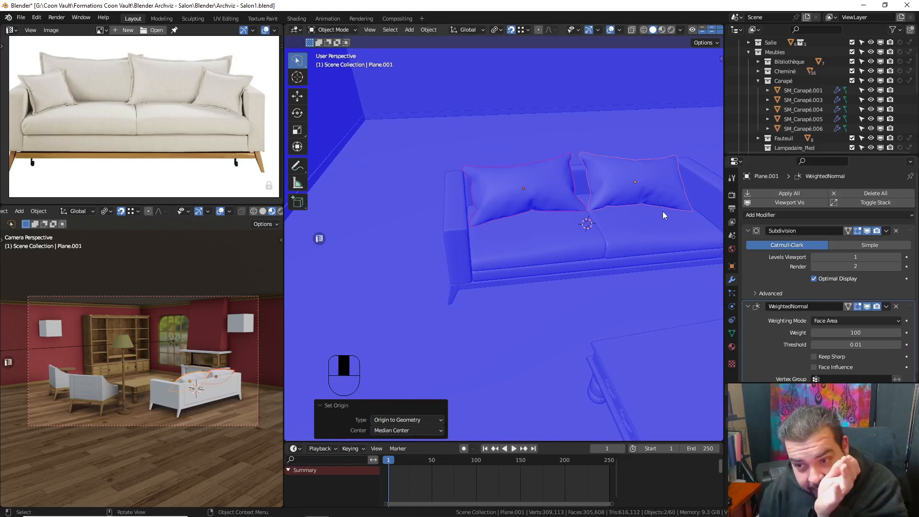
- Add Collision physics to the active back cushion
click(732, 320)
click(792, 194)
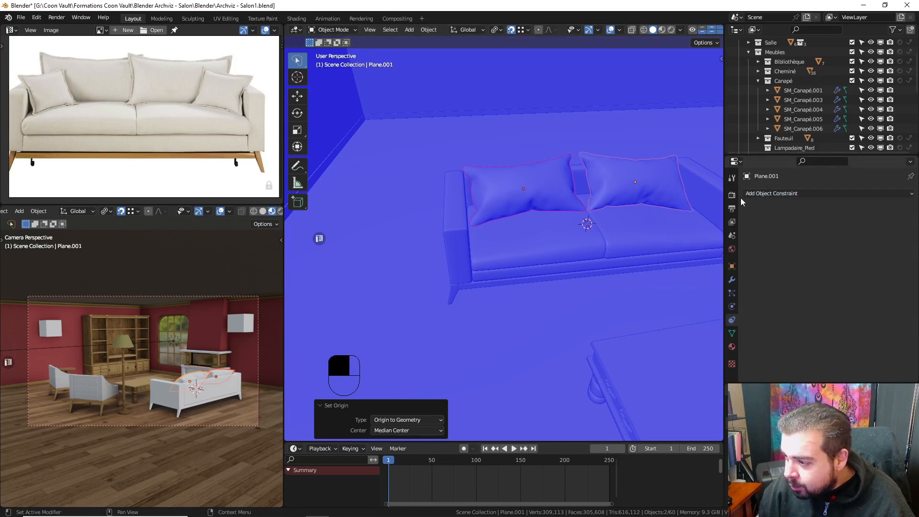
click(732, 307)
click(786, 203)
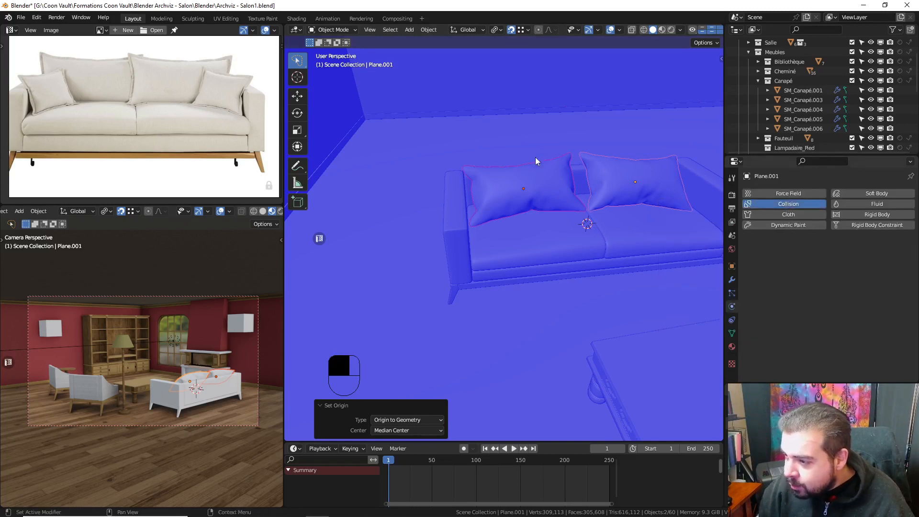
- Join both back cushions into one object, keeping the cushion with Collision physics active
click(633, 174)
click(633, 177)
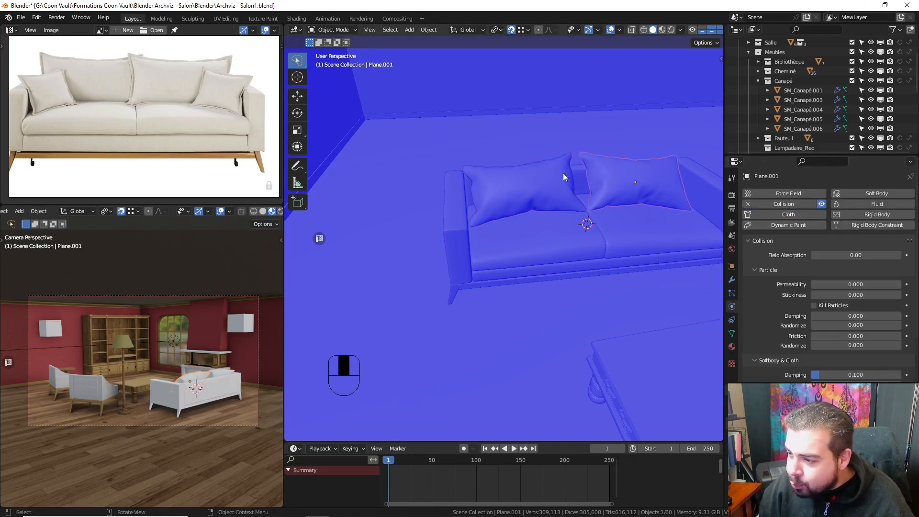
shift+click(628, 178)
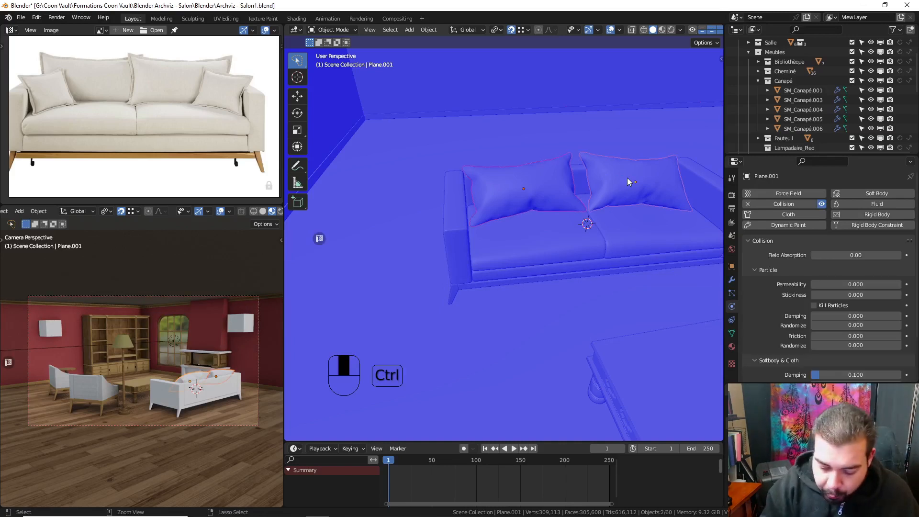
key(ctrl+j)
- Set the joined cushions' soft body and cloth collision damping to 0, outer and inner thickness to 0.001, and friction to 0
scroll(846, 310, down, 3)
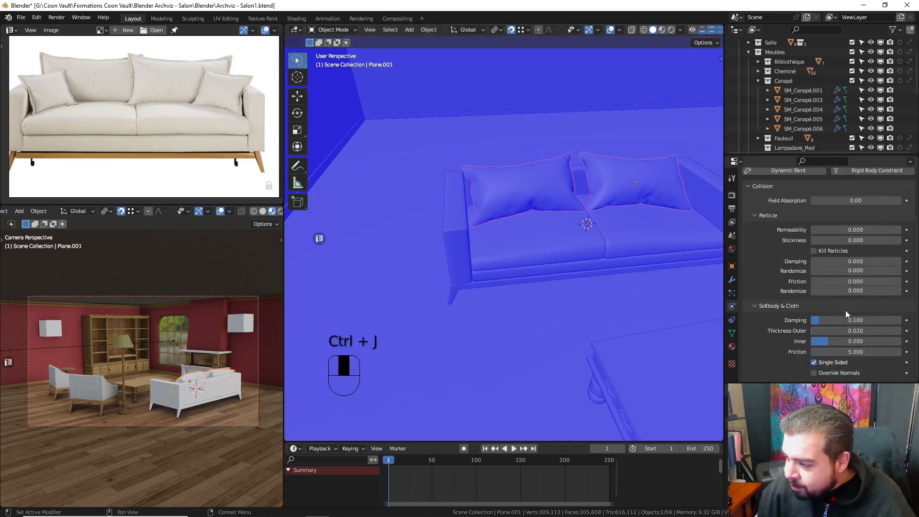
drag(862, 320, 819, 320)
drag(894, 334, 812, 331)
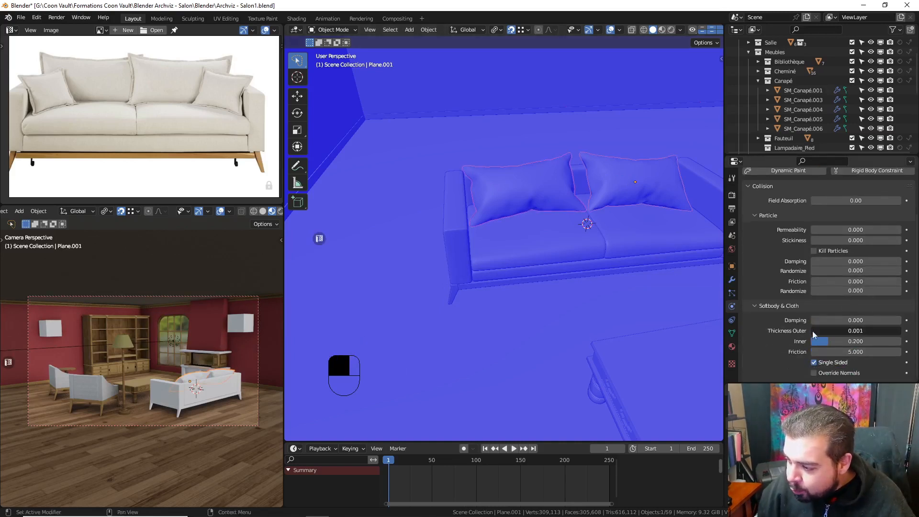
click(831, 362)
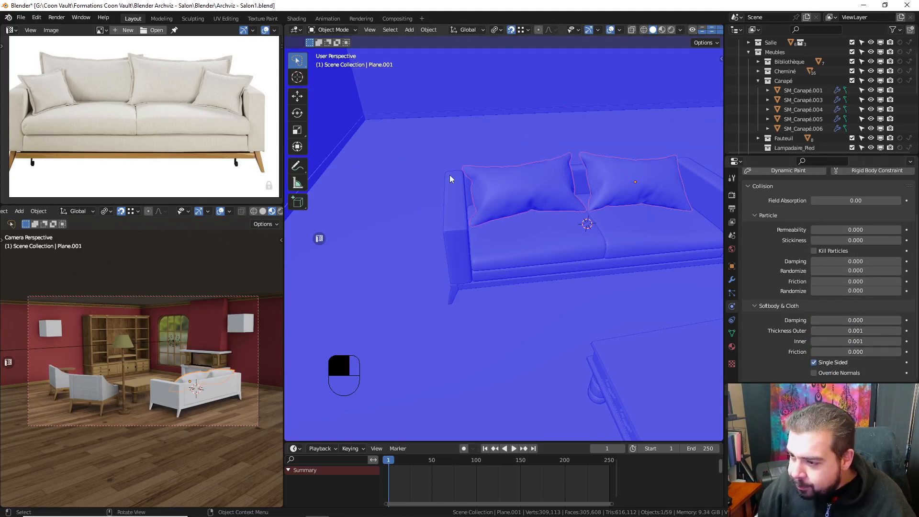
- Add a mesh plane at the 3D cursor on the sofa seat and rotate it 90° about the X axis
middle_drag(450, 174, 516, 177)
key(shift+a)
mouse_move(516, 177)
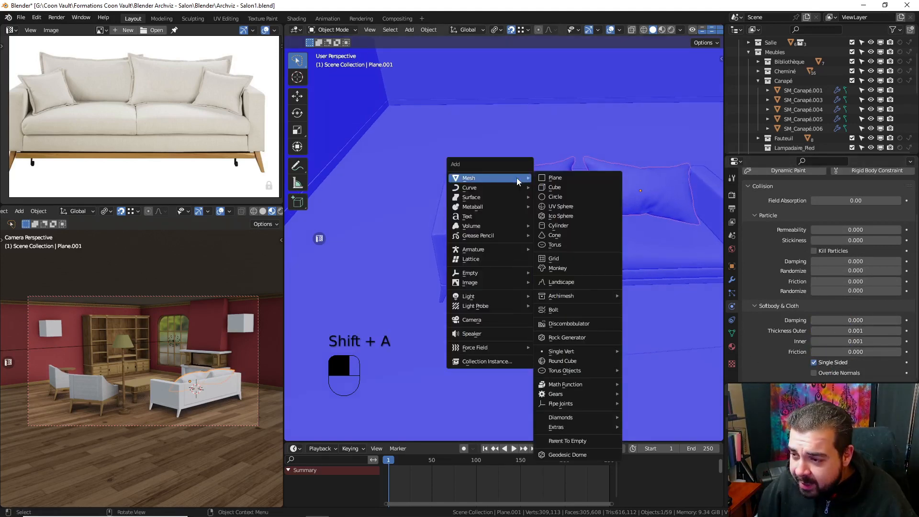
click(573, 180)
key(r)
key(x)
key(9)
key(0)
key(Return)
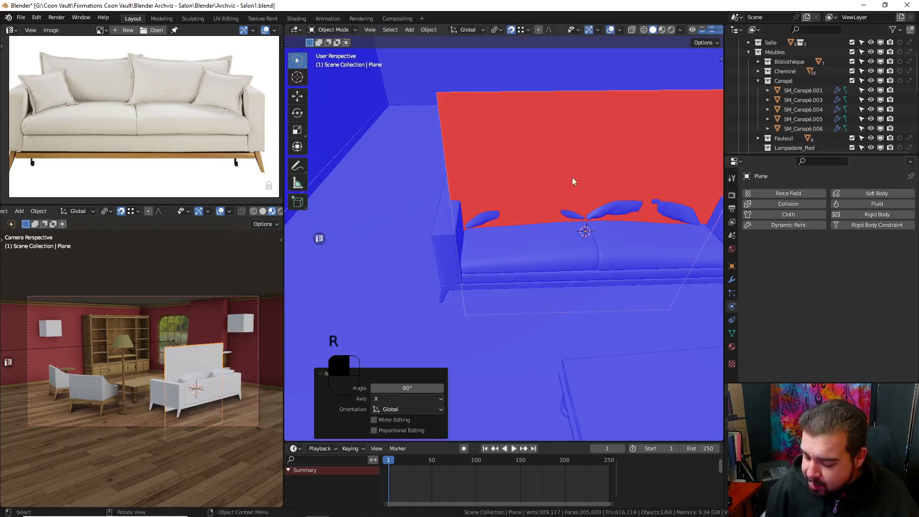
- Scale the upright plane on the sofa uniformly to 0.2
key(s)
key(period)
key(2)
key(Return)
- Turn the small plane over to face the other way with two successive 90° rotations about the X axis
key(r)
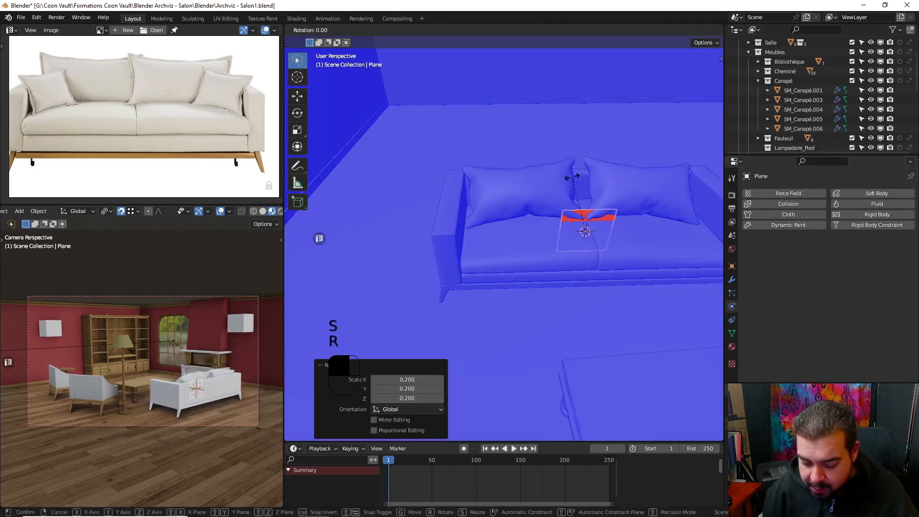
key(x)
key(9)
key(0)
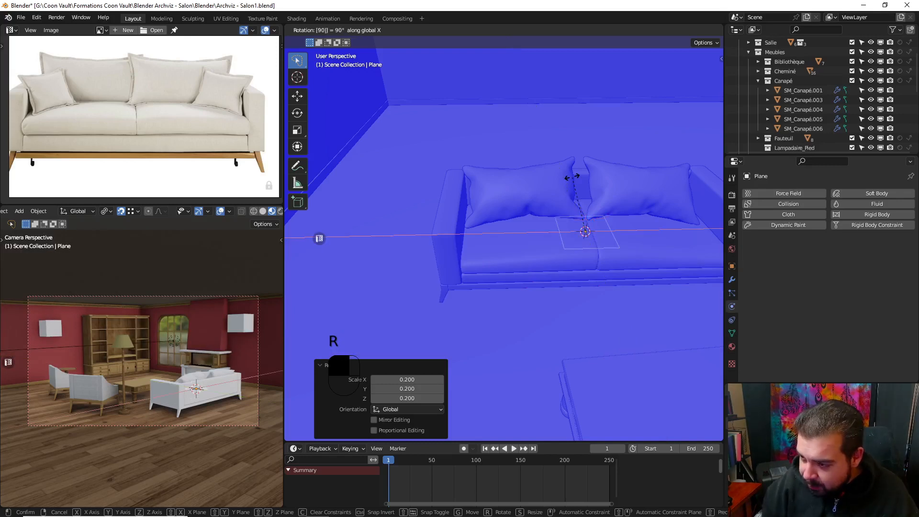
key(Return)
key(r)
key(x)
key(9)
key(0)
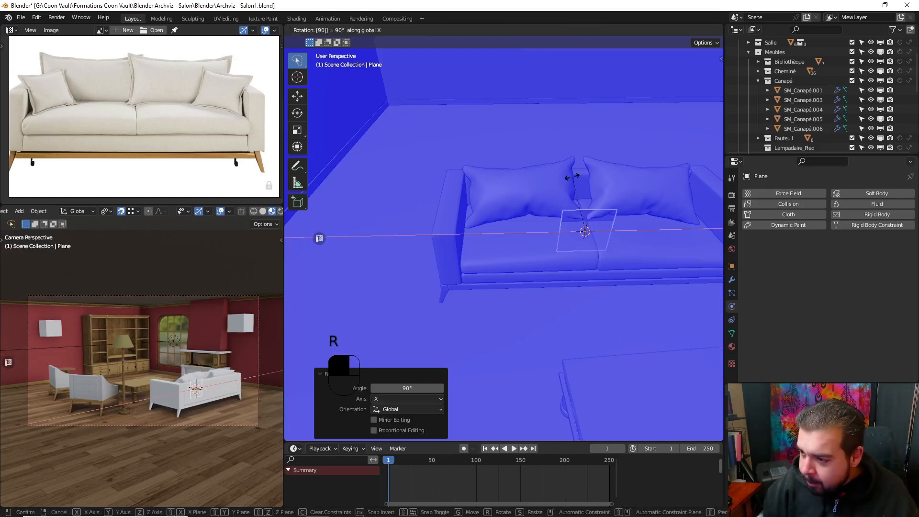
key(minus)
key(minus)
- Raise the plane about 0.46 m along Z and rotate it about 31° around the Z axis
key(g)
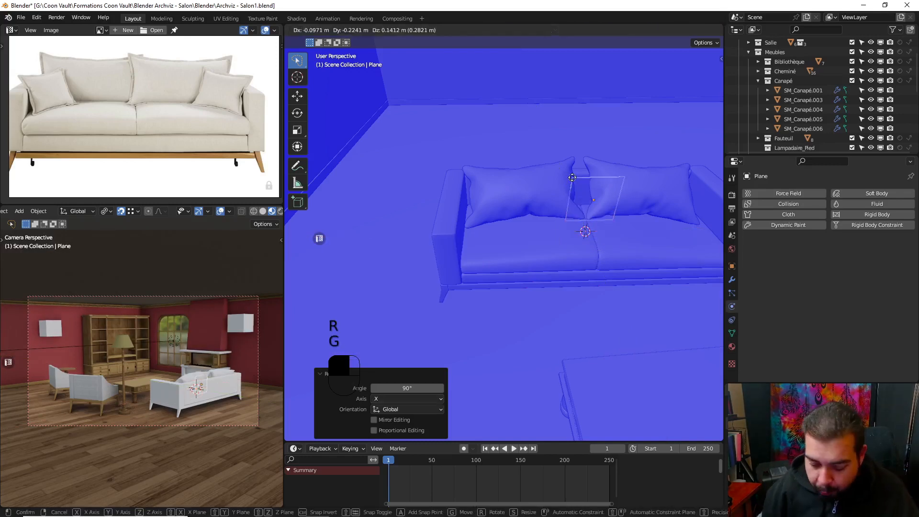
key(z)
click(660, 164)
key(r)
key(z)
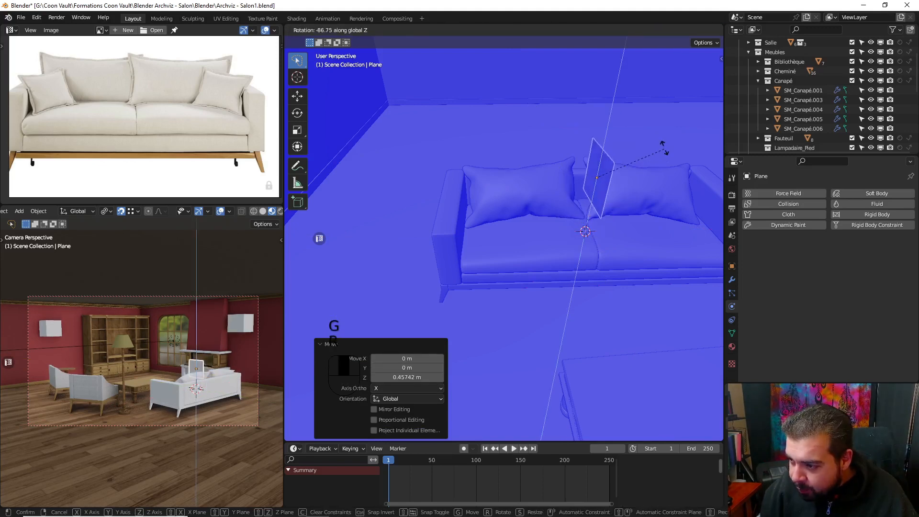
click(519, 113)
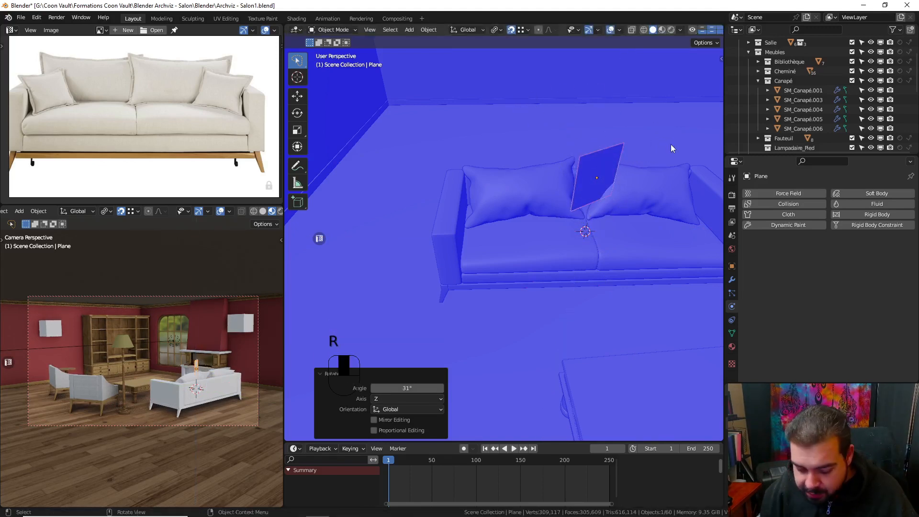
- Position the plane in front of the back cushion near the armrest, moving about 0.76 m and -0.09 m along X and 0.2 m along Y
key(g)
key(y)
key(x)
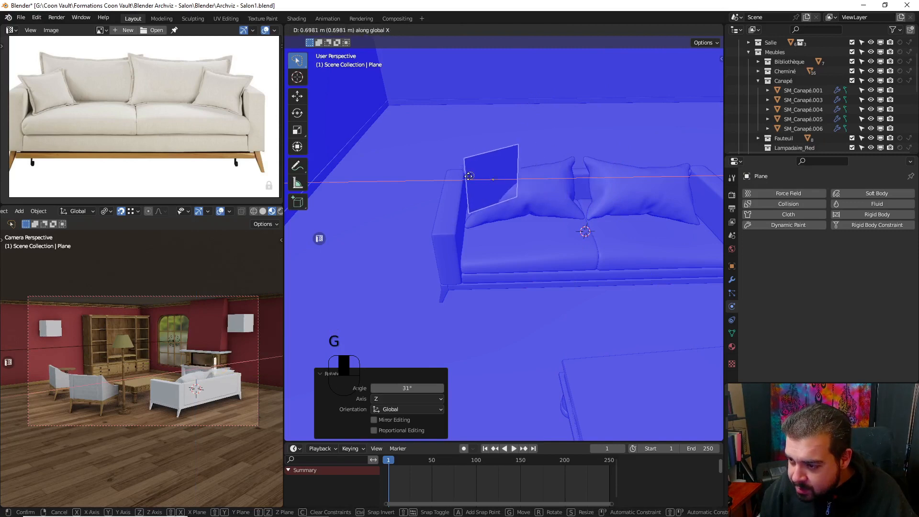
click(513, 167)
key(g)
key(y)
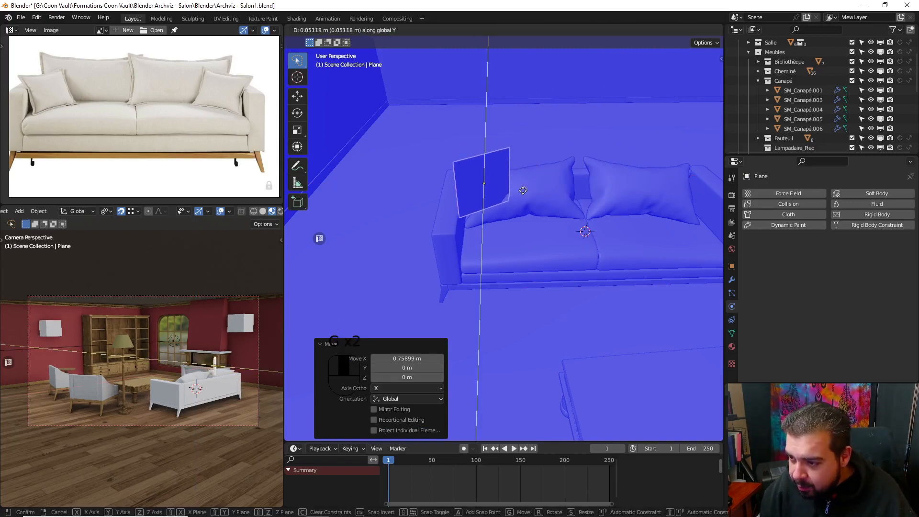
click(517, 231)
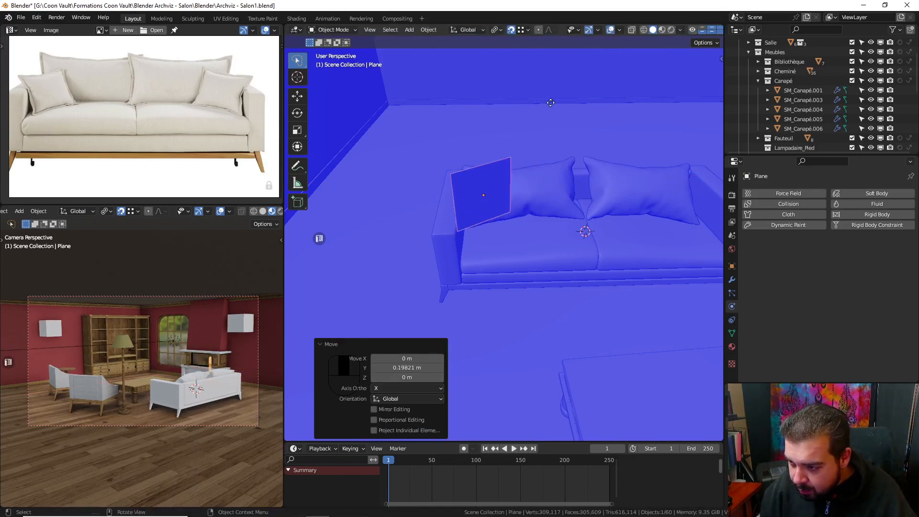
key(g)
key(x)
click(567, 109)
- Tilt the plane toward the back cushion, rotating it about 21.3° around X and 8.65° around Y
middle_drag(567, 109, 612, 112)
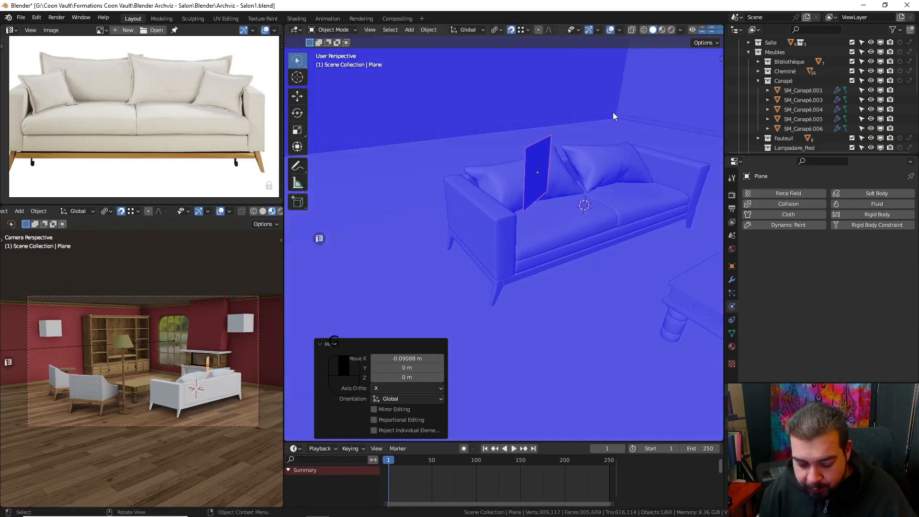
key(g)
key(r)
key(y)
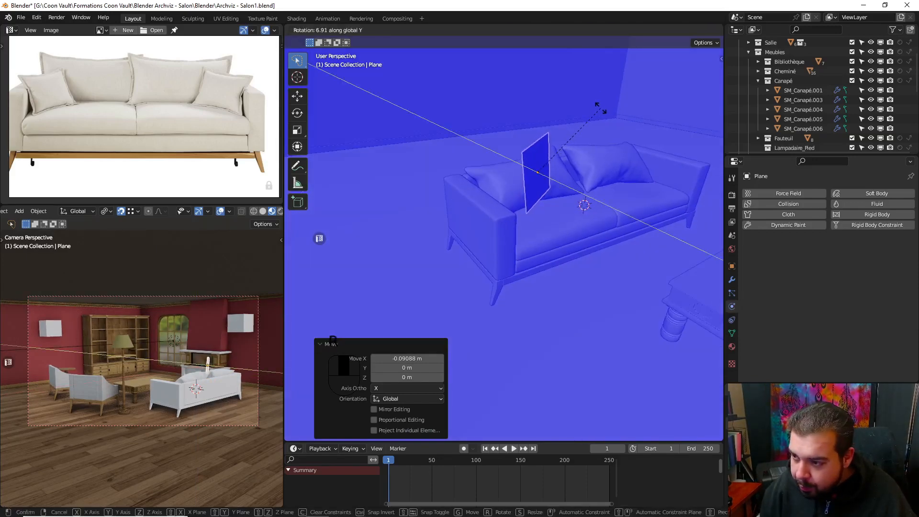
key(x)
click(589, 86)
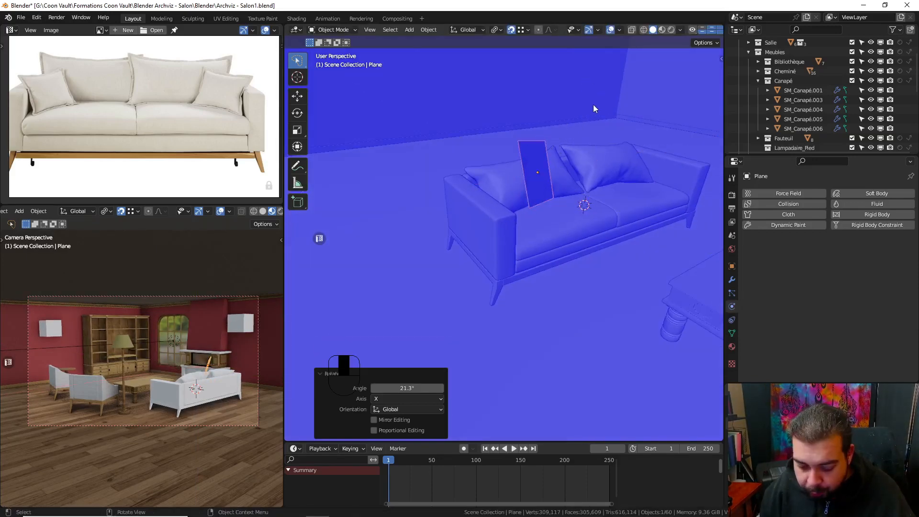
key(r)
key(y)
click(591, 82)
- Add a Solidify modifier with a thickness of 0.01 m to the tilted plane
middle_drag(591, 81, 569, 111)
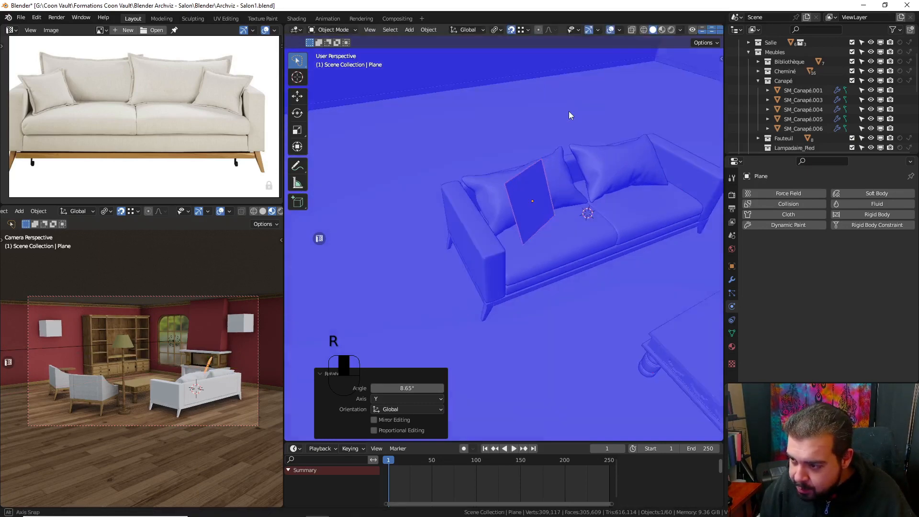
click(731, 279)
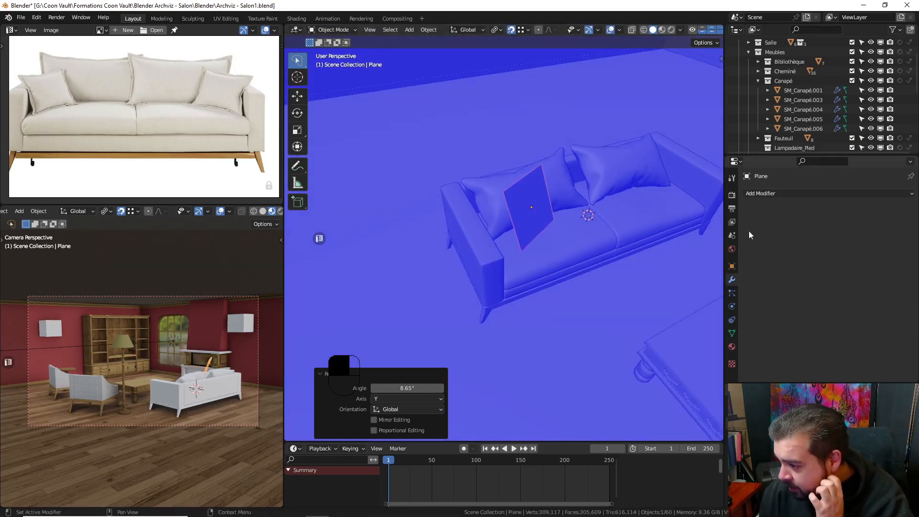
click(761, 193)
click(734, 354)
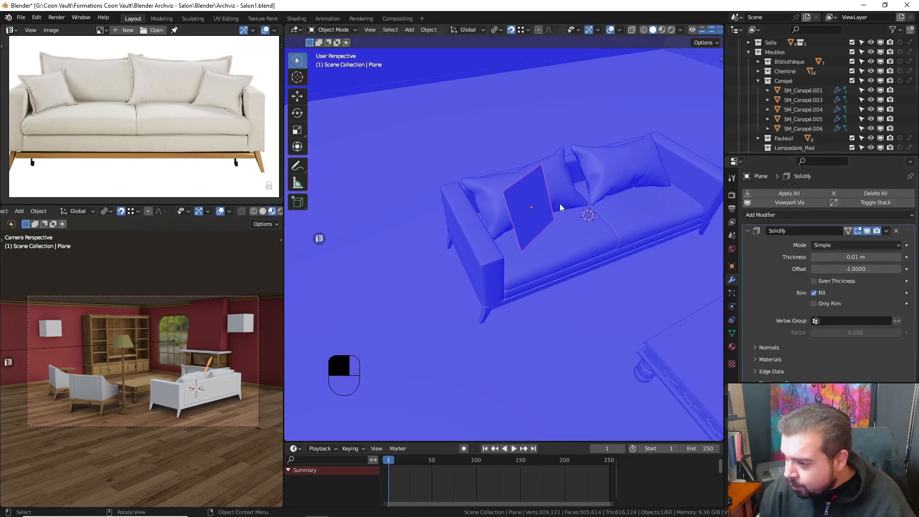
- Subdivide the whole plane three times with one cut each in Edit Mode, then return to Object Mode
scroll(632, 238, up, 3)
middle_drag(636, 240, 604, 151)
key(Tab)
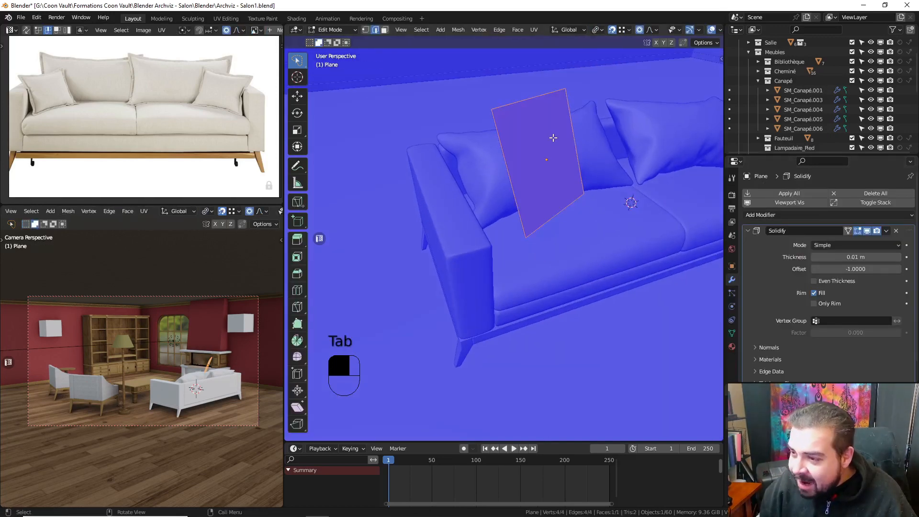
right_click(553, 138)
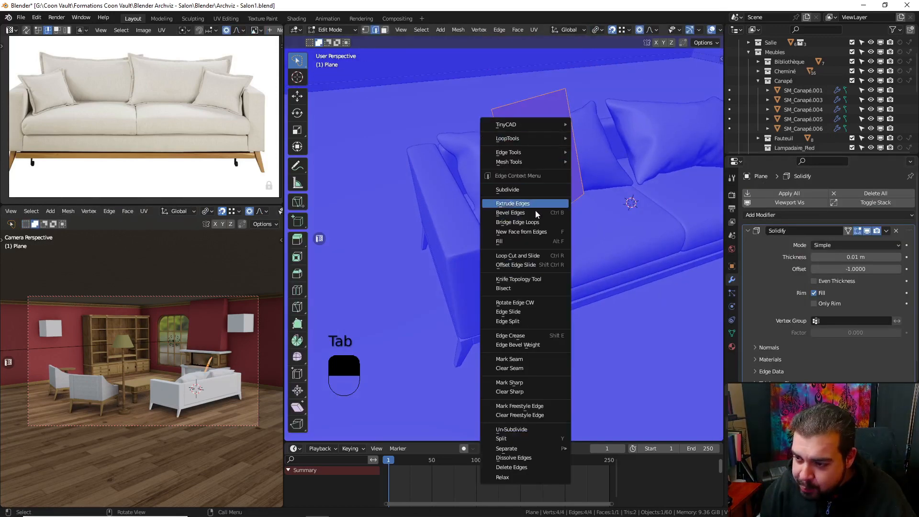
click(511, 190)
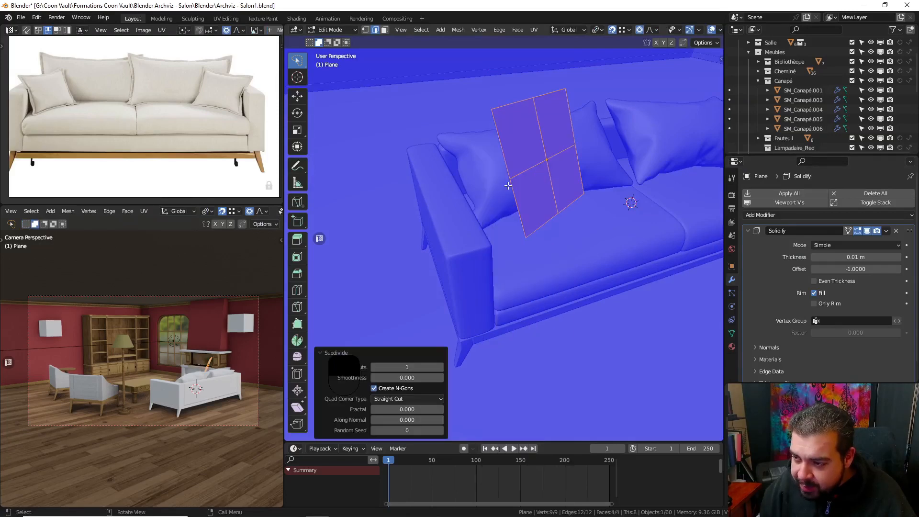
right_click(508, 217)
right_click(507, 186)
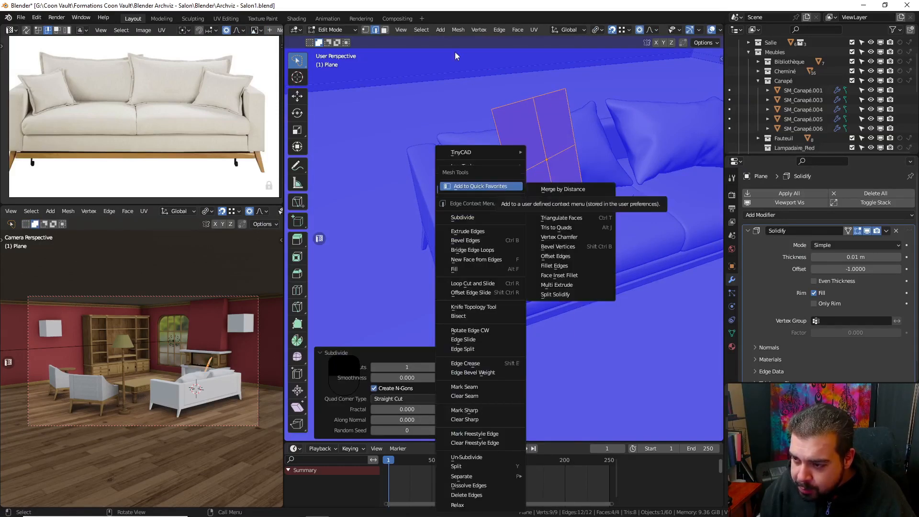
right_click(481, 191)
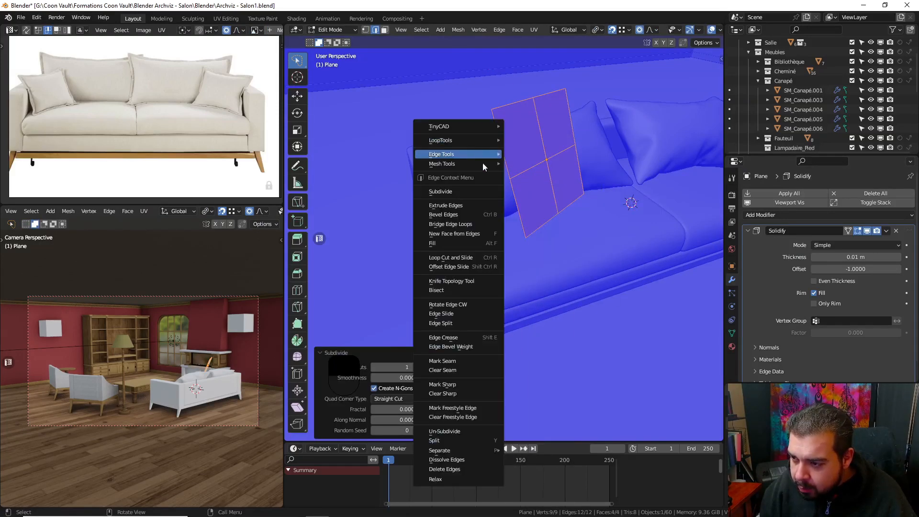
click(456, 188)
right_click(456, 187)
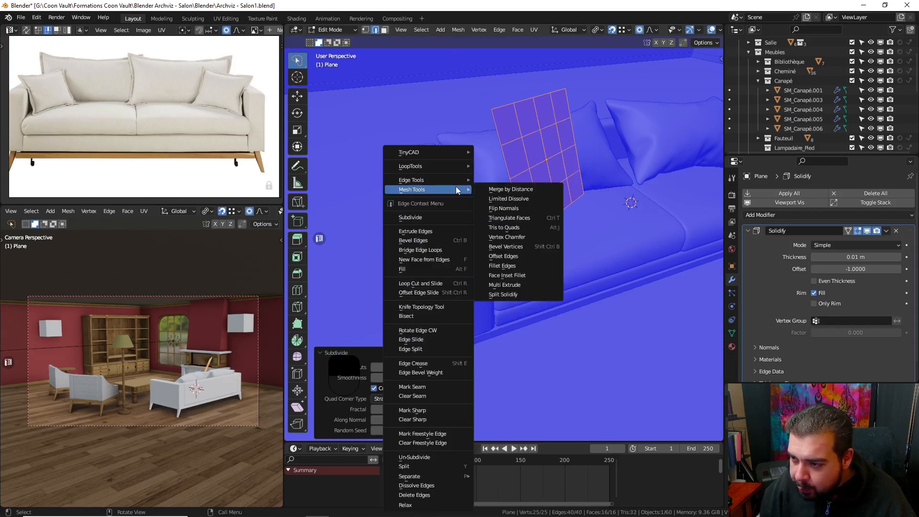
click(433, 219)
middle_drag(570, 161, 610, 179)
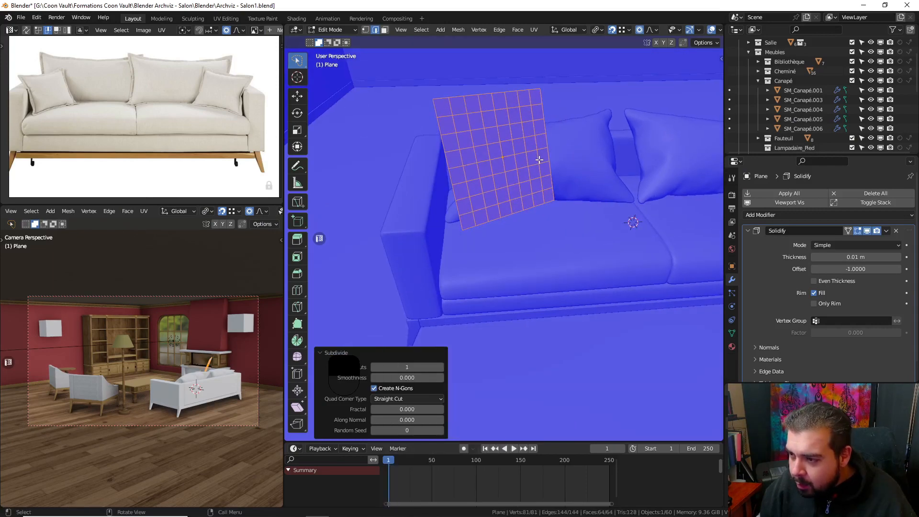
key(Tab)
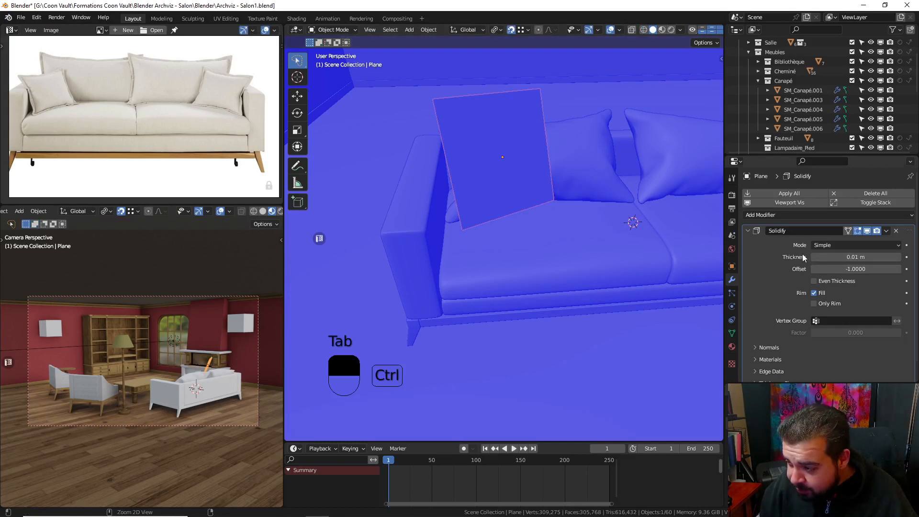
- Apply the plane's Solidify modifier and add Cloth physics to it
key(ctrl+a)
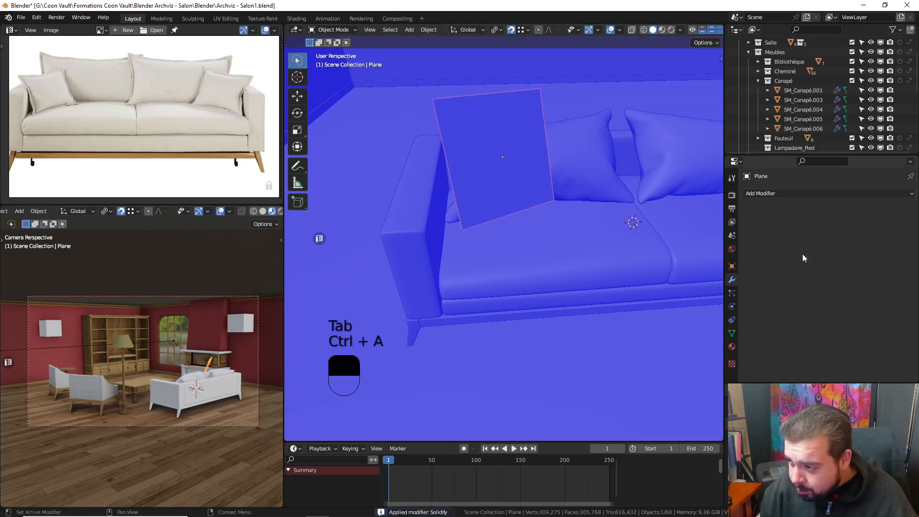
click(732, 307)
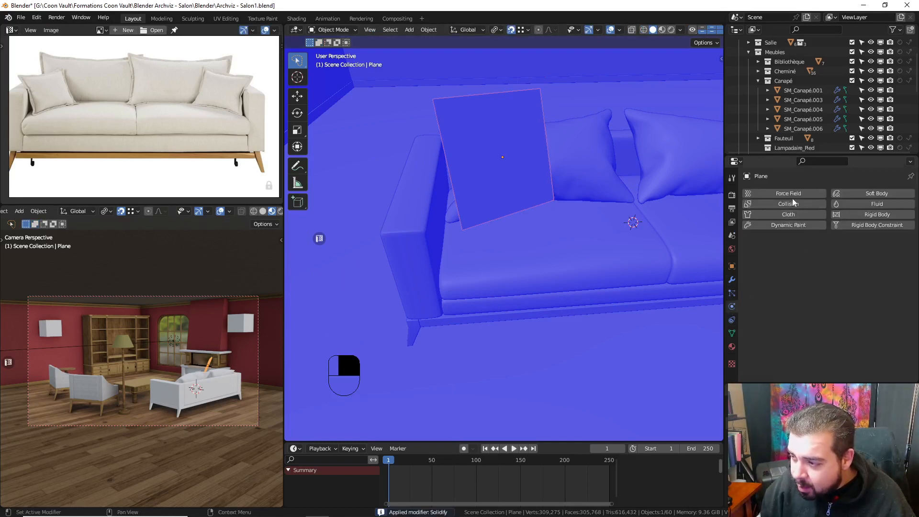
- Apply the plane's rotation and scale, and set its origin to its geometry
key(q)
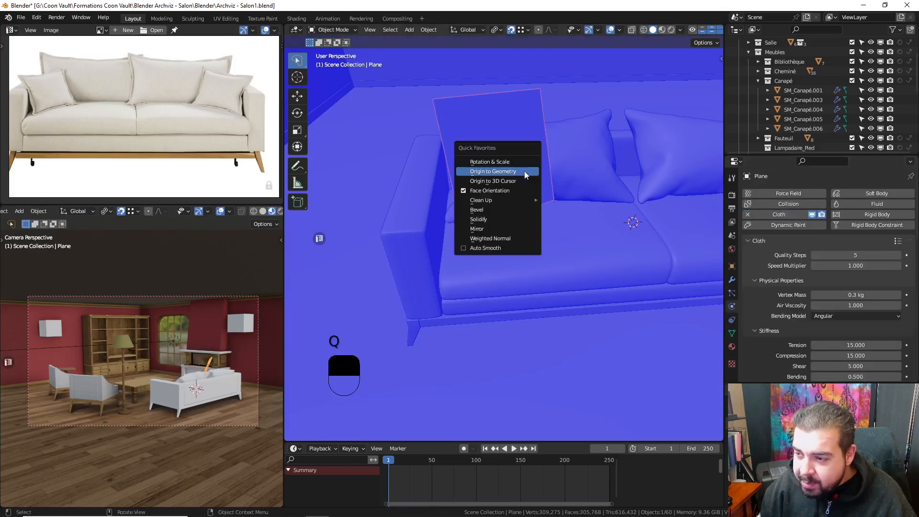
click(502, 164)
key(q)
click(495, 175)
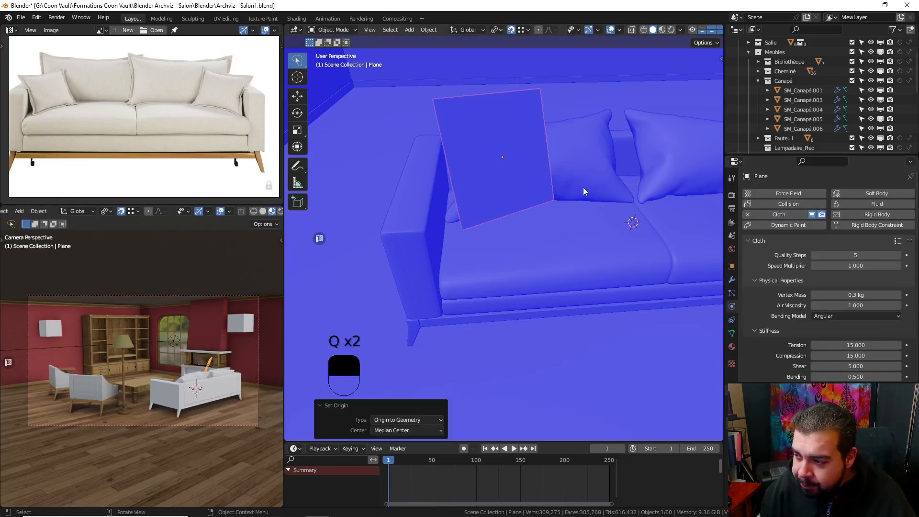
- Open the collision quality value of the plane's cloth settings for editing
scroll(874, 287, down, 5)
scroll(867, 292, down, 8)
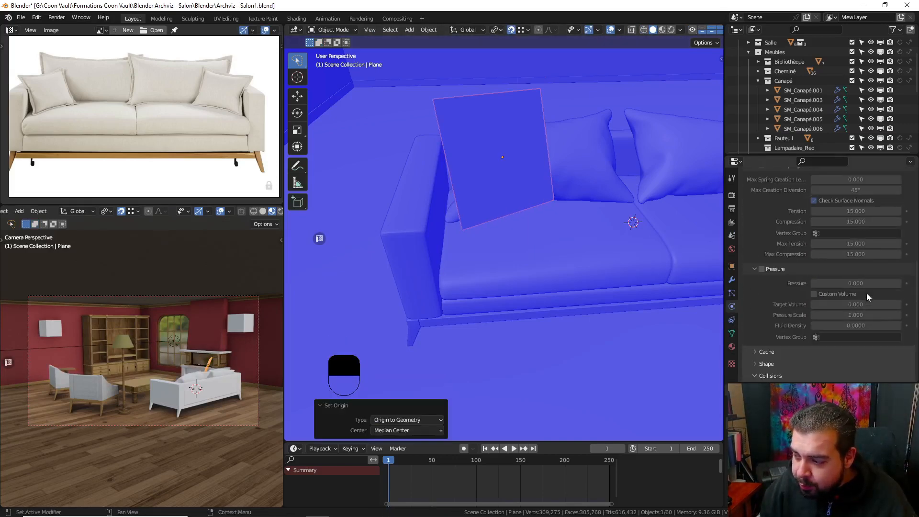
click(859, 294)
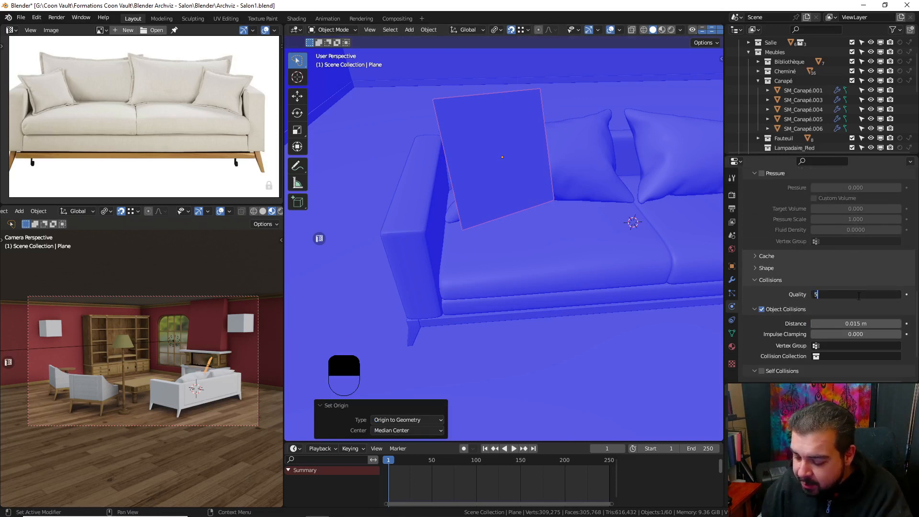
- Configure the cloth collisions with quality 5, object distance 0.001 m, and self collisions enabled at a distance of 0.001 m
key(Return)
drag(861, 323, 838, 322)
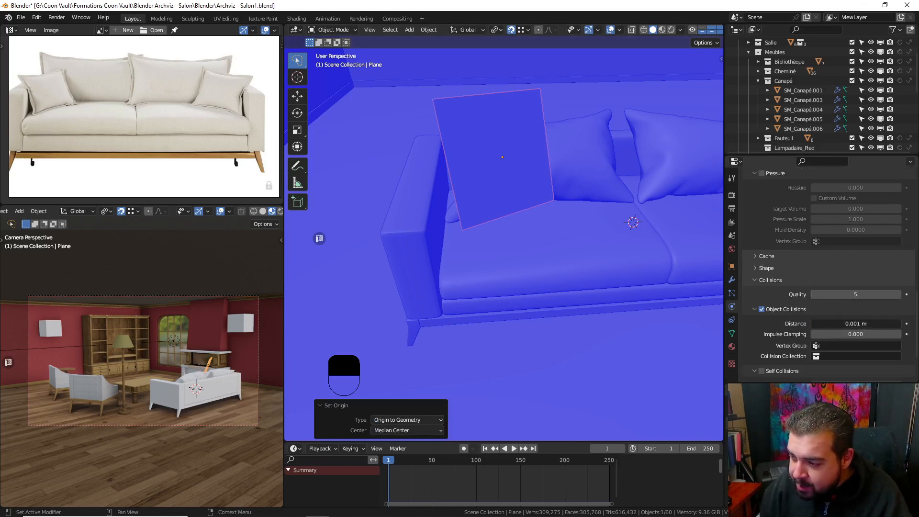
scroll(795, 324, down, 3)
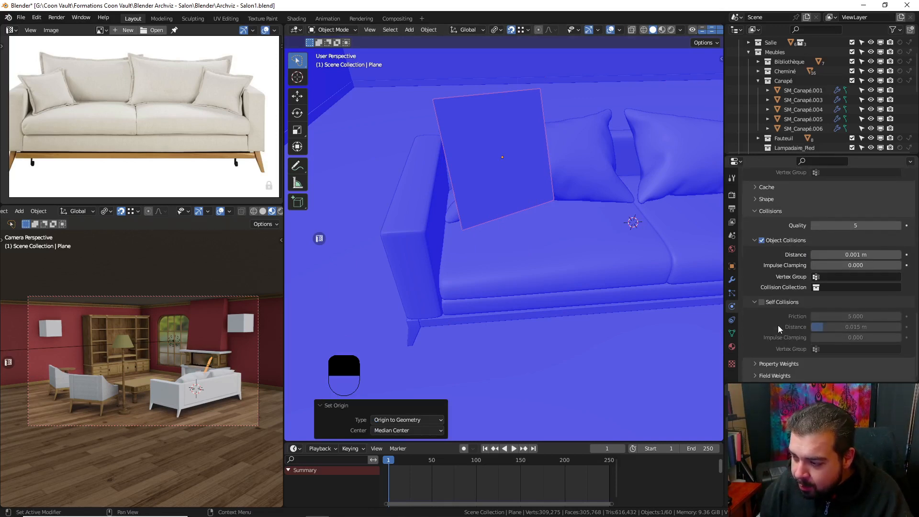
click(761, 302)
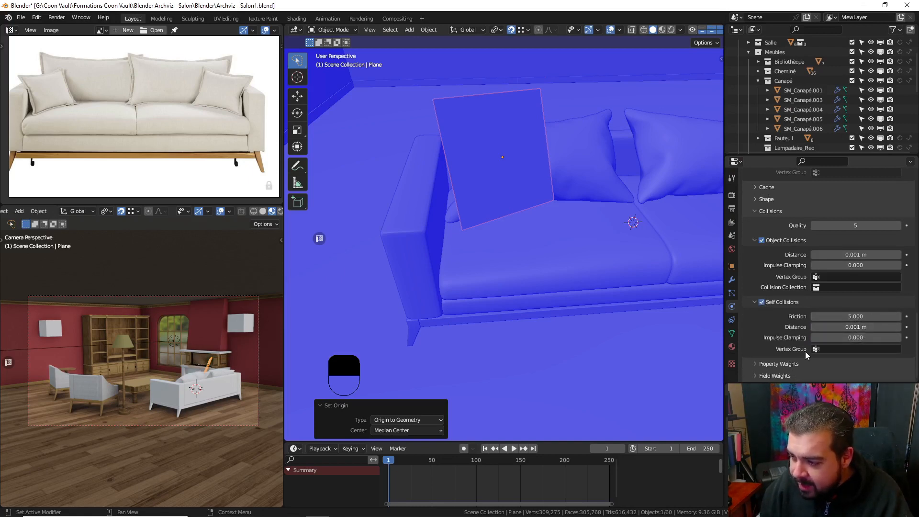
- Enable Pressure in the plane's cloth settings and set the pressure to 2
scroll(805, 351, up, 3)
scroll(783, 290, up, 4)
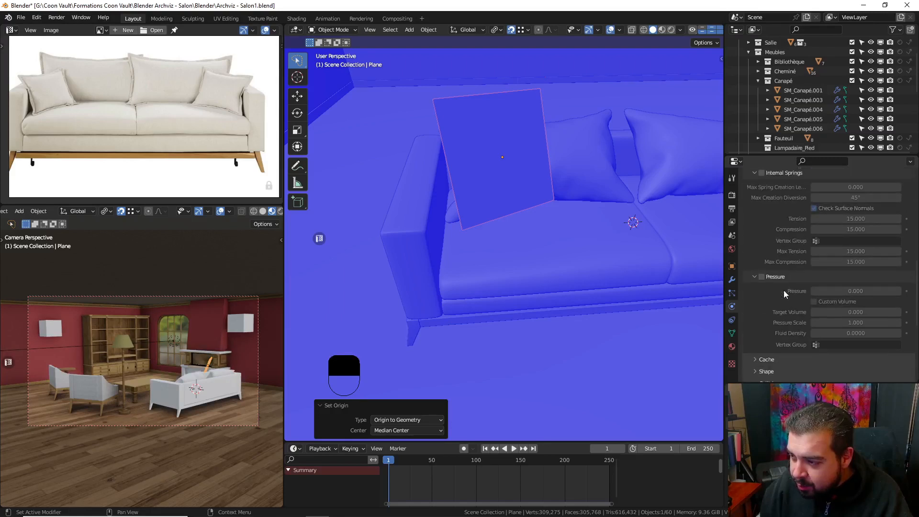
click(762, 277)
click(868, 292)
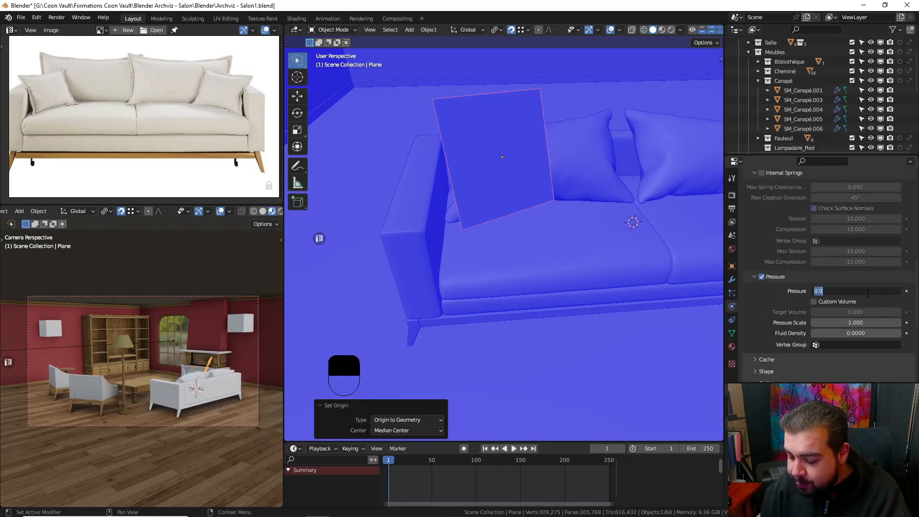
- Set the cloth's vertex mass to 0.01 kg in the physical properties
scroll(862, 290, up, 8)
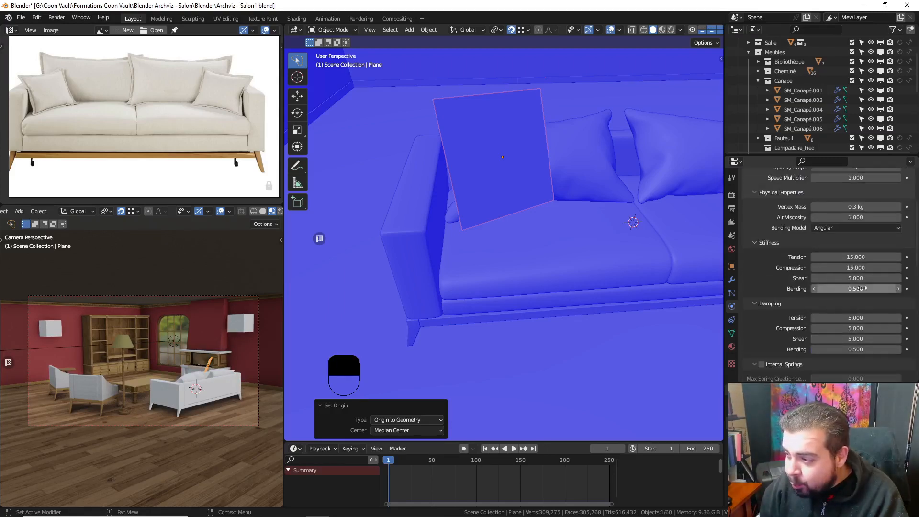
scroll(859, 278, up, 3)
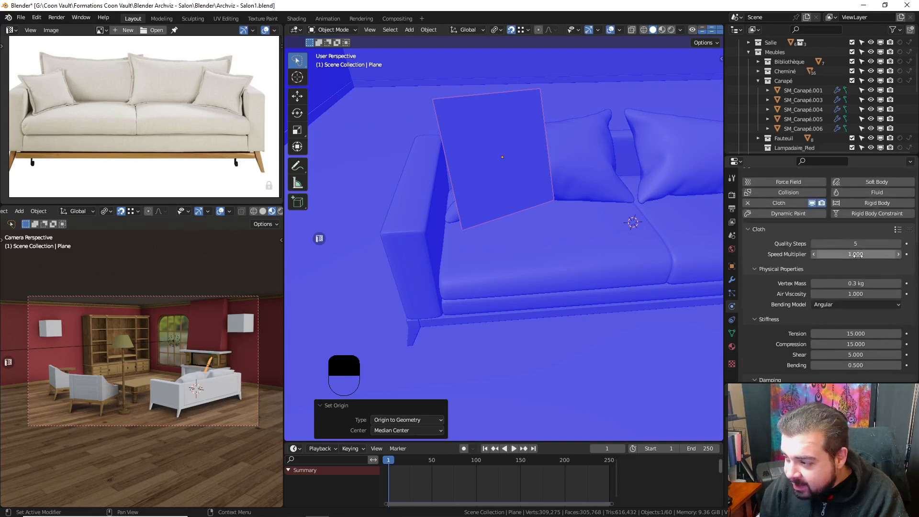
click(855, 282)
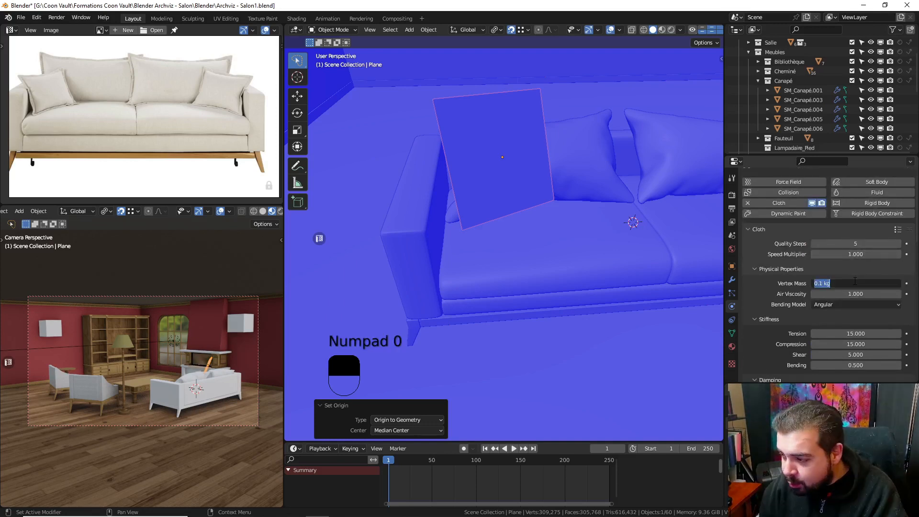
text(0.041)
key(BackSpace)
key(BackSpace)
key(BackSpace)
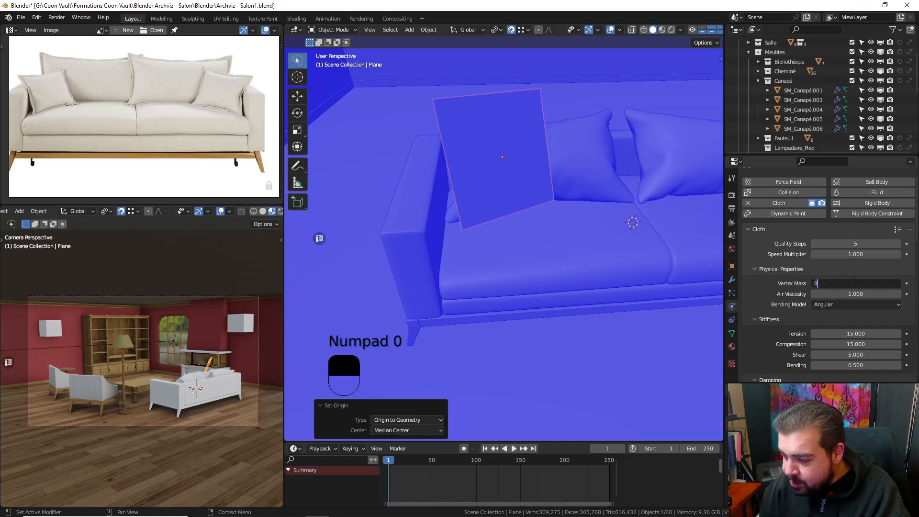
key(BackSpace)
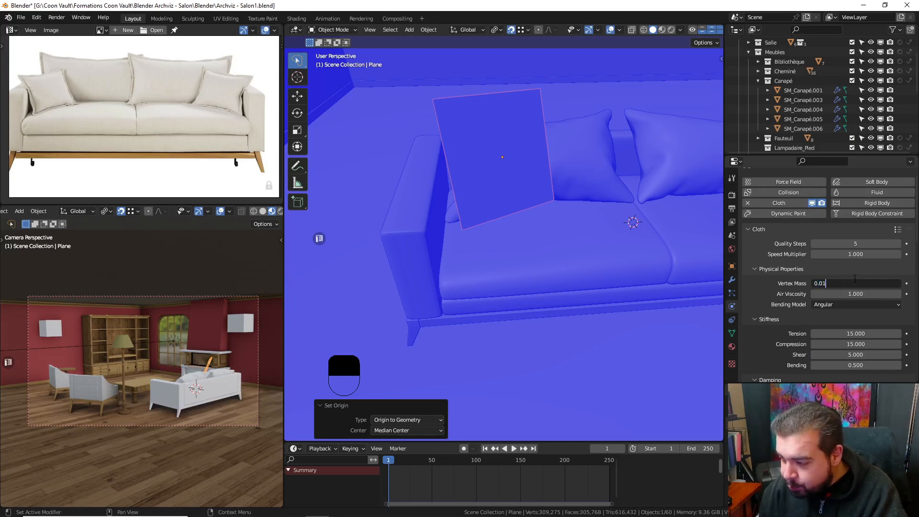
key(Return)
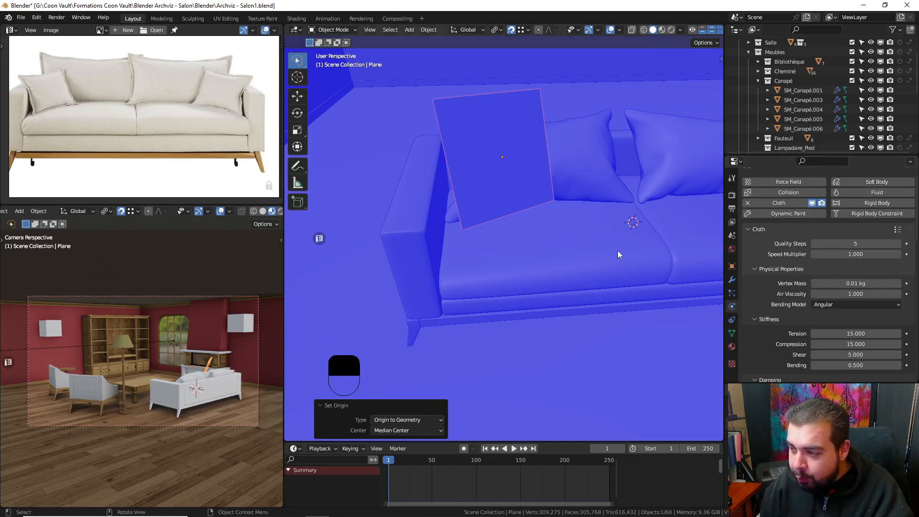
- Play the cloth simulation to about frame 25, inspect the falling cushion from the side, and return to frame 1
click(514, 448)
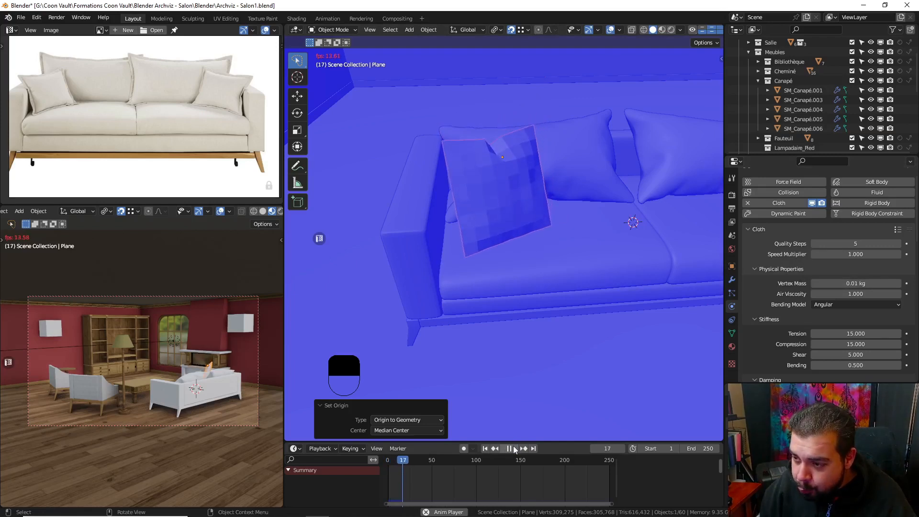
click(514, 448)
middle_drag(549, 206, 577, 232)
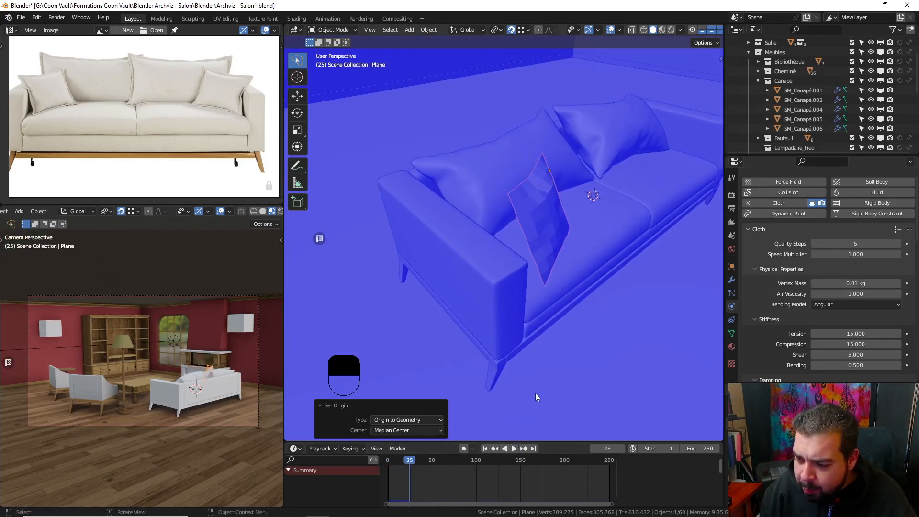
click(485, 448)
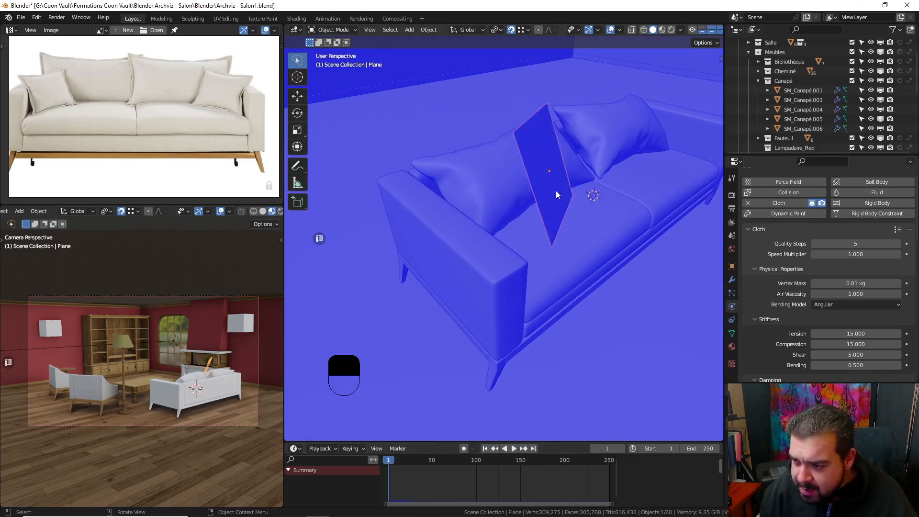
- Apply the plane's rotation and scale, set its origin to geometry, and briefly test the cloth simulation
scroll(860, 335, down, 5)
scroll(860, 335, down, 1)
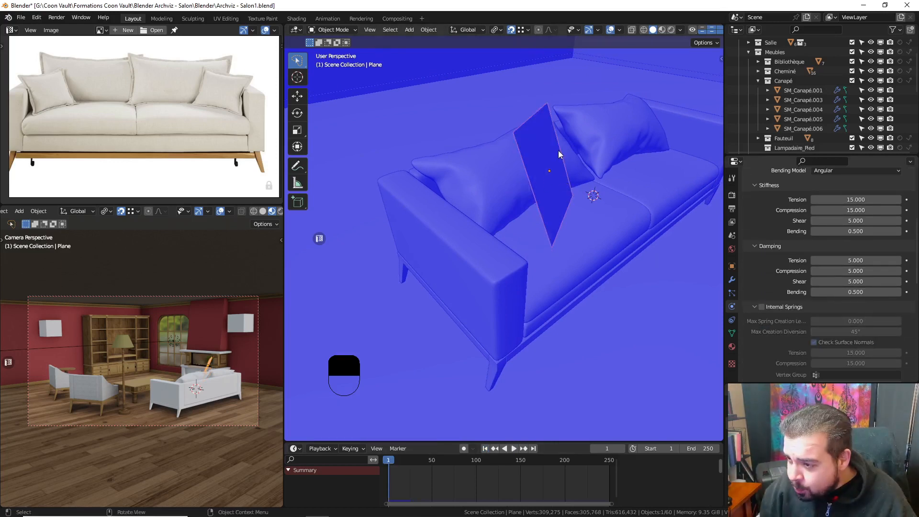
key(q)
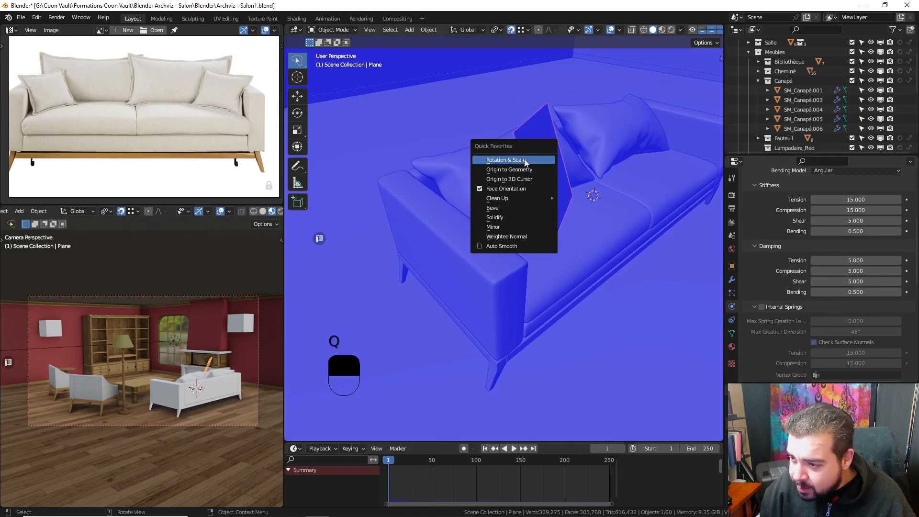
click(525, 159)
key(q)
click(511, 170)
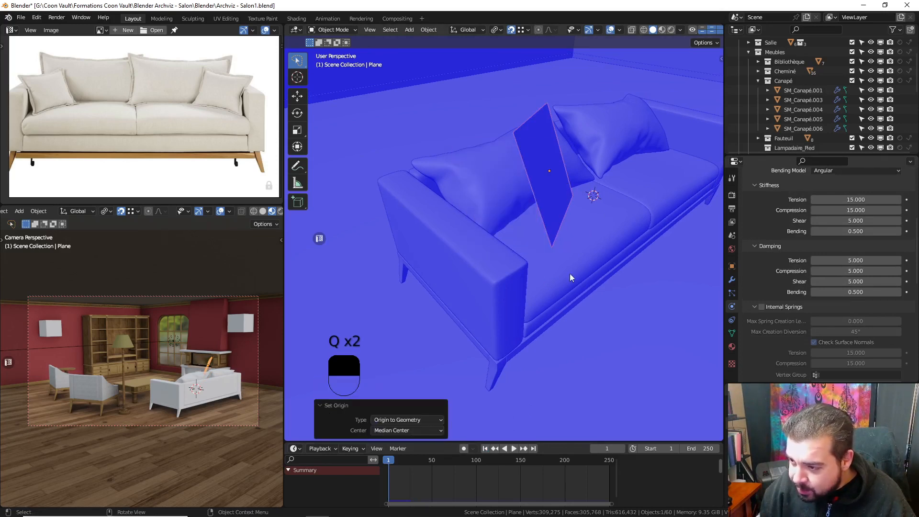
click(515, 448)
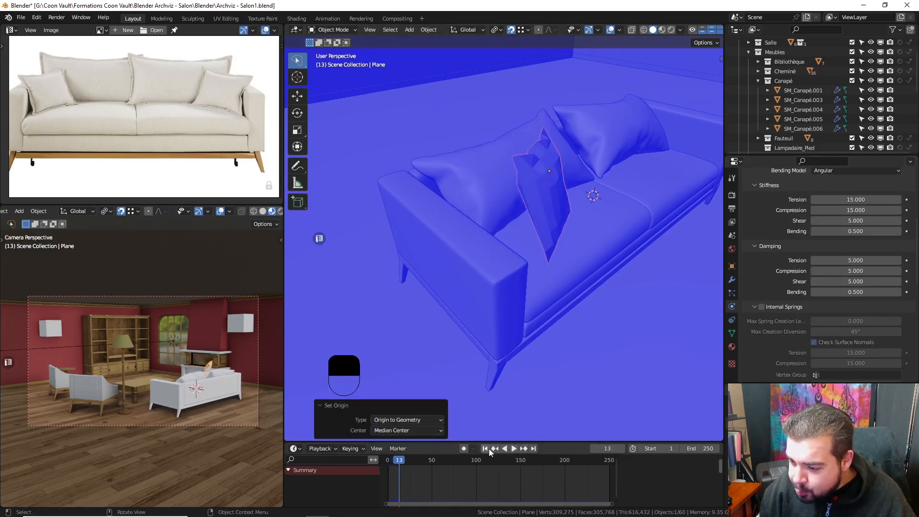
- Set the cloth pressure to 5
scroll(847, 306, down, 9)
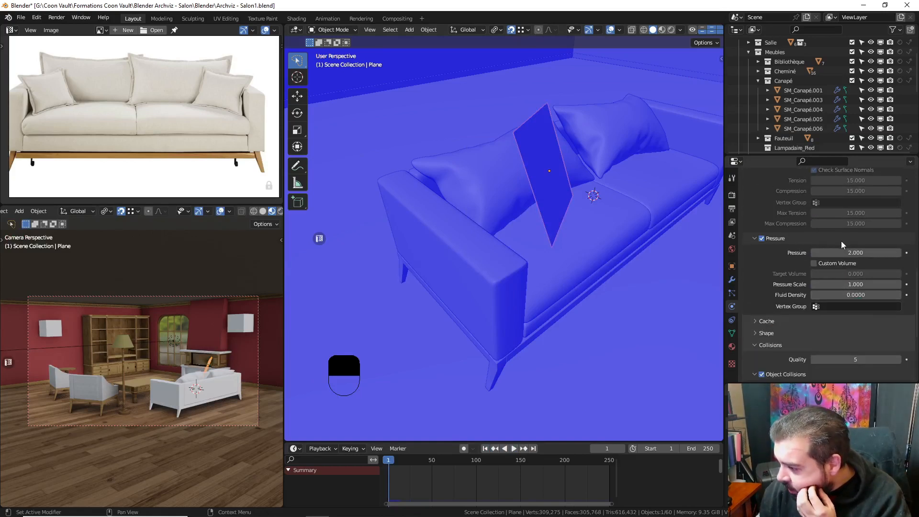
click(846, 252)
text(5)
key(Return)
key(Return)
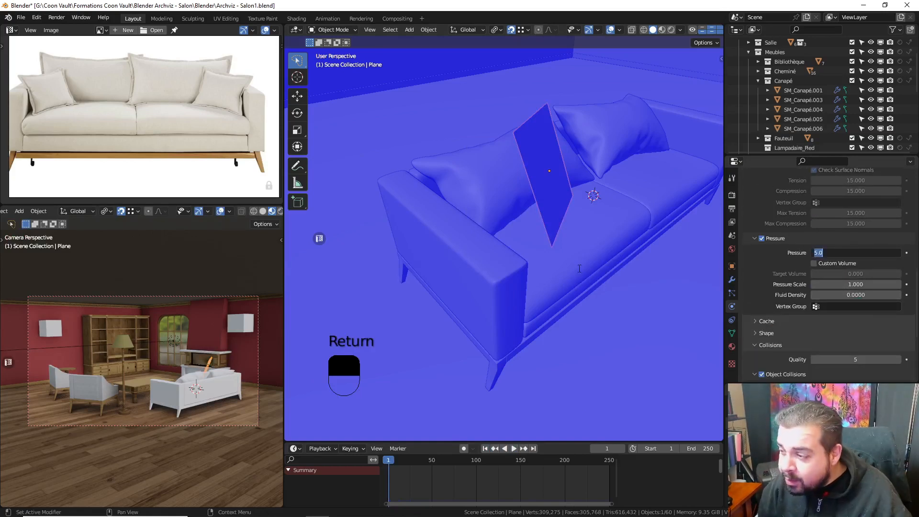
- Simulate the cushion to about frame 25, examine its inflated shape, and rewind to the first frame
click(514, 449)
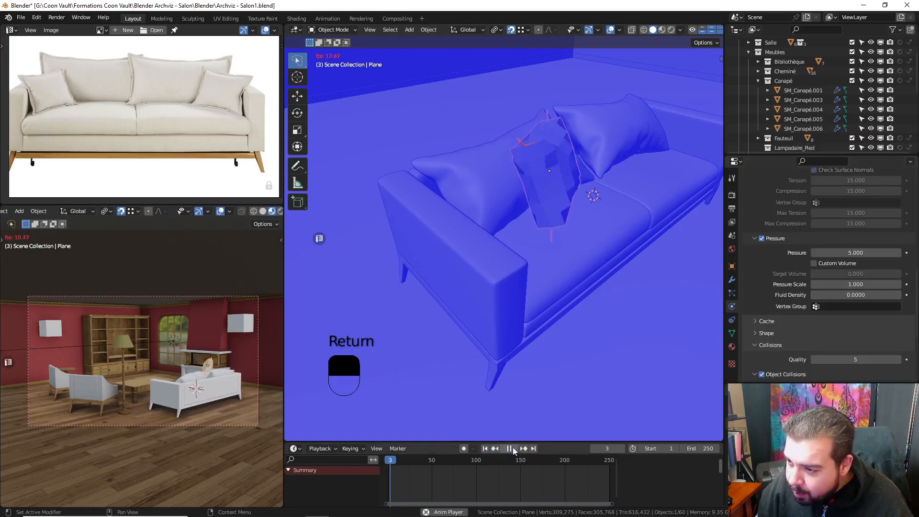
click(512, 448)
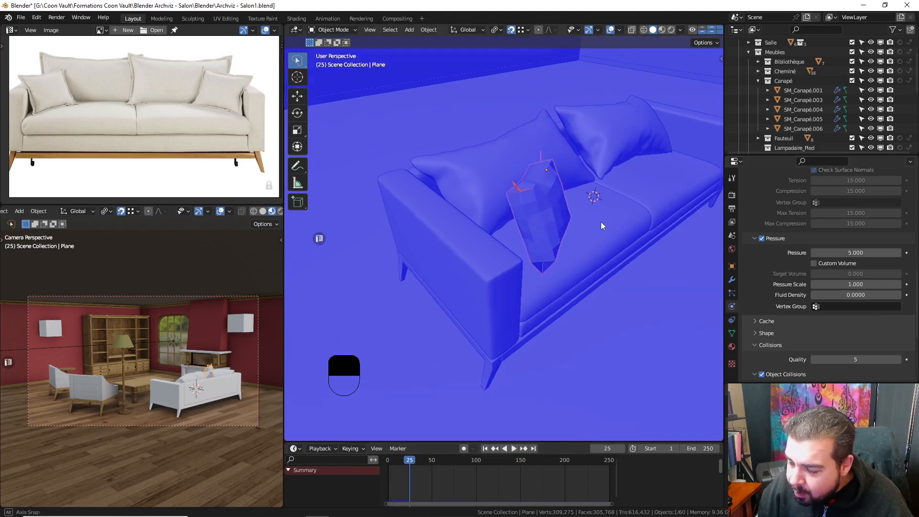
middle_drag(601, 222, 507, 178)
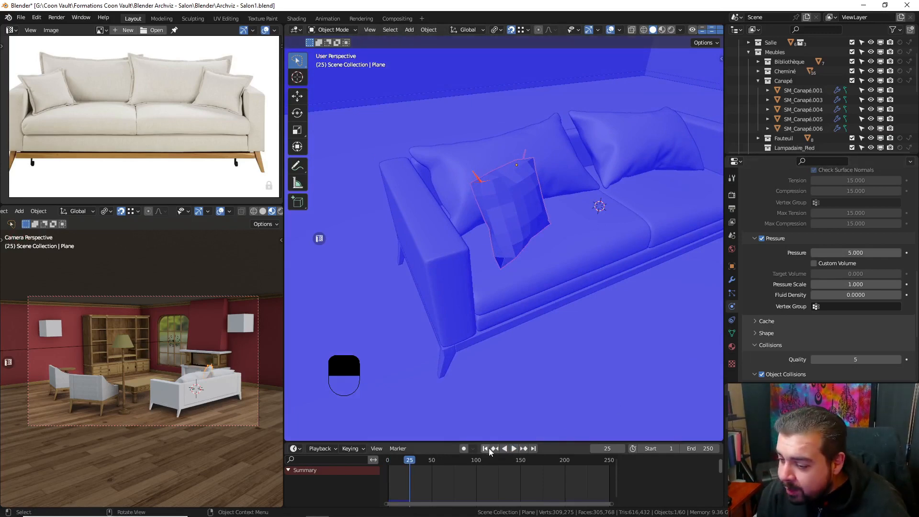
key(shift+Left)
- Add a Subdivision modifier to the cushion plane after its Cloth modifier
click(732, 280)
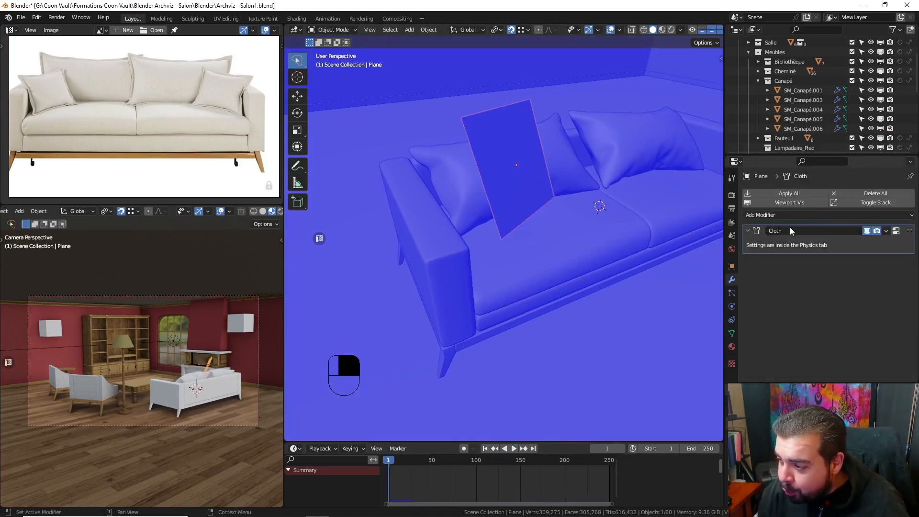
click(784, 216)
click(716, 389)
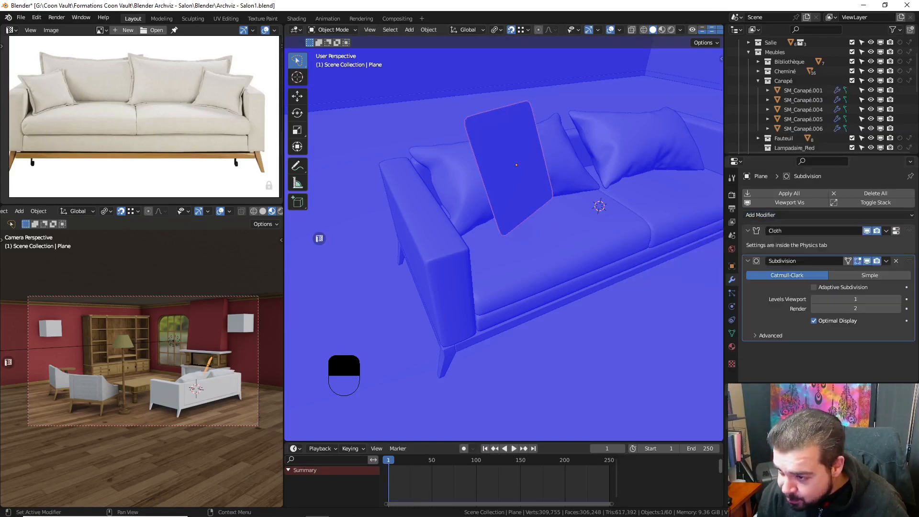
- Run the simulation of the subdivided cushion to about frame 60 to check how it settles, and return to frame 1
click(514, 448)
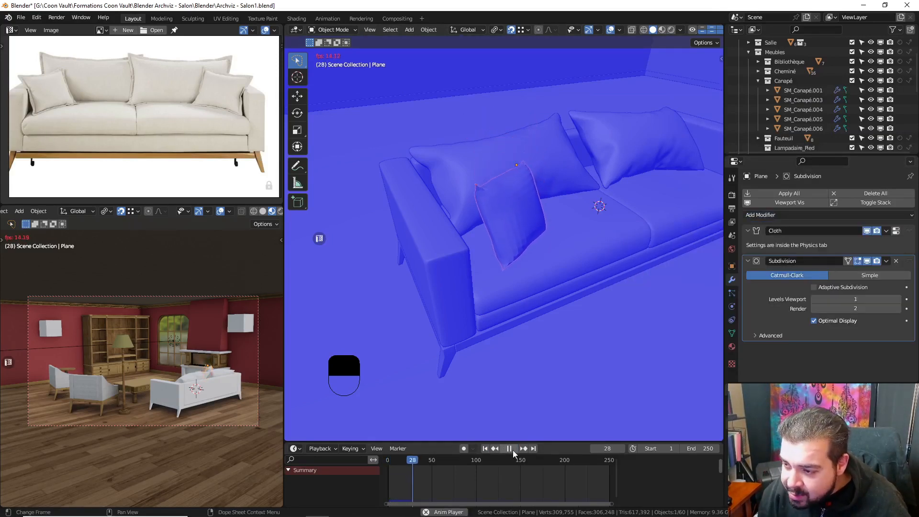
click(512, 450)
key(space)
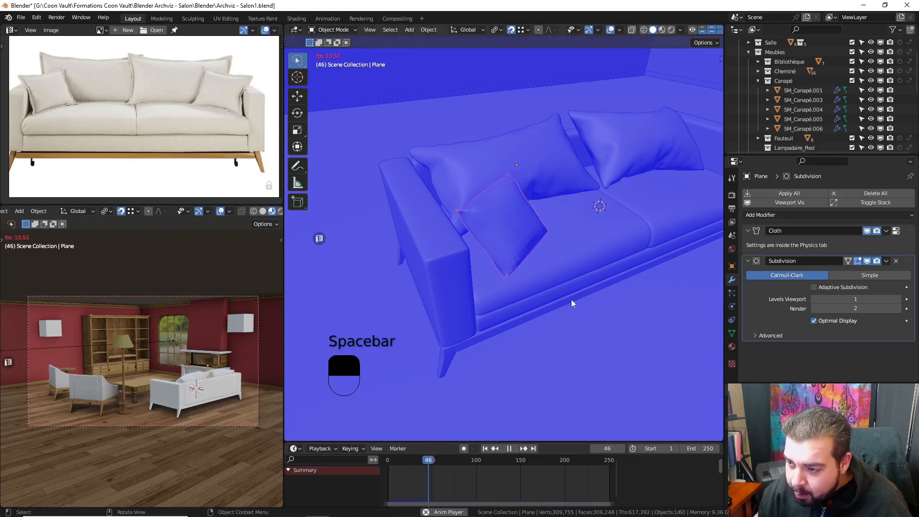
click(514, 448)
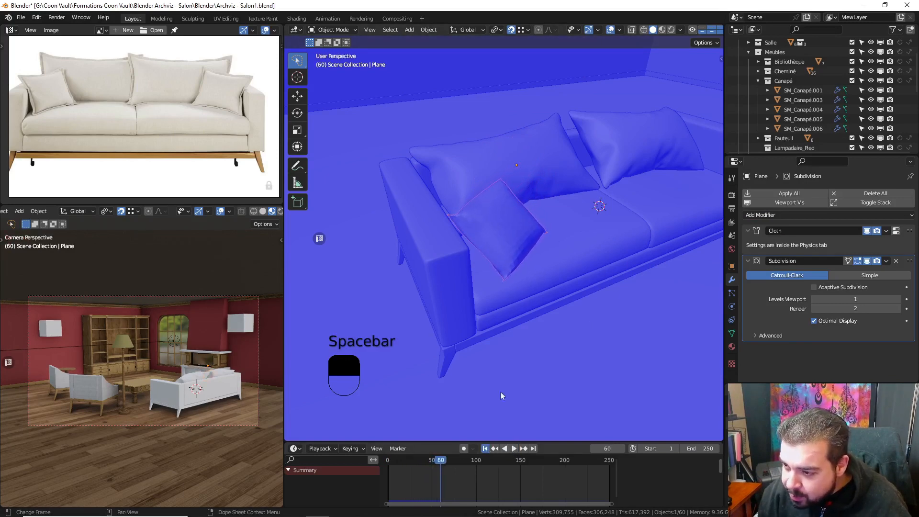
- Move the cushion plane horizontally about 0.07 m in X and -0.10 m in Y, towards the sofa's back corner
middle_drag(565, 166, 569, 273)
key(g)
key(shift+z)
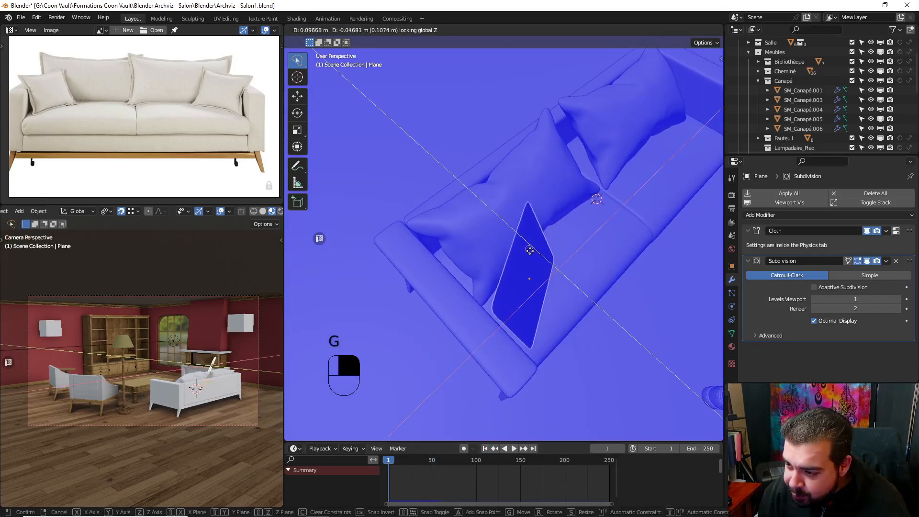
click(527, 221)
- Play the simulation from the shifted position to about frame 53, and undo the plane's move
middle_drag(572, 264, 566, 237)
key(space)
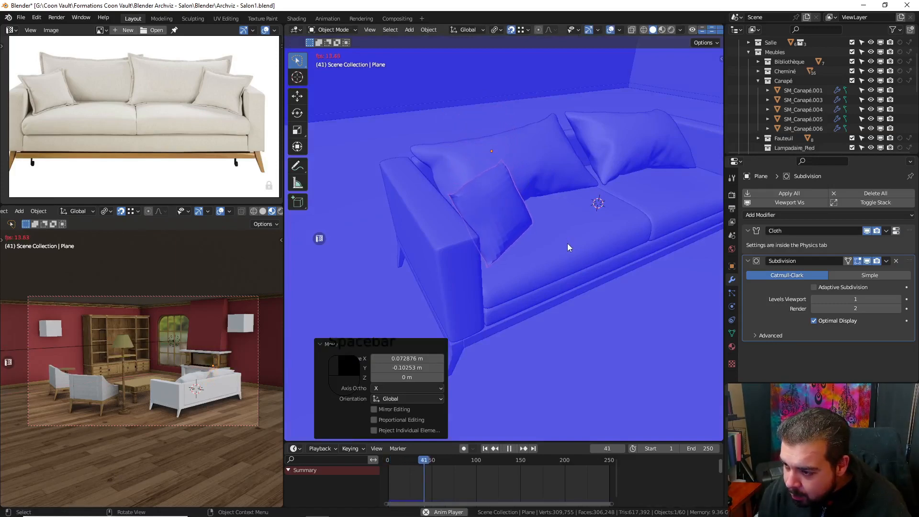
key(space)
middle_drag(569, 244, 541, 245)
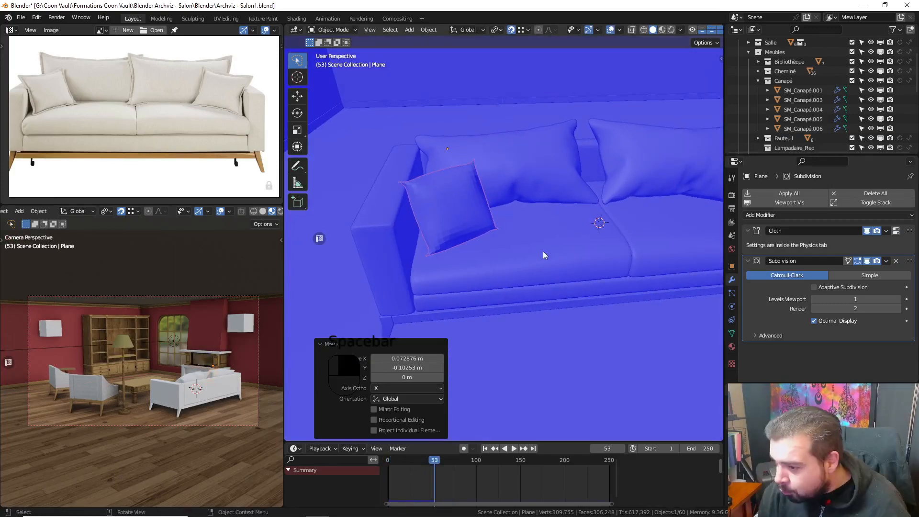
key(ctrl+z)
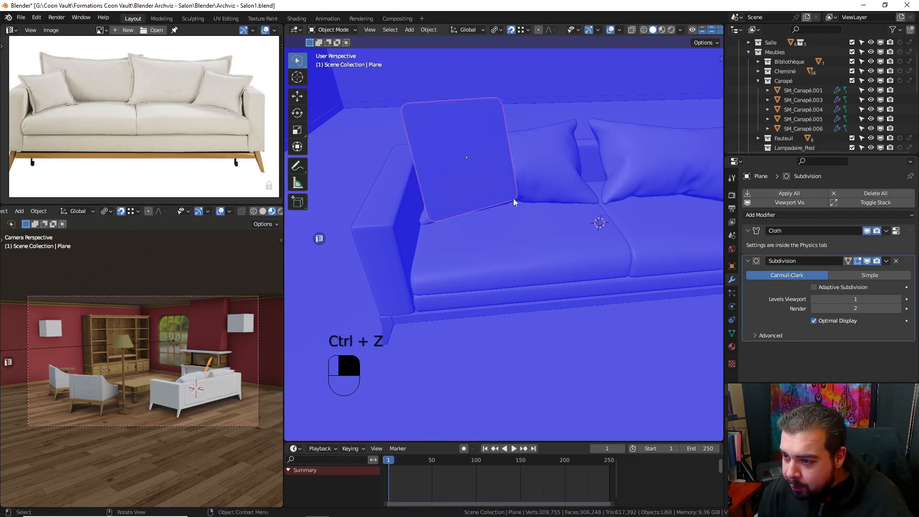
- Duplicate the cushion plane along the X axis and place the copy near the armrest at the sofa's opposite end
key(shift+d)
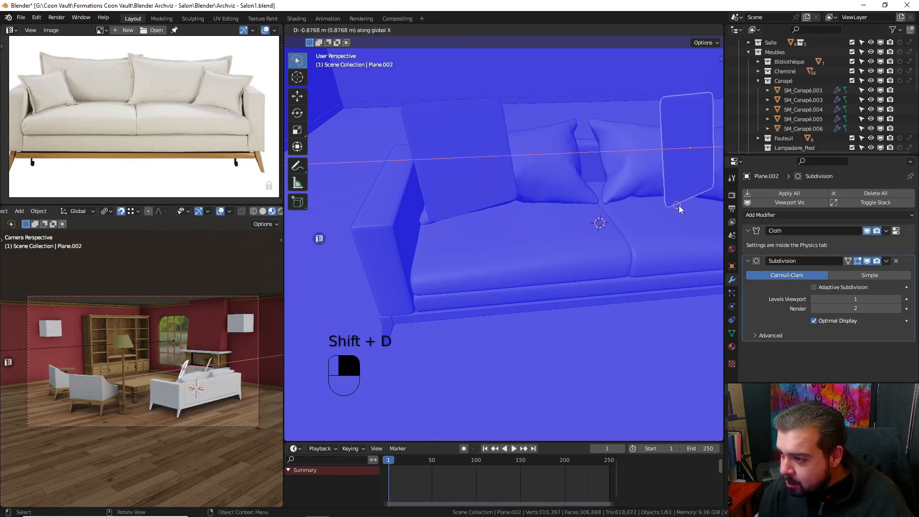
click(679, 205)
middle_drag(679, 205, 514, 294)
key(g)
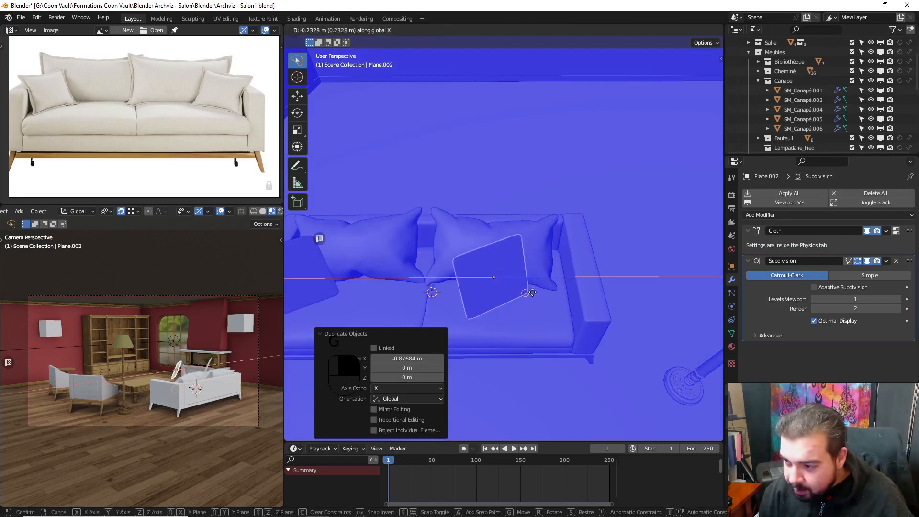
click(546, 294)
- Rotate the duplicated cushion plane about -78.6° around Z and shift it about 0.09 m along X beside the far armrest
key(r)
key(z)
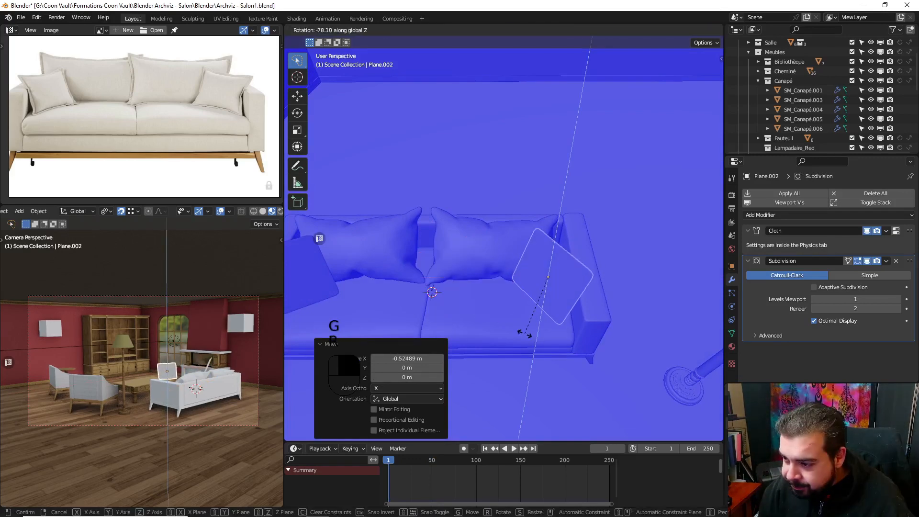
click(556, 326)
key(g)
key(x)
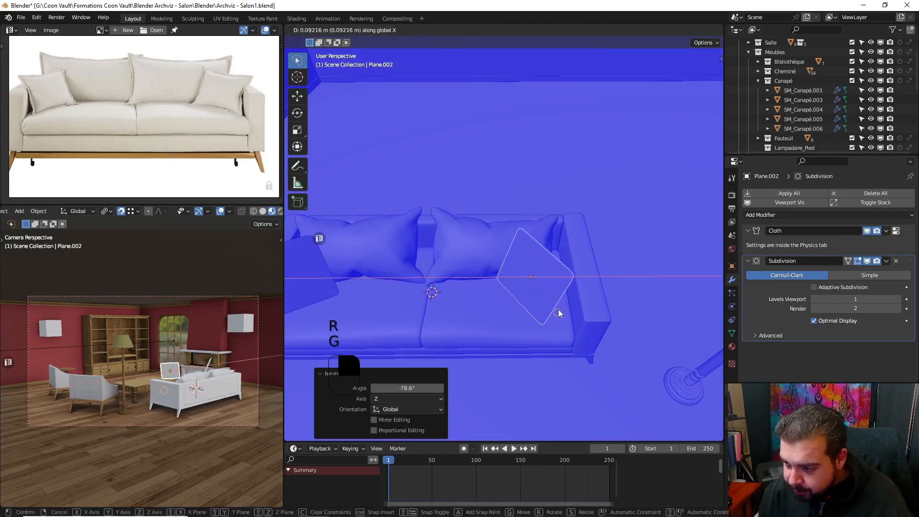
click(558, 309)
- Play the simulation to about frame 102 to check how the duplicated cushion settles by the far armrest
middle_drag(558, 310, 584, 278)
key(space)
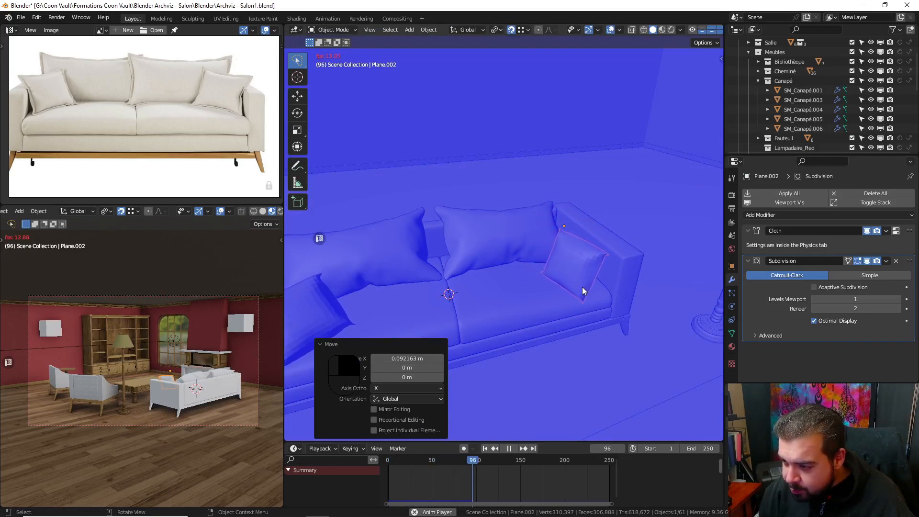
key(space)
middle_drag(582, 287, 555, 316)
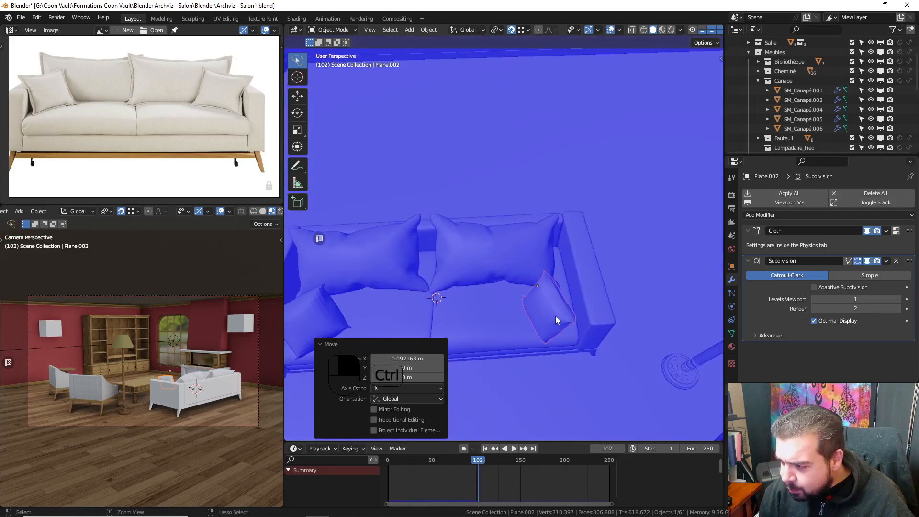
- Undo the duplicated cushion's last move along X and replay the simulation to about frame 38
key(ctrl+z)
middle_drag(481, 308, 644, 292)
key(space)
key(space)
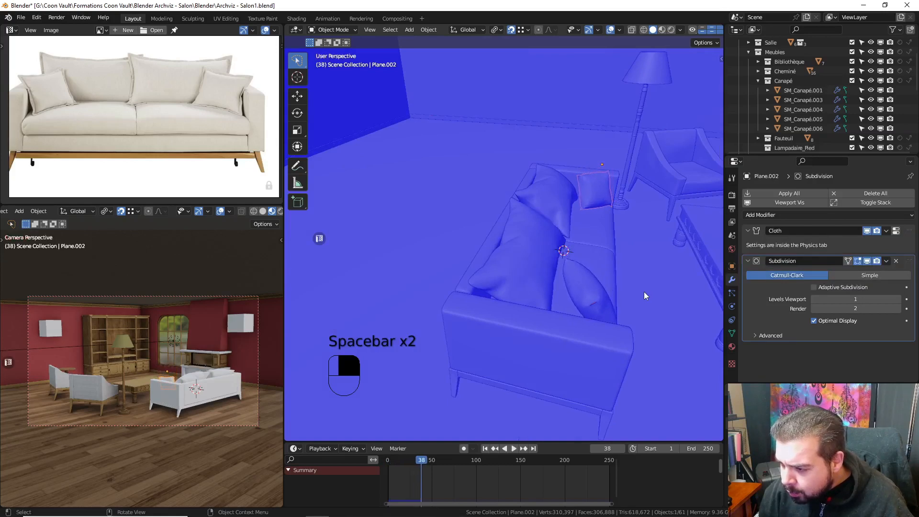
- Examine the collision settings of the large back cushions and the cloth, pressure and collision settings of the original throw cushion
click(528, 274)
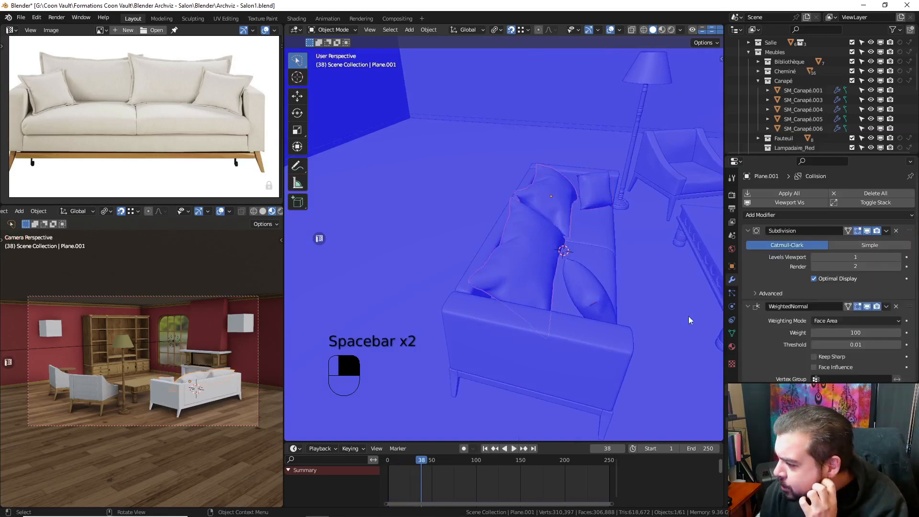
click(732, 320)
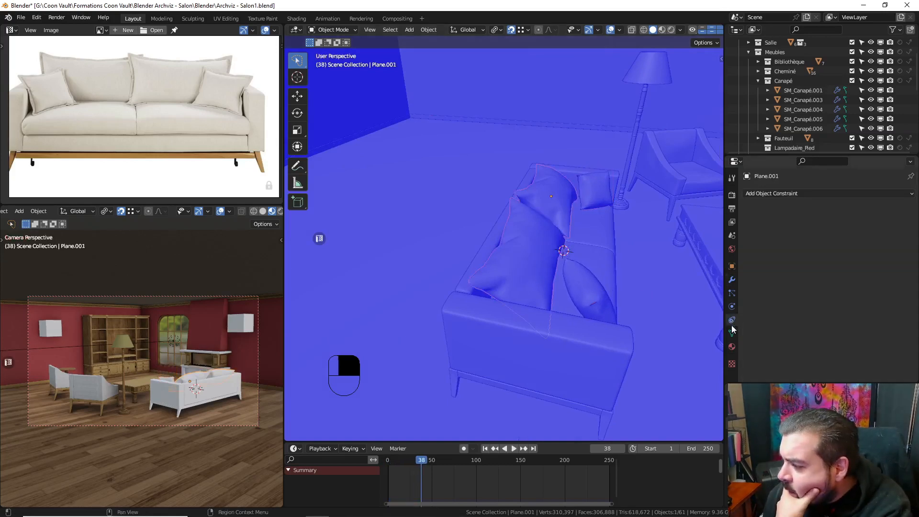
click(732, 334)
click(731, 306)
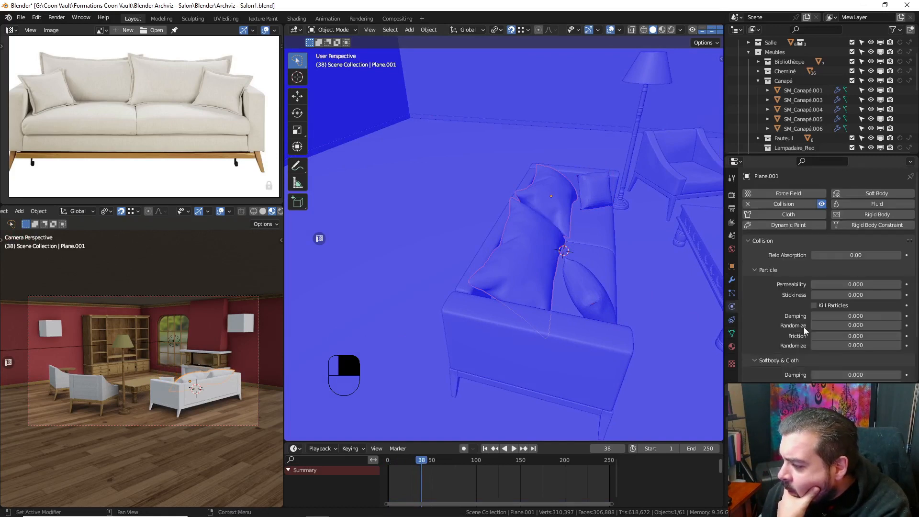
scroll(804, 328, down, 3)
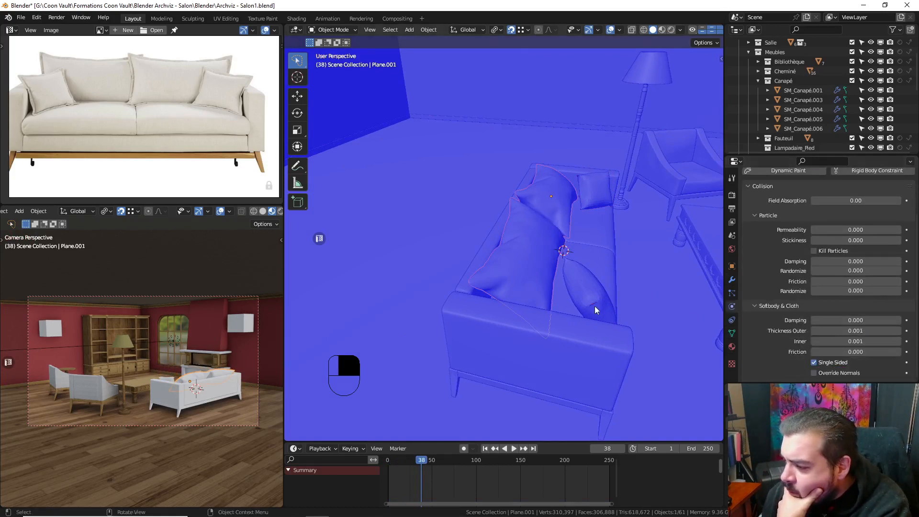
click(594, 292)
scroll(825, 311, down, 5)
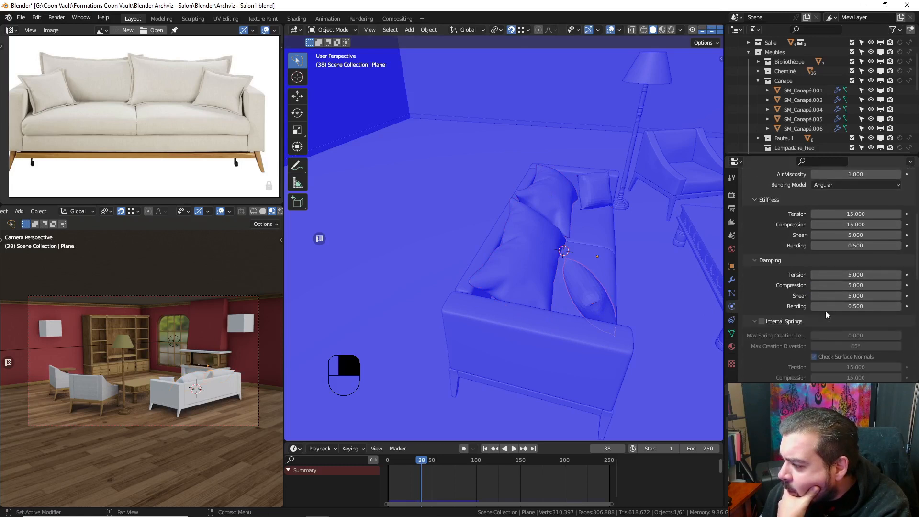
scroll(826, 319, down, 4)
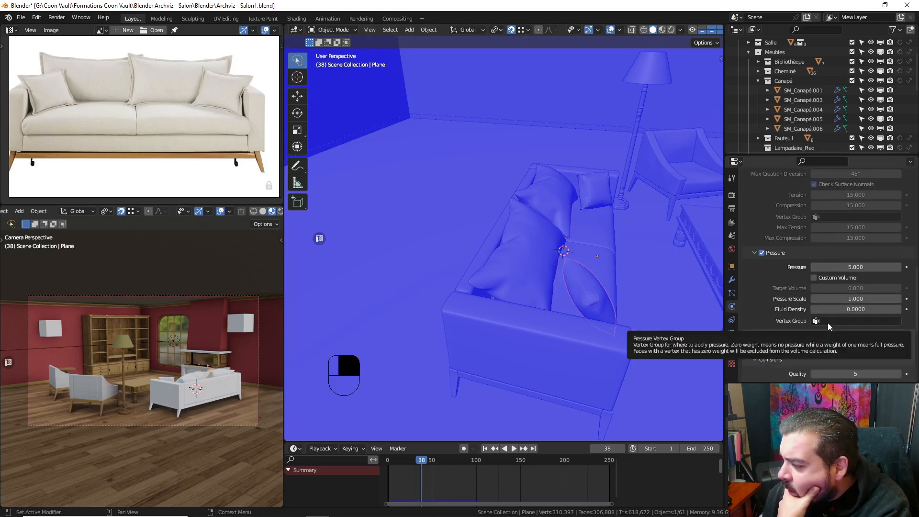
scroll(861, 329, down, 5)
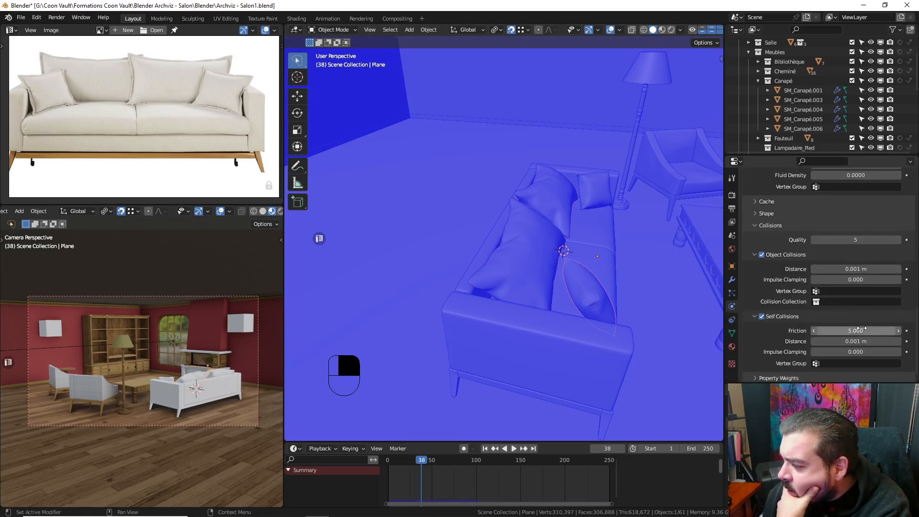
scroll(862, 329, down, 1)
- Continue the simulation to about frame 83 and inspect how both throw cushions rest on the sofa
middle_drag(643, 285, 622, 297)
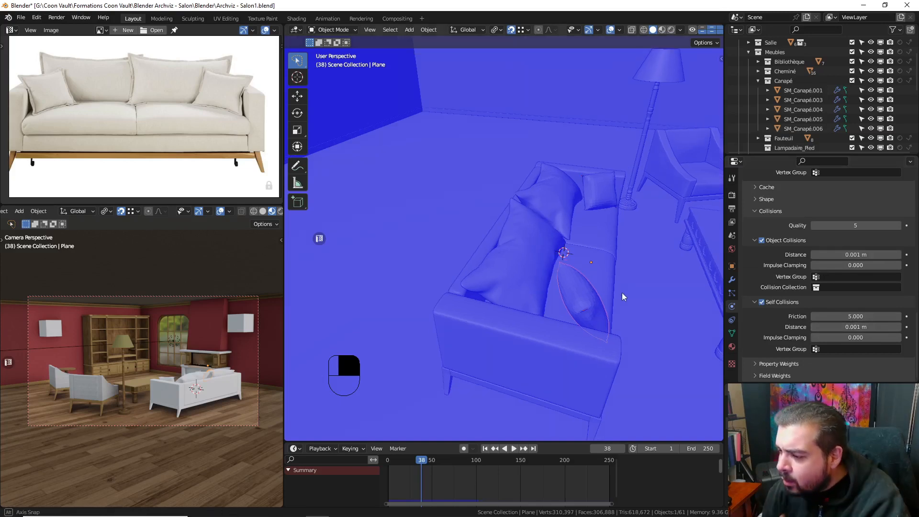
key(space)
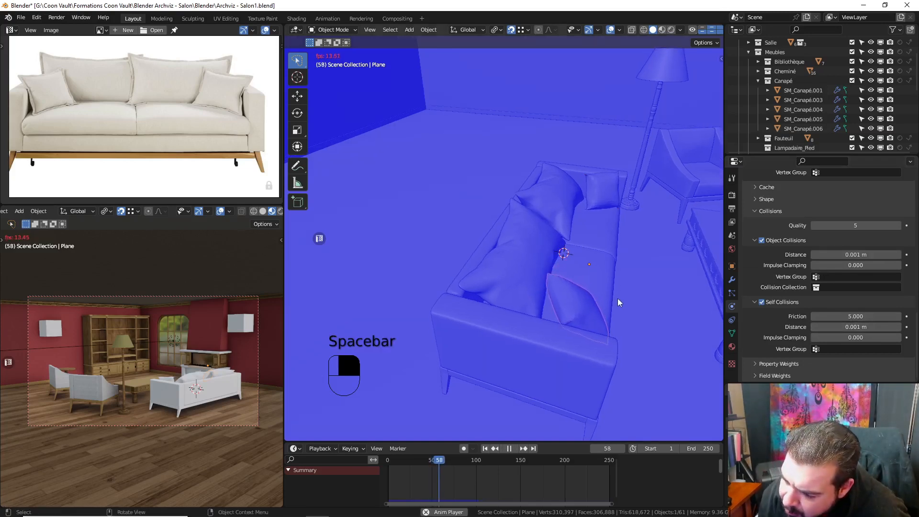
middle_drag(618, 298, 642, 285)
key(space)
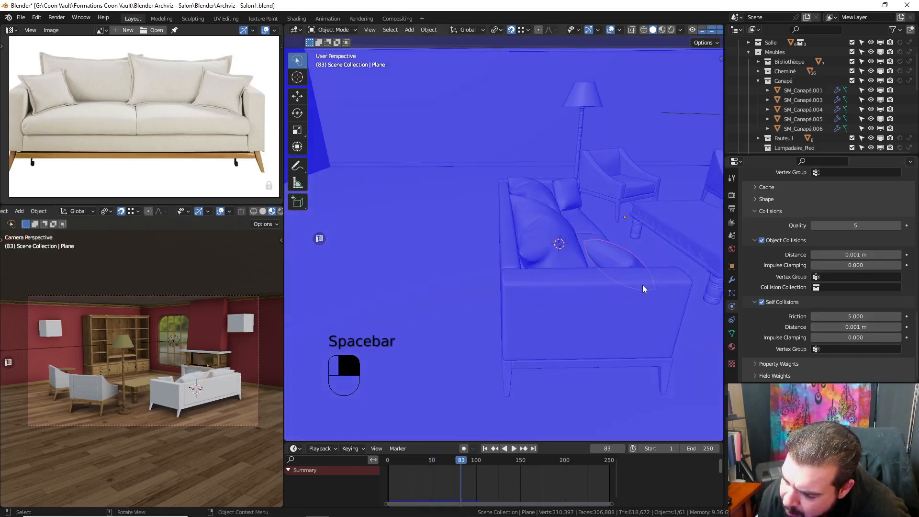
middle_drag(589, 254, 496, 264)
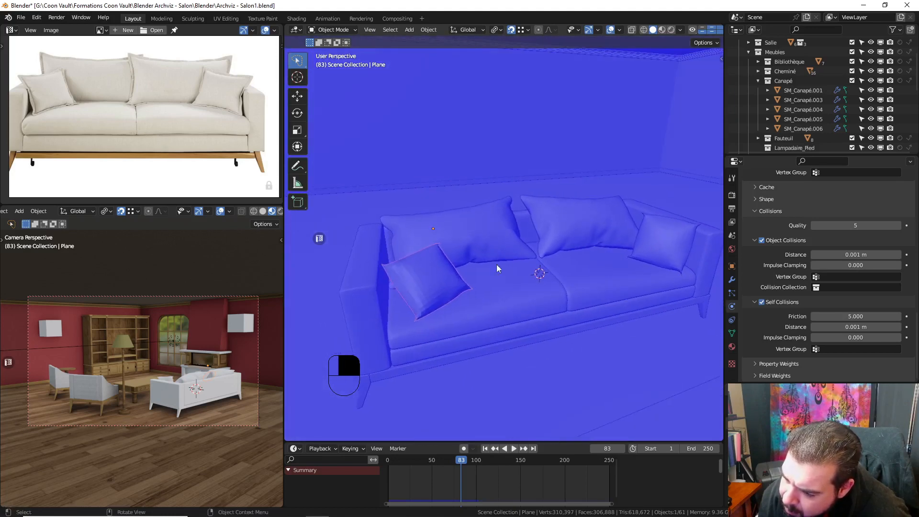
- Check the physics collision settings of the sofa's seat, armrest frame and back cushions
click(521, 286)
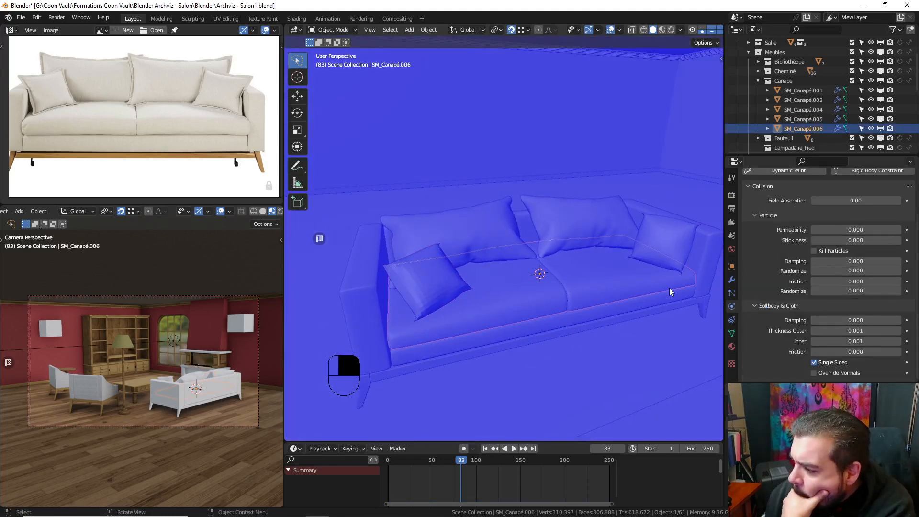
click(366, 264)
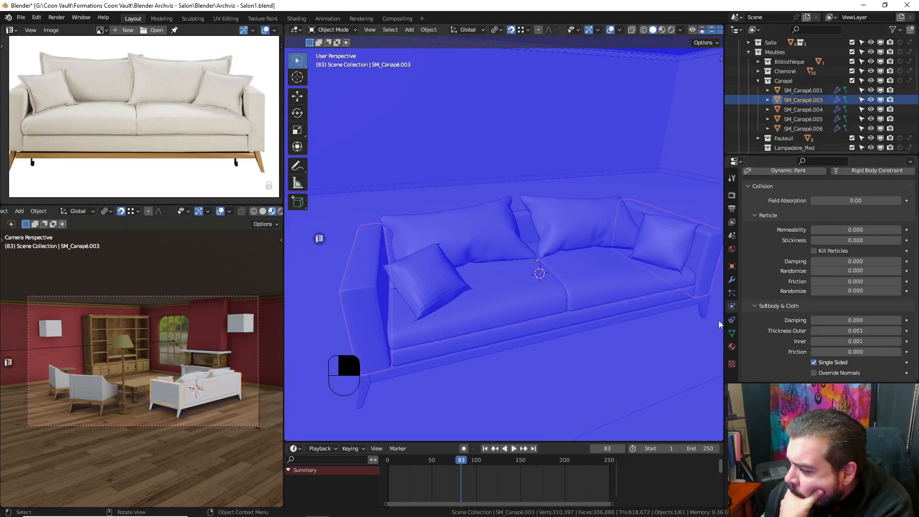
click(468, 236)
- Set the original throw cushion's cloth Quality Steps to 10 and its collision Quality to 10
click(436, 276)
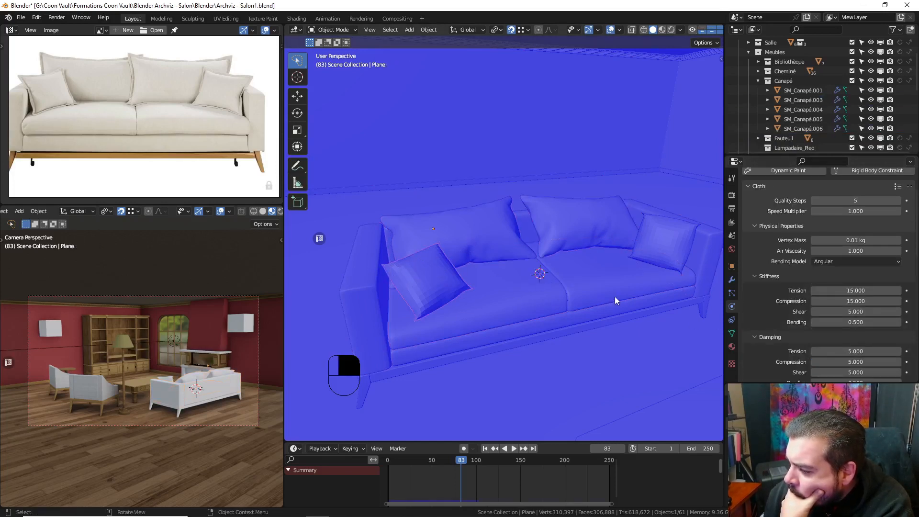
scroll(825, 318, down, 3)
scroll(828, 317, up, 4)
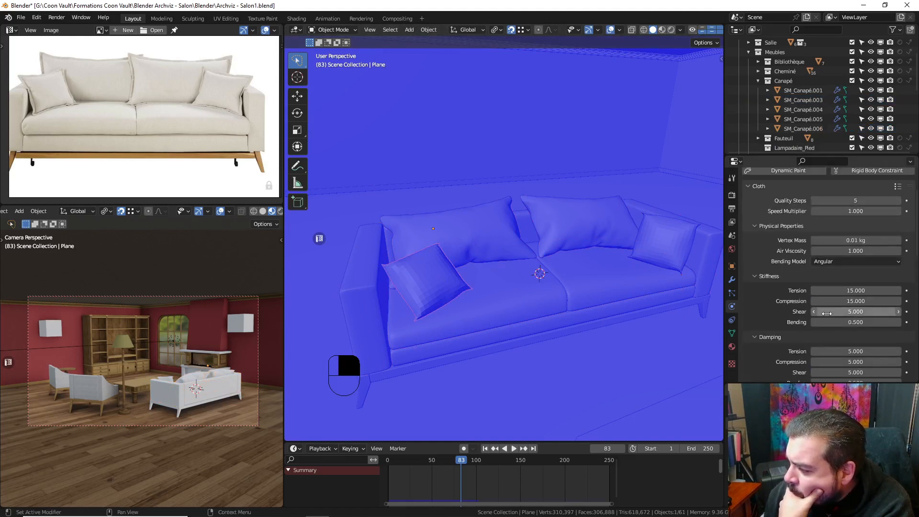
click(850, 200)
text(10)
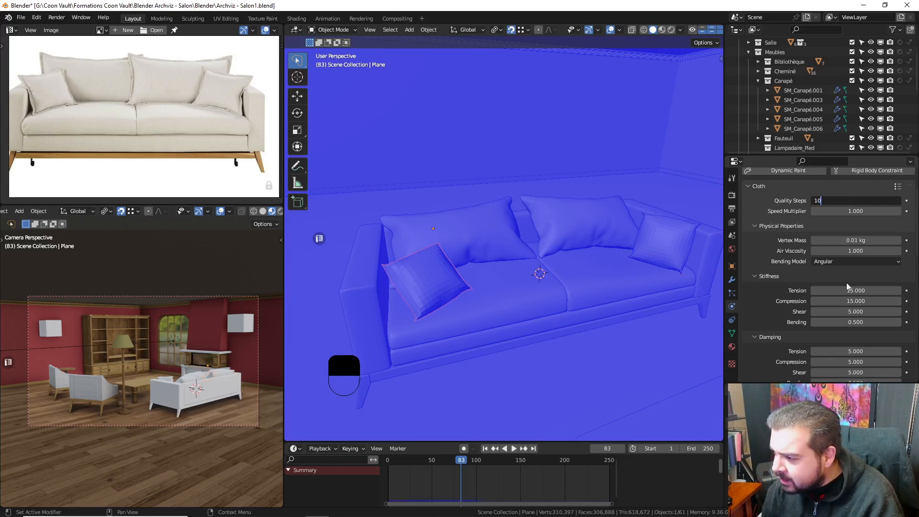
key(Return)
scroll(850, 297, down, 12)
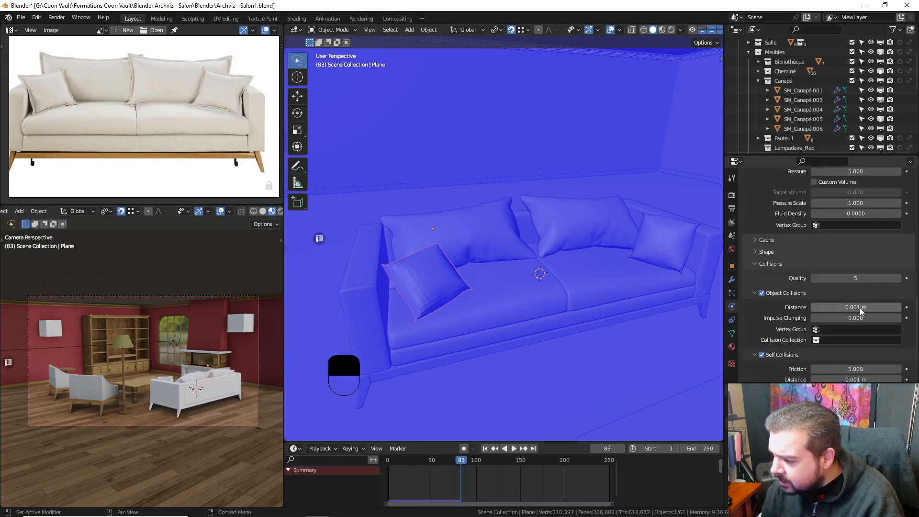
key(Return)
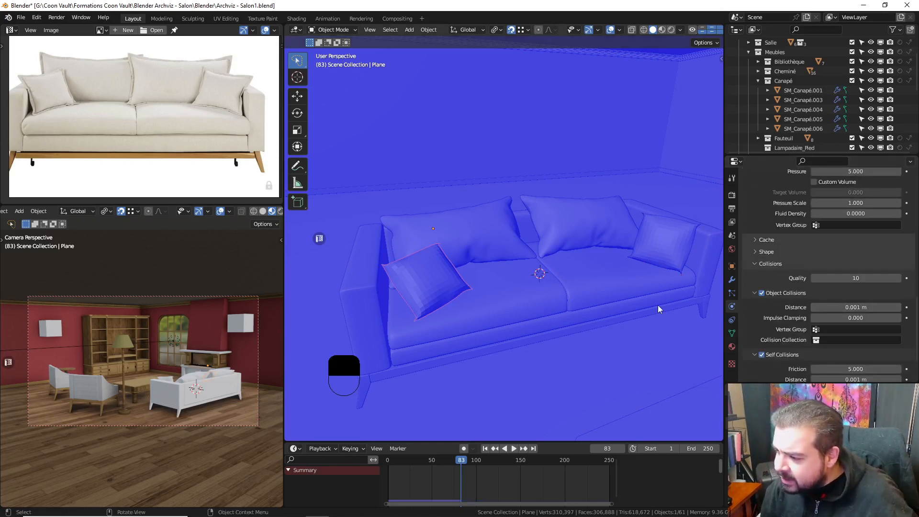
- Delete the duplicated throw cushion beside the far armrest
click(662, 252)
key(x)
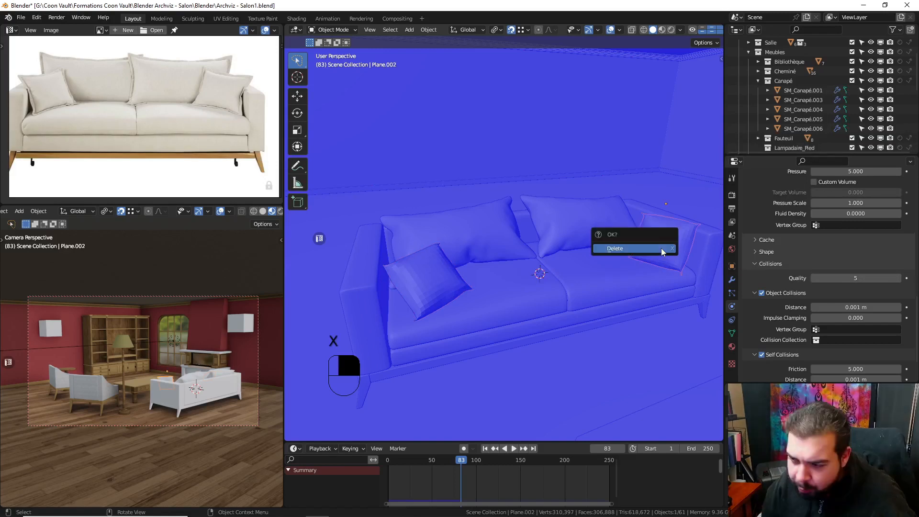
key(Return)
- Return to frame 1, apply the remaining cushion plane's rotation and scale, and set its origin to geometry
click(424, 279)
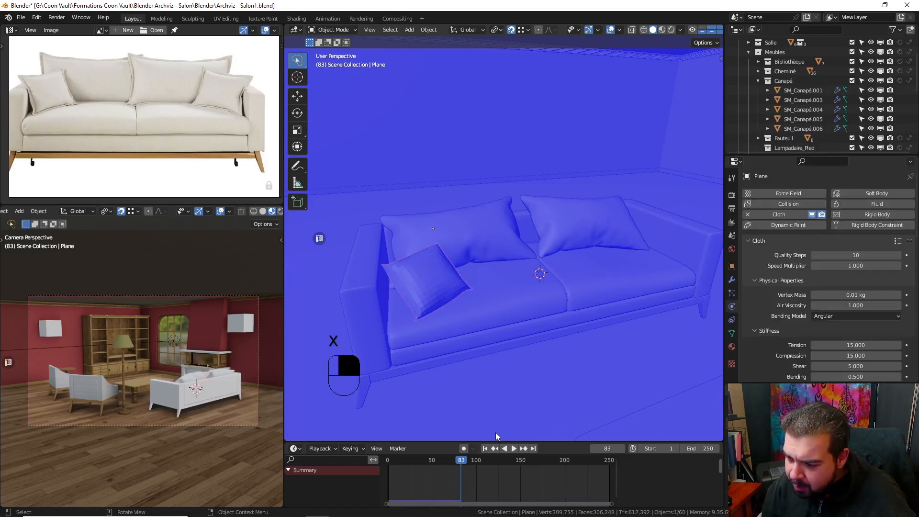
click(483, 448)
key(q)
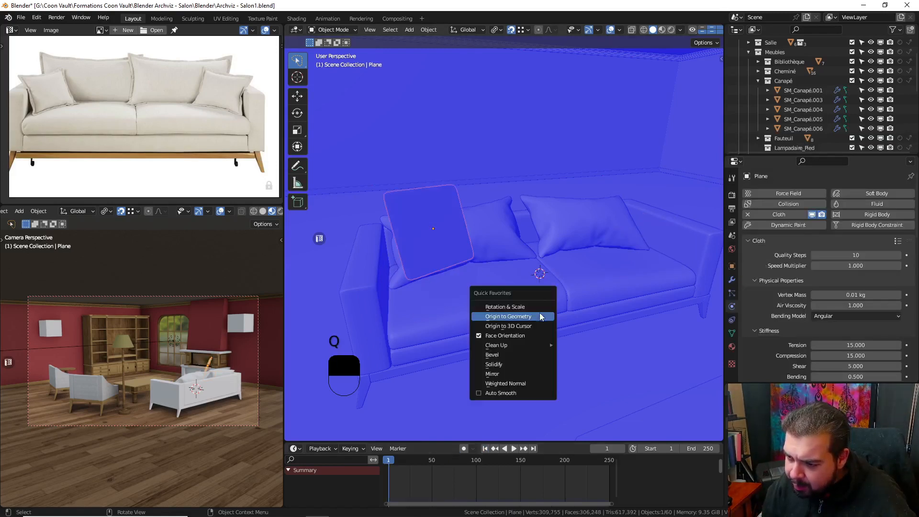
click(515, 307)
key(q)
click(511, 311)
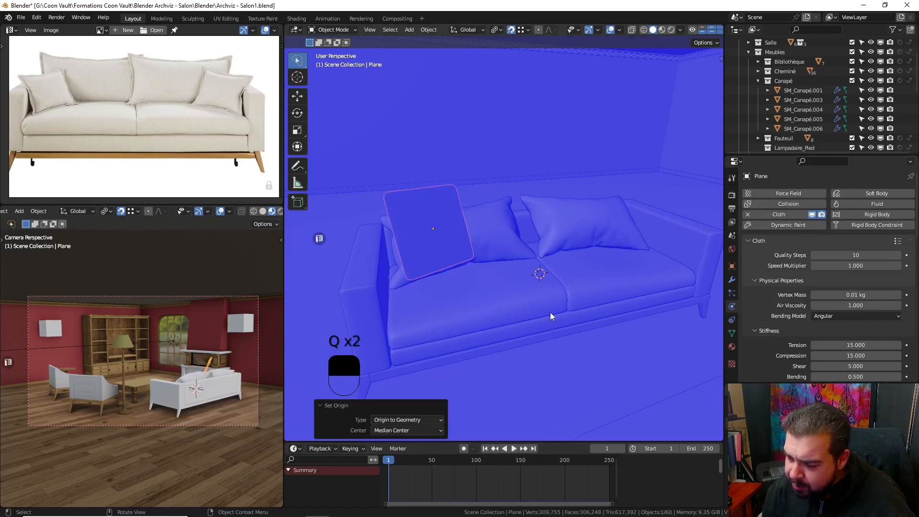
- Try simulating the cushion to about frame 41 with its Subdivision modifier applied, and undo applying the modifier
click(732, 280)
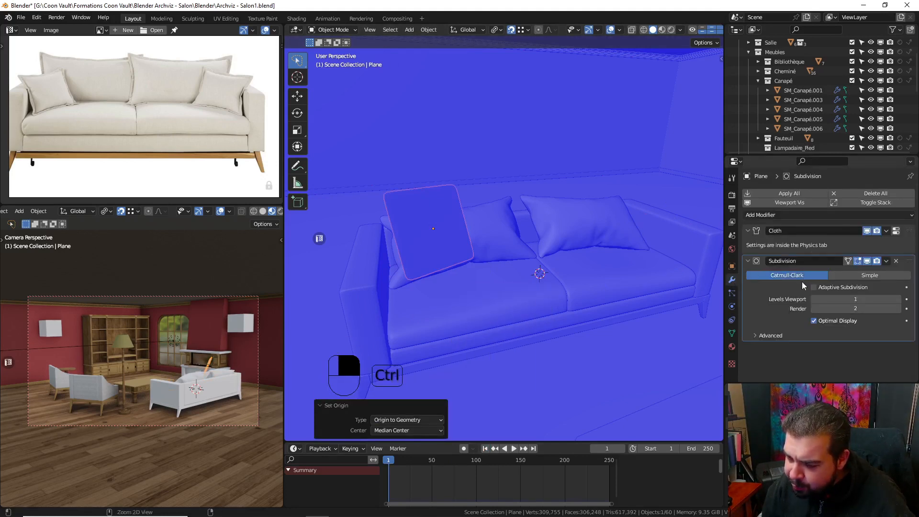
key(ctrl+a)
shift+middle_drag(479, 339, 547, 357)
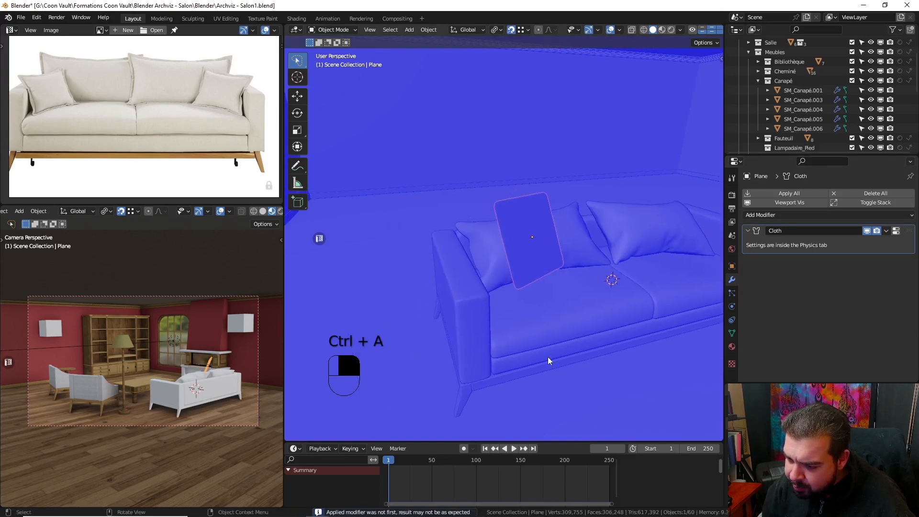
key(space)
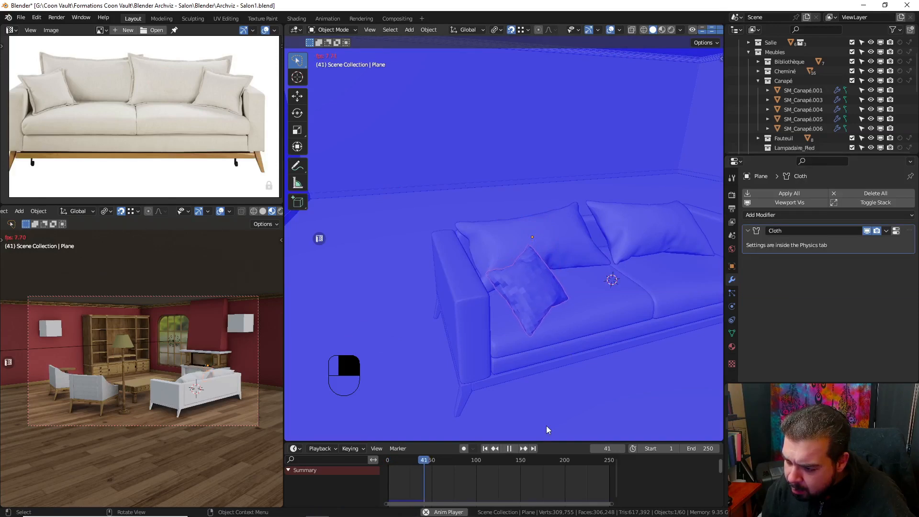
key(space)
key(ctrl)
key(ctrl+z)
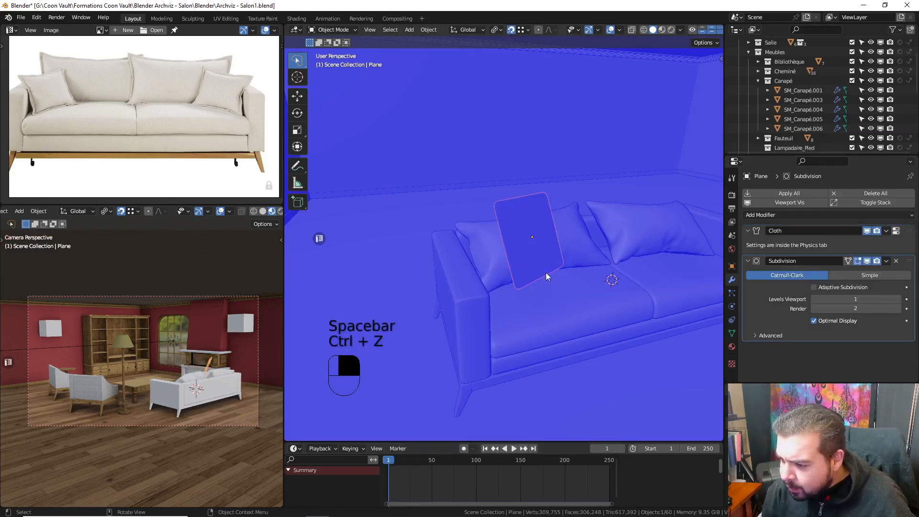
- Move the cushion plane horizontally about 0.06 m in X and -0.14 m in Y, keeping its height
key(g)
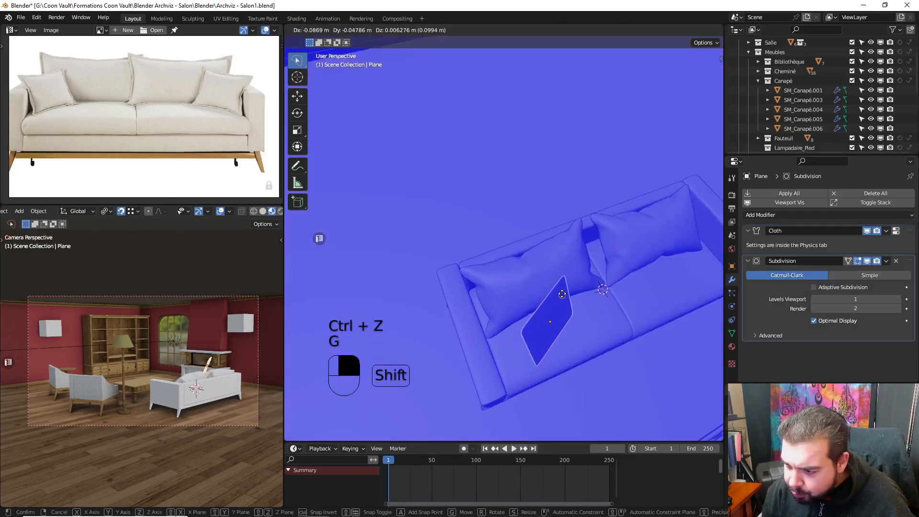
key(shift+z)
click(550, 283)
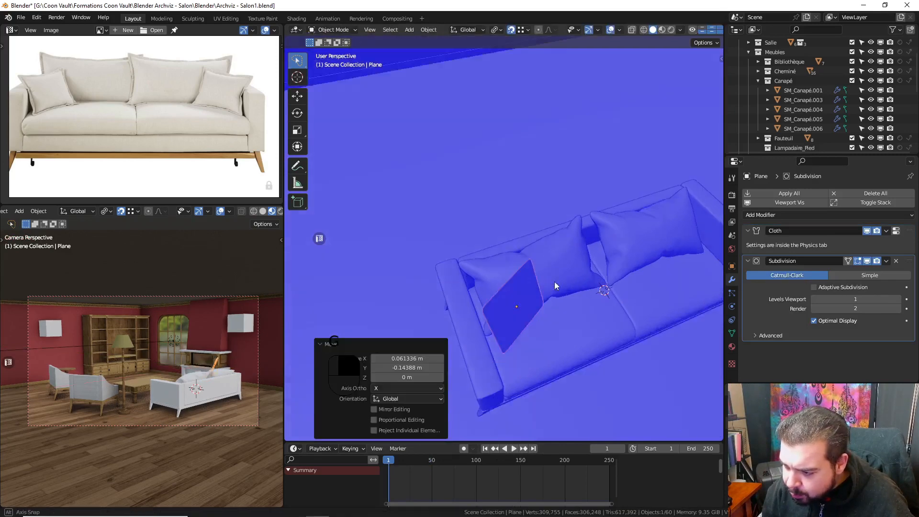
- Play the simulation to about frame 45 and inspect how the moved cushion leans against the armrest and back cushion
key(space)
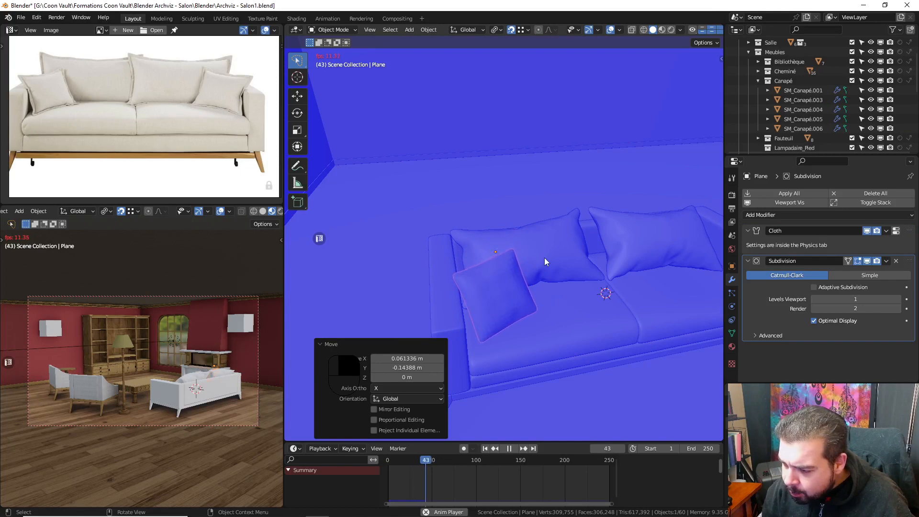
key(space)
middle_drag(552, 266, 596, 274)
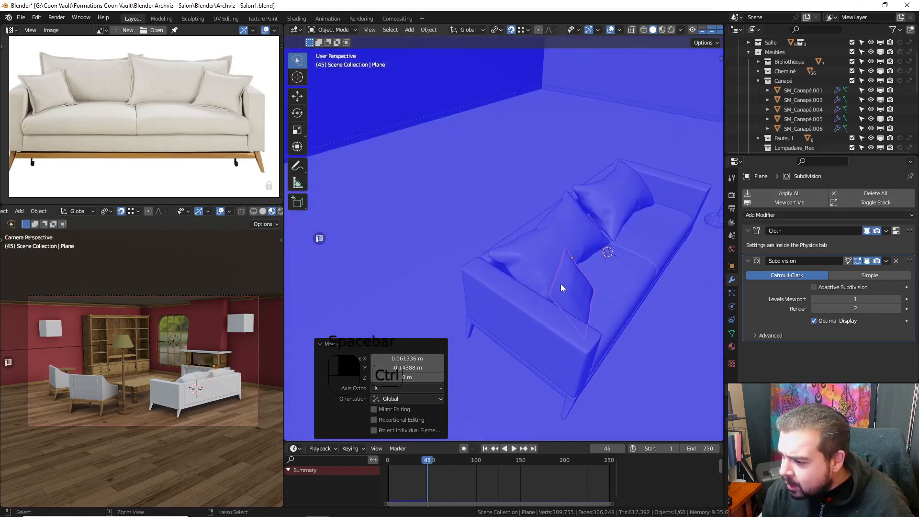
- Undo the last horizontal move of the cushion plane and apply its Subdivision modifier
key(ctrl+z)
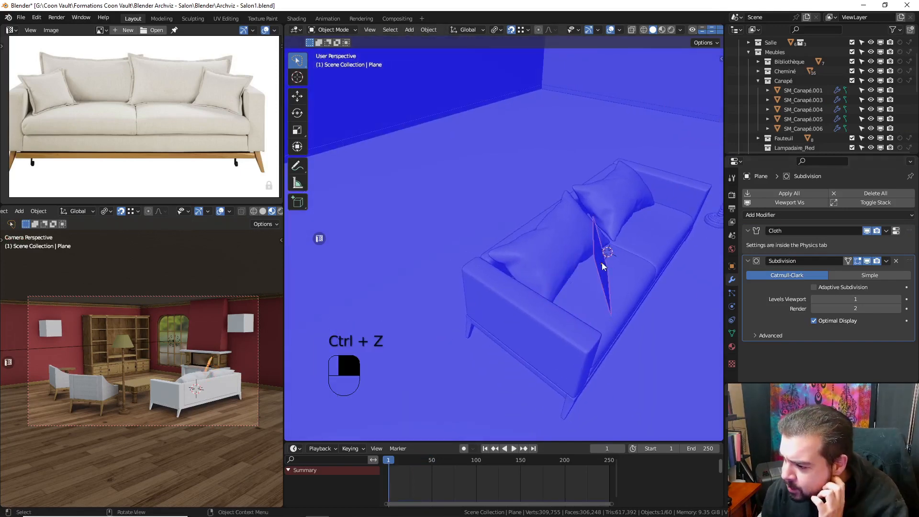
key(ctrl+a)
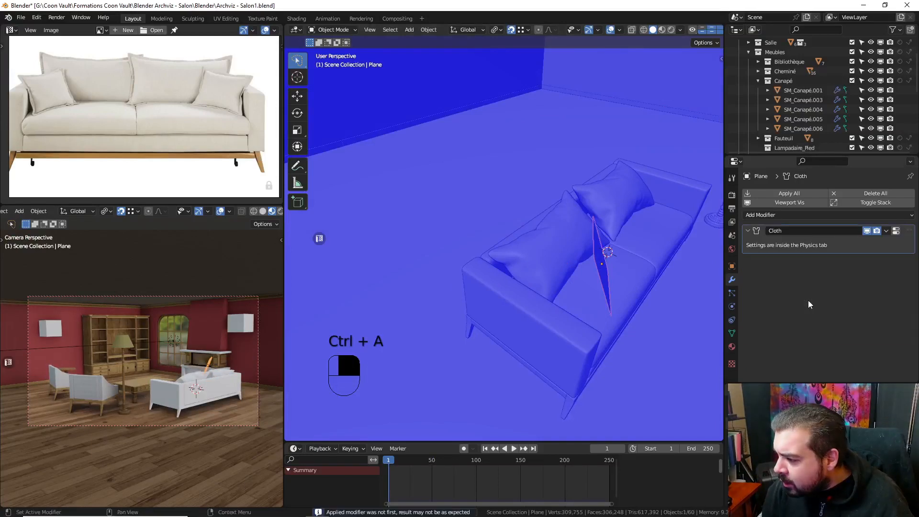
- Set the pressure in the cushion plane's cloth physics settings to 10
click(732, 320)
scroll(848, 332, down, 10)
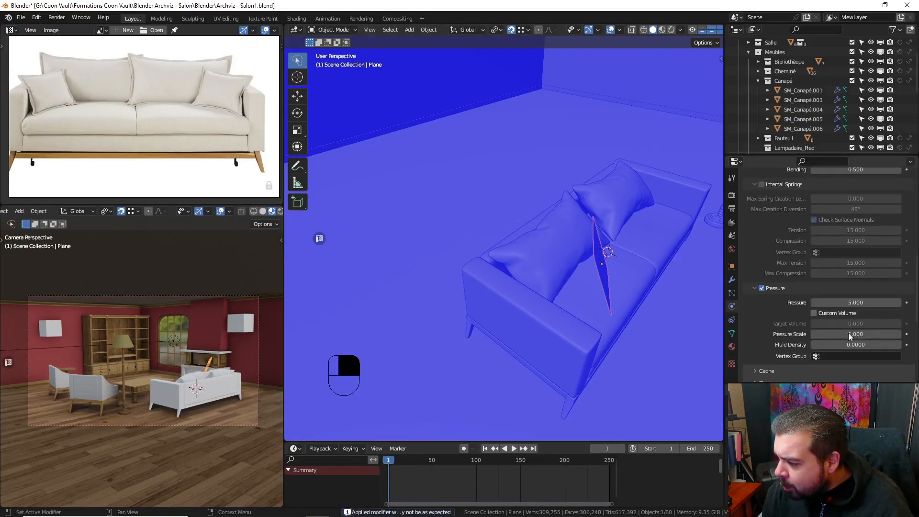
scroll(848, 332, down, 2)
click(851, 264)
text(10)
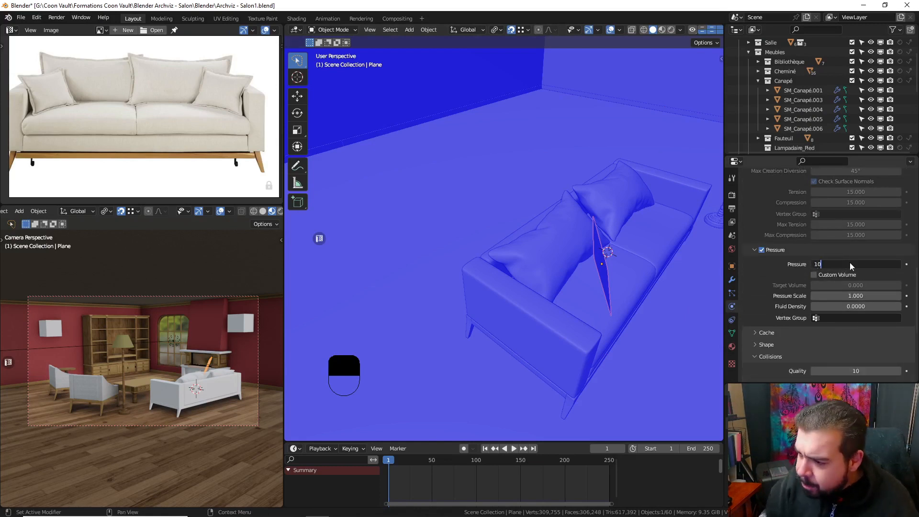
key(Return)
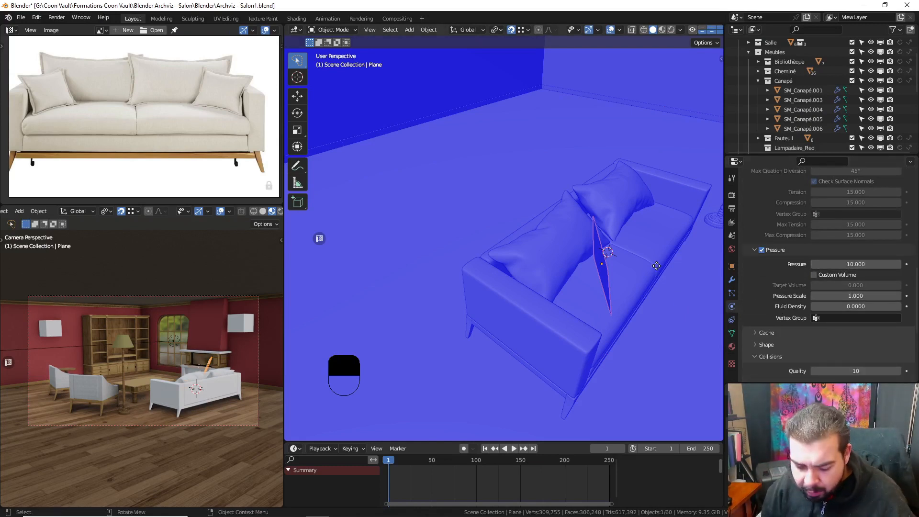
- Move the cushion plane horizontally about -0.11 m X and -0.12 m Y, then about 0.18 m X and -0.03 m Y
key(g)
key(shift+z)
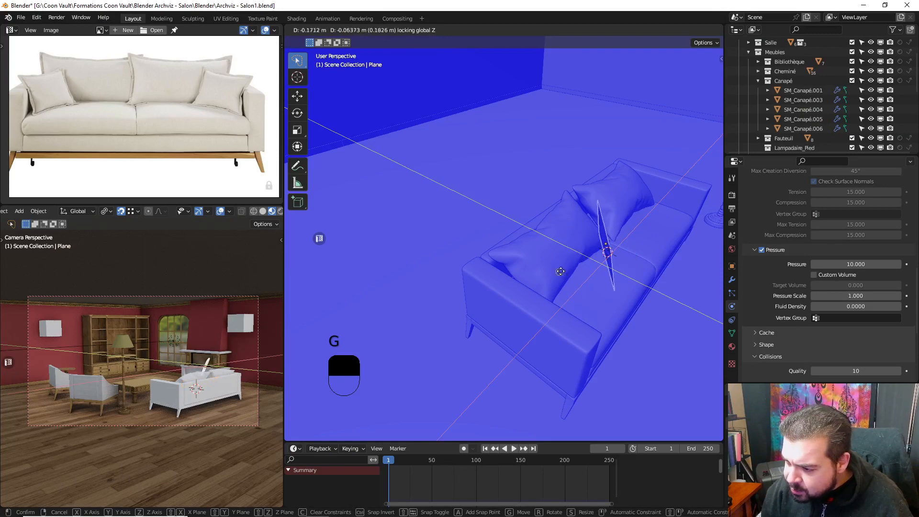
click(546, 274)
middle_drag(547, 274, 563, 303)
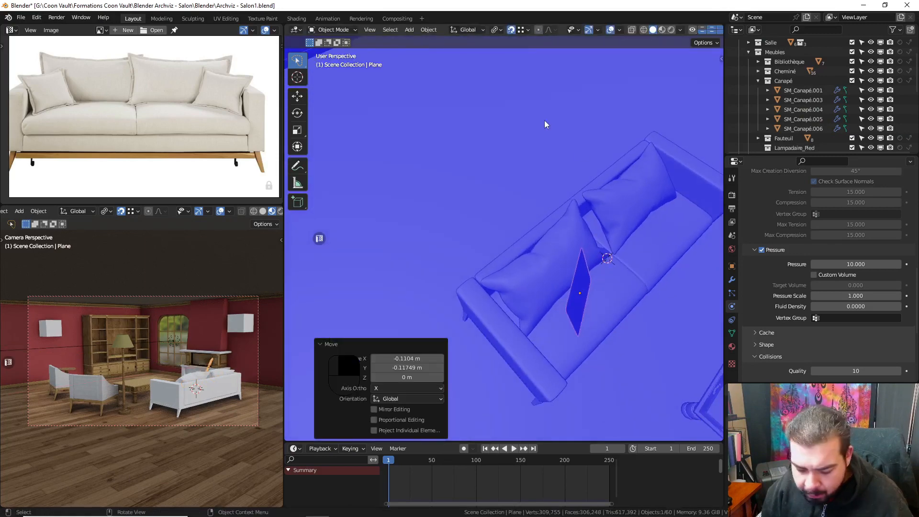
key(g)
- Play the simulation to about frame 48 and inspect how the cushion settles between the armrest and back cushion
key(space)
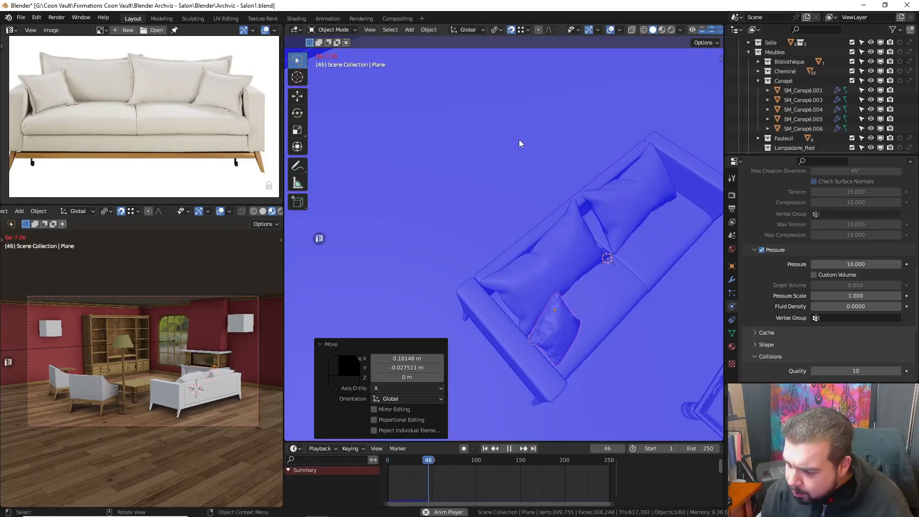
key(space)
middle_drag(611, 212, 566, 176)
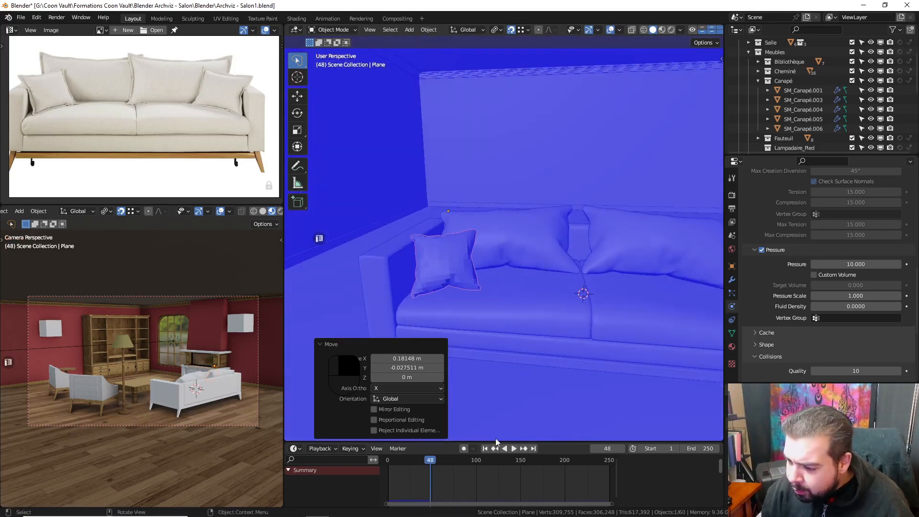
- Return to frame 1 and duplicate the cushion plane to the sofa's other end, moving it about -1.02 m and then -0.46 m along X
click(485, 448)
shift+middle_drag(499, 231, 498, 251)
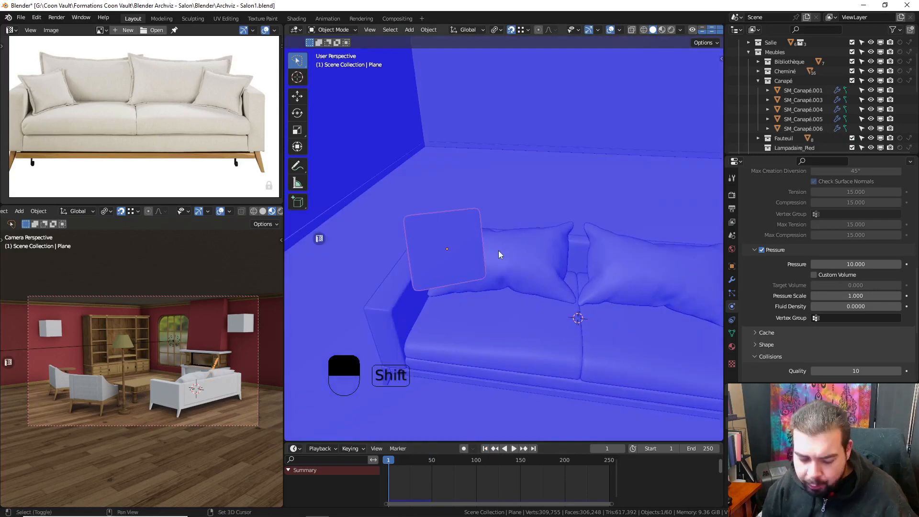
key(shift+d)
key(x)
click(669, 299)
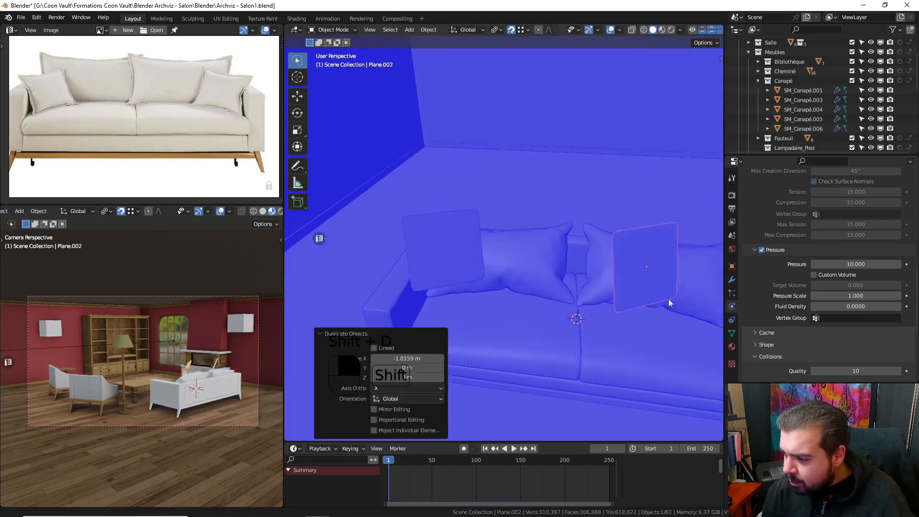
shift+middle_drag(668, 299, 557, 311)
key(g)
key(x)
click(589, 315)
- Rotate the duplicated plane about -58.3° around Z and play the simulation to frame 51
key(r)
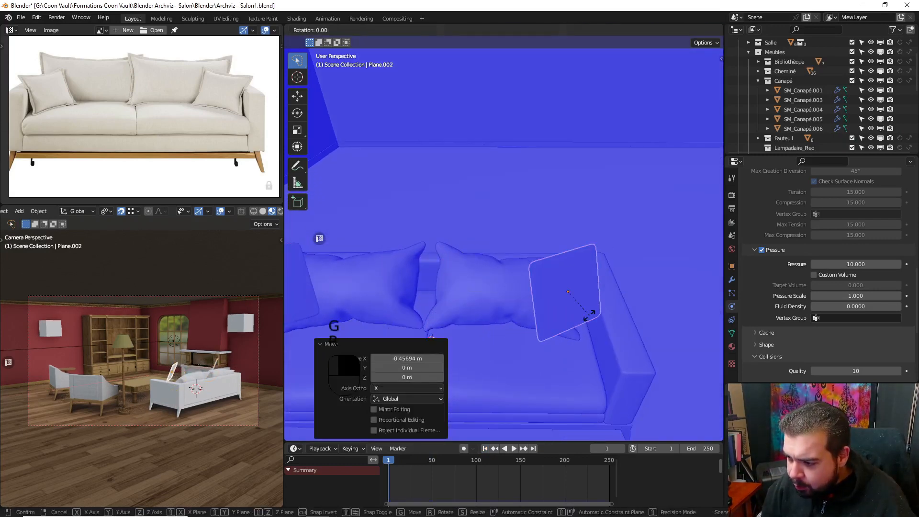
click(567, 343)
key(space)
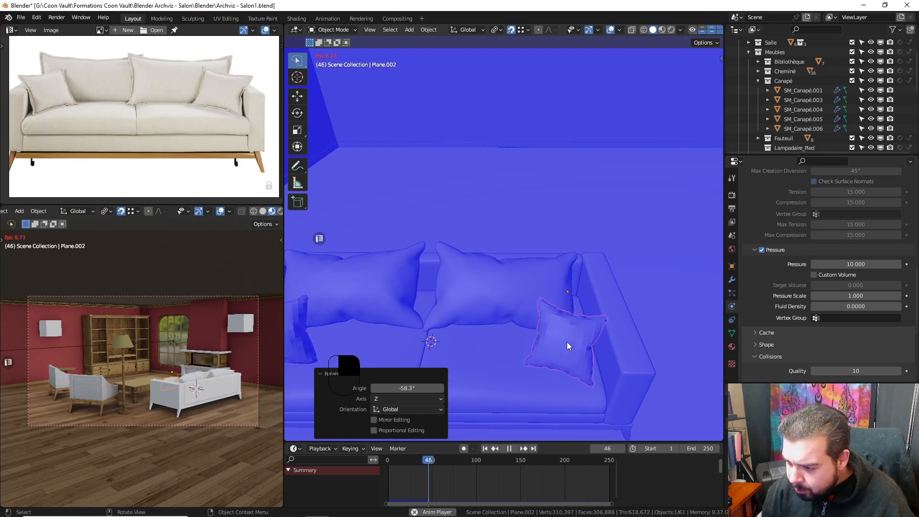
key(space)
middle_drag(542, 314, 630, 271)
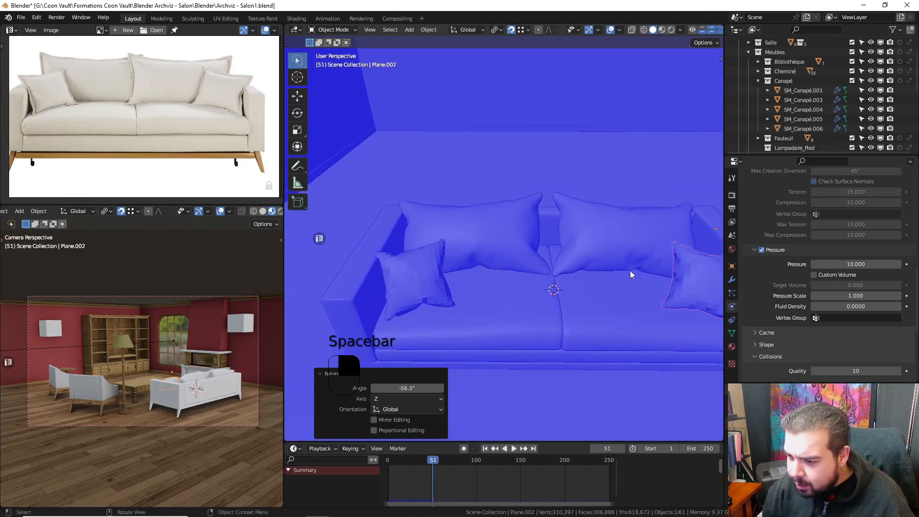
- Apply the Cloth modifiers on both small cushions and join them into one object
shift+click(412, 281)
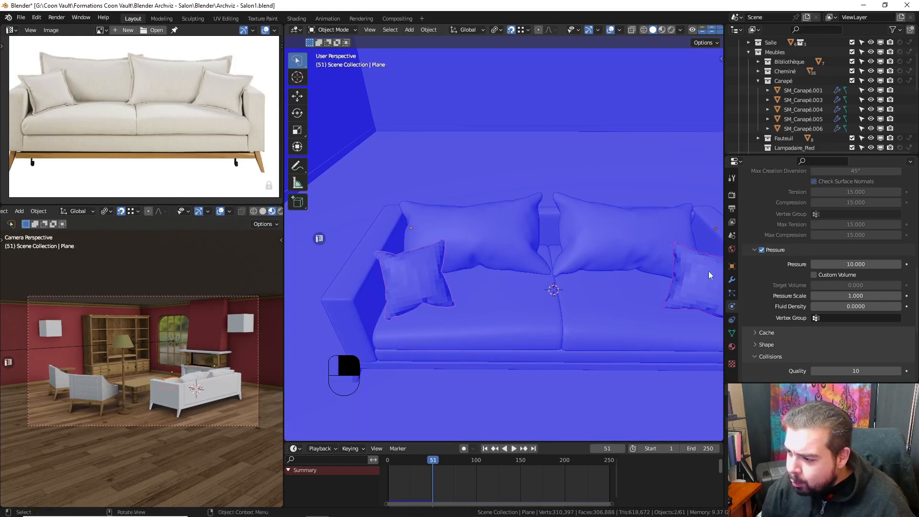
click(732, 279)
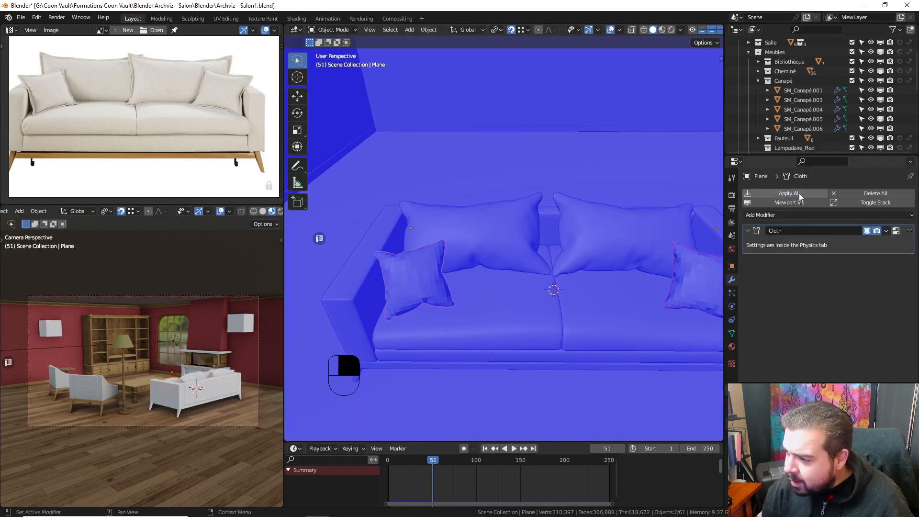
key(ctrl+j)
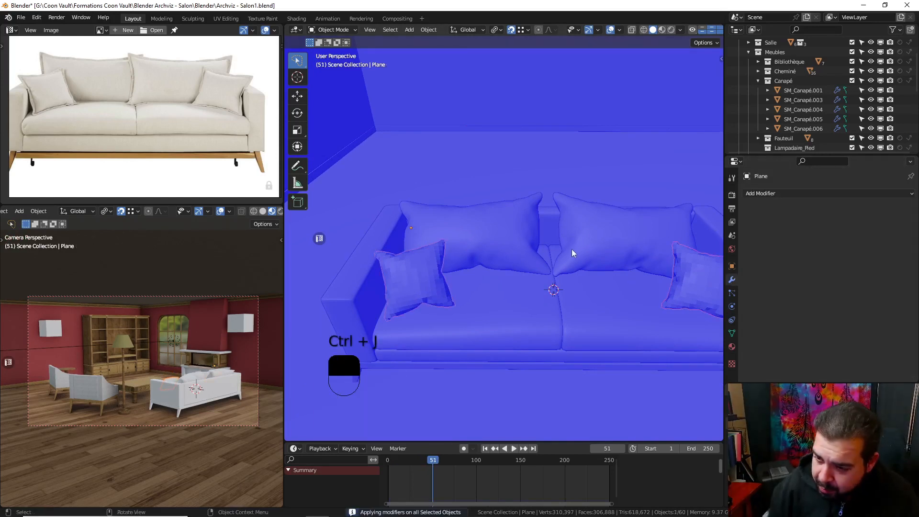
- Set the joined cushions' origin to geometry and add a Subdivision Surface modifier
key(q)
click(546, 249)
key(q)
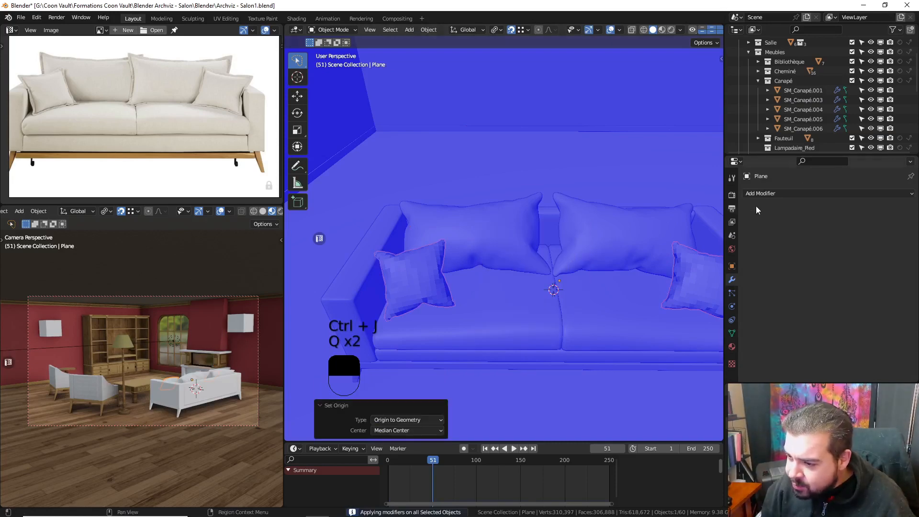
click(800, 193)
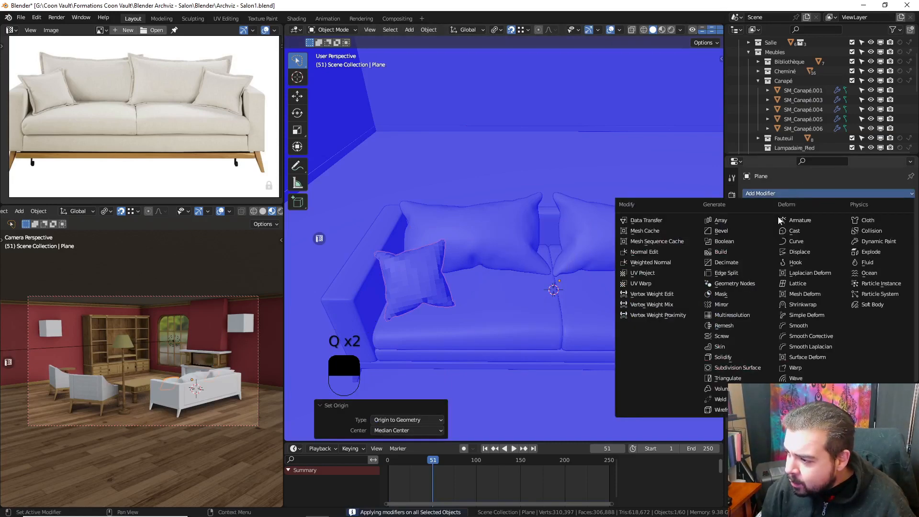
click(732, 369)
- Isolate the joined cushions and mark the edge loops running around both cushions' borders as seams
key(KP_Divide)
middle_drag(550, 324, 467, 282)
key(Tab)
scroll(508, 255, up, 4)
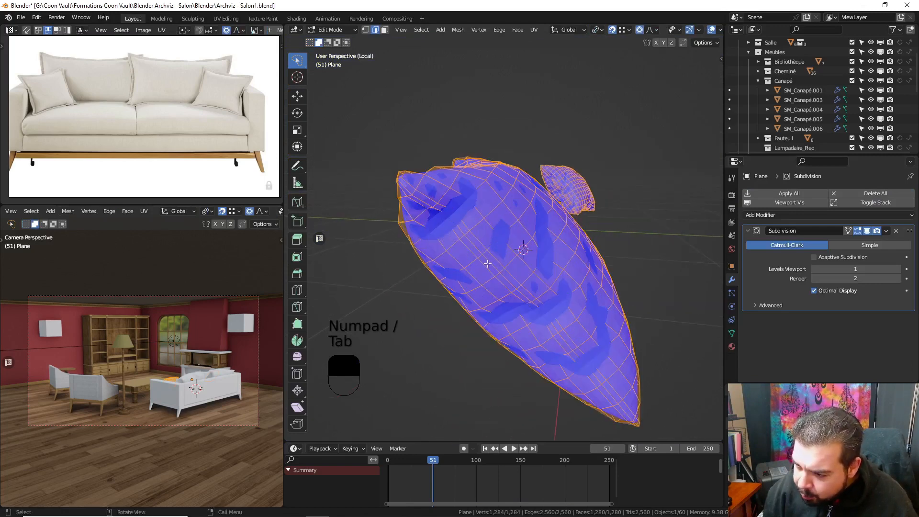
click(487, 264)
alt+shift+click(487, 264)
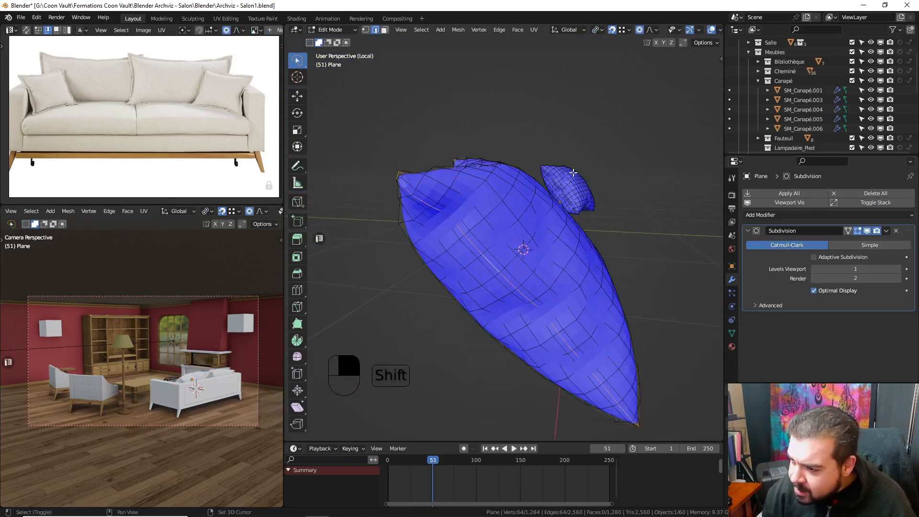
scroll(571, 187, up, 4)
shift+middle_drag(597, 190, 505, 295)
scroll(505, 296, up, 3)
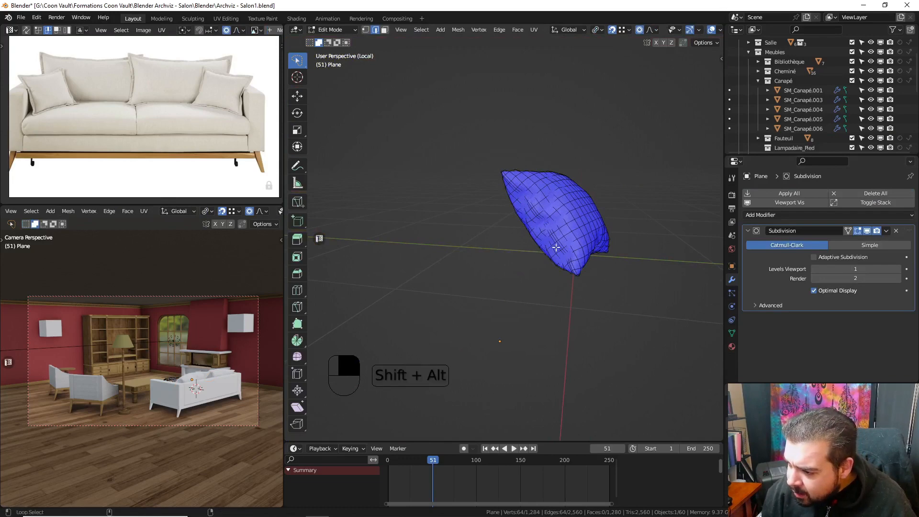
alt+shift+click(553, 237)
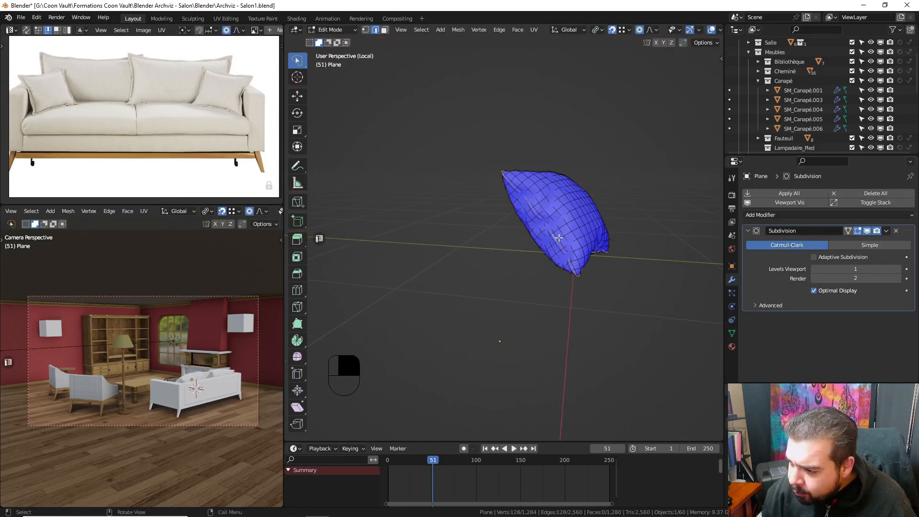
key(ctrl+e)
click(562, 241)
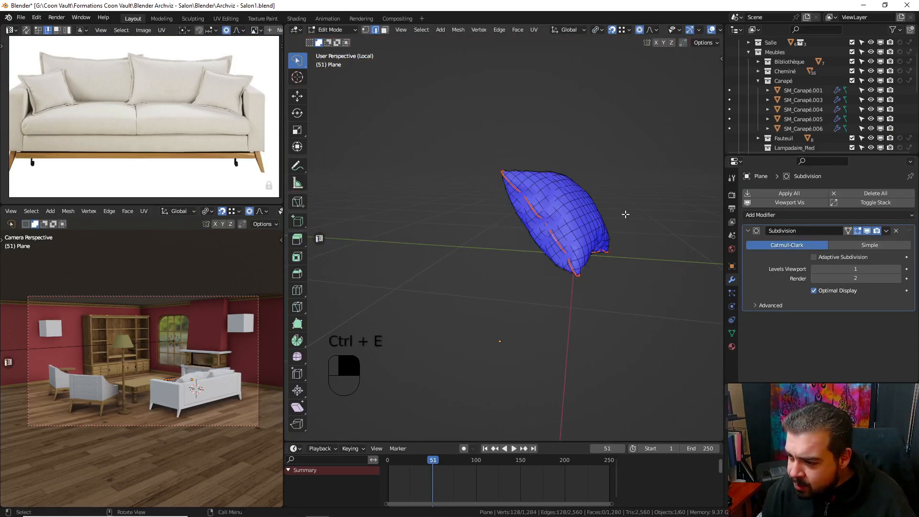
- Scale the border loops by about 1.125 with connected proportional editing, and return to the full scene in Object Mode
key(s)
click(650, 208)
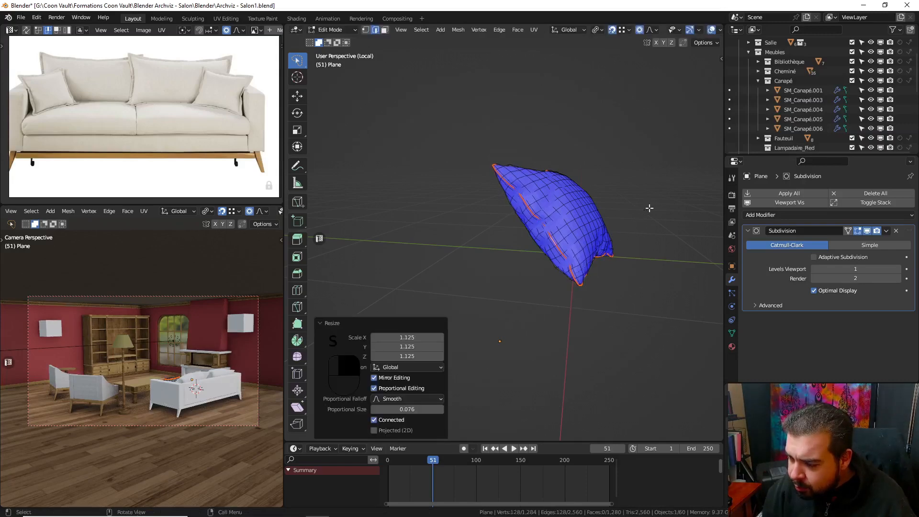
key(Tab)
key(KP_Divide)
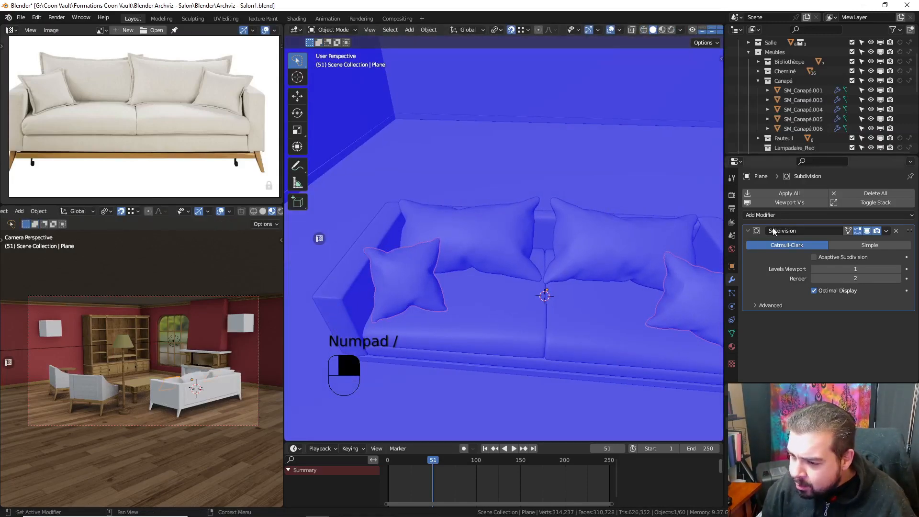
- Add a Weighted Normal modifier to the small cushions and set its weight to 100
key(q)
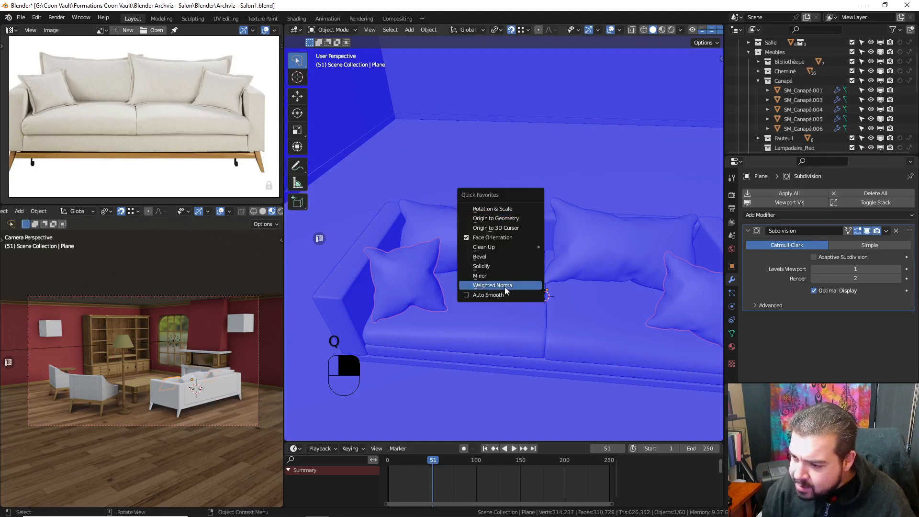
key(q)
click(483, 290)
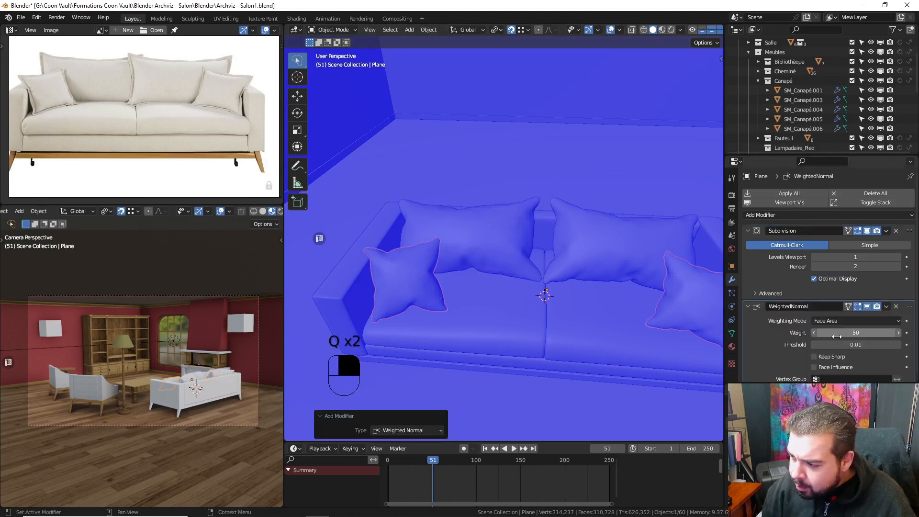
drag(837, 337, 876, 337)
- Assign the existing M_Tissu material to the joined small cushions
key(a)
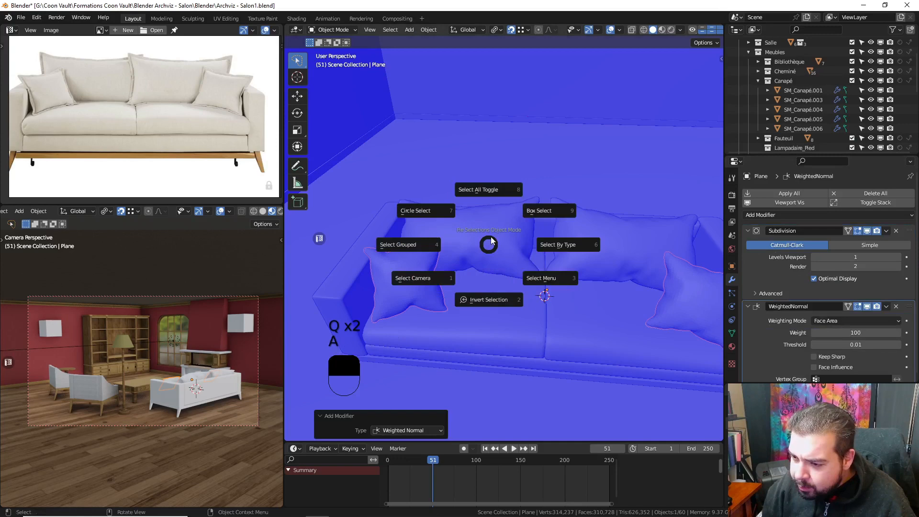
click(522, 278)
middle_drag(550, 271, 535, 260)
scroll(560, 261, down, 1)
shift+middle_drag(676, 243, 671, 284)
click(605, 240)
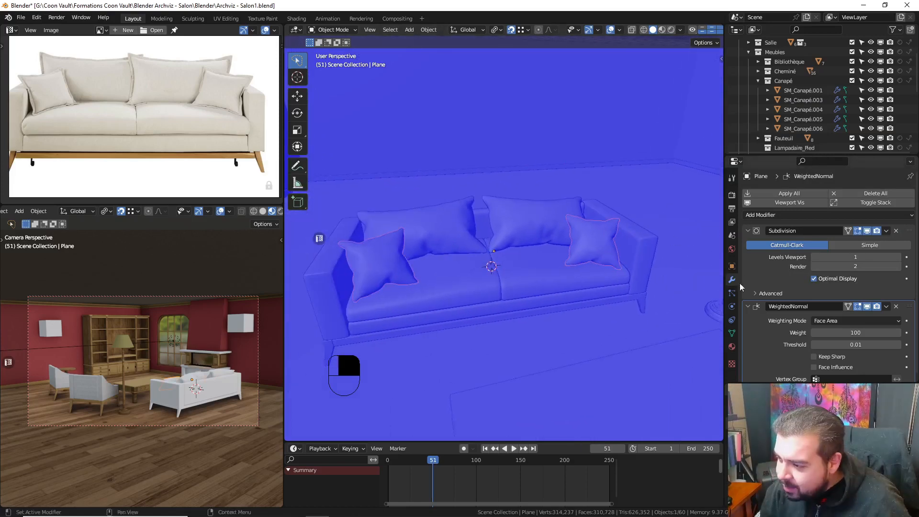
click(732, 346)
click(748, 235)
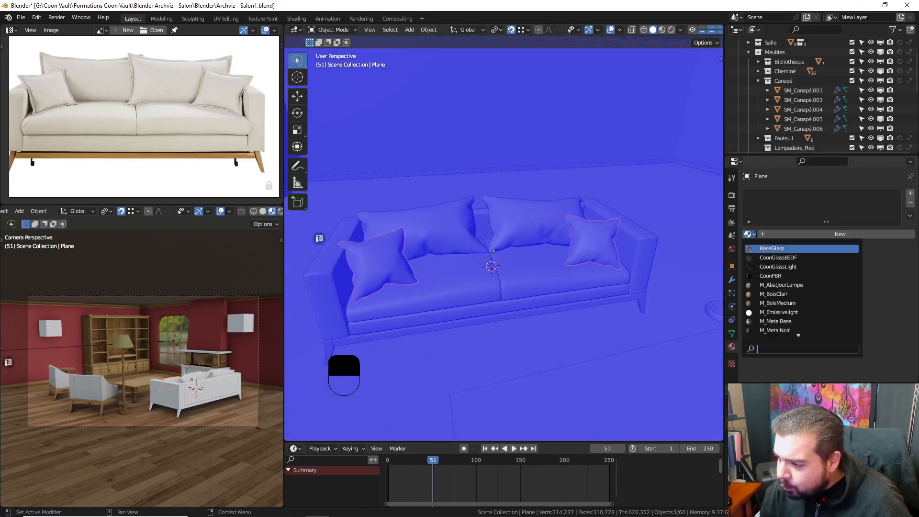
text(ti)
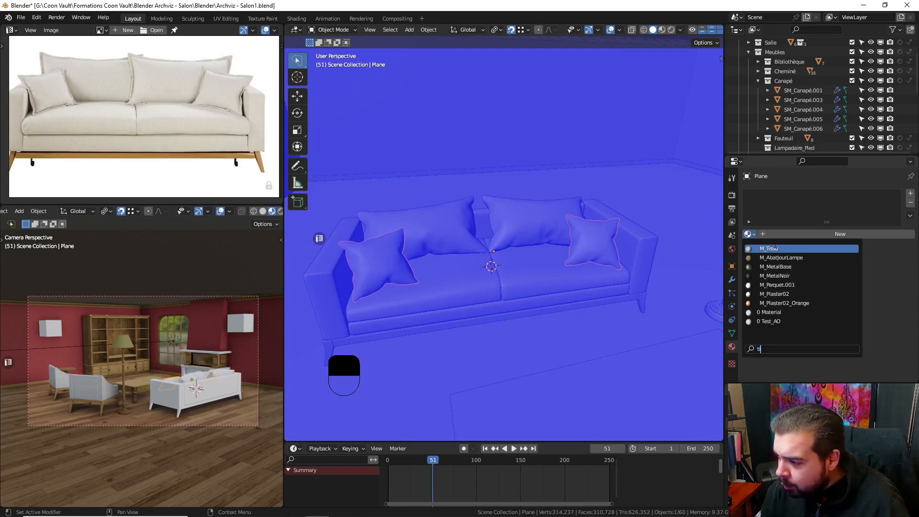
key(Return)
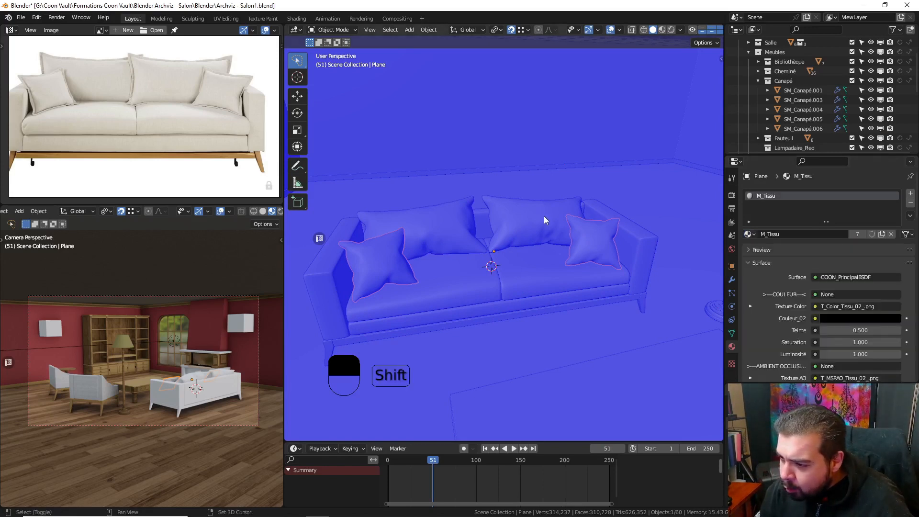
- Link the small cushions' M_Tissu material to the large back cushions, the armrests, the seat cushions and the base panel beneath them
shift+click(545, 260)
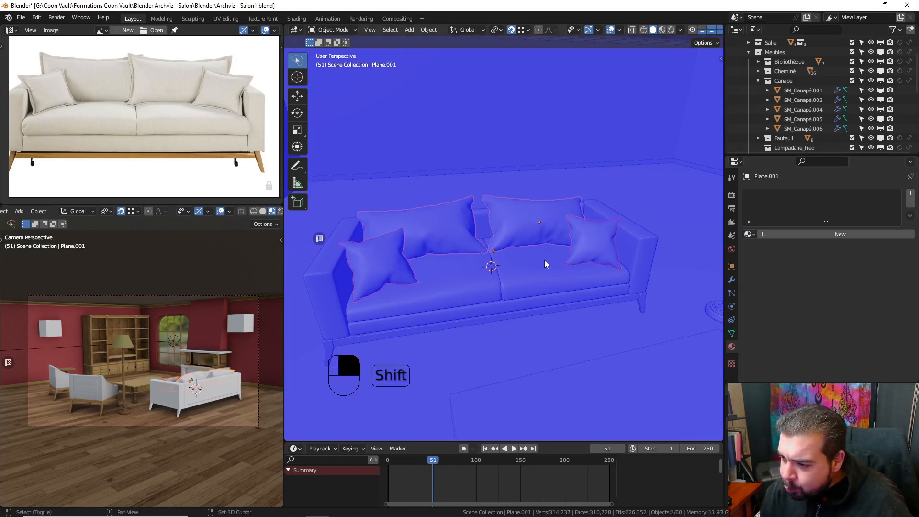
shift+click(650, 269)
shift+click(607, 289)
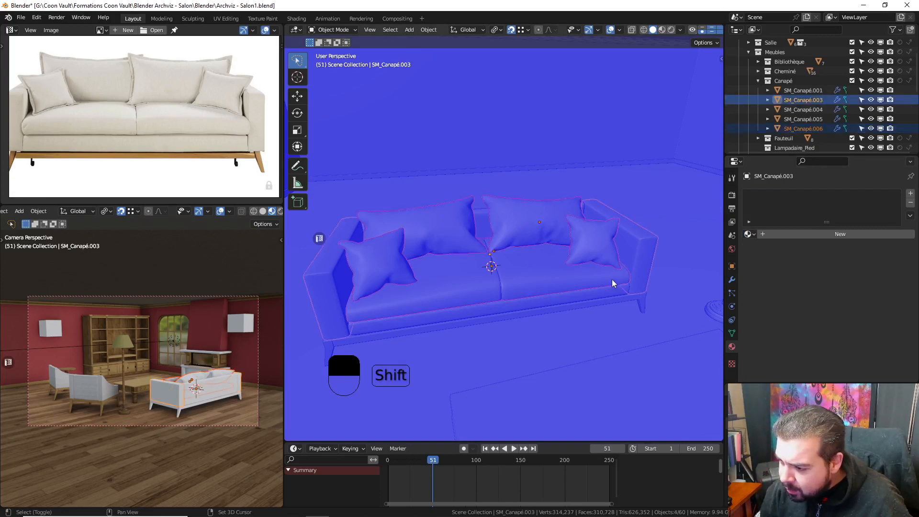
shift+click(611, 239)
shift+click(608, 232)
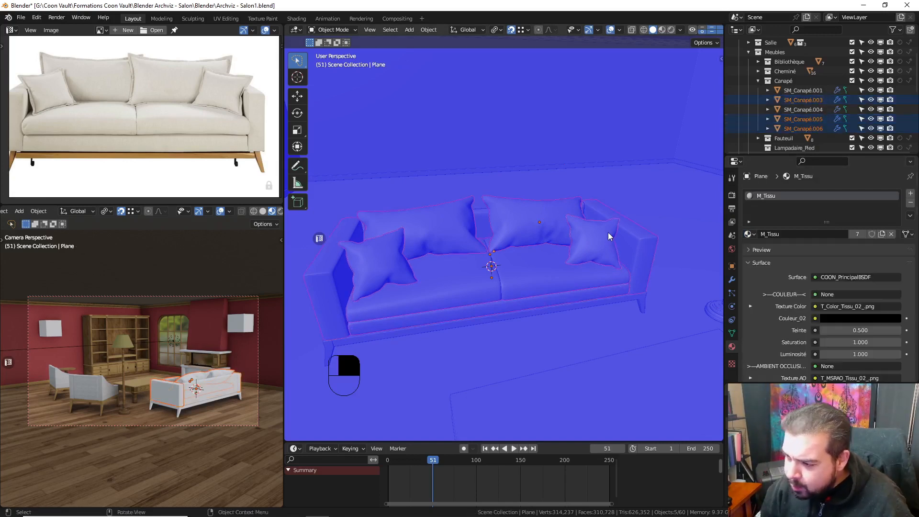
key(ctrl+l)
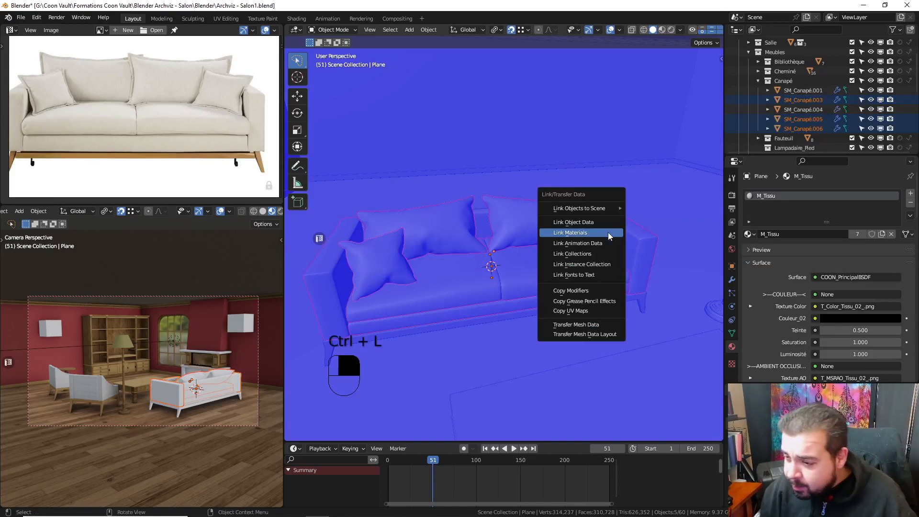
click(608, 232)
- Select the sharp edges of the sofa's armrests and mark them as seams
shift+middle_drag(485, 203, 516, 209)
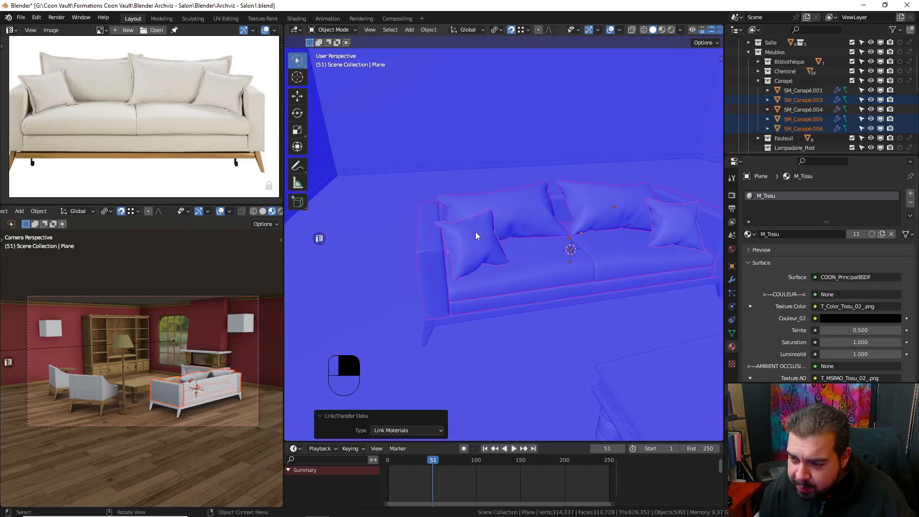
key(Tab)
key(a)
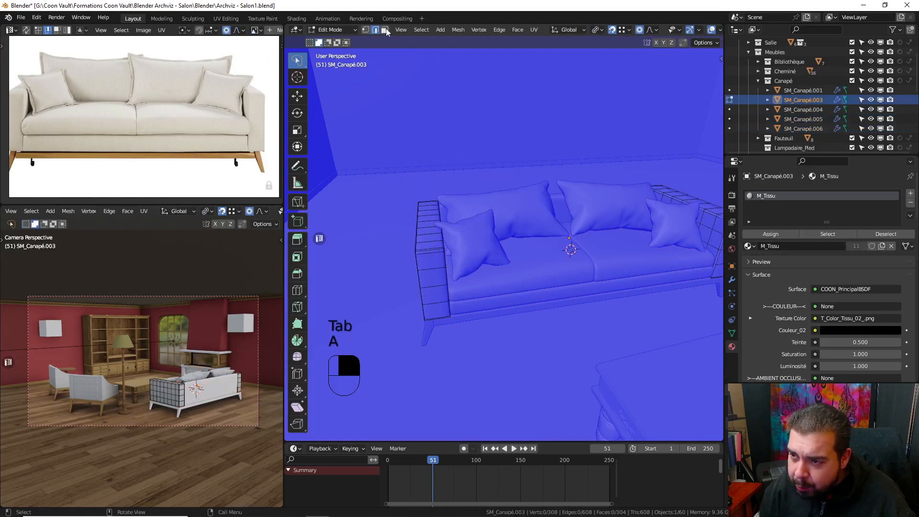
click(422, 29)
click(460, 130)
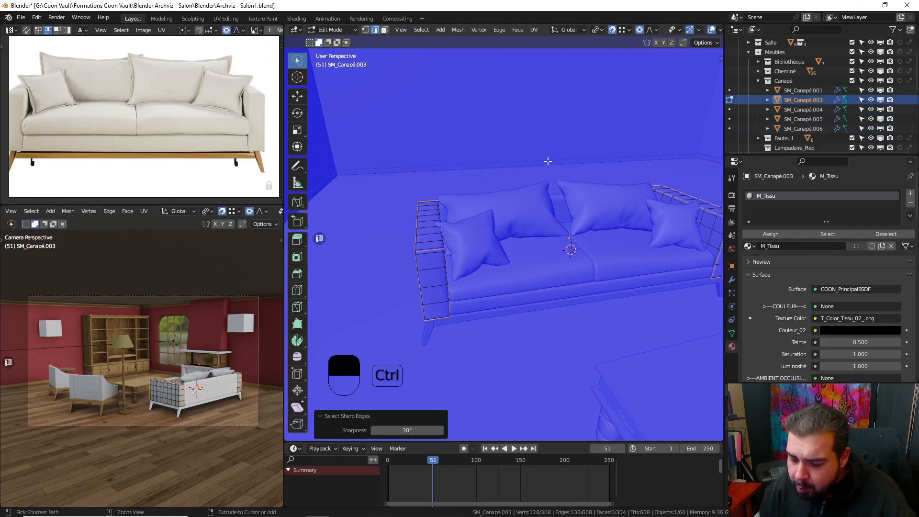
key(ctrl+e)
click(519, 204)
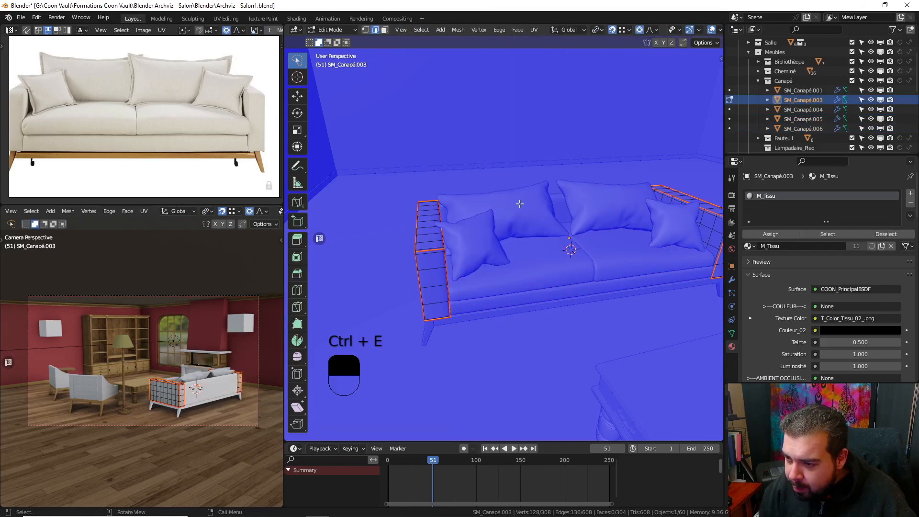
key(Tab)
- Select only the sharp edges of the sofa's seat cushions, mark them as seams, and return to Object Mode
click(541, 265)
key(Tab)
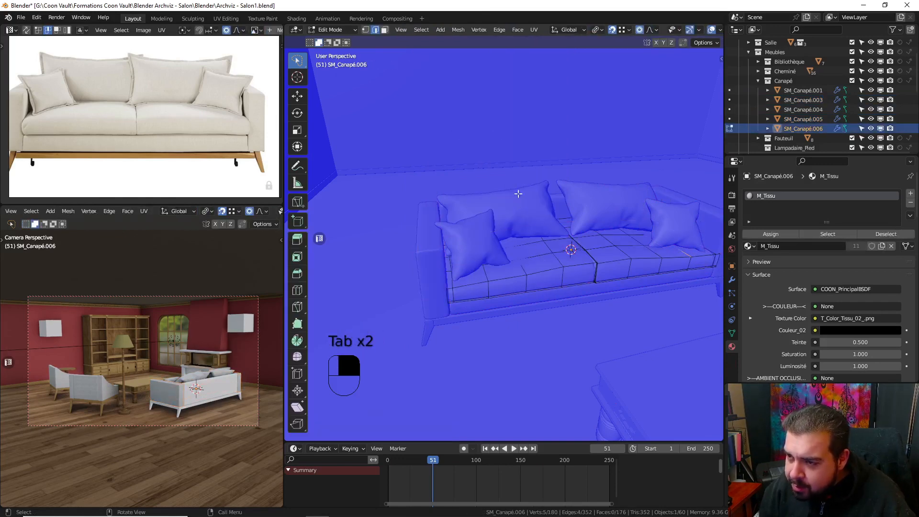
click(421, 30)
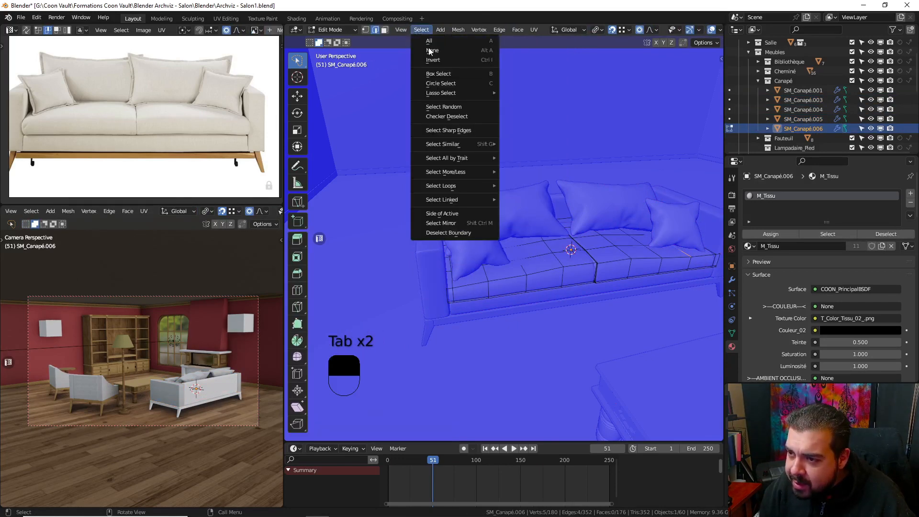
click(460, 129)
key(a)
key(a)
key(a)
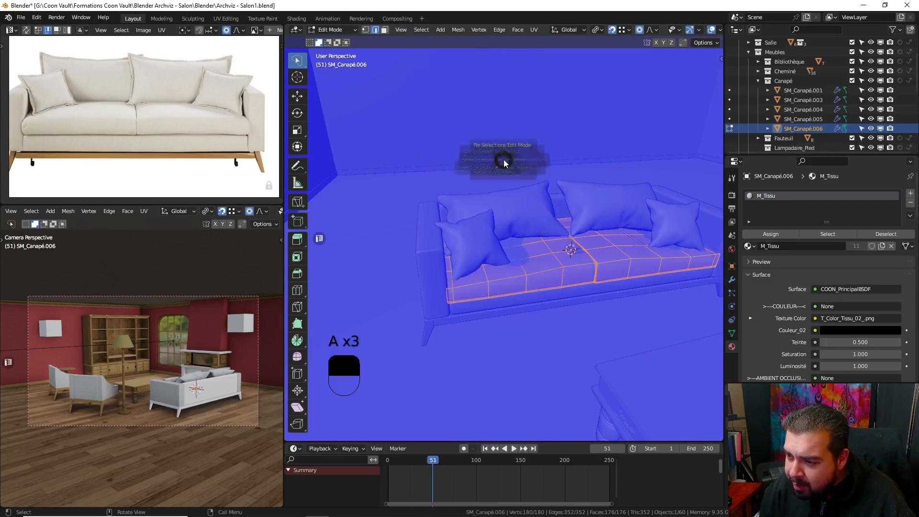
click(420, 34)
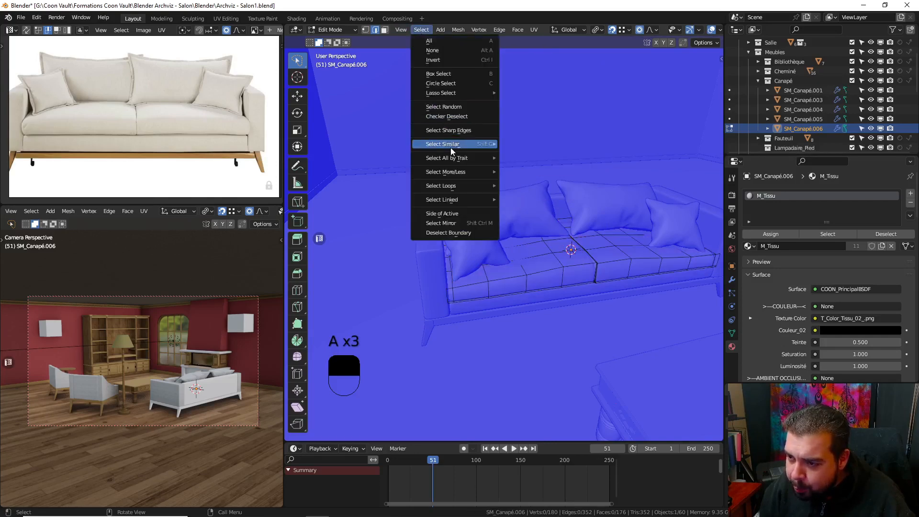
click(459, 130)
key(ctrl+e)
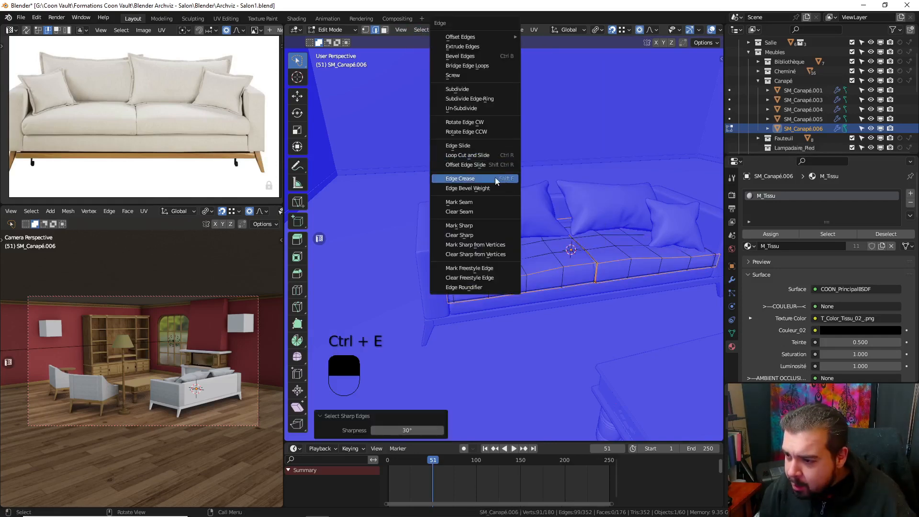
click(472, 202)
key(Tab)
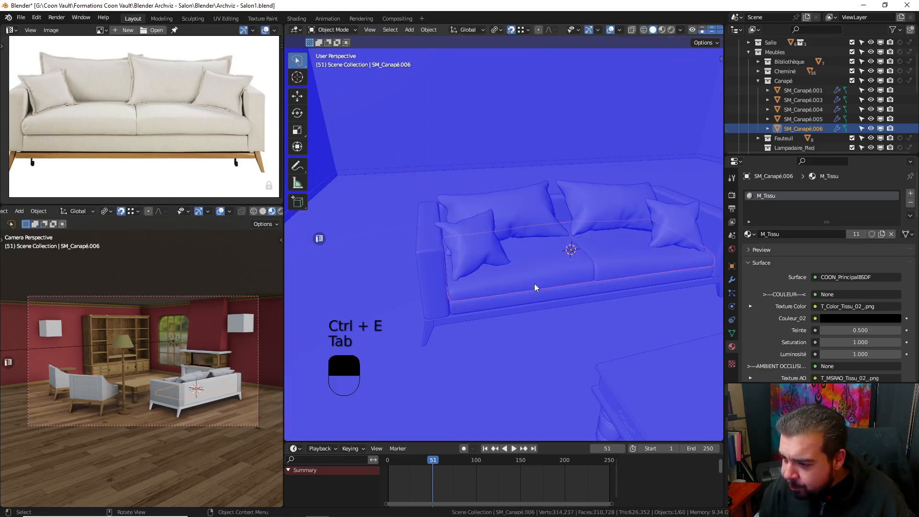
- Mark the sharp edges of the base panel beneath the seat cushions as seams and return to Object Mode
click(532, 293)
key(Tab)
key(a)
key(a)
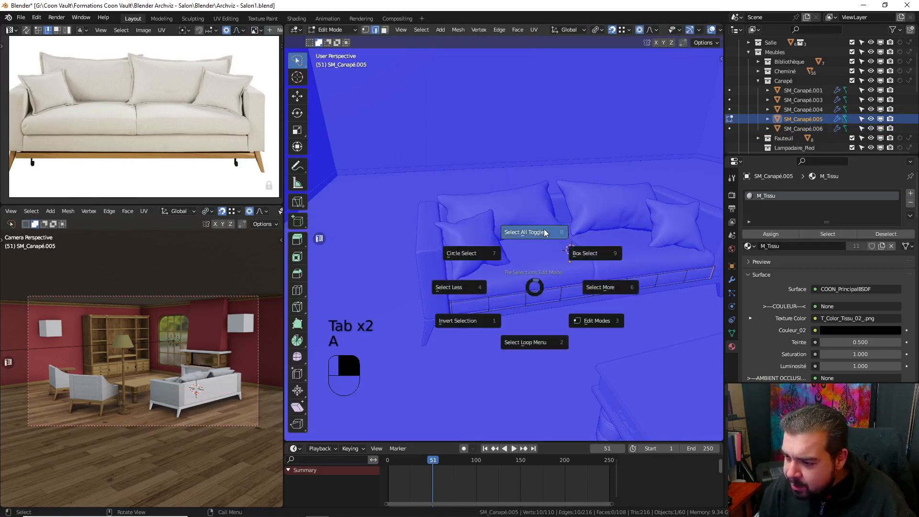
click(536, 180)
key(a)
click(500, 139)
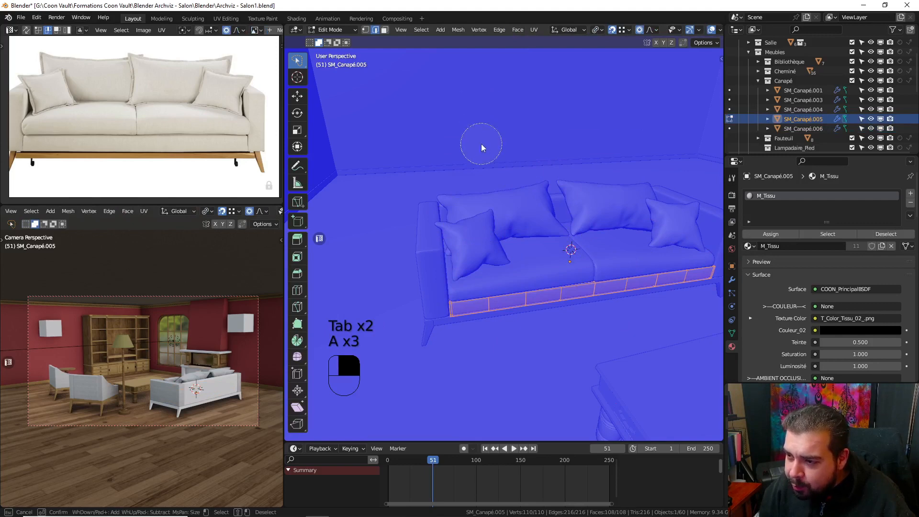
key(a)
click(474, 95)
click(421, 30)
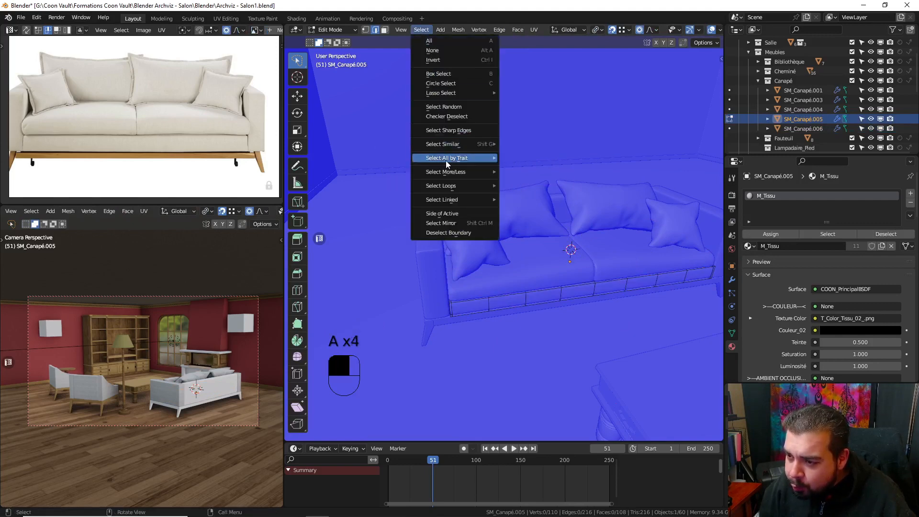
click(450, 130)
key(ctrl+e)
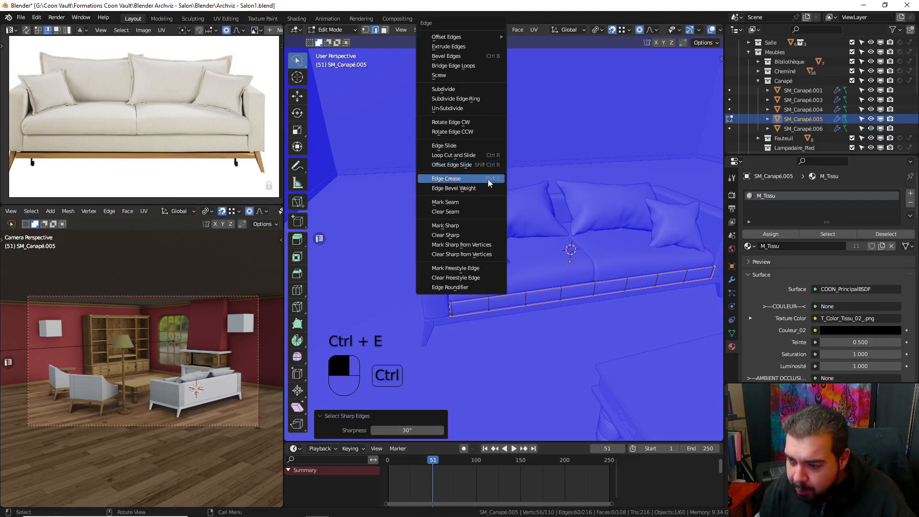
click(468, 202)
key(Tab)
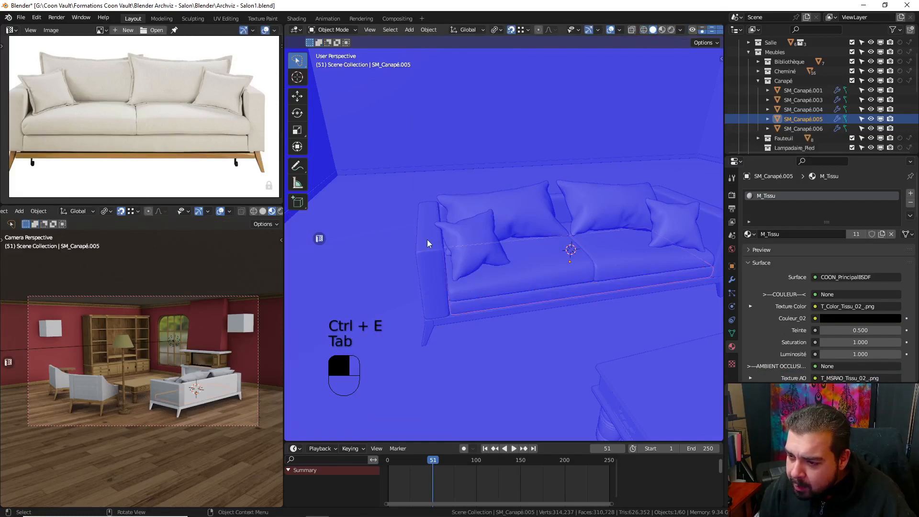
- Clear all seams from the sofa's armrest mesh and deselect its geometry
click(427, 240)
key(Tab)
key(a)
click(435, 176)
middle_drag(435, 176, 494, 178)
key(a)
click(493, 175)
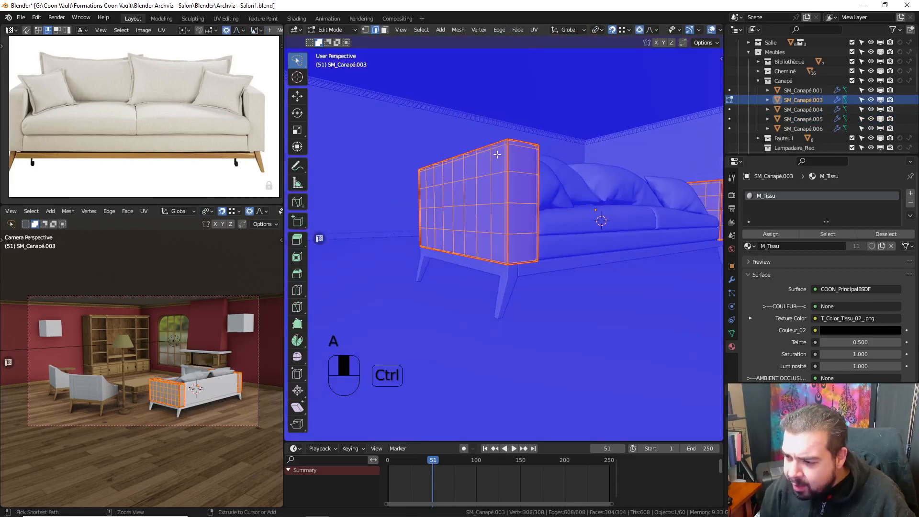
key(ctrl+e)
key(a)
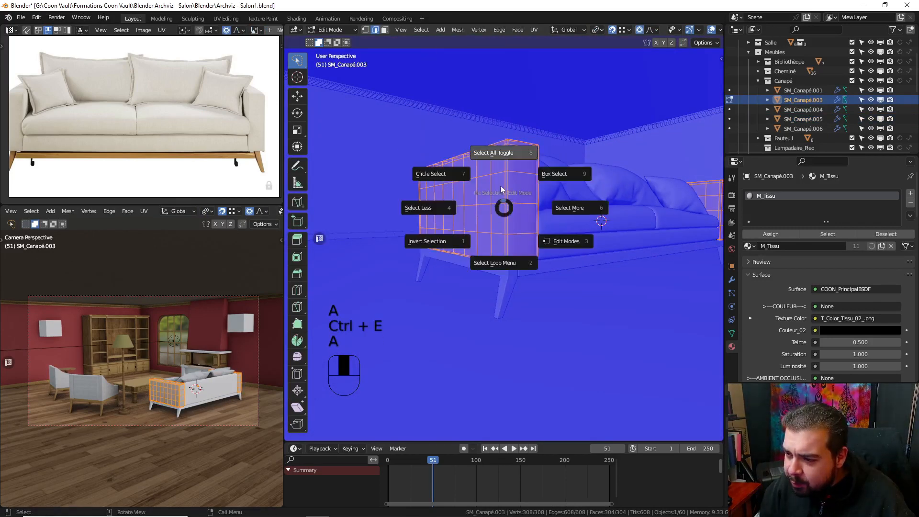
click(477, 107)
- Mark the armrests' sharp edges as seams again and return to Object Mode
click(421, 30)
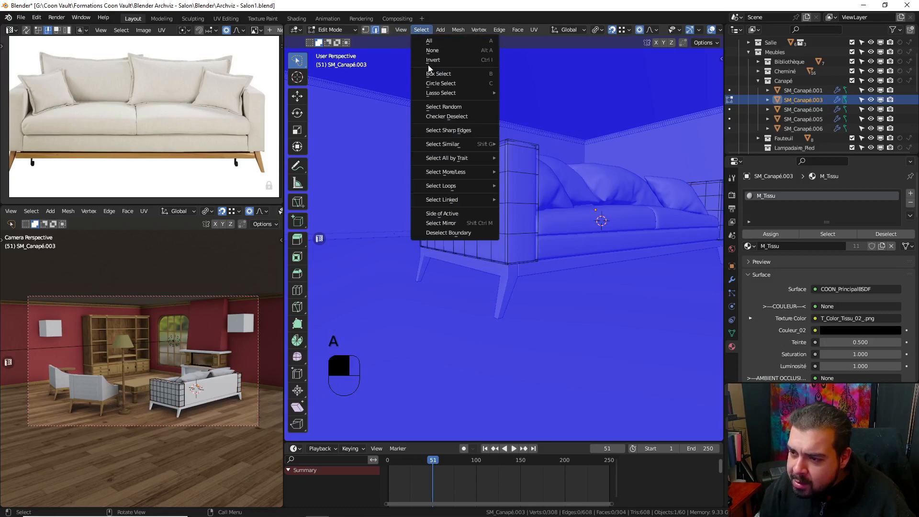
click(457, 139)
key(ctrl+e)
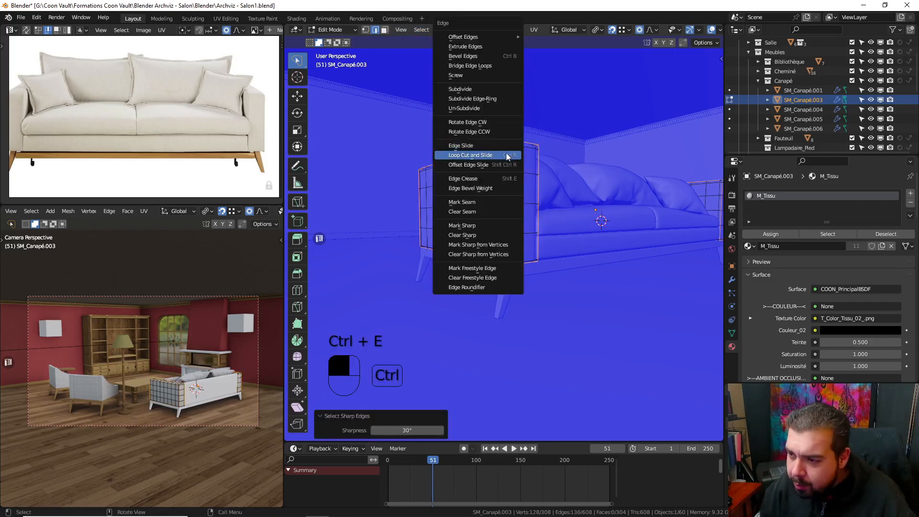
click(485, 202)
key(Tab)
- Mark the sharp edges of the sofa's backrest as seams and return to Object Mode
middle_drag(514, 184, 548, 222)
click(550, 222)
key(Tab)
key(a)
click(540, 155)
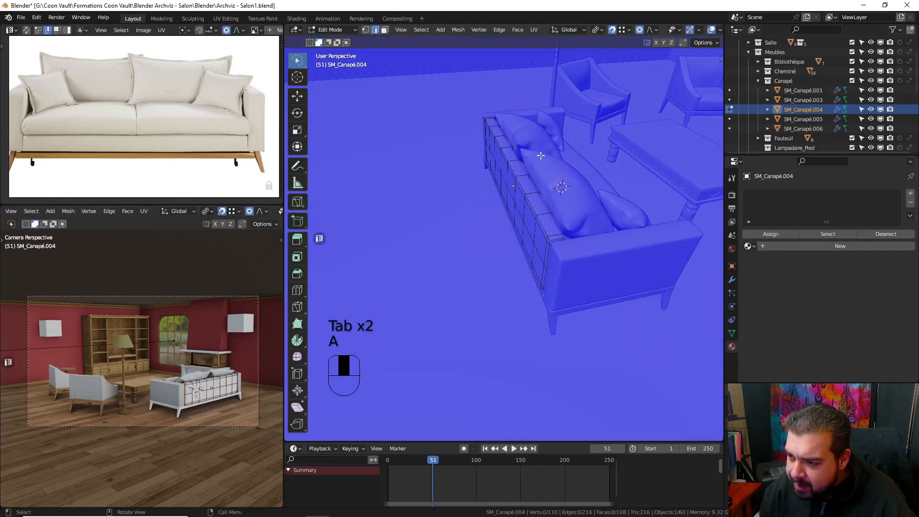
click(421, 30)
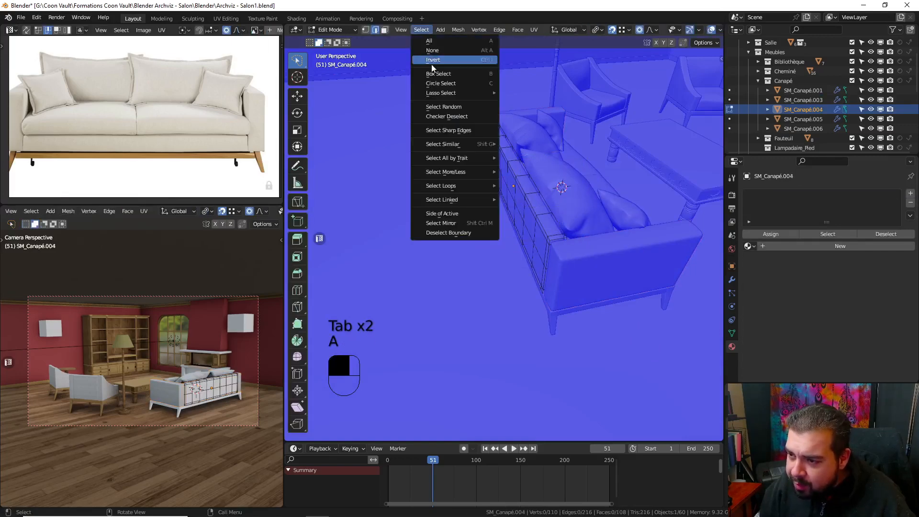
click(459, 137)
key(ctrl+e)
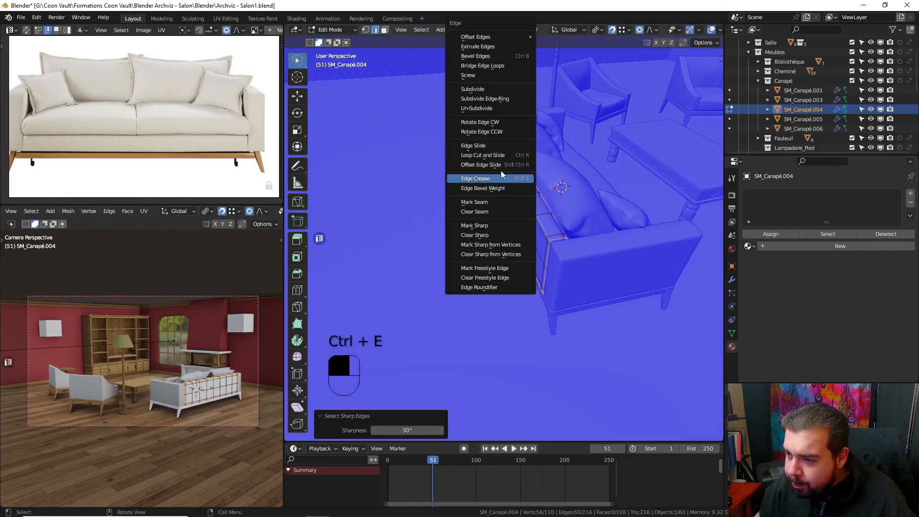
click(502, 201)
key(Tab)
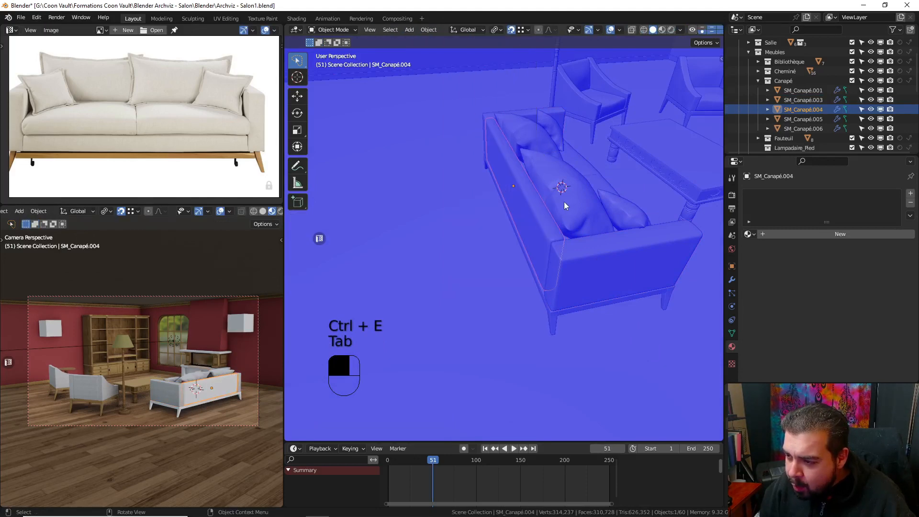
- Link the small cushions' M_Tissu material to the sofa's backrest, with the back cushions, armrests and seat cushions included in the selection
shift+click(593, 204)
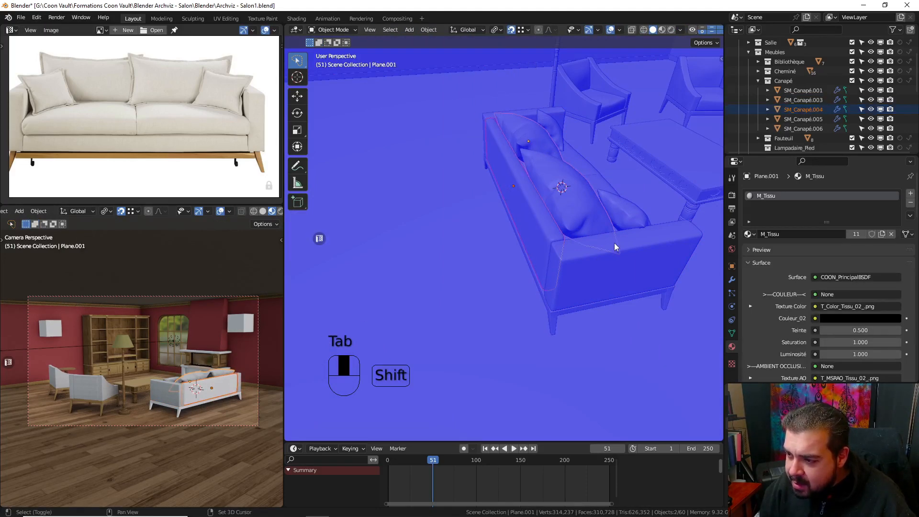
shift+click(616, 243)
middle_drag(656, 214, 613, 198)
shift+click(623, 198)
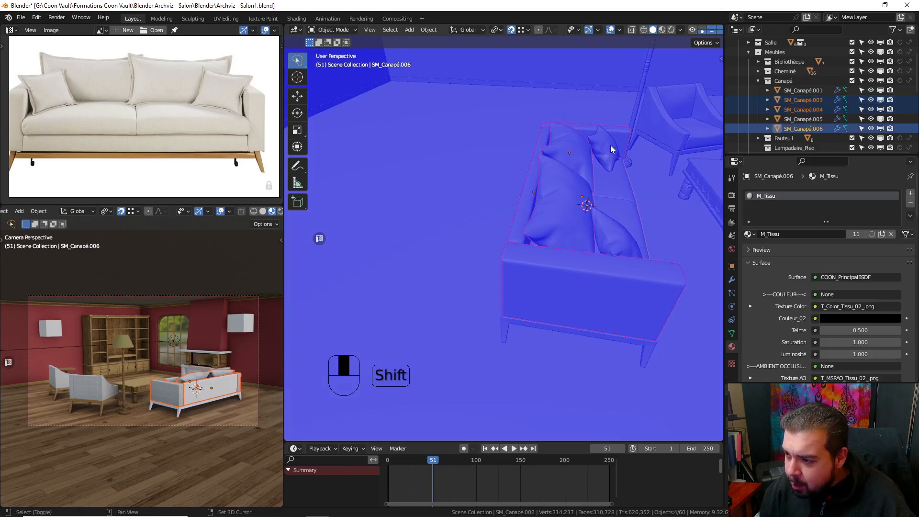
shift+click(611, 145)
key(ctrl+l)
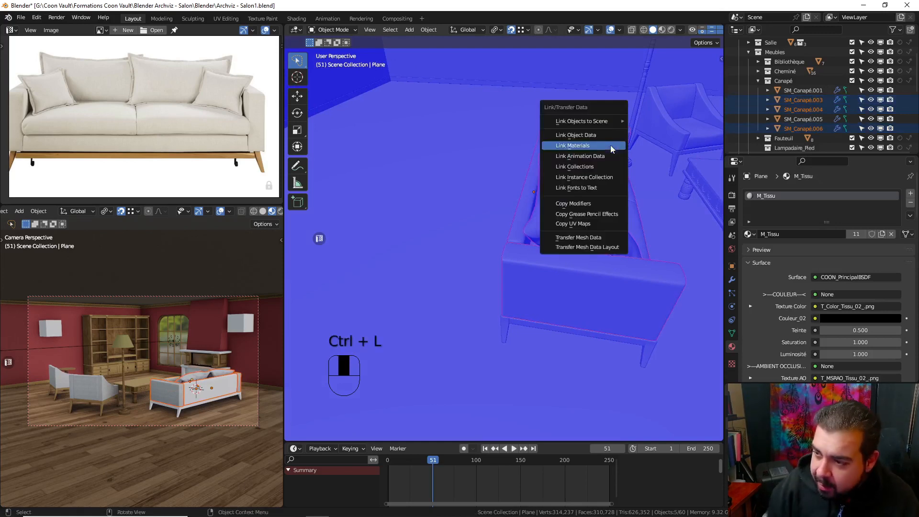
click(610, 145)
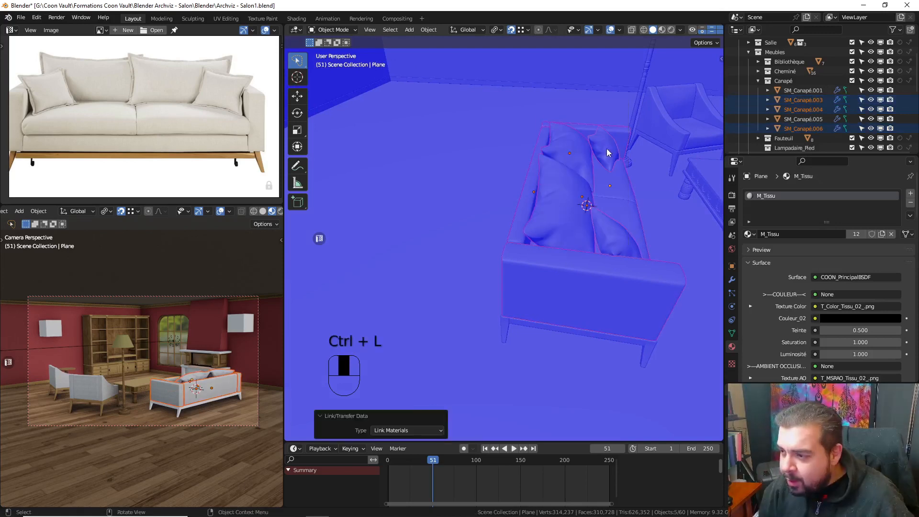
- Deselect everything and select all objects linked by the small cushions' M_Tissu material
key(a)
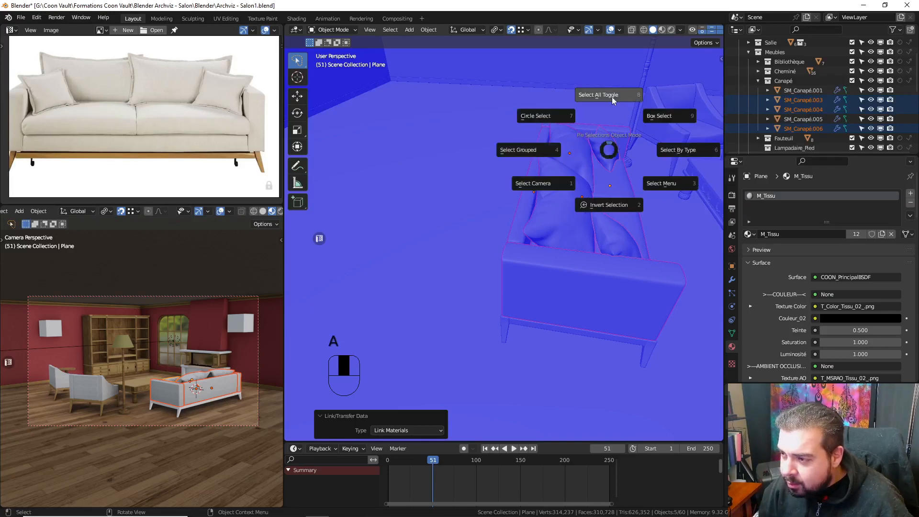
click(612, 96)
shift+middle_drag(630, 139, 563, 140)
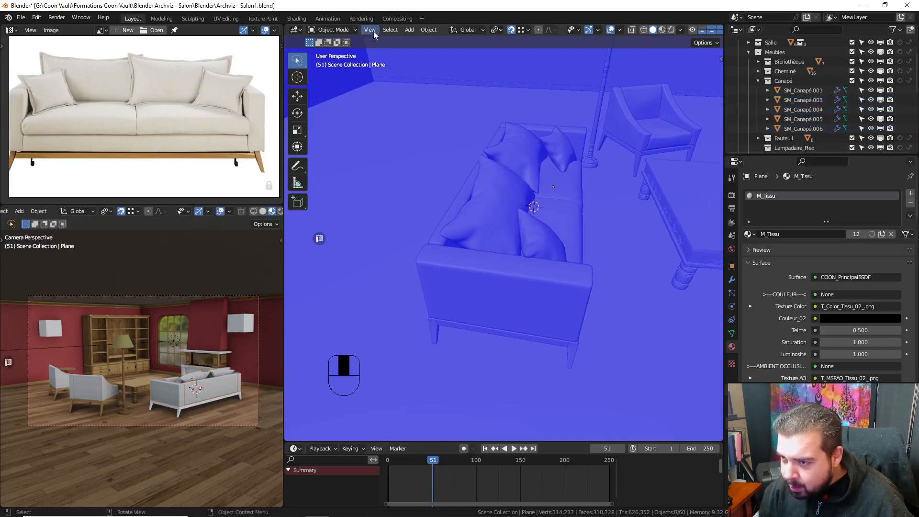
click(391, 29)
mouse_move(429, 173)
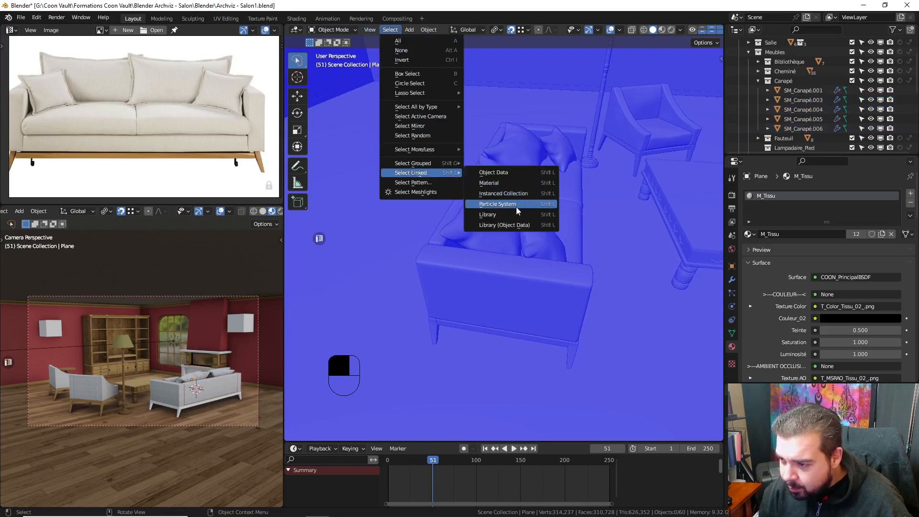
click(514, 183)
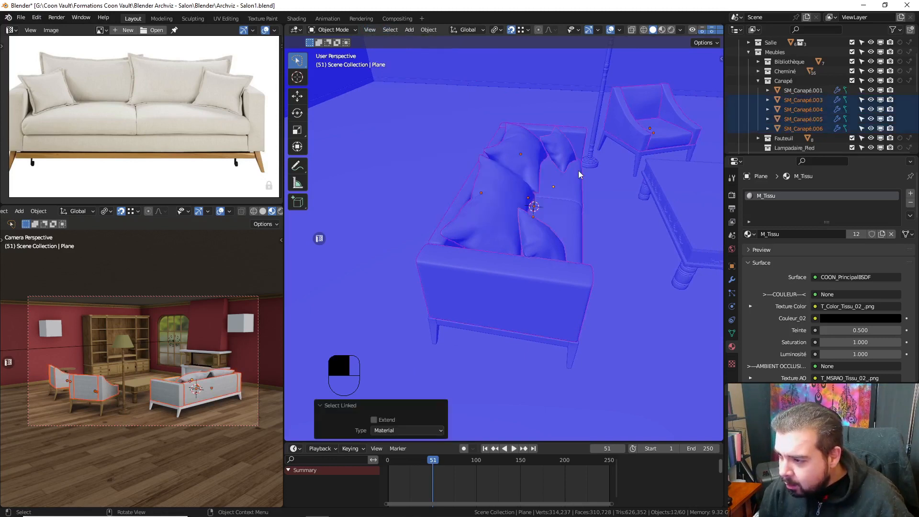
- Select the sofa's throw cushions, back cushions, seat, armrests and backrest together and enter Edit Mode on all of them
click(560, 157)
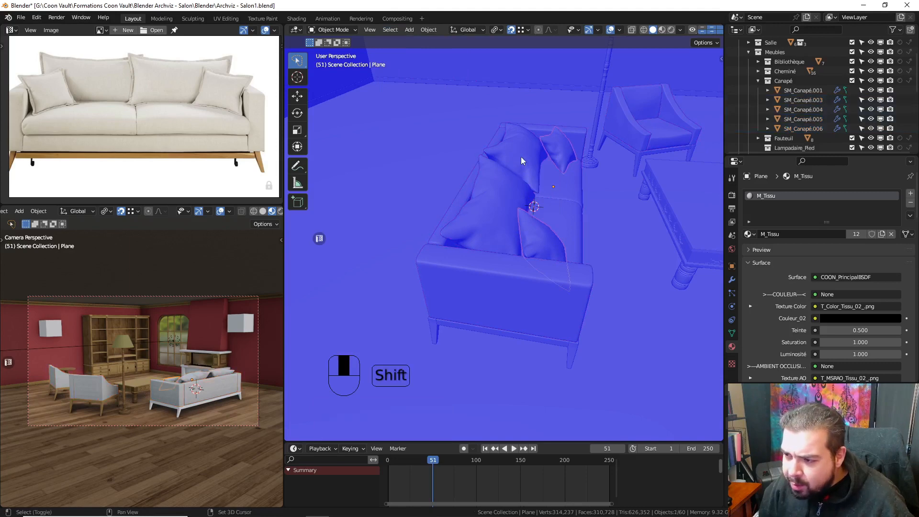
shift+click(551, 200)
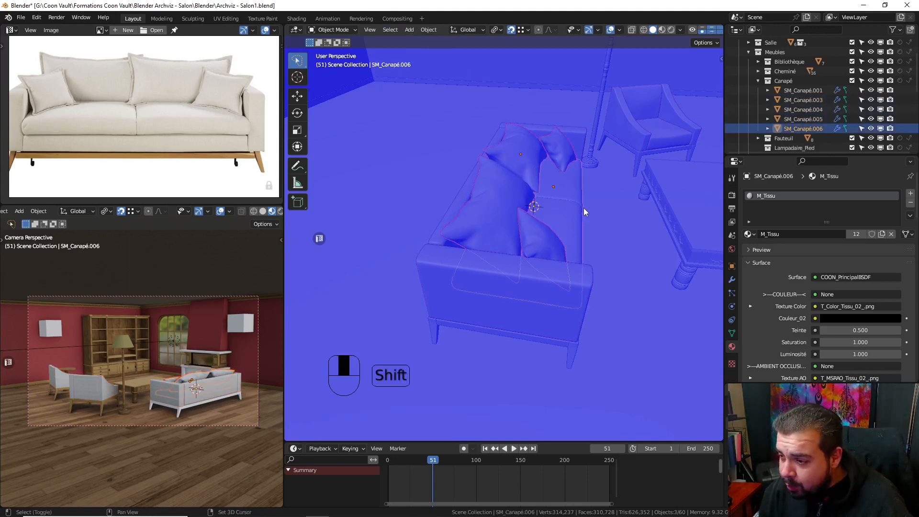
shift+click(466, 234)
shift+click(463, 276)
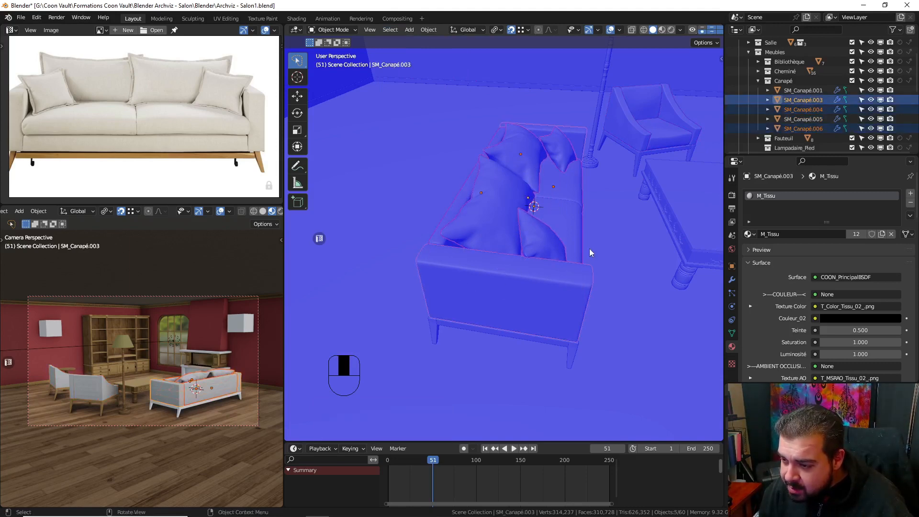
middle_drag(590, 248, 544, 236)
key(Tab)
key(Tab)
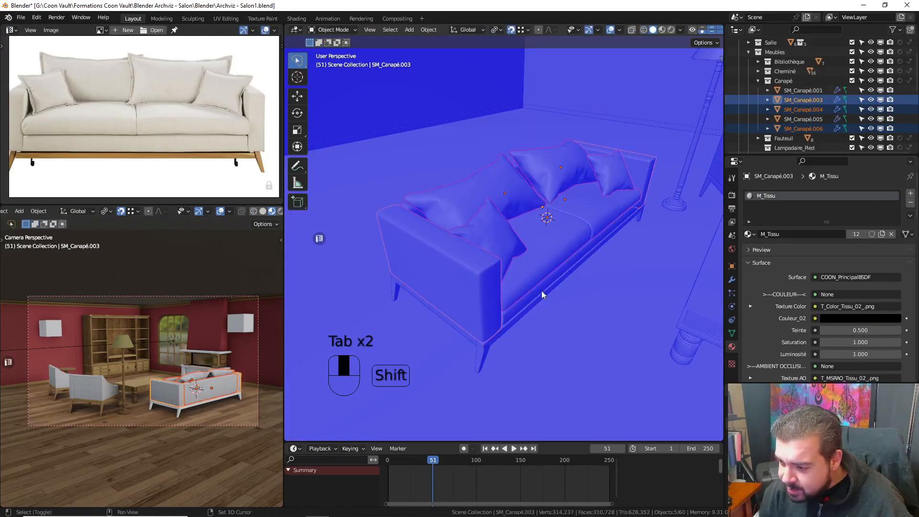
shift+click(548, 287)
key(Tab)
key(a)
key(a)
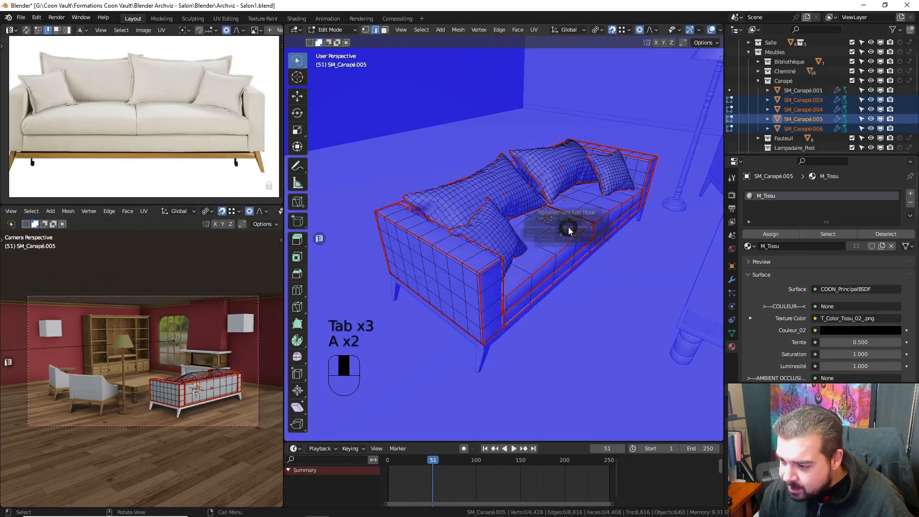
- Select all the geometry of the sofa's upholstered parts and unwrap it with the Unwrap operation
click(563, 170)
drag(192, 120, 0, 127)
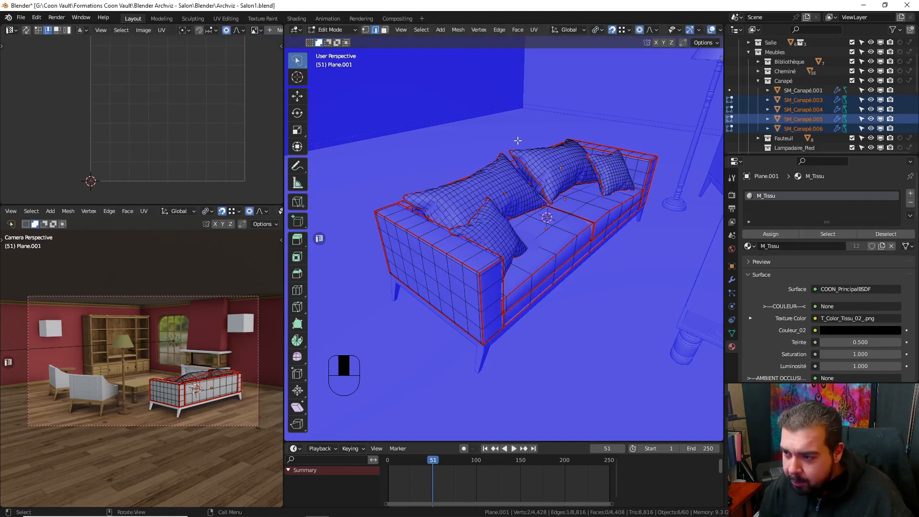
key(a)
key(a)
click(509, 109)
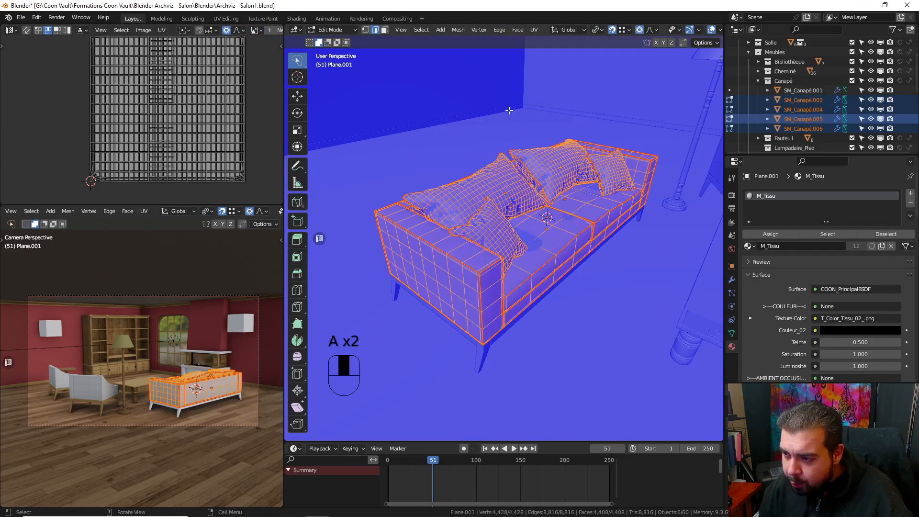
key(i)
key(u)
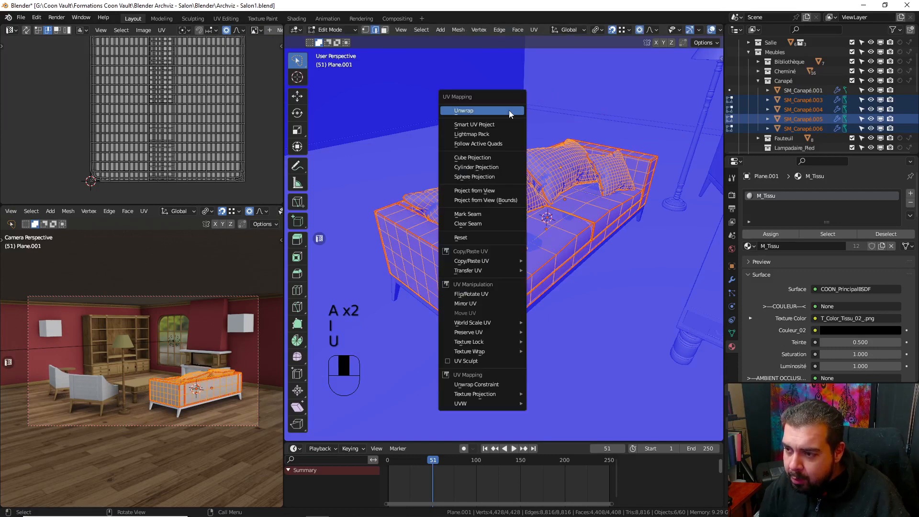
click(510, 110)
scroll(206, 134, up, 4)
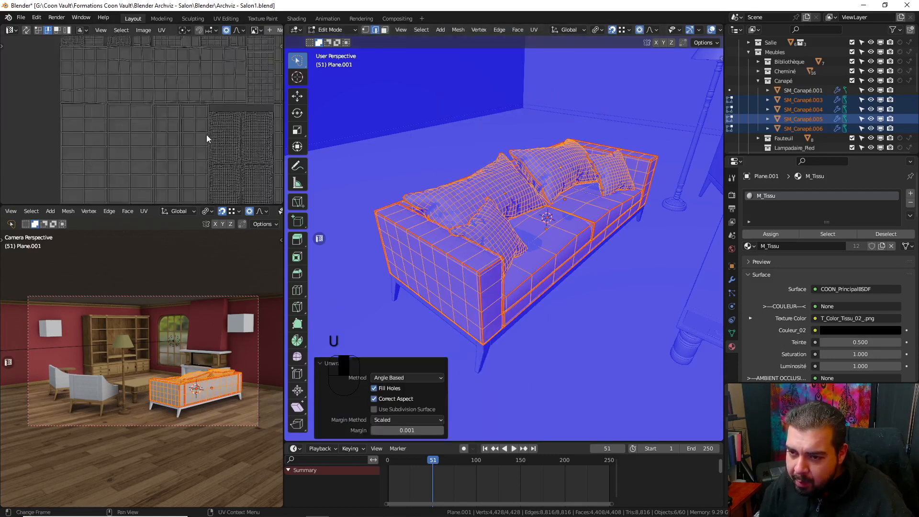
- Try to straighten the UV islands of the sofa's small cushions all at once
key(a)
key(a)
middle_drag(239, 141, 152, 135)
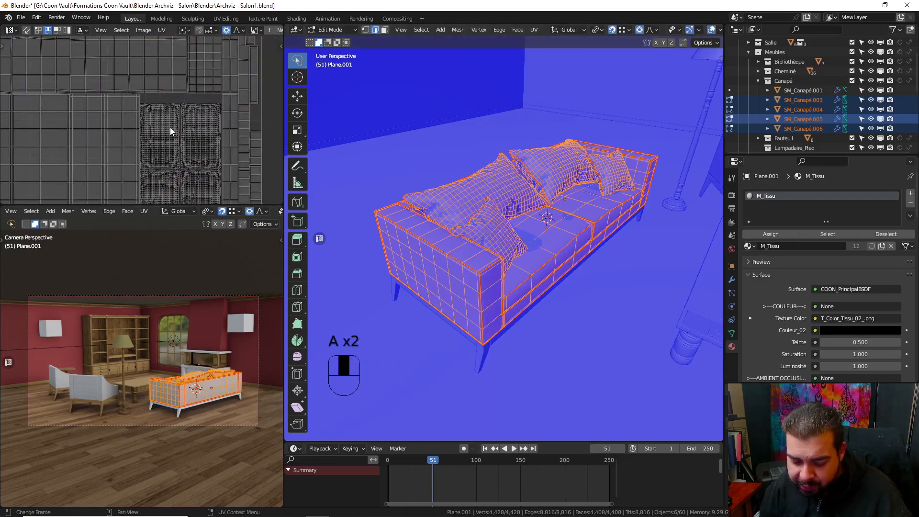
key(l)
key(l)
key(l)
scroll(208, 182, down, 3)
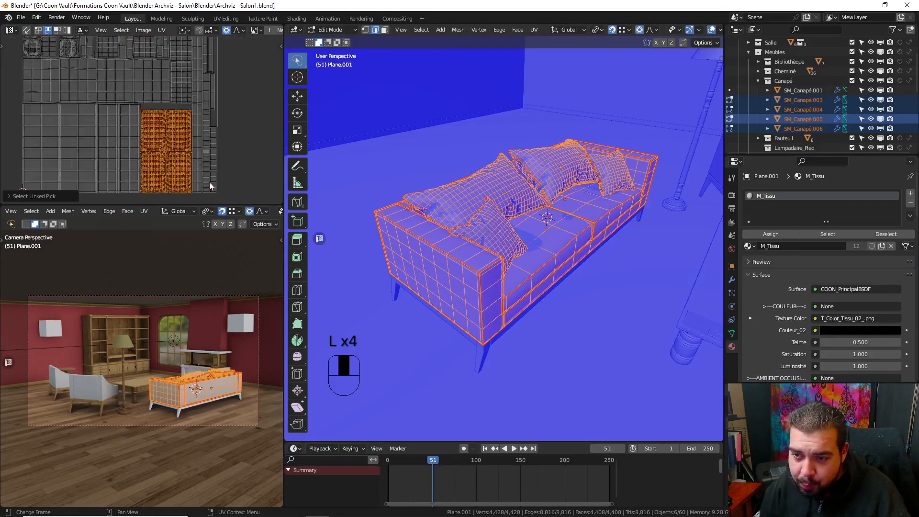
mouse_move(193, 124)
middle_down()
mouse_move(219, 174)
mouse_move(191, 128)
middle_up()
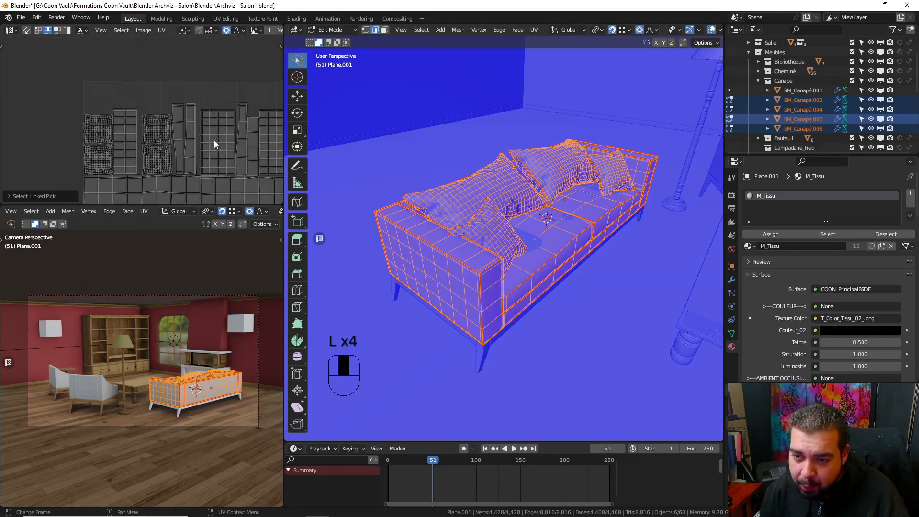
scroll(214, 139, up, 4)
middle_drag(166, 175, 169, 125)
key(l)
key(l)
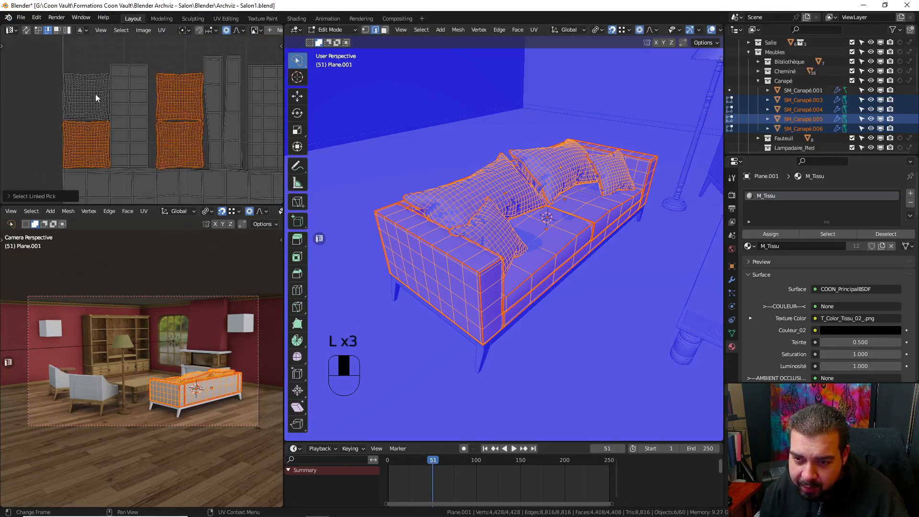
key(q)
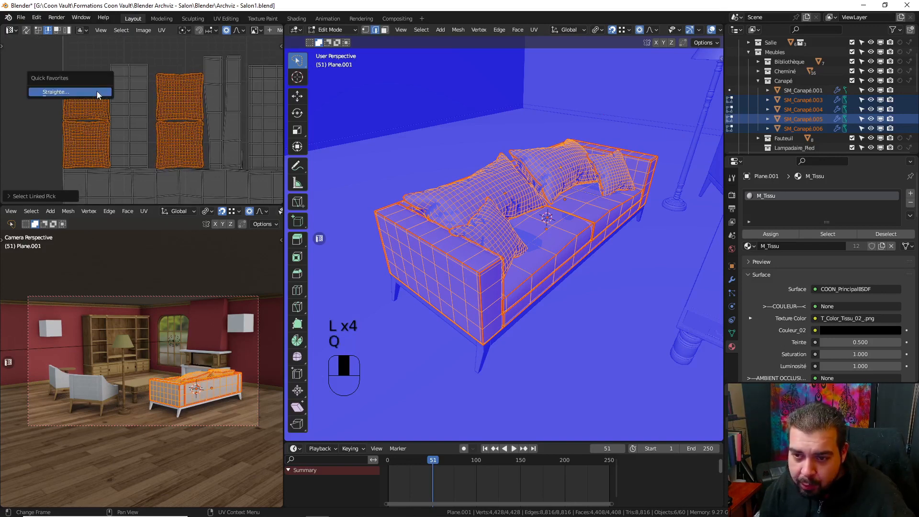
click(97, 91)
key(ctrl+z)
key(a)
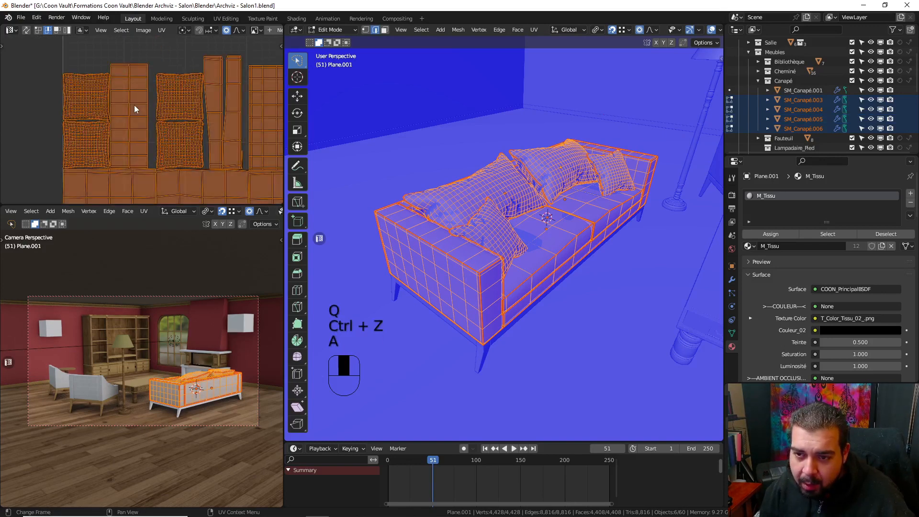
key(a)
- Try to straighten a single small cushion UV island on its own
shift+middle_drag(93, 90, 154, 139)
scroll(154, 139, up, 3)
scroll(138, 133, up, 3)
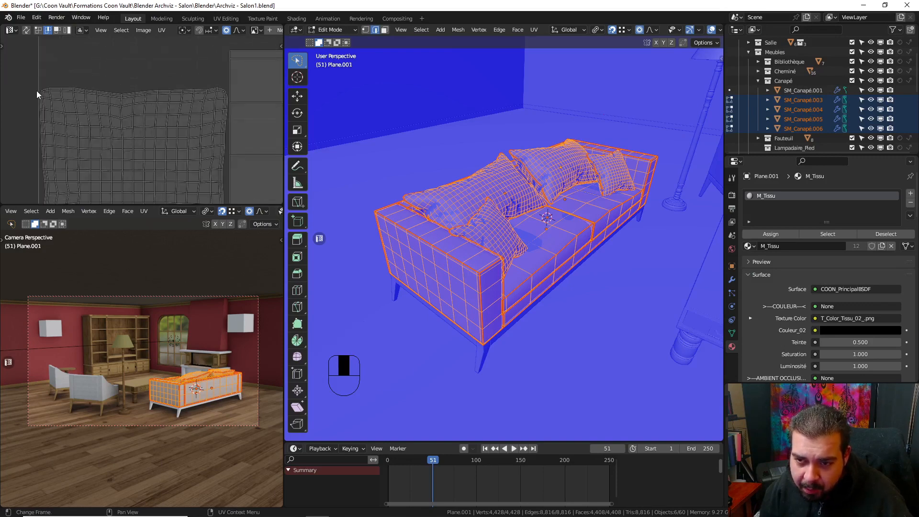
key(l)
key(q)
click(101, 120)
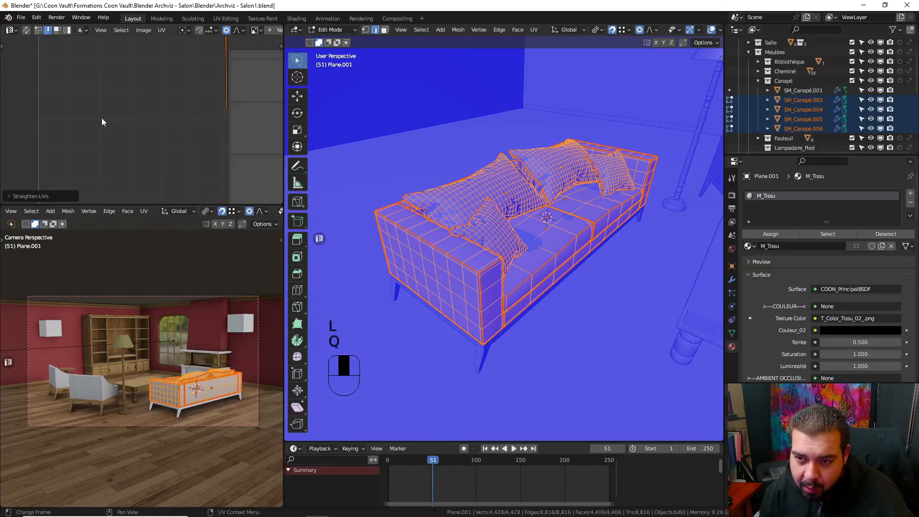
key(ctrl+z)
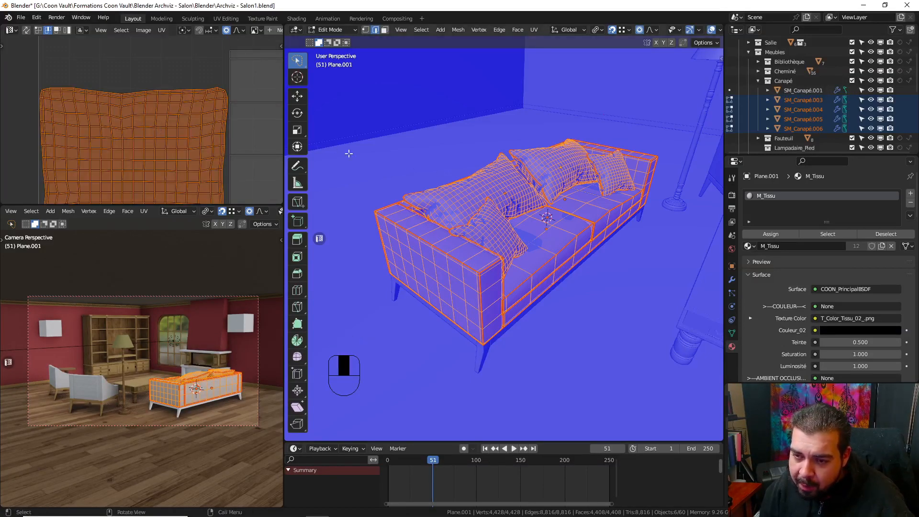
- Mark the short diagonal edge at the upper-left corner of the first small cushion's UV island as a seam
scroll(193, 126, down, 4)
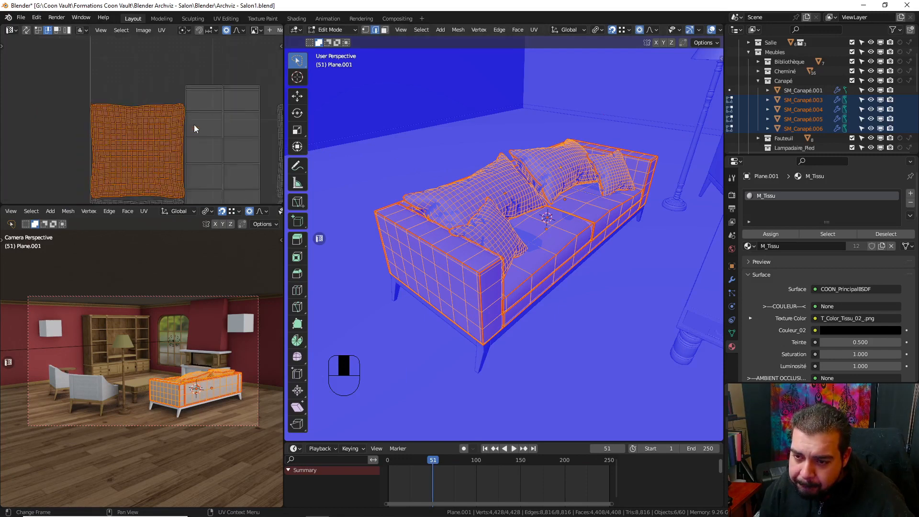
shift+middle_drag(238, 133, 171, 101)
shift+middle_drag(232, 128, 182, 92)
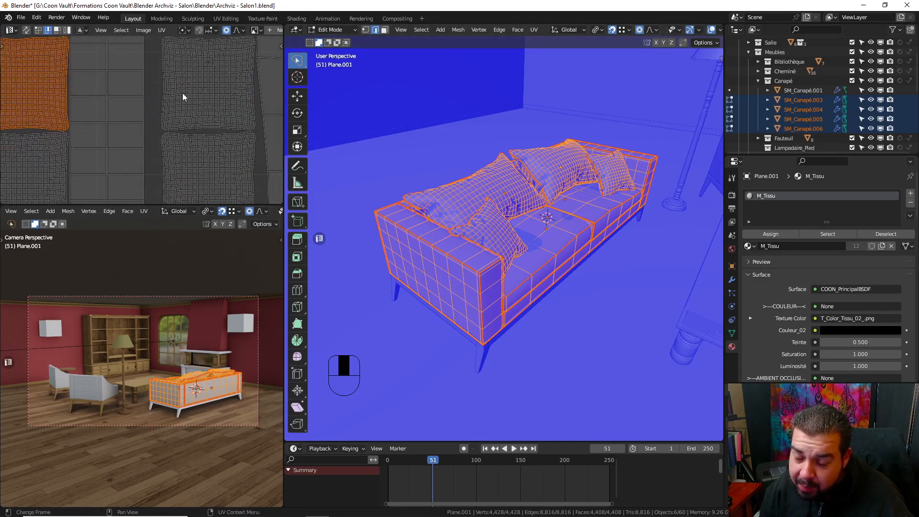
scroll(208, 116, down, 2)
shift+middle_drag(236, 126, 195, 100)
scroll(115, 94, up, 1)
shift+middle_drag(103, 91, 208, 121)
scroll(208, 121, up, 1)
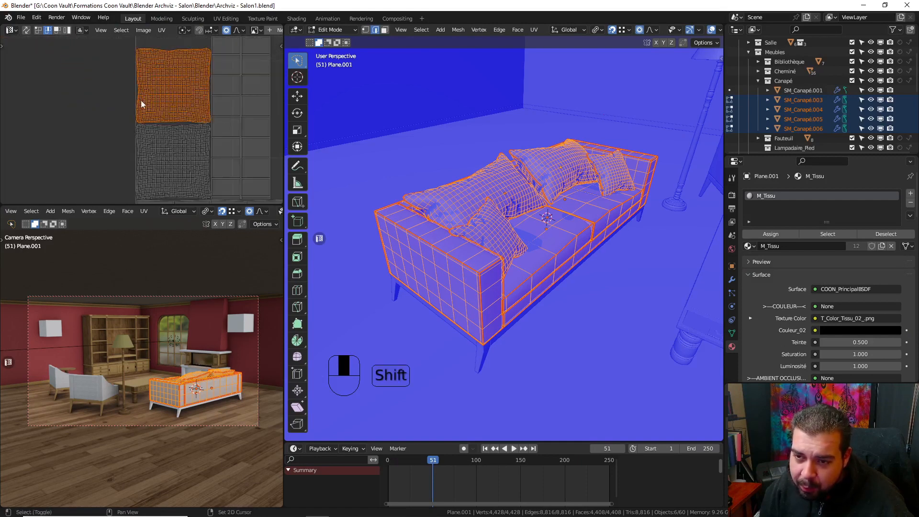
scroll(162, 146, up, 3)
shift+middle_drag(168, 150, 99, 91)
scroll(164, 125, up, 6)
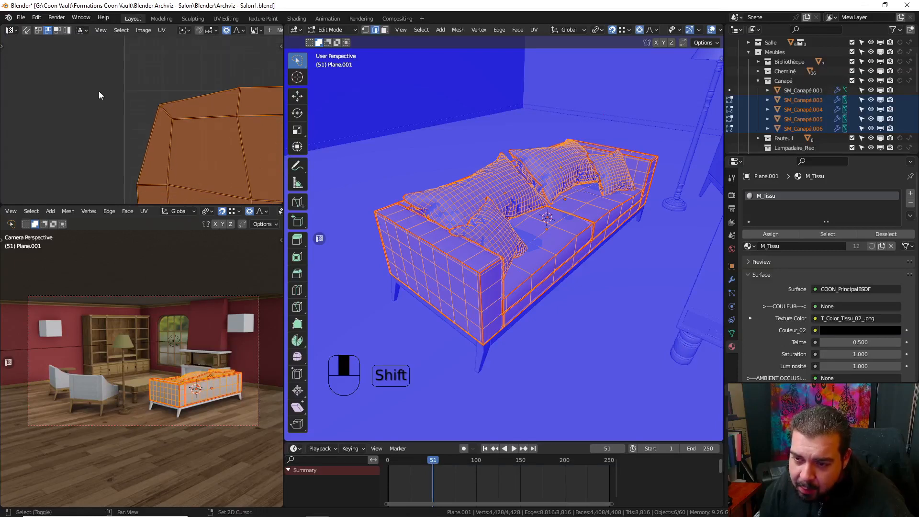
click(171, 114)
key(q)
click(171, 113)
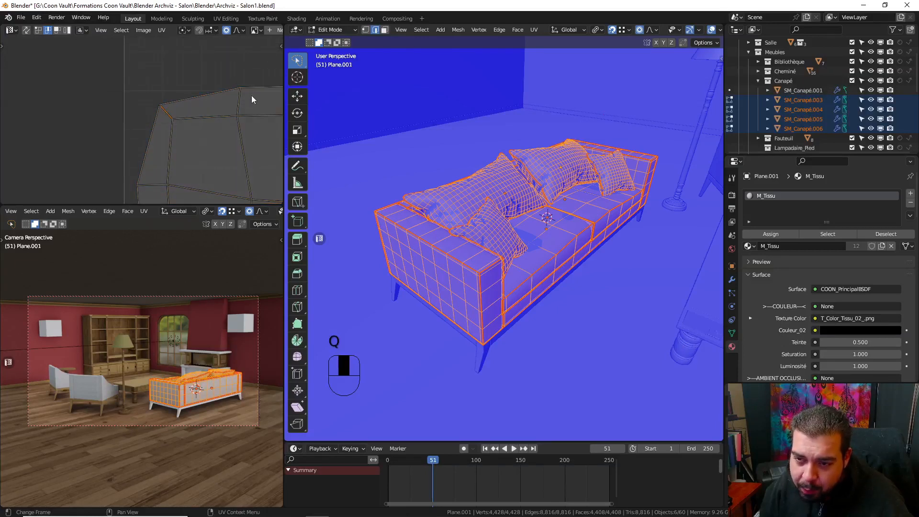
key(ctrl+e)
click(194, 101)
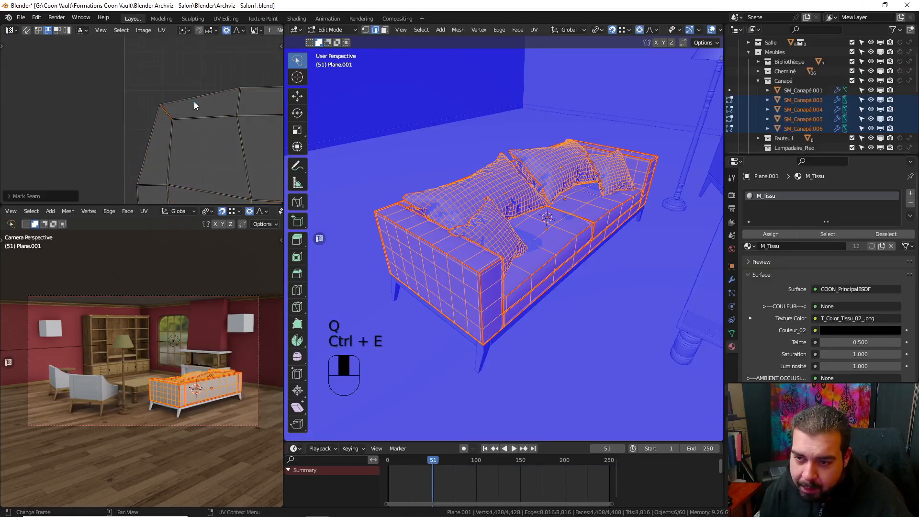
- Mark the diagonal edge at the lower-left corner of the same cushion UV island as a seam
scroll(205, 168, down, 2)
shift+middle_drag(206, 167, 198, 59)
shift+middle_drag(193, 283, 194, 147)
scroll(184, 408, down, 4)
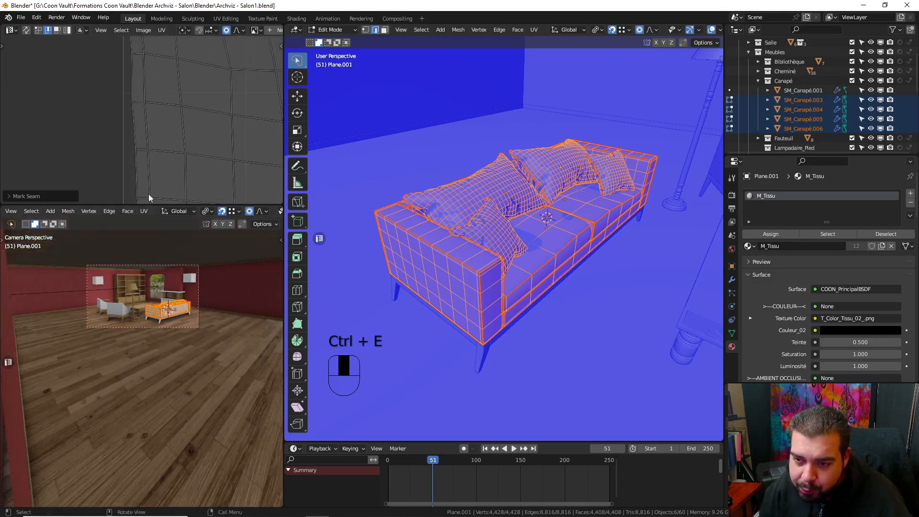
shift+middle_drag(176, 198, 190, 138)
click(196, 124)
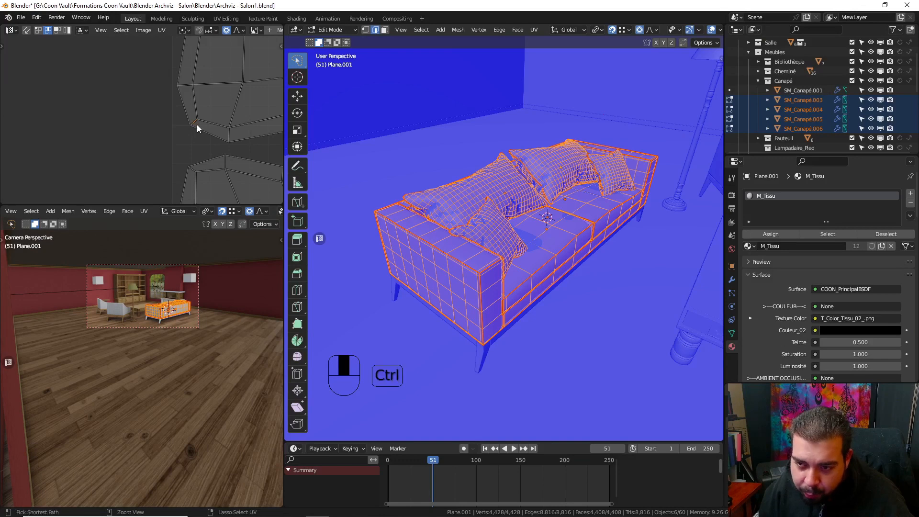
key(ctrl+e)
click(197, 125)
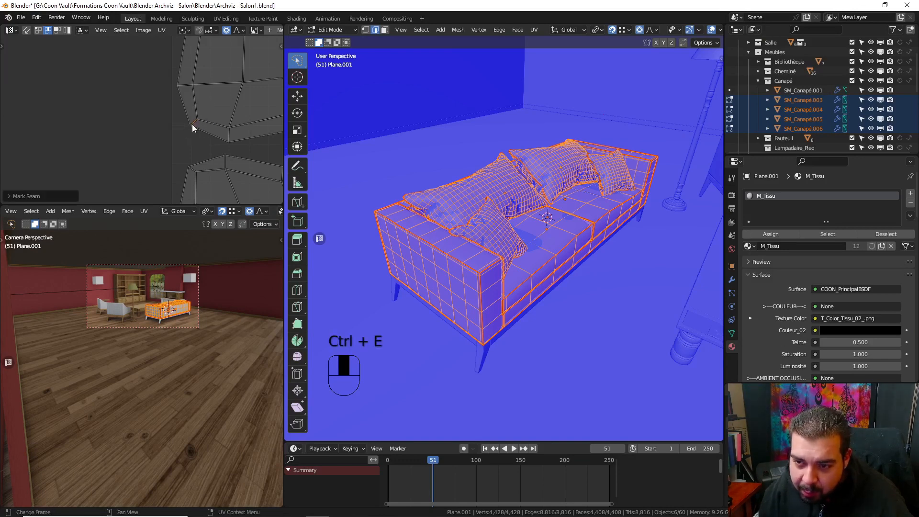
- Mark the diagonal edge at the lower-right corner of the cushion UV island as a seam
shift+middle_drag(226, 95, 71, 125)
scroll(162, 122, down, 2)
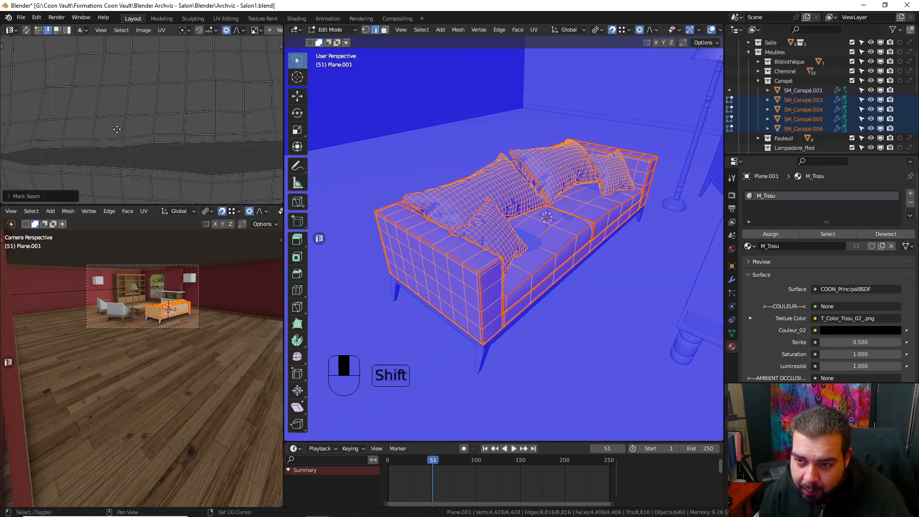
shift+middle_drag(235, 113, 214, 115)
scroll(213, 115, up, 3)
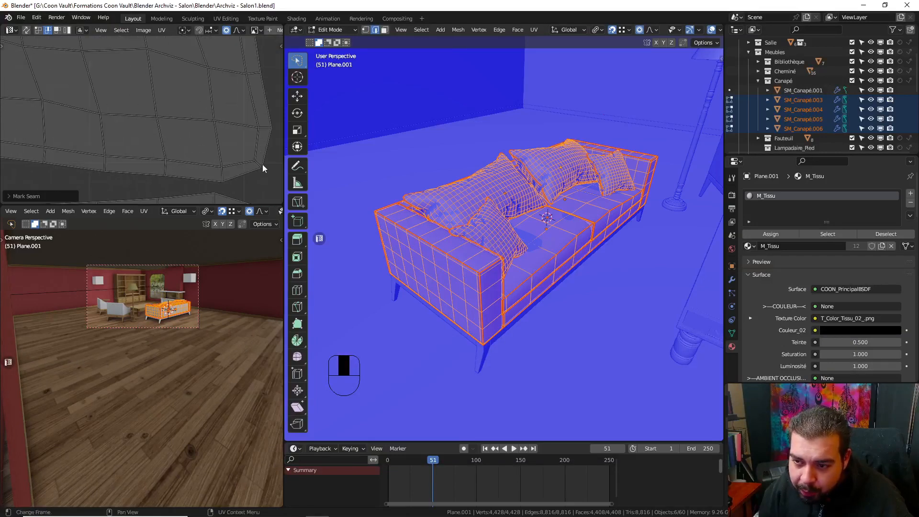
click(261, 167)
key(ctrl+e)
click(257, 165)
- Mark the diagonal edge at the upper-right corner of the cushion UV island as a seam
shift+middle_drag(248, 99, 205, 120)
scroll(235, 106, down, 4)
click(203, 131)
key(ctrl+e)
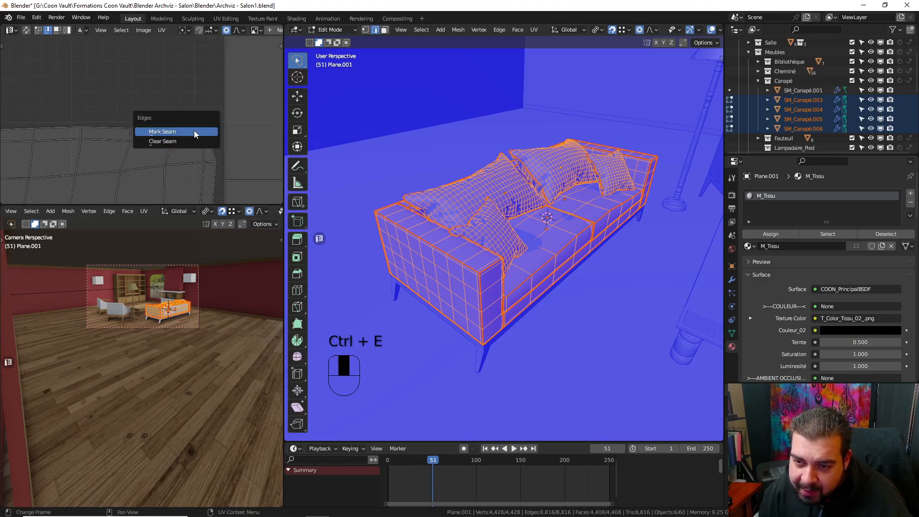
click(194, 131)
- Select the whole cushion UV island and unwrap it again with its corner seams
key(l)
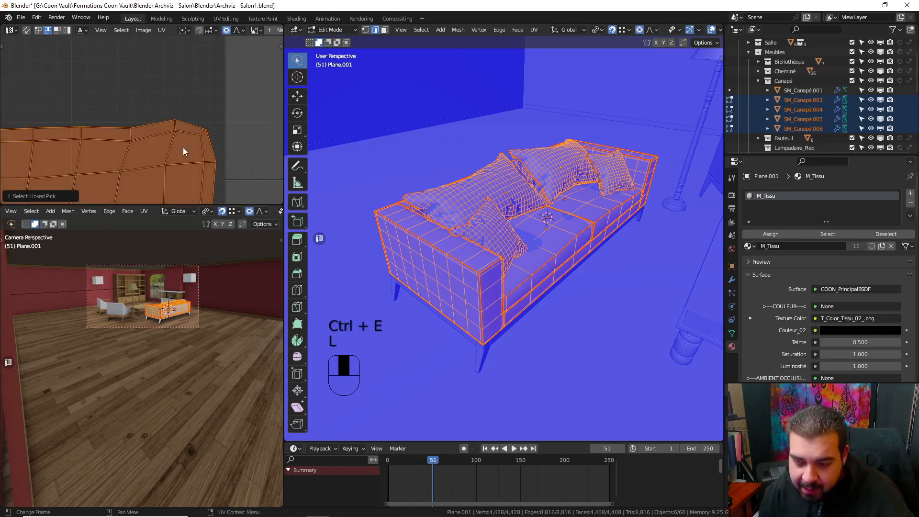
key(u)
click(183, 148)
scroll(184, 148, up, 3)
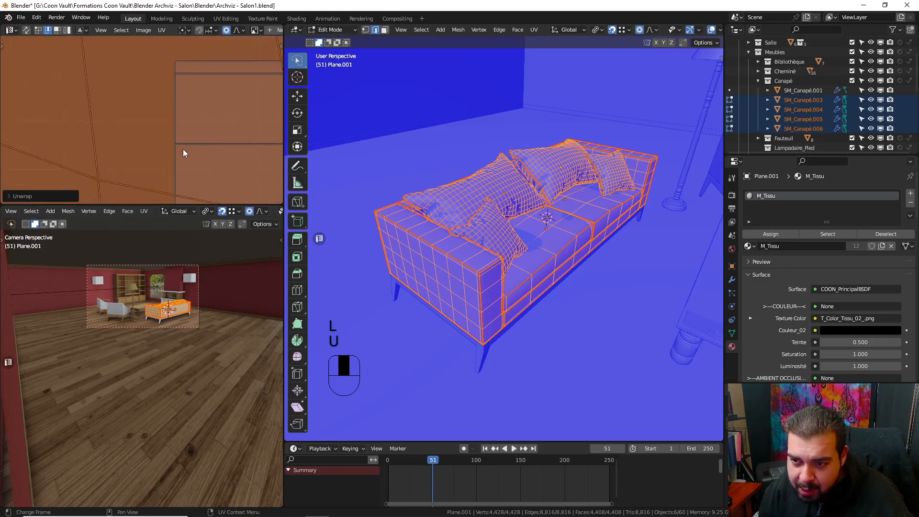
scroll(147, 95, down, 3)
- Straighten the re-unwrapped cushion UVs into a regular grid with Straighten UVs
key(q)
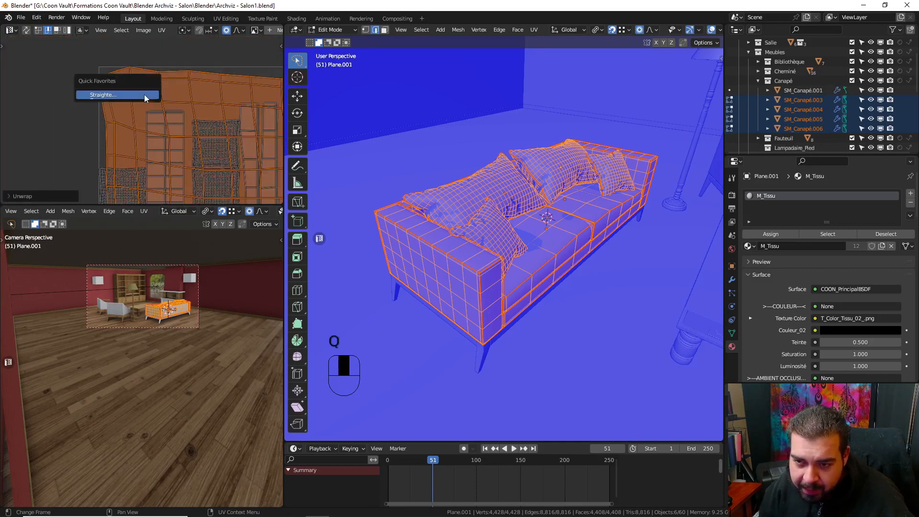
click(126, 93)
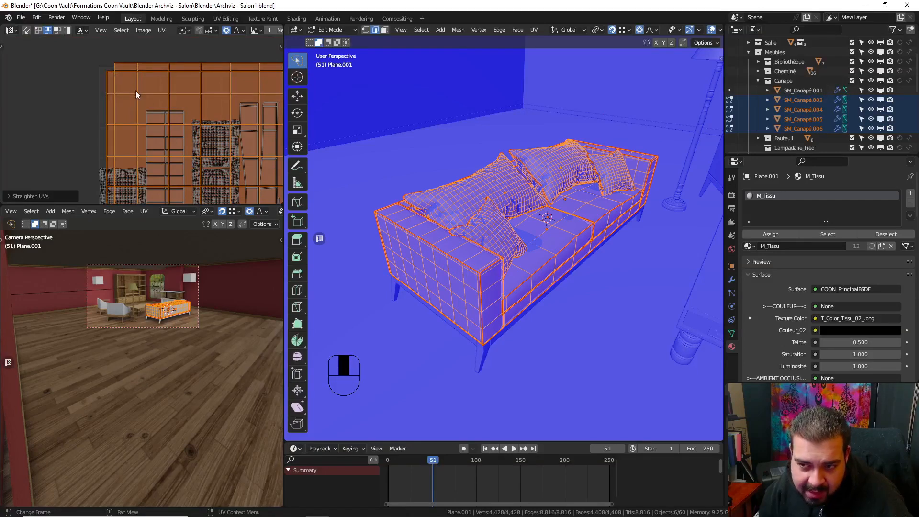
key(Tab)
key(Tab)
scroll(182, 126, down, 3)
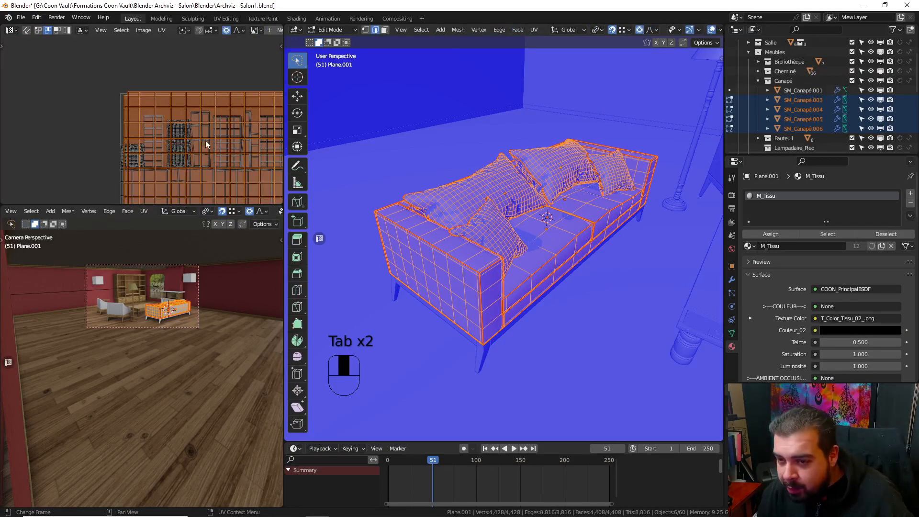
- Examine how the UVs of the sofa parts and cushions are laid out together, in the full scene and isolated
key(Tab)
key(Tab)
key(Tab)
key(Tab)
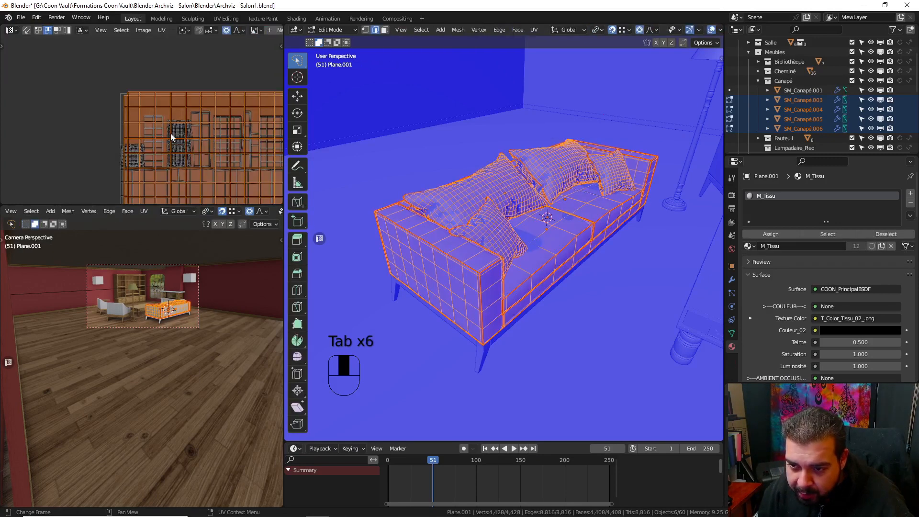
key(a)
key(a)
key(a)
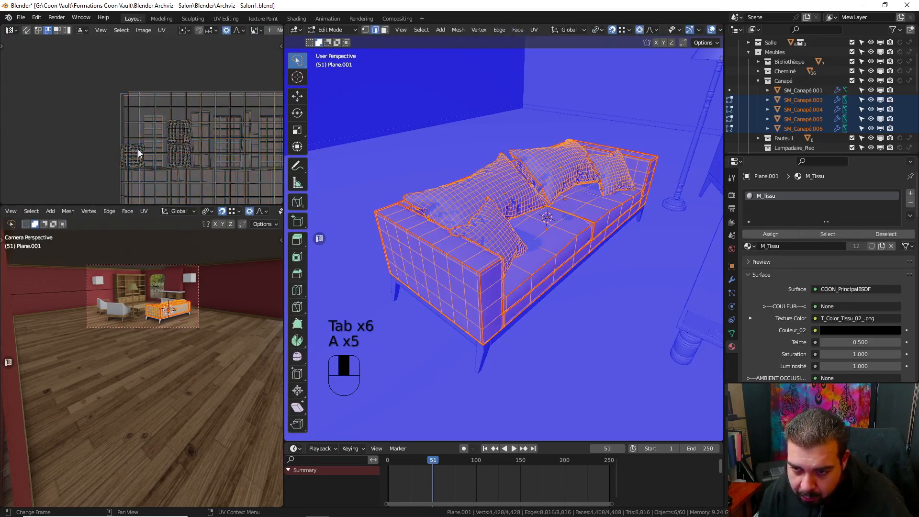
shift+middle_drag(138, 150, 160, 137)
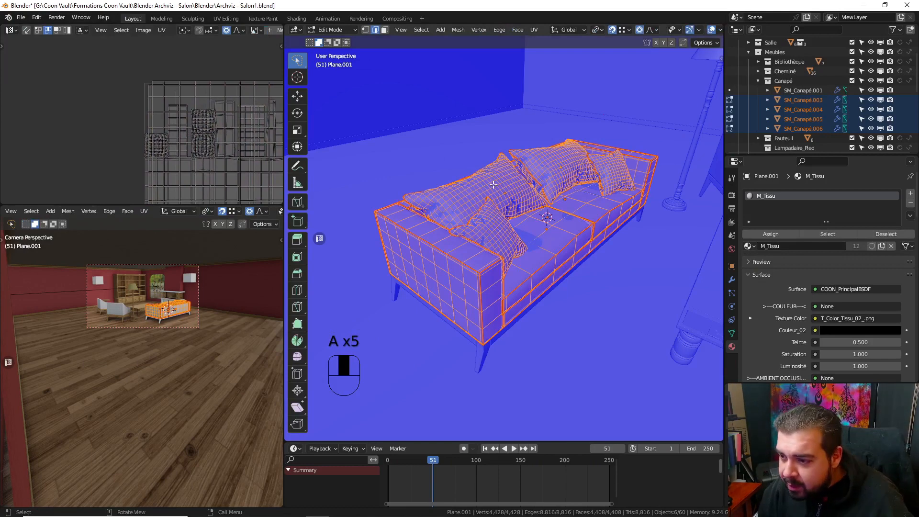
key(KP_Divide)
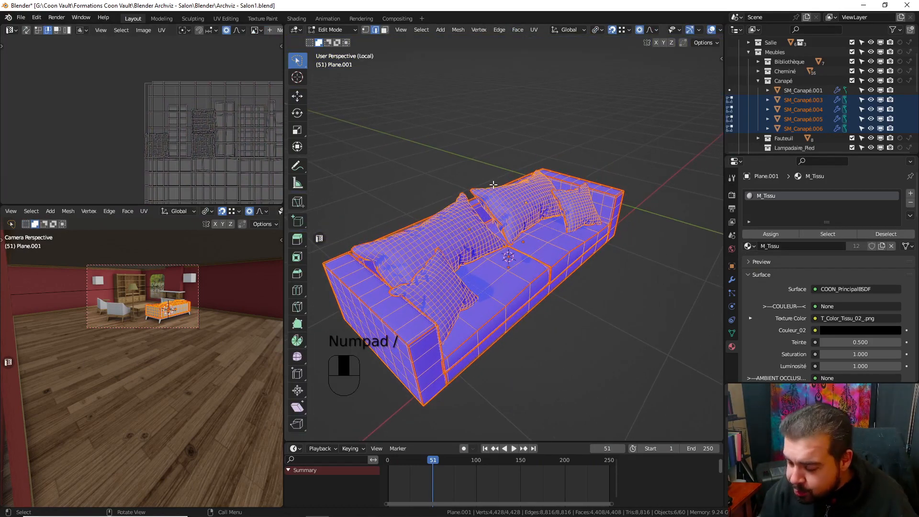
key(Tab)
key(KP_Divide)
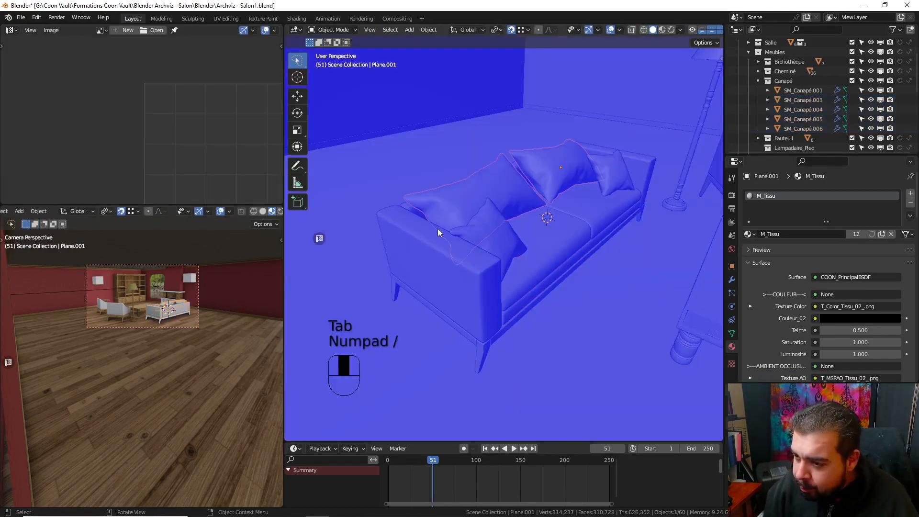
- Isolate the two large back cushions and open their mesh for edge editing with nothing selected
key(KP_Divide)
middle_drag(426, 217, 500, 253)
key(Tab)
scroll(501, 254, up, 3)
key(a)
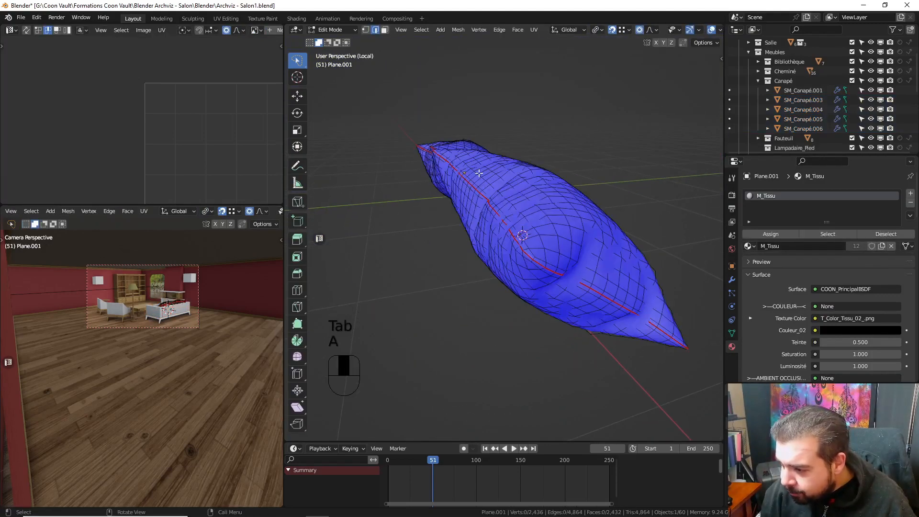
click(375, 33)
scroll(532, 299, up, 4)
mouse_move(532, 300)
shift+middle_down()
mouse_move(544, 303)
mouse_move(529, 293)
shift+middle_up()
ctrl+middle_drag(529, 293, 516, 279)
scroll(516, 279, down, 3)
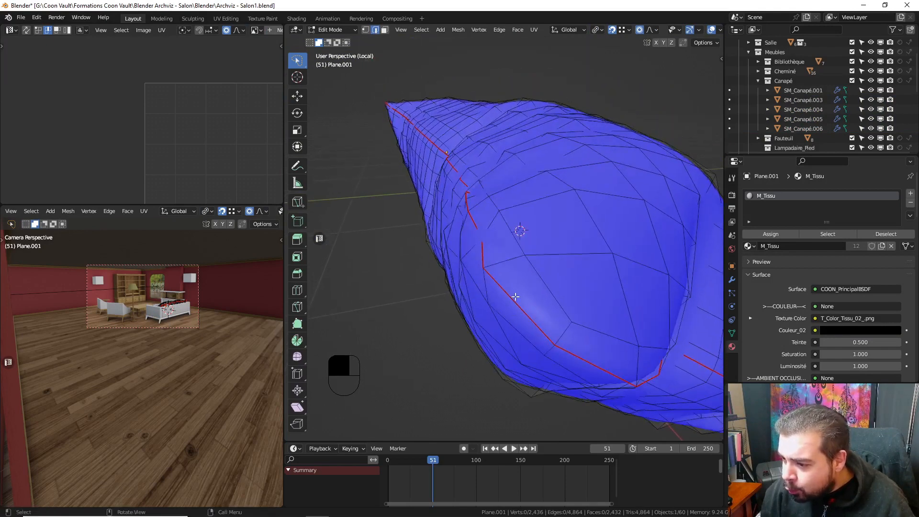
scroll(517, 300, down, 2)
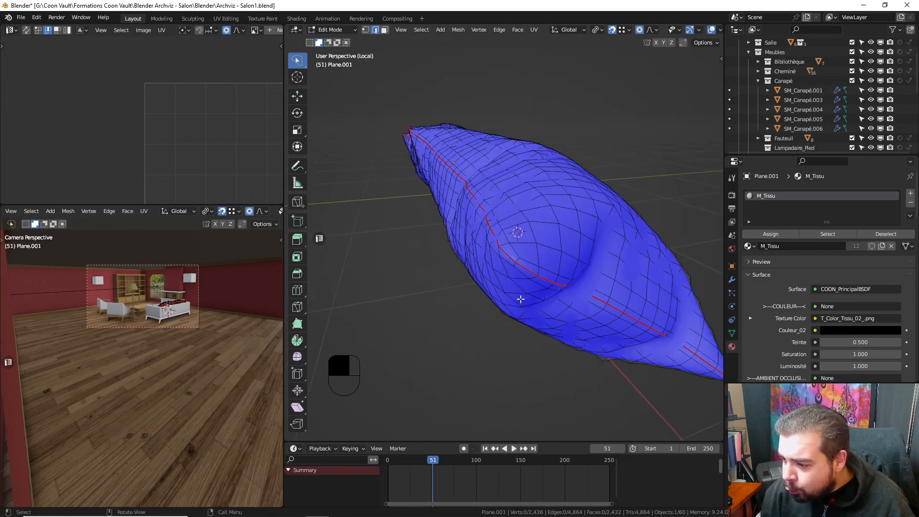
- Try selecting the large cushions' sharp edges with the sharpness set to 45°
click(421, 29)
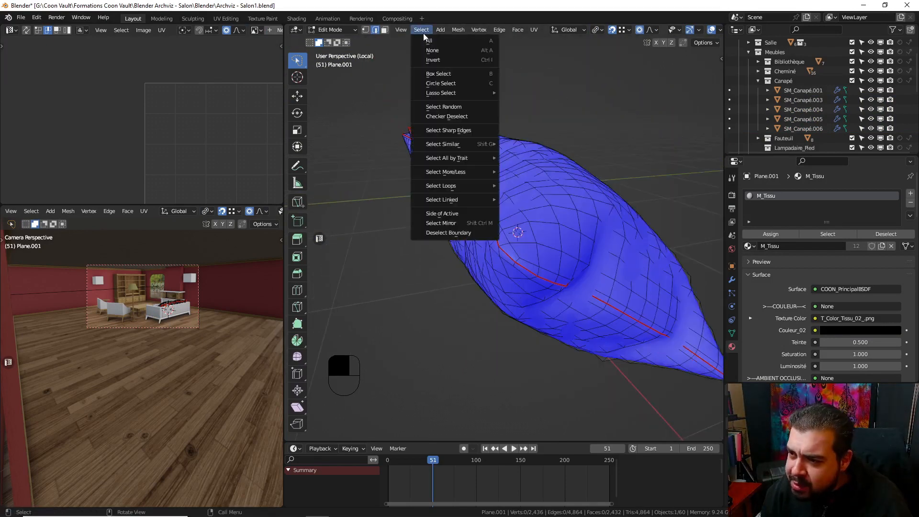
click(457, 129)
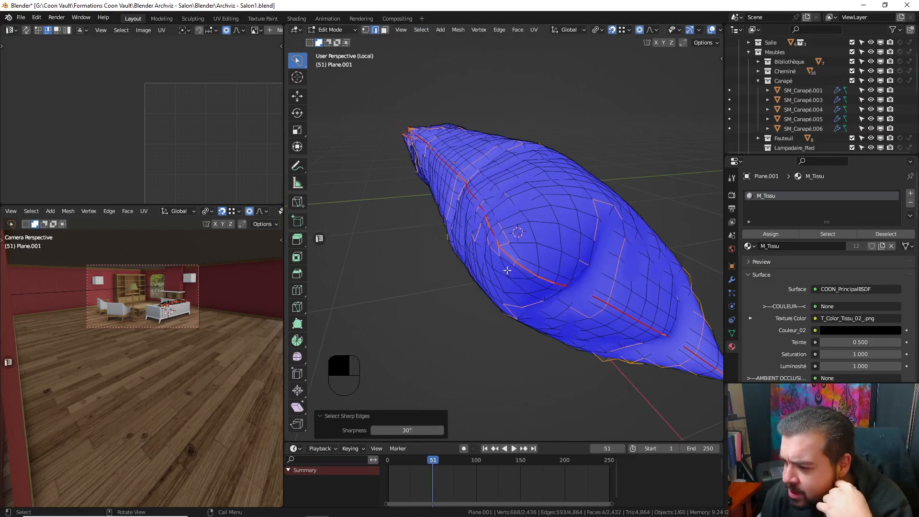
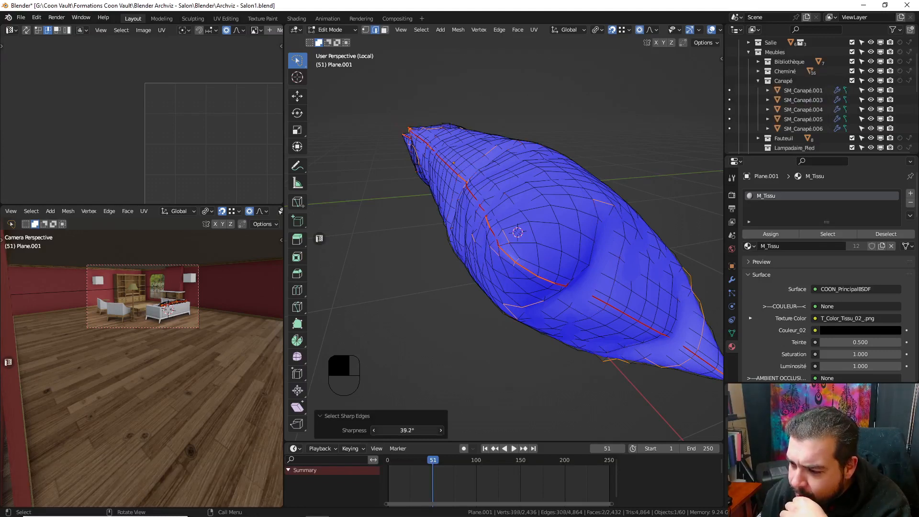
text(45)
key(Return)
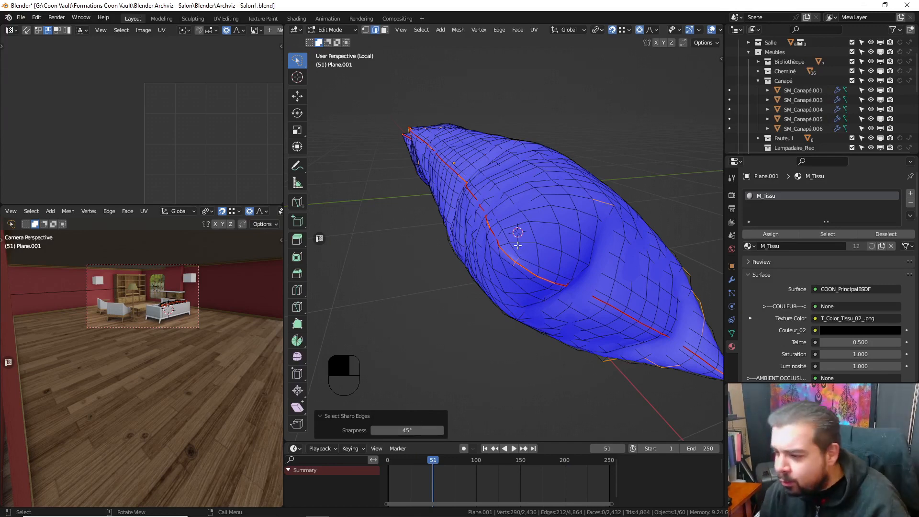
- Mark the short edge loops crossing the border of the first large cushion as seams
alt+shift+click(517, 259)
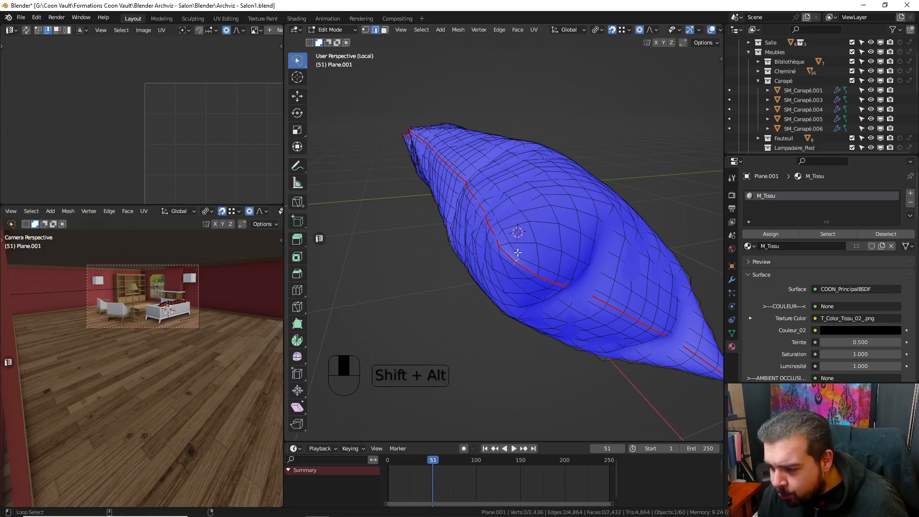
middle_drag(518, 253, 588, 262)
alt+shift+click(642, 236)
middle_drag(642, 236, 509, 254)
alt+shift+click(524, 187)
alt+shift+click(494, 211)
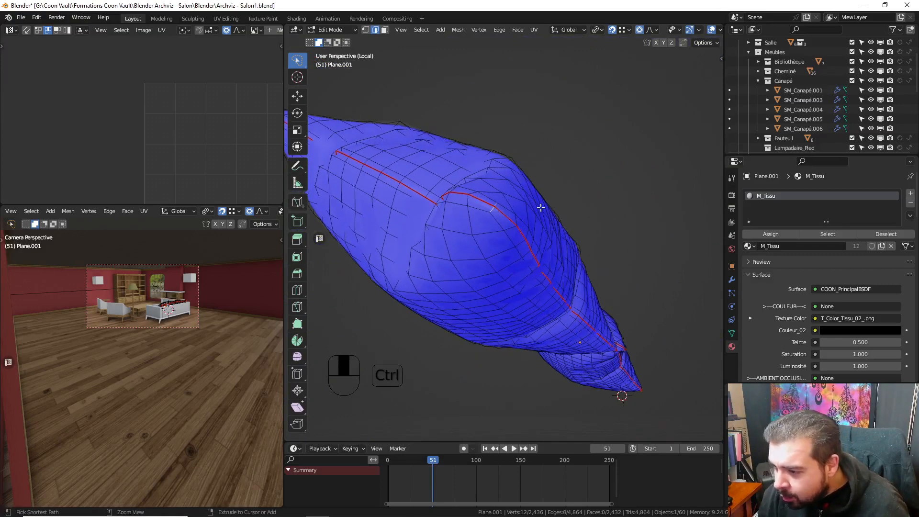
key(ctrl+e)
click(510, 213)
- Mark the matching short edge loops crossing the border of the second large cushion as seams
scroll(603, 247, down, 3)
scroll(602, 247, down, 4)
middle_drag(603, 246, 419, 285)
scroll(499, 275, up, 8)
alt+shift+click(410, 206)
middle_drag(410, 206, 533, 234)
alt+shift+click(514, 261)
key(ctrl+e)
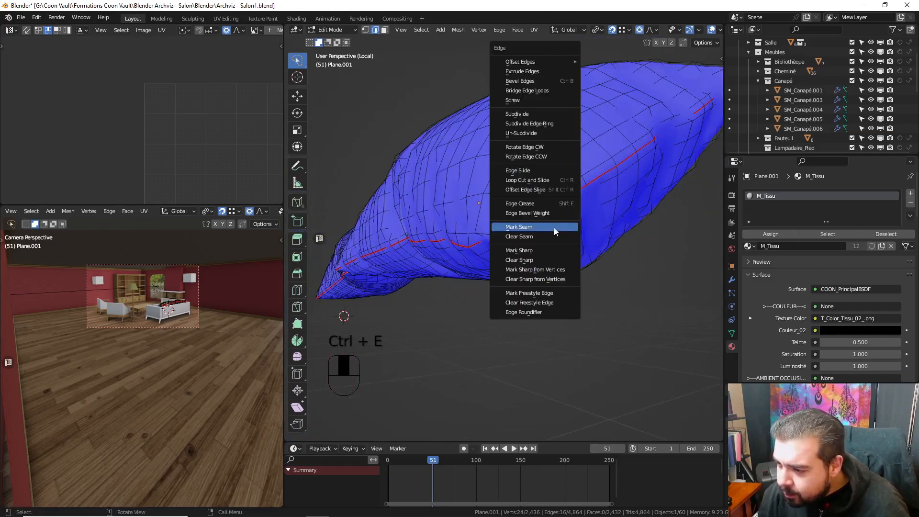
- Unwrap the whole mesh of the large cushions and straighten the resulting islands with Straighten UVs
key(a)
key(a)
click(549, 166)
key(u)
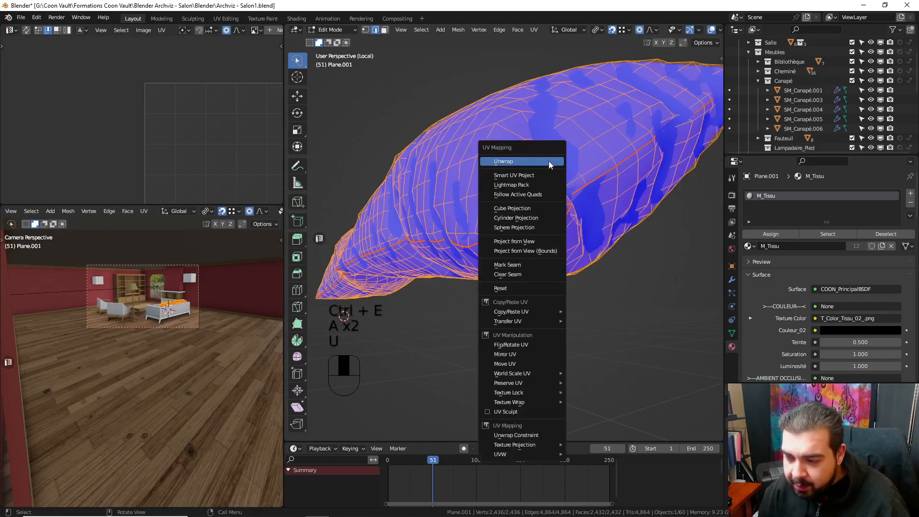
click(548, 161)
key(a)
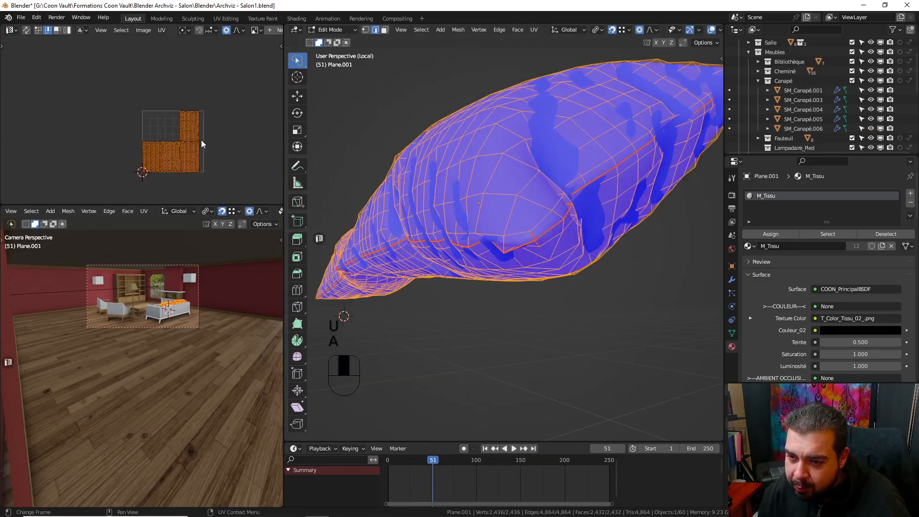
key(q)
click(201, 140)
scroll(213, 142, up, 4)
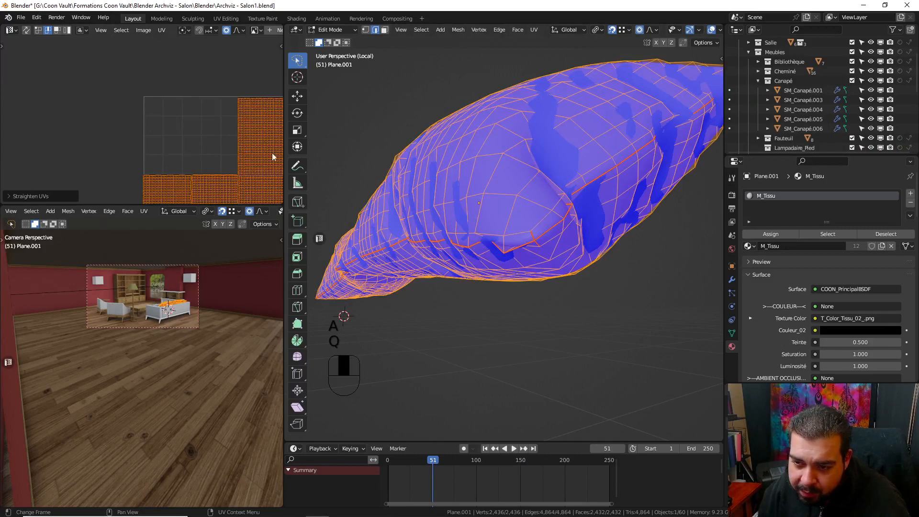
- Leave the large cushions, isolate the two small cushions and open their mesh for editing with nothing selected
key(Tab)
key(KP_Divide)
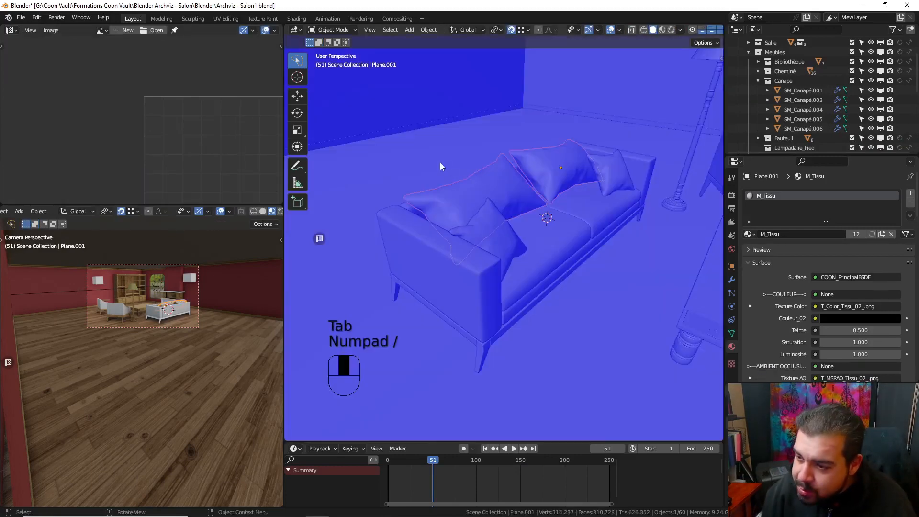
click(492, 223)
key(KP_Divide)
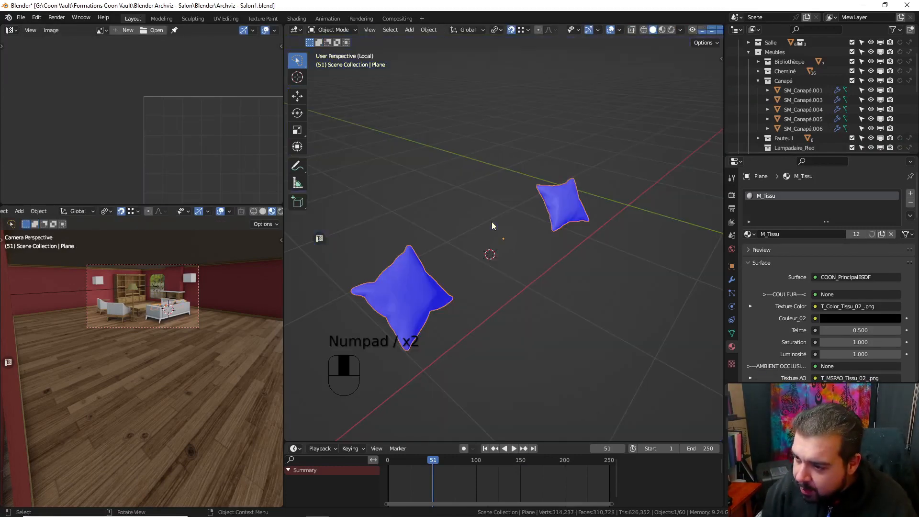
key(Tab)
key(a)
shift+middle_drag(426, 245, 490, 231)
scroll(544, 269, up, 7)
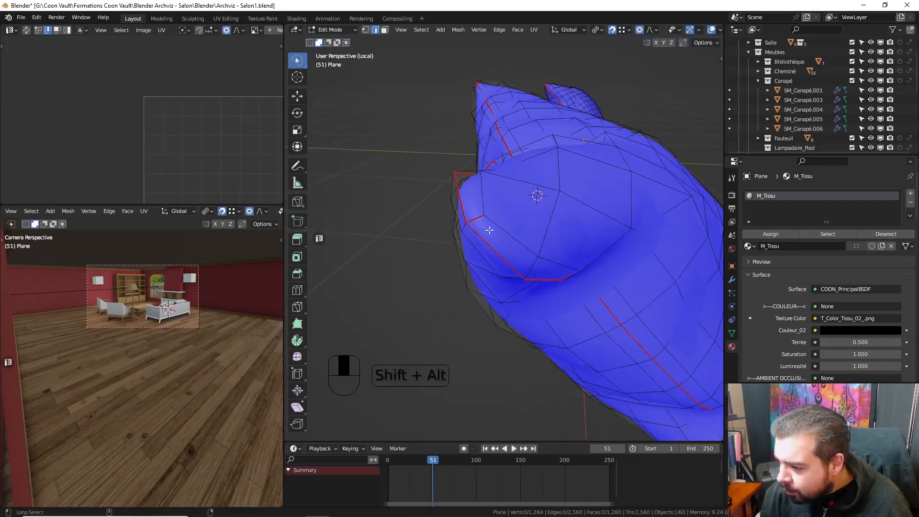
- Mark the short edge loops crossing the border on each side of the first small cushion as seams
middle_drag(554, 257, 579, 218)
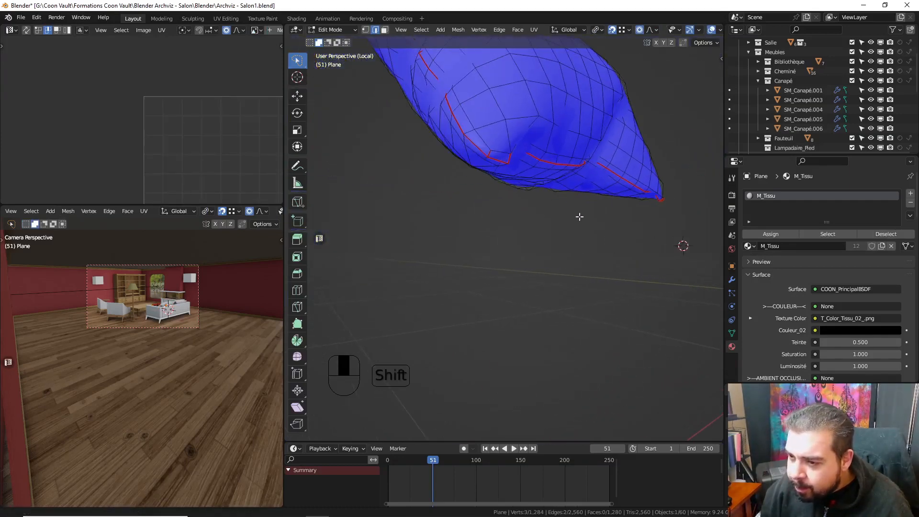
alt+shift+click(490, 158)
alt+shift+click(501, 156)
scroll(501, 156, down, 4)
middle_drag(501, 156, 433, 180)
shift+middle_drag(434, 179, 540, 201)
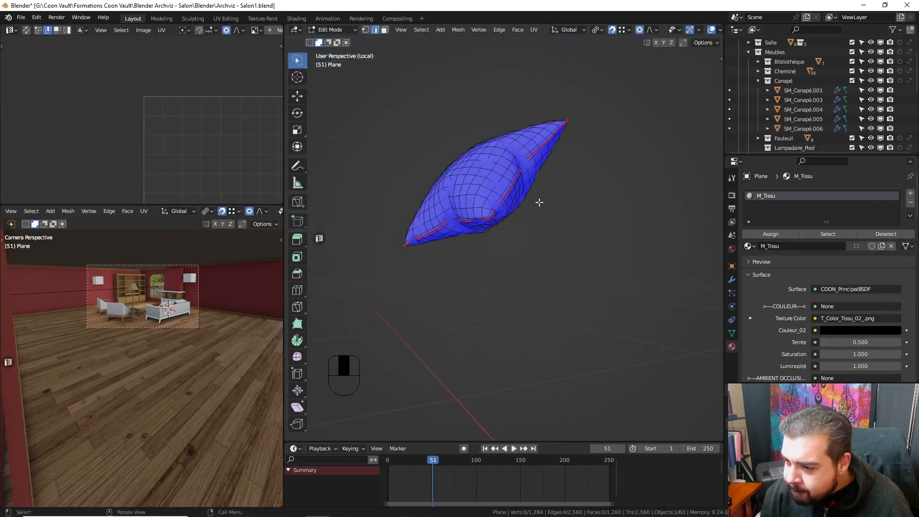
scroll(455, 206, up, 4)
alt+shift+click(458, 168)
middle_drag(628, 119, 519, 249)
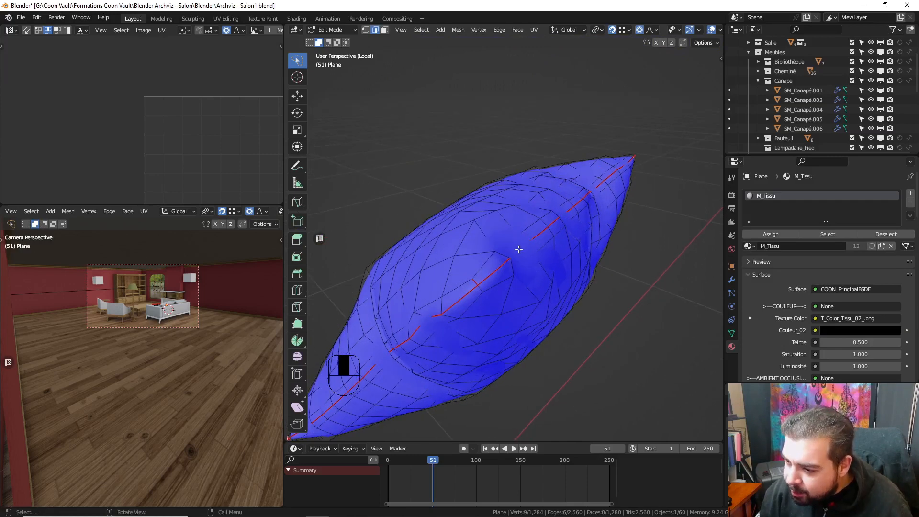
alt+shift+click(506, 273)
key(ctrl+e)
click(526, 271)
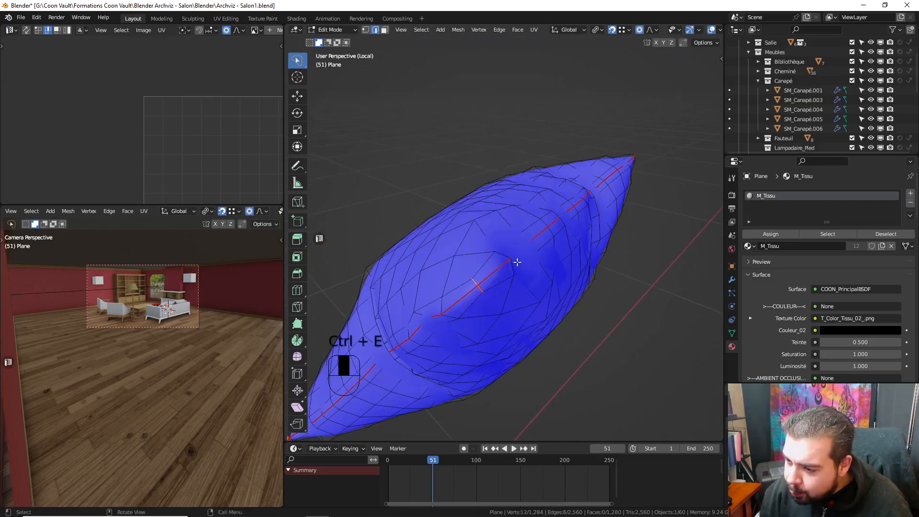
- Mark the short edge loops crossing the border of the second small cushion as seams
scroll(517, 263, down, 5)
middle_drag(556, 249, 570, 168)
middle_drag(570, 168, 603, 238)
key(KP_Decimal)
alt+shift+click(530, 338)
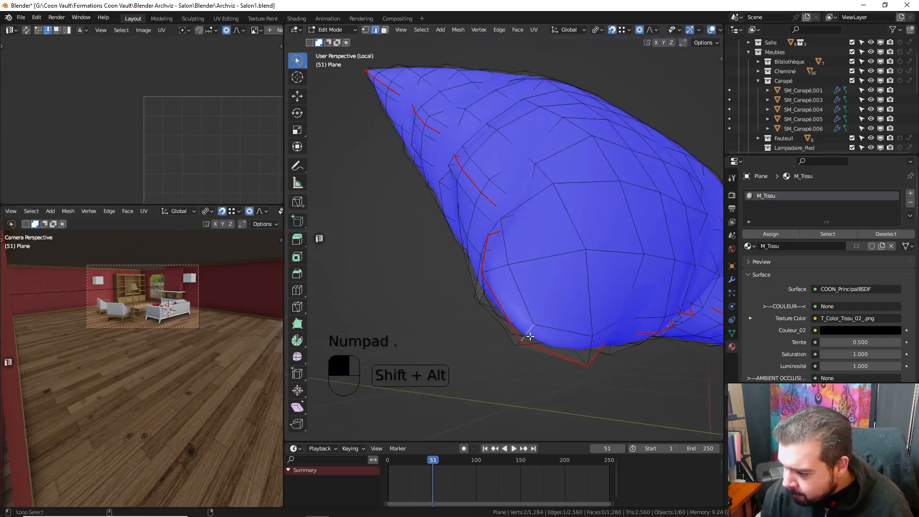
middle_drag(531, 338, 579, 288)
scroll(579, 287, up, 3)
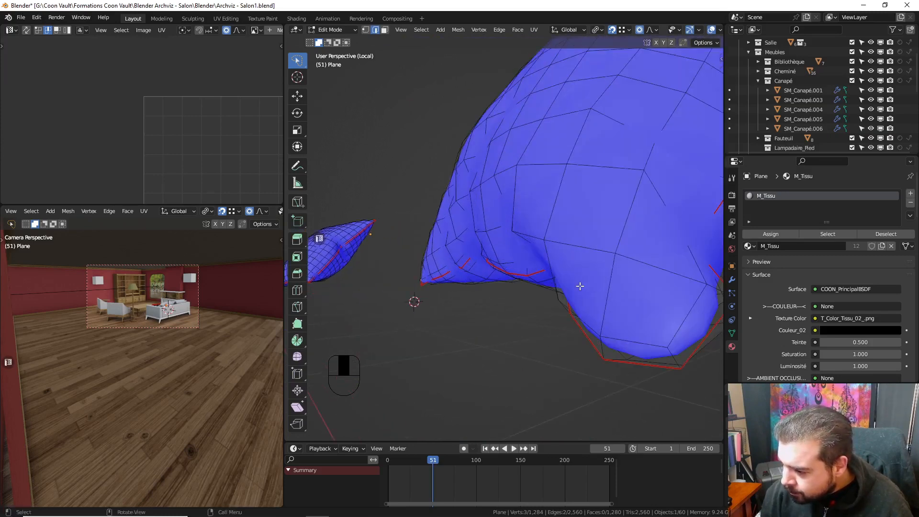
middle_drag(715, 317, 594, 314)
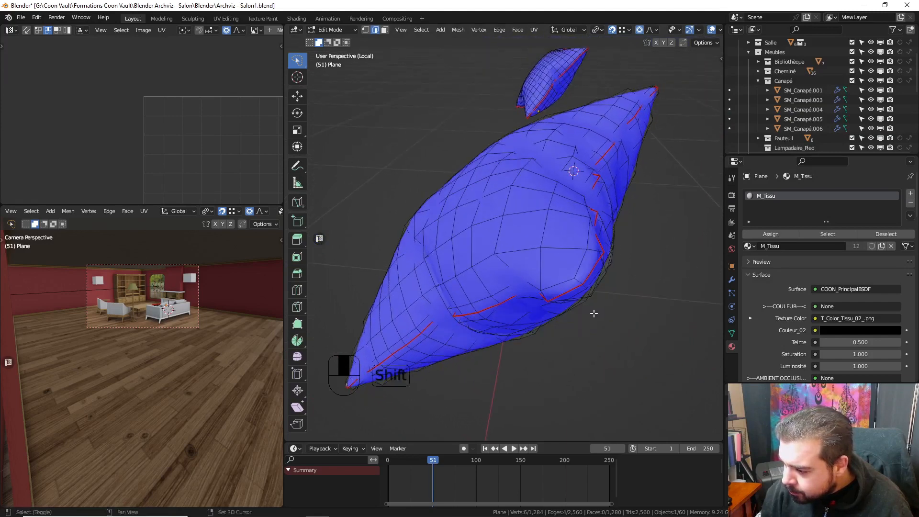
alt+shift+click(581, 283)
middle_drag(581, 283, 460, 247)
key(ctrl+e)
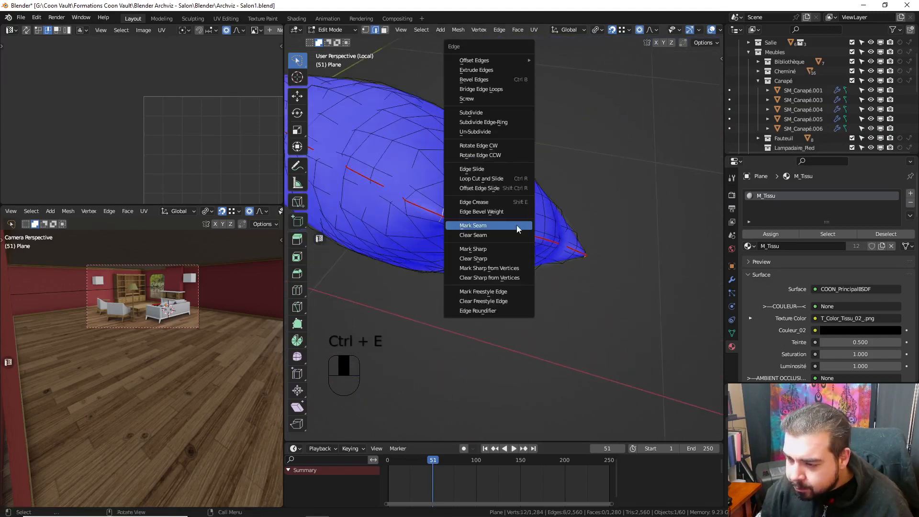
- Unwrap the whole mesh of the small cushions, straighten the islands with Straighten UVs, and return to Object Mode
key(a)
key(a)
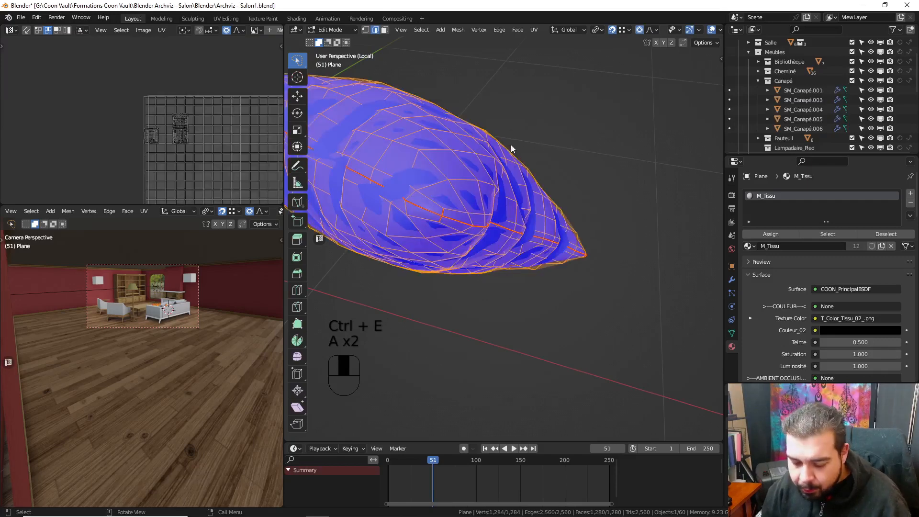
key(u)
key(a)
key(q)
click(228, 148)
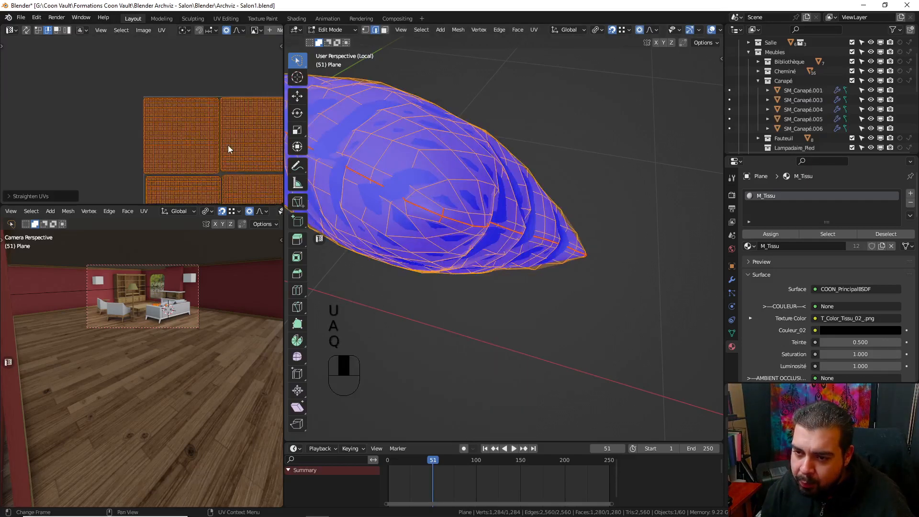
key(a)
key(a)
key(Tab)
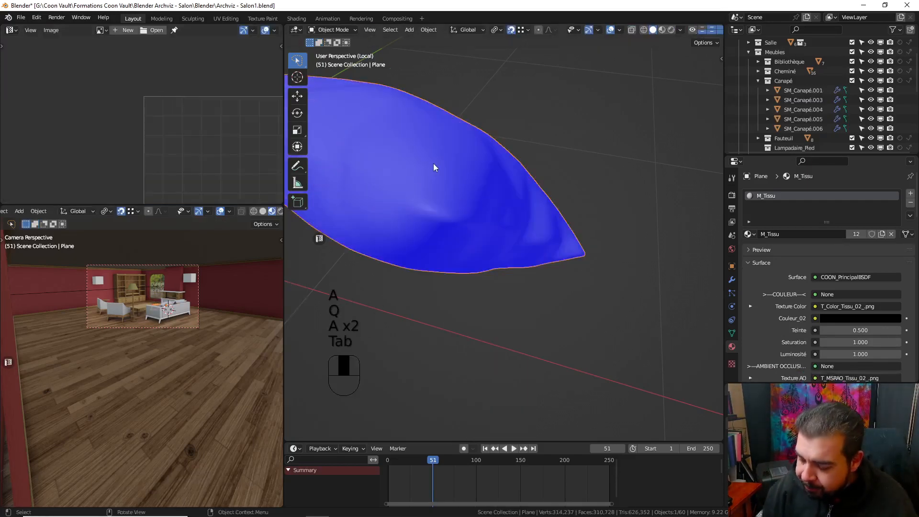
- Edit the large and small cushions together, average the scale of all their UV islands and pack them
key(KP_Divide)
shift+click(509, 195)
key(Tab)
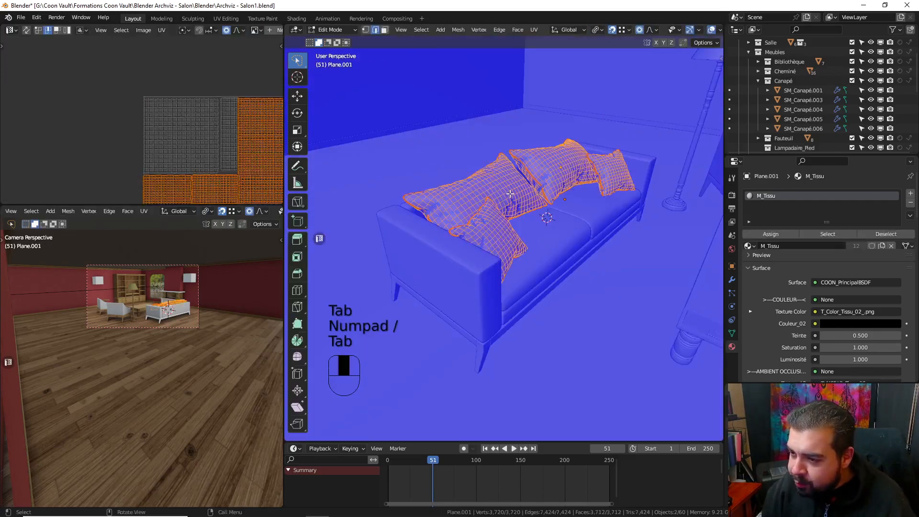
key(a)
key(a)
key(a)
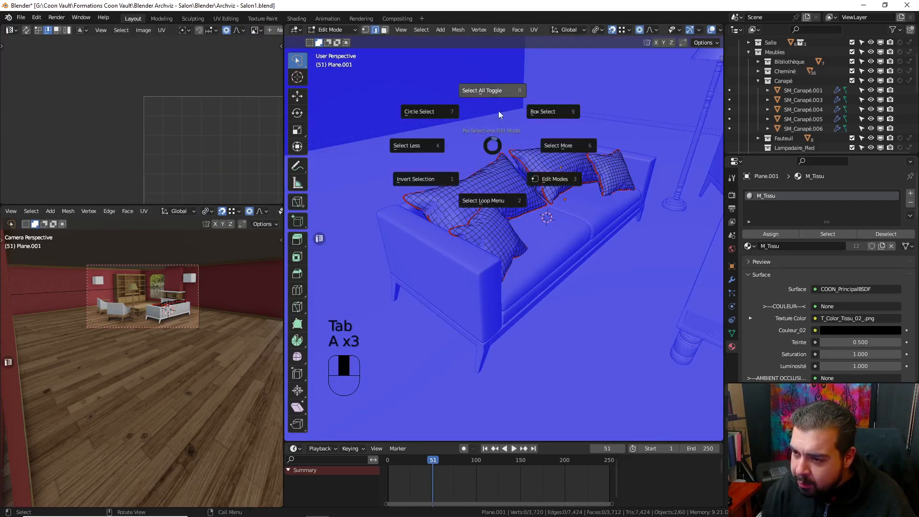
click(500, 115)
key(a)
key(a)
key(a)
key(ctrl+a)
key(ctrl+p)
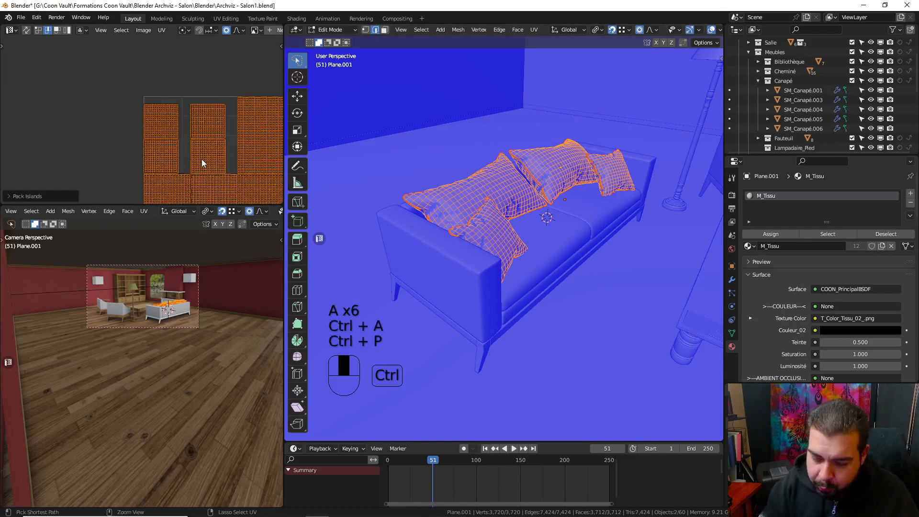
- Straighten the cushions' UV islands again, average their scale, pack them, and return to Object Mode
key(q)
click(202, 159)
key(a)
key(a)
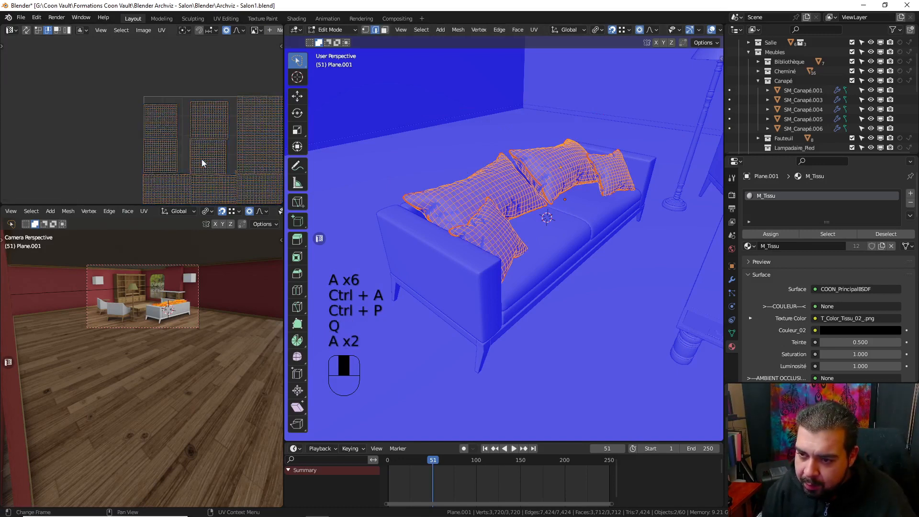
key(a)
key(ctrl+a)
key(ctrl+p)
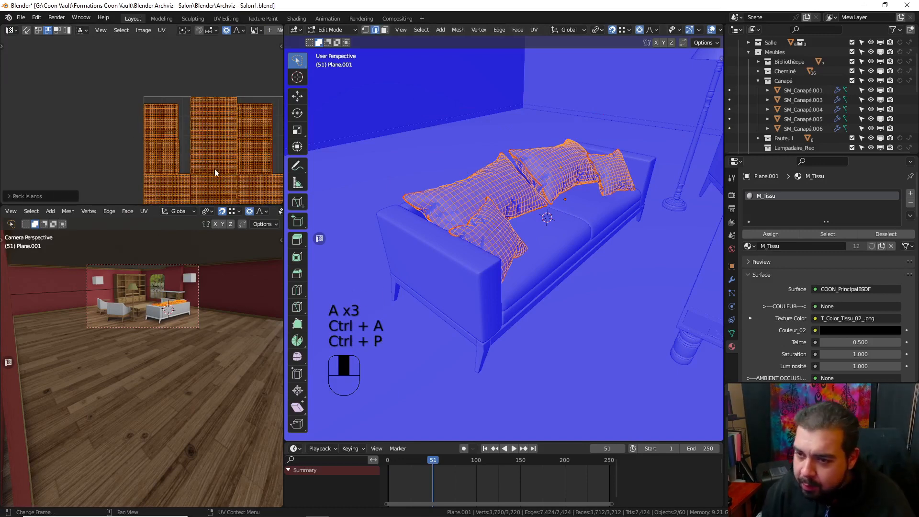
scroll(215, 169, up, 3)
shift+middle_drag(212, 115, 171, 136)
scroll(174, 137, up, 2)
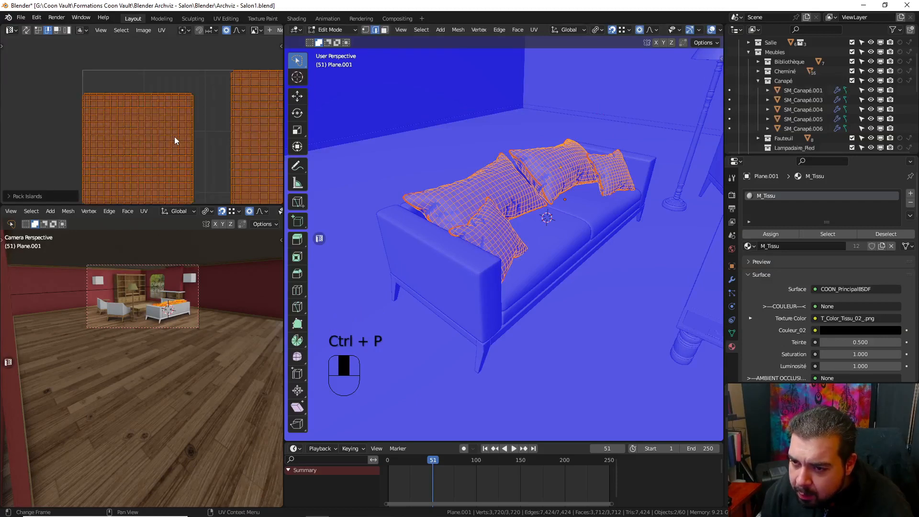
key(Tab)
scroll(541, 219, down, 5)
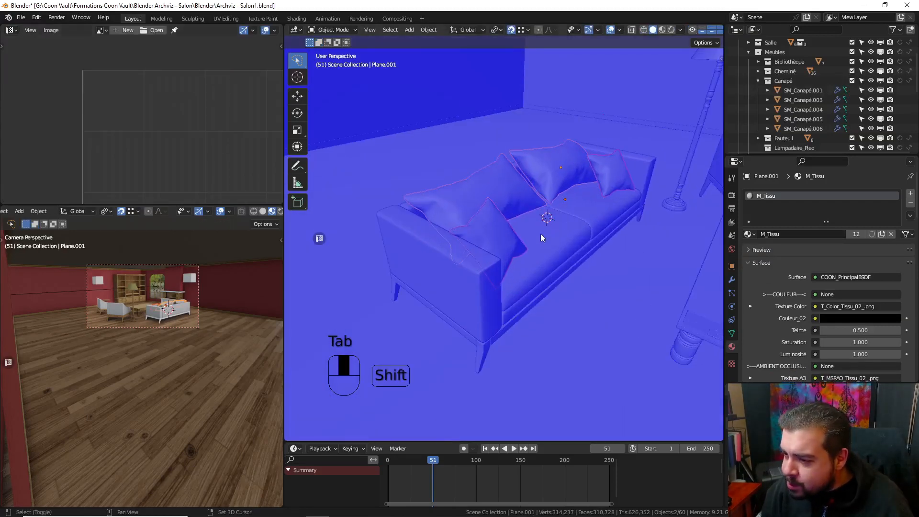
- Add the sofa's frame and seat pieces to the cushion selection, average all their UV island scales together and pack them
shift+click(567, 275)
shift+click(525, 292)
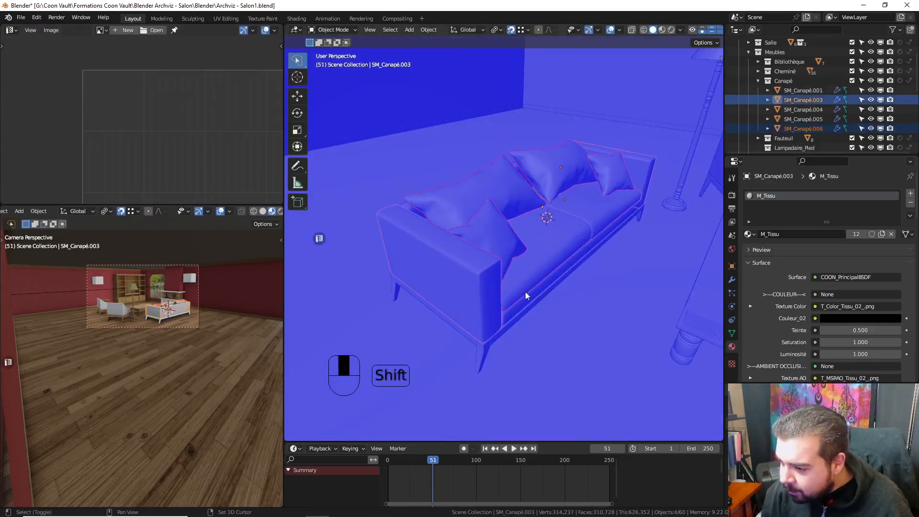
shift+click(528, 299)
key(Tab)
key(a)
key(a)
key(a)
key(a)
key(a)
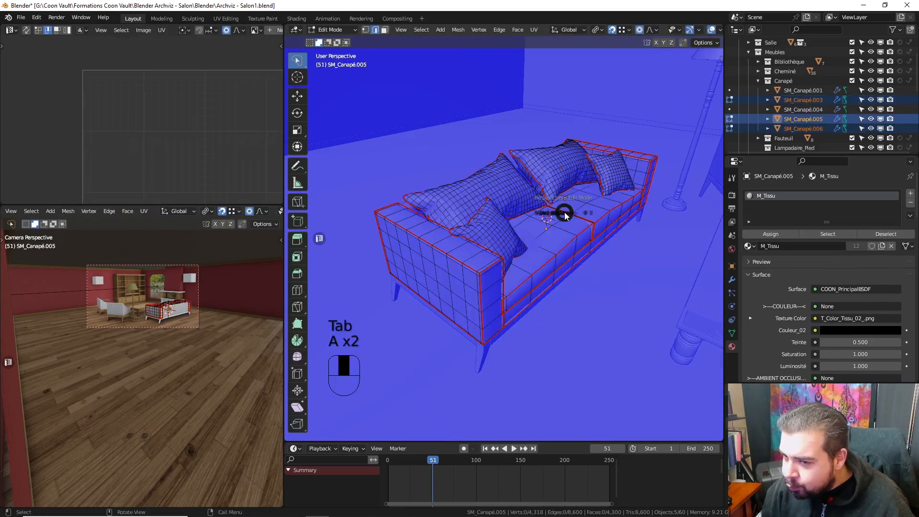
key(ctrl+a)
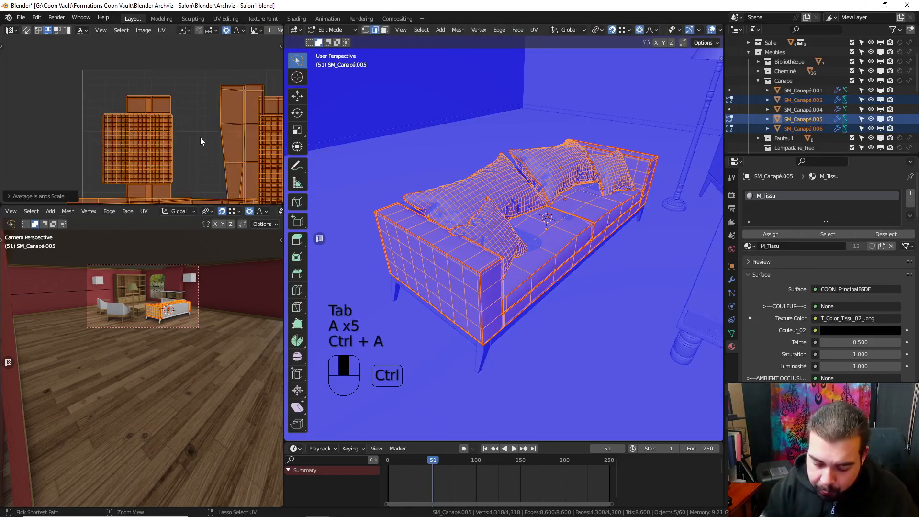
key(ctrl+p)
key(Tab)
- Apply rotation and scale to the selected sofa pieces and set their origins to geometry
key(q)
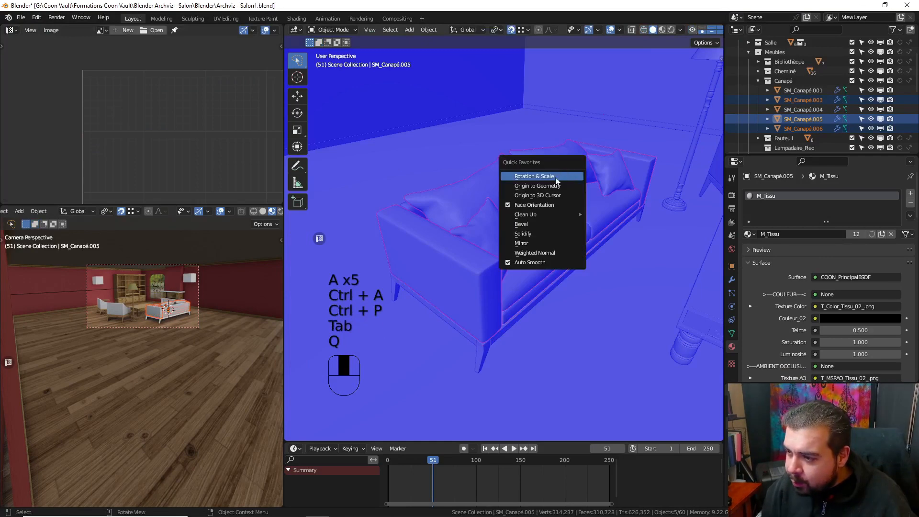
click(556, 185)
key(q)
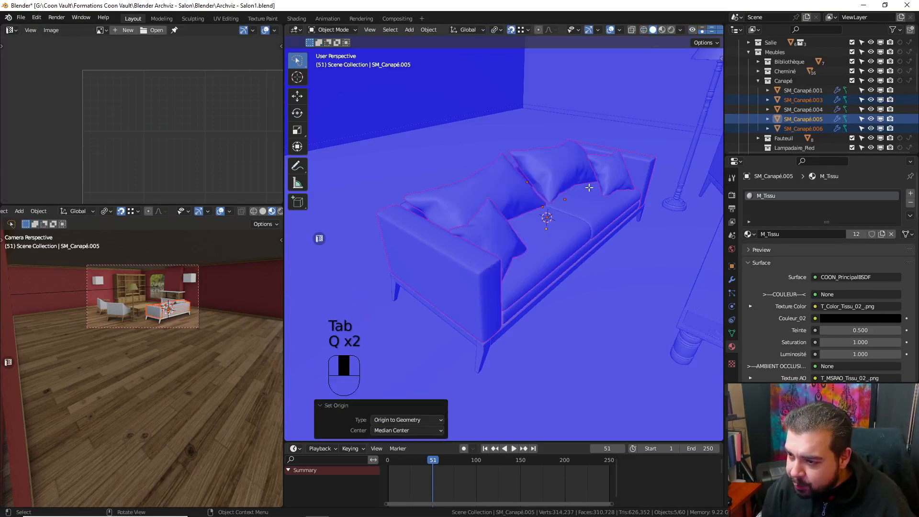
- Edit all the selected sofa pieces together again, average their UV island scales and repack them
key(Tab)
key(a)
key(a)
key(a)
key(a)
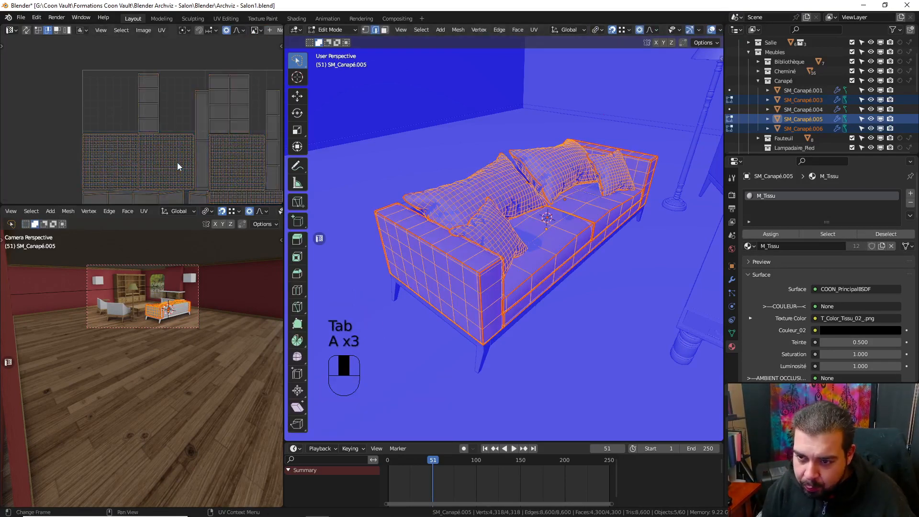
key(ctrl+a)
key(ctrl+p)
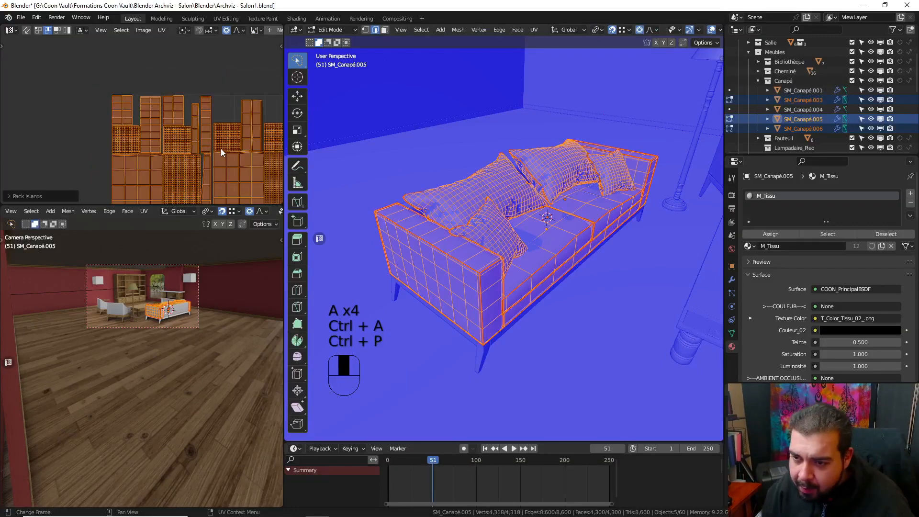
scroll(220, 148, up, 2)
key(Tab)
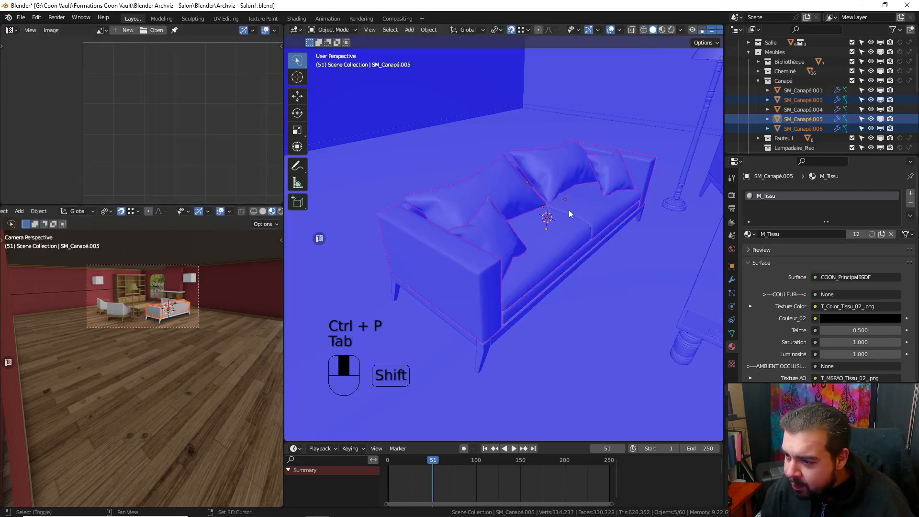
- Link the materials of the selected sofa pieces, then select every object that shares the M_Tissu material
key(ctrl+l)
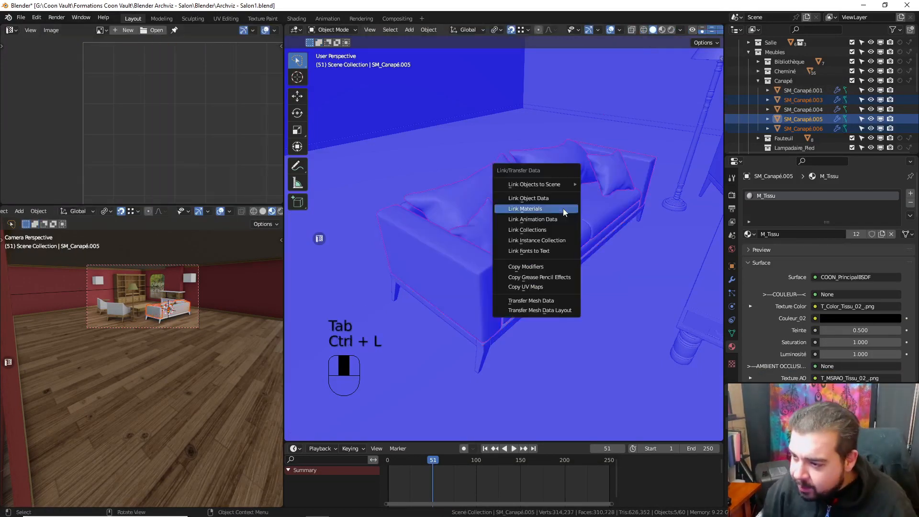
click(563, 208)
key(a)
click(472, 50)
click(391, 29)
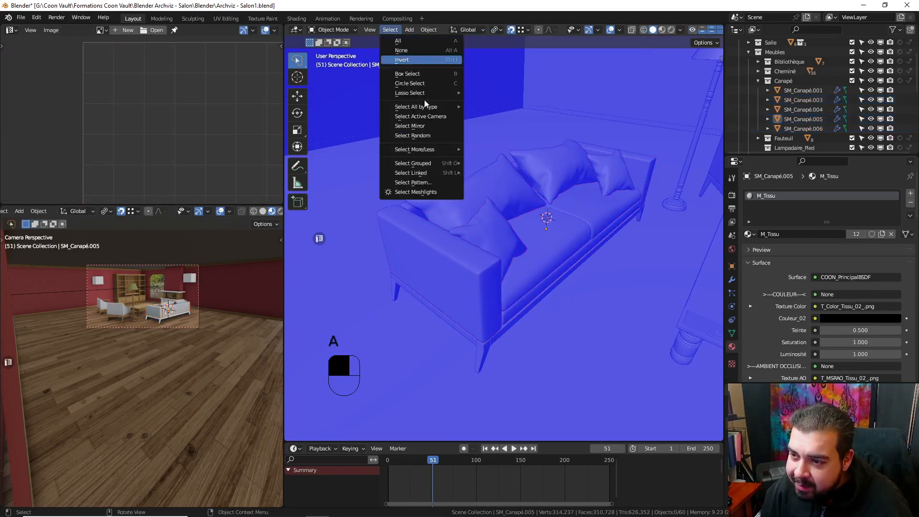
mouse_move(429, 173)
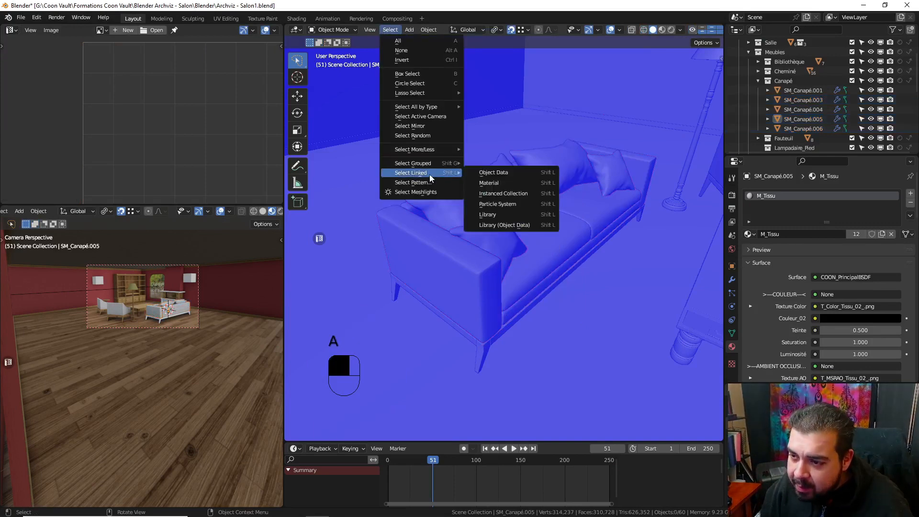
click(503, 184)
middle_drag(504, 184, 551, 195)
- Edit the sofa and armchairs together, select all faces assigned to M_Tissu, average their UV island scales and pack them
key(Tab)
key(a)
click(553, 135)
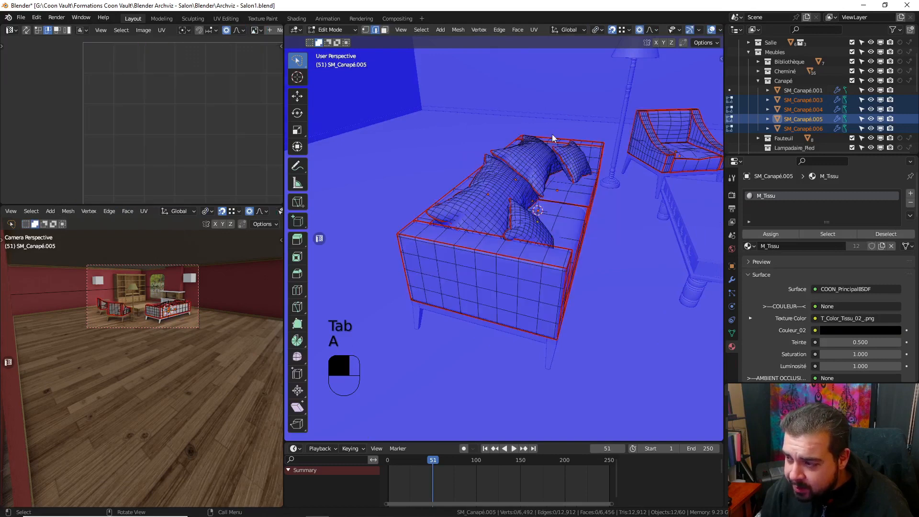
key(a)
click(552, 105)
key(a)
click(581, 81)
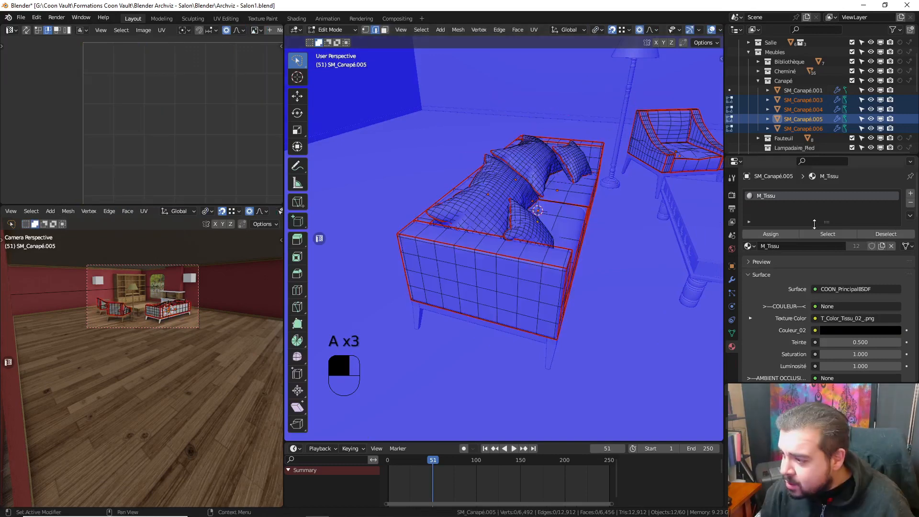
click(828, 234)
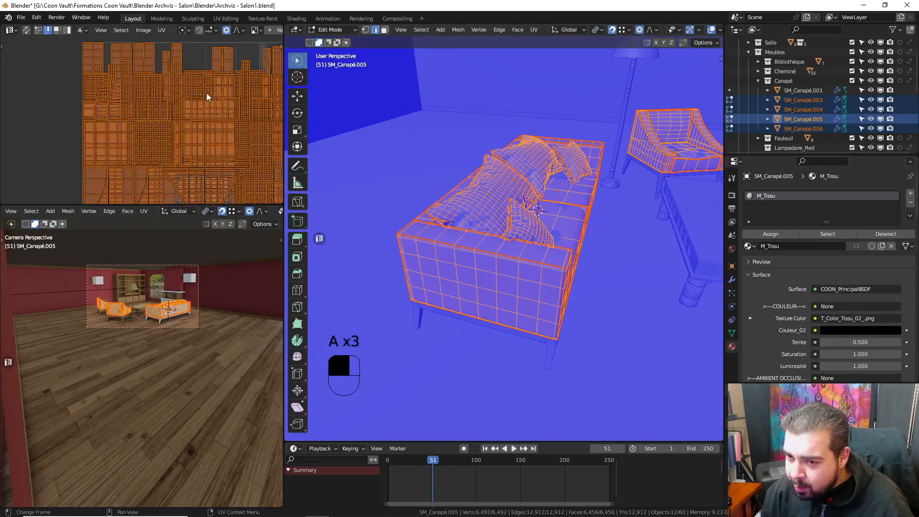
key(ctrl+a)
key(ctrl+p)
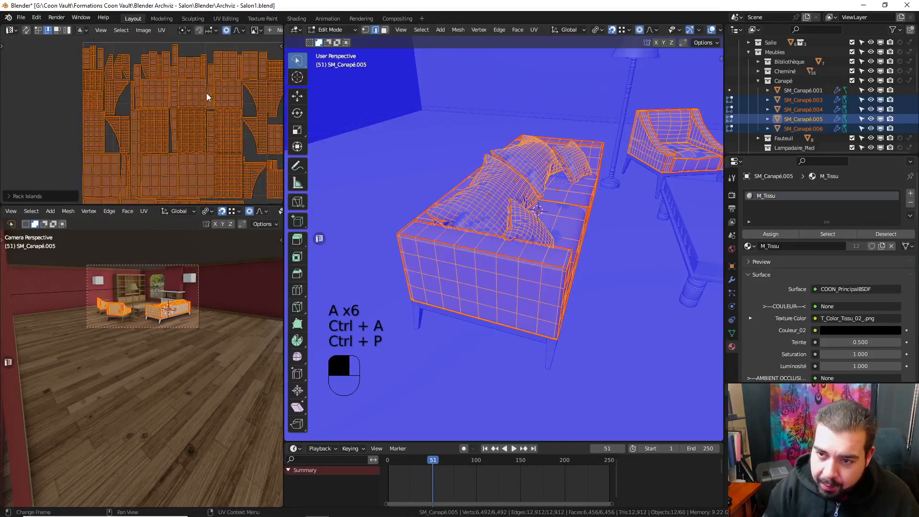
key(Tab)
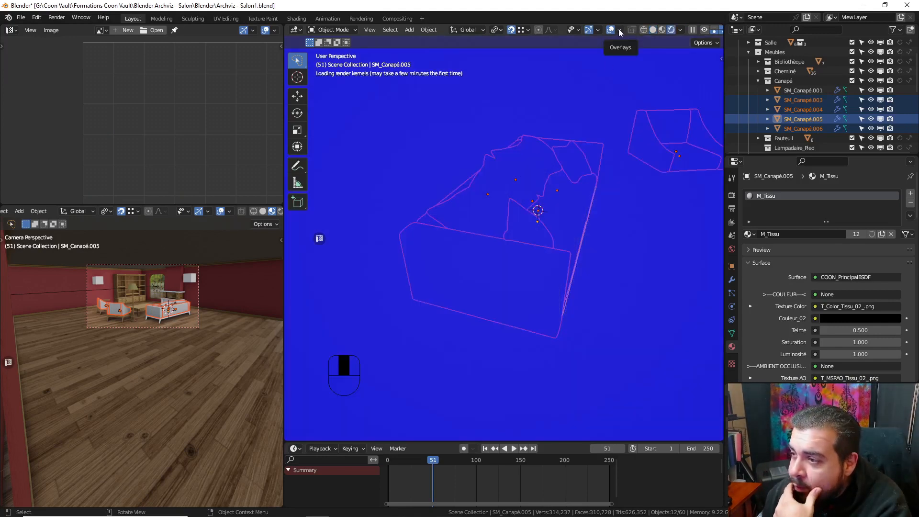
- Turn off the Face Orientation overlay and view the rendered living room through the camera
click(620, 31)
click(560, 214)
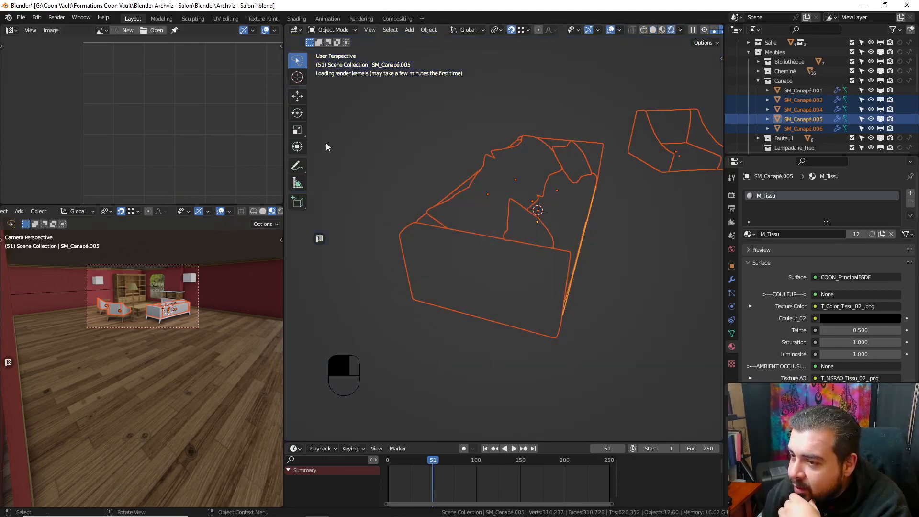
middle_drag(385, 162, 529, 153)
scroll(479, 165, up, 2)
shift+middle_drag(466, 172, 556, 194)
ctrl+middle_drag(496, 185, 526, 236)
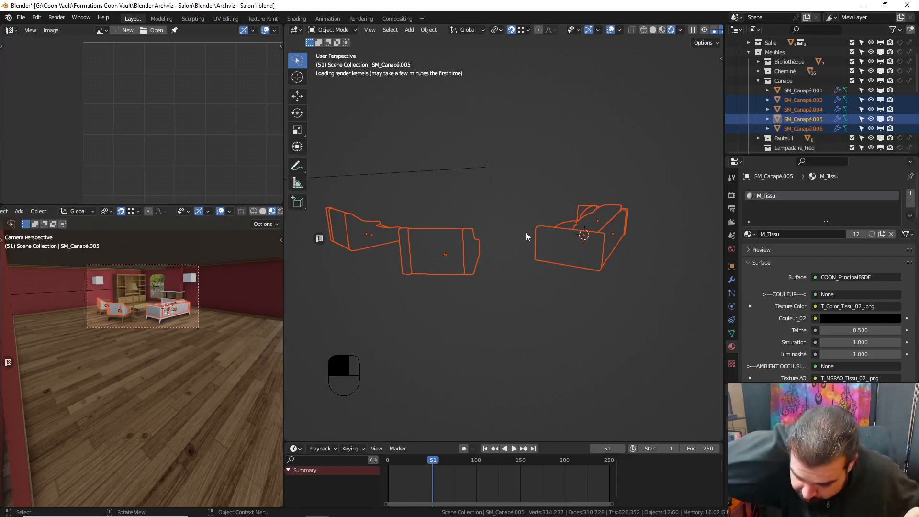
key(KP_0)
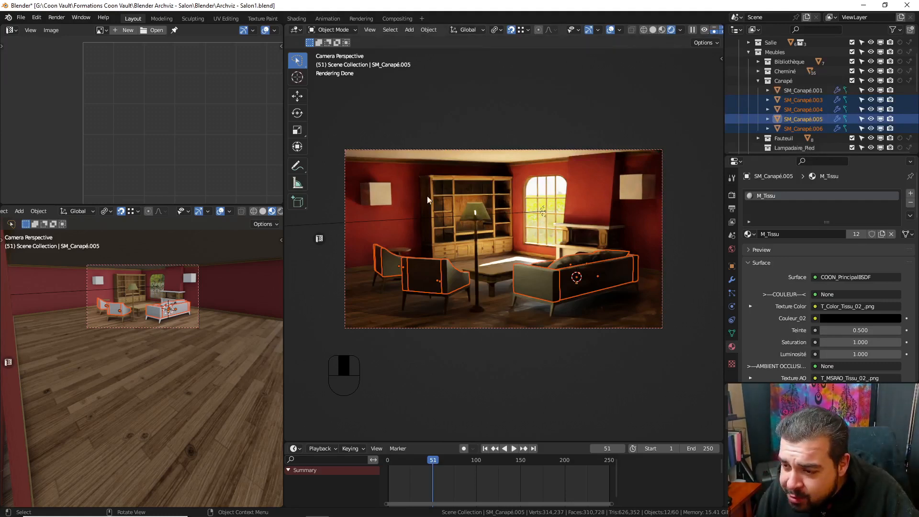
- Switch the viewport to material preview, leave the camera view and frame the selected furniture
click(663, 29)
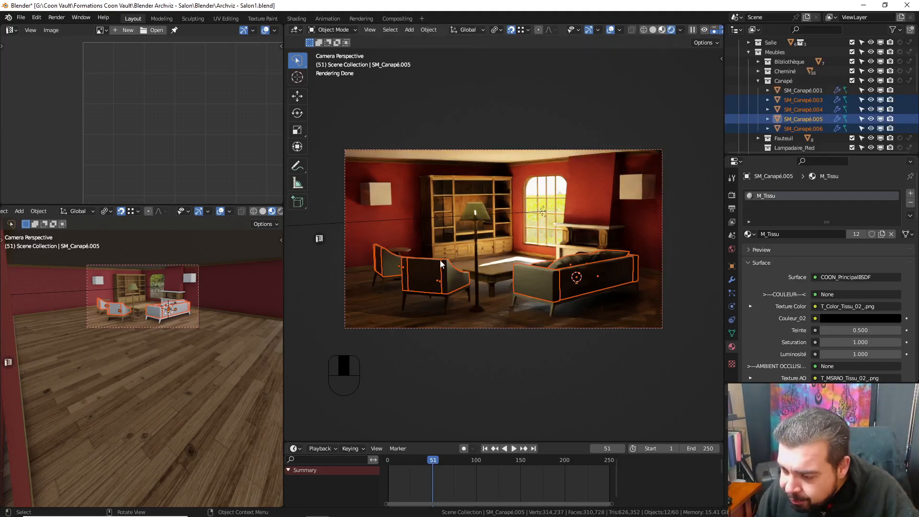
key(KP_0)
key(KP_Decimal)
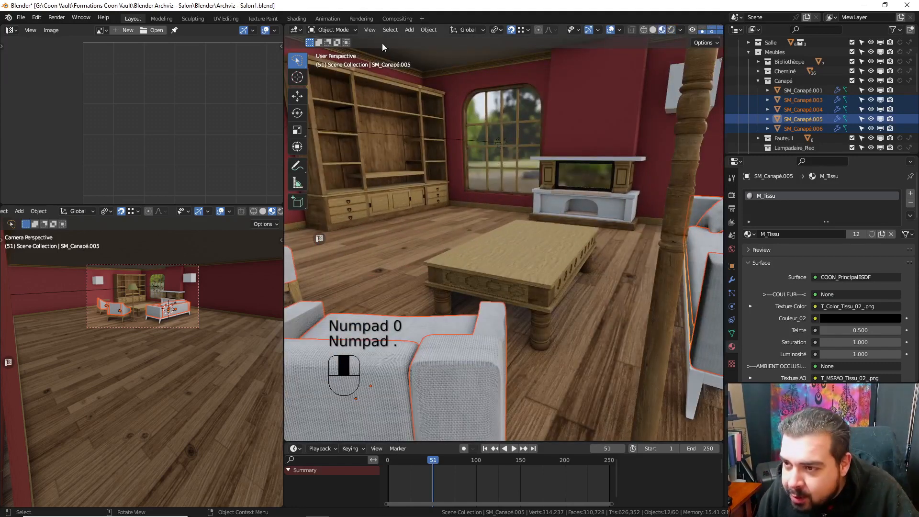
- In the Shading workspace, set the M_Tissu UV_Scale value to 30 and inspect the fabric on the armchair
click(299, 18)
scroll(444, 223, up, 2)
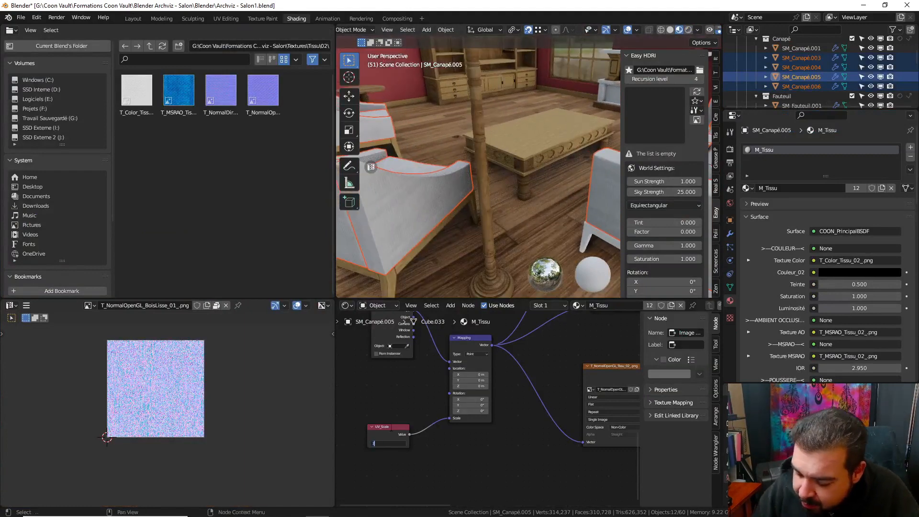
key(Return)
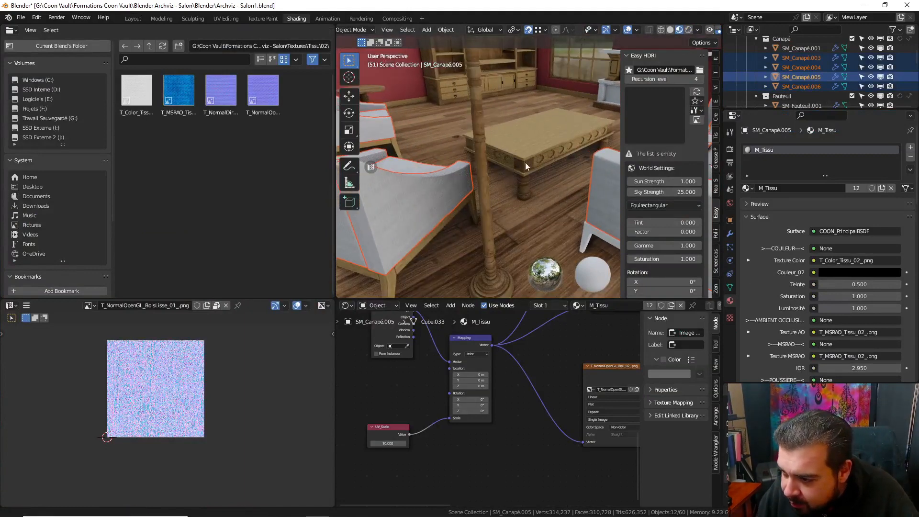
mouse_move(524, 163)
shift+middle_down()
mouse_move(524, 151)
mouse_move(520, 158)
shift+middle_up()
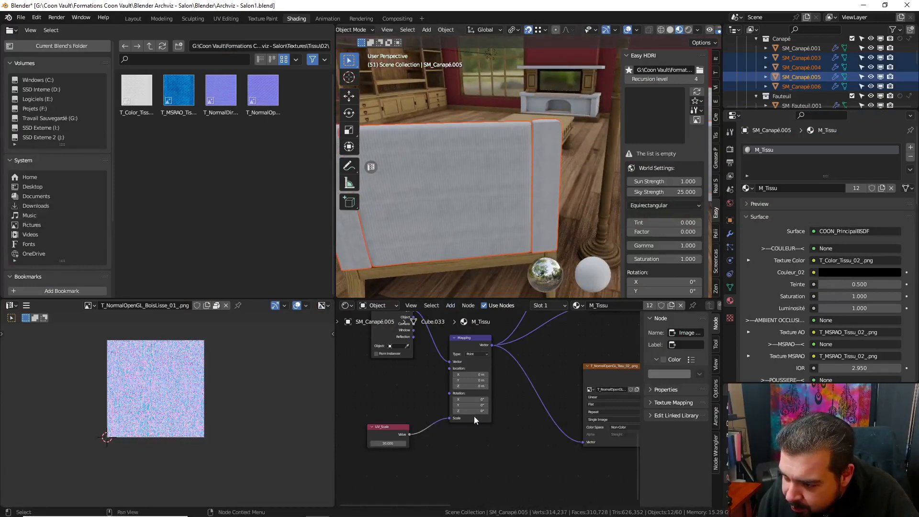
- Set the M_Tissu UV_Scale value to 25 and check the weave on the armchair's back
click(391, 446)
text(25)
key(Return)
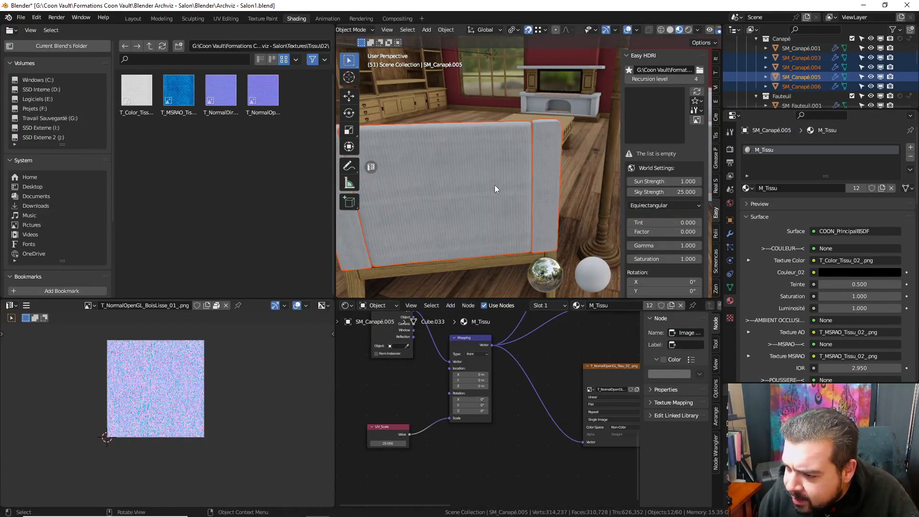
mouse_move(530, 196)
middle_down()
mouse_move(476, 197)
mouse_move(544, 197)
middle_up()
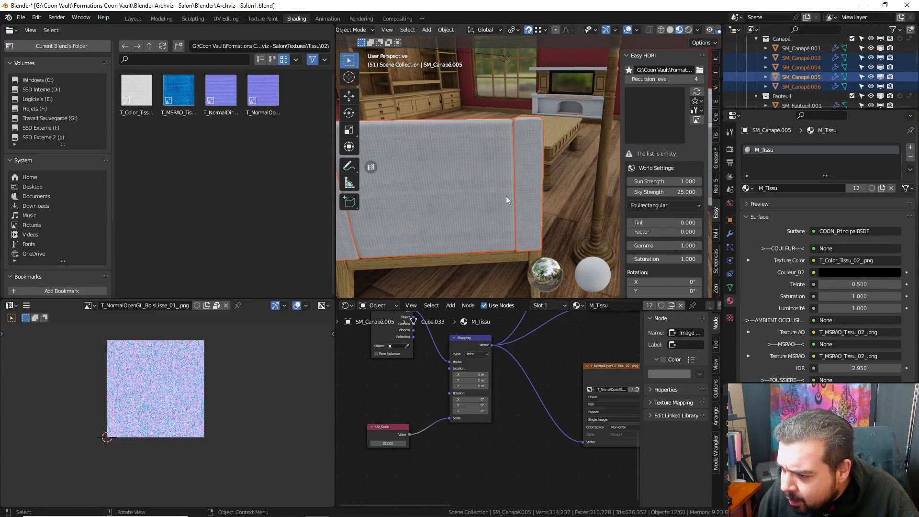
scroll(504, 189, down, 4)
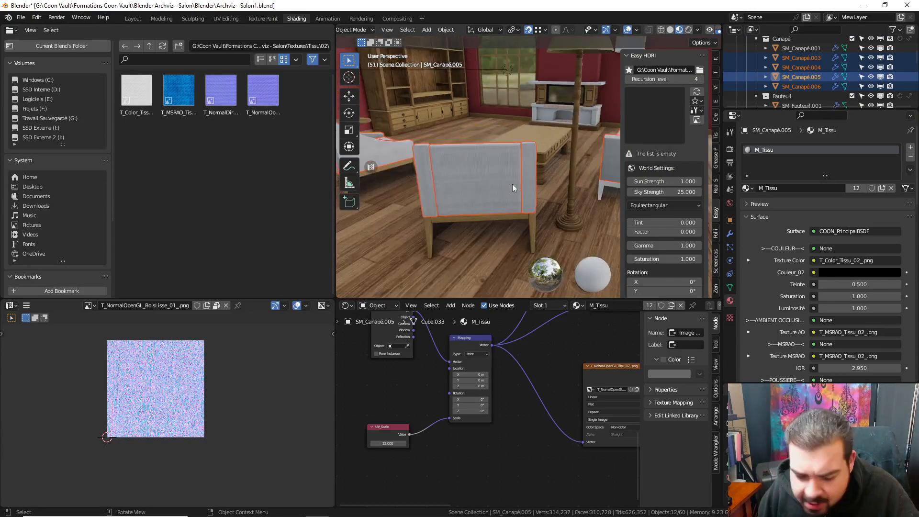
- Try to apply rotation and scale to every object in the scene
key(a)
click(527, 147)
scroll(527, 158, down, 4)
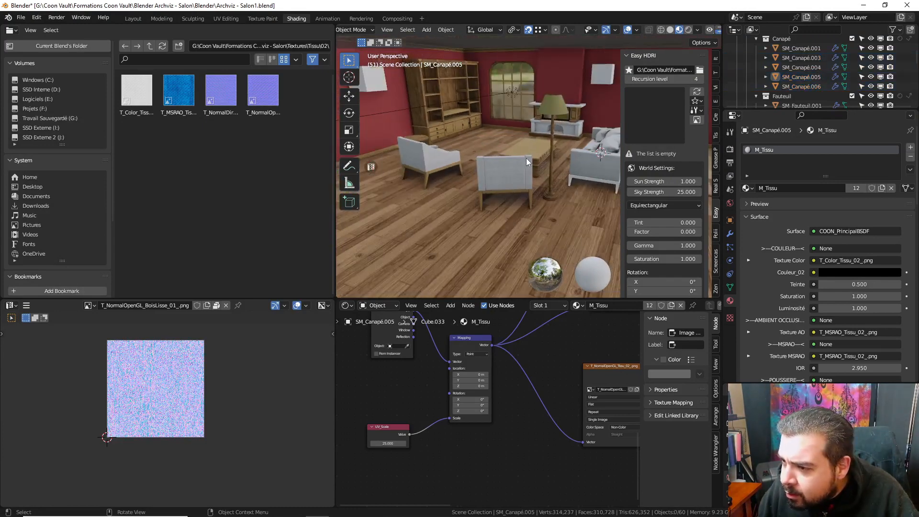
key(a)
click(516, 112)
key(q)
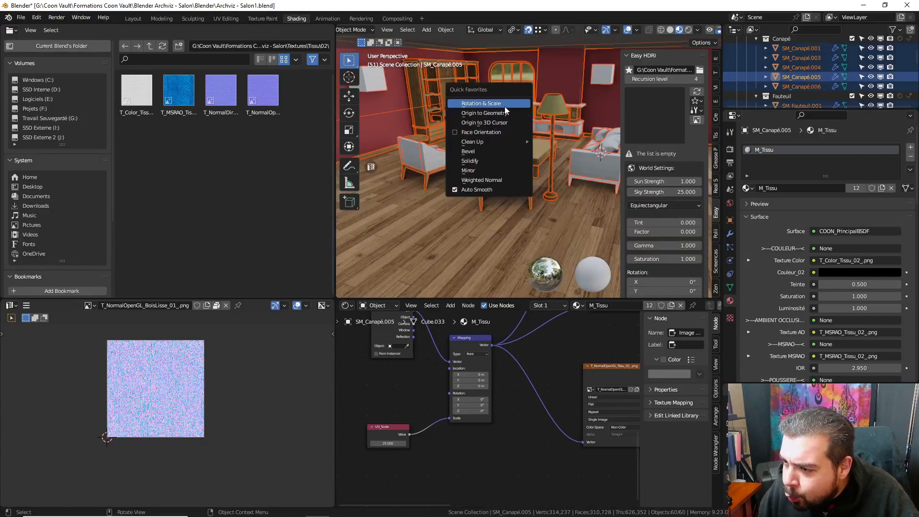
click(505, 105)
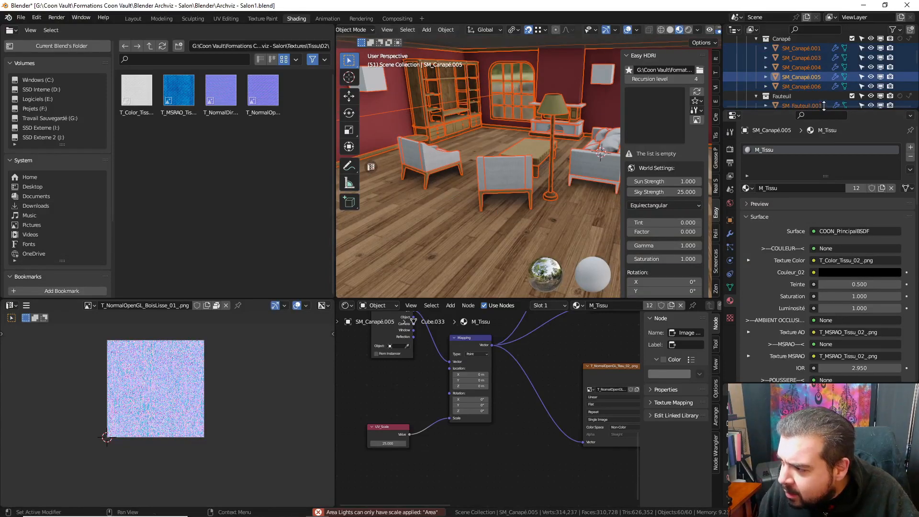
scroll(819, 87, up, 4)
scroll(813, 88, up, 5)
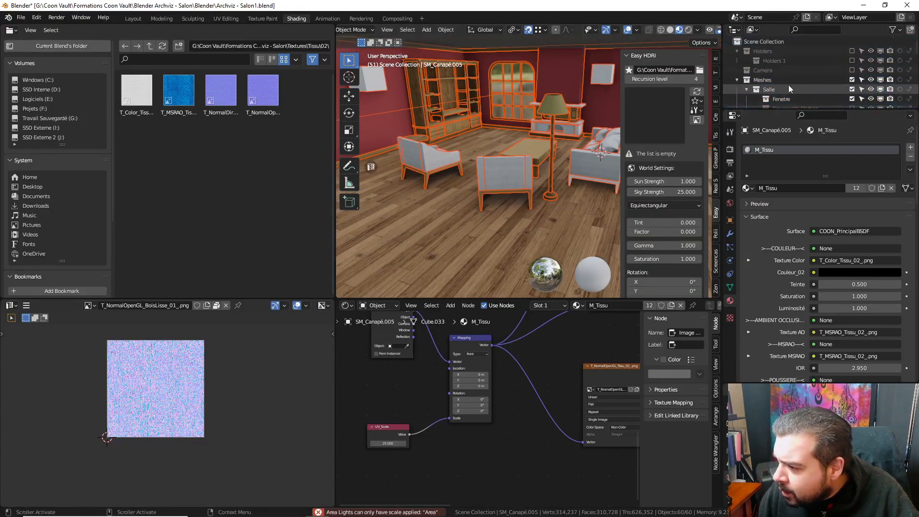
- Hide the Area light in the Portals collection and collapse the expanded collections
click(737, 80)
click(736, 89)
scroll(737, 88, down, 1)
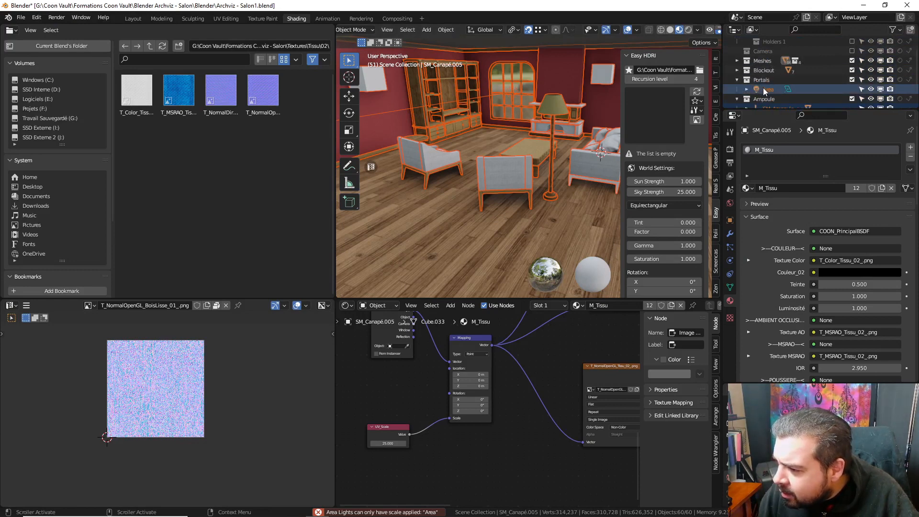
click(761, 89)
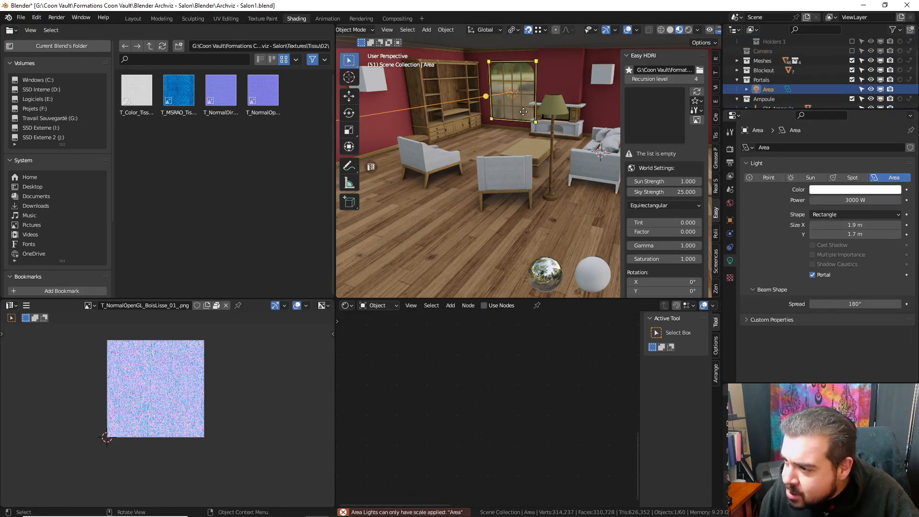
key(h)
scroll(821, 94, down, 2)
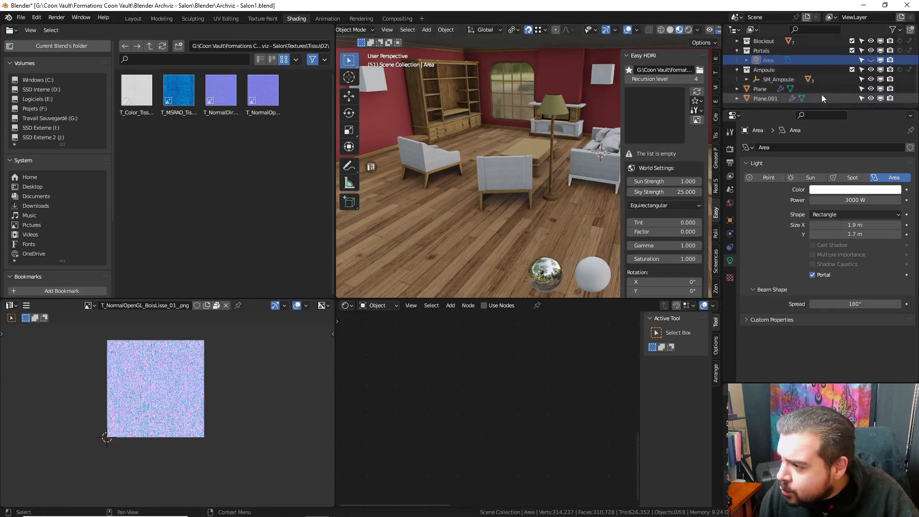
click(746, 79)
scroll(779, 81, up, 2)
click(736, 79)
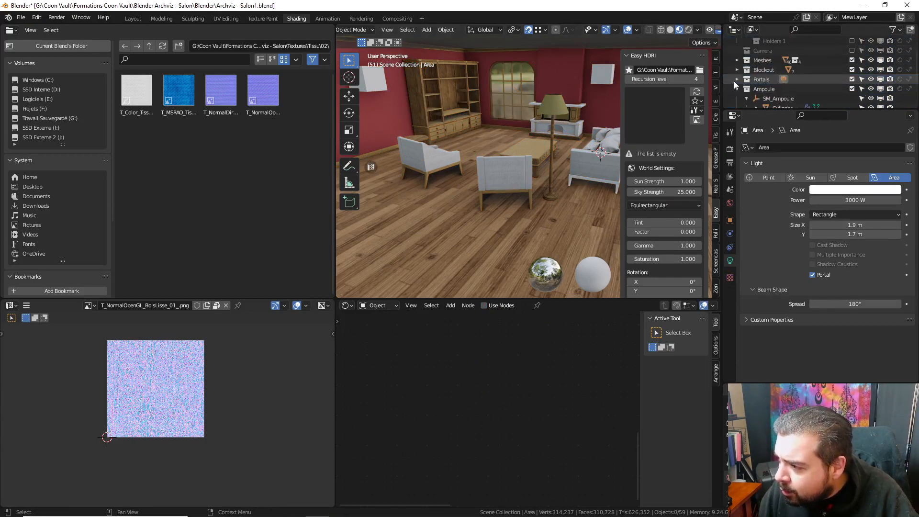
- Select all visible scene objects and apply their rotation and scale
key(a)
click(519, 65)
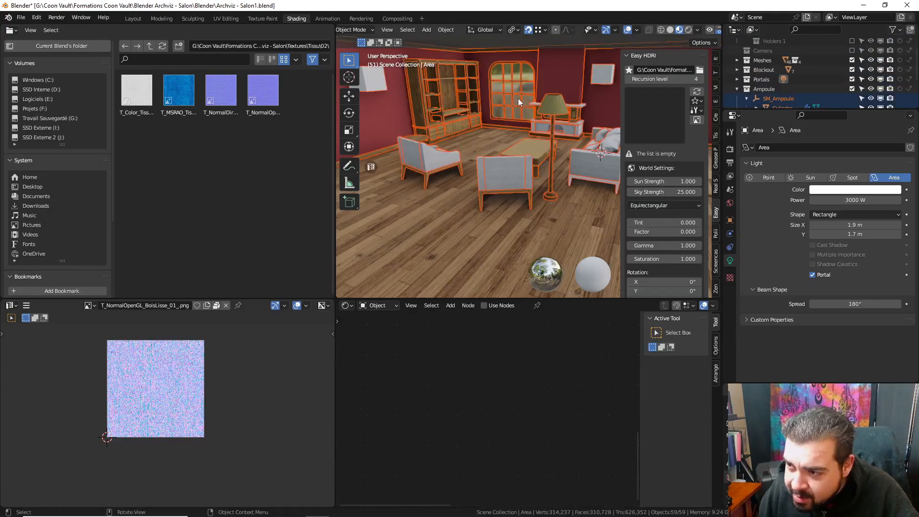
key(a)
key(Escape)
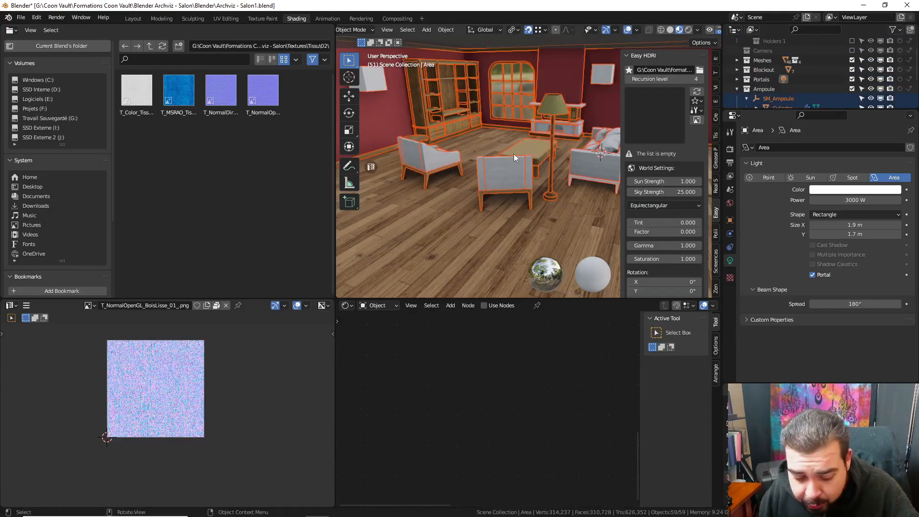
key(q)
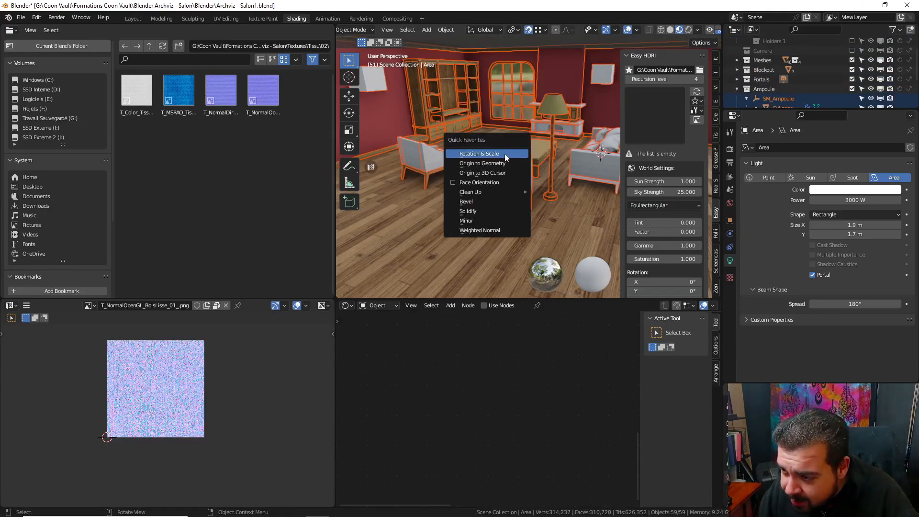
click(496, 153)
key(q)
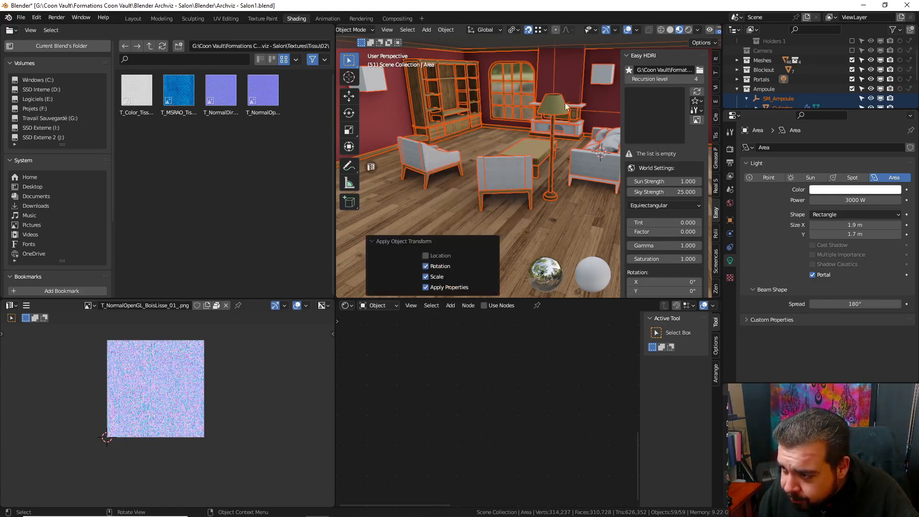
- Set the origin of every selected object to its geometry, using the median center
shift+middle_drag(565, 102, 525, 149)
scroll(503, 178, up, 3)
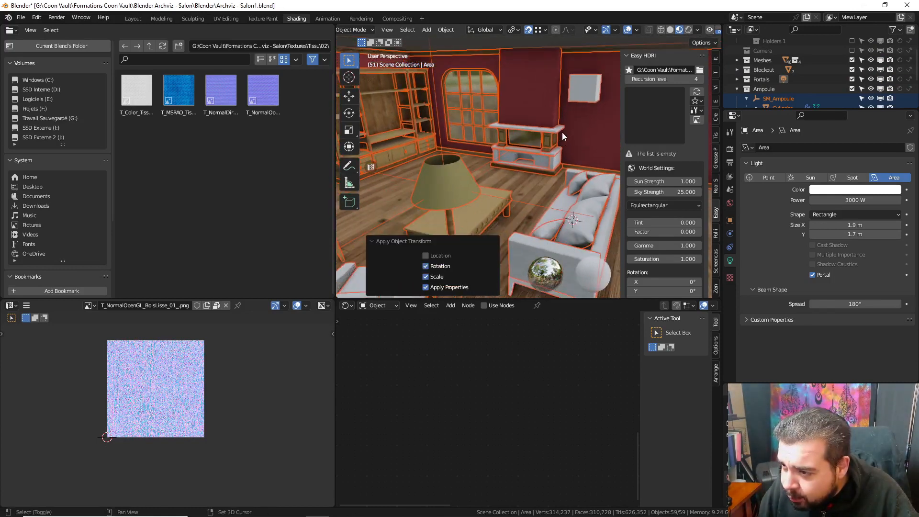
key(q)
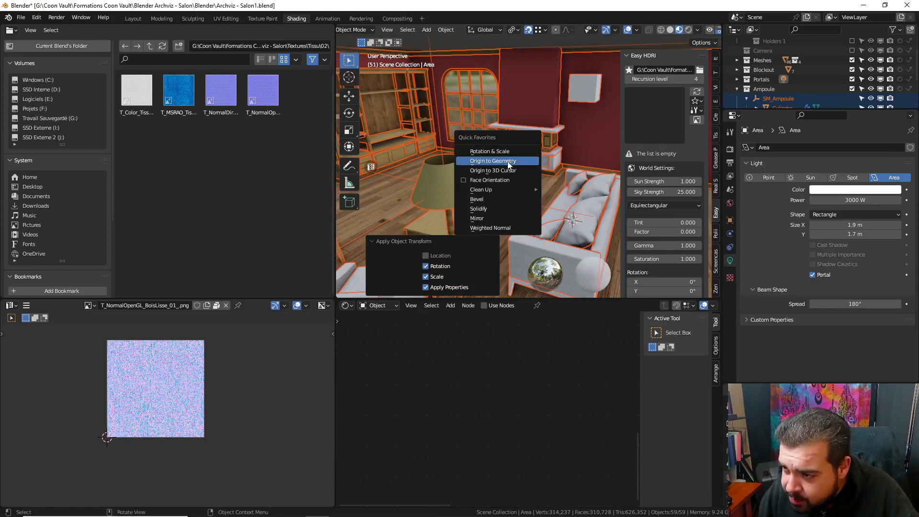
click(508, 165)
middle_drag(507, 161, 540, 133)
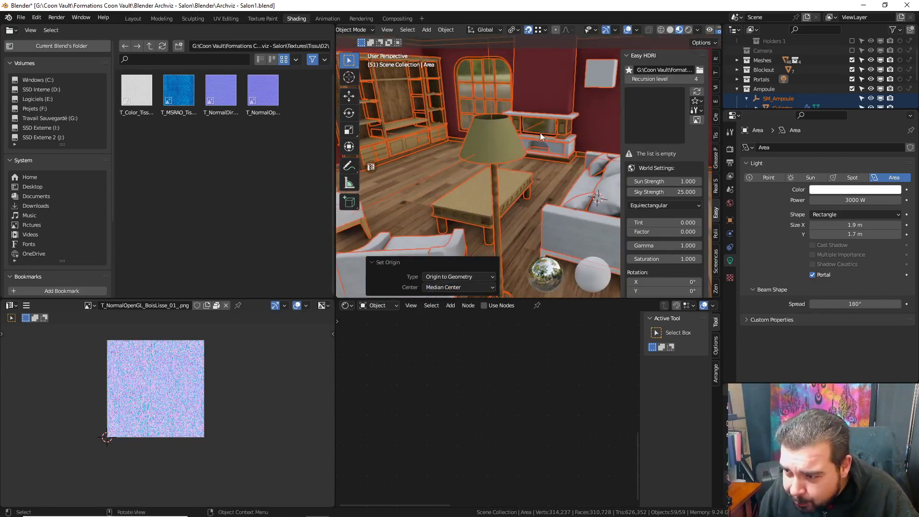
- Apply rotation and scale to the selected objects once more and clear the selection
key(q)
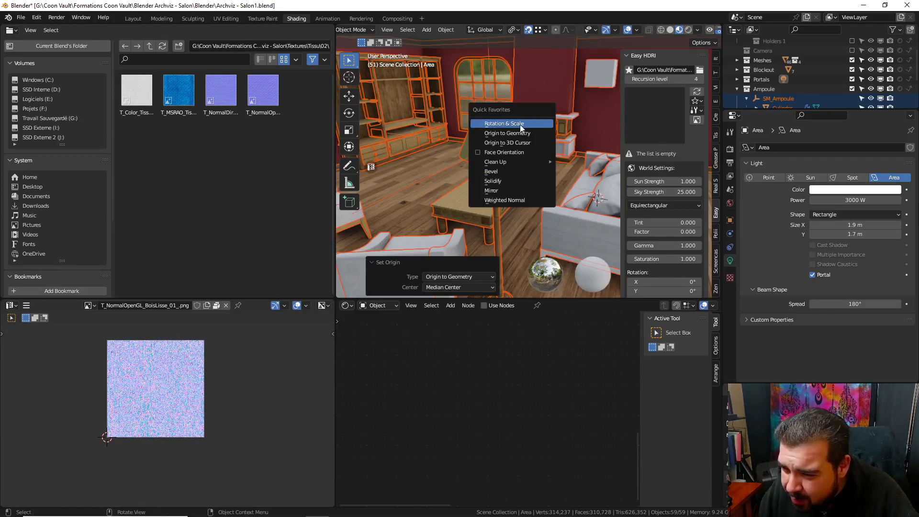
key(Return)
middle_drag(515, 122, 558, 92)
key(a)
click(545, 76)
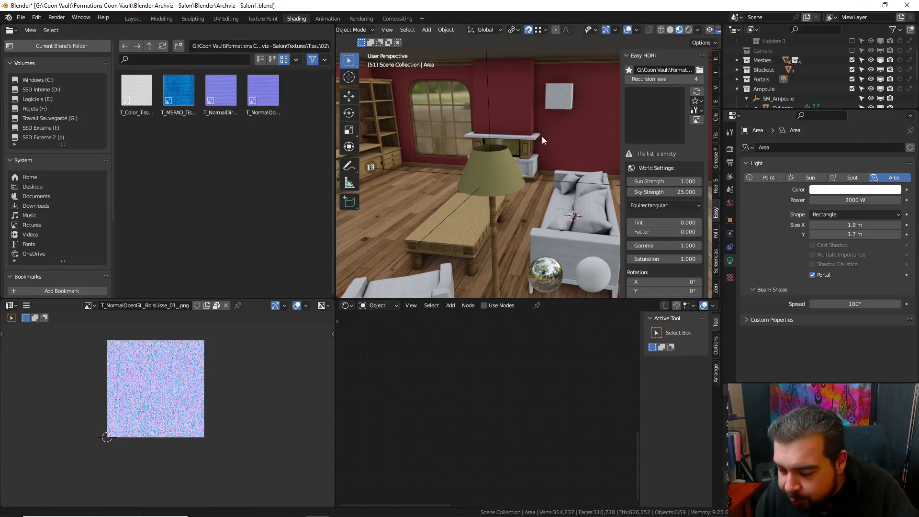
- Assign the existing M_BoisClair material to the sofa's wooden base and legs
mouse_move(542, 136)
middle_down()
mouse_move(479, 164)
mouse_move(535, 159)
mouse_move(524, 136)
middle_up()
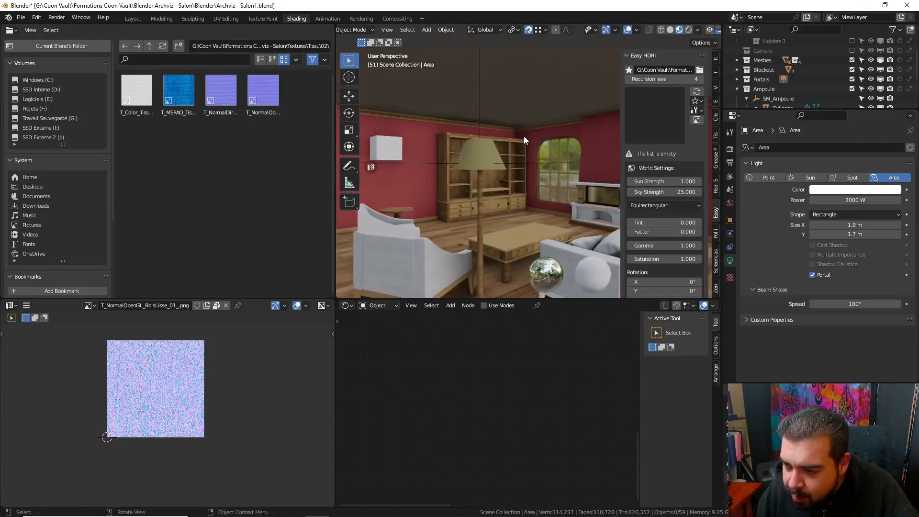
shift+middle_drag(545, 168, 553, 223)
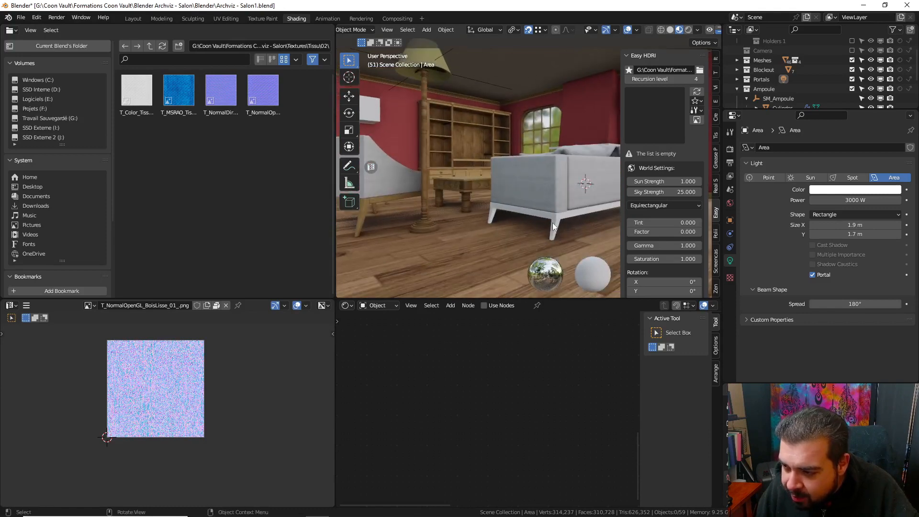
click(553, 221)
click(746, 188)
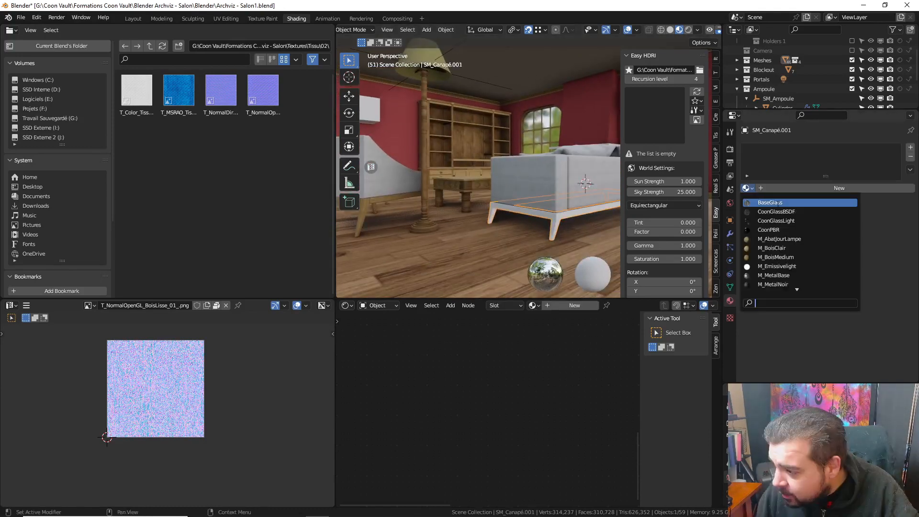
text(b)
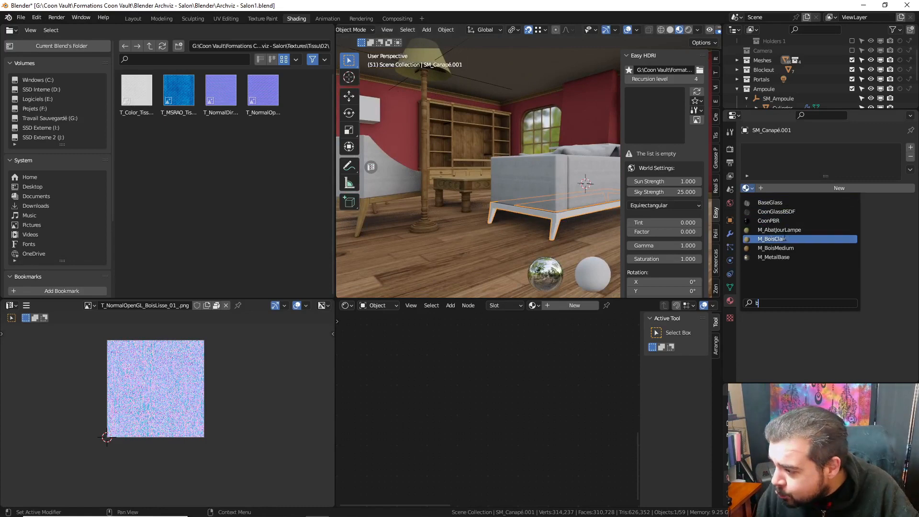
click(786, 237)
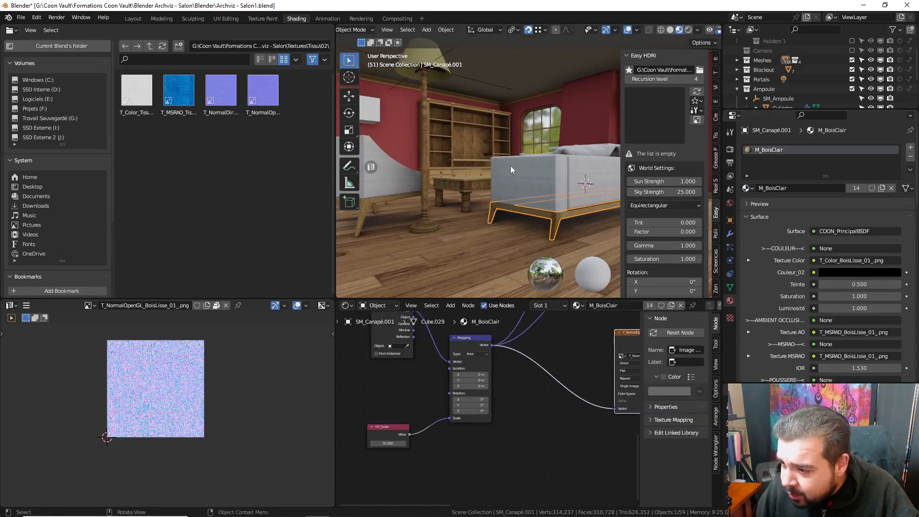
click(410, 30)
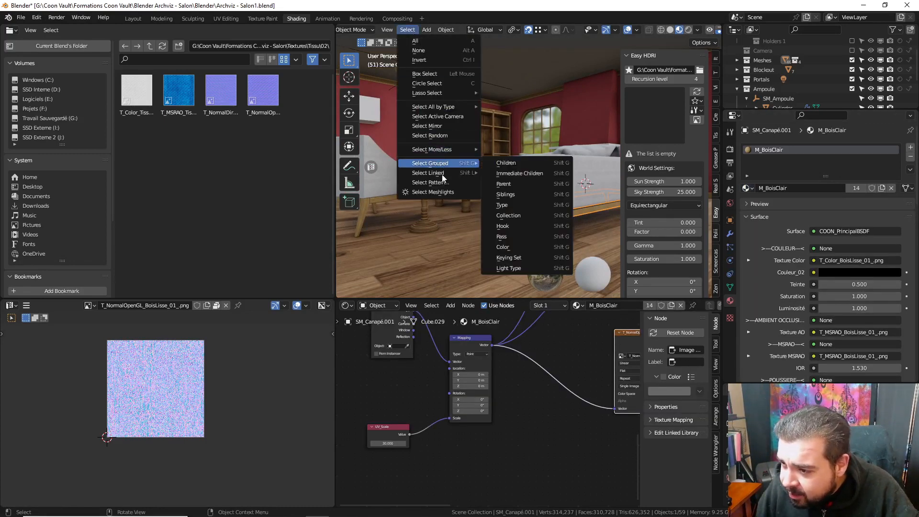
mouse_move(441, 173)
click(500, 182)
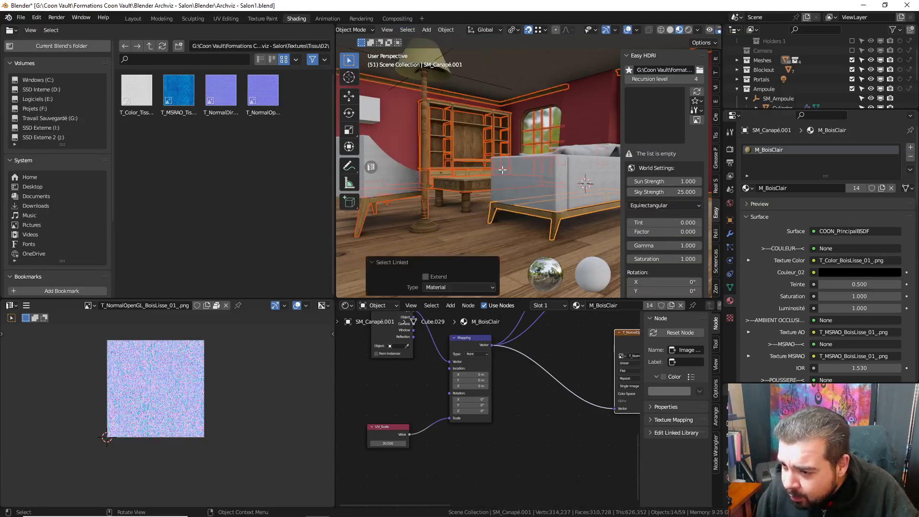
key(Tab)
key(a)
click(501, 118)
key(a)
click(495, 69)
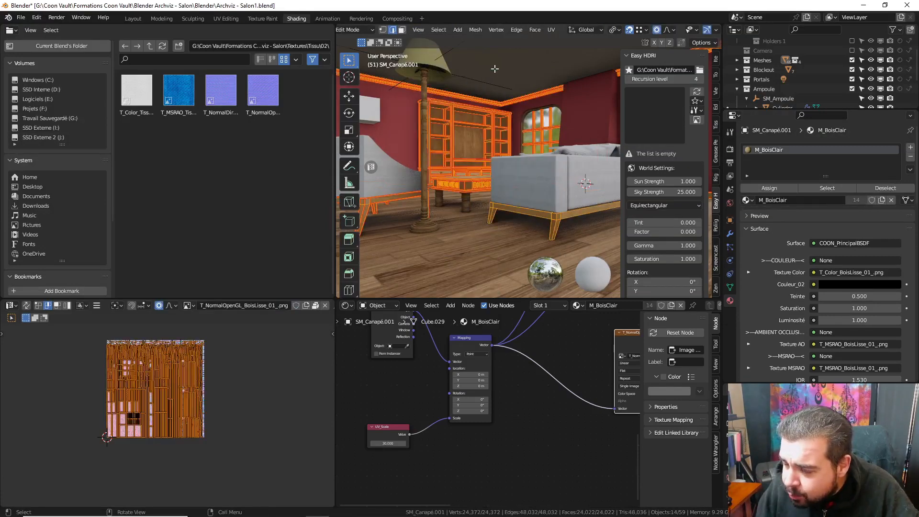
key(a)
click(500, 66)
click(825, 189)
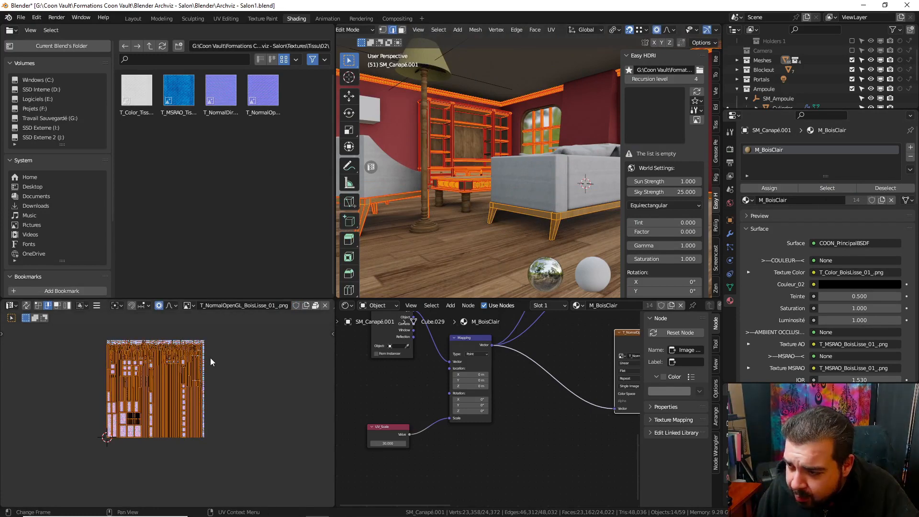
key(Tab)
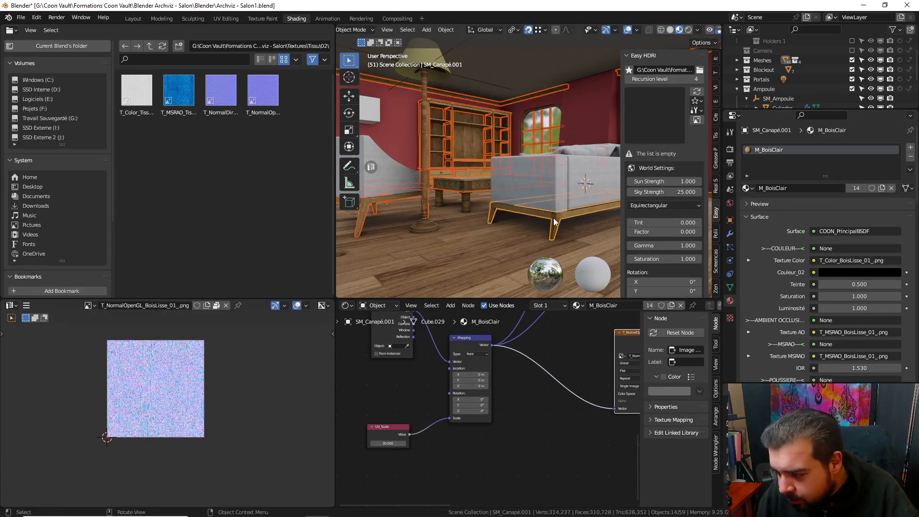
- Select the sharp edges of the sofa base at 45° sharpness and mark them as seams
click(387, 29)
key(Tab)
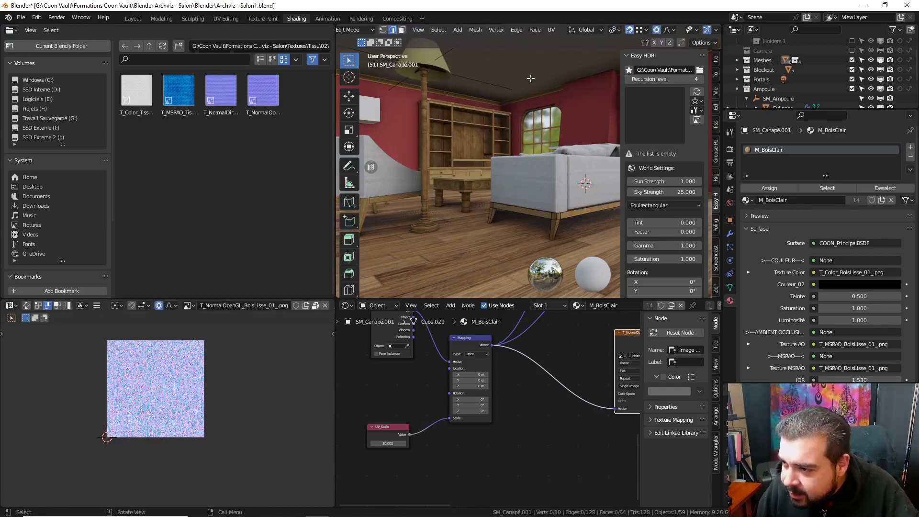
click(439, 30)
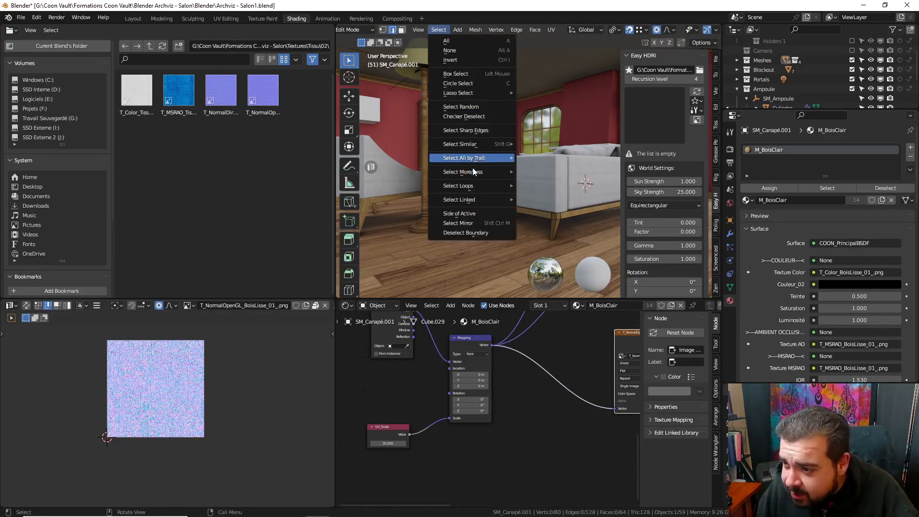
click(487, 134)
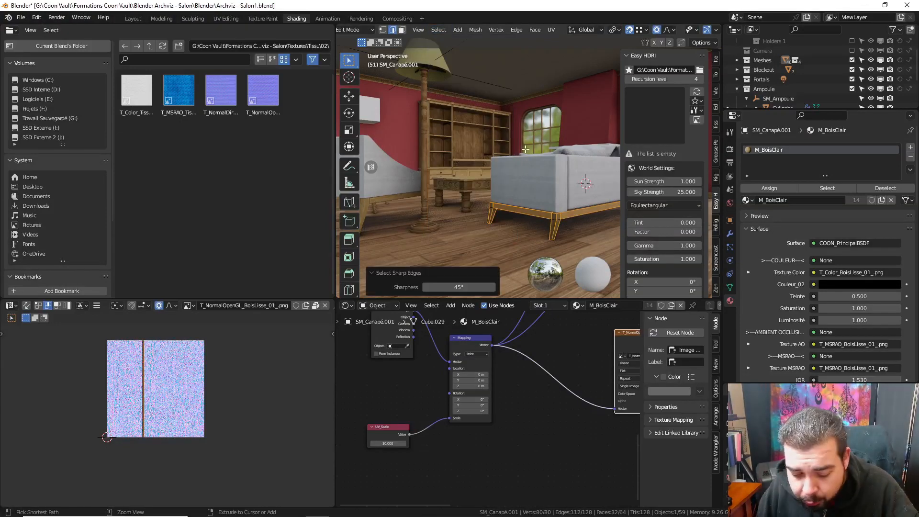
key(ctrl+e)
click(499, 189)
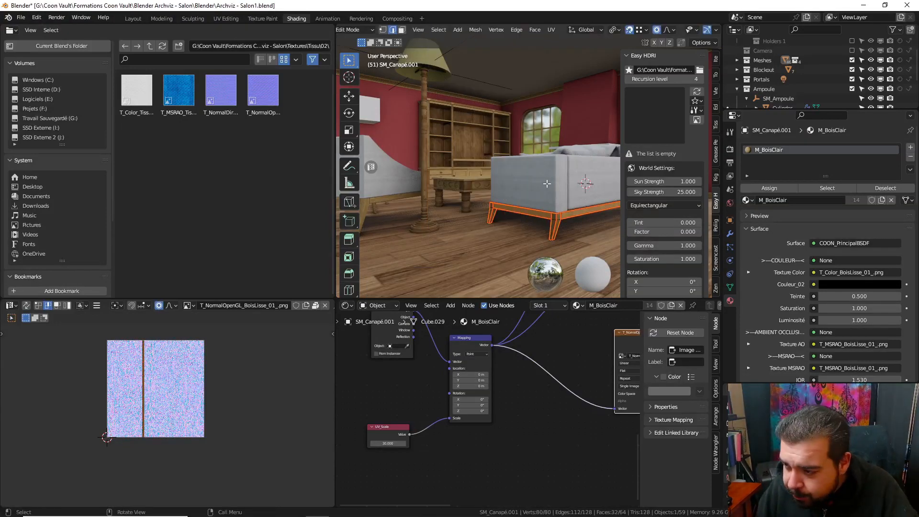
- Unwrap the entire sofa base and pack its UV islands
key(a)
click(552, 144)
key(a)
click(551, 103)
key(u)
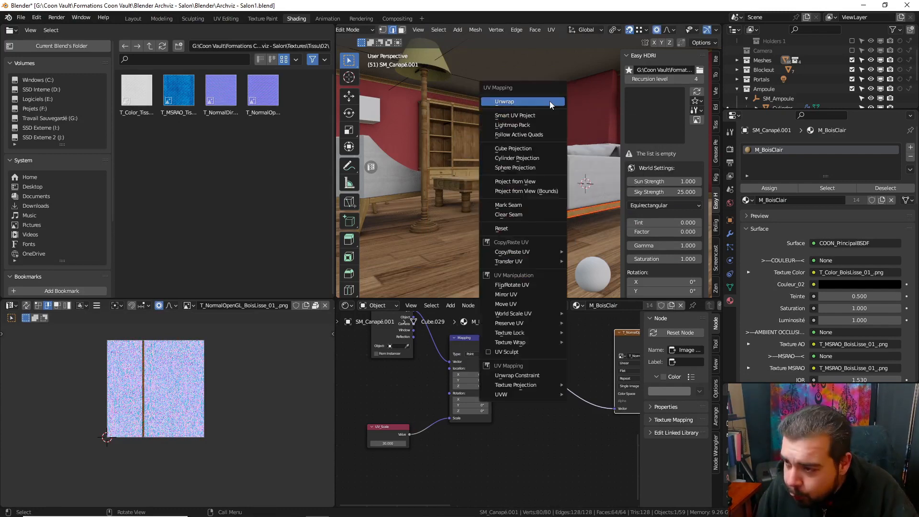
click(550, 101)
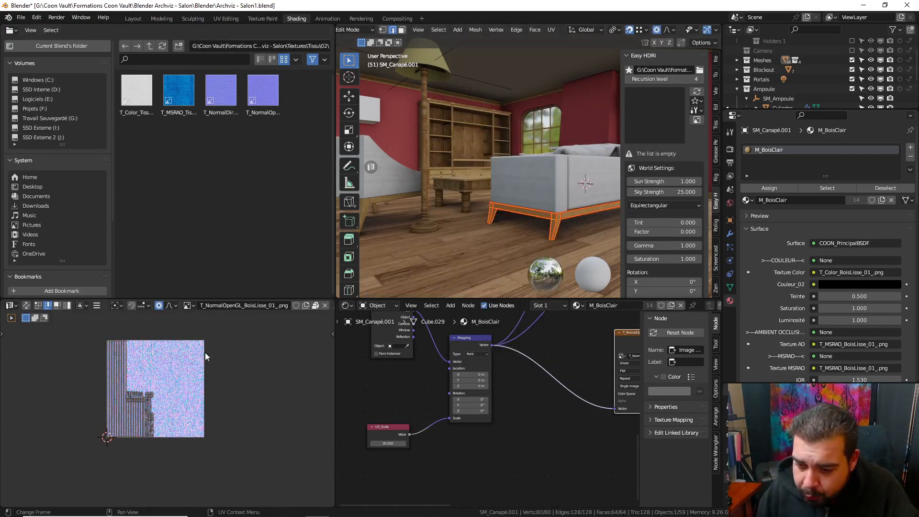
key(a)
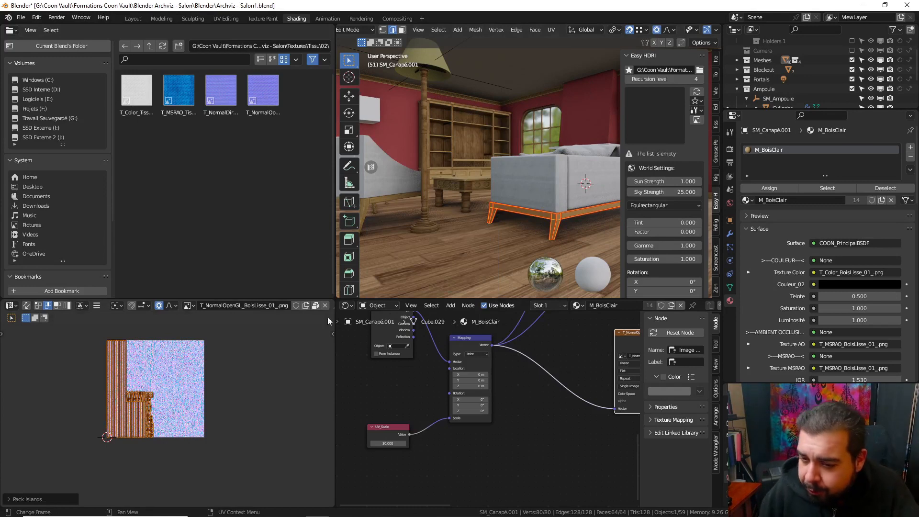
key(Tab)
- Select all objects sharing M_BoisClair and average the UV island scale of all their faces that use this material
click(408, 29)
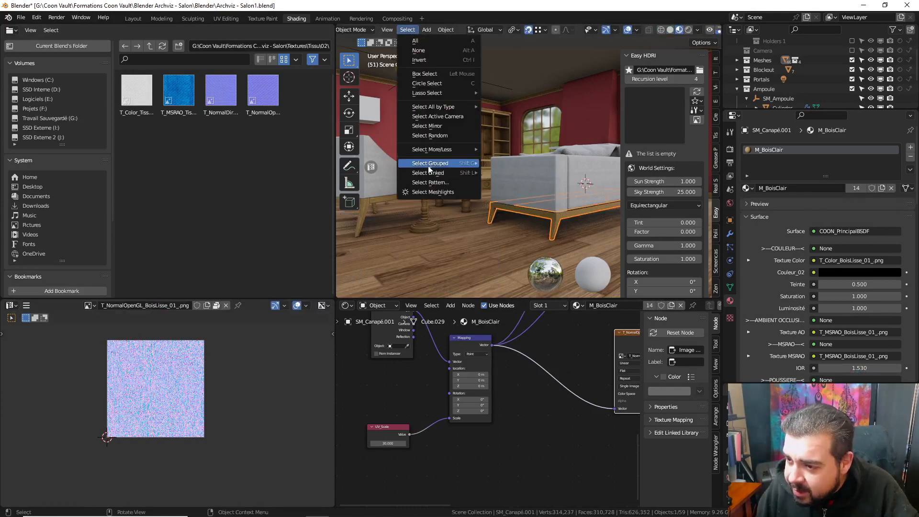
mouse_move(434, 179)
click(520, 191)
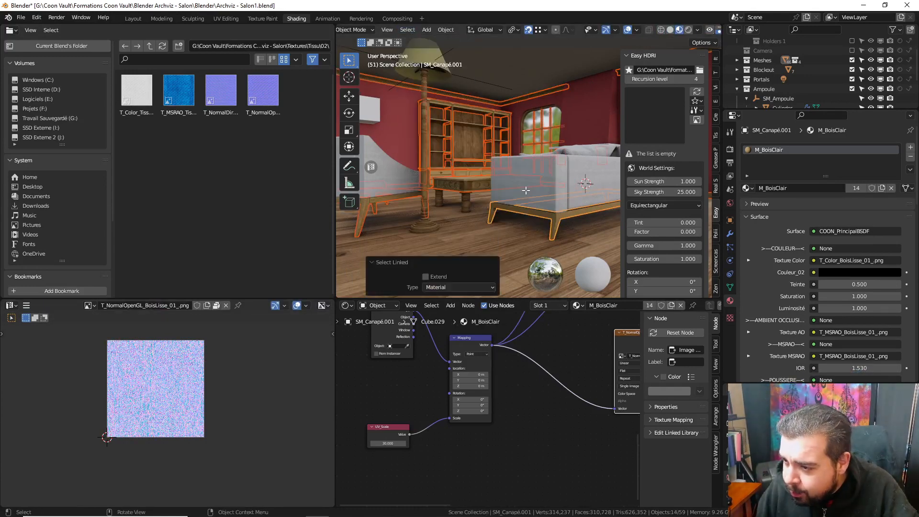
key(Tab)
key(a)
click(520, 136)
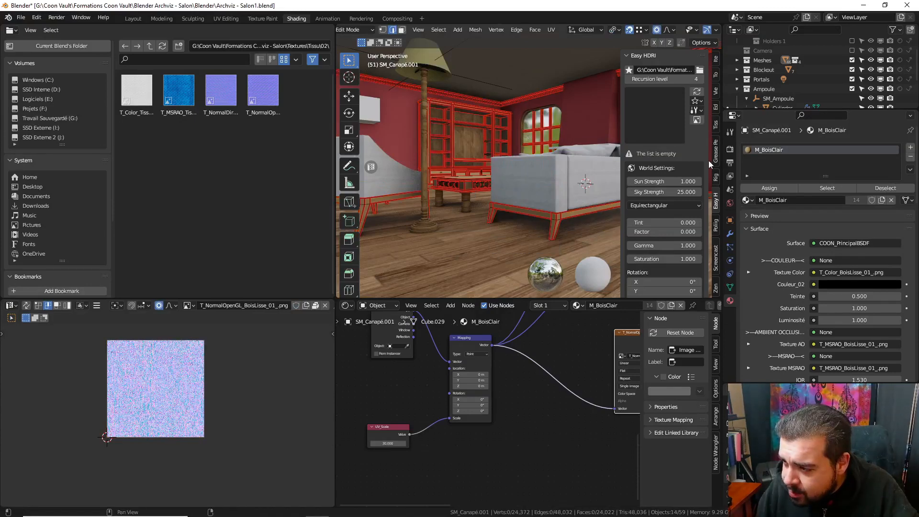
click(828, 188)
key(a)
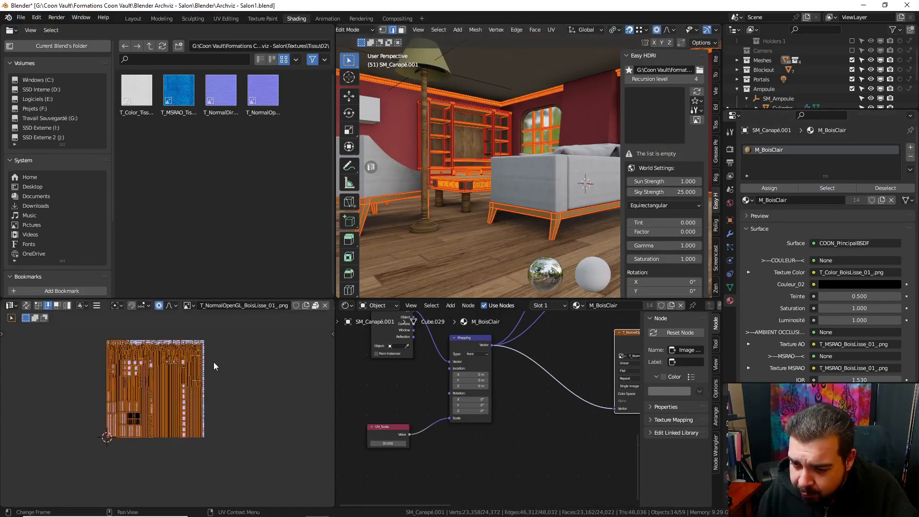
key(ctrl+a)
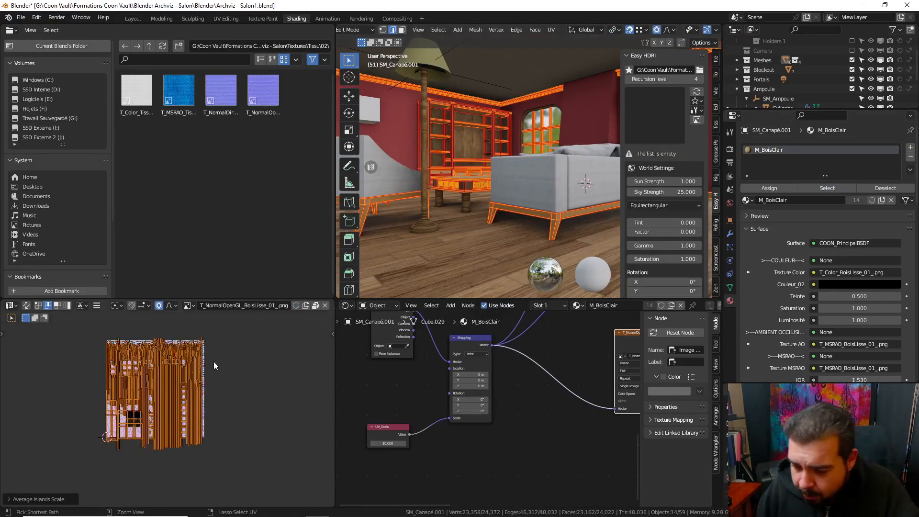
- Pack the UV islands of all objects sharing M_BoisClair and return to Object Mode
key(ctrl+p)
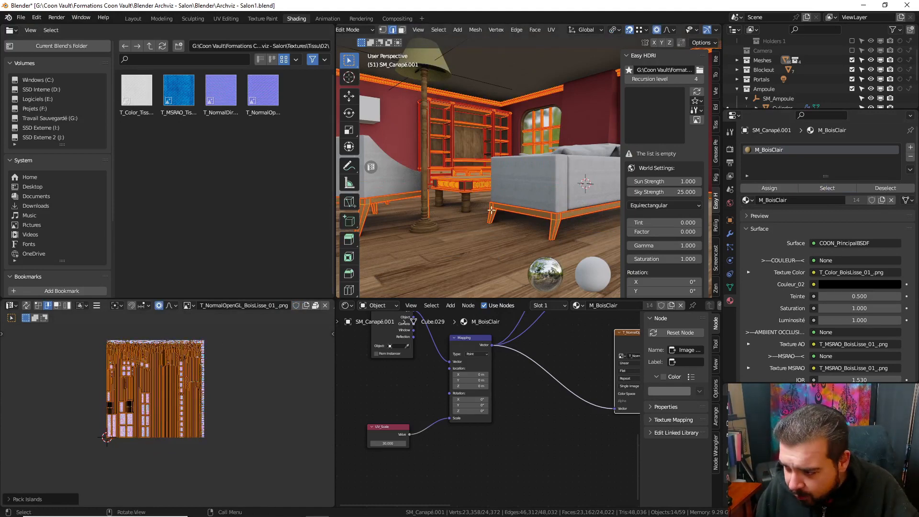
scroll(509, 215, up, 8)
scroll(510, 213, up, 3)
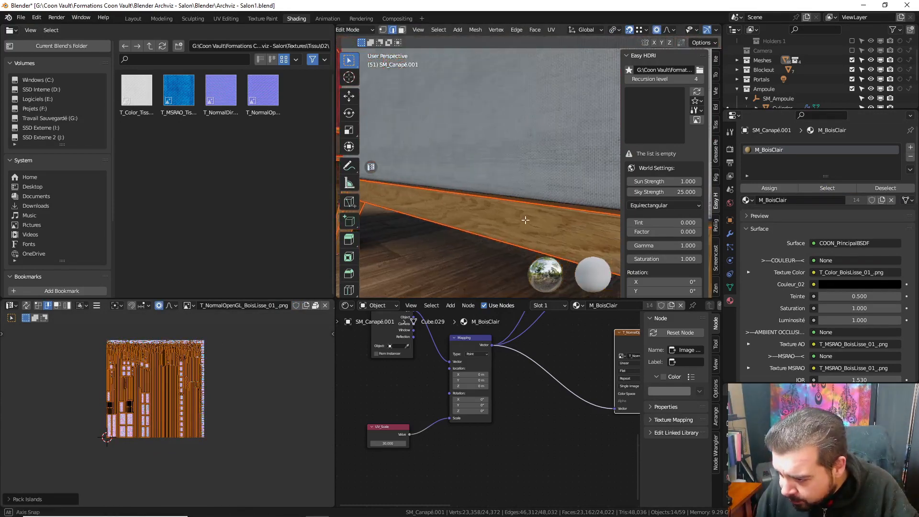
key(Tab)
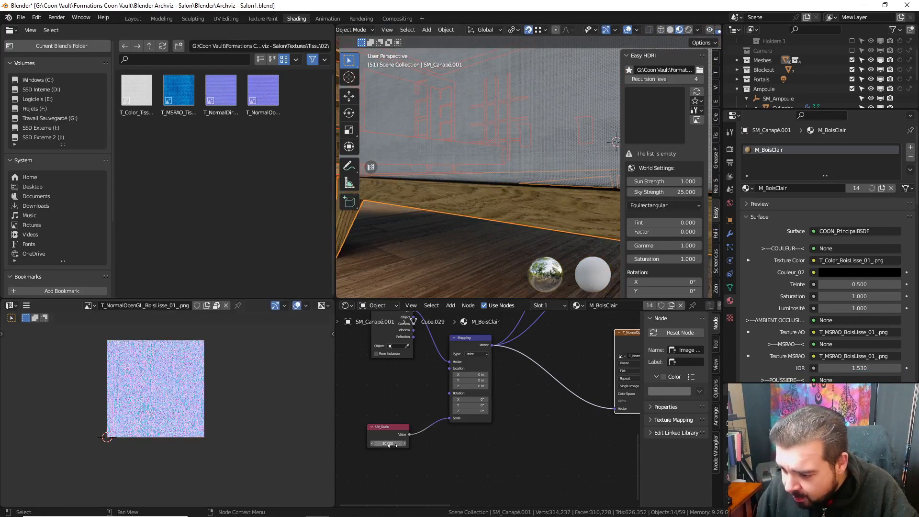
- Try a UV_Scale of 40 in the sofa base's M_BoisClair material, set it to 45, and clear the selection
click(541, 219)
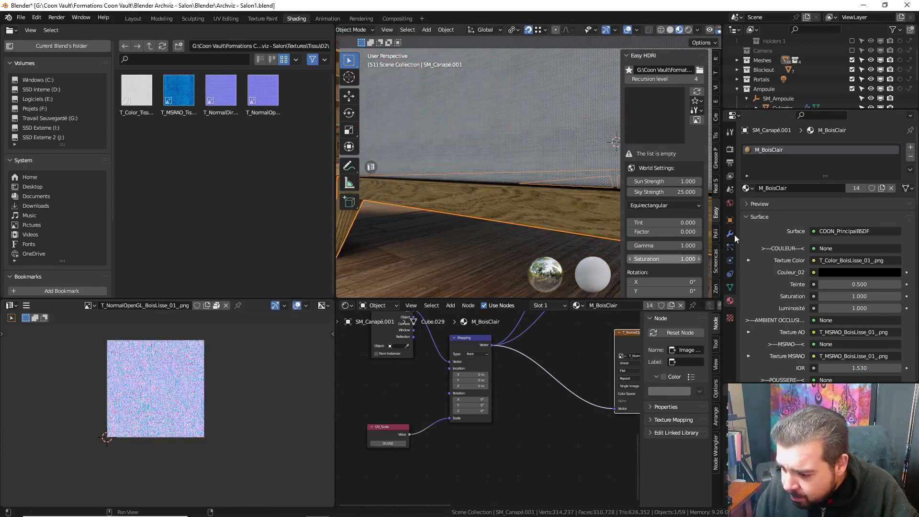
click(389, 443)
text(40)
key(Return)
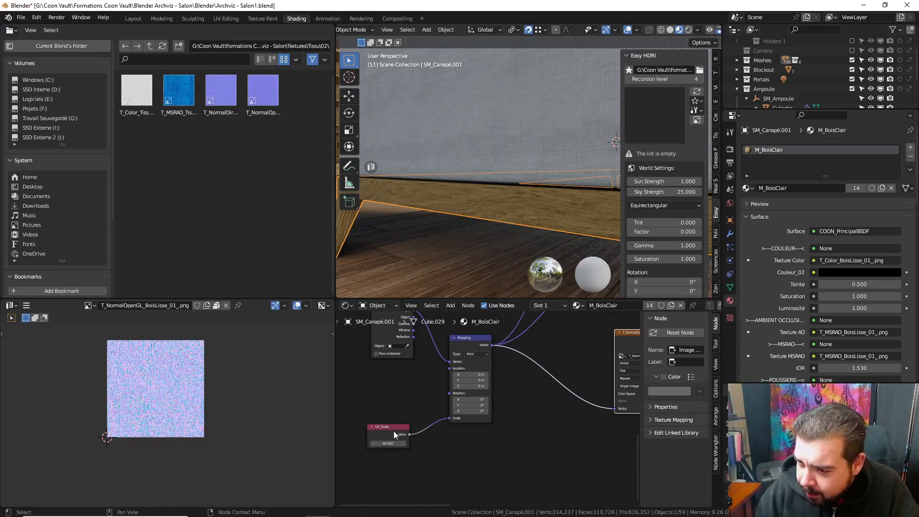
click(388, 443)
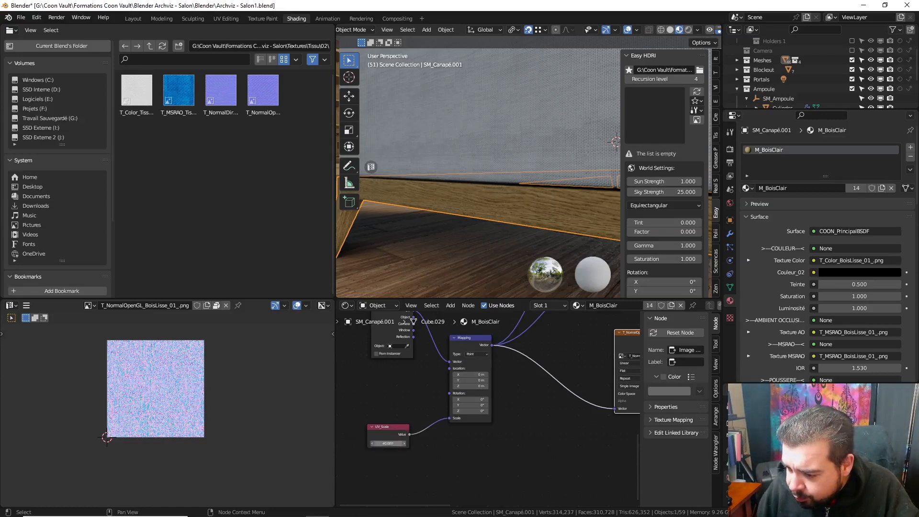
text(45)
key(Return)
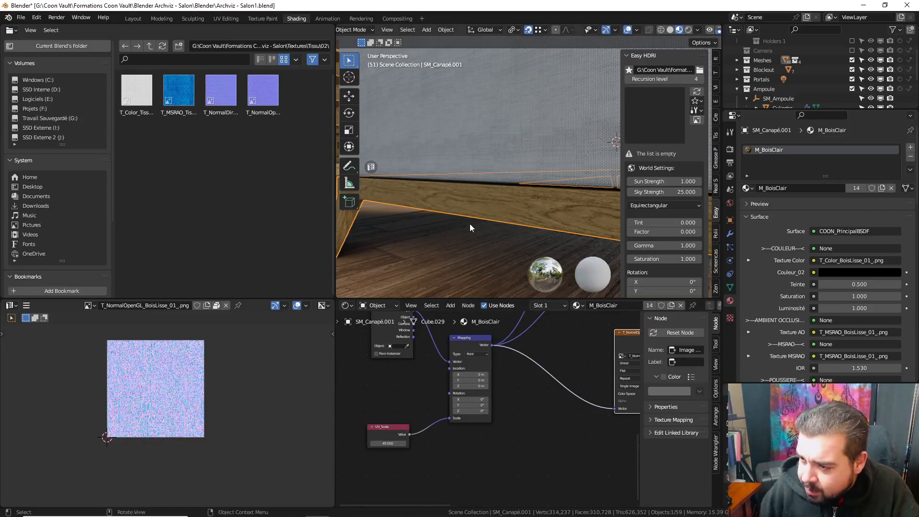
middle_drag(470, 223, 472, 209)
key(grave)
click(476, 168)
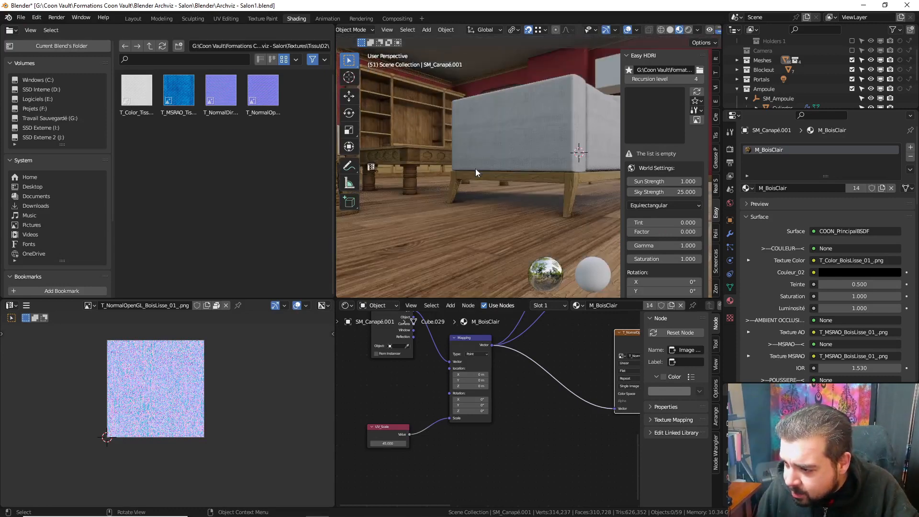
- Set the UV_Scale value of the floor lamp's M_BoisMedium material to 20
scroll(470, 162, down, 8)
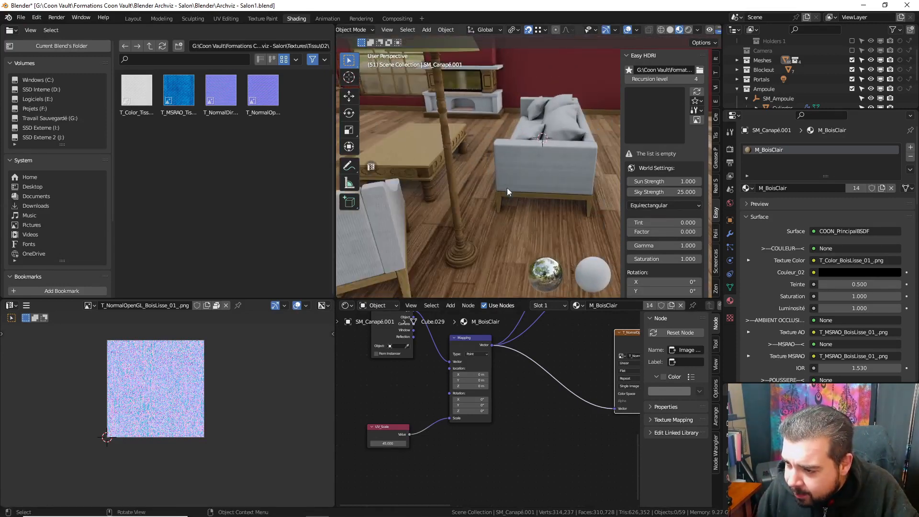
scroll(498, 191, up, 6)
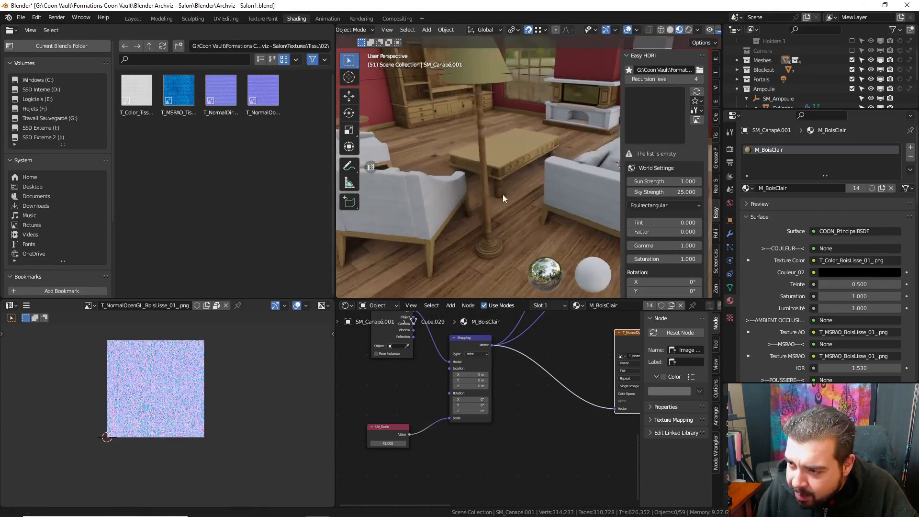
shift+middle_drag(475, 182, 499, 186)
click(487, 182)
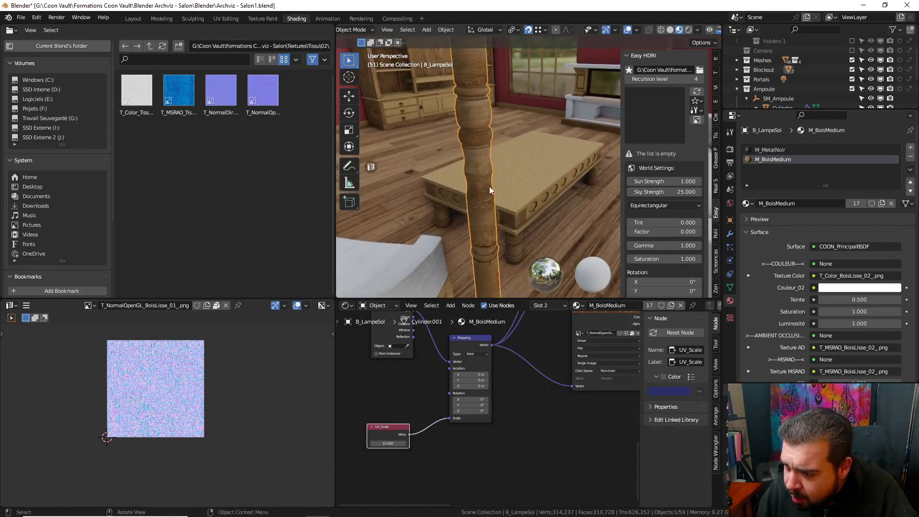
key(Tab)
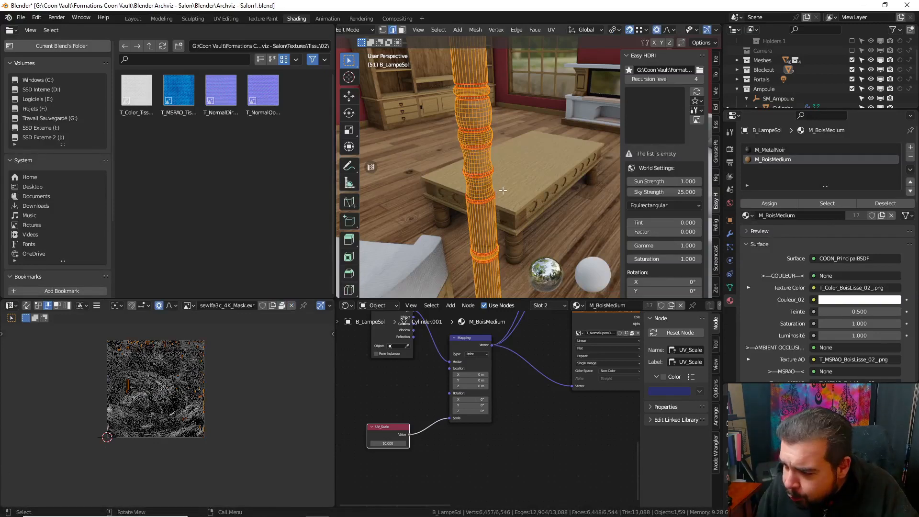
key(Tab)
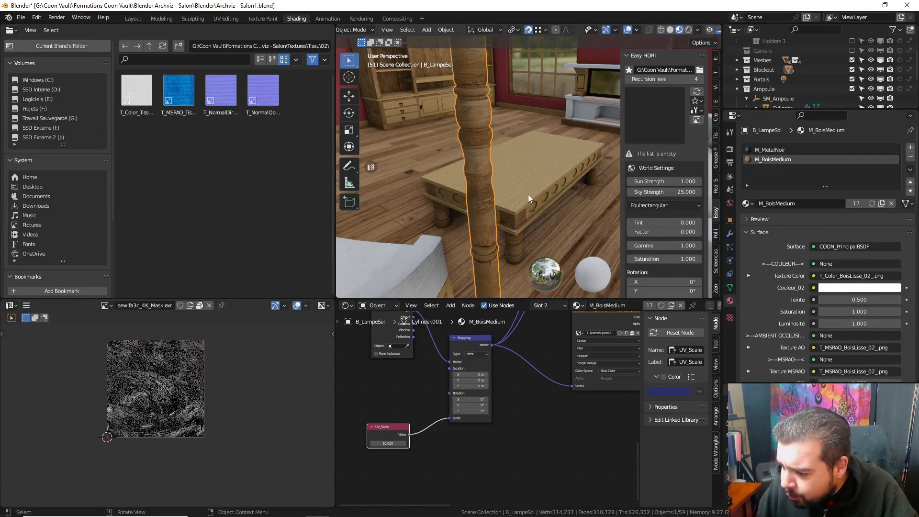
click(387, 443)
text(20)
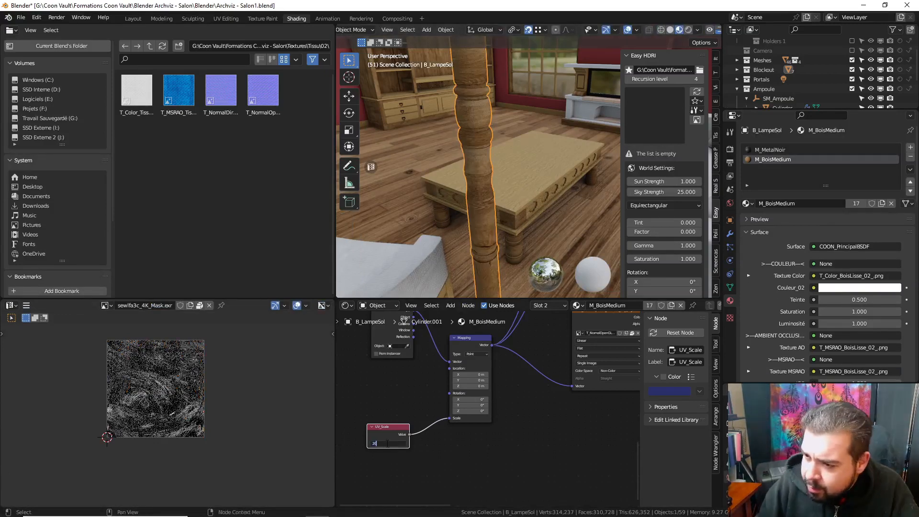
key(Return)
- Deselect everything and review the wood texture scale on the furniture across the living room
scroll(496, 211, down, 5)
key(a)
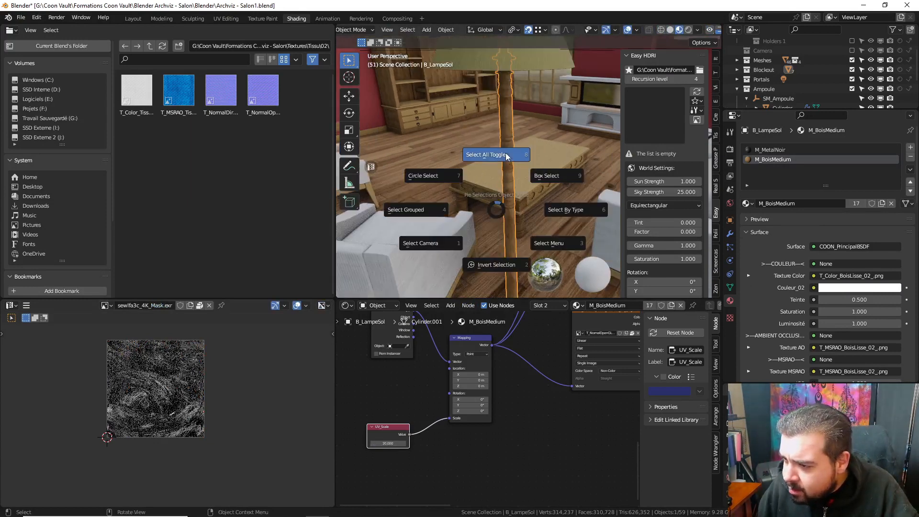
click(506, 155)
scroll(533, 188, down, 6)
mouse_move(514, 188)
middle_down()
mouse_move(503, 181)
mouse_move(538, 179)
mouse_move(507, 195)
middle_up()
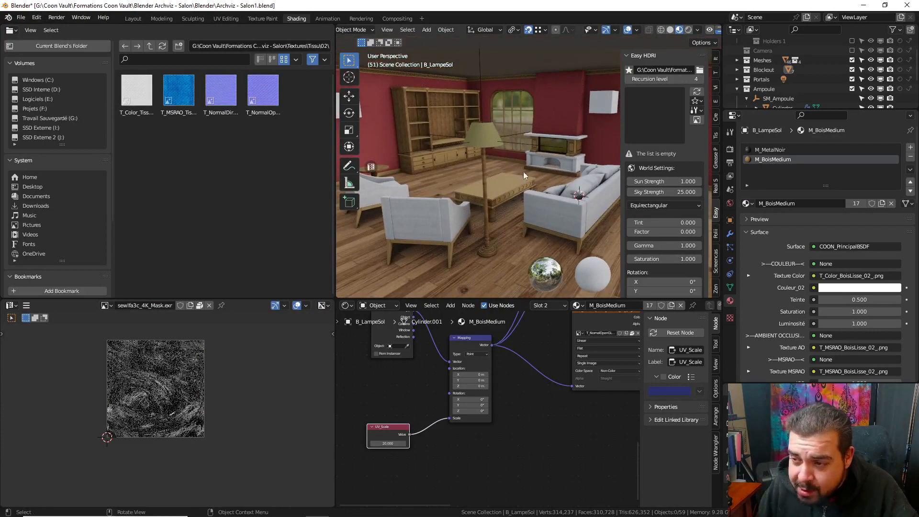